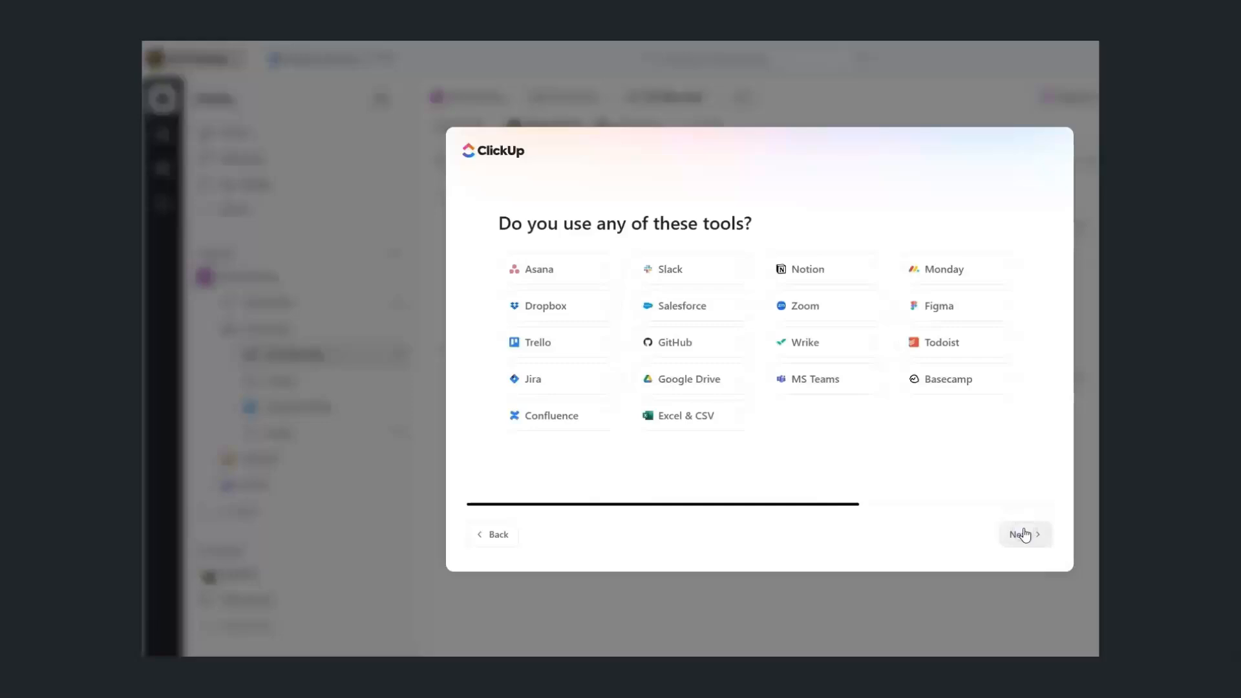
# Skip the remaining onboarding questions, rename the workspace to 'Demo Workspace', and finish onboarding
pyautogui.click(1024, 535)
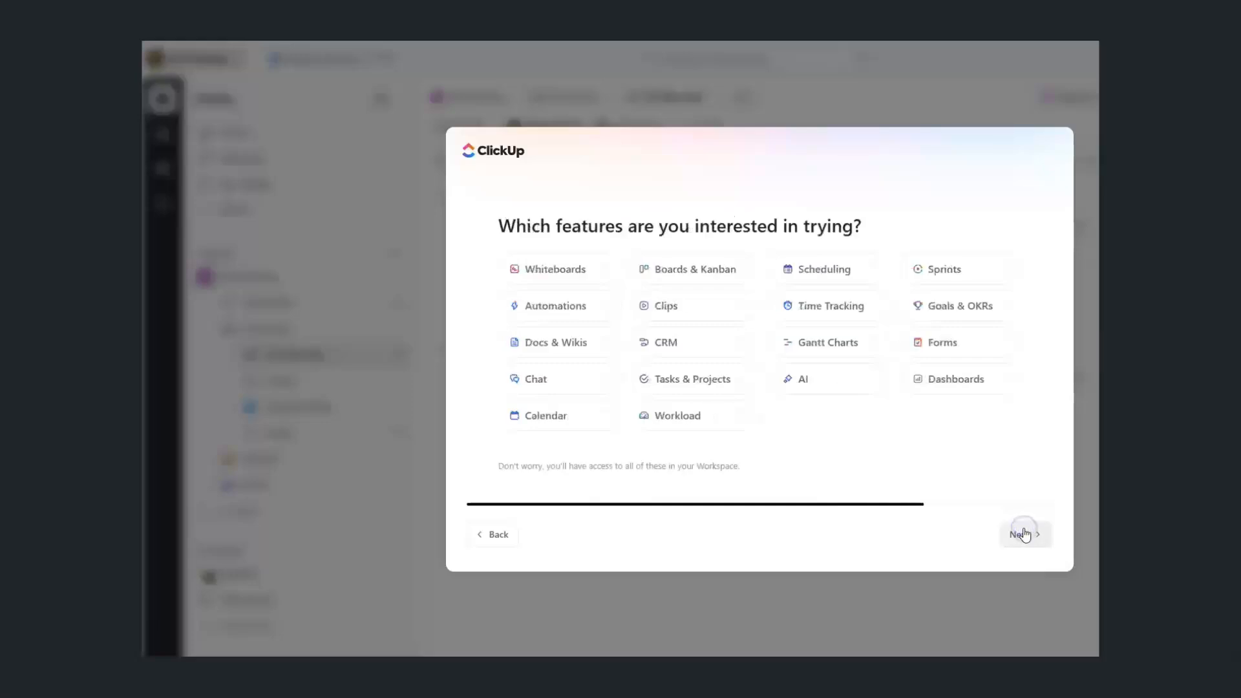
pyautogui.click(1024, 534)
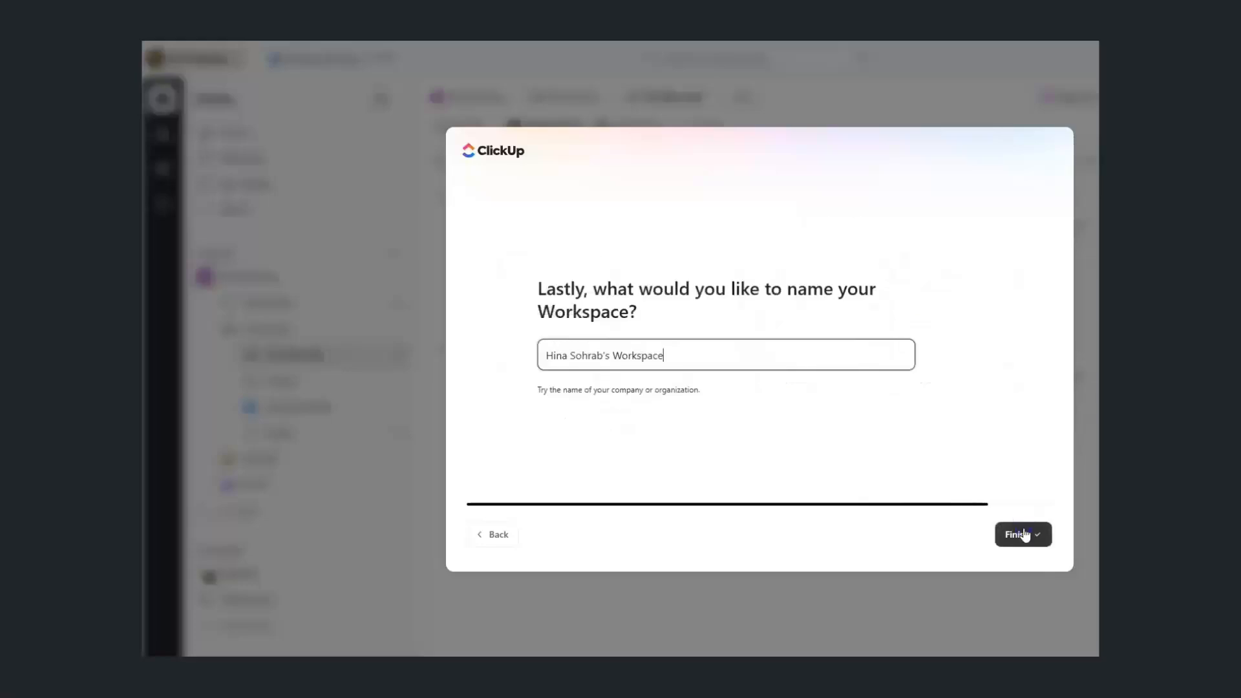
pyautogui.click(718, 381)
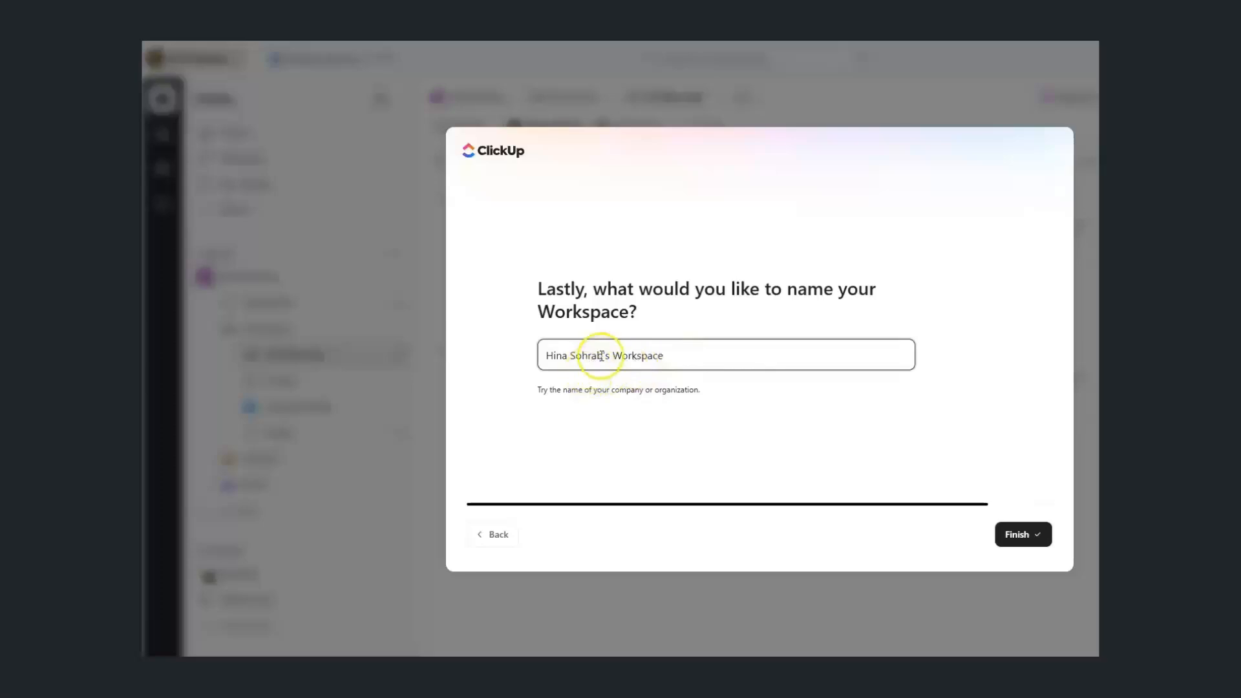
pyautogui.moveTo(601, 355); pyautogui.dragTo(534, 359)
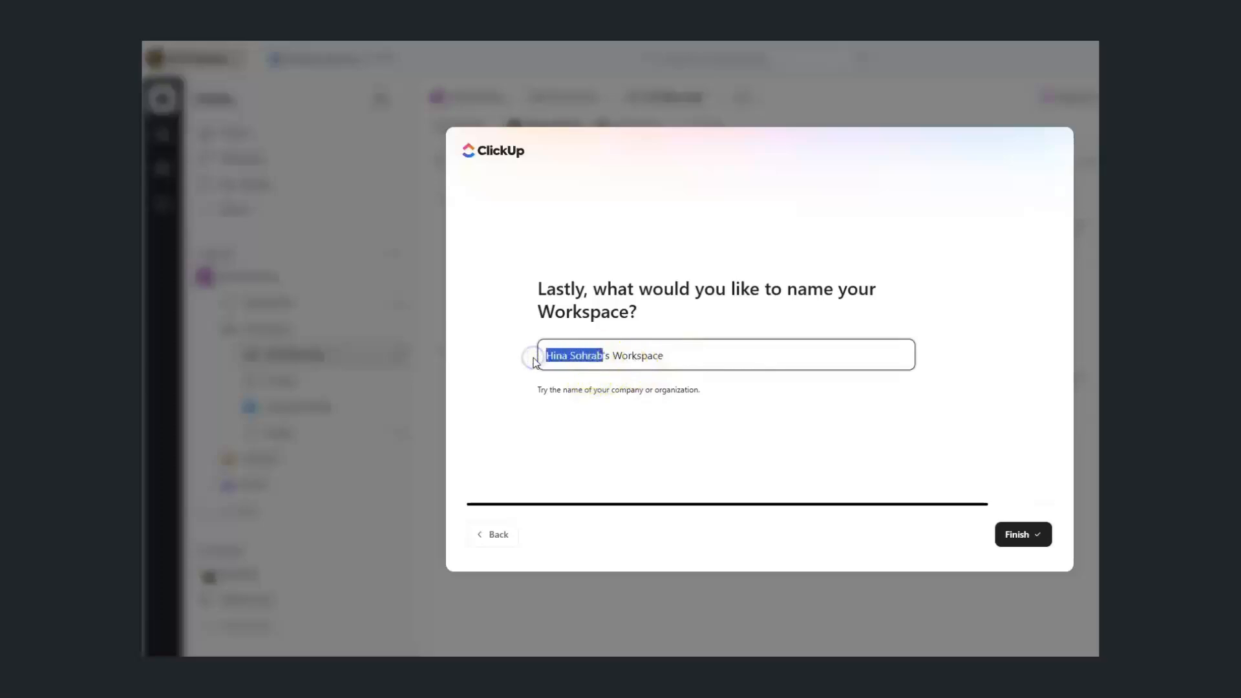
pyautogui.write('Demo')
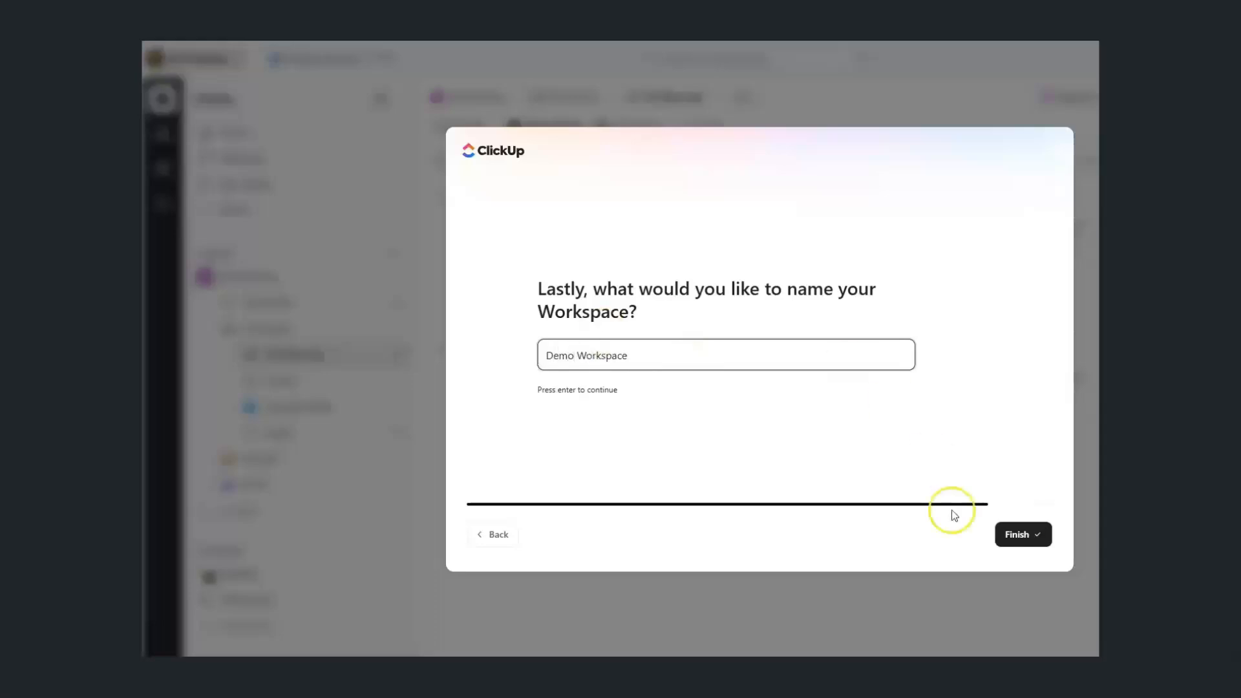
pyautogui.click(1006, 536)
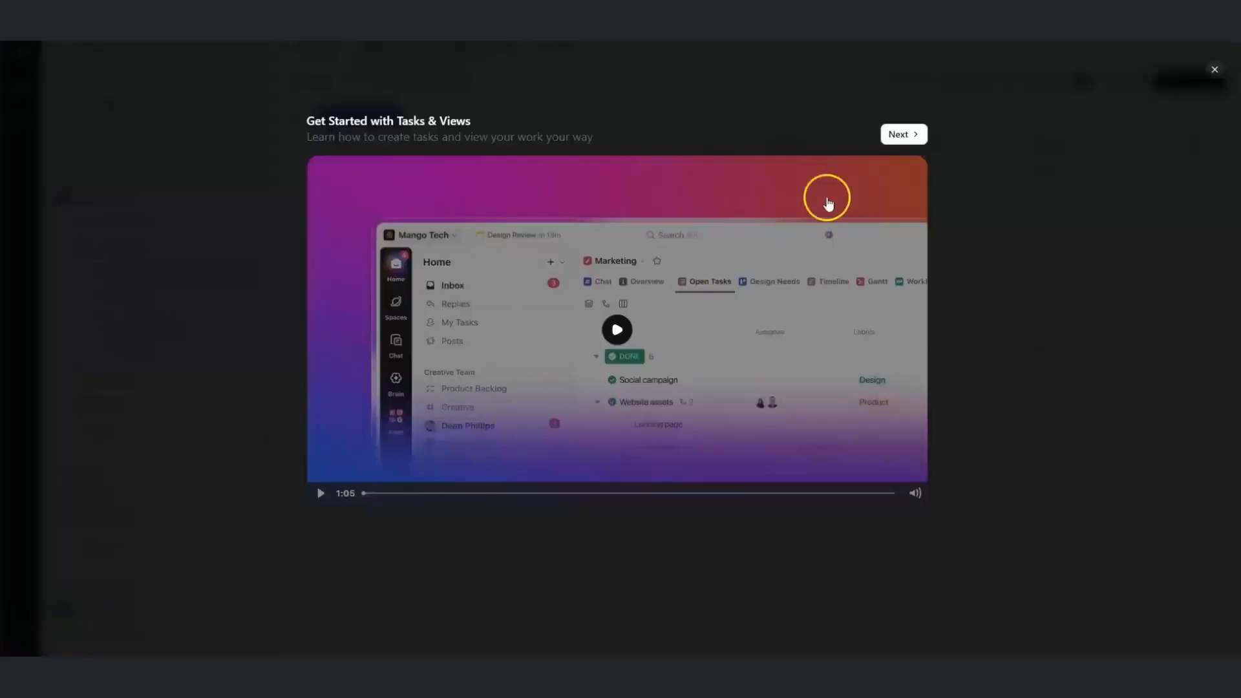
# Close the Get Started video and the 'Get started with ClickUp' checklist
pyautogui.click(1214, 70)
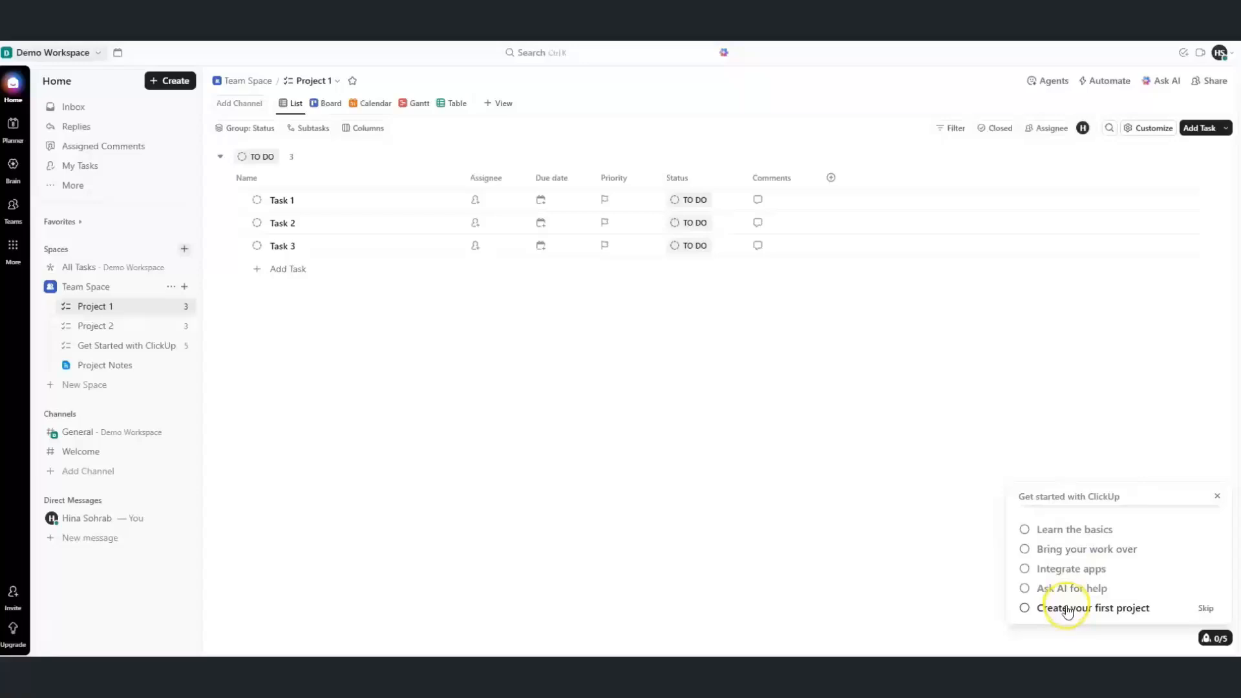
pyautogui.click(1215, 497)
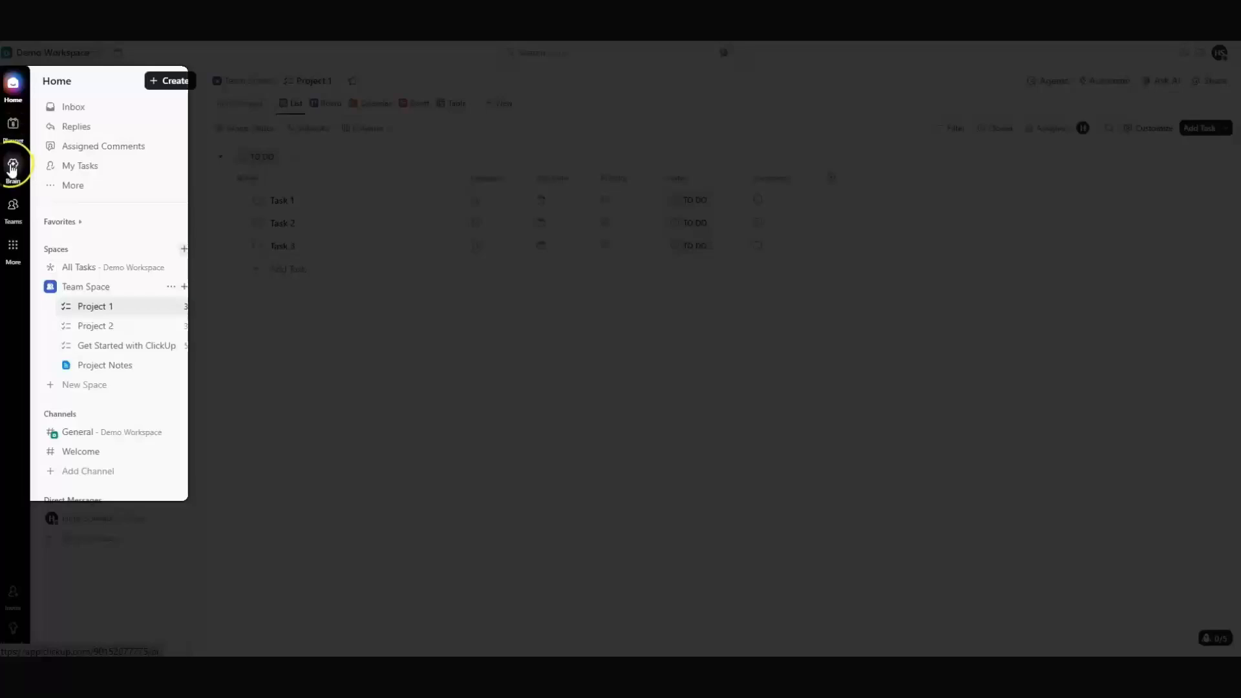
# Look through the More apps panel and sidebar More menu, then expand Favorites
pyautogui.click(9, 261)
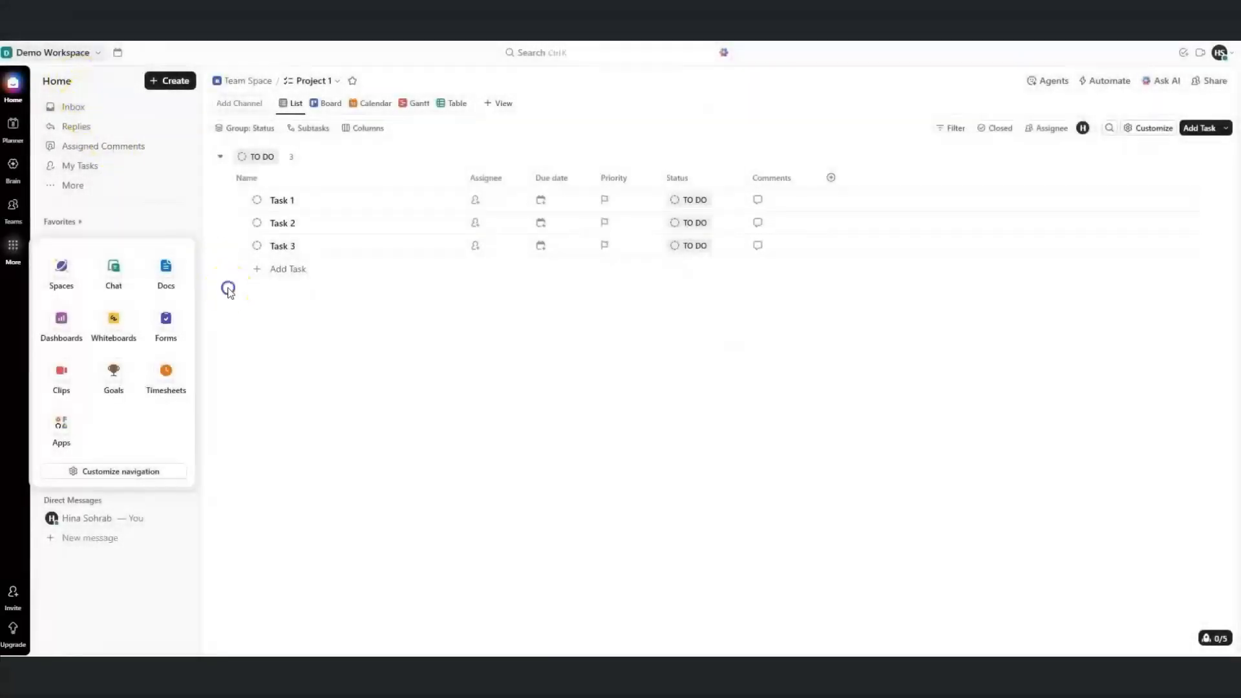
pyautogui.click(228, 289)
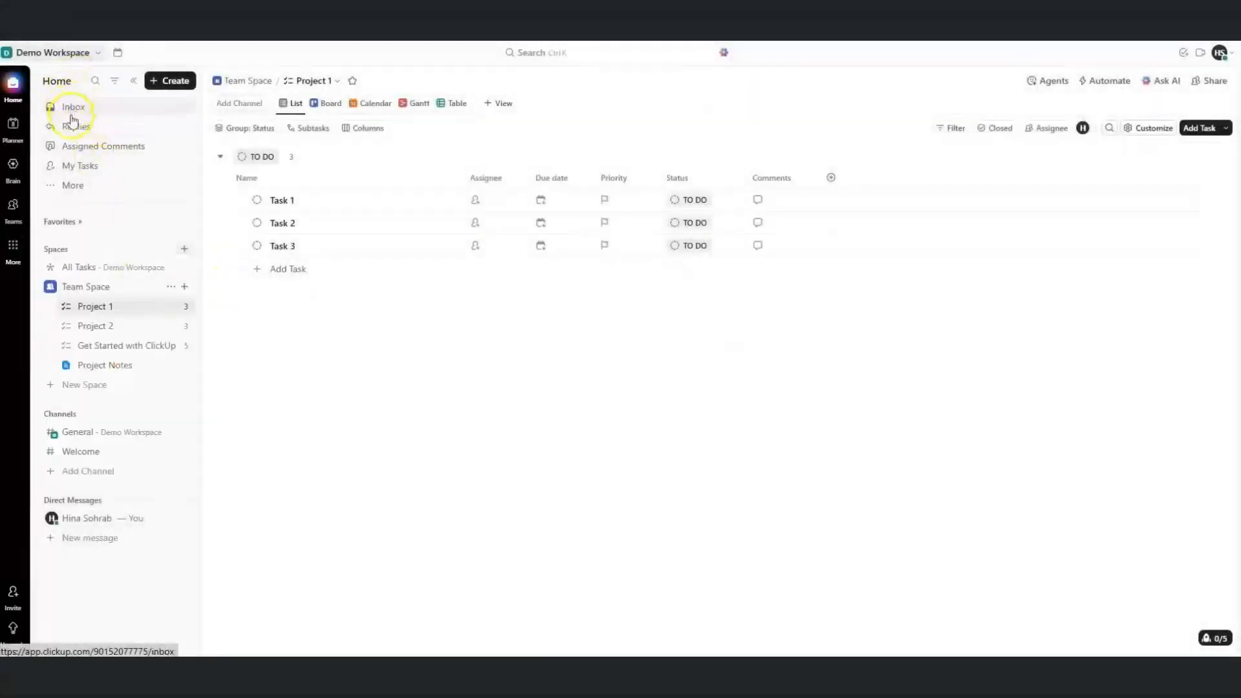
pyautogui.click(75, 186)
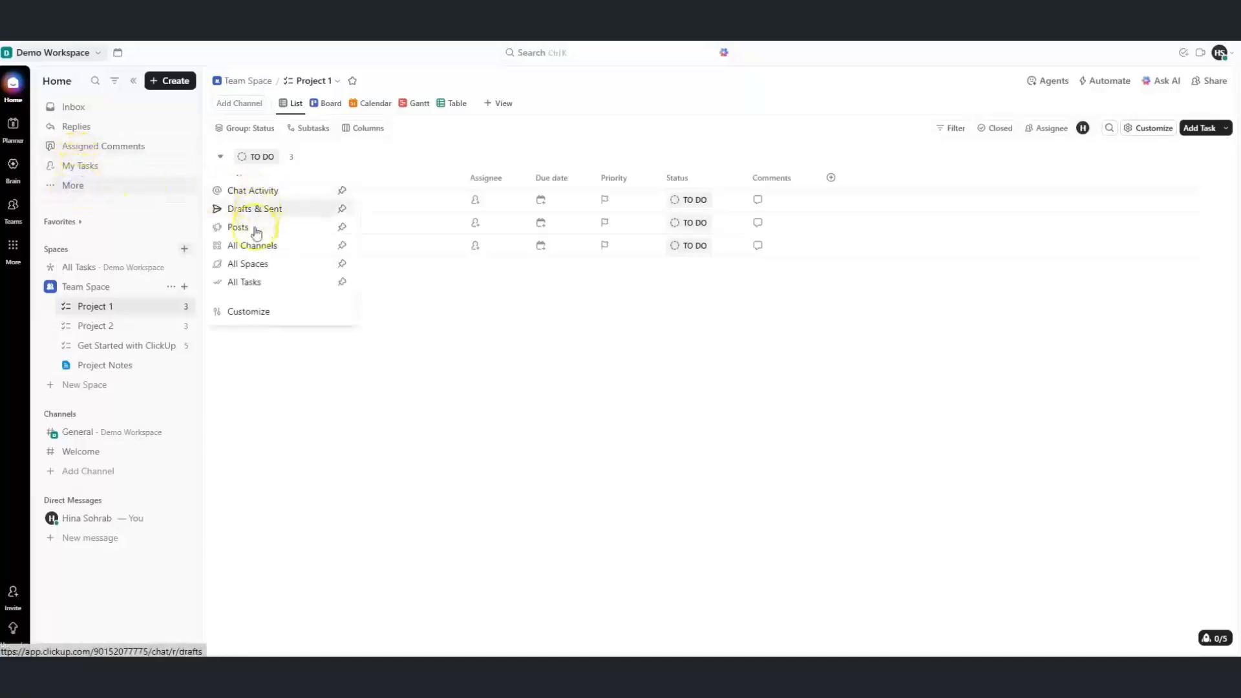
pyautogui.click(238, 351)
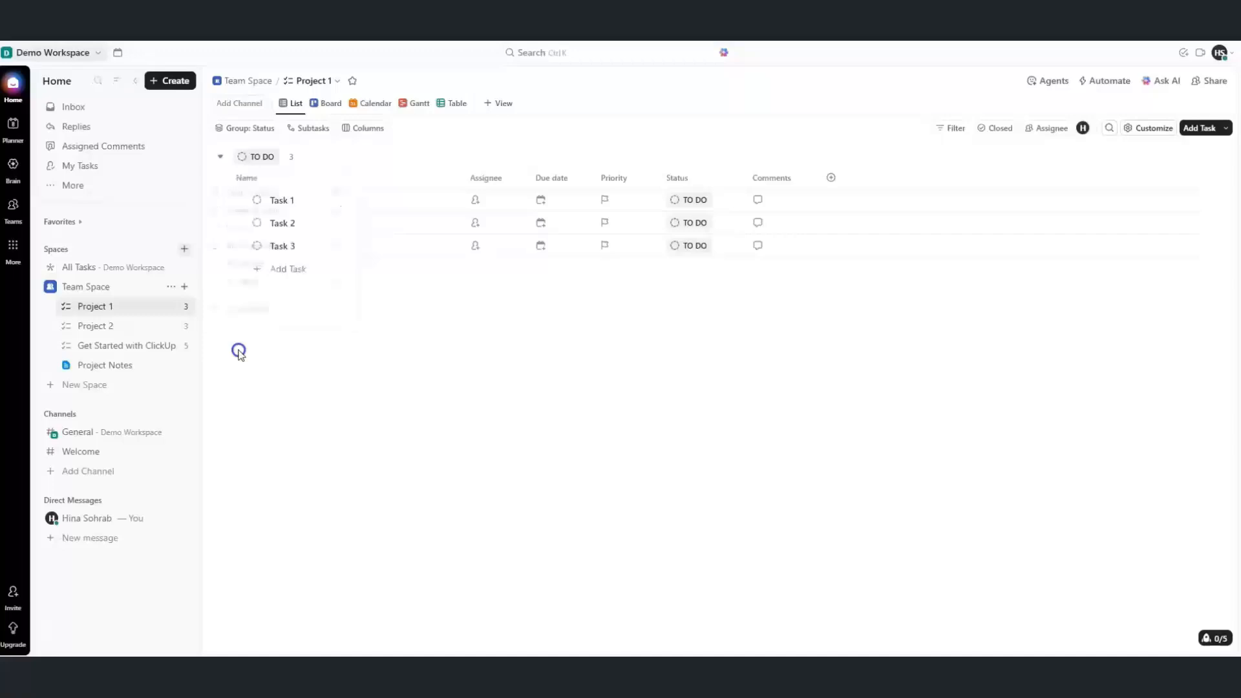
pyautogui.click(82, 222)
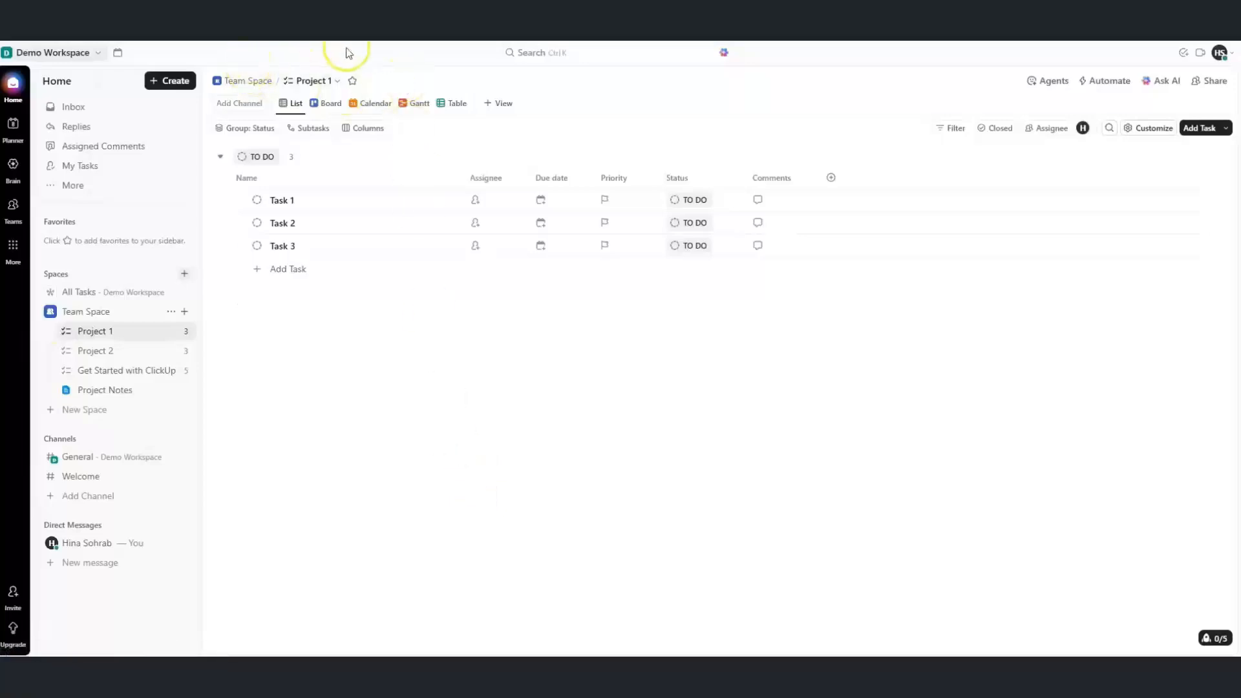
pyautogui.click(556, 56)
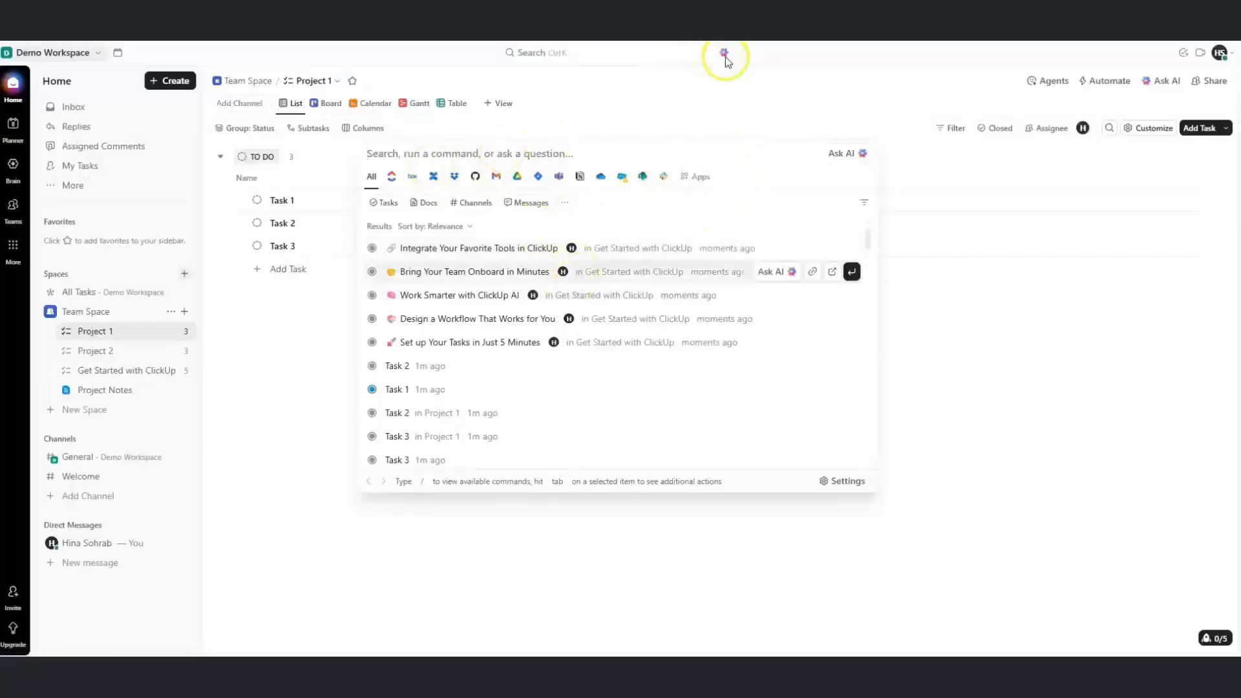
pyautogui.click(767, 73)
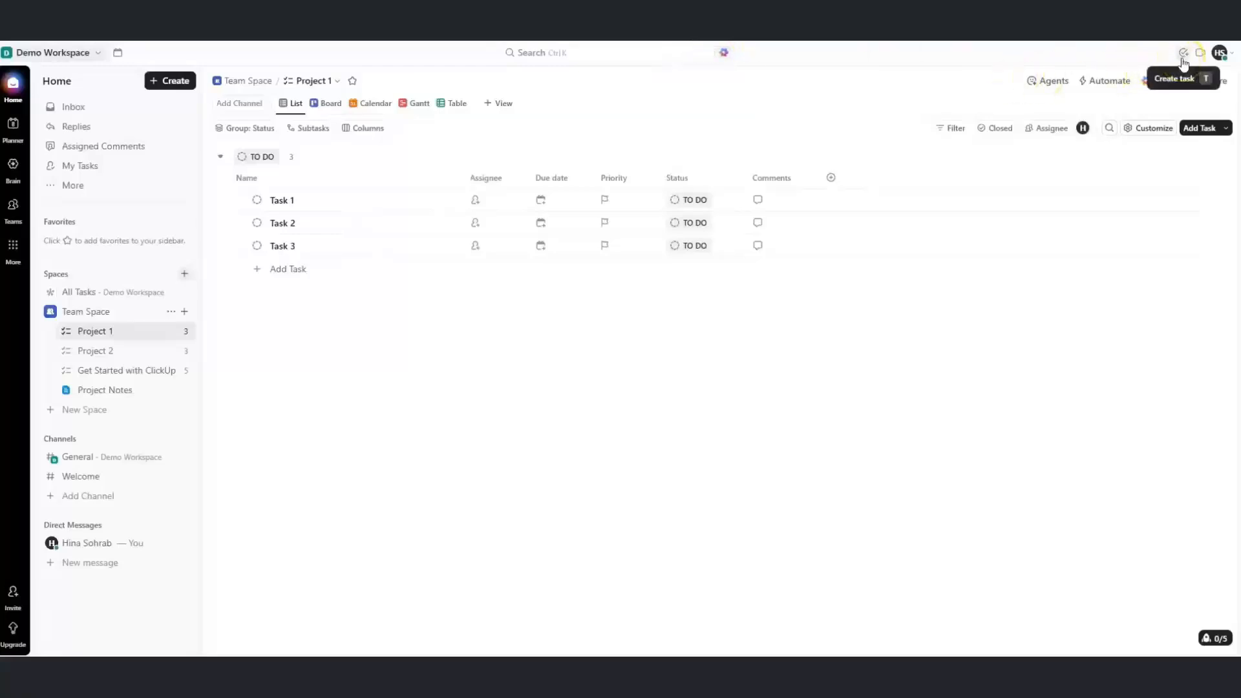
pyautogui.click(1218, 54)
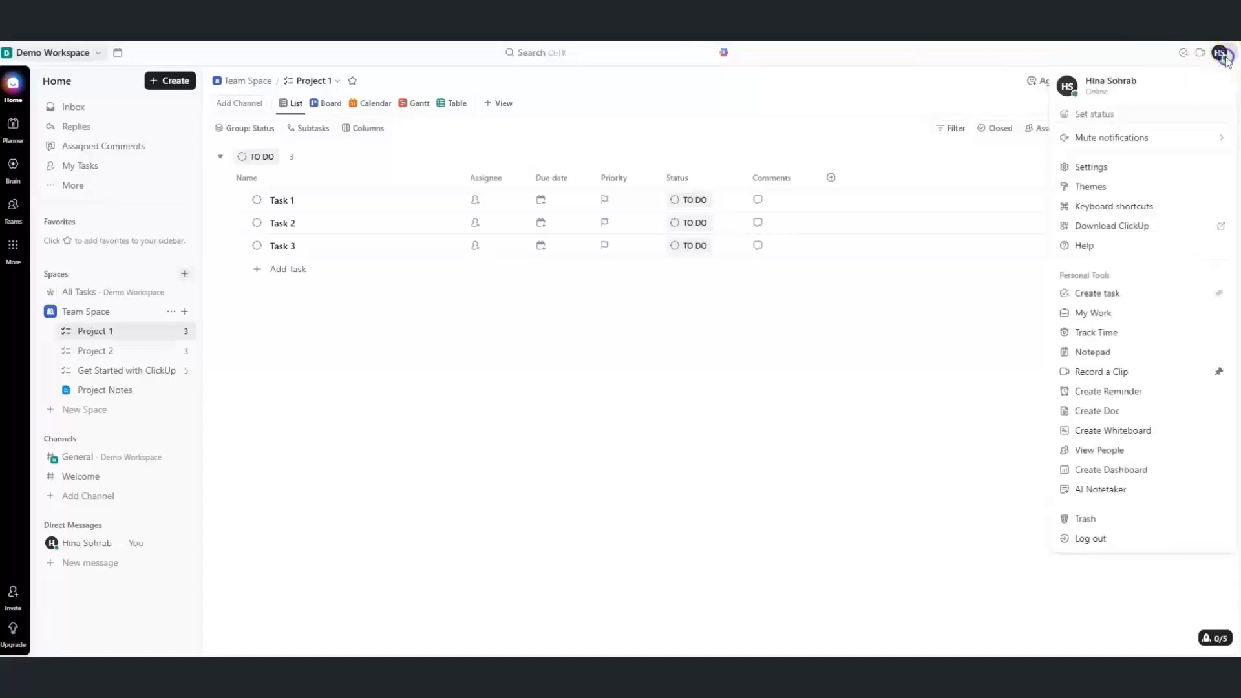
pyautogui.moveTo(1133, 147)
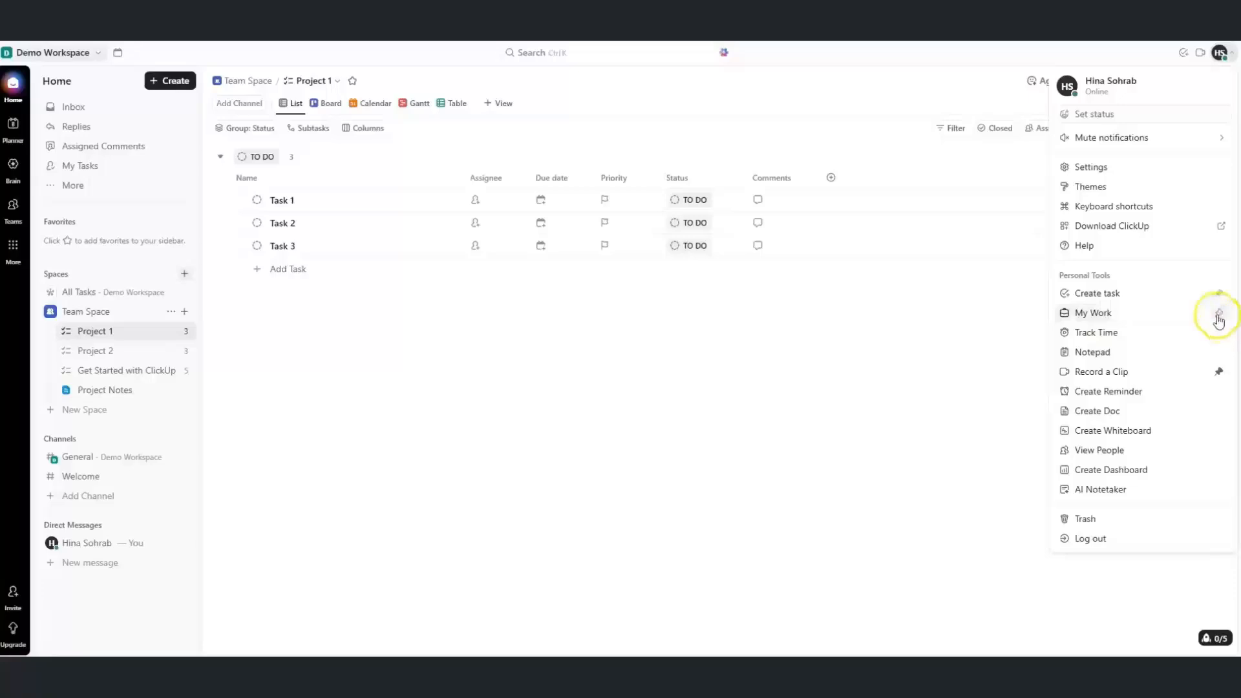
pyautogui.click(1165, 64)
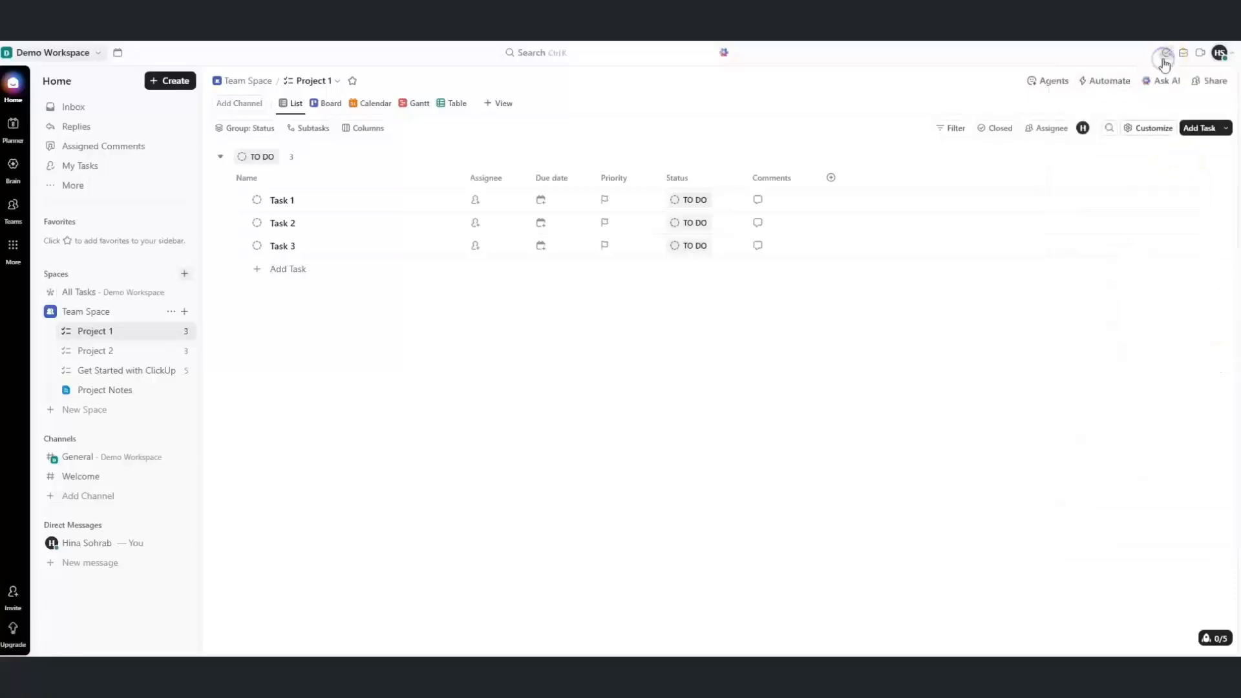
pyautogui.click(1183, 61)
pyautogui.click(1218, 57)
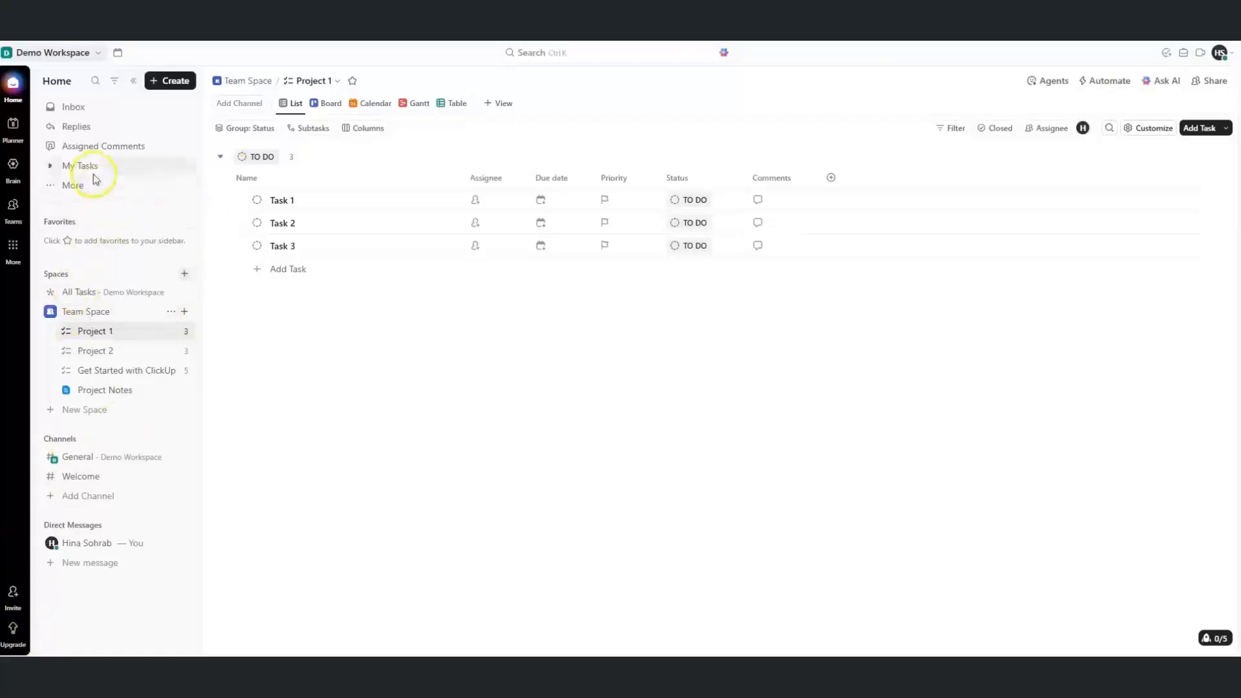
# Create a 'My Daily Work' sidebar section, then open the Inbox
pyautogui.click(169, 80)
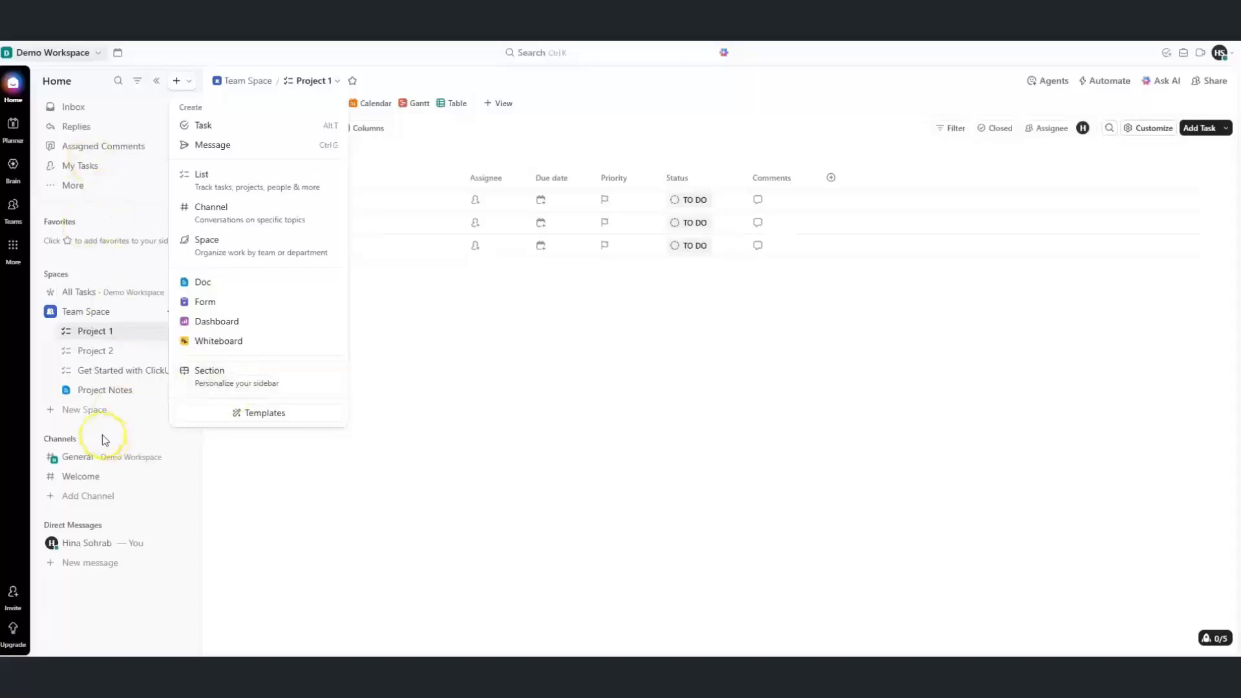
pyautogui.click(226, 381)
pyautogui.write('My Daily Work')
pyautogui.click(558, 382)
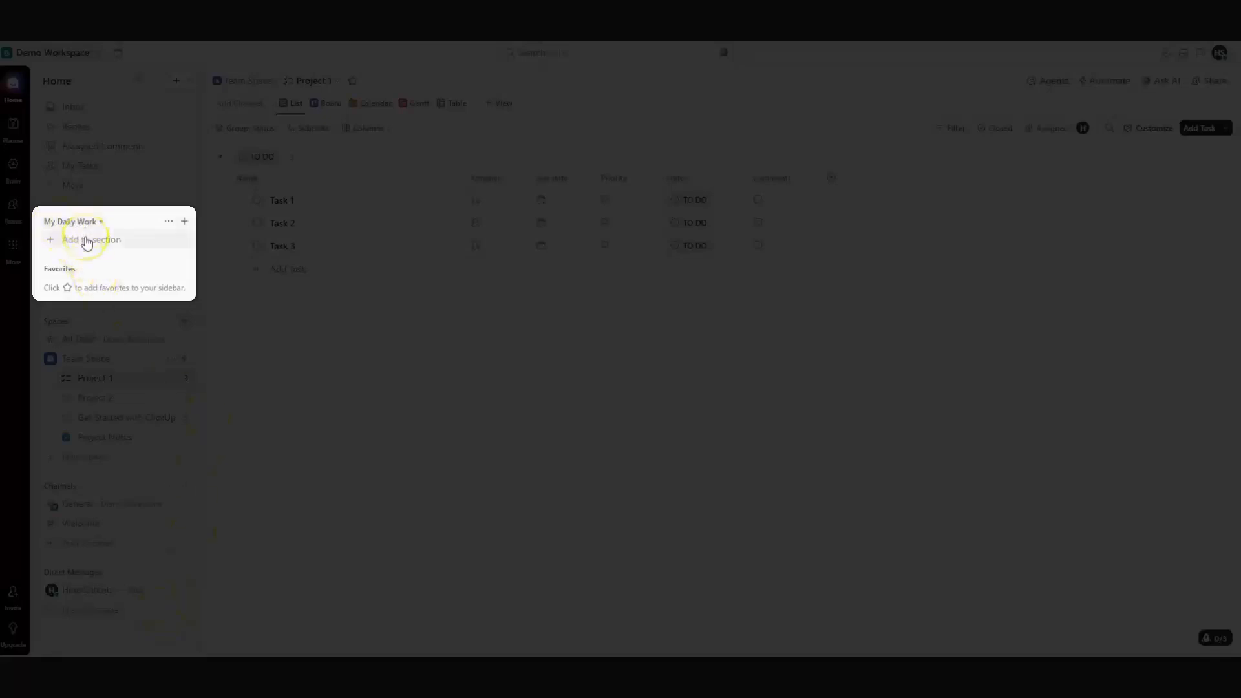
pyautogui.click(105, 251)
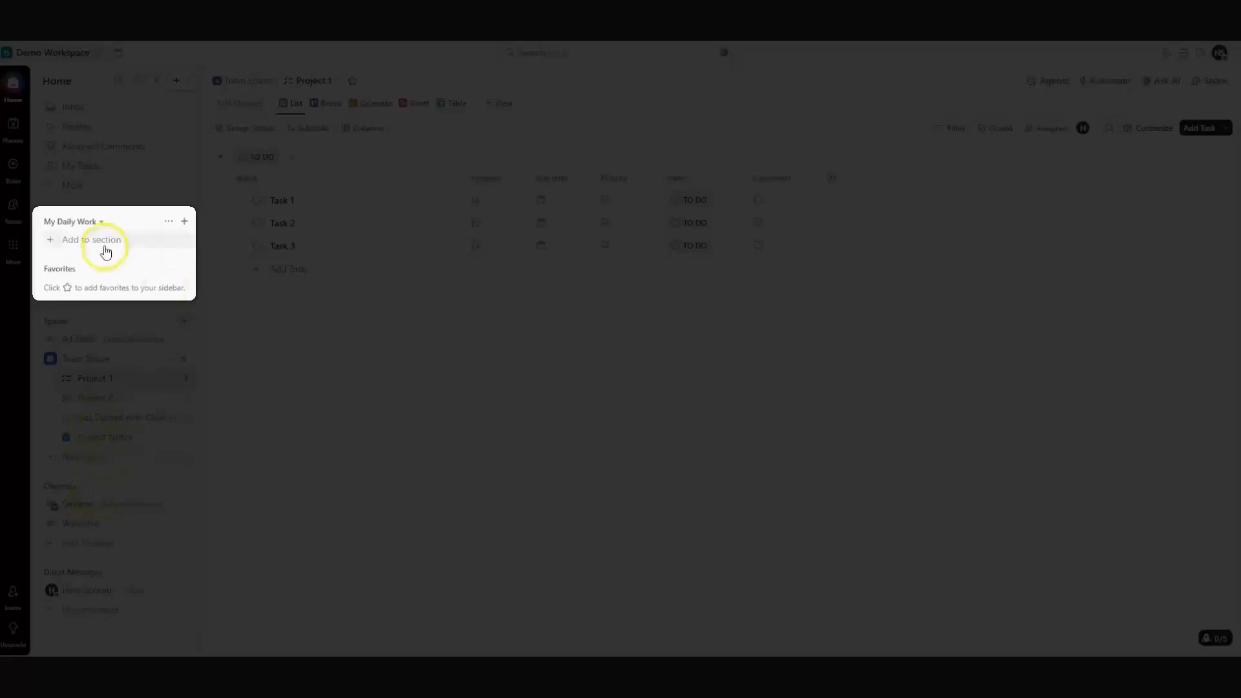
pyautogui.click(73, 108)
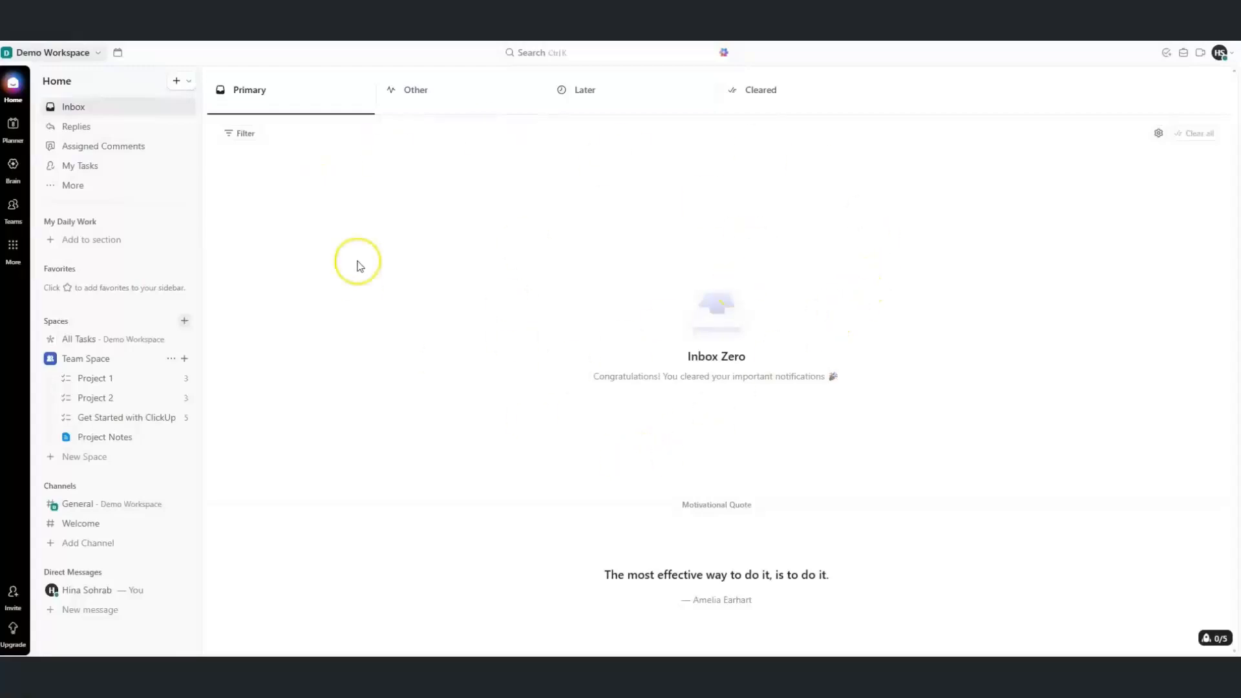
# Browse Replies (including read ones), Assigned Comments, and the My Tasks Assigned and Today views
pyautogui.click(90, 132)
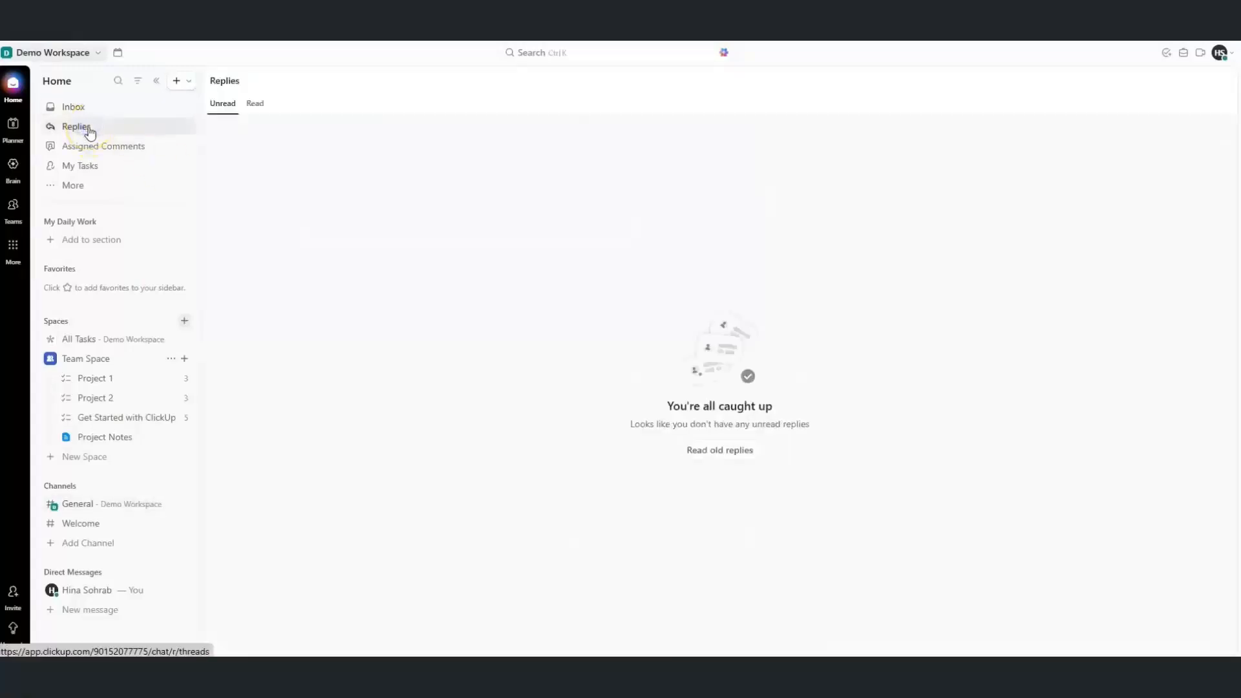
pyautogui.click(258, 106)
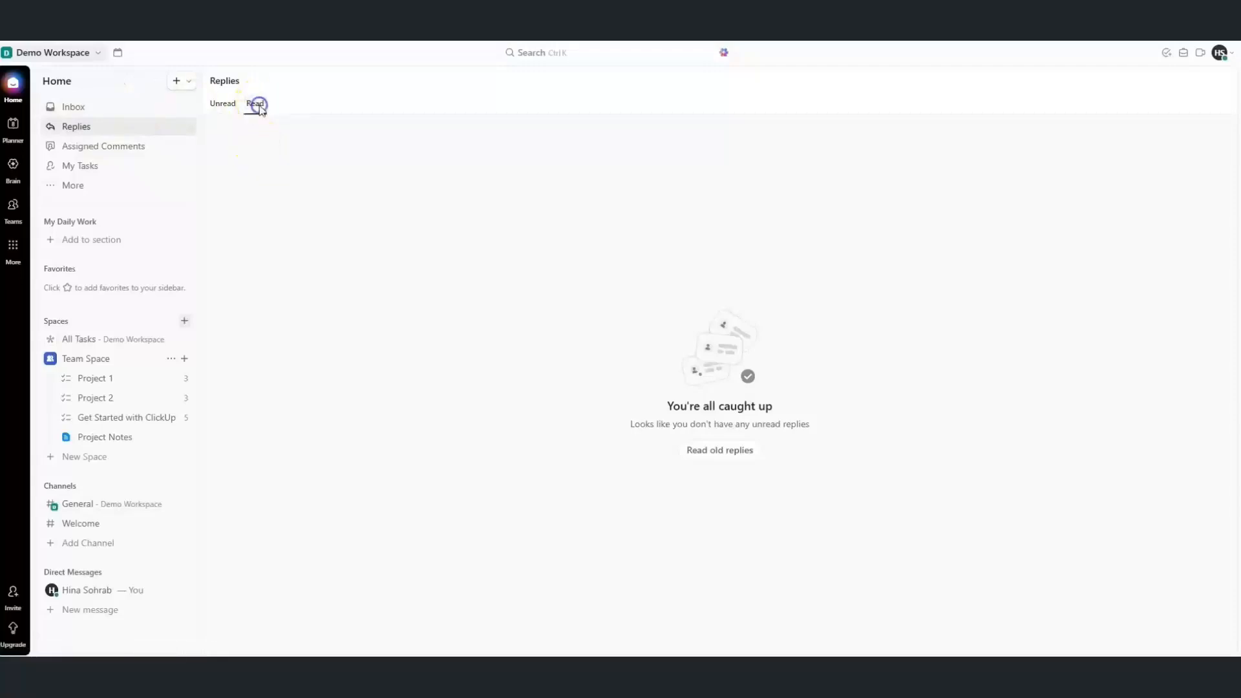
pyautogui.click(92, 148)
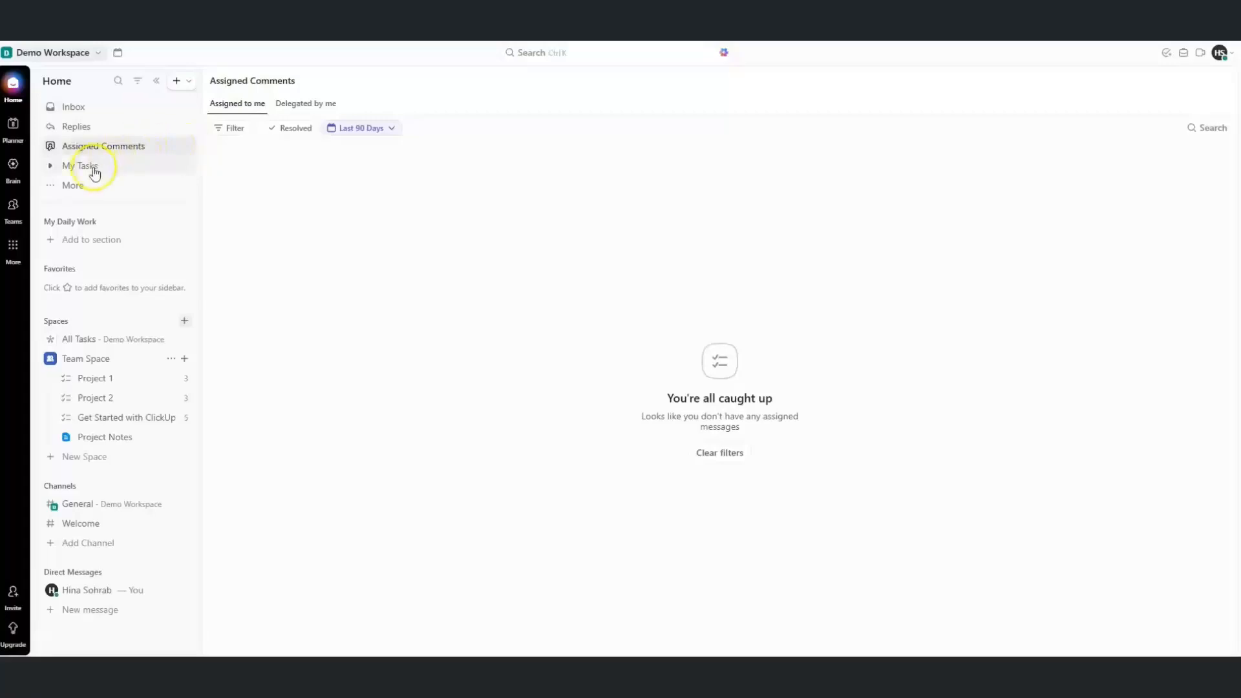
pyautogui.click(94, 169)
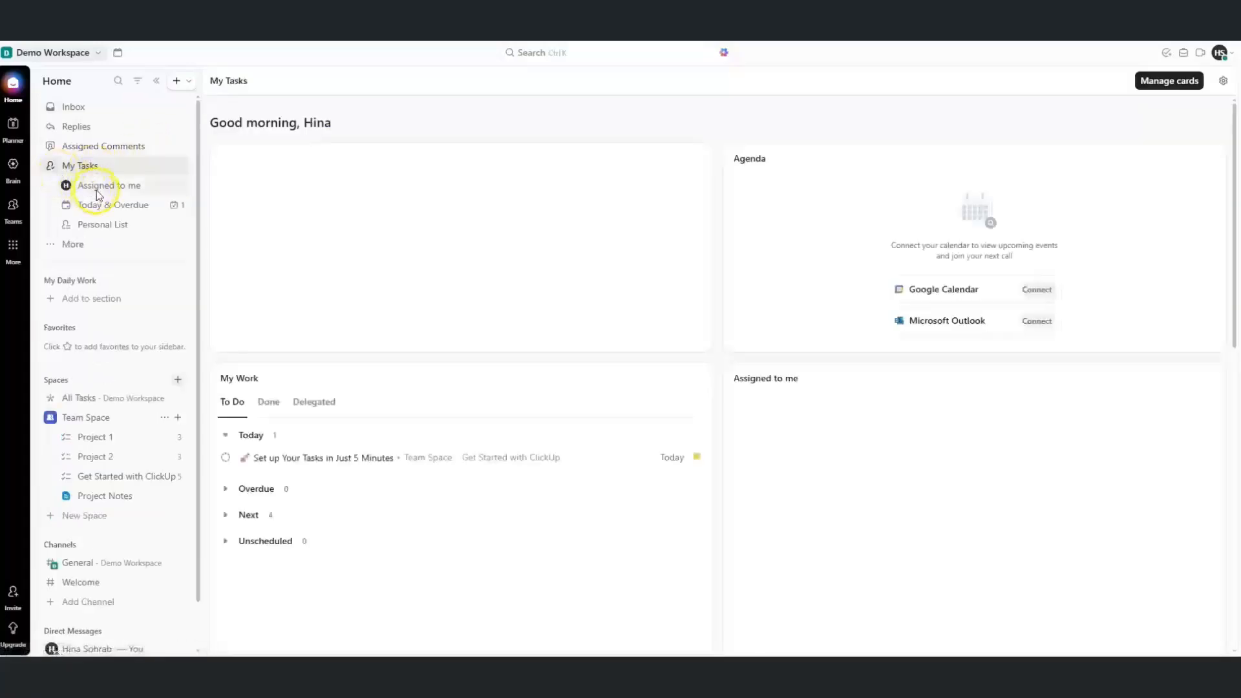
pyautogui.click(98, 187)
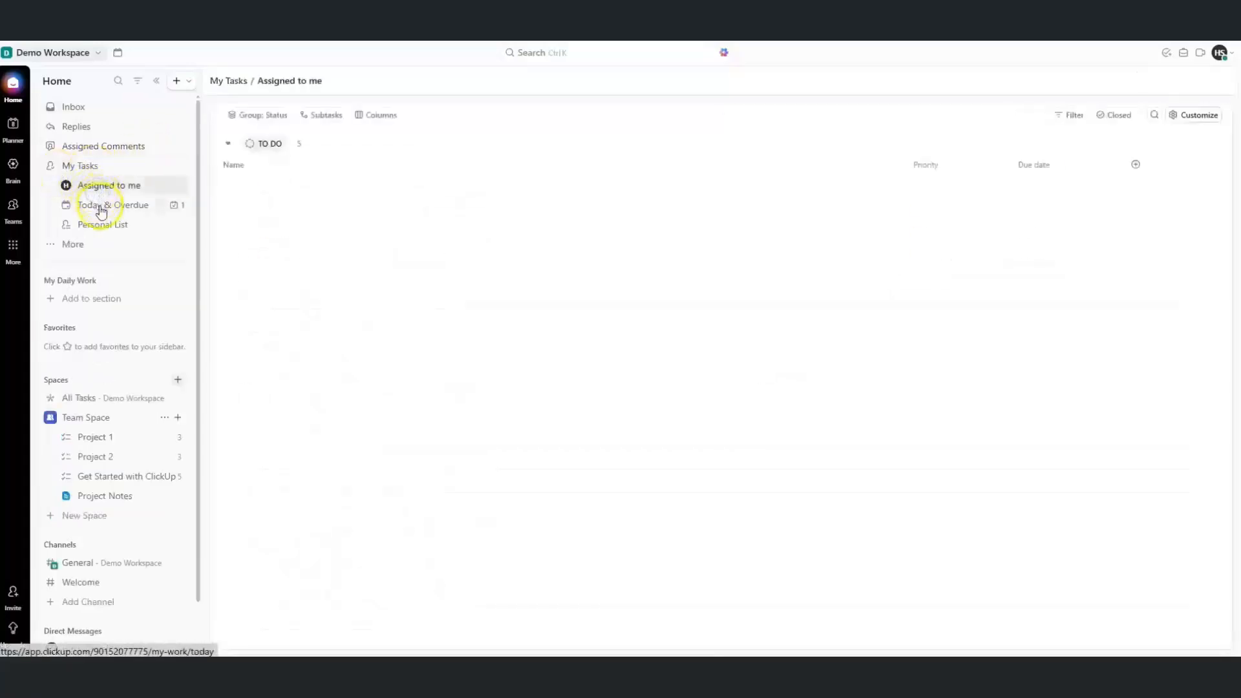
pyautogui.click(101, 211)
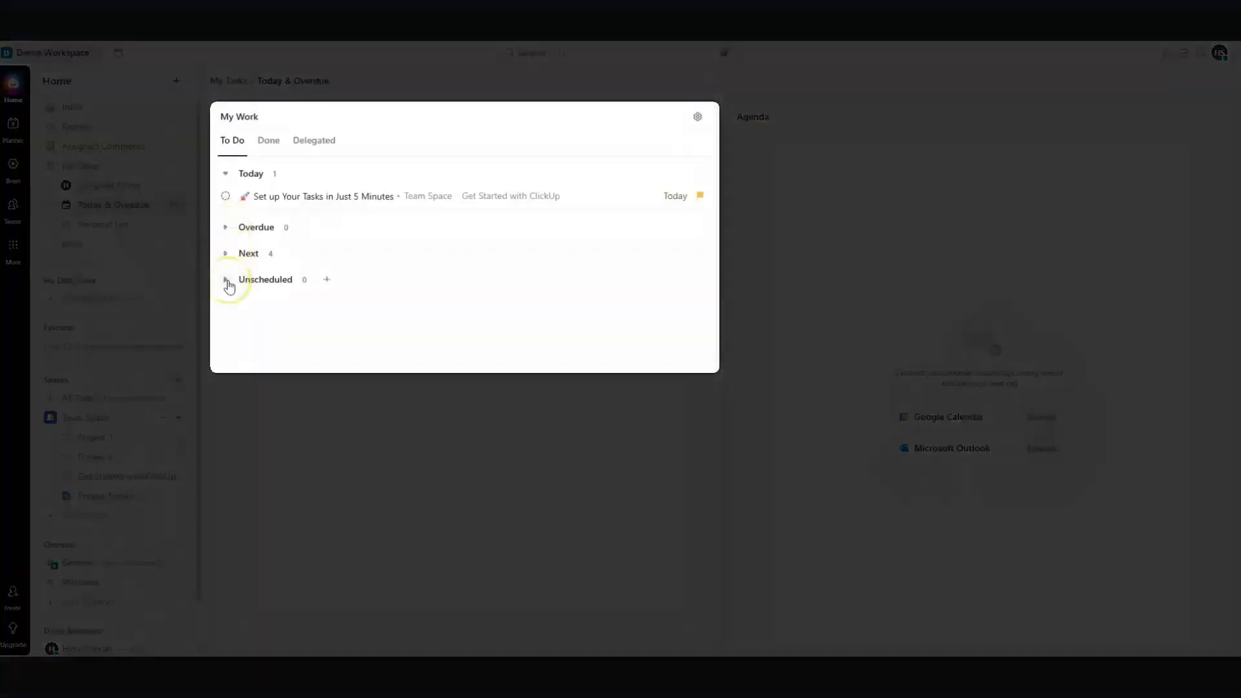
# Check the Done and Delegated work tabs, then open Personal List and start a new task
pyautogui.click(272, 146)
pyautogui.click(308, 148)
pyautogui.click(226, 145)
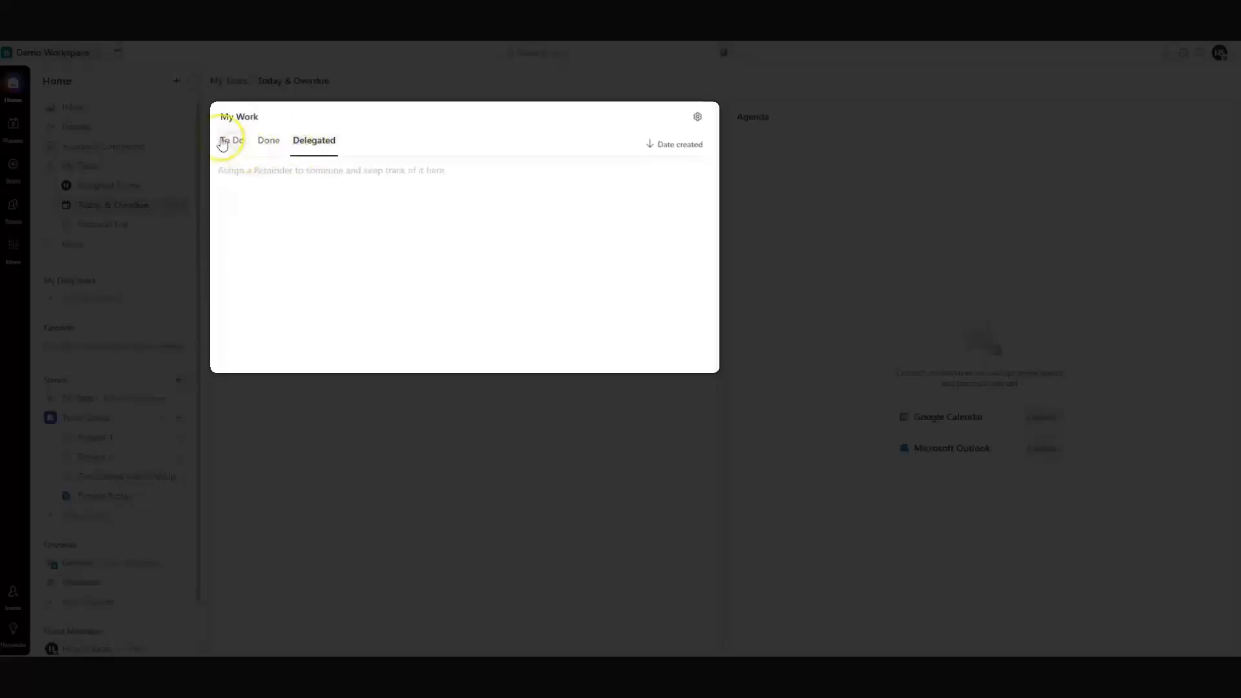
pyautogui.click(222, 143)
pyautogui.click(95, 230)
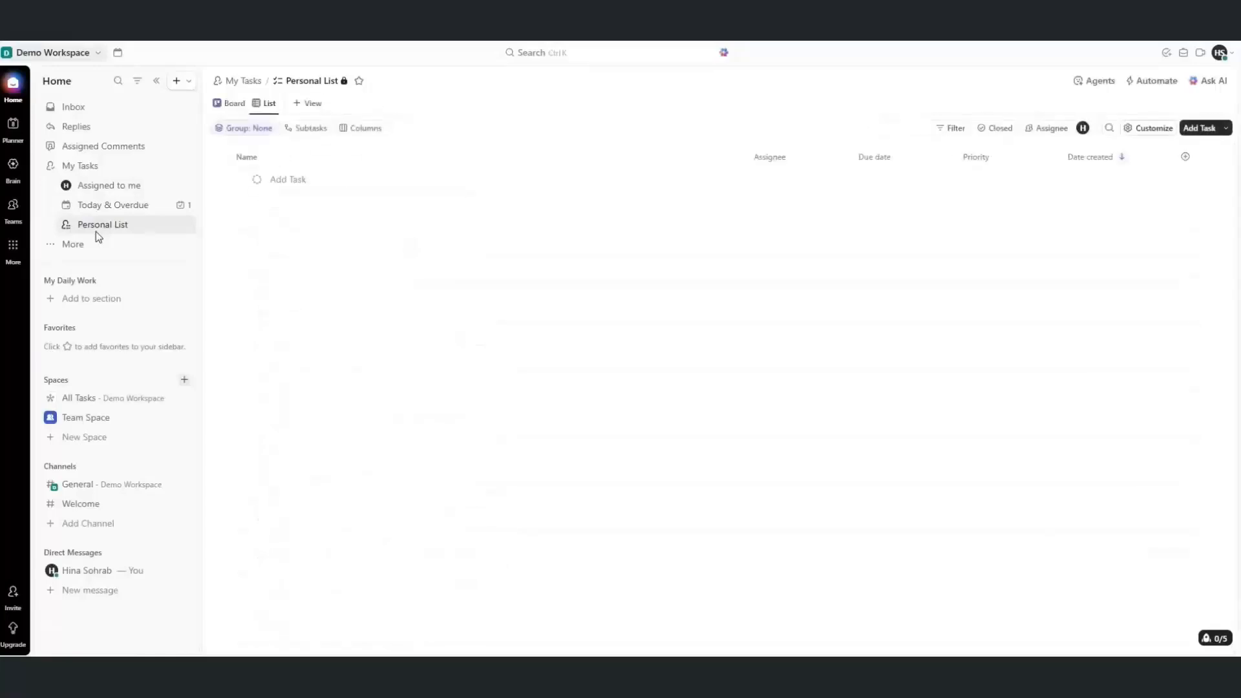
pyautogui.click(341, 179)
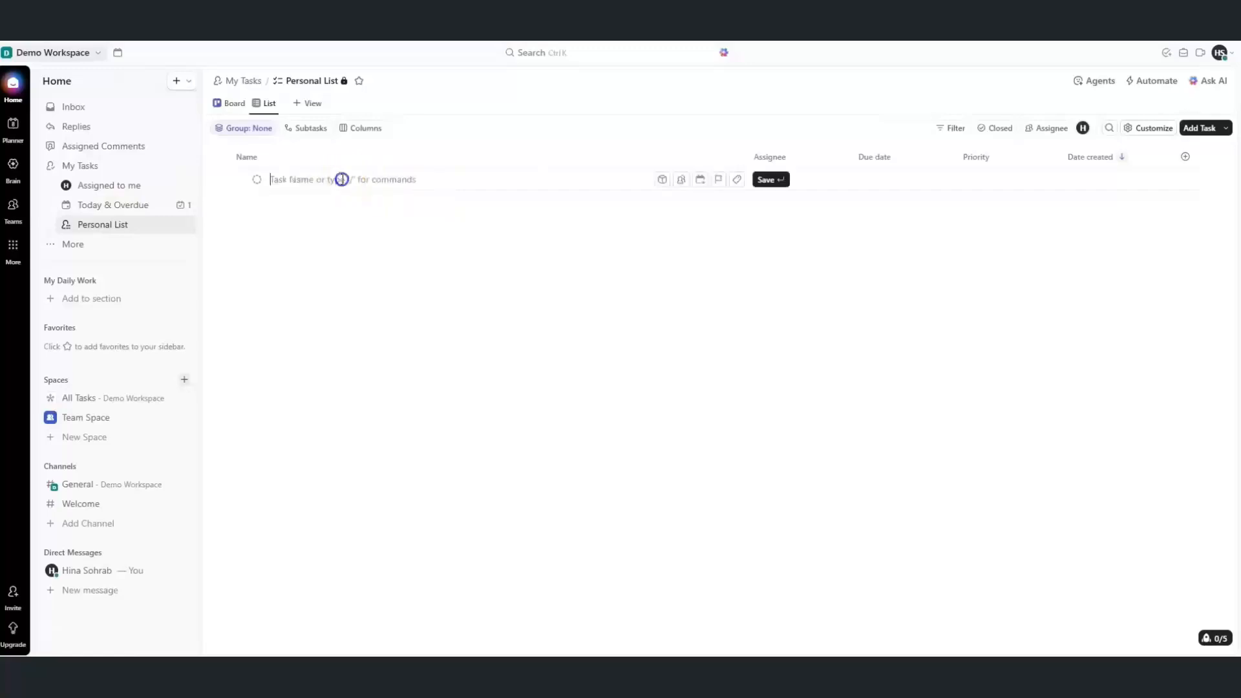
# Discard the empty task, pin Posts and All Spaces from the More menu, and open All Spaces
pyautogui.click(673, 298)
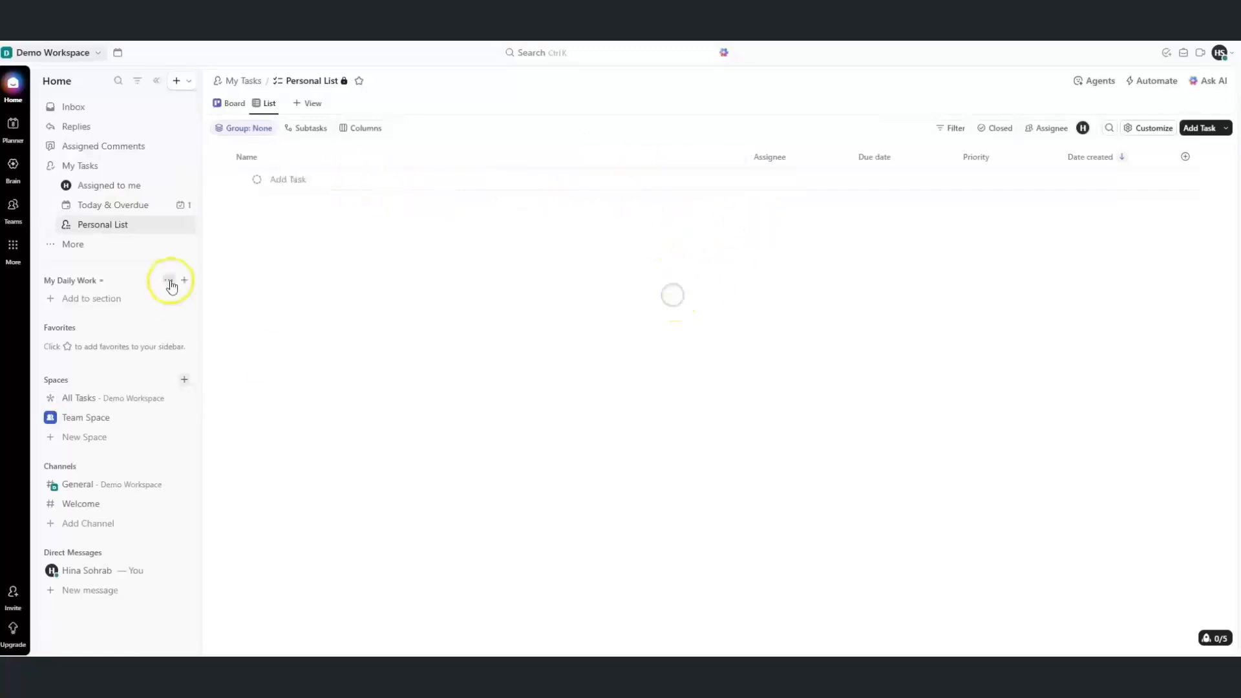
pyautogui.click(67, 249)
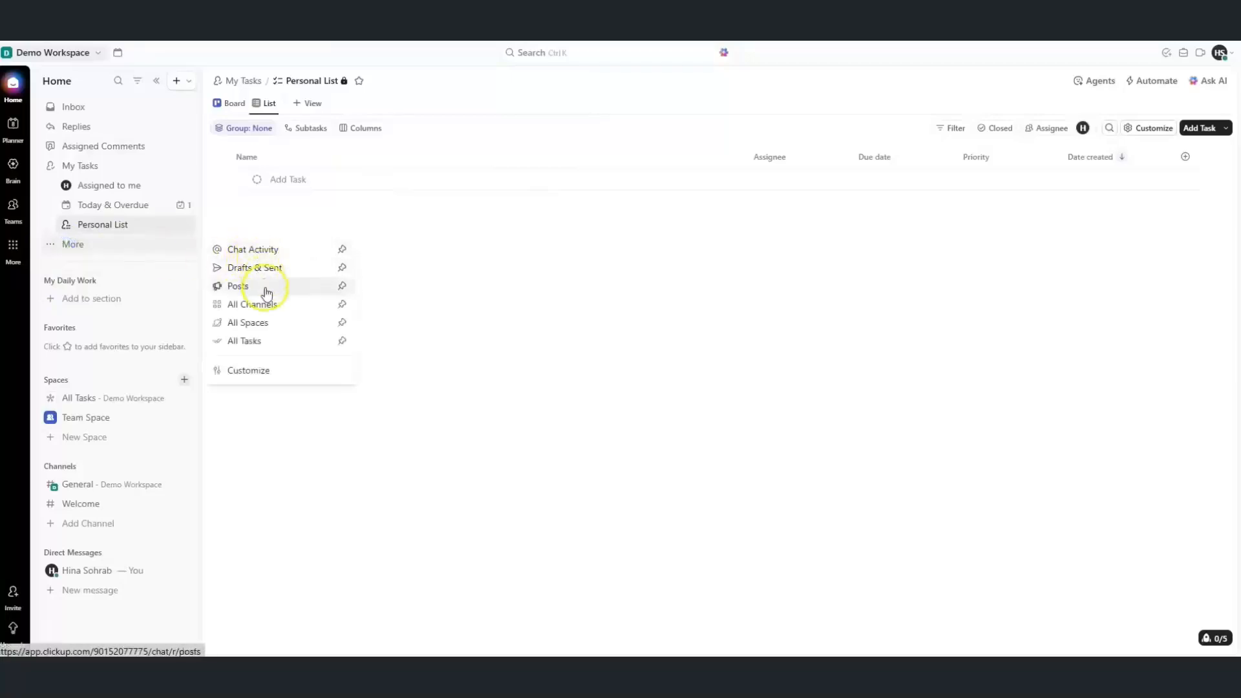
pyautogui.click(342, 286)
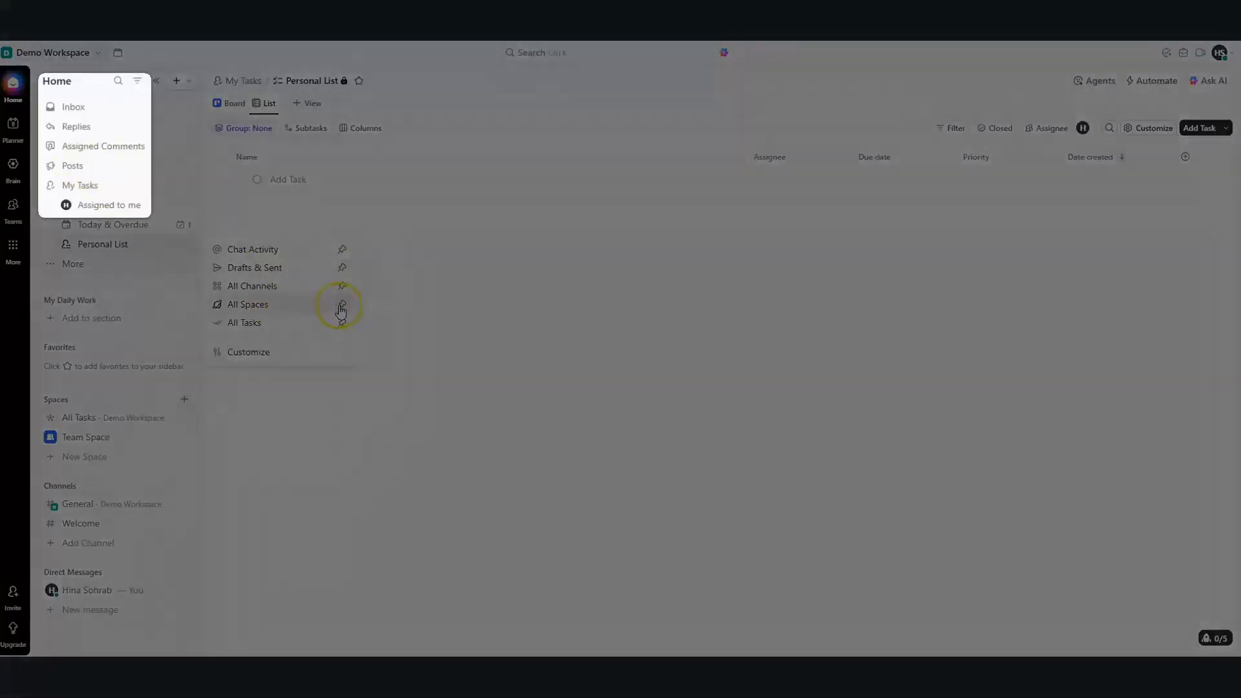
pyautogui.click(341, 305)
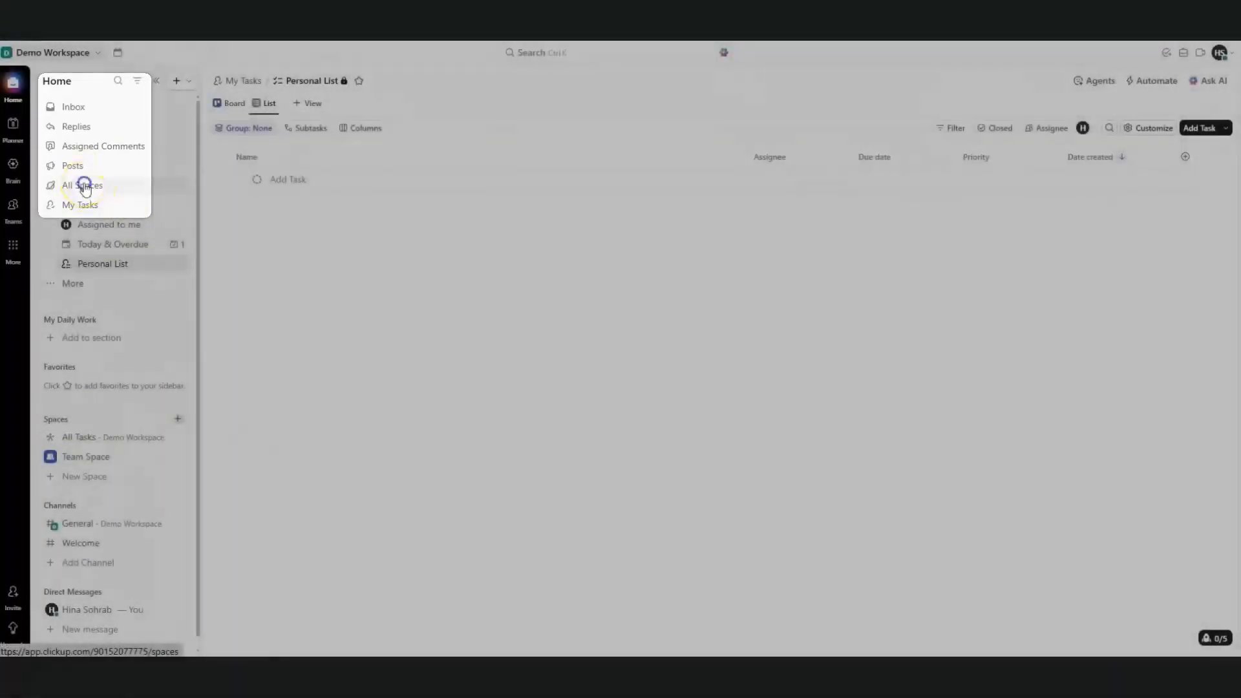
pyautogui.click(84, 186)
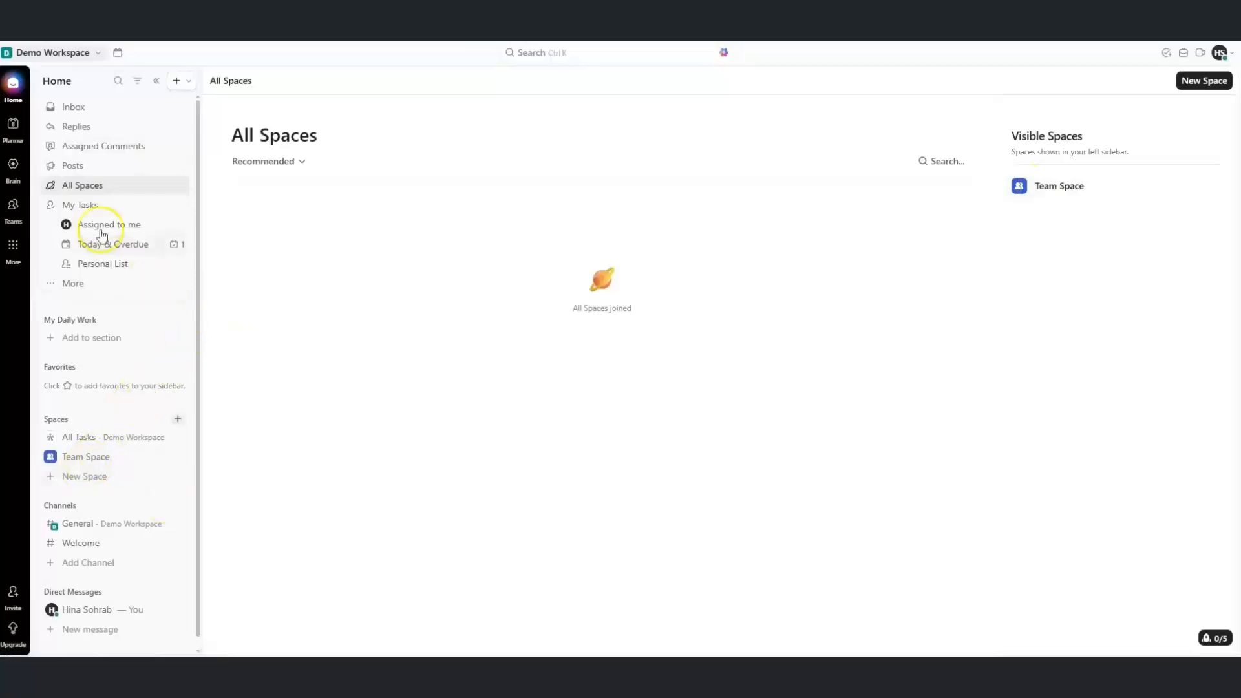
# Collapse My Tasks, then set Team Space as Favorite in both the Sidebar and Top
pyautogui.click(52, 208)
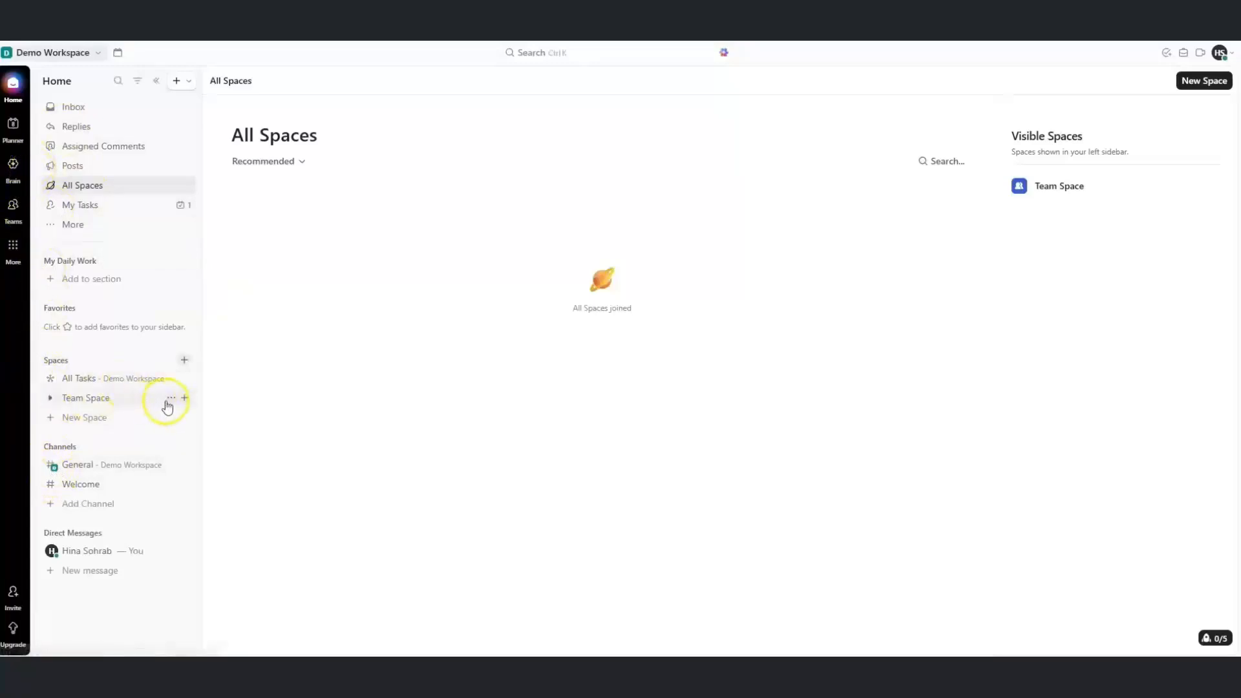
pyautogui.click(170, 400)
pyautogui.moveTo(193, 411)
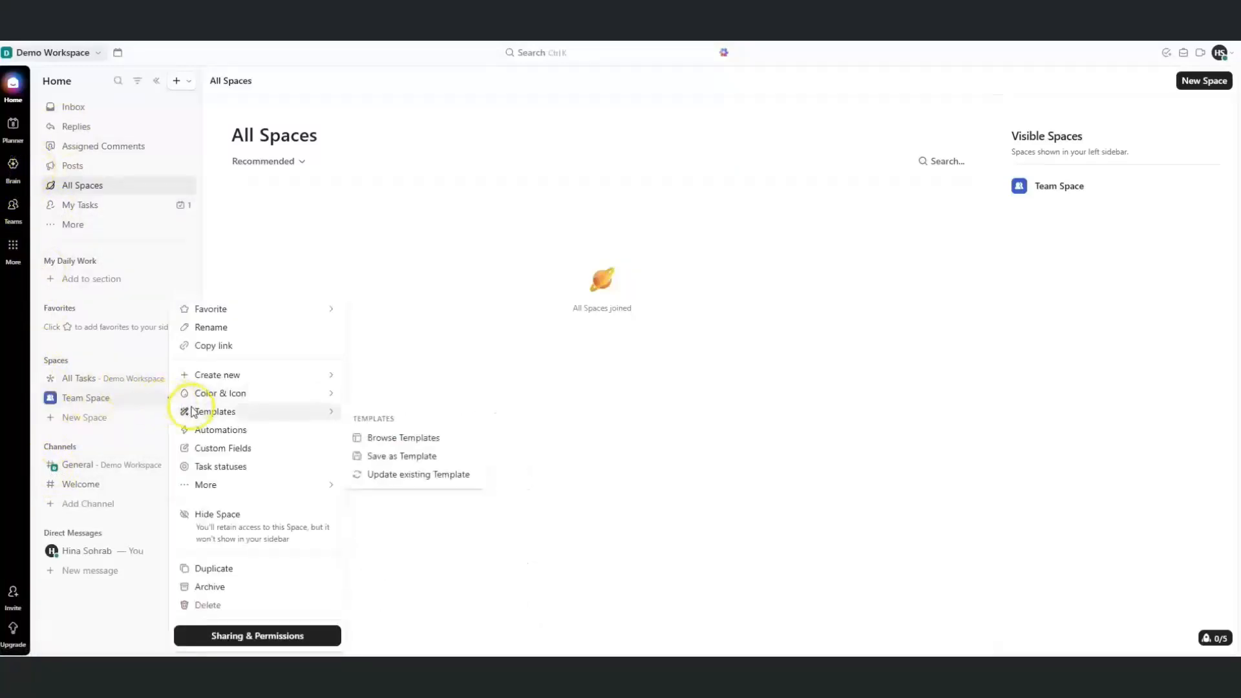
pyautogui.moveTo(236, 313)
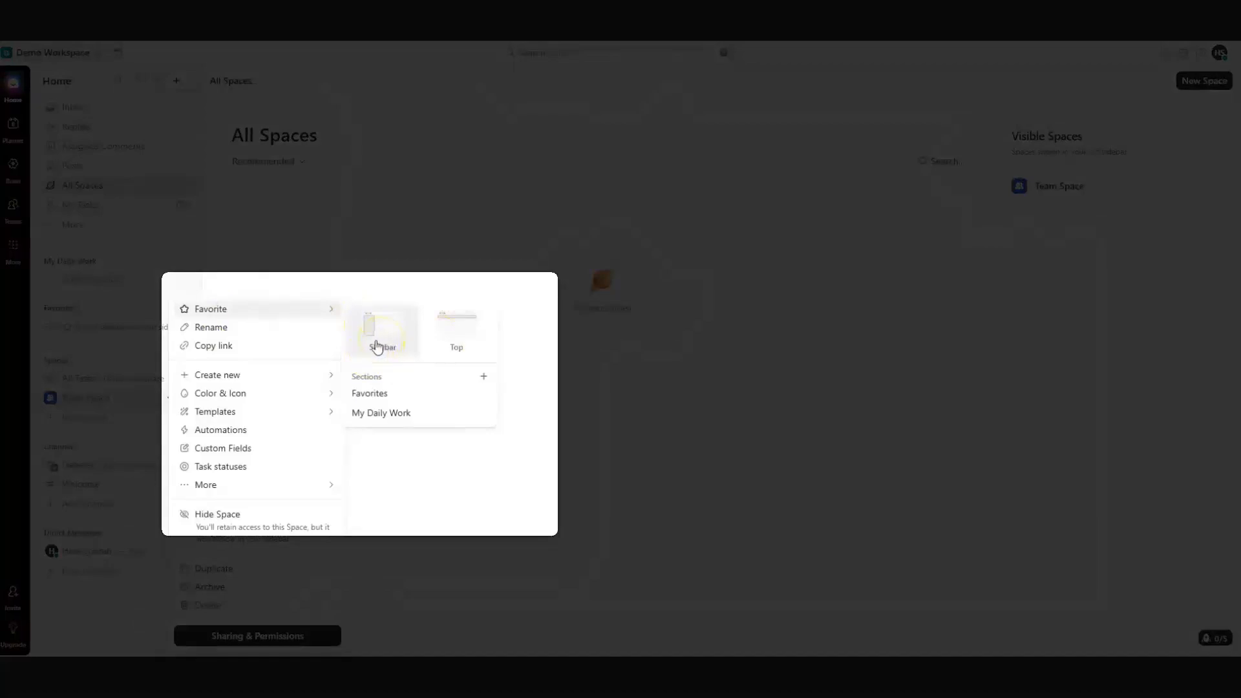
pyautogui.click(373, 335)
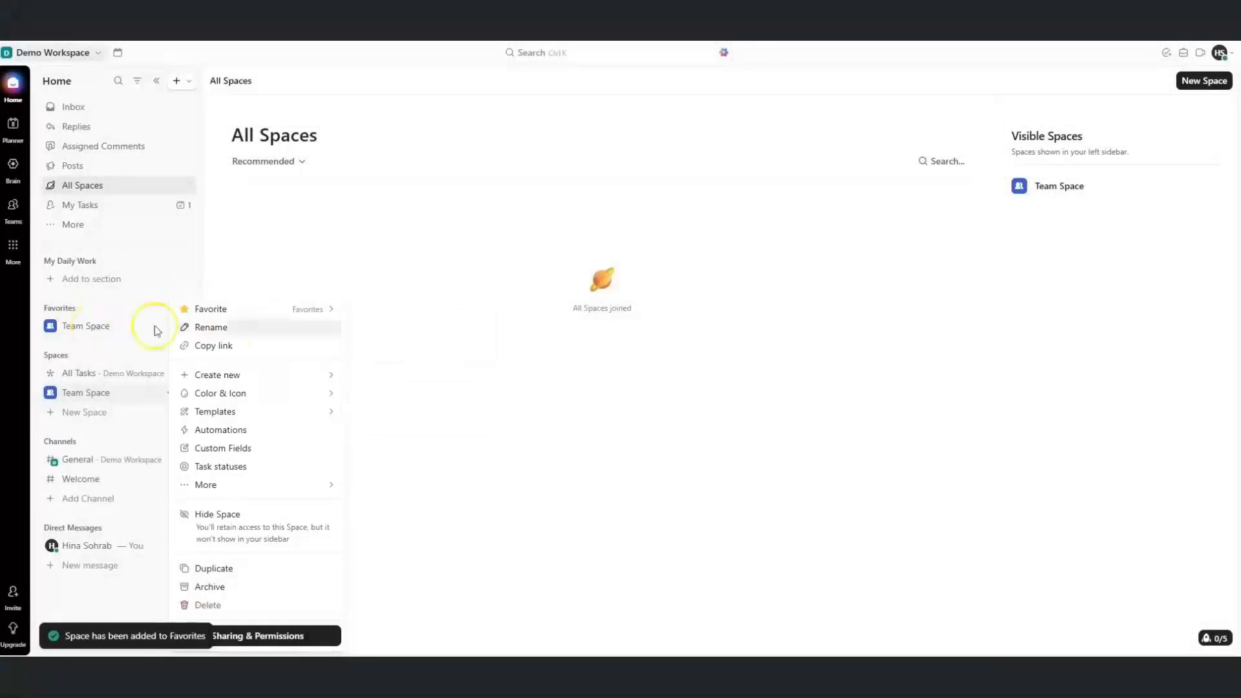
pyautogui.moveTo(297, 316)
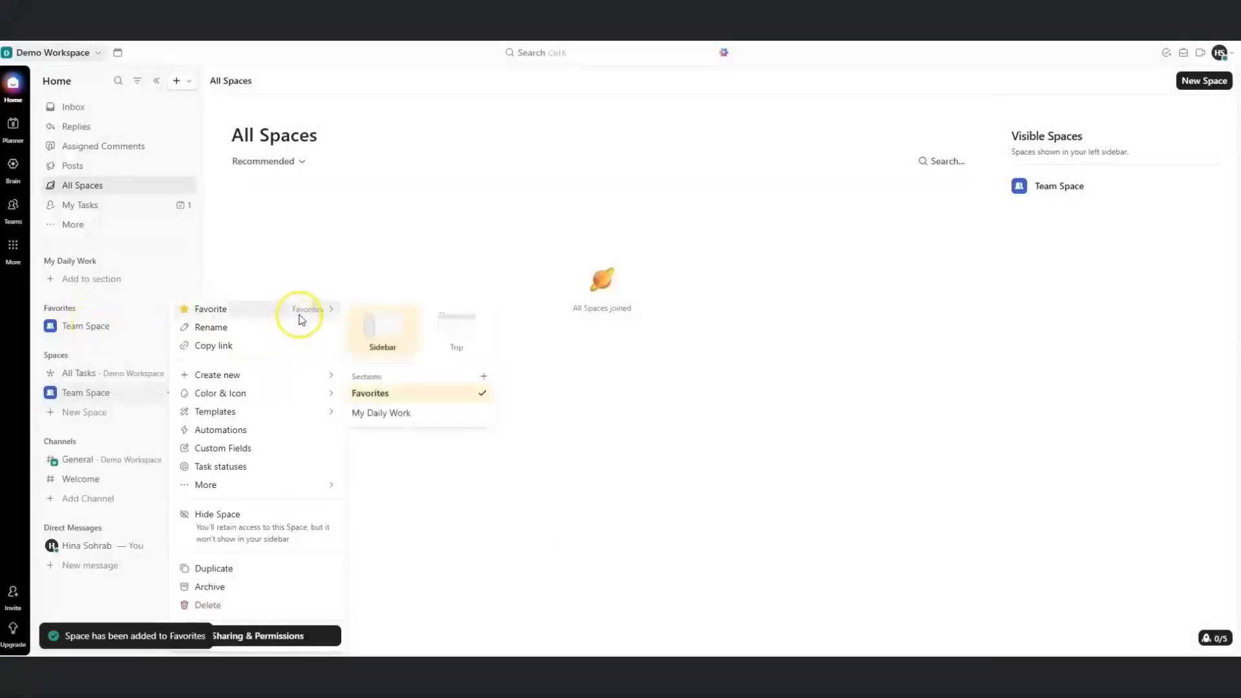
pyautogui.click(449, 336)
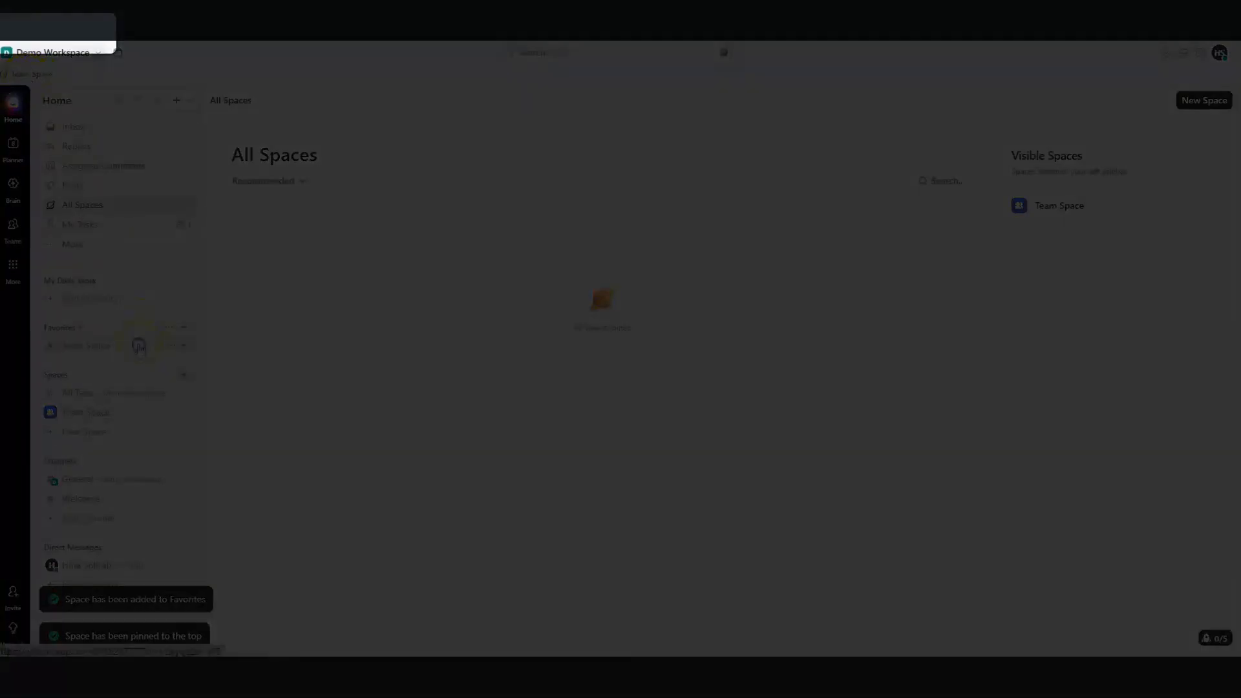
# Open Team Space from Favorites, then the Planner page, then the Brain assistant
pyautogui.click(139, 346)
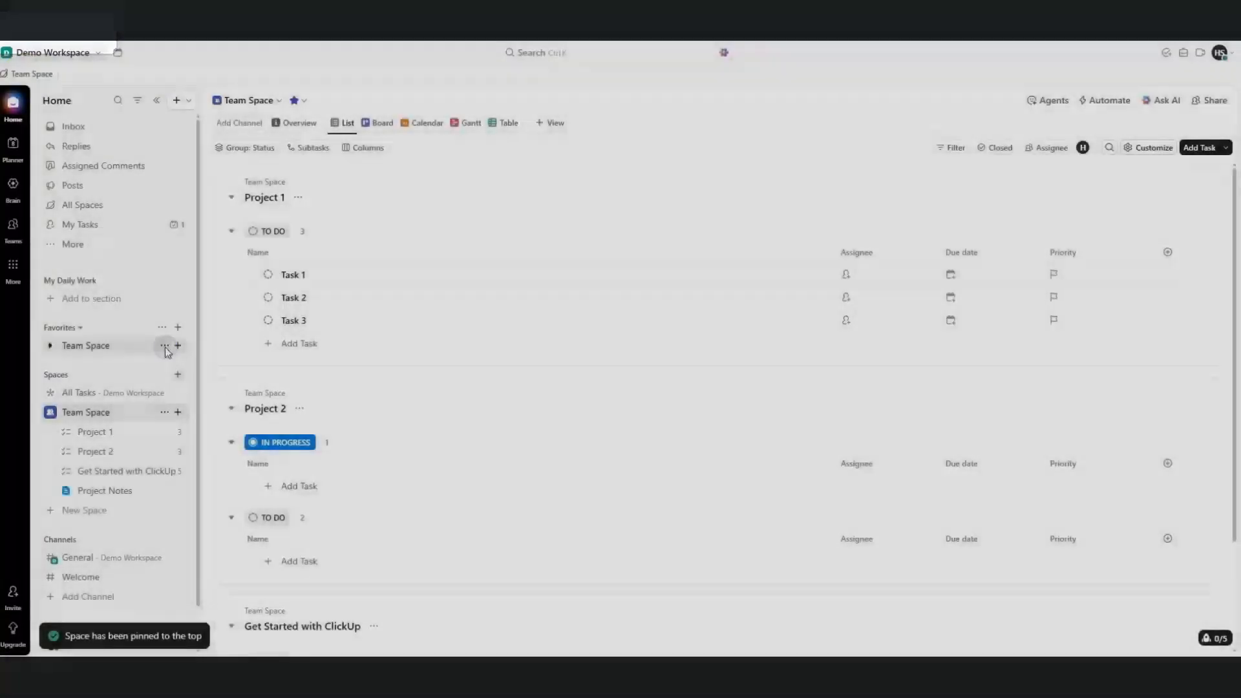
pyautogui.click(13, 144)
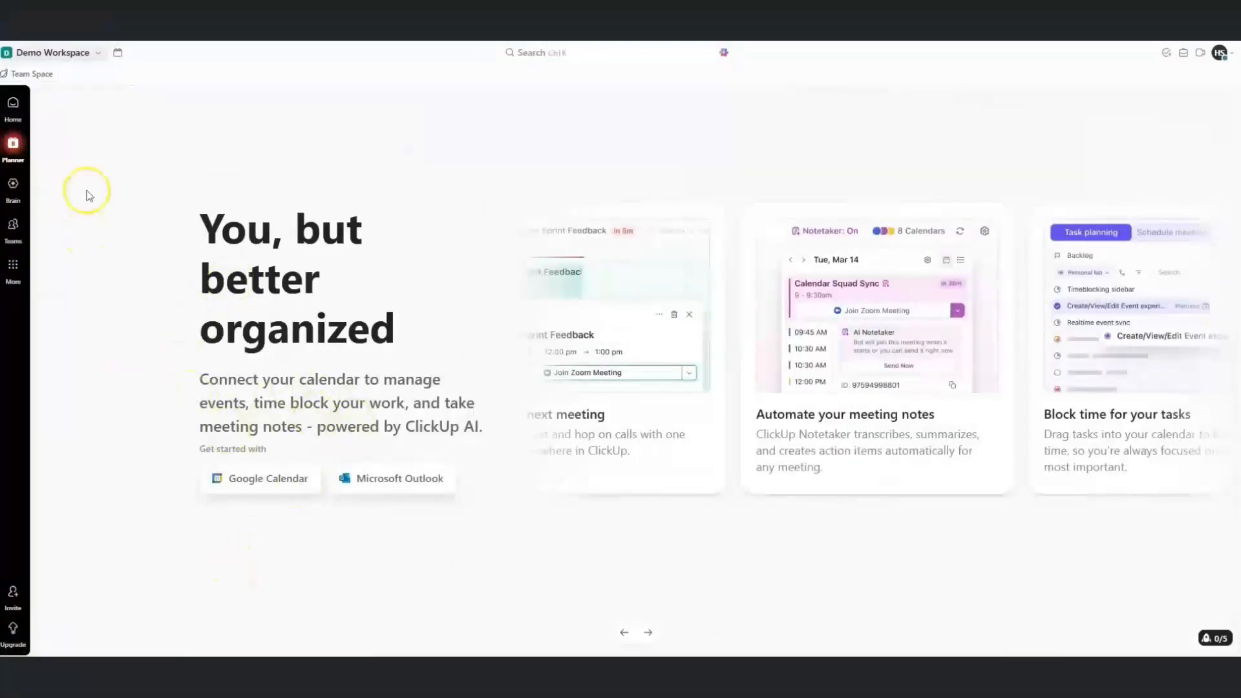
pyautogui.click(13, 186)
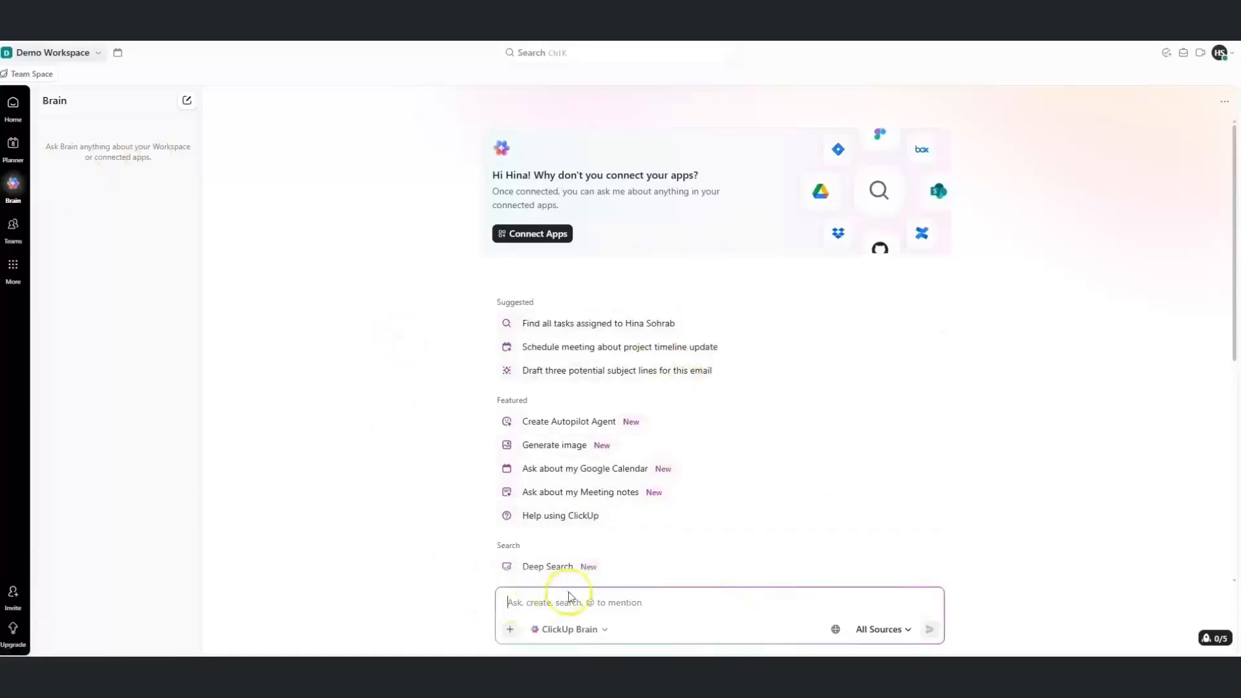
pyautogui.click(607, 633)
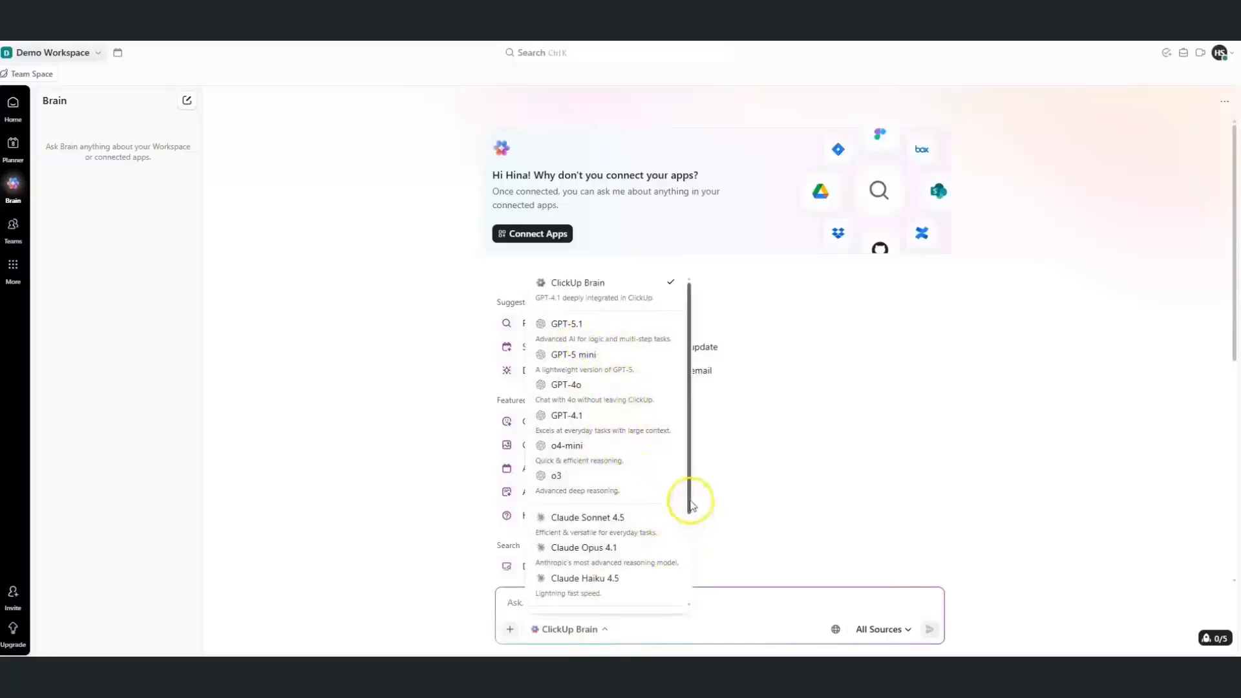
pyautogui.moveTo(689, 504); pyautogui.dragTo(684, 402)
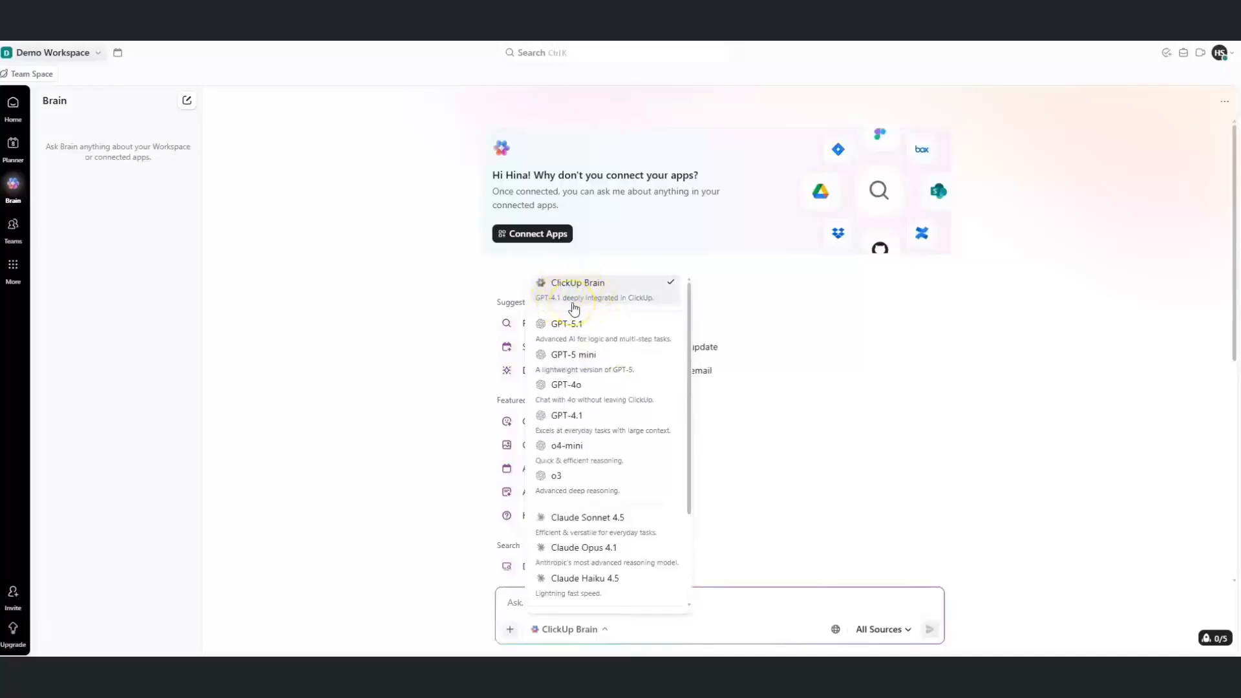
pyautogui.click(743, 564)
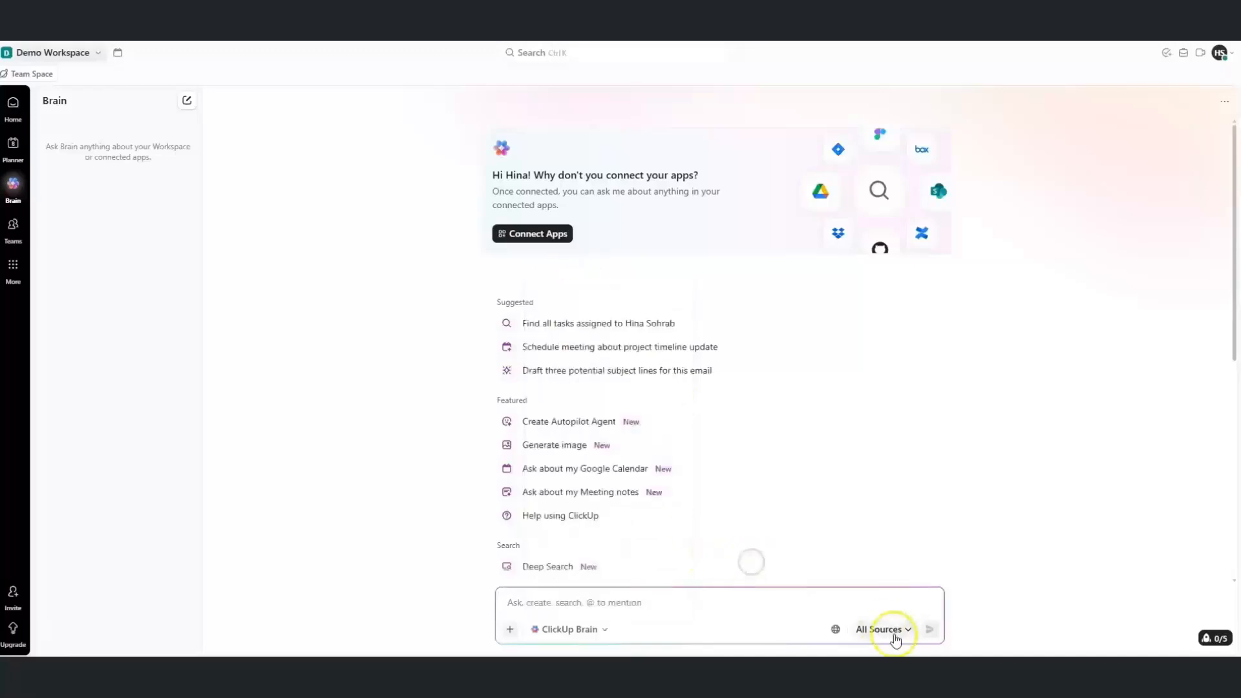
pyautogui.click(907, 631)
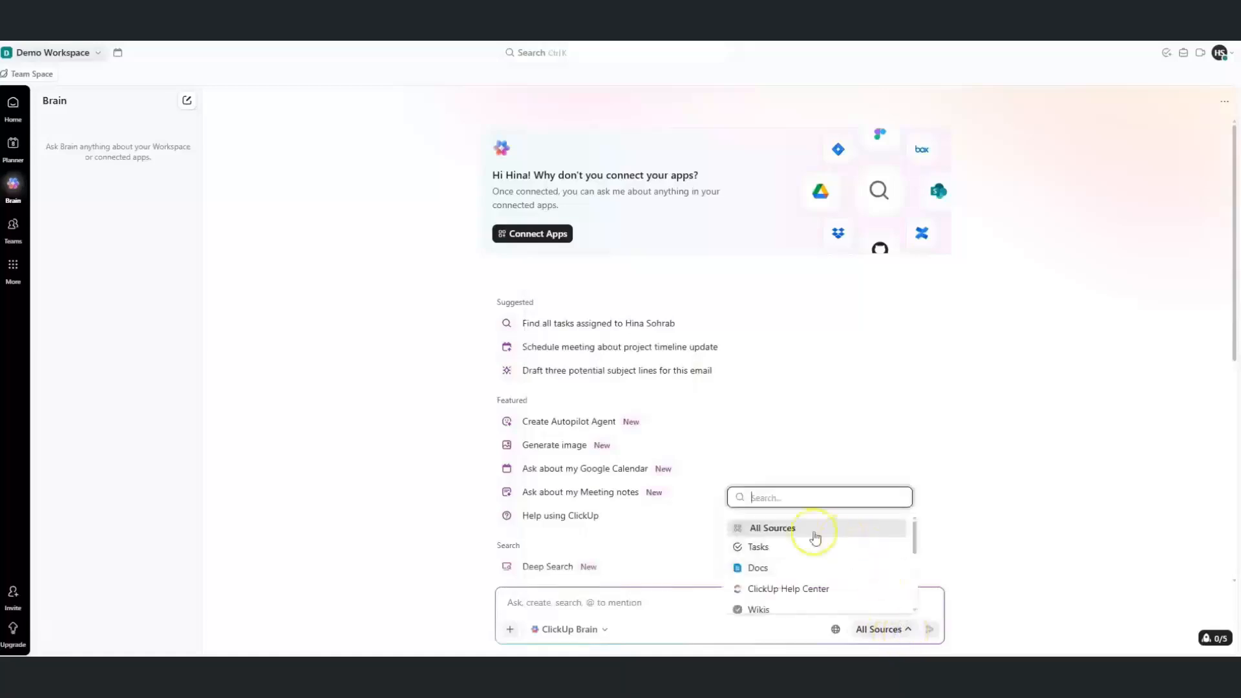
pyautogui.moveTo(915, 534); pyautogui.dragTo(922, 590)
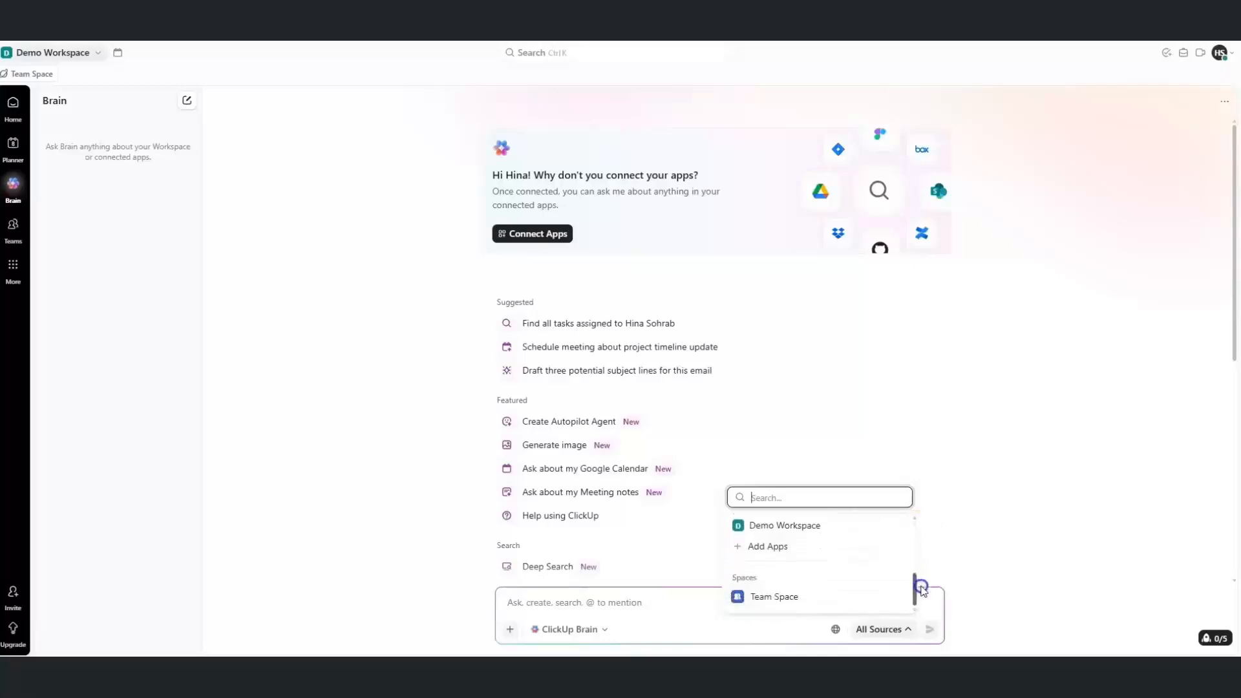
pyautogui.click(978, 543)
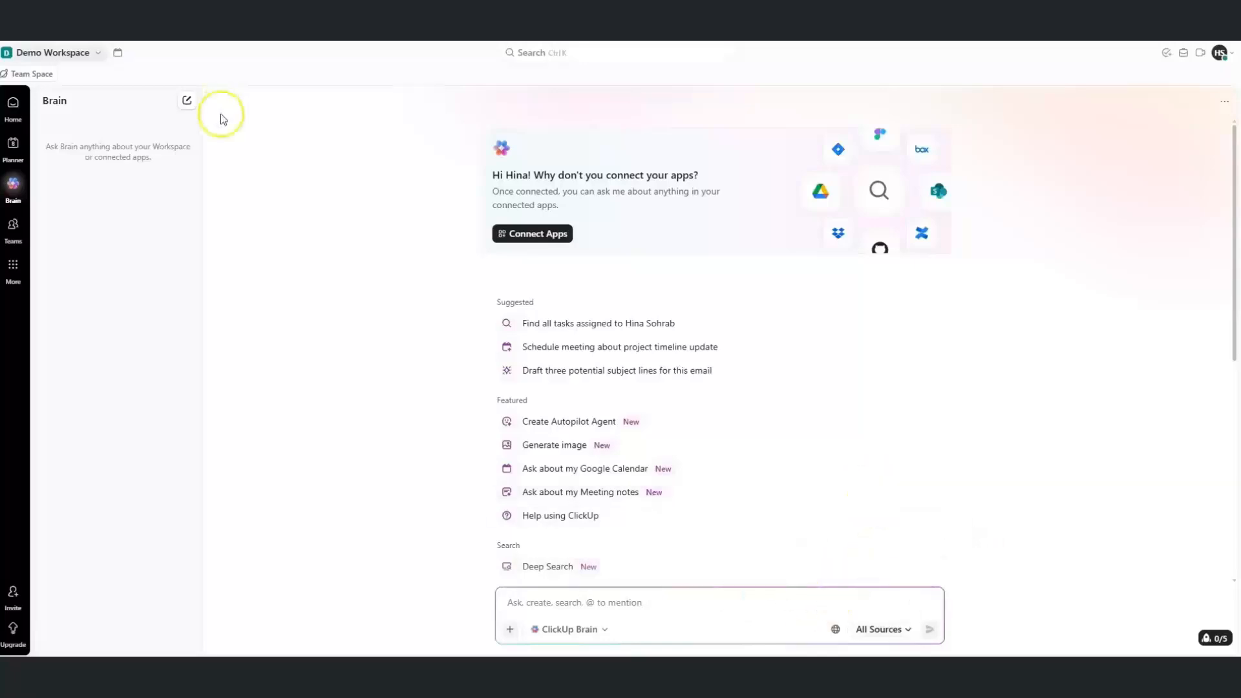
# Visit the Teams hub, the Team Space overview, and the All Docs page via More
pyautogui.click(13, 226)
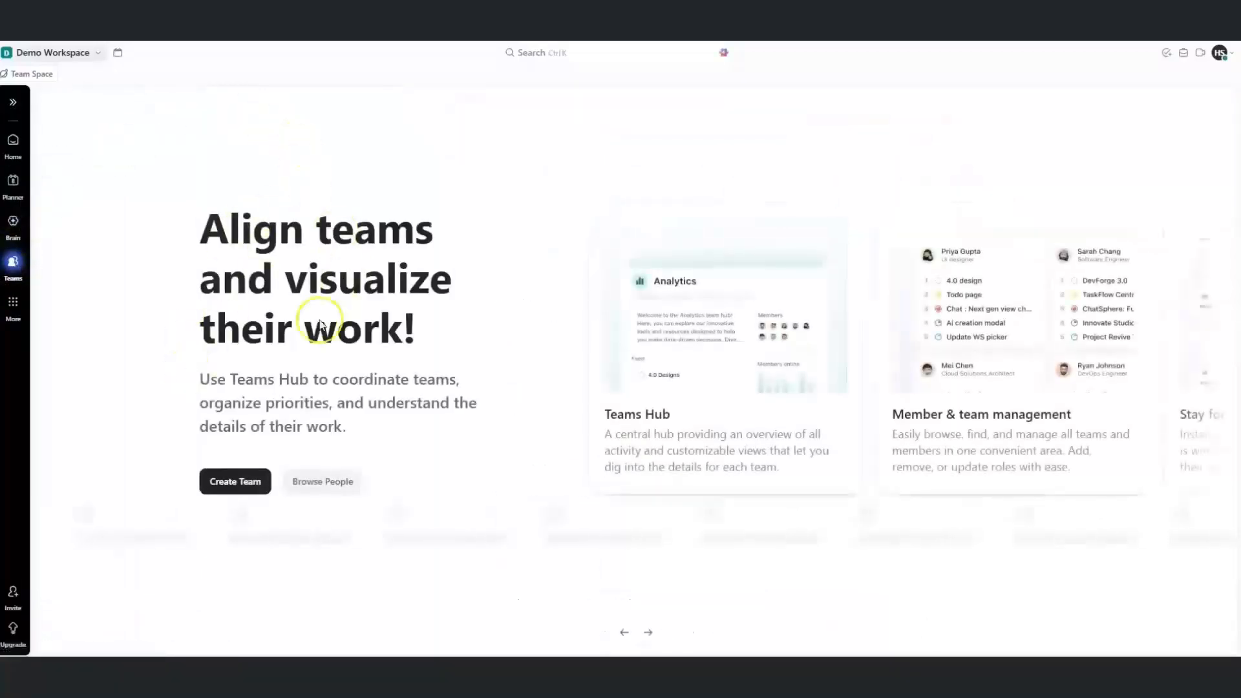
pyautogui.click(12, 302)
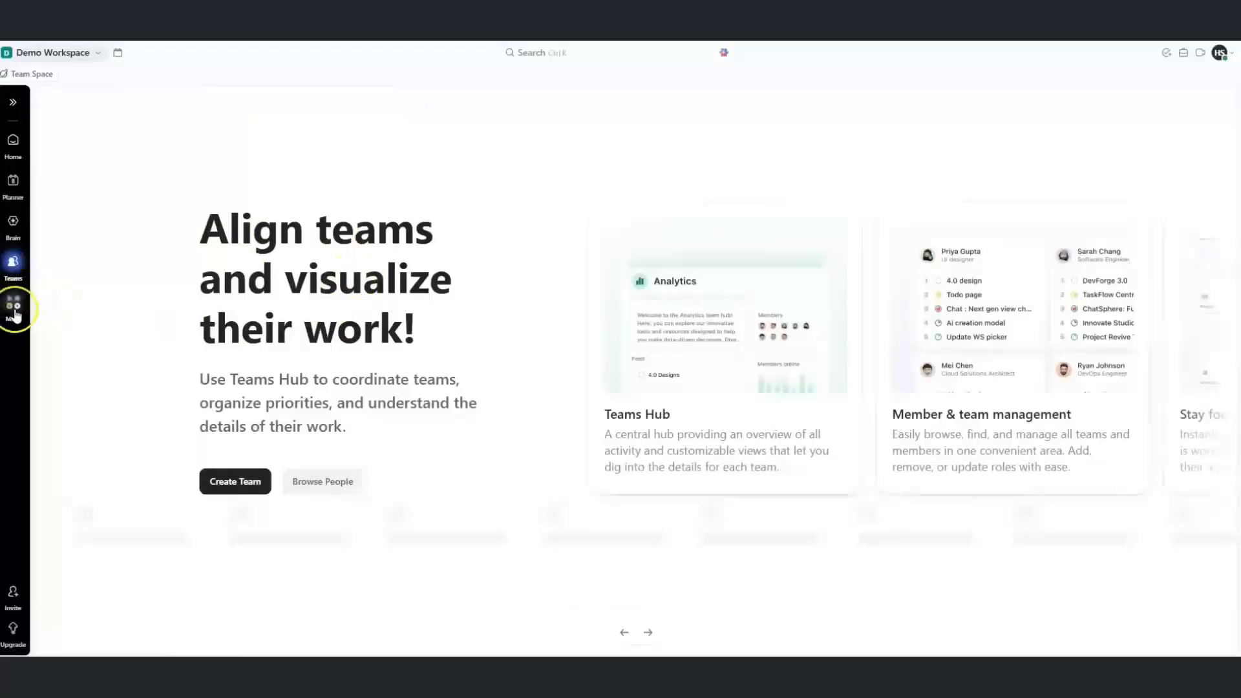
pyautogui.click(53, 331)
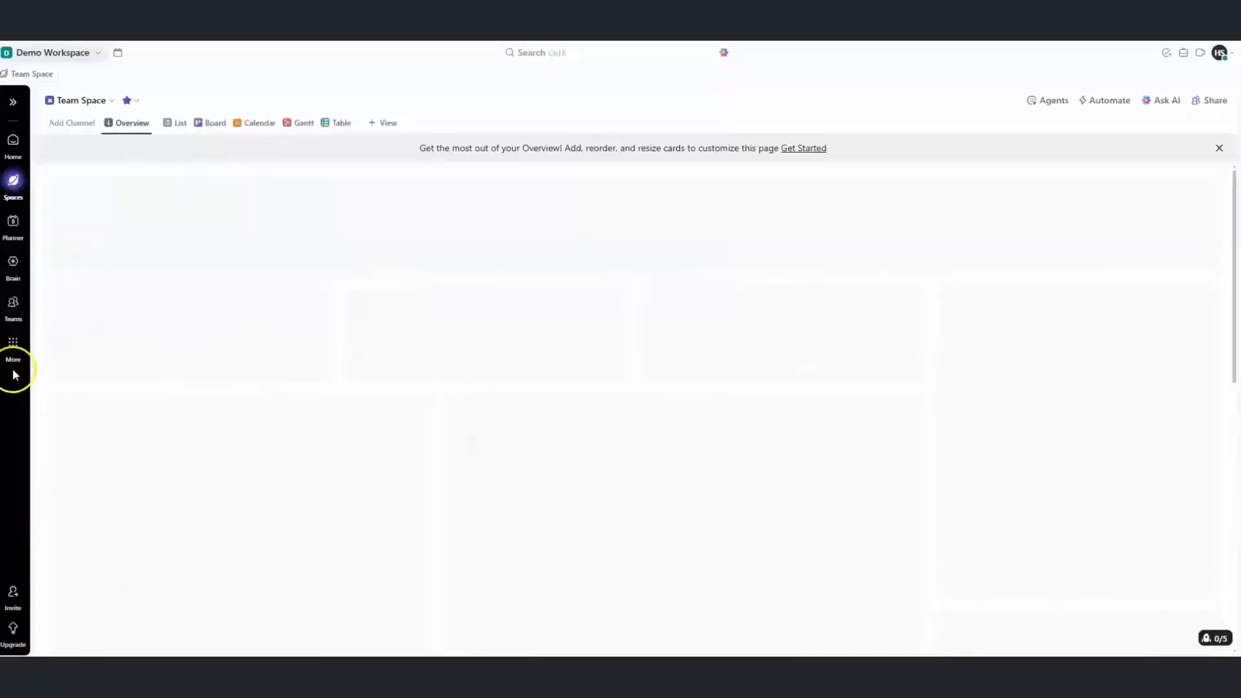
pyautogui.moveTo(17, 193)
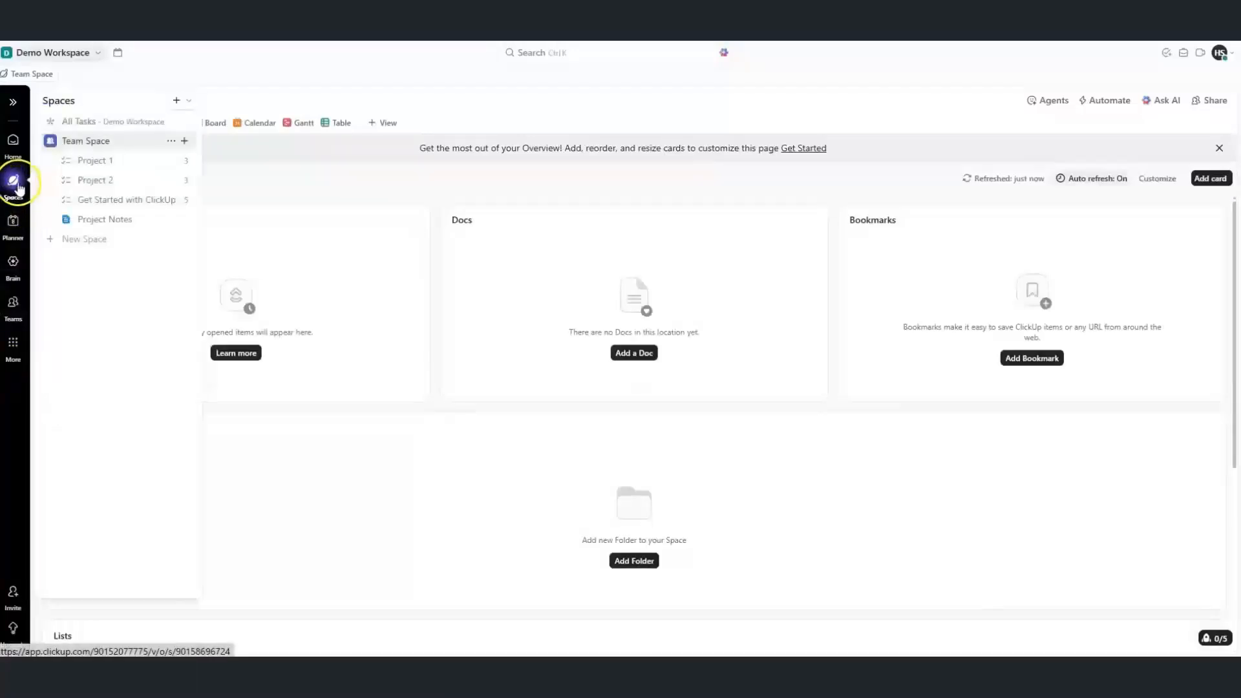
pyautogui.click(8, 356)
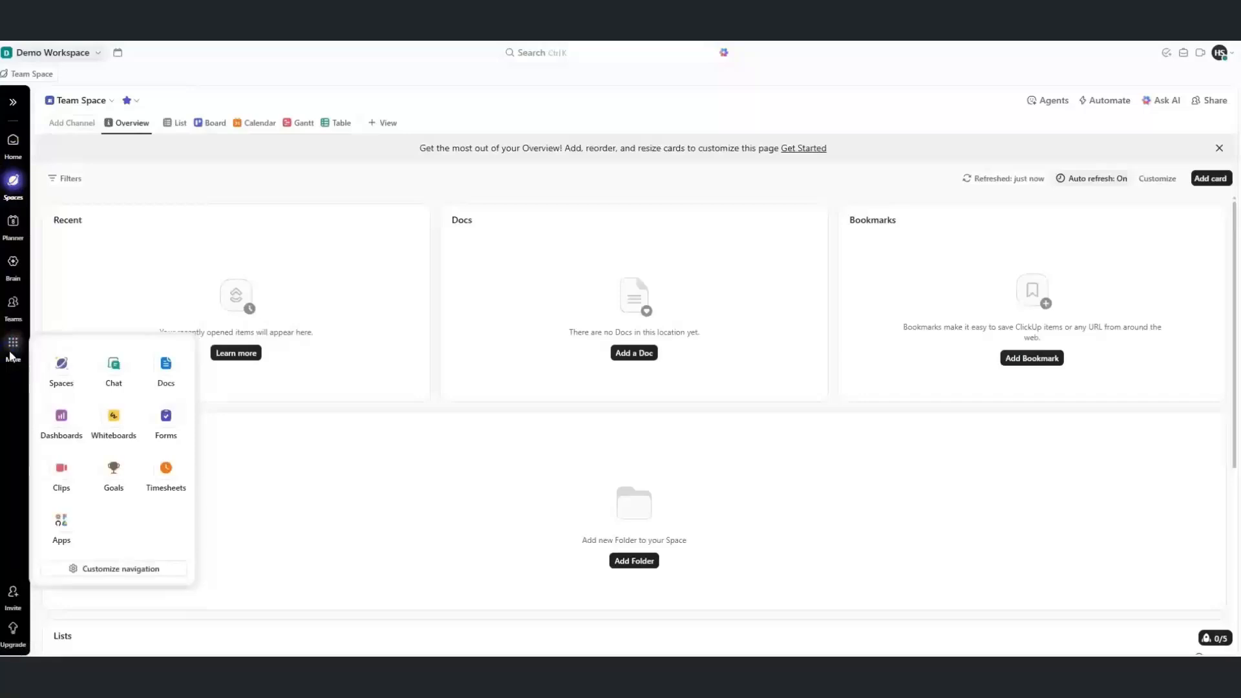
pyautogui.click(168, 352)
pyautogui.click(168, 365)
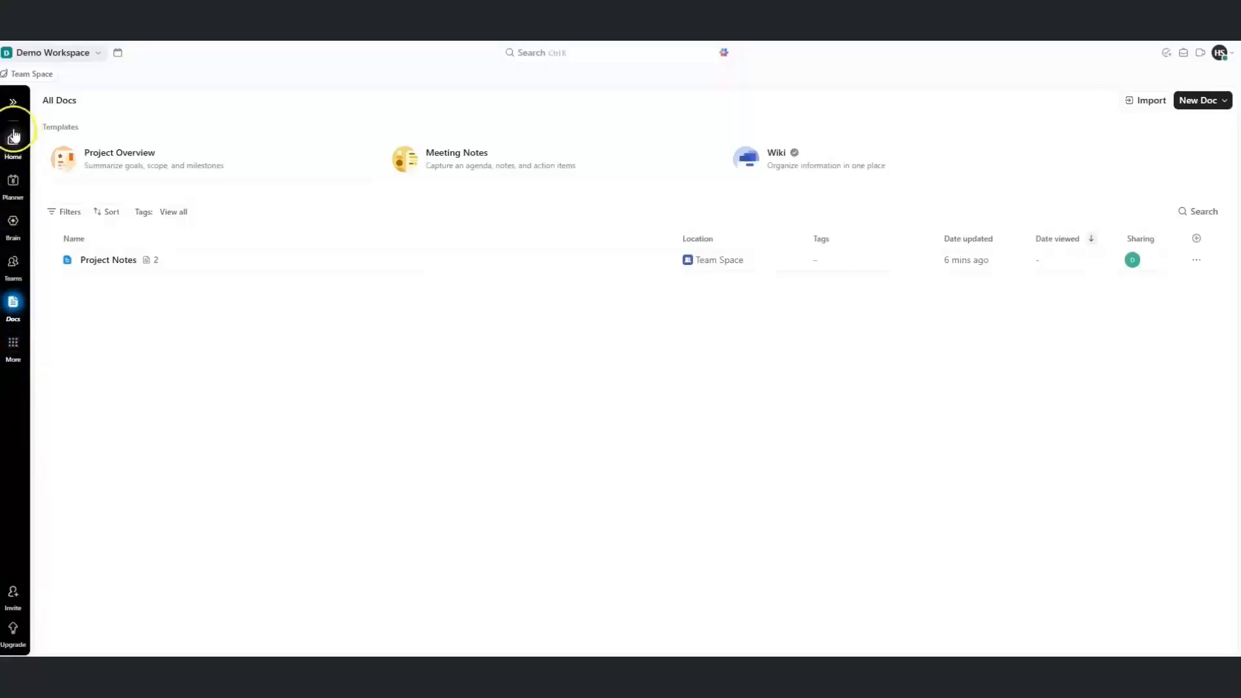
pyautogui.moveTo(15, 104)
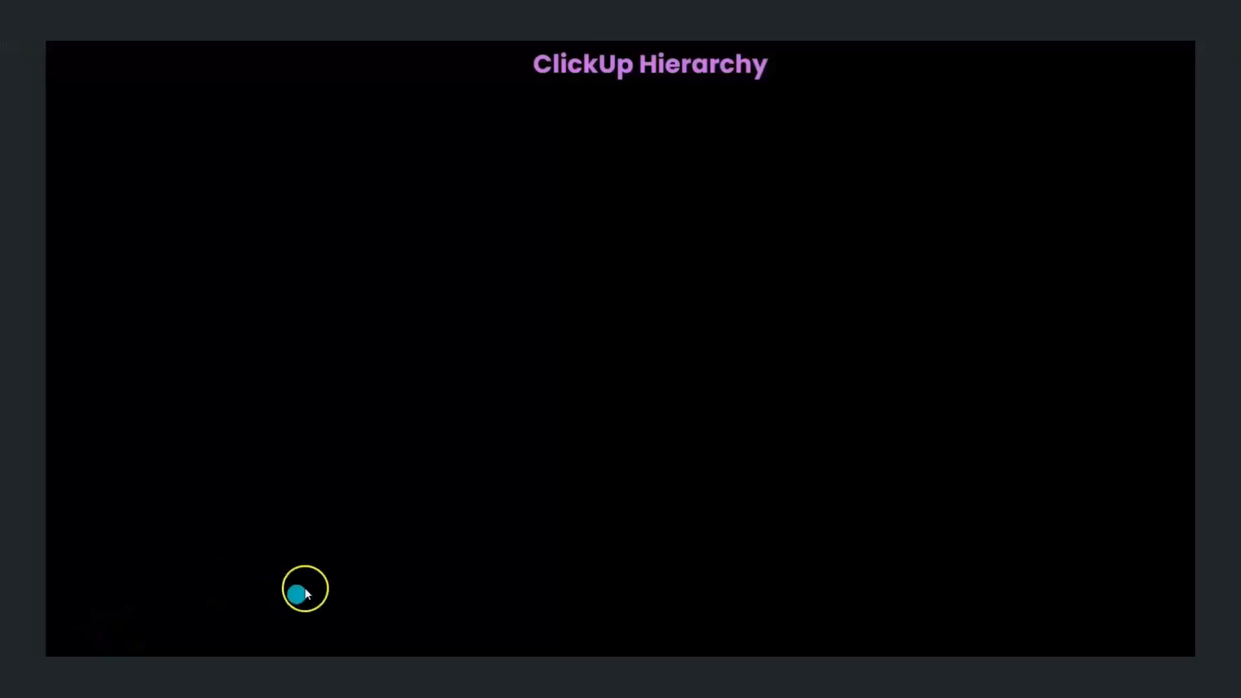
# Reveal the Workspace box, then three Space boxes beneath it on the hierarchy slide
pyautogui.click(519, 468)
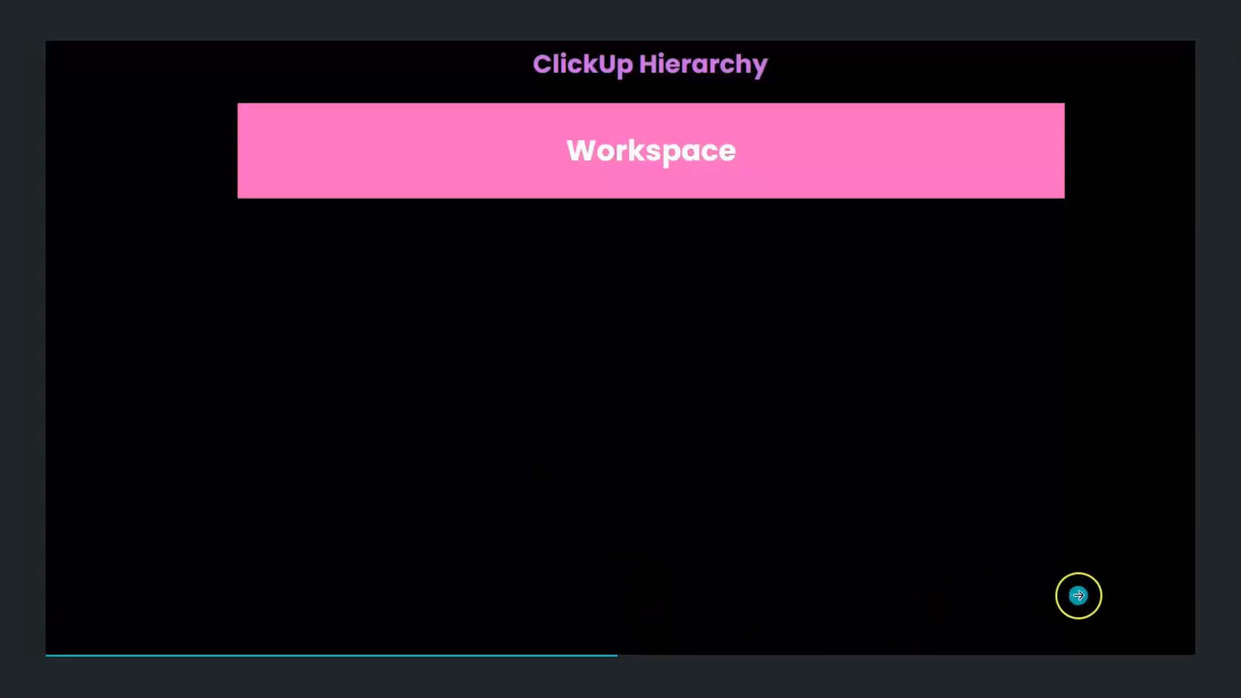
pyautogui.click(1077, 595)
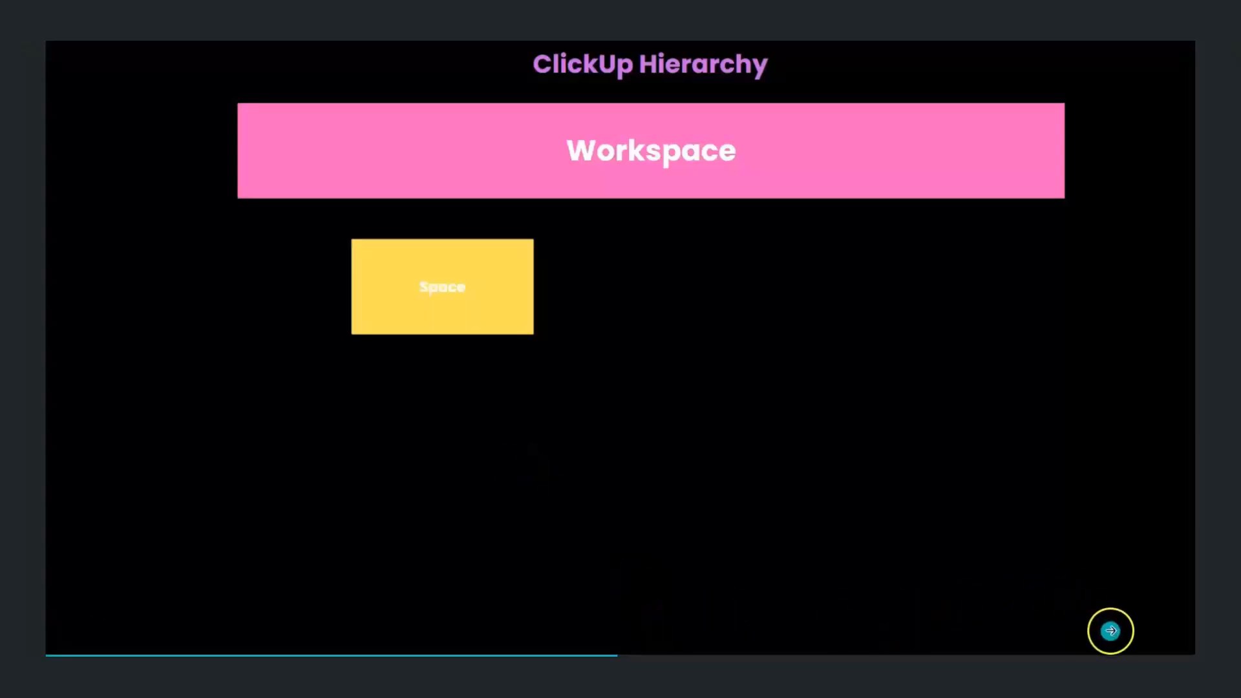
pyautogui.click(1112, 634)
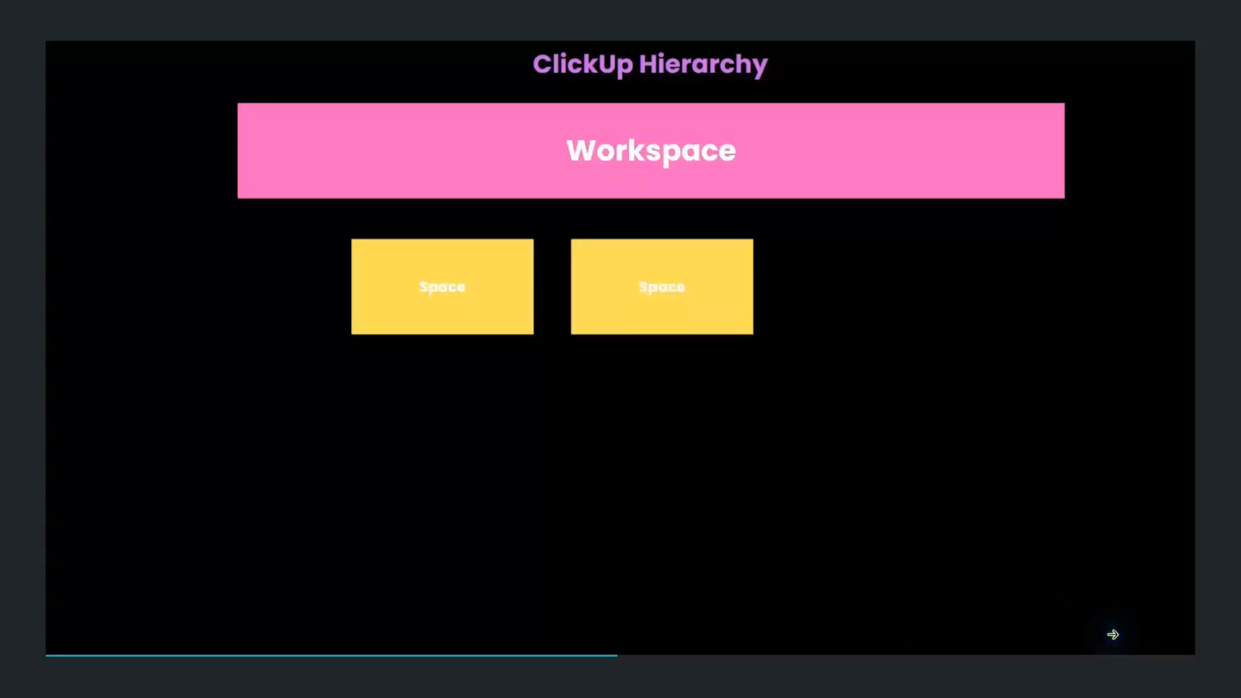
pyautogui.click(1112, 634)
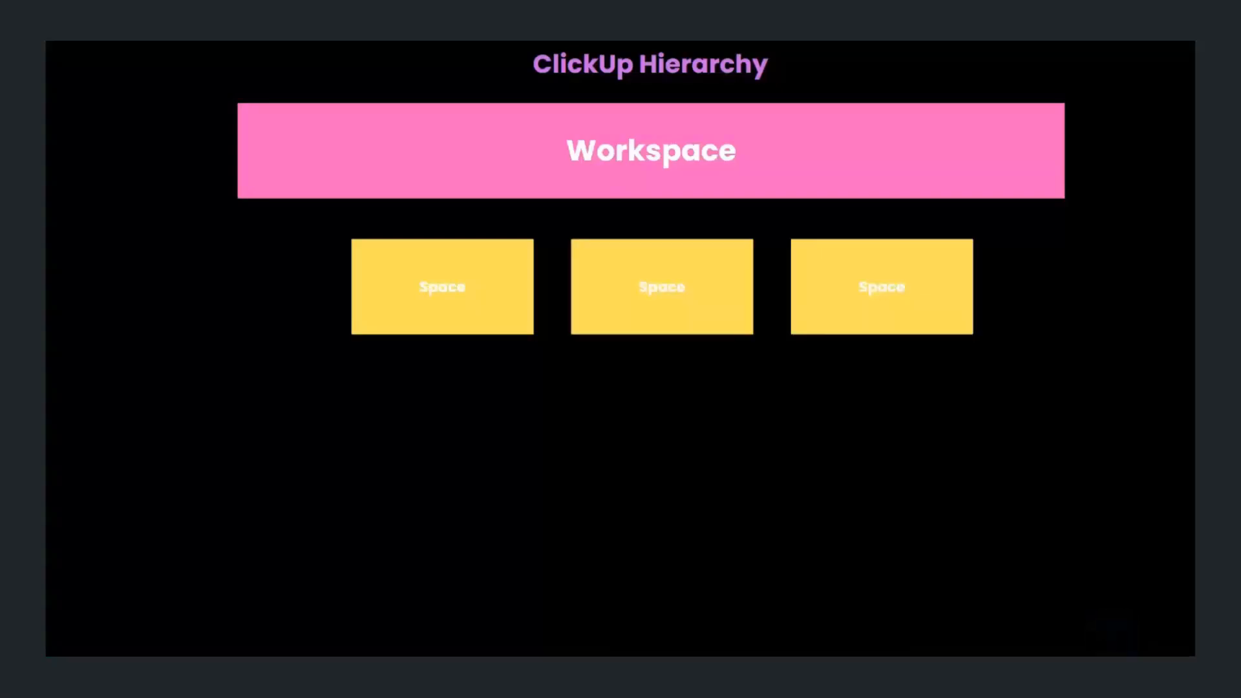
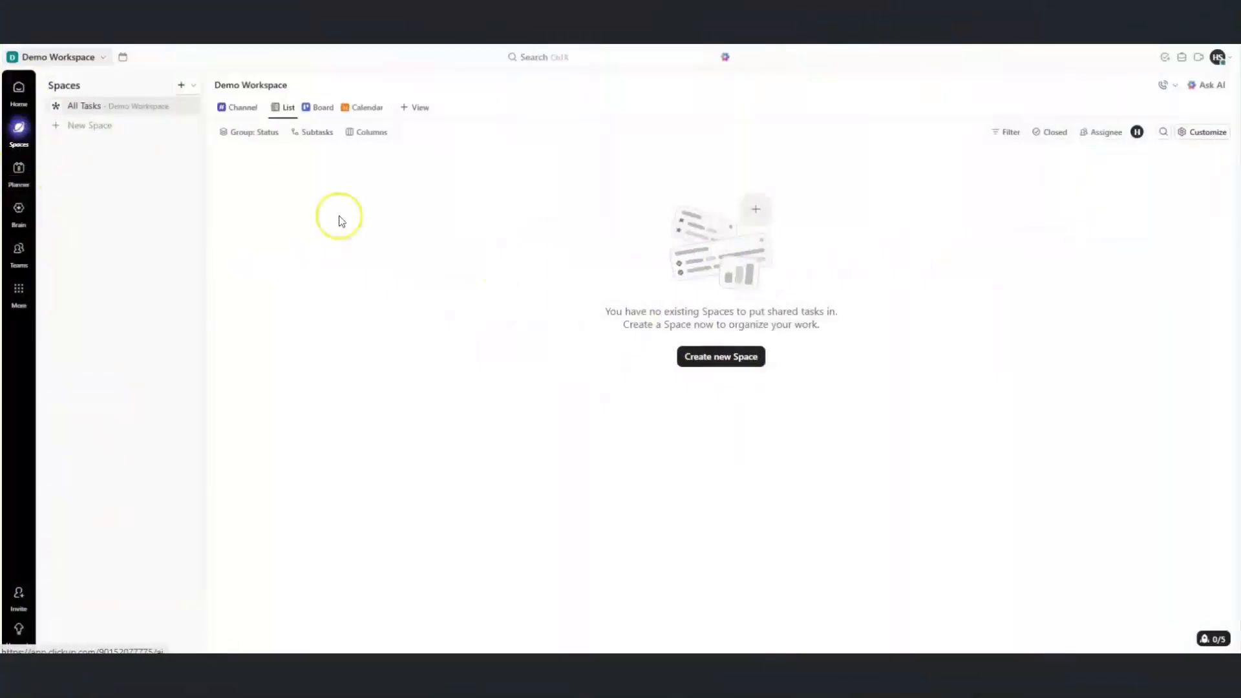
# Review the IT Visionists hierarchy diagram, then bring up ClickUp's create menu
pyautogui.moveTo(850, 675)
pyautogui.click(850, 604)
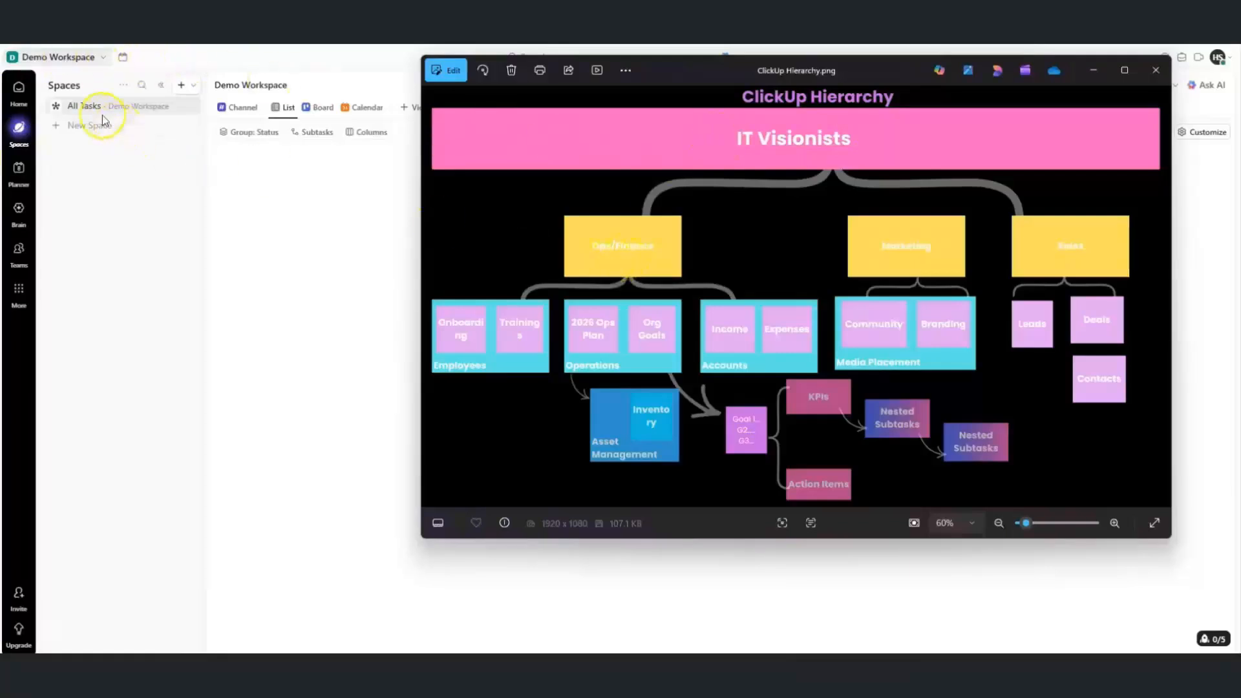
pyautogui.click(180, 91)
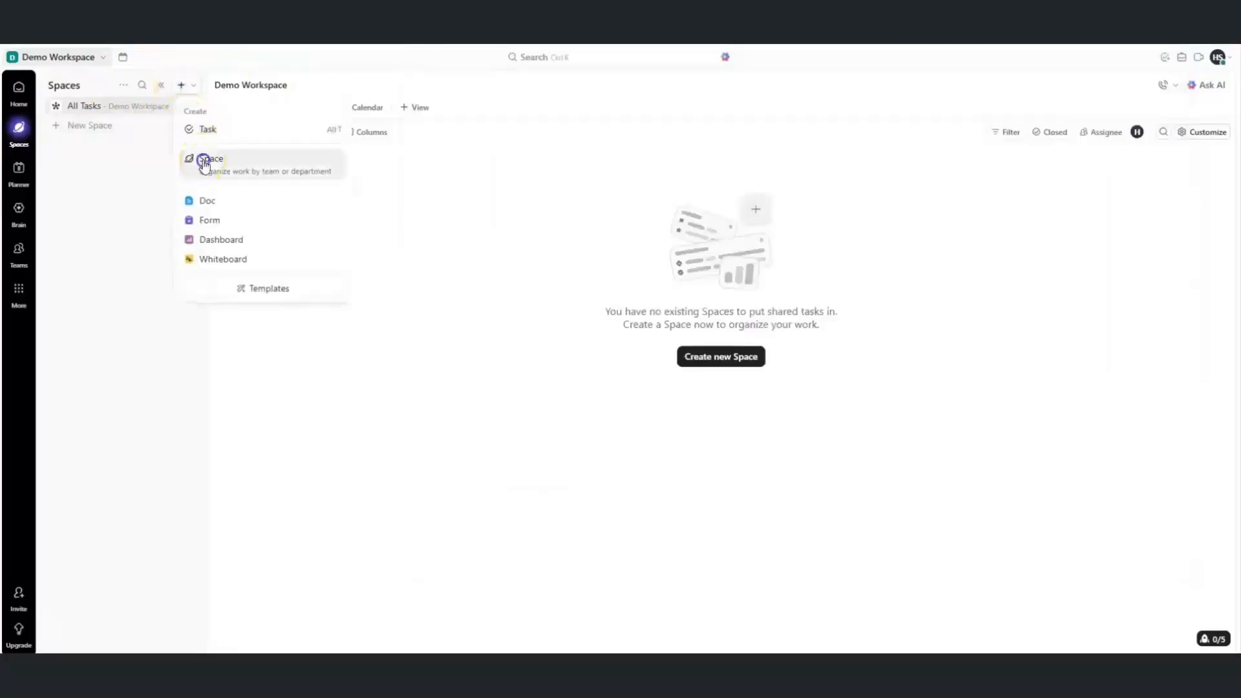
# Name the new Space Ops/Finance, keeping Full edit permission and leaving it public
pyautogui.click(205, 162)
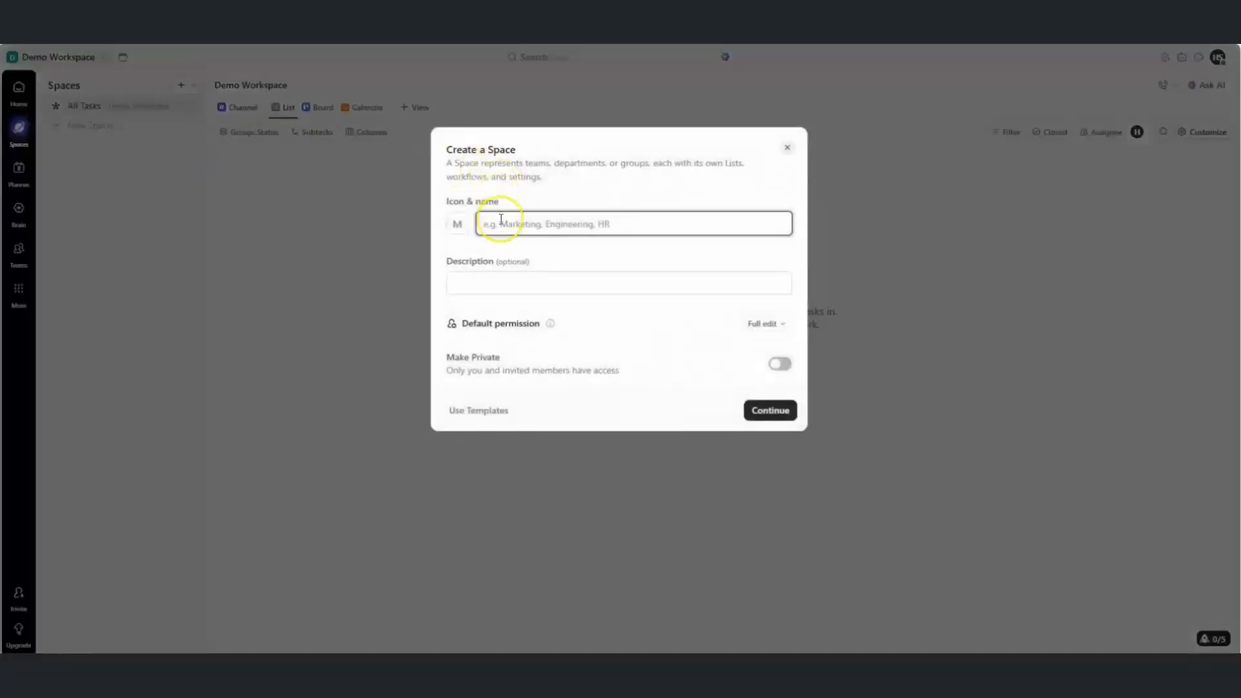
pyautogui.write('o')
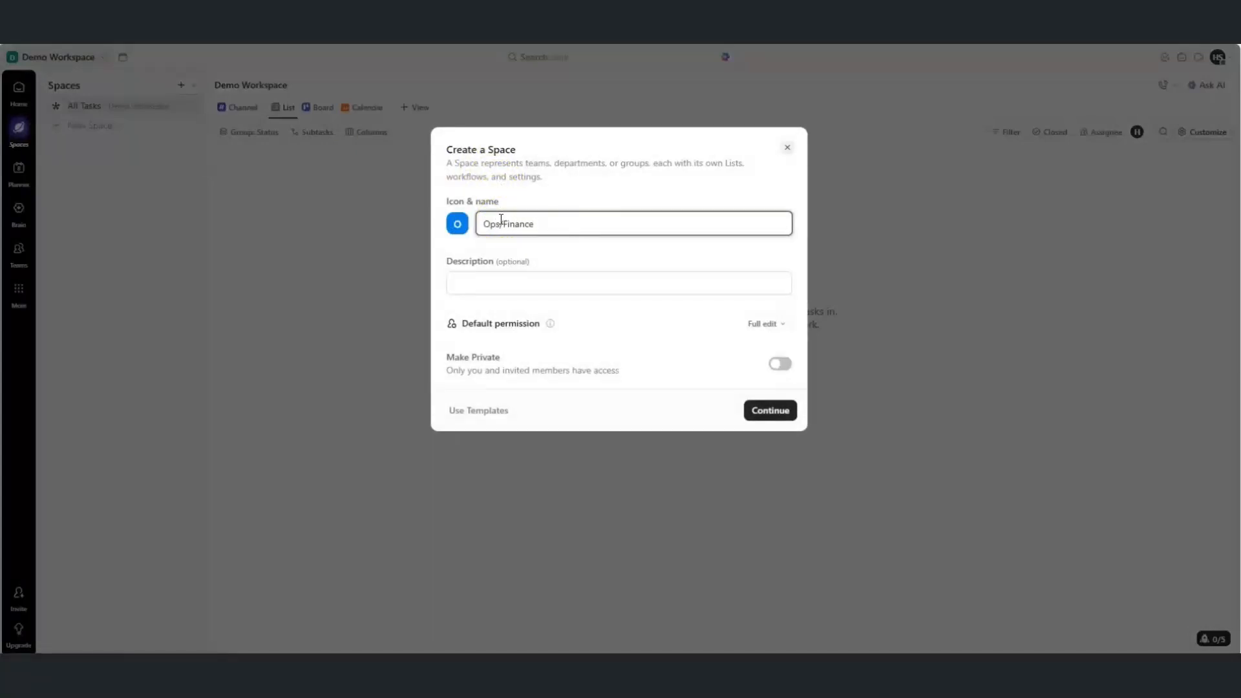
pyautogui.click(778, 333)
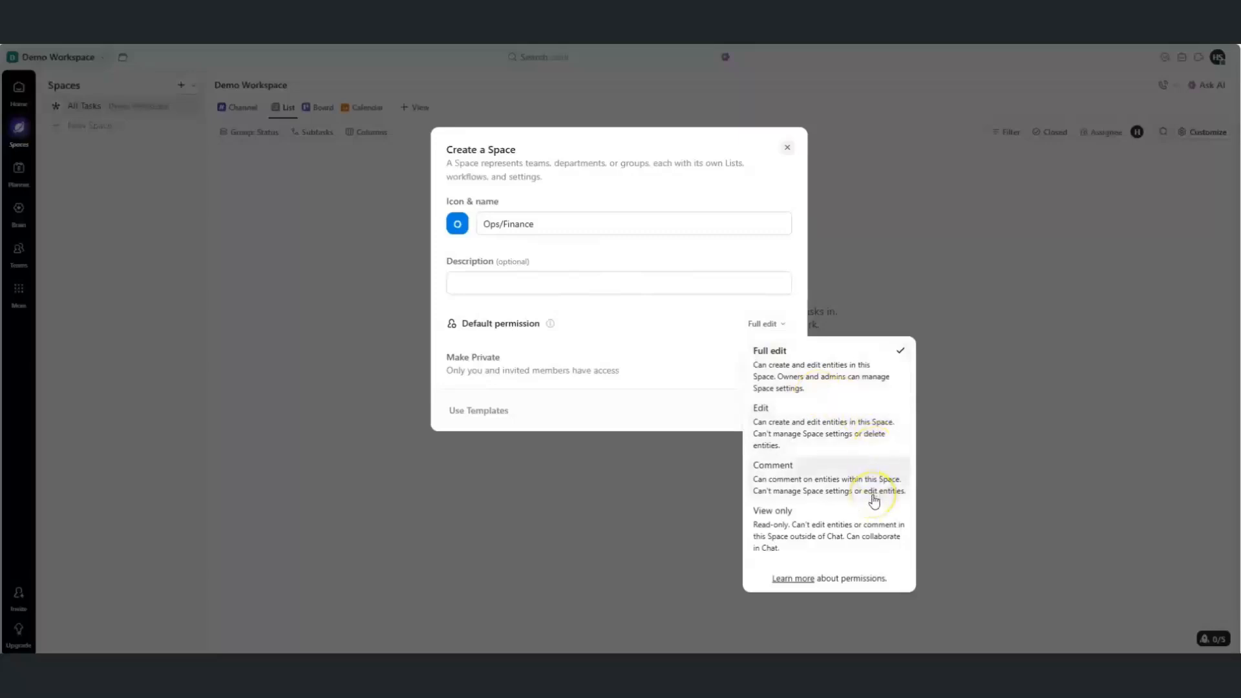
pyautogui.click(631, 332)
pyautogui.click(777, 367)
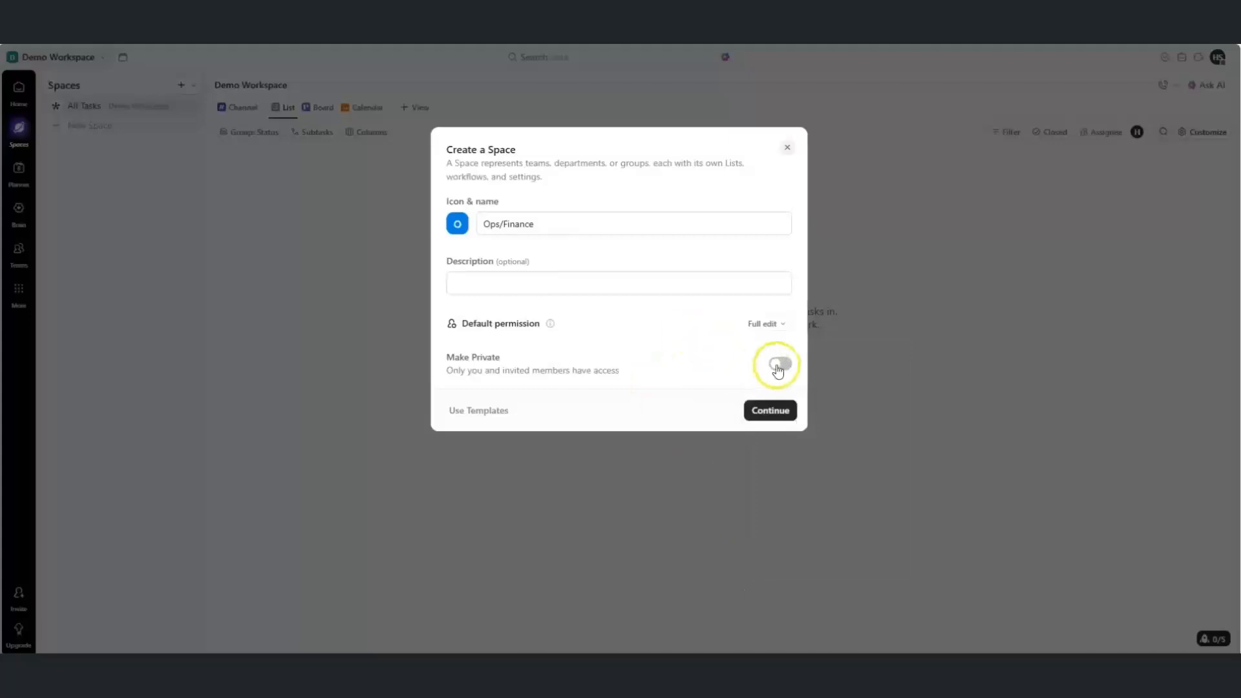
pyautogui.click(764, 412)
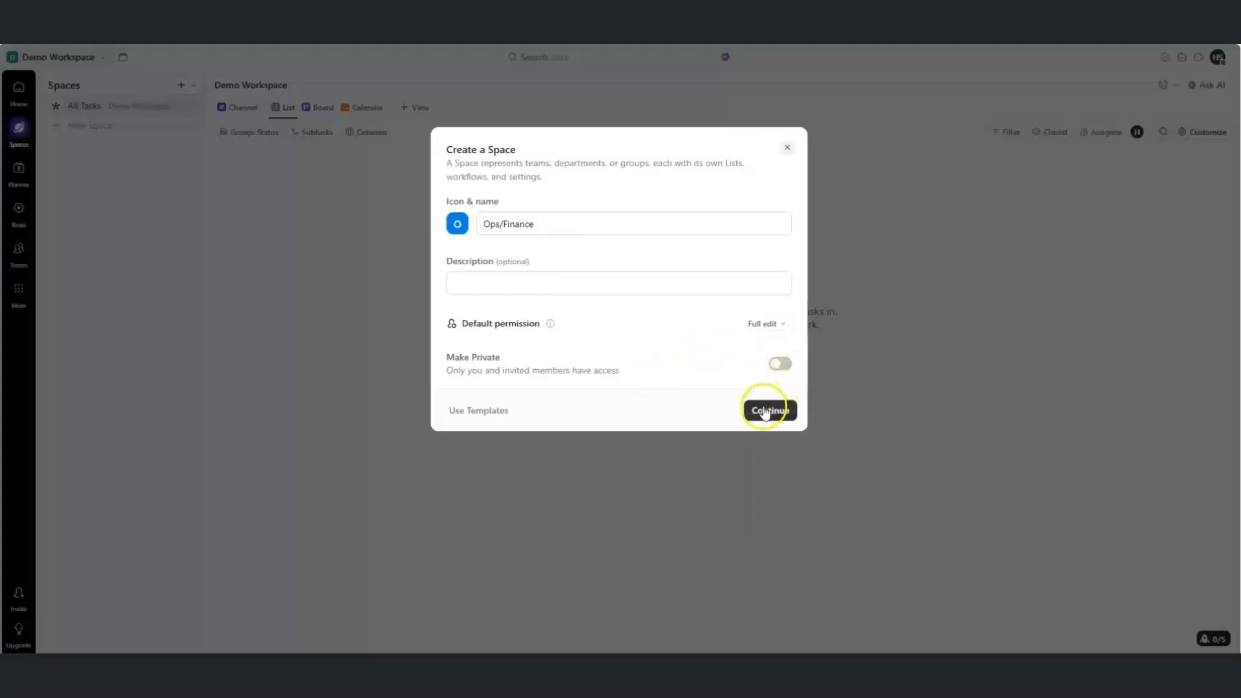
pyautogui.click(605, 366)
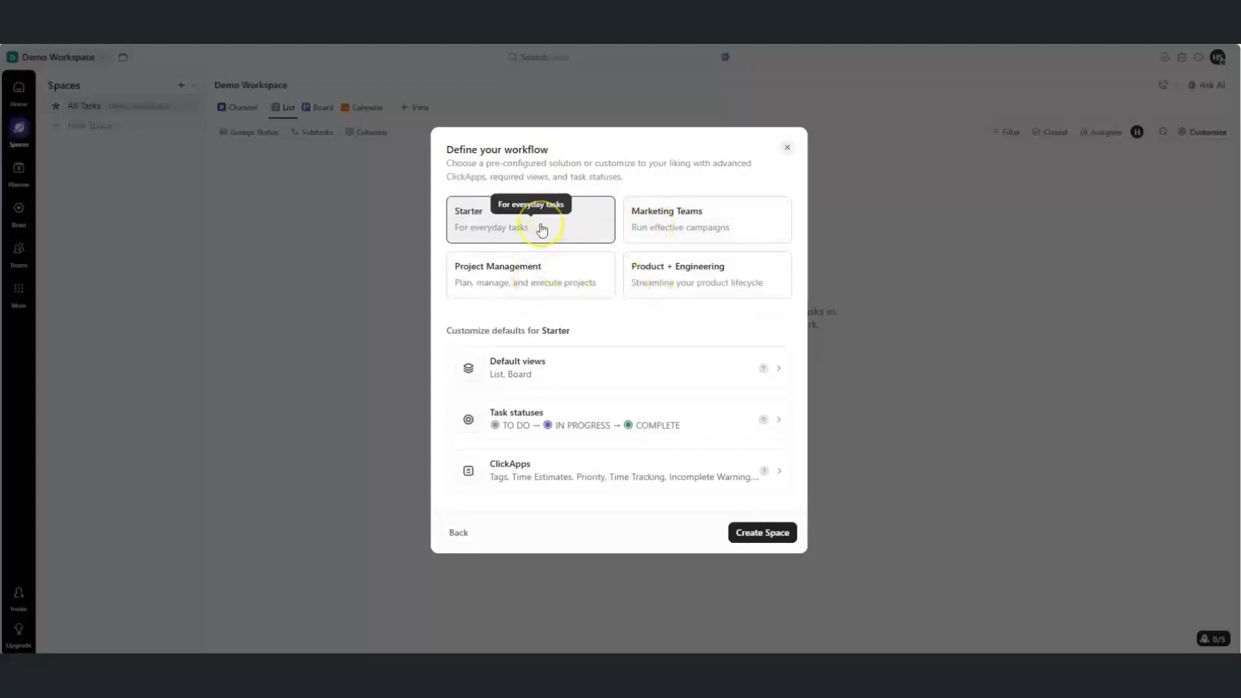
# Set the Space's default views to List and Board
pyautogui.click(625, 375)
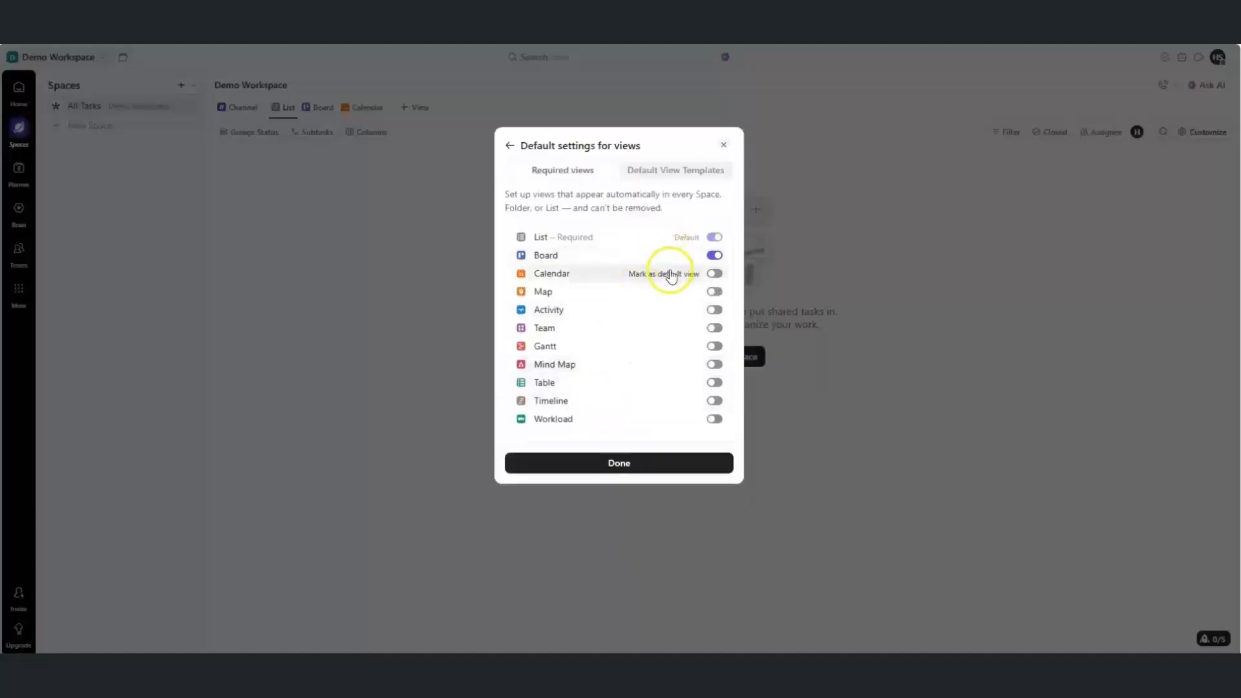
pyautogui.click(717, 259)
pyautogui.click(710, 252)
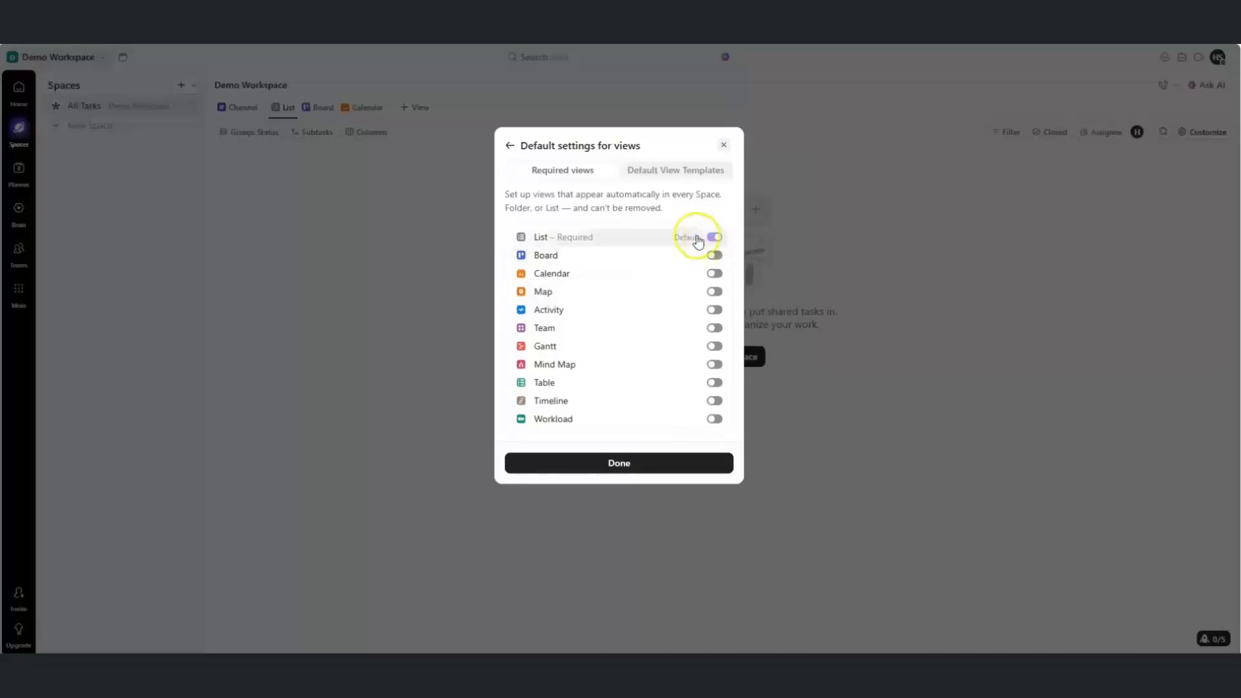
pyautogui.click(711, 256)
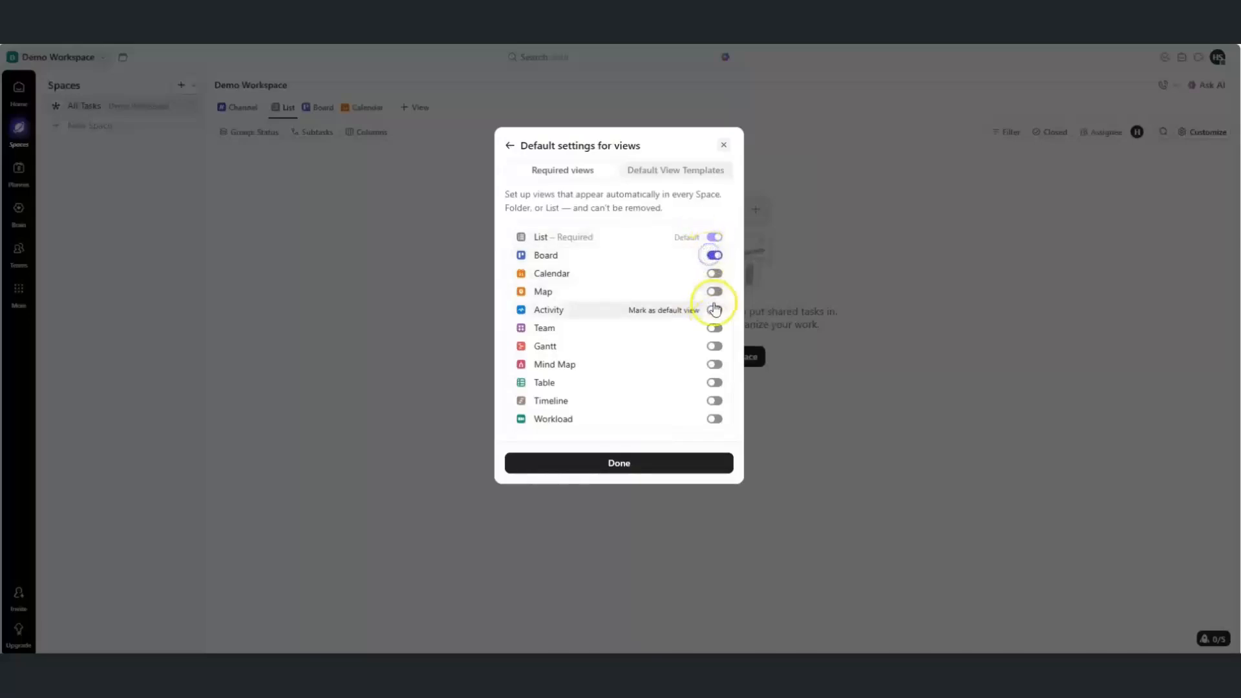
pyautogui.click(639, 465)
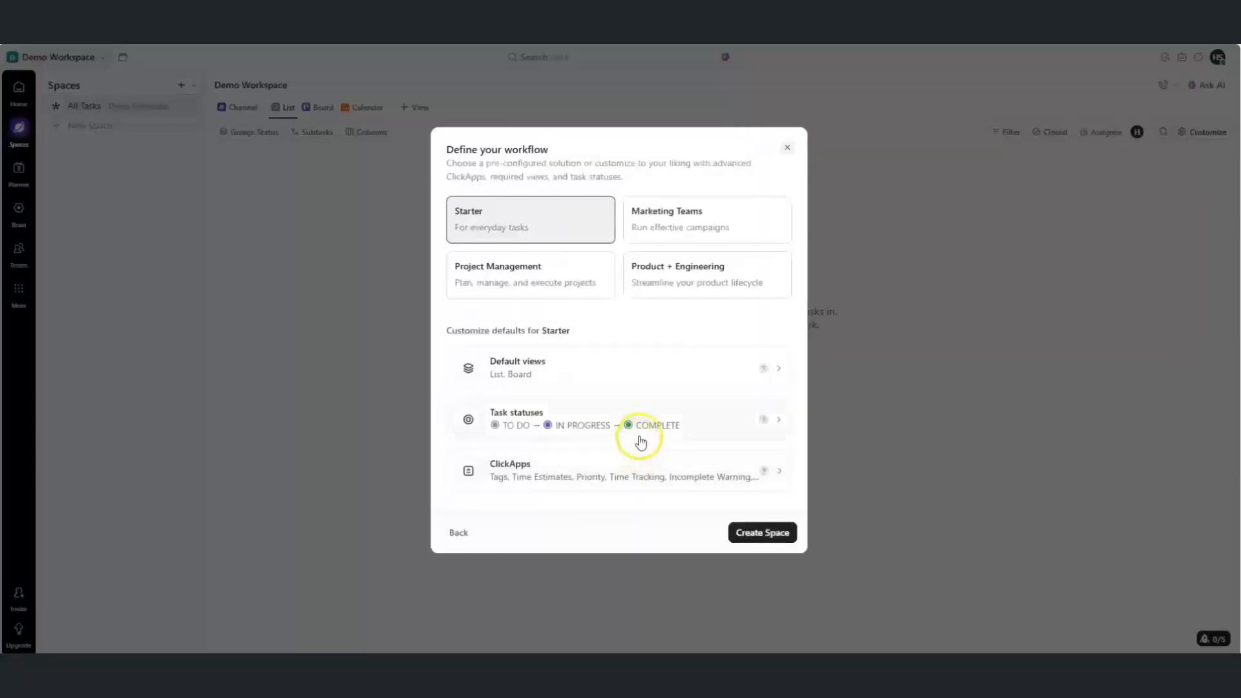
# Add an orange REVIEW status to the Active group and apply the status list
pyautogui.click(767, 427)
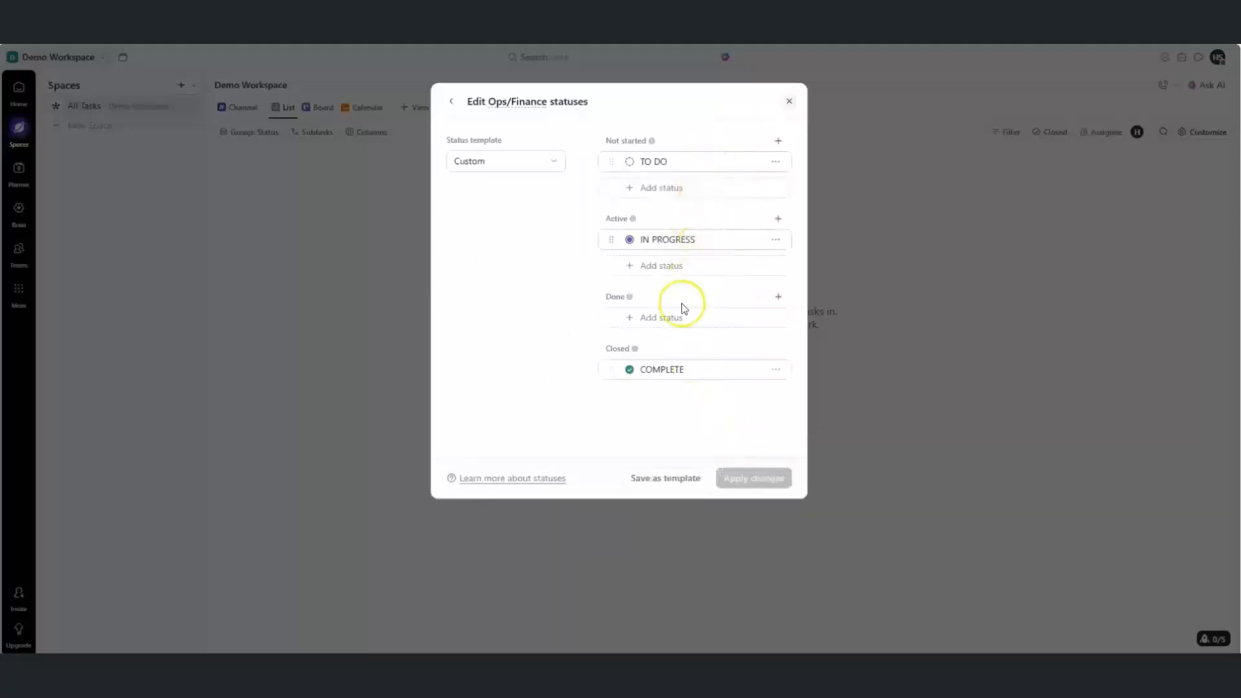
pyautogui.click(679, 269)
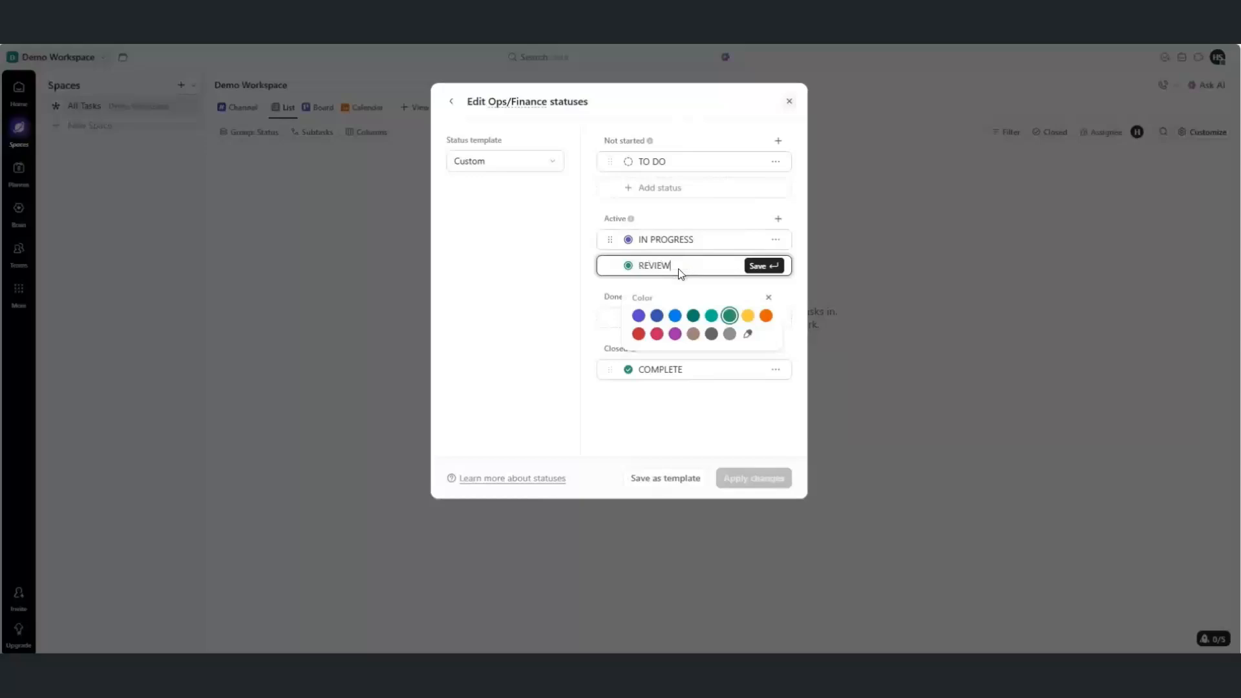
pyautogui.click(763, 318)
pyautogui.click(763, 265)
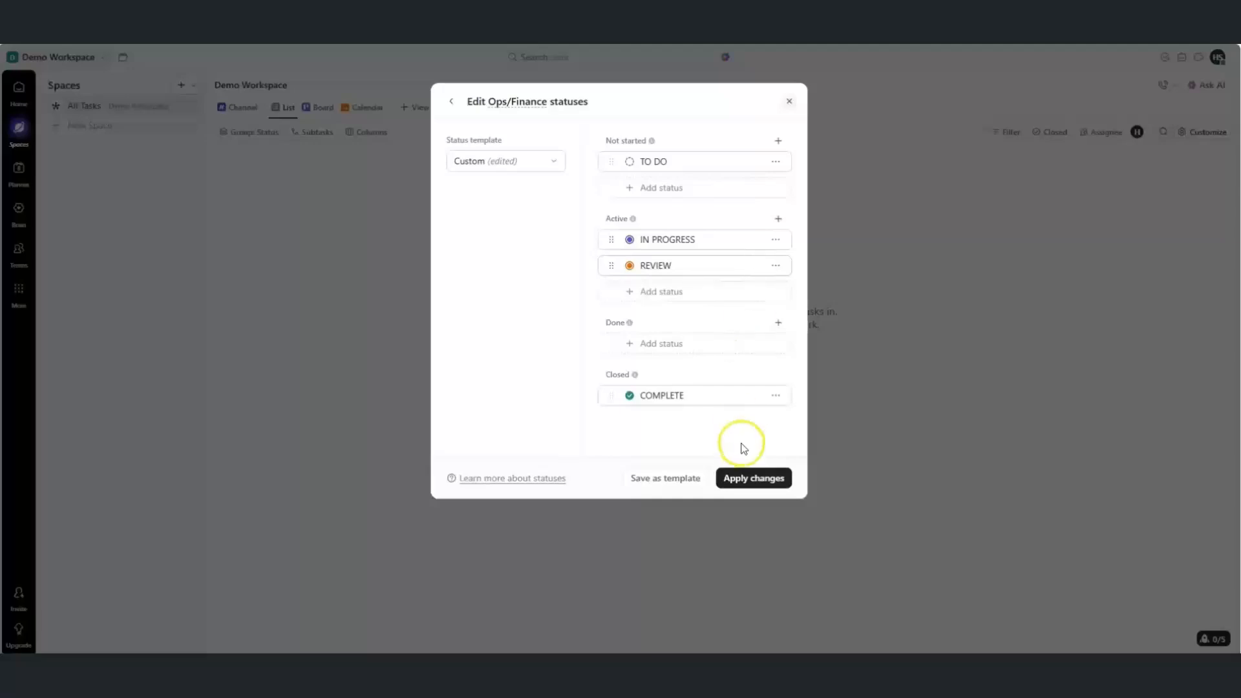
pyautogui.click(742, 478)
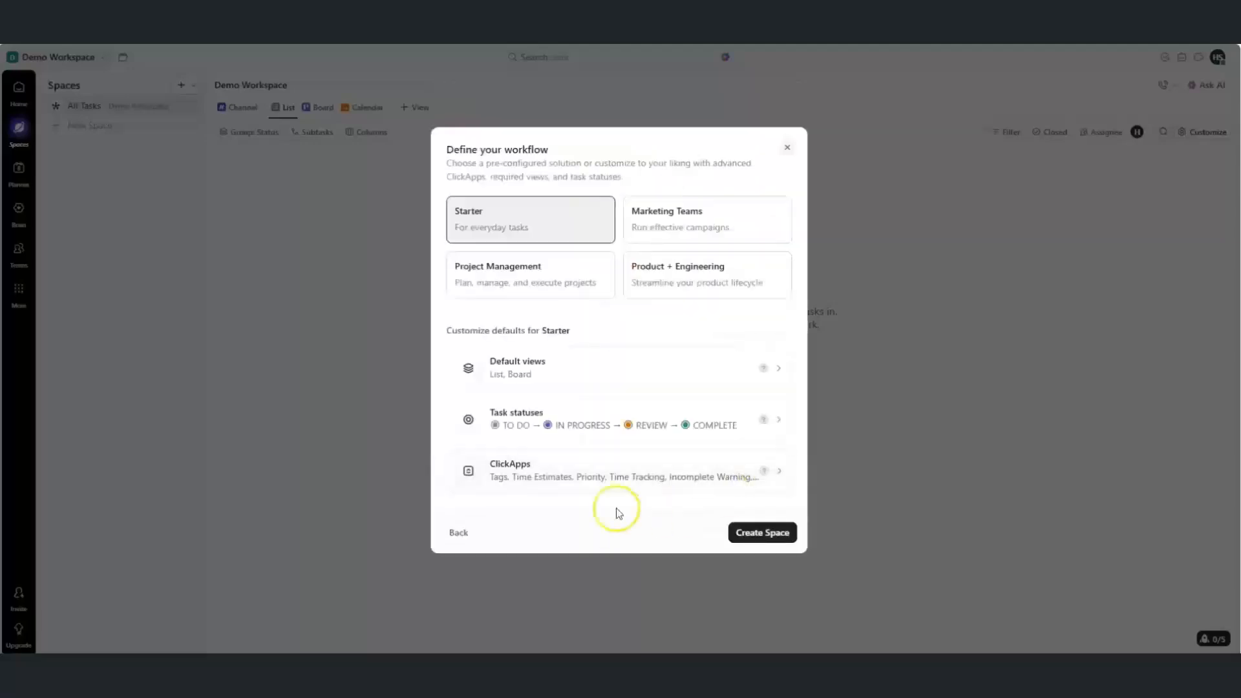
# Switch off Incomplete Warning and Show status progress in the Space's ClickApps
pyautogui.click(620, 471)
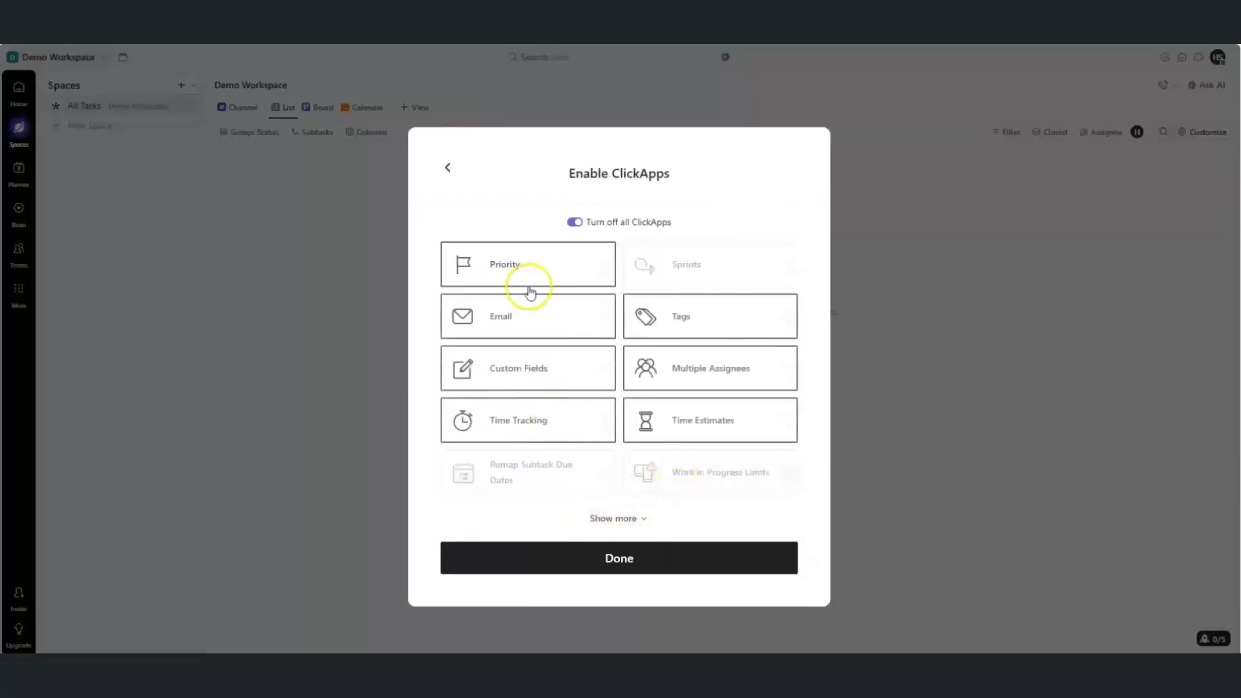
pyautogui.click(638, 518)
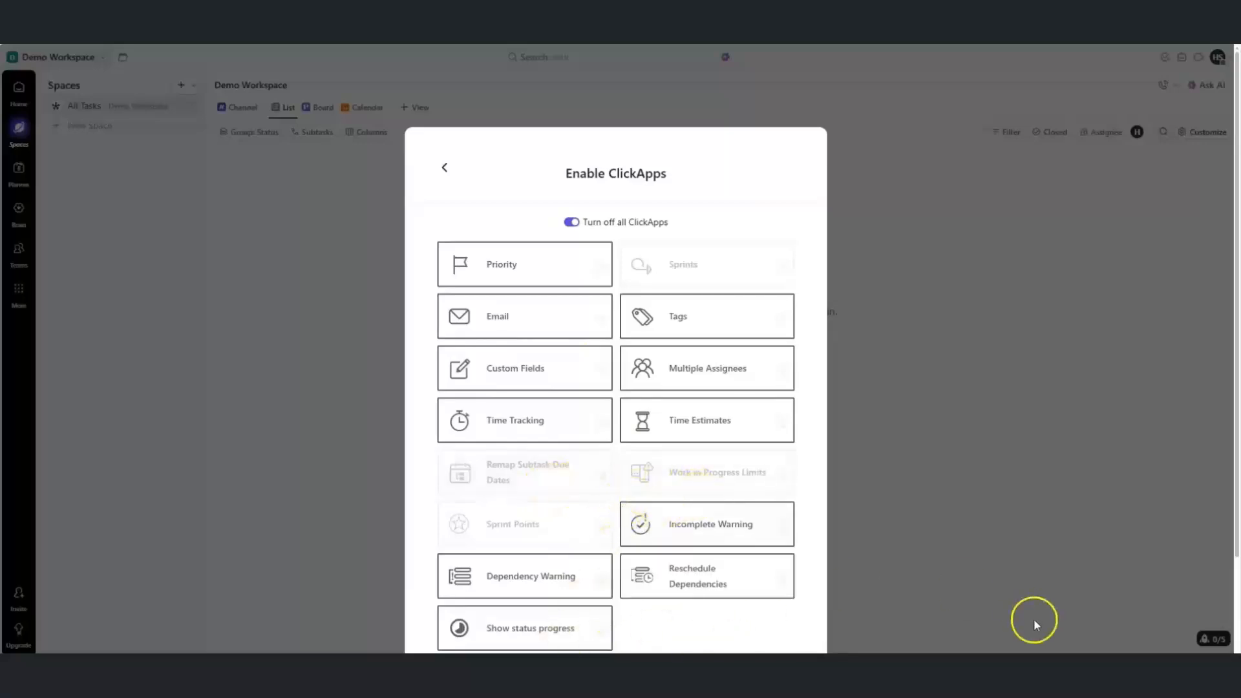
pyautogui.moveTo(1237, 551); pyautogui.dragTo(1235, 655)
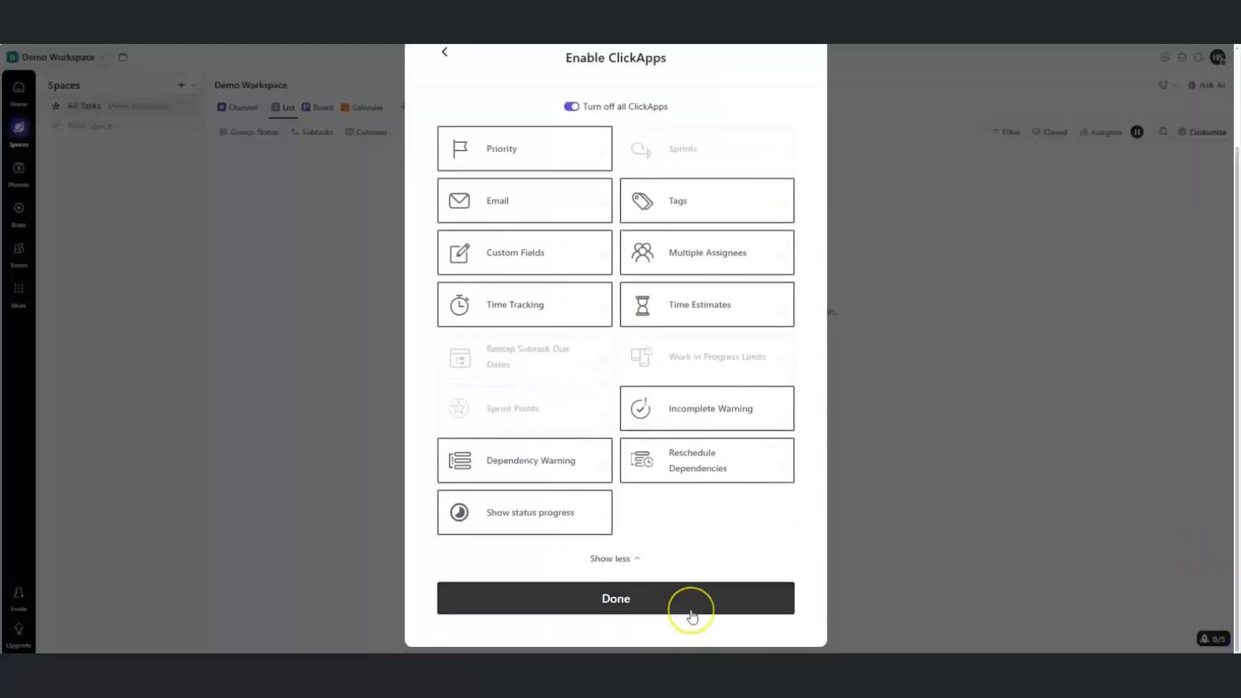
pyautogui.click(738, 415)
pyautogui.click(624, 574)
pyautogui.click(567, 525)
pyautogui.click(632, 598)
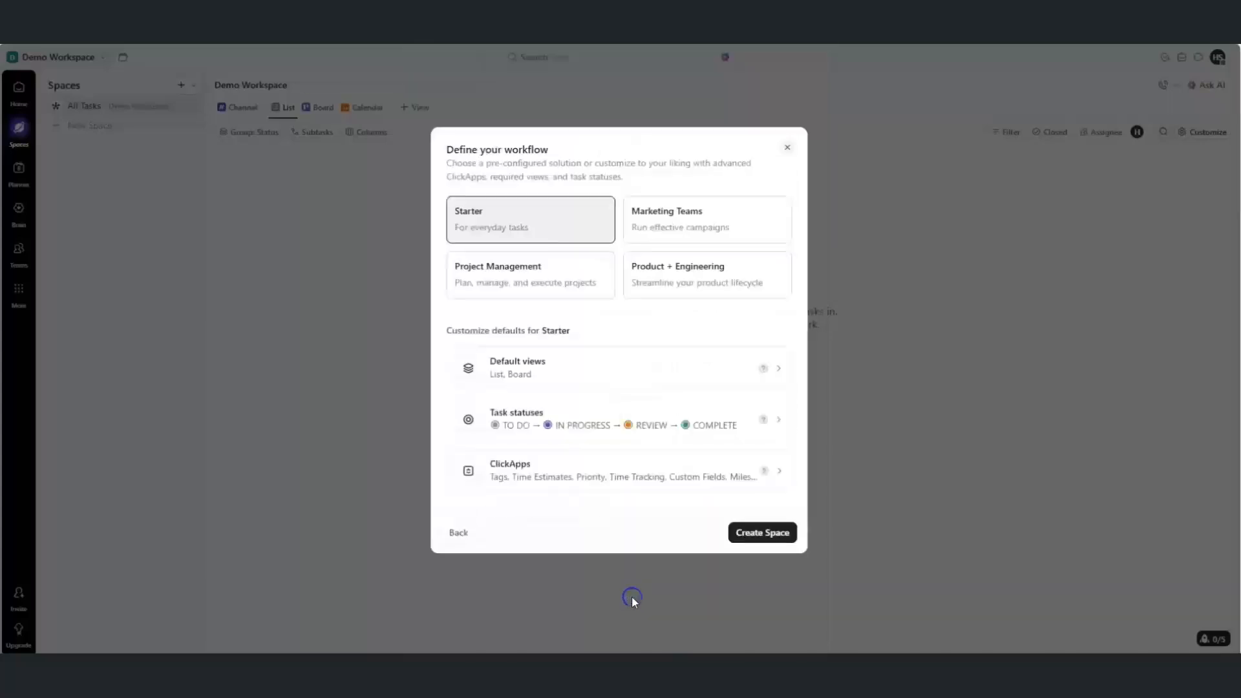
# Create the Ops/Finance Space and, after checking the hierarchy diagram, open its add menu
pyautogui.click(740, 531)
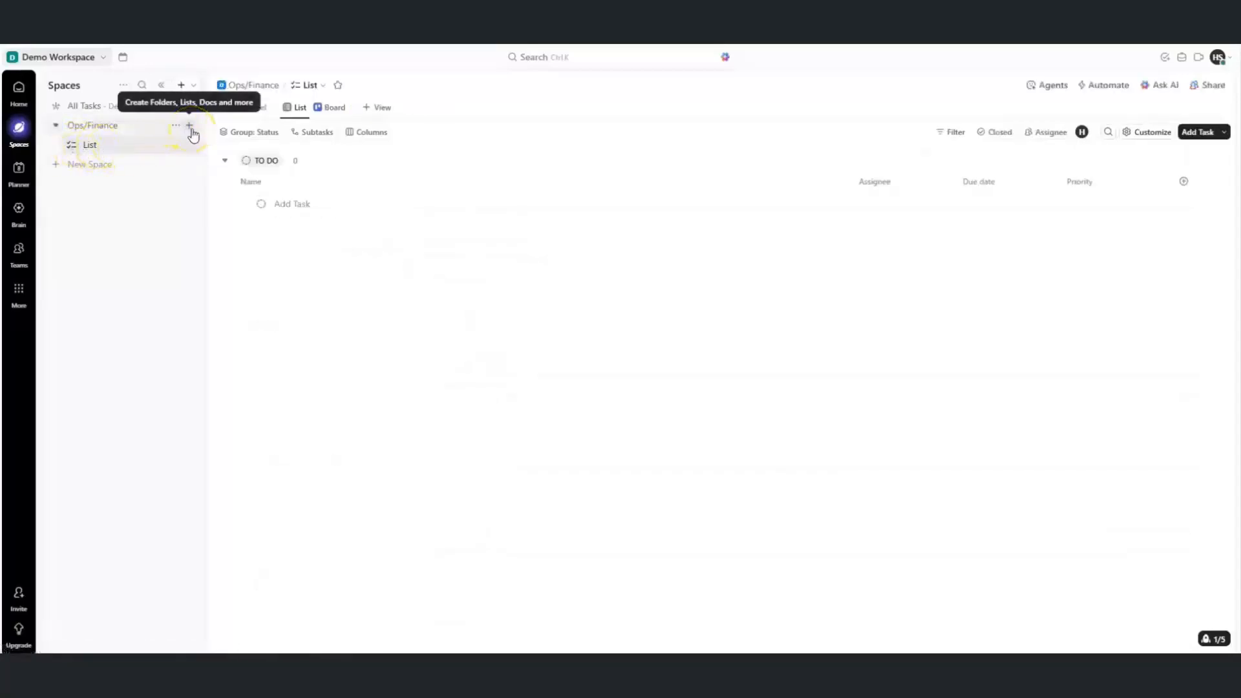
pyautogui.click(849, 669)
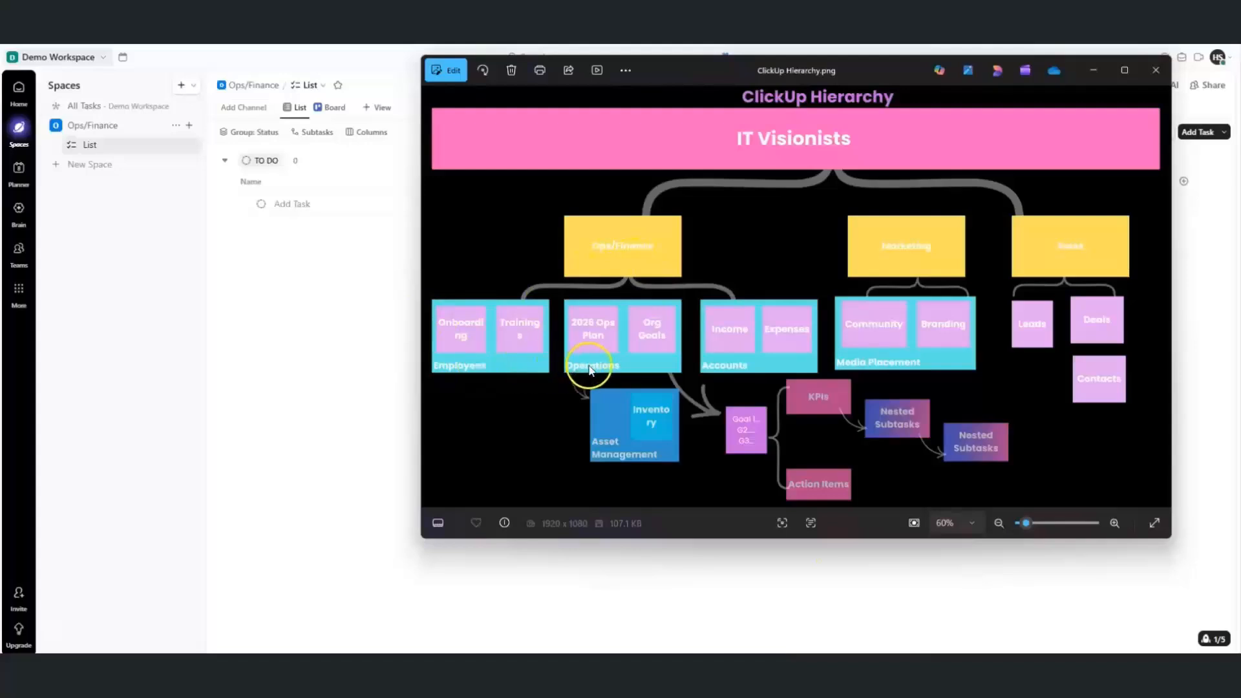
pyautogui.click(186, 130)
# Create an Employees folder in Ops/Finance and glance at the hierarchy diagram
pyautogui.click(248, 169)
pyautogui.write('Employees')
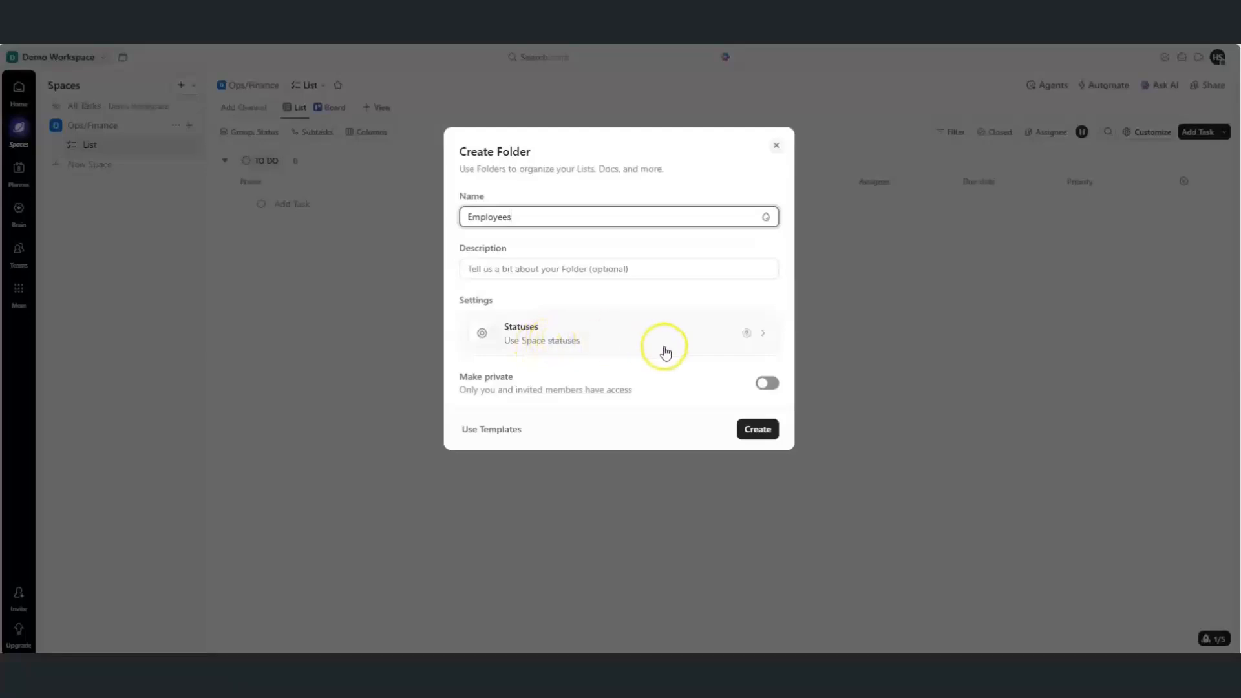
pyautogui.click(753, 431)
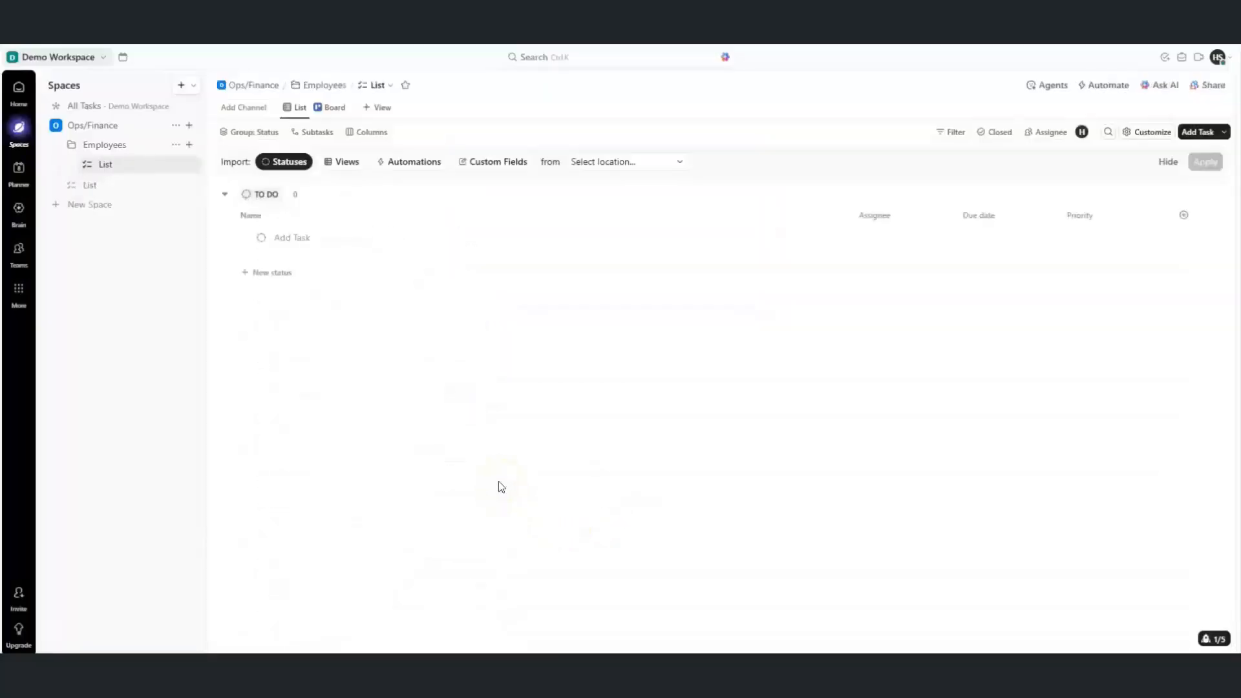
pyautogui.moveTo(849, 668)
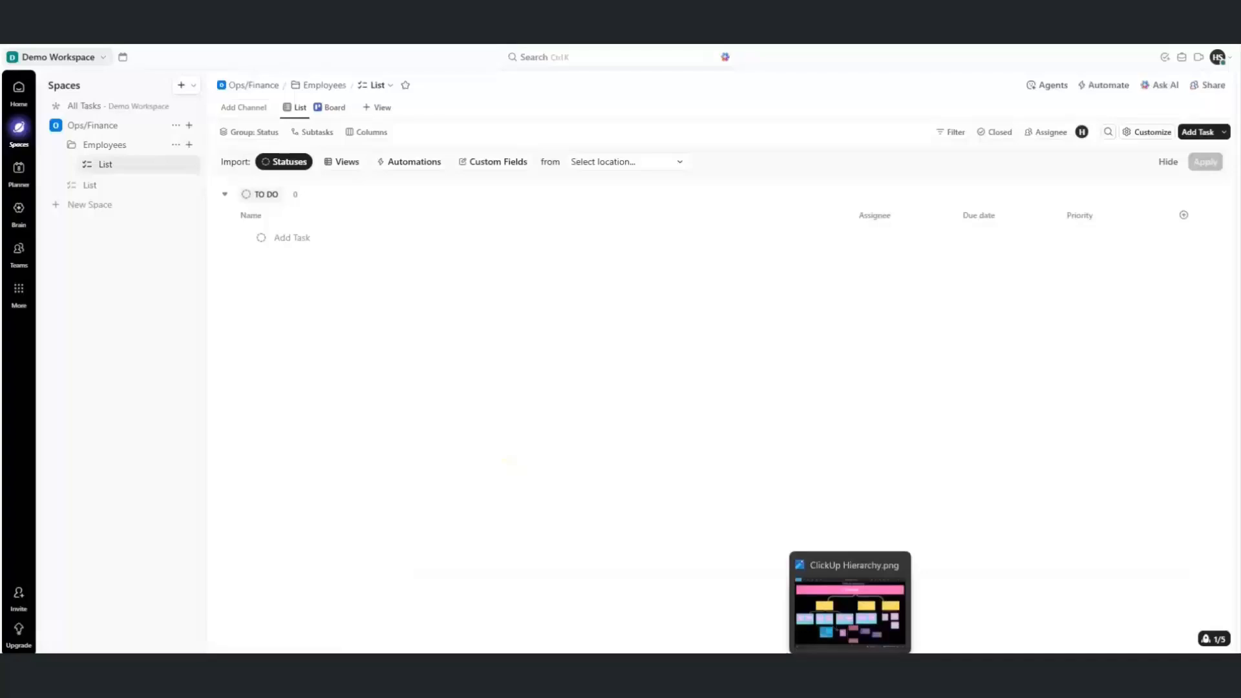
pyautogui.click(850, 605)
pyautogui.click(849, 668)
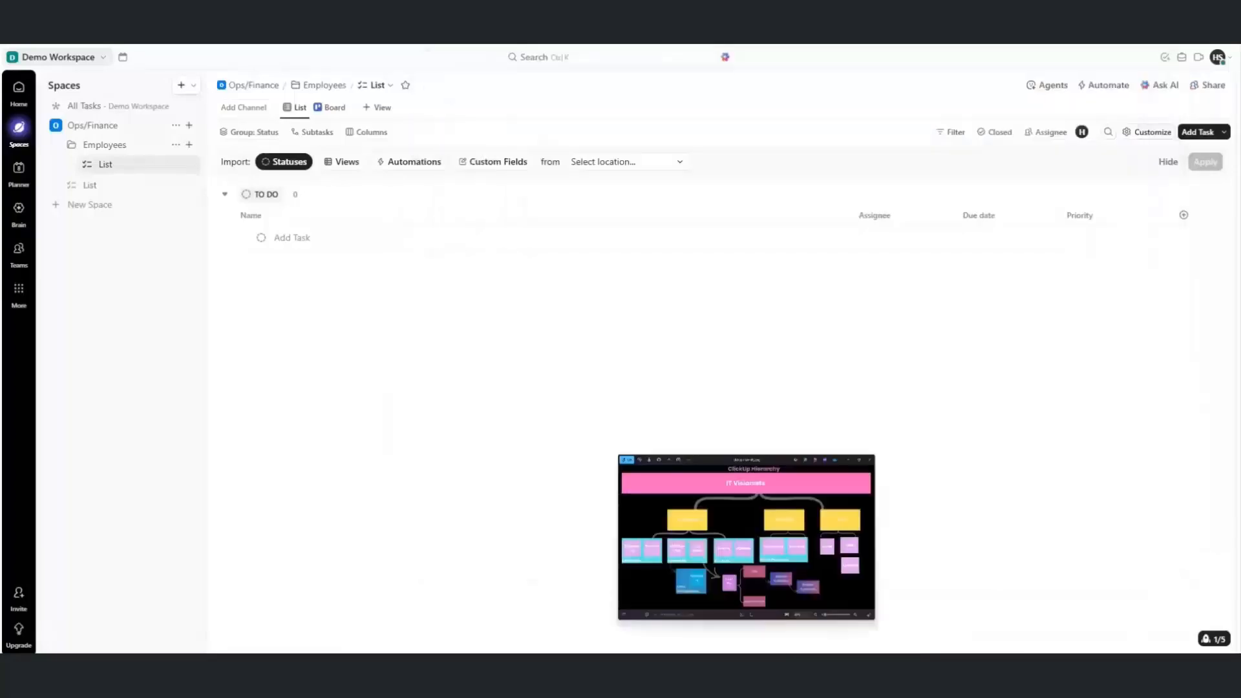
# Add an Operations folder to Ops/Finance
pyautogui.click(188, 126)
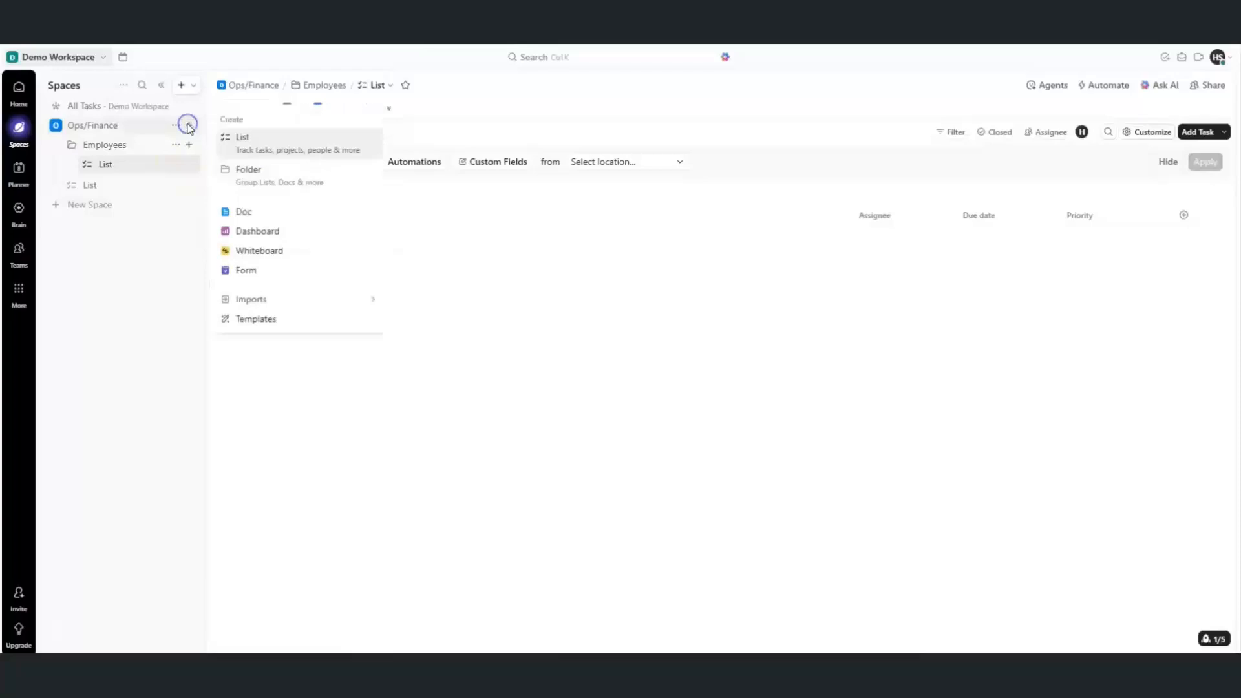
pyautogui.click(261, 173)
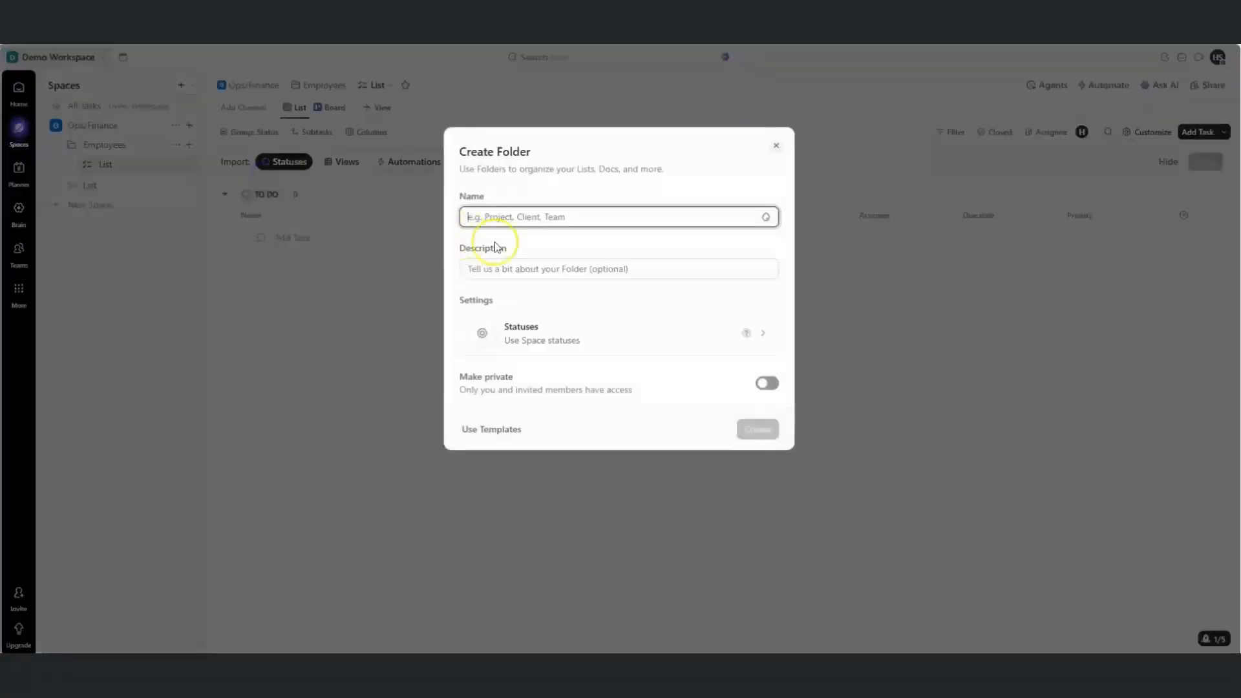
pyautogui.write('Operations')
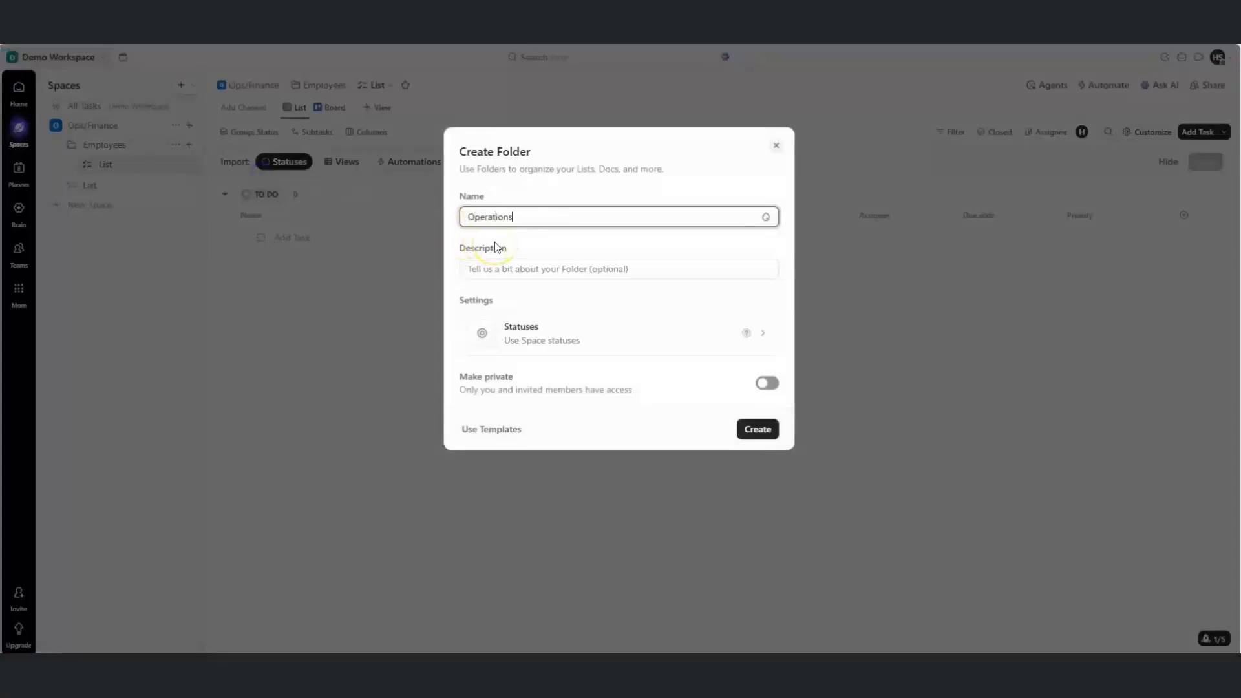
pyautogui.click(756, 429)
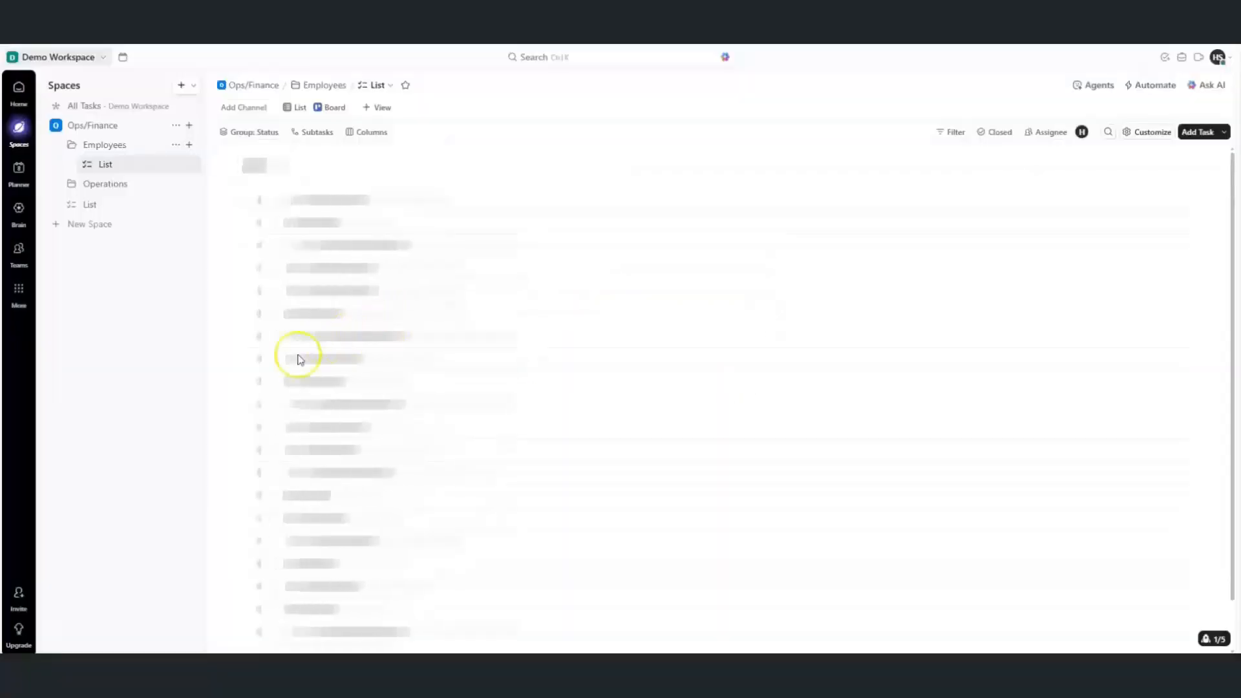
# Start a third folder named Accounts and bring up its status settings
pyautogui.click(188, 126)
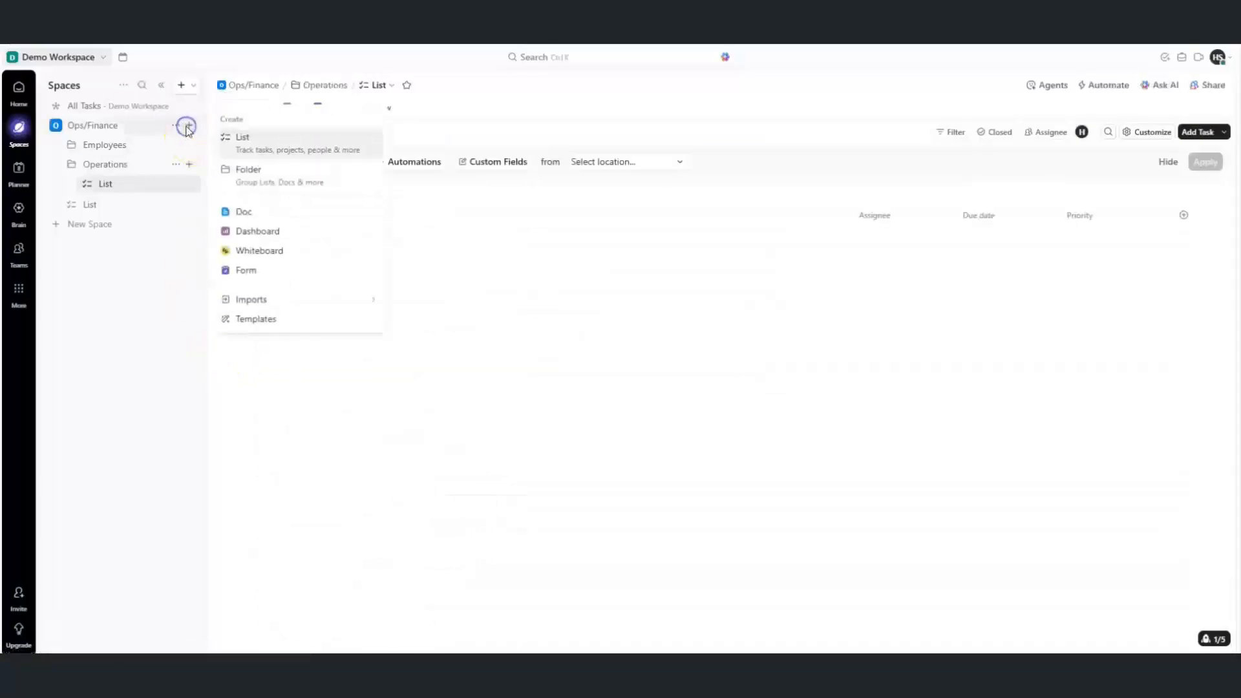
pyautogui.click(257, 176)
pyautogui.click(527, 223)
pyautogui.write('Accounts')
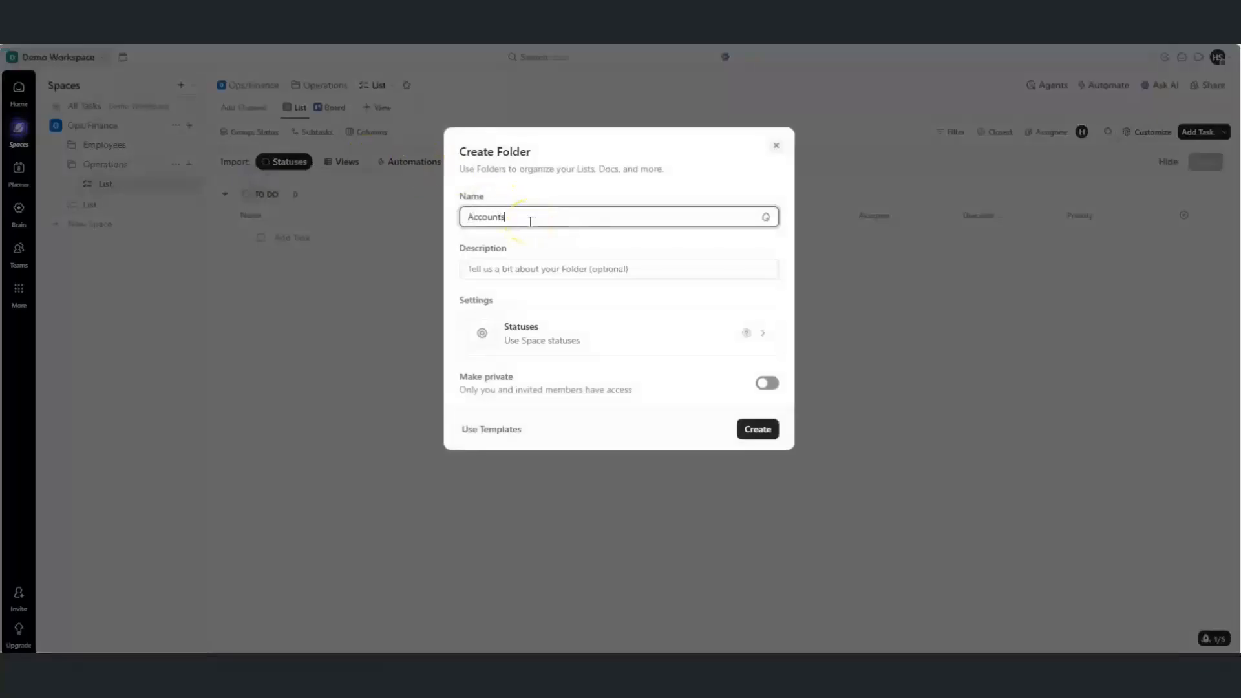
pyautogui.click(730, 342)
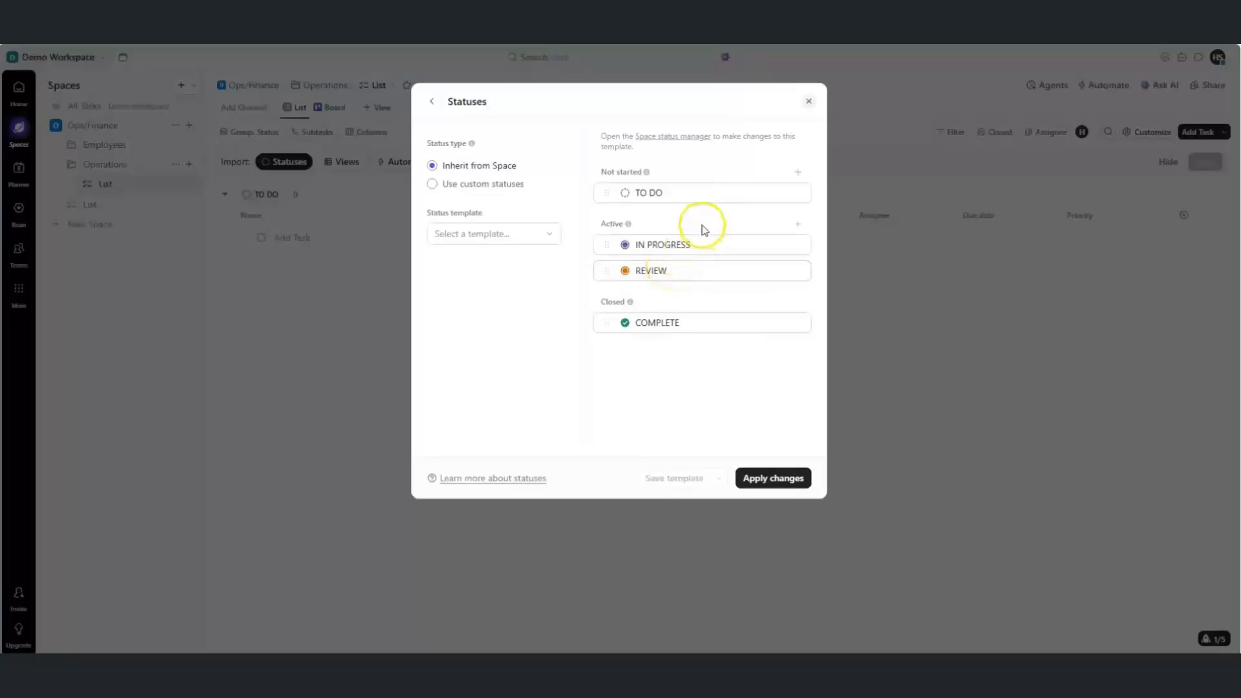
# Give the folder custom statuses ON HOLD (yellow), IN REVIEW (orange) and N/A (teal)
pyautogui.click(491, 186)
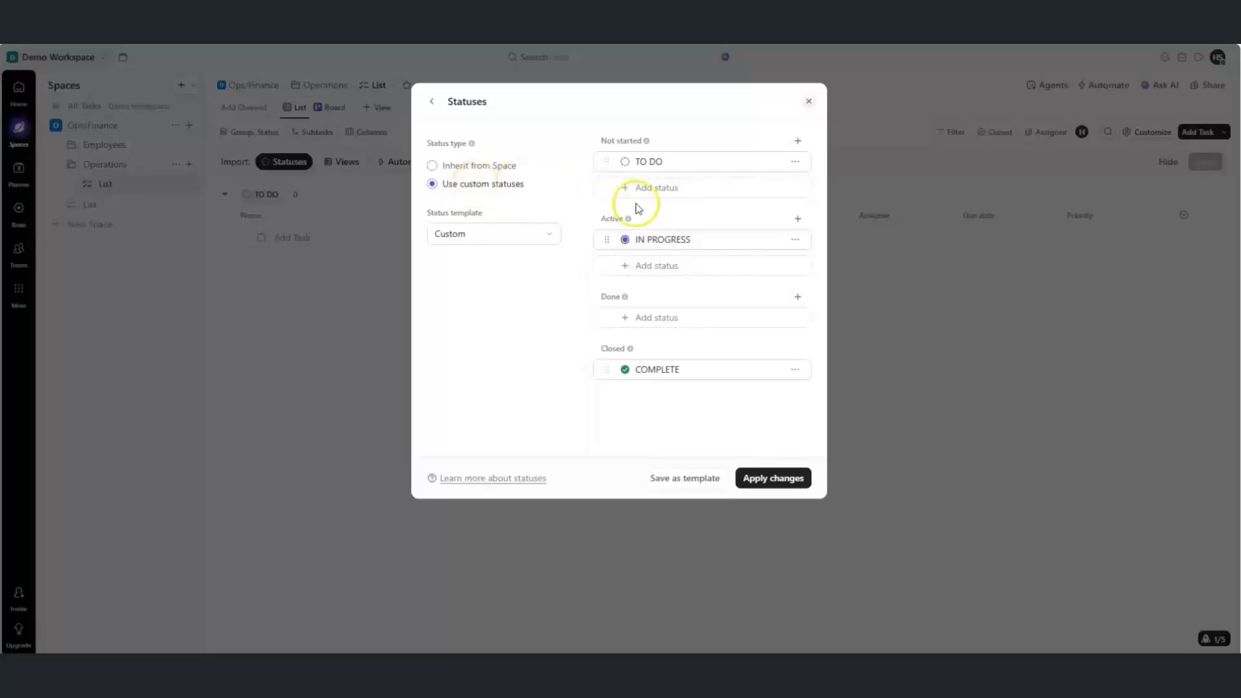
pyautogui.click(655, 270)
pyautogui.write('ON HOLD')
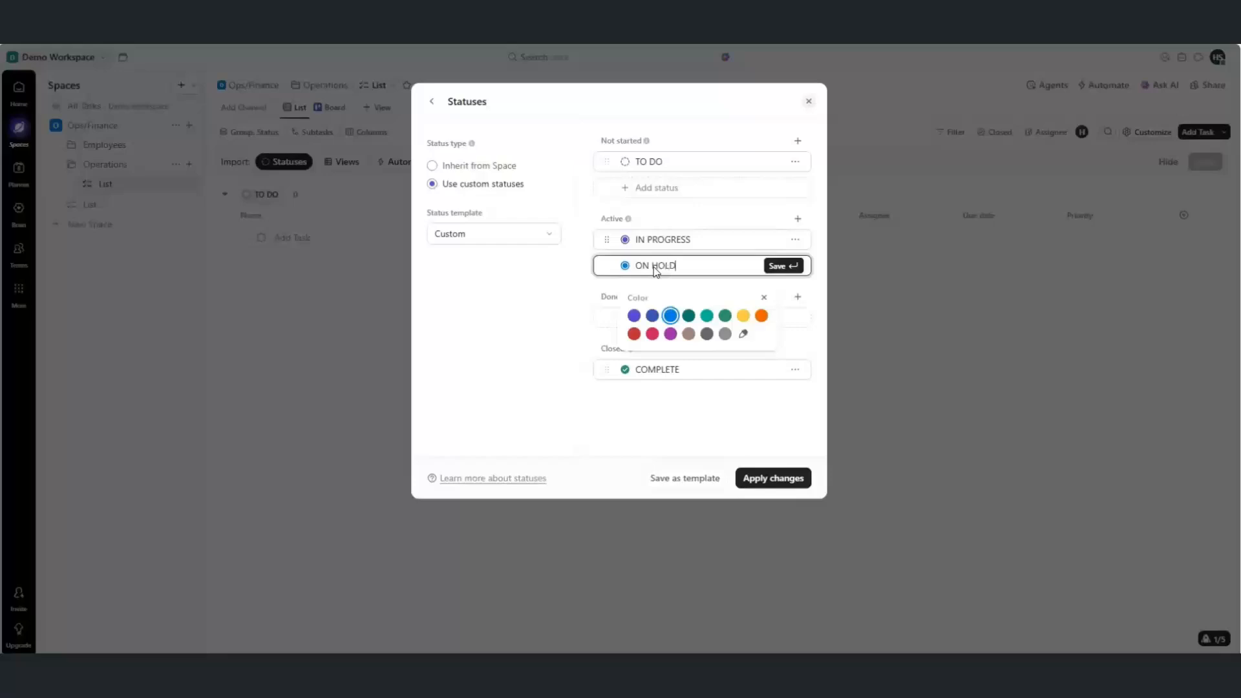
pyautogui.click(742, 315)
pyautogui.click(771, 272)
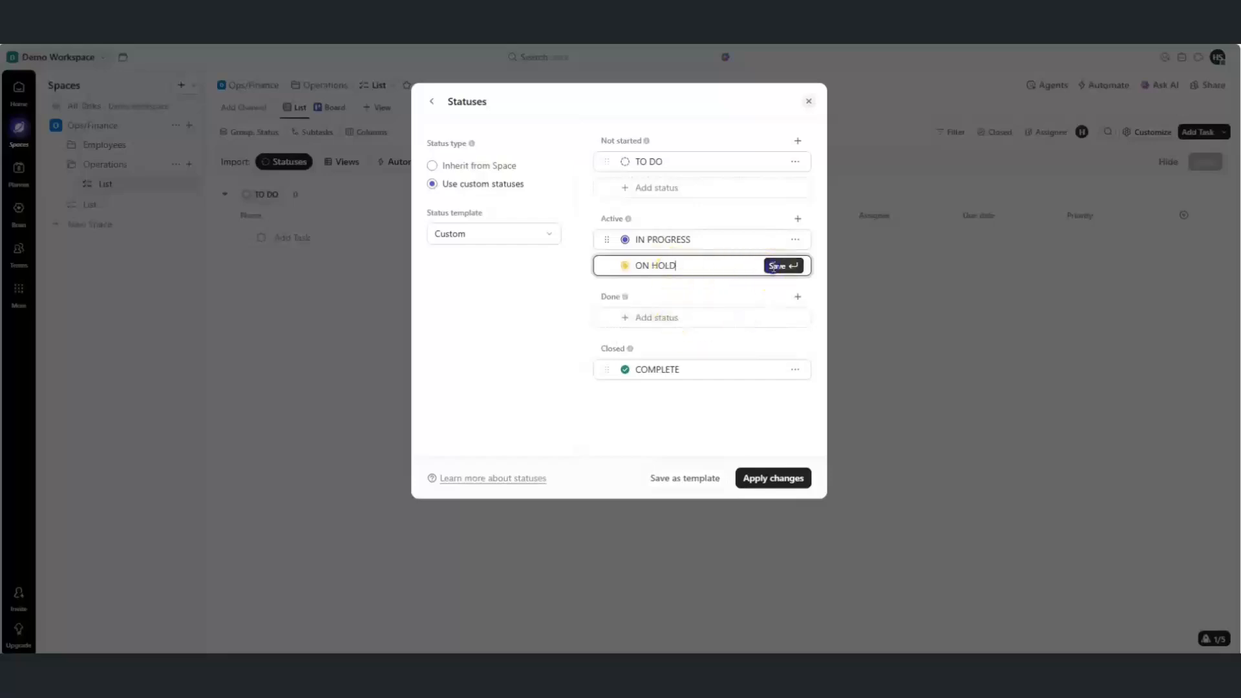
pyautogui.click(708, 289)
pyautogui.write('IN REVIEW')
pyautogui.click(763, 343)
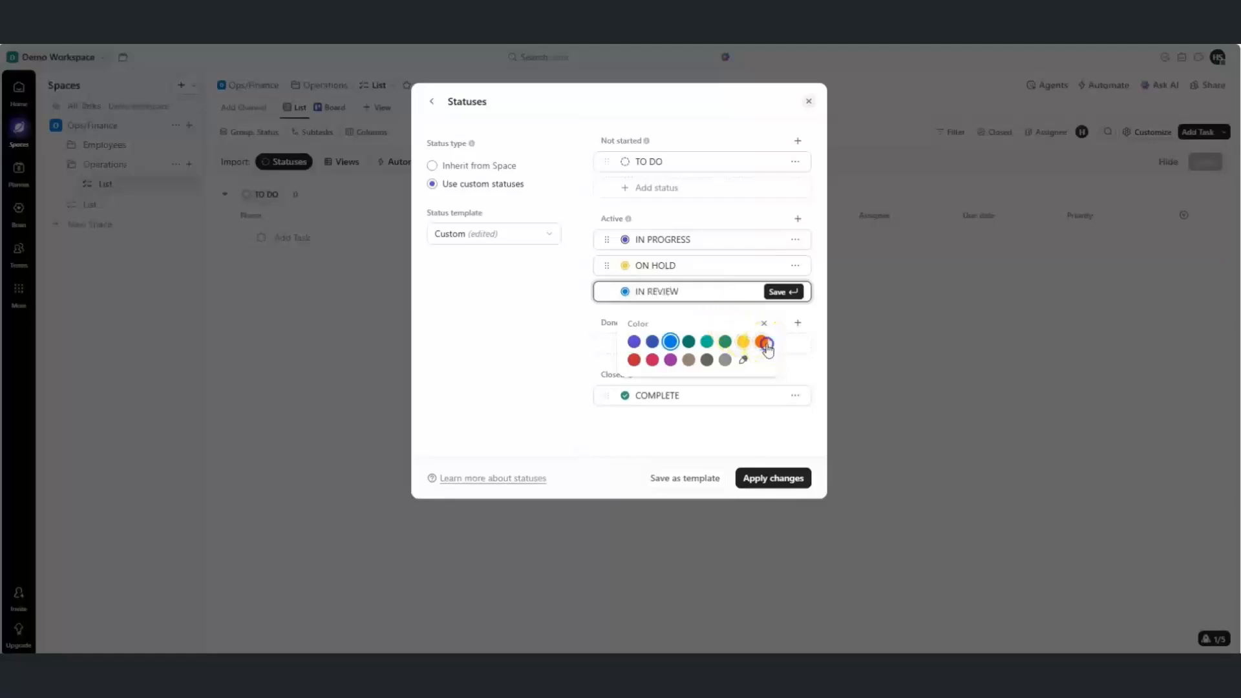
pyautogui.click(775, 294)
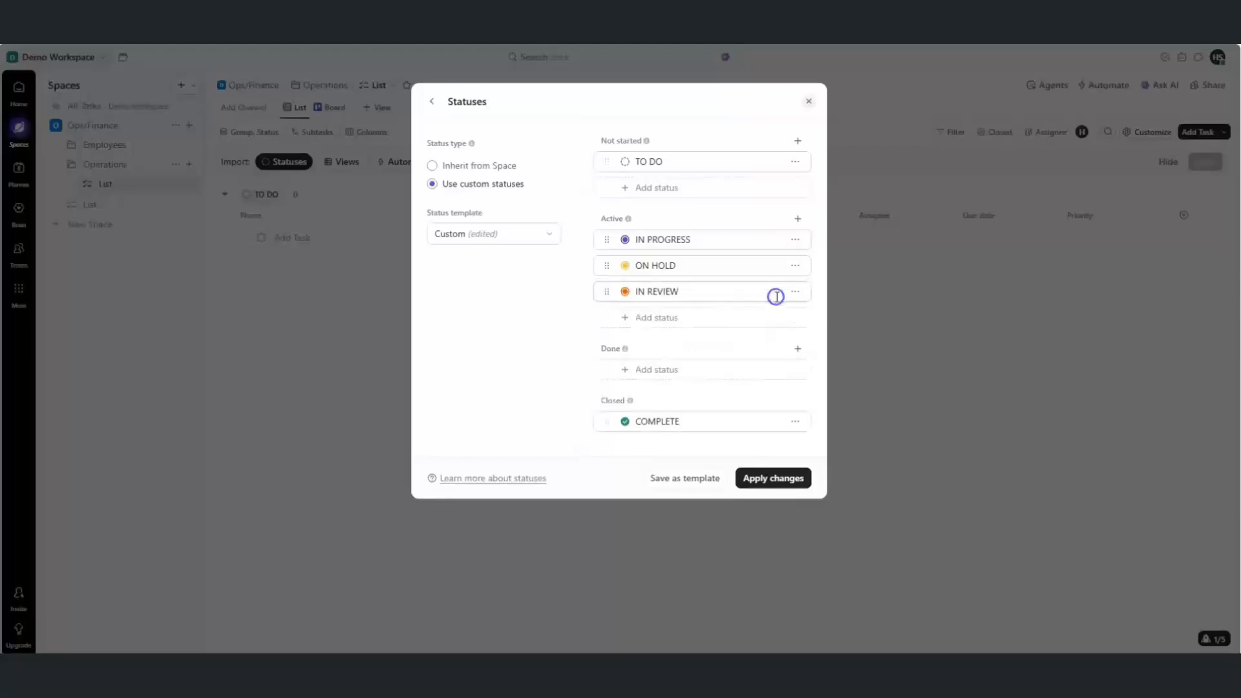
pyautogui.click(688, 372)
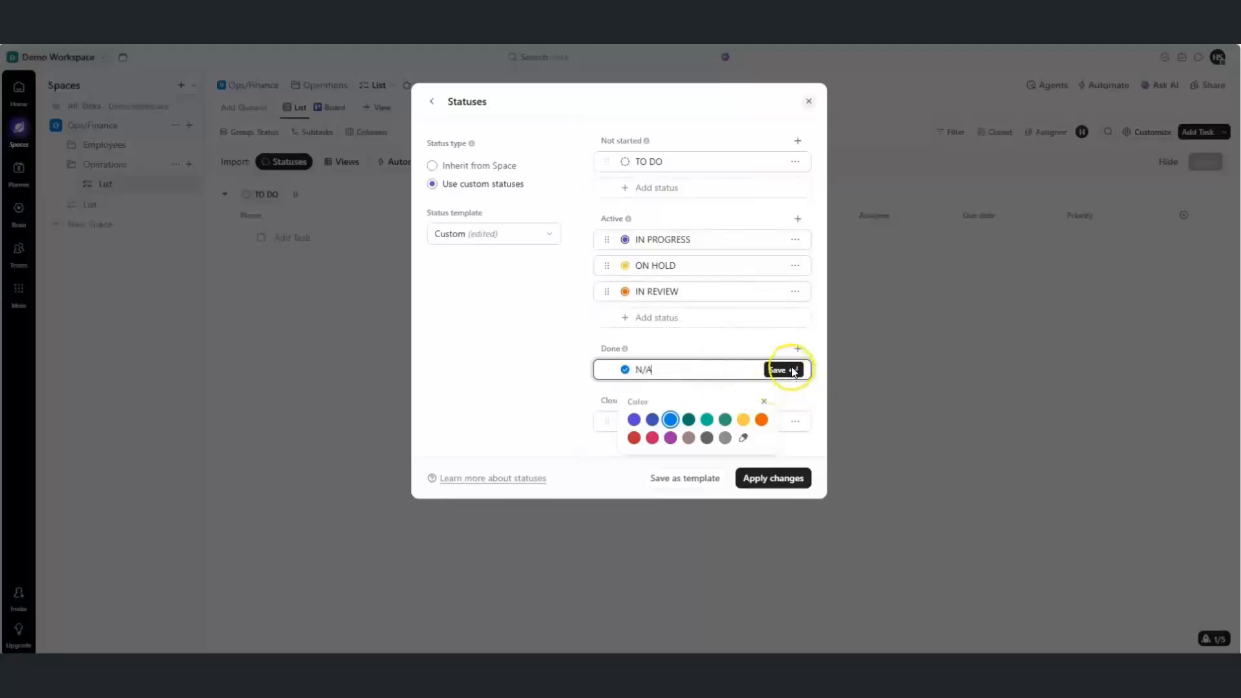
pyautogui.click(705, 421)
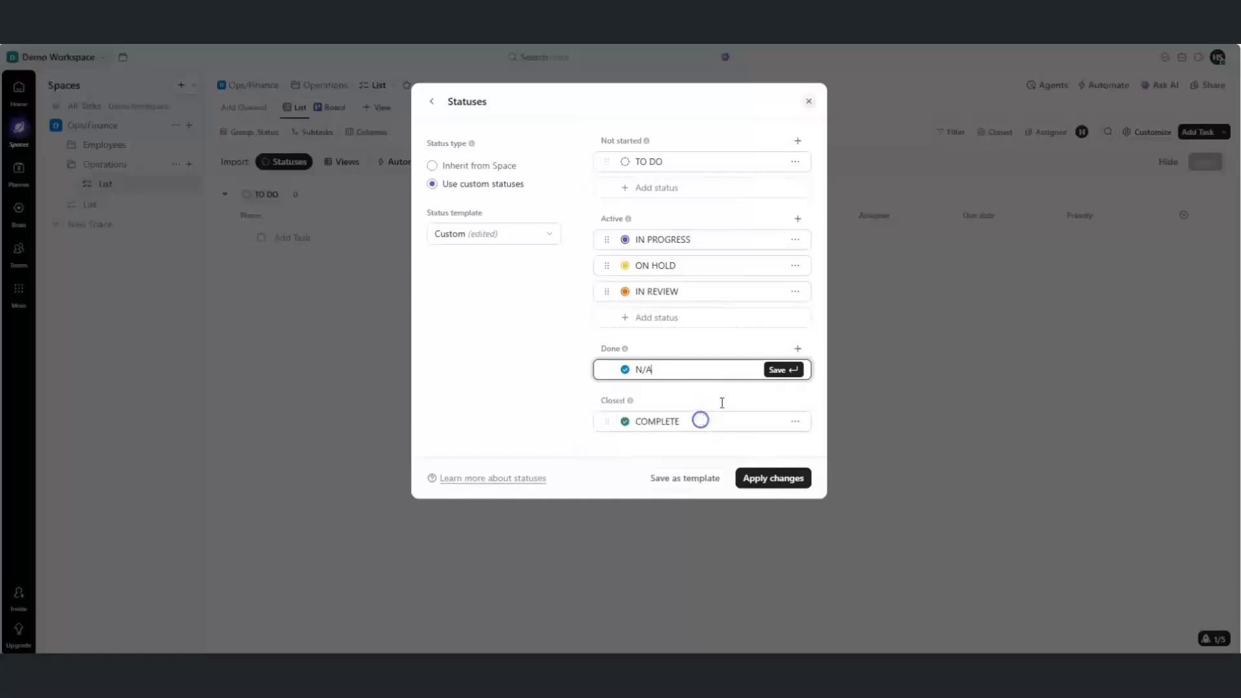
pyautogui.click(776, 369)
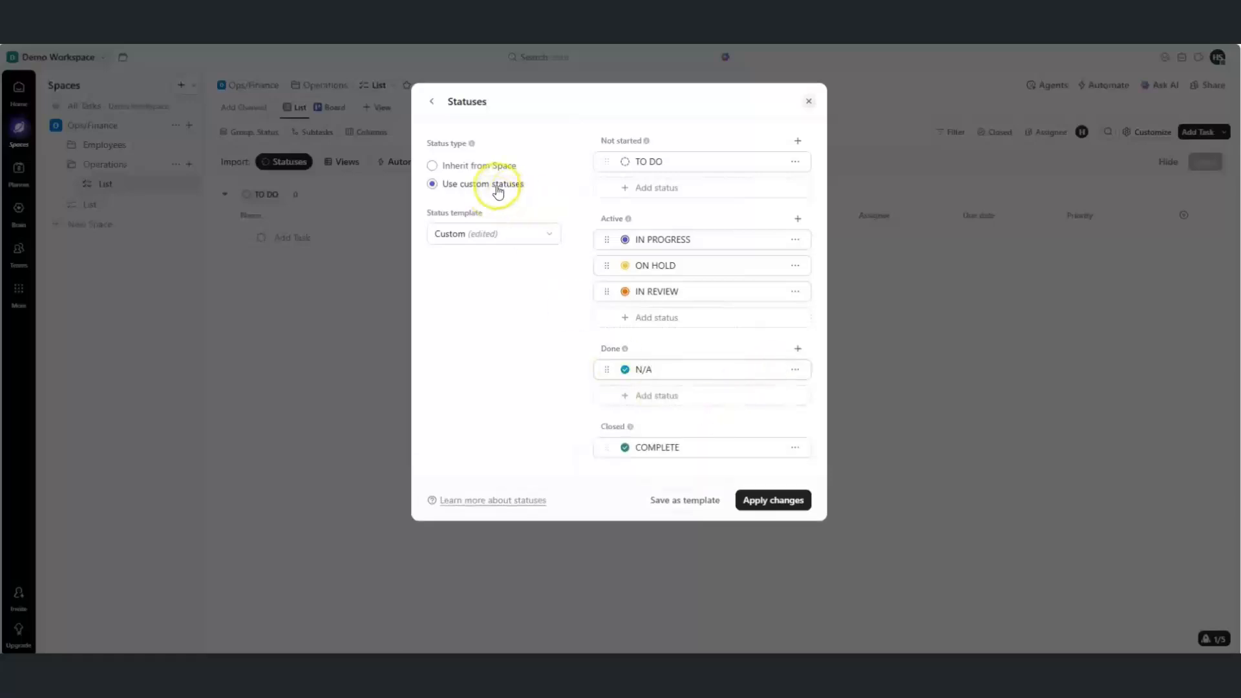
# Save these statuses as an Accounts template, apply them, and create the folder
pyautogui.click(690, 509)
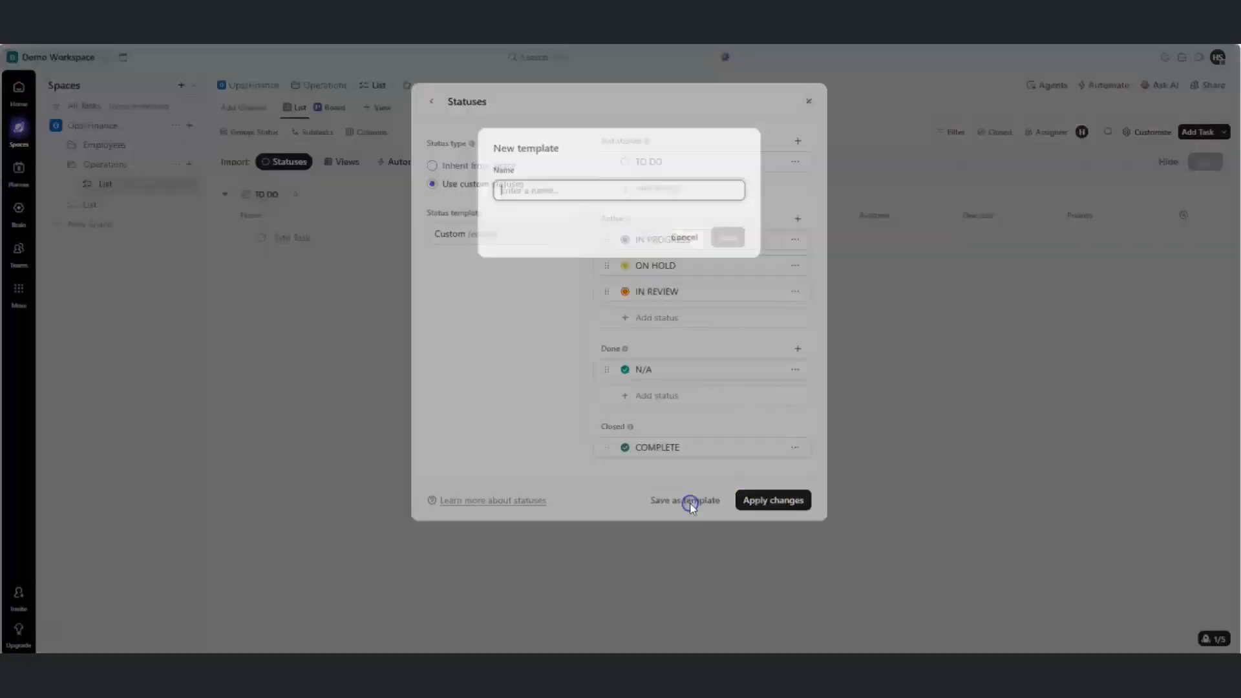
pyautogui.click(535, 192)
pyautogui.write('Accounts')
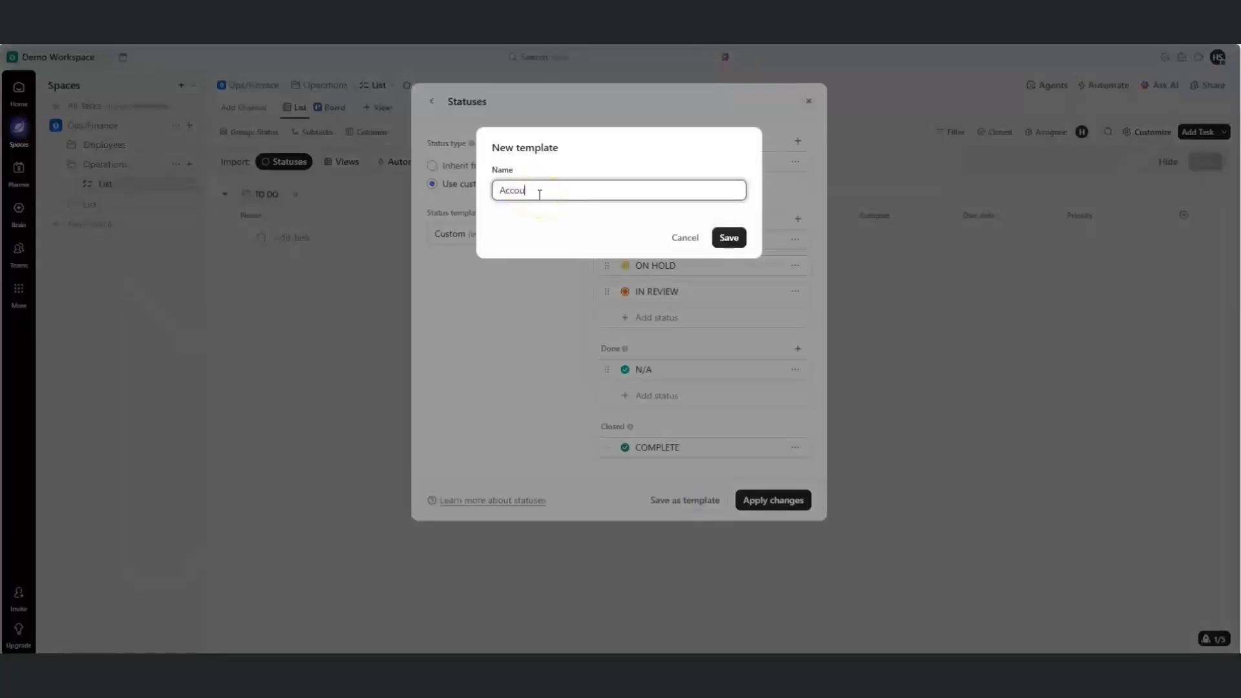
pyautogui.click(729, 238)
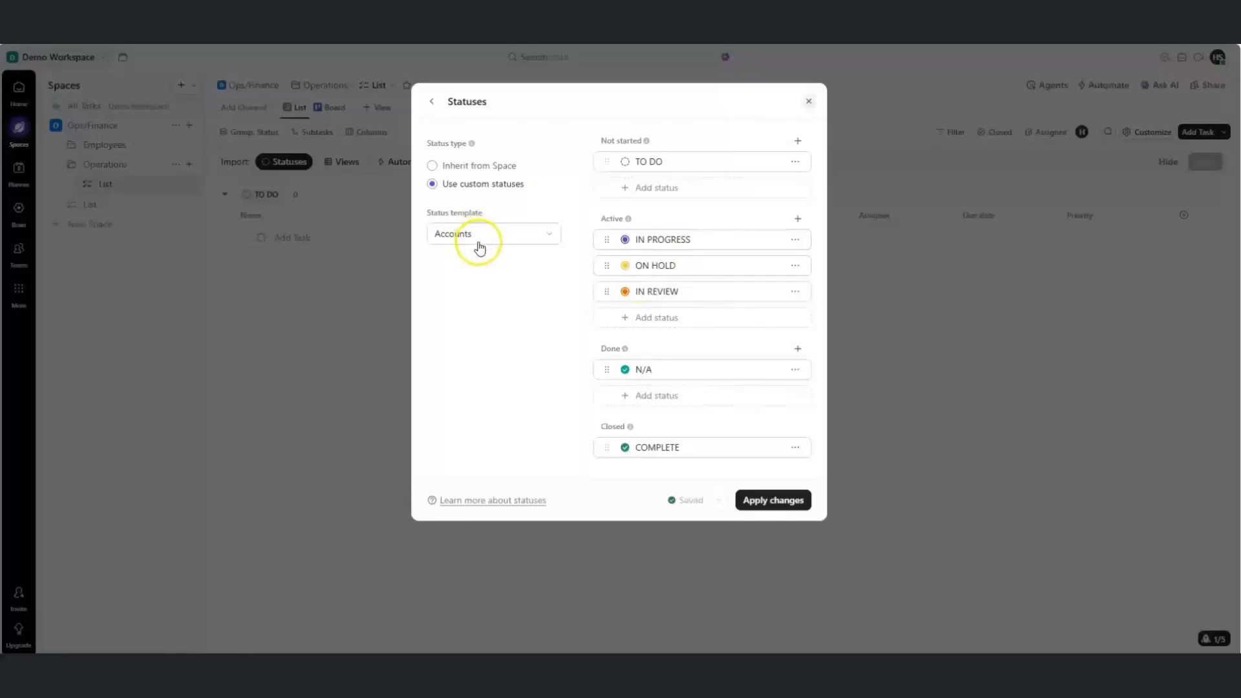
pyautogui.click(766, 502)
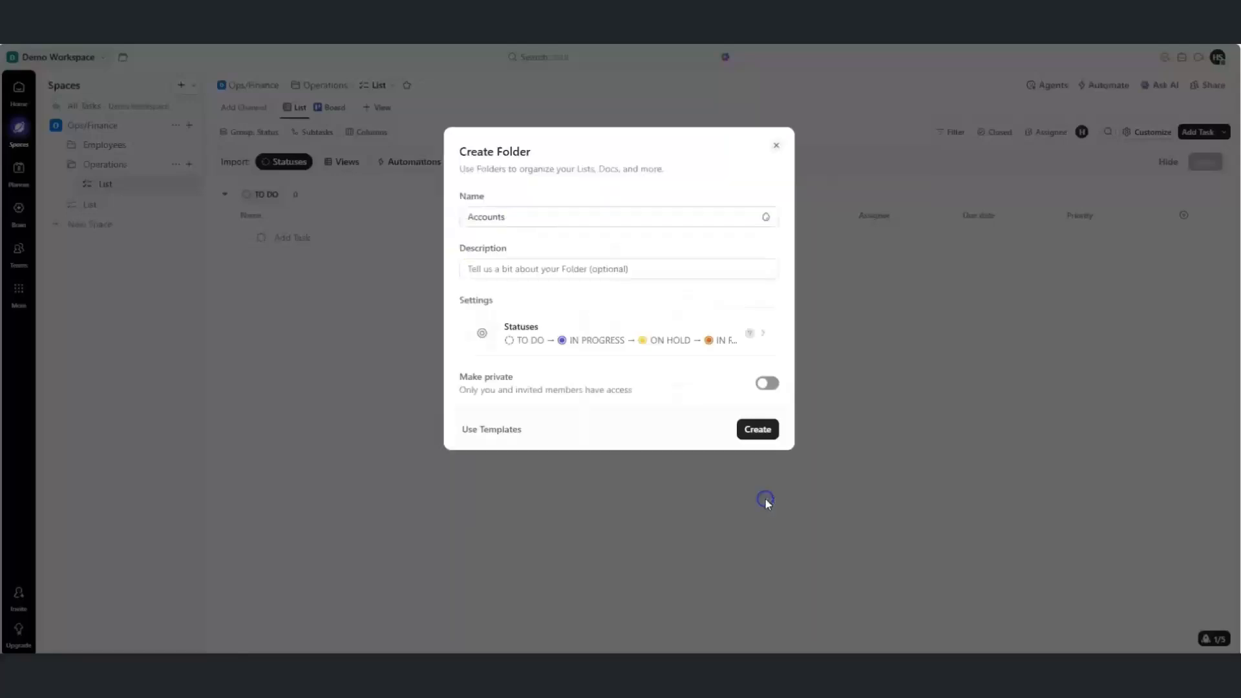
pyautogui.click(752, 430)
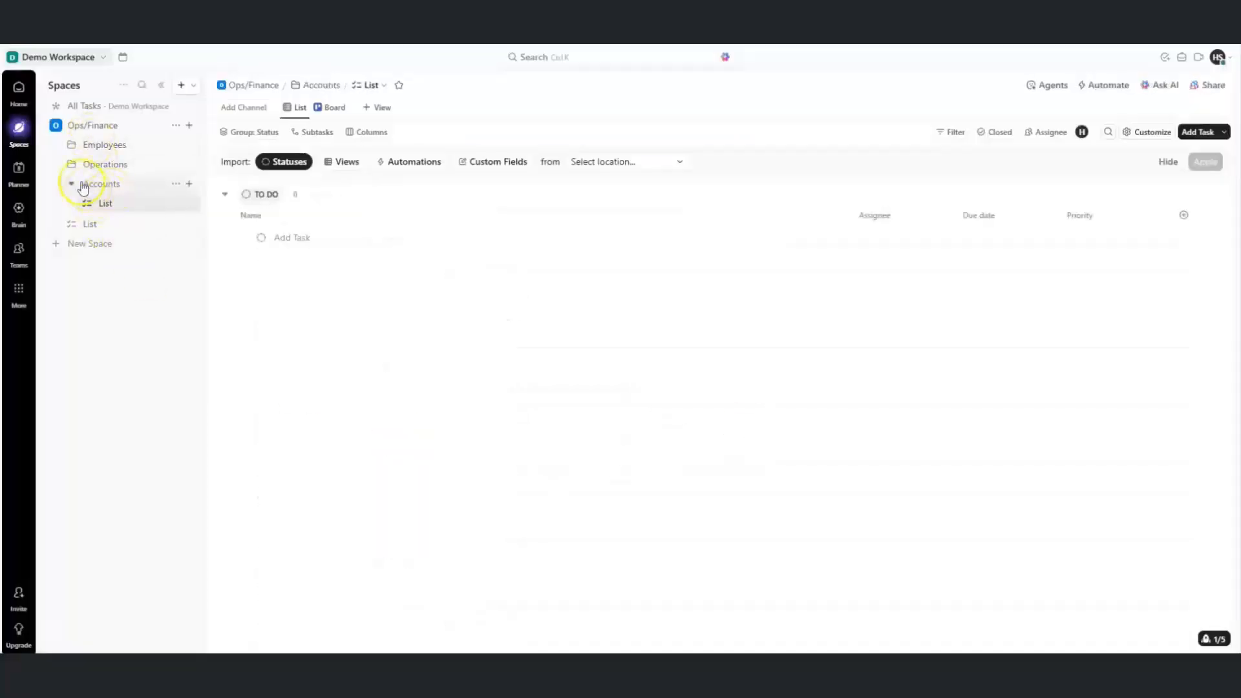
pyautogui.click(72, 146)
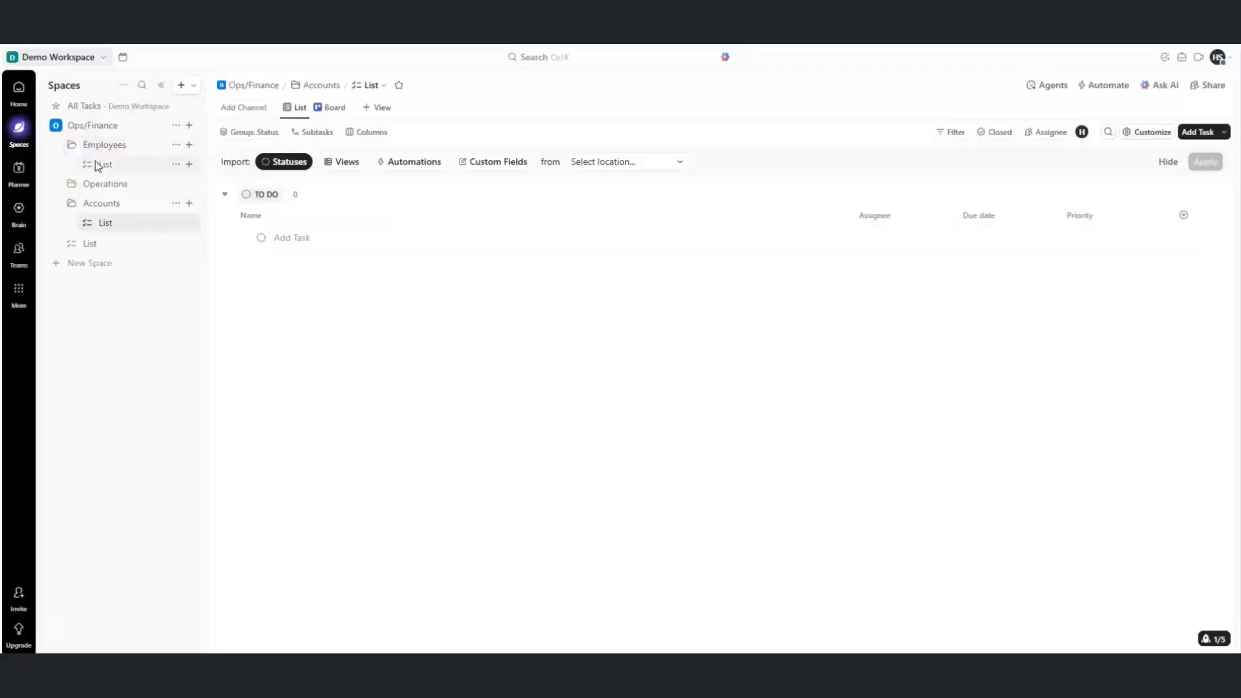
pyautogui.click(96, 163)
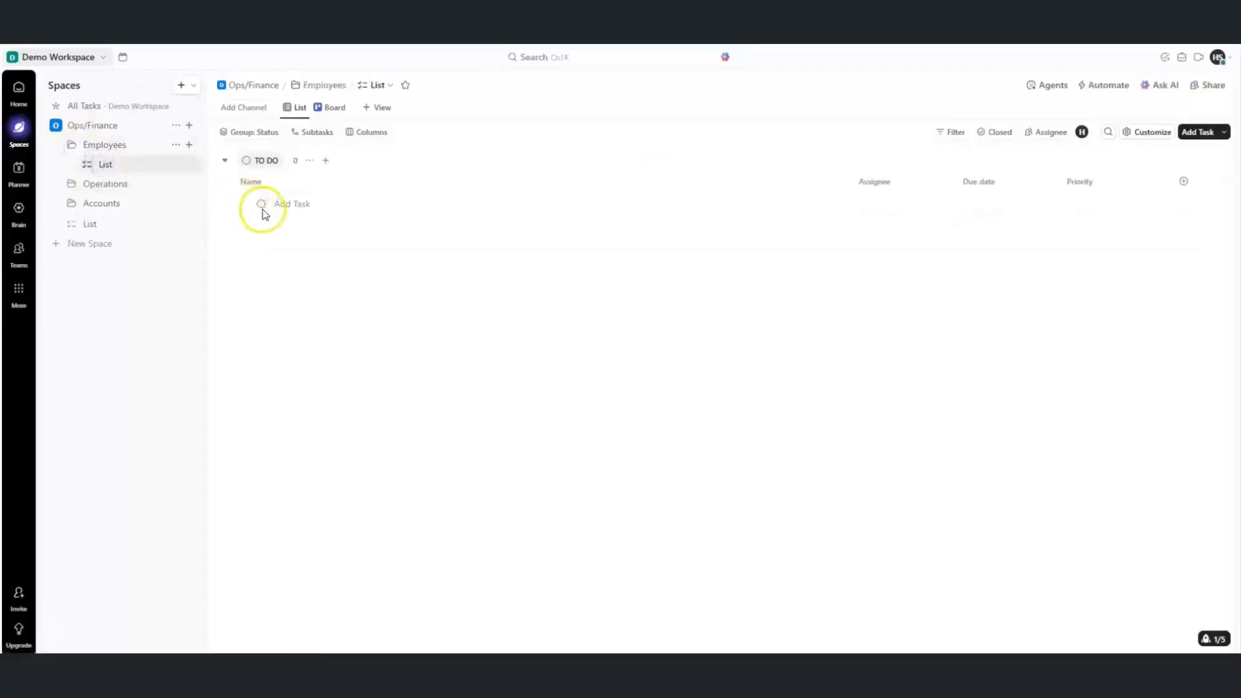
pyautogui.click(260, 204)
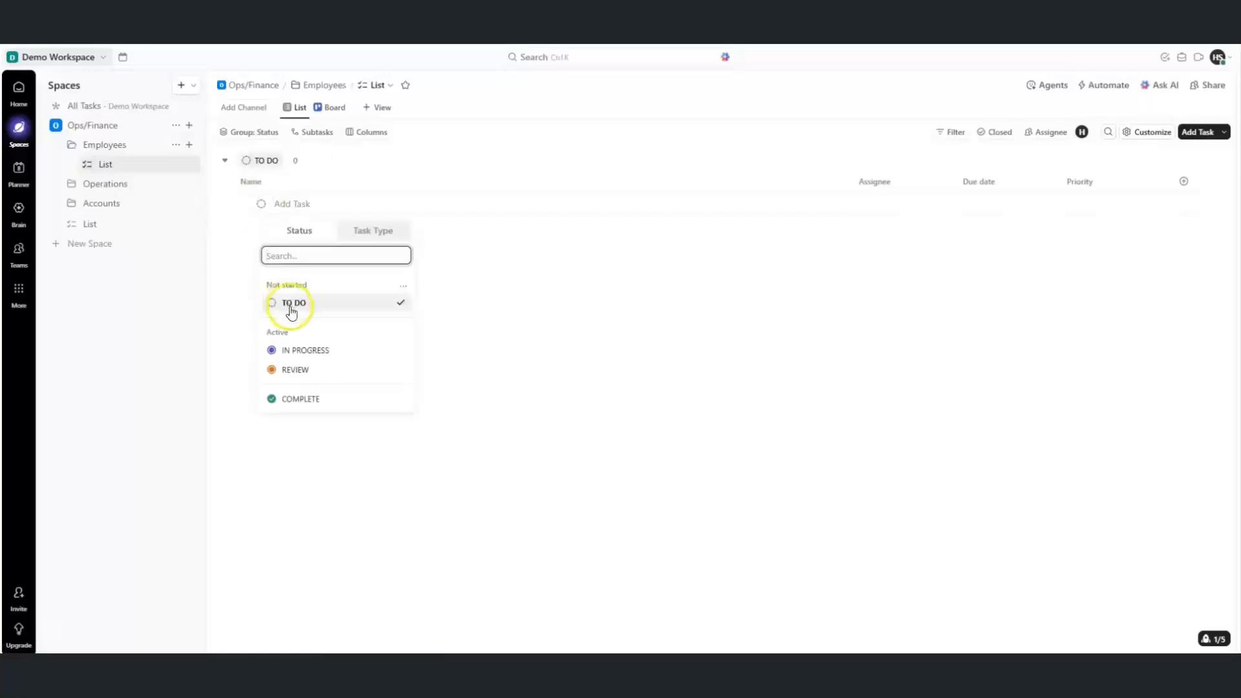
pyautogui.click(105, 205)
pyautogui.click(71, 204)
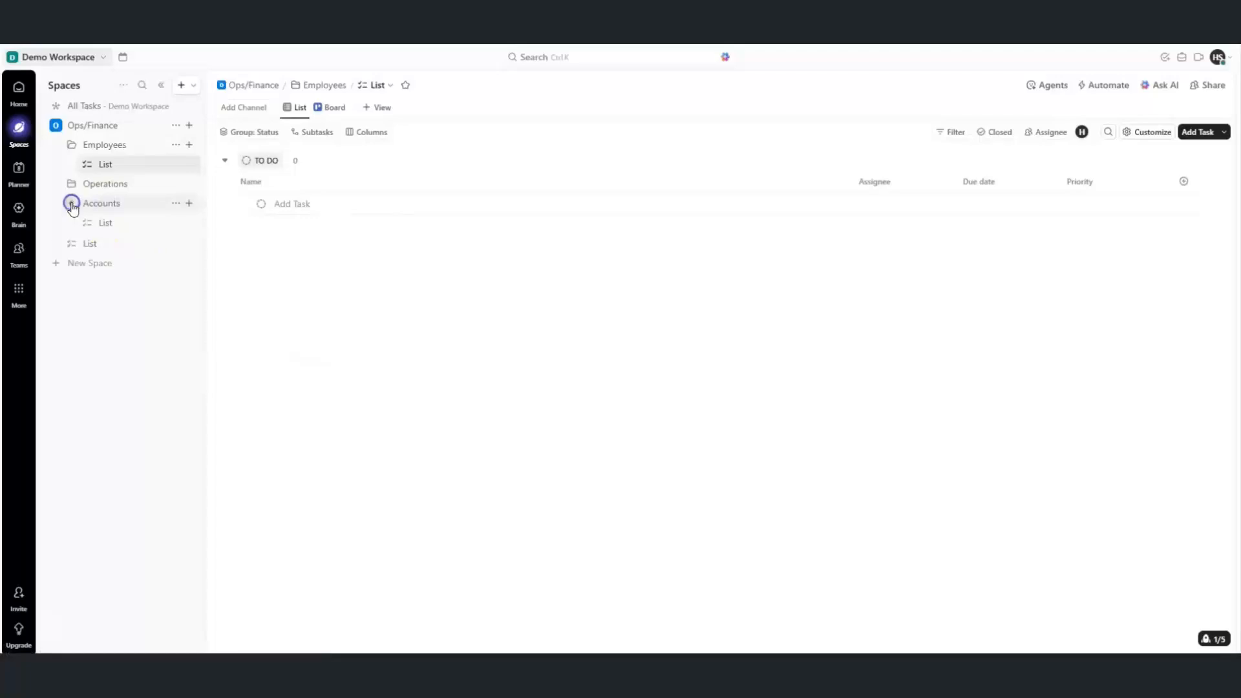
pyautogui.click(111, 223)
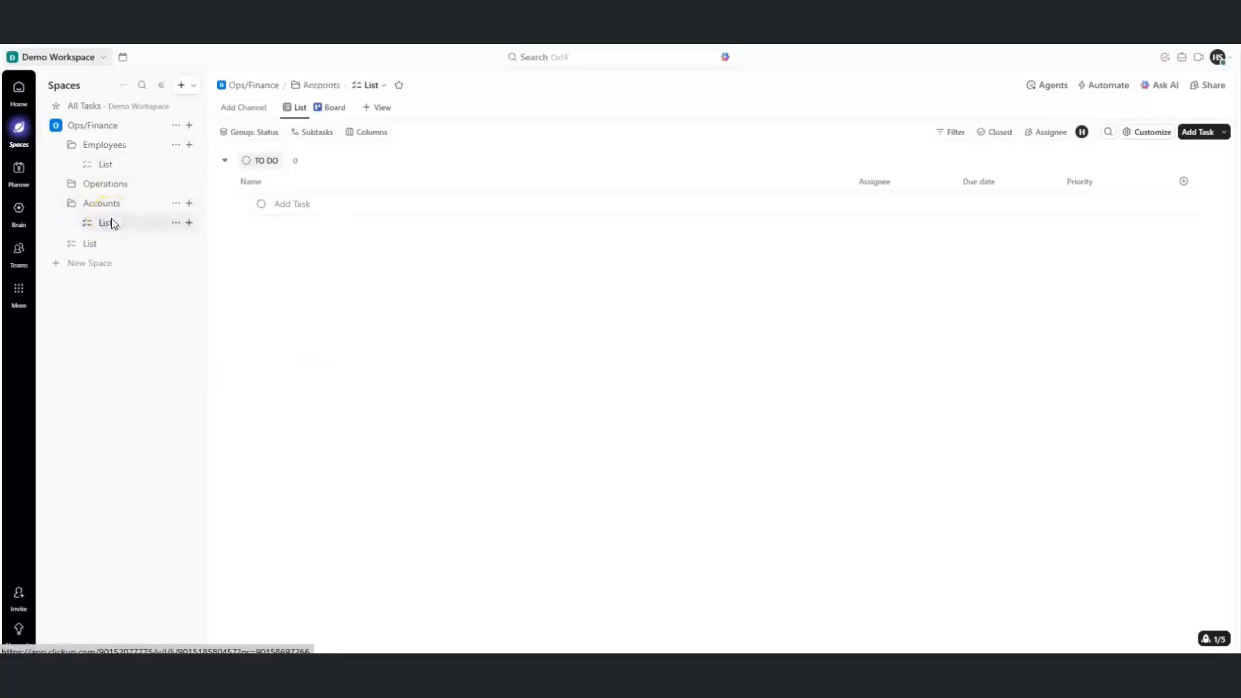
pyautogui.click(262, 205)
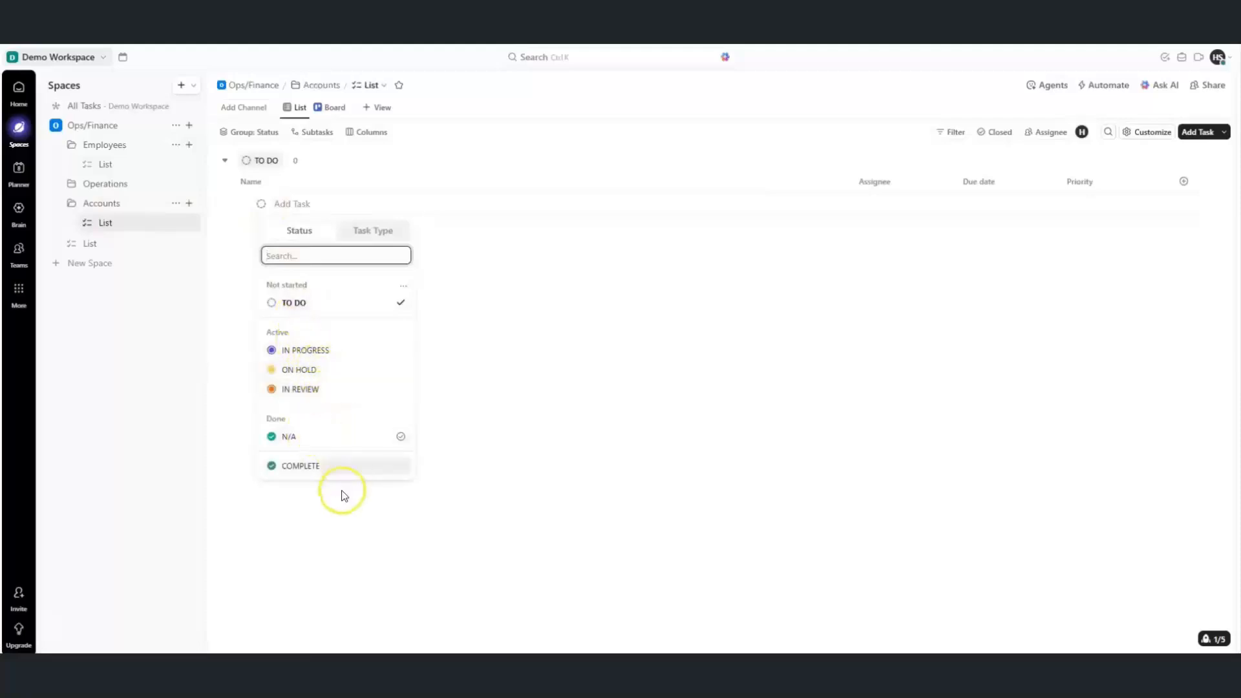
pyautogui.click(213, 289)
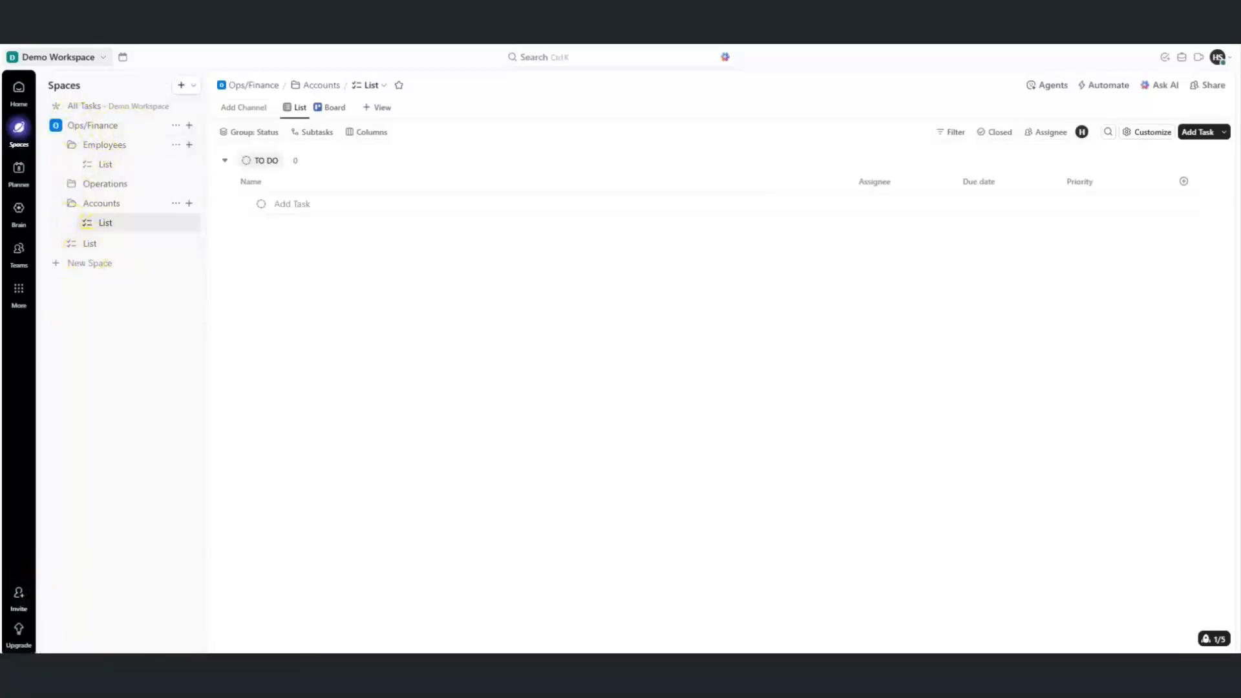
# Rename the Employees folder's list to Onboarding
pyautogui.click(175, 164)
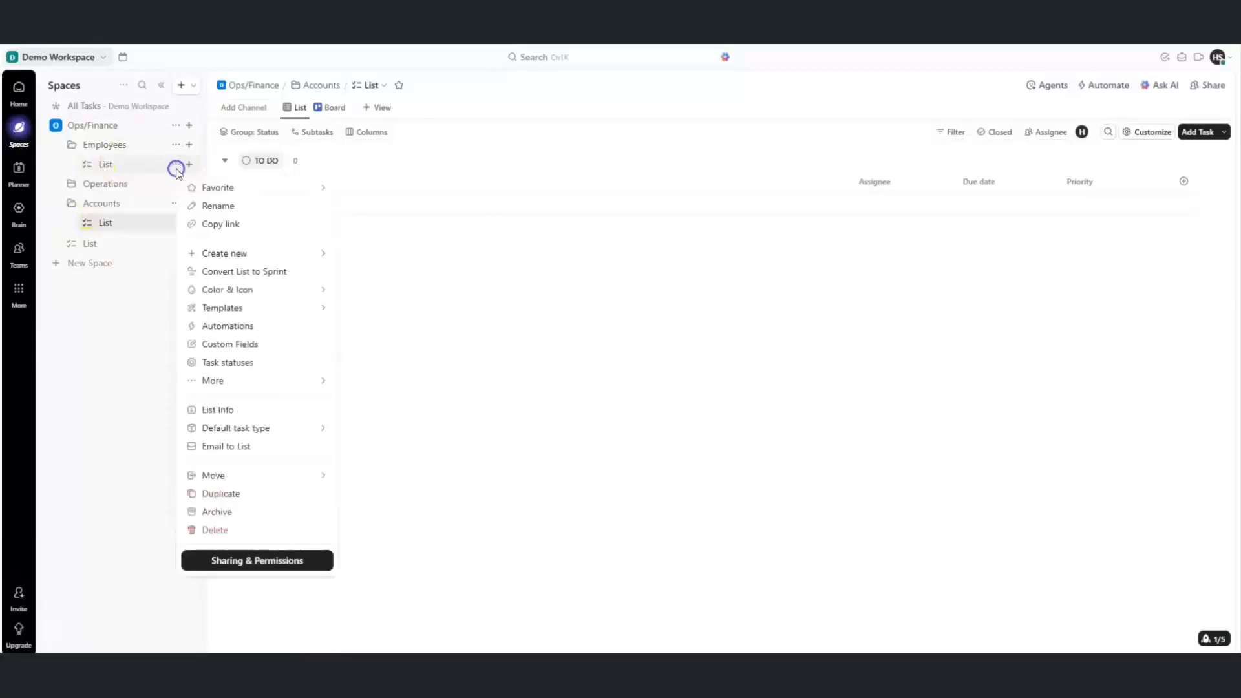
pyautogui.click(215, 205)
pyautogui.press('BackSpace')
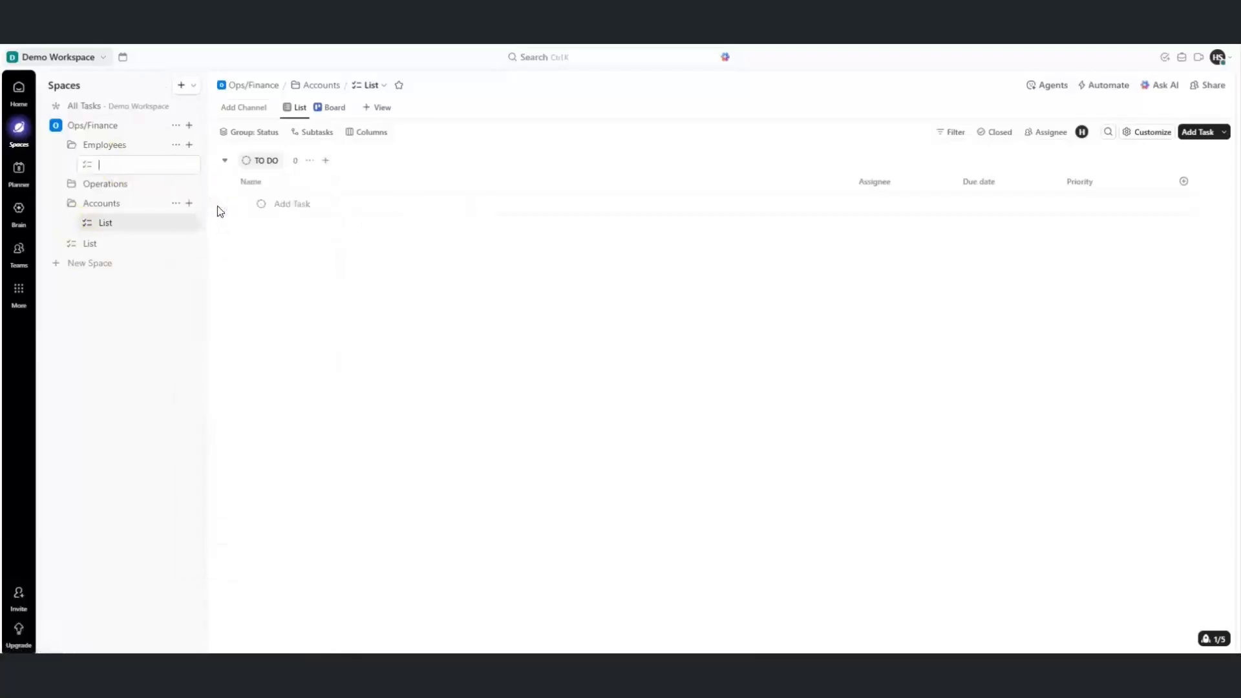
# Add a Training list in Employees and decline the suggested list settings
pyautogui.click(189, 144)
pyautogui.click(235, 159)
pyautogui.write('Training')
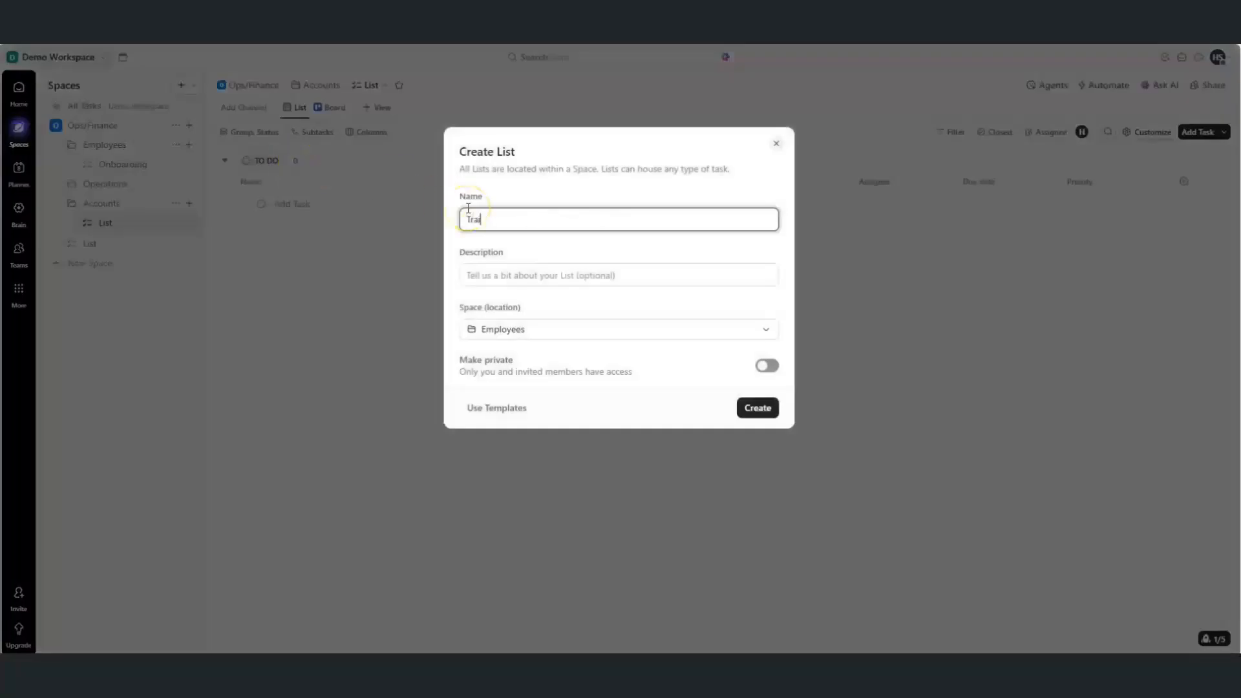
pyautogui.click(526, 332)
pyautogui.click(769, 412)
pyautogui.click(771, 411)
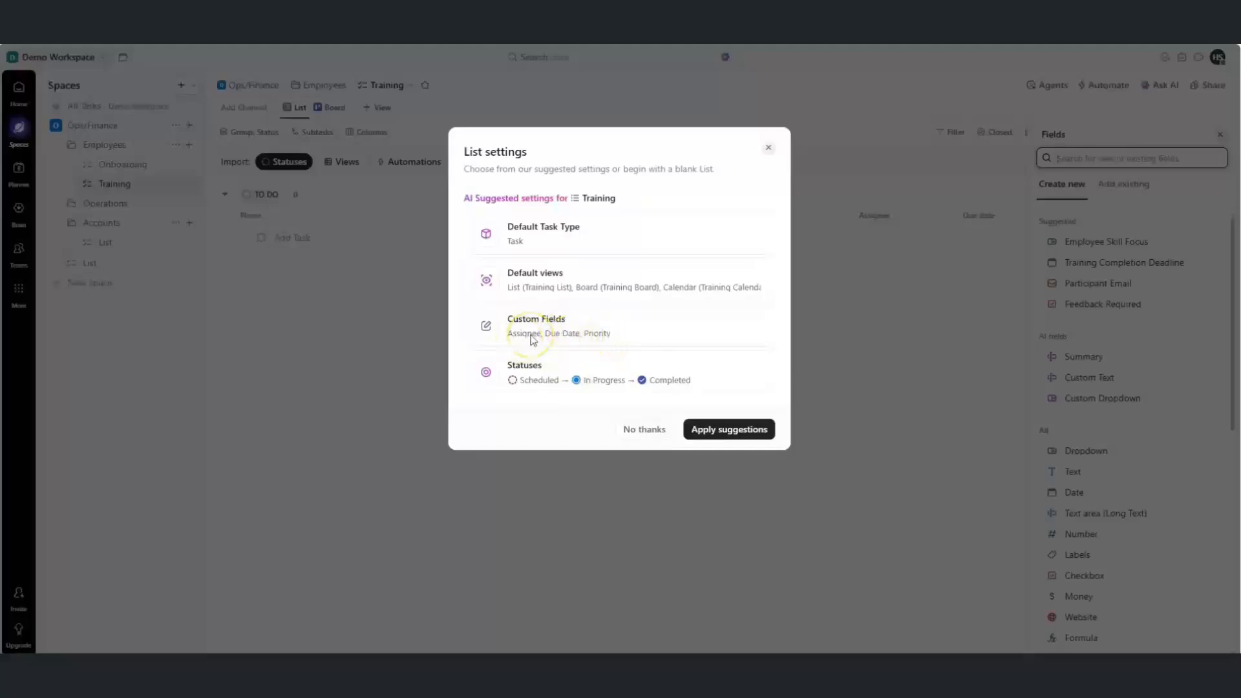
pyautogui.click(551, 337)
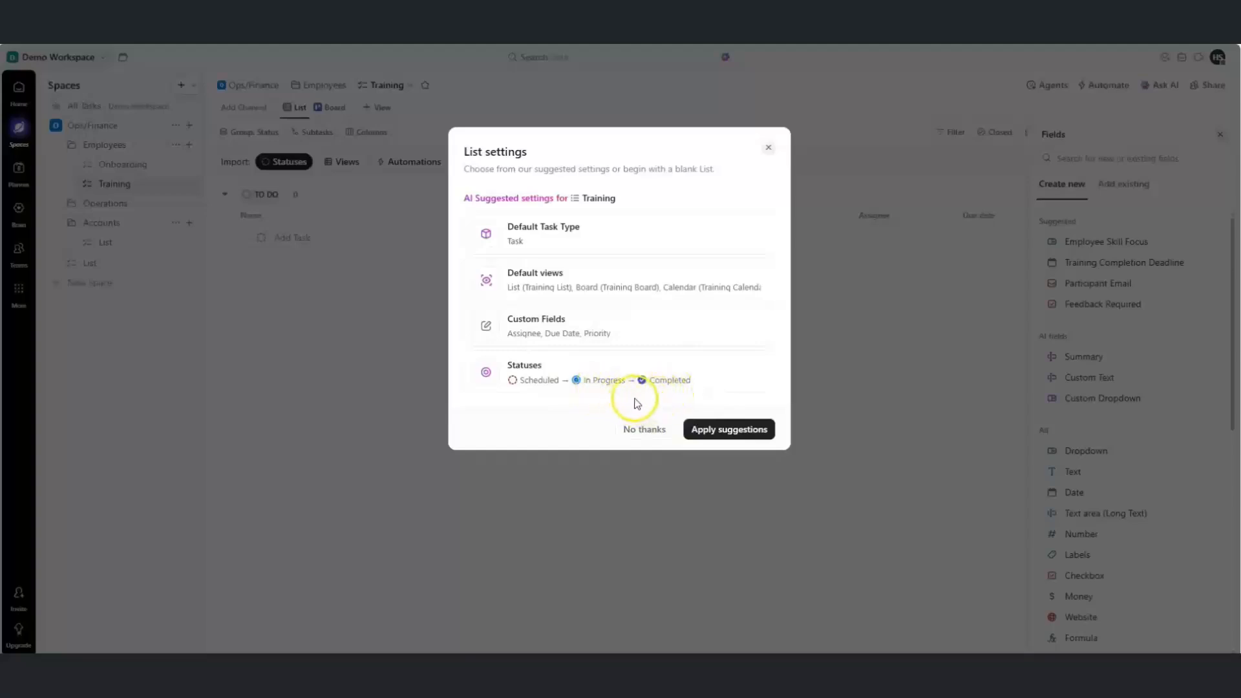
pyautogui.click(652, 434)
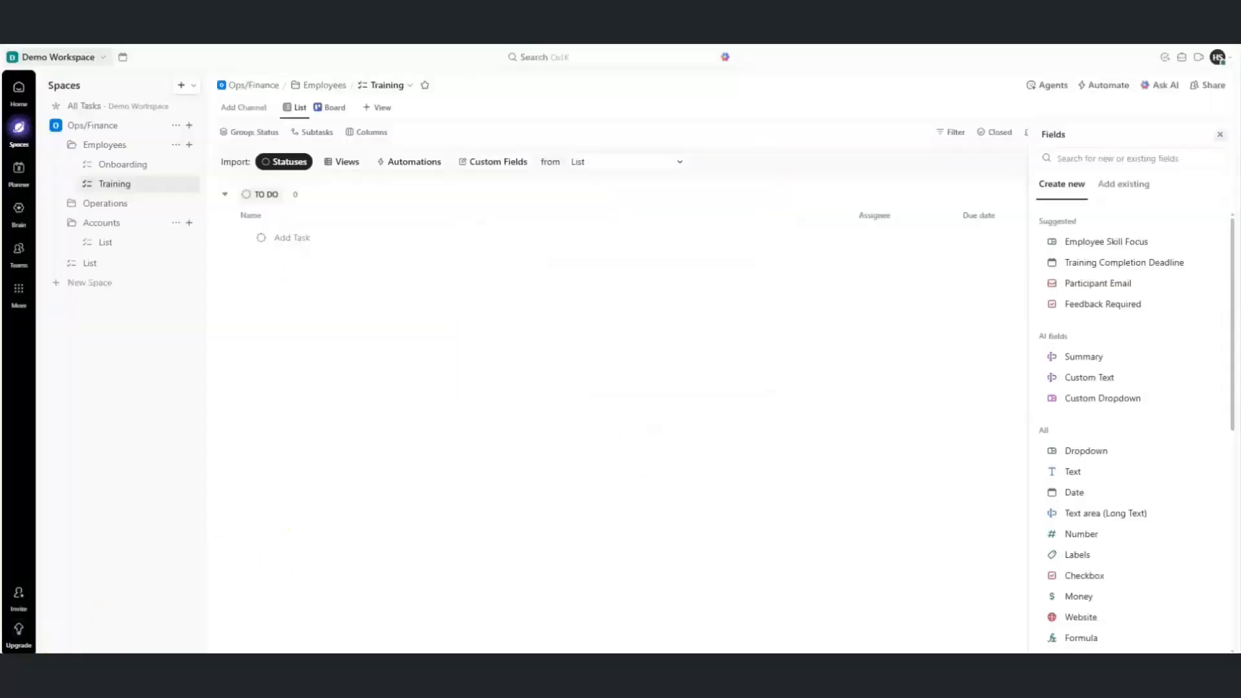
# Rename the Operations list to 2026 Ops Plan and add an Organisation Goals list
pyautogui.click(175, 222)
pyautogui.click(213, 261)
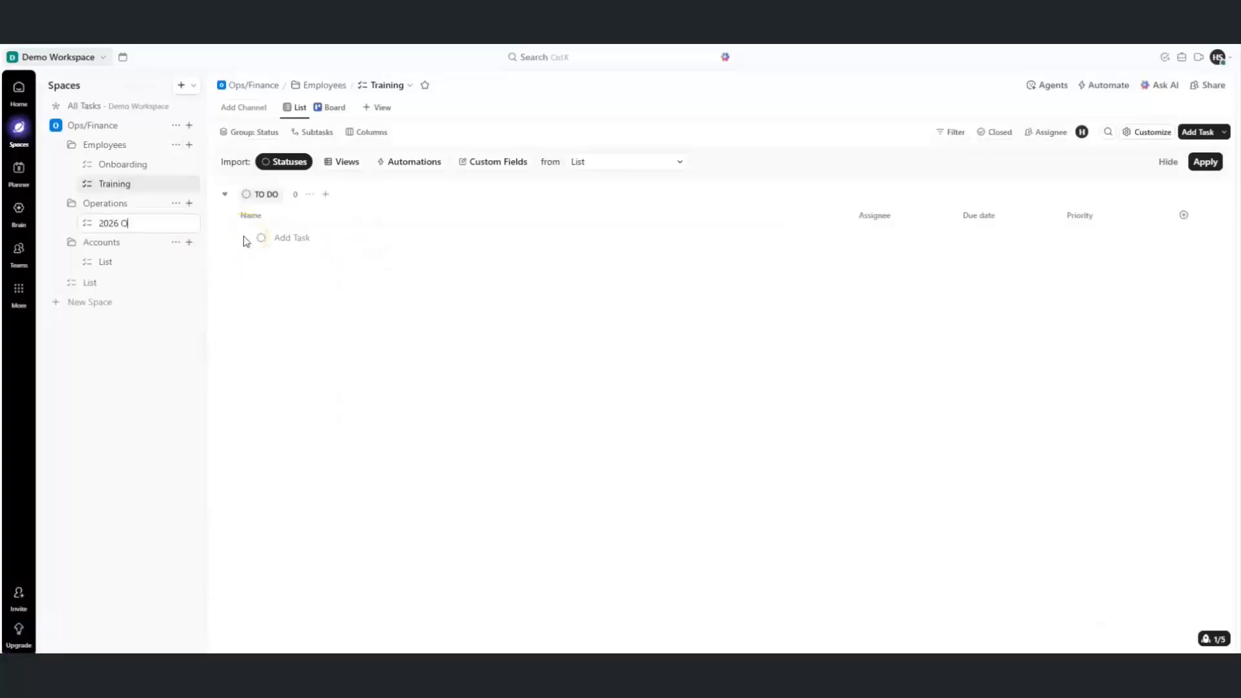
pyautogui.click(188, 203)
pyautogui.click(253, 218)
pyautogui.write('Organisation Goals')
pyautogui.press('Tab')
pyautogui.click(759, 409)
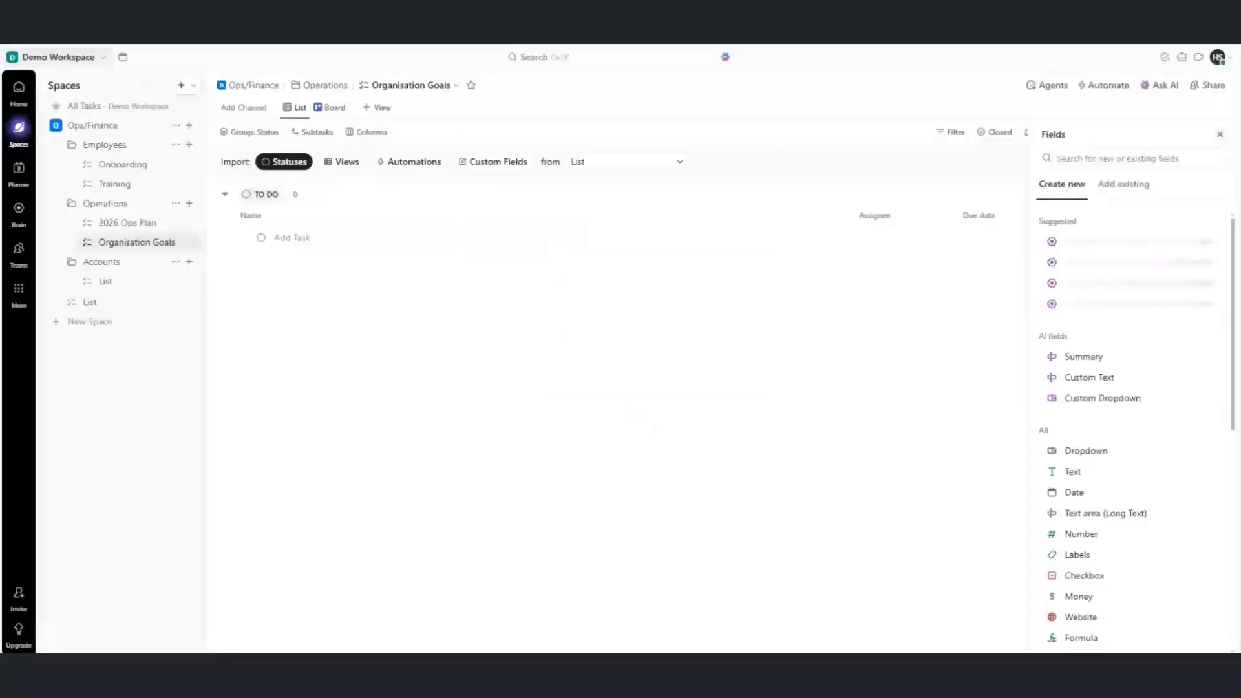
# Move the loose list into the Accounts folder and rename it Expenses
pyautogui.moveTo(86, 302); pyautogui.dragTo(97, 272)
pyautogui.click(175, 281)
pyautogui.click(213, 320)
pyautogui.write('Expenses')
pyautogui.press('Return')
# Collapse the folders, reopen Operations, and close the Fields and Customize panels
pyautogui.click(72, 146)
pyautogui.click(72, 165)
pyautogui.click(72, 185)
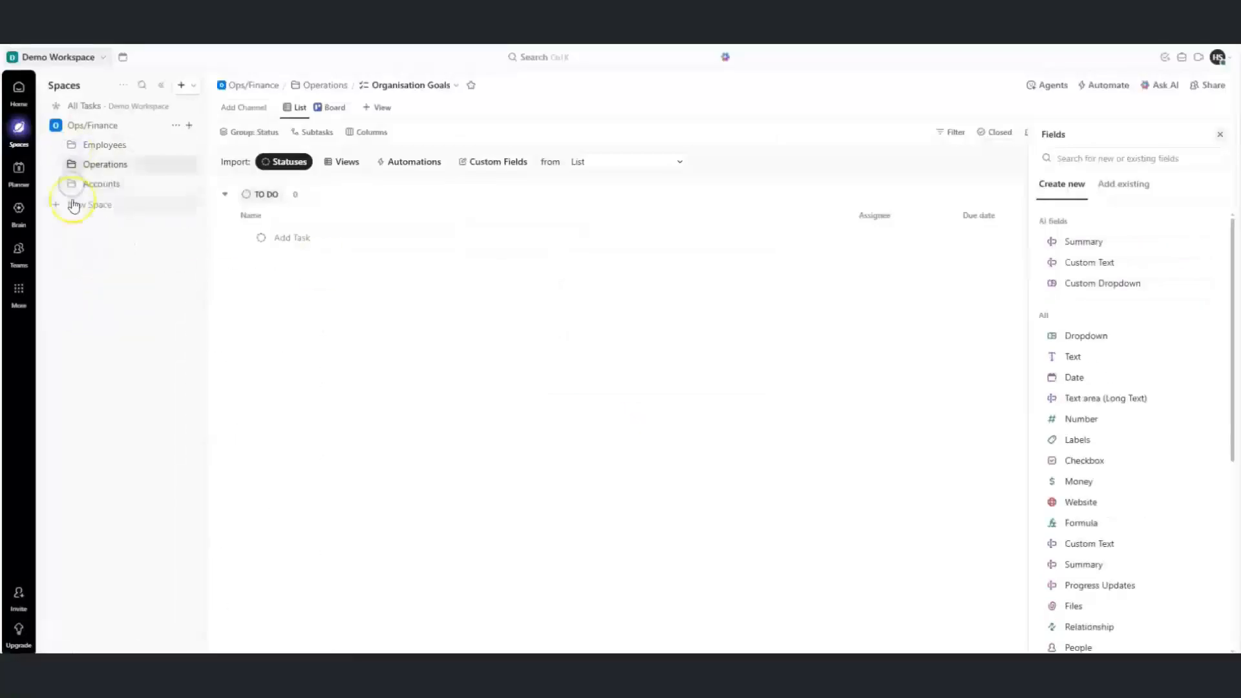
pyautogui.click(74, 165)
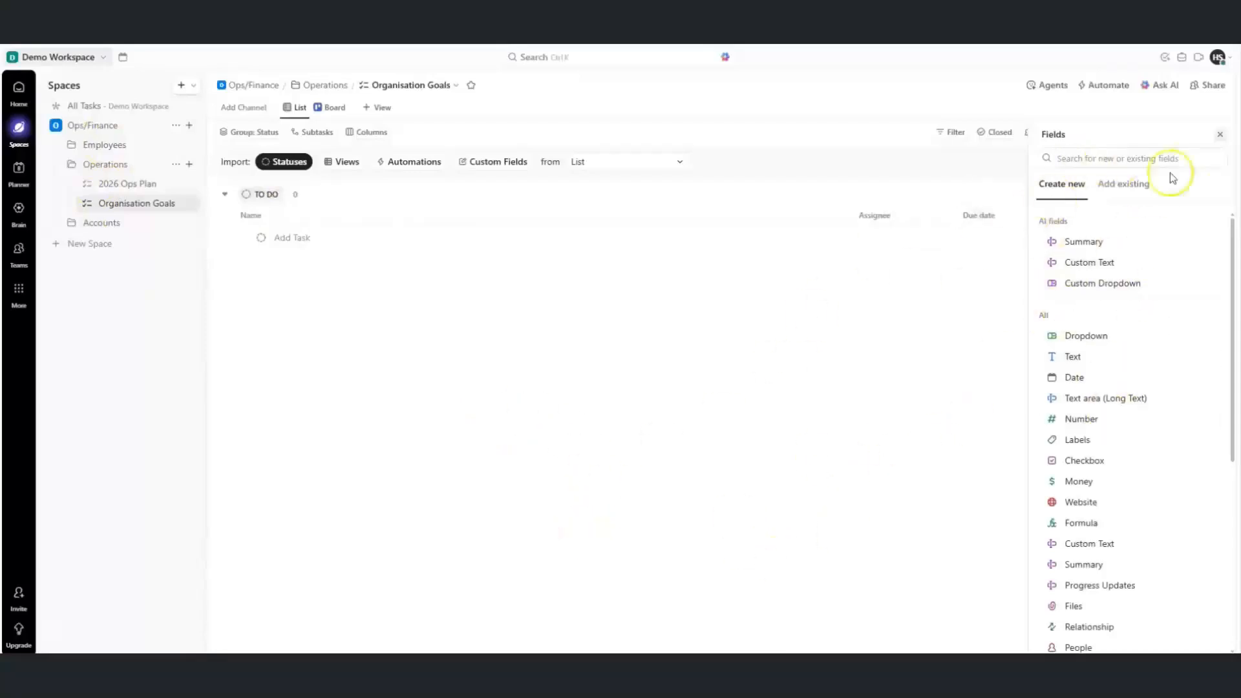
pyautogui.click(1218, 139)
pyautogui.click(1217, 136)
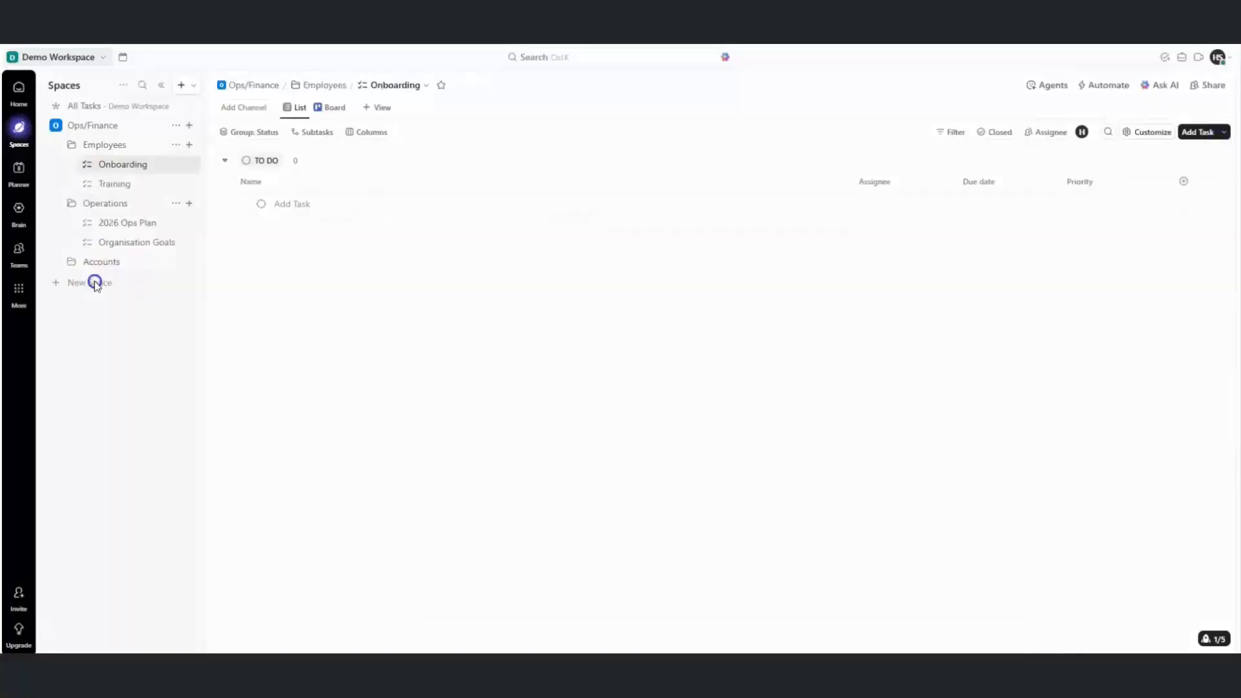
# Create a Marketing Space using the Marketing Teams workflow
pyautogui.click(94, 282)
pyautogui.click(476, 223)
pyautogui.write('Marketing')
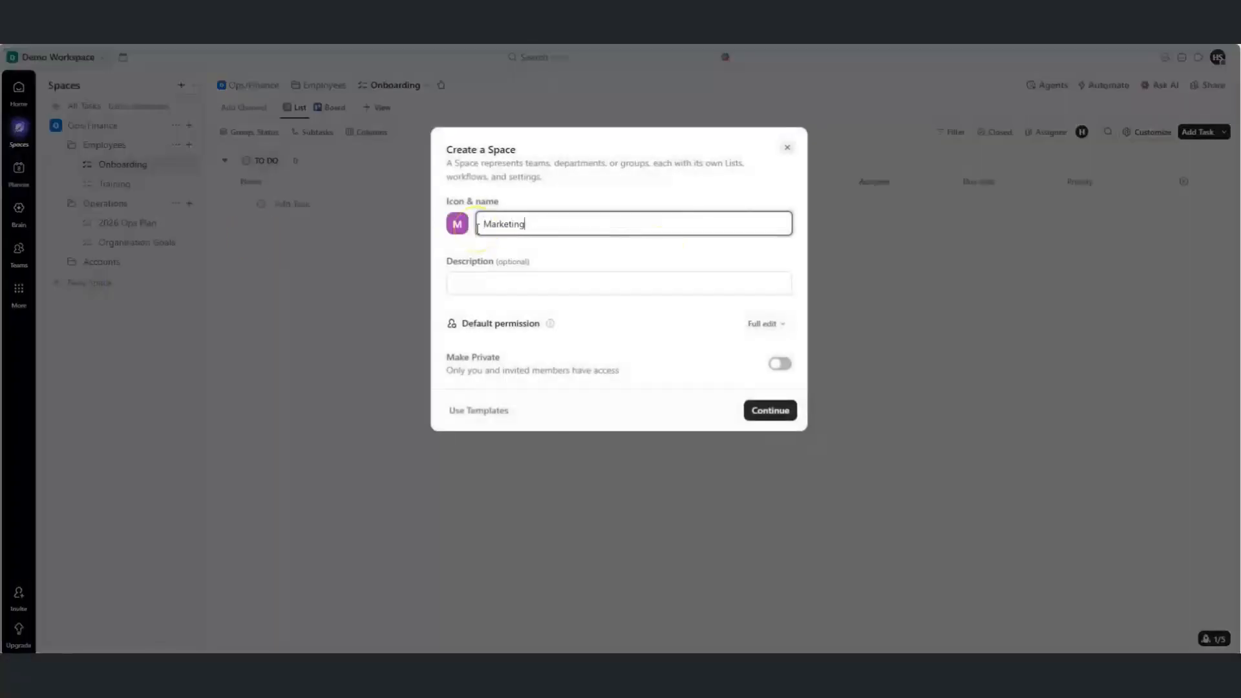
pyautogui.click(770, 410)
pyautogui.click(706, 227)
pyautogui.click(765, 532)
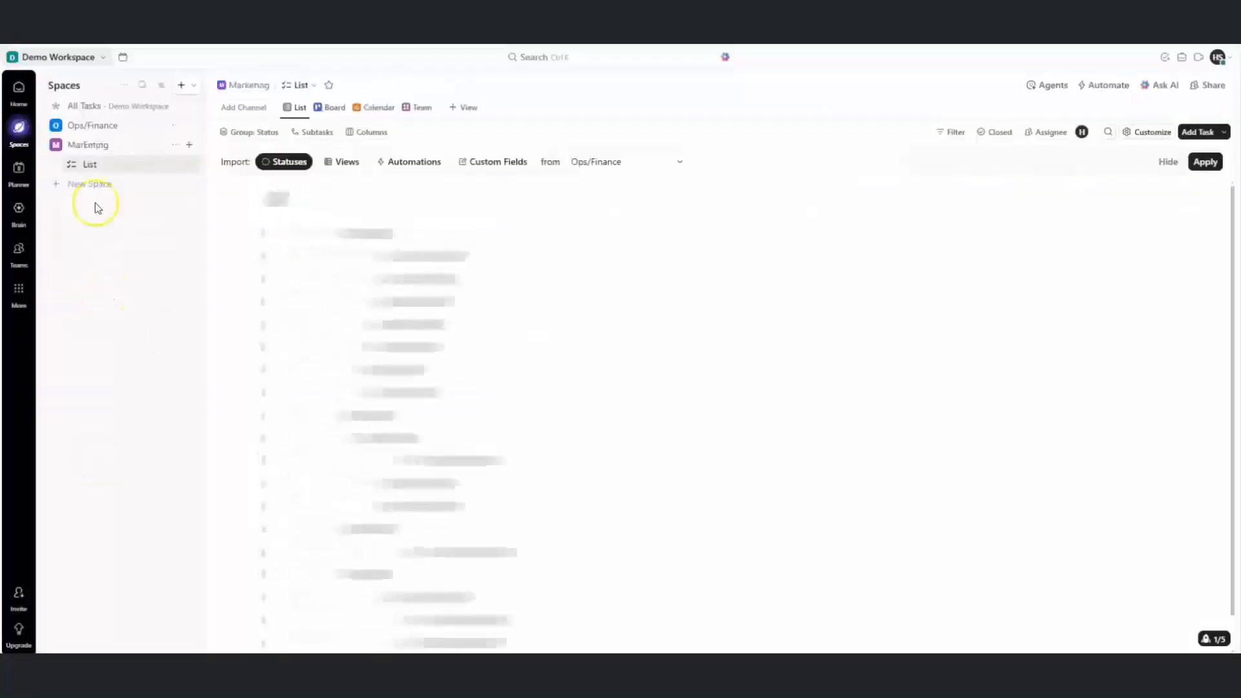
# Create a second new Space for Sales
pyautogui.click(91, 183)
pyautogui.write('Card')
pyautogui.click(770, 411)
pyautogui.click(746, 530)
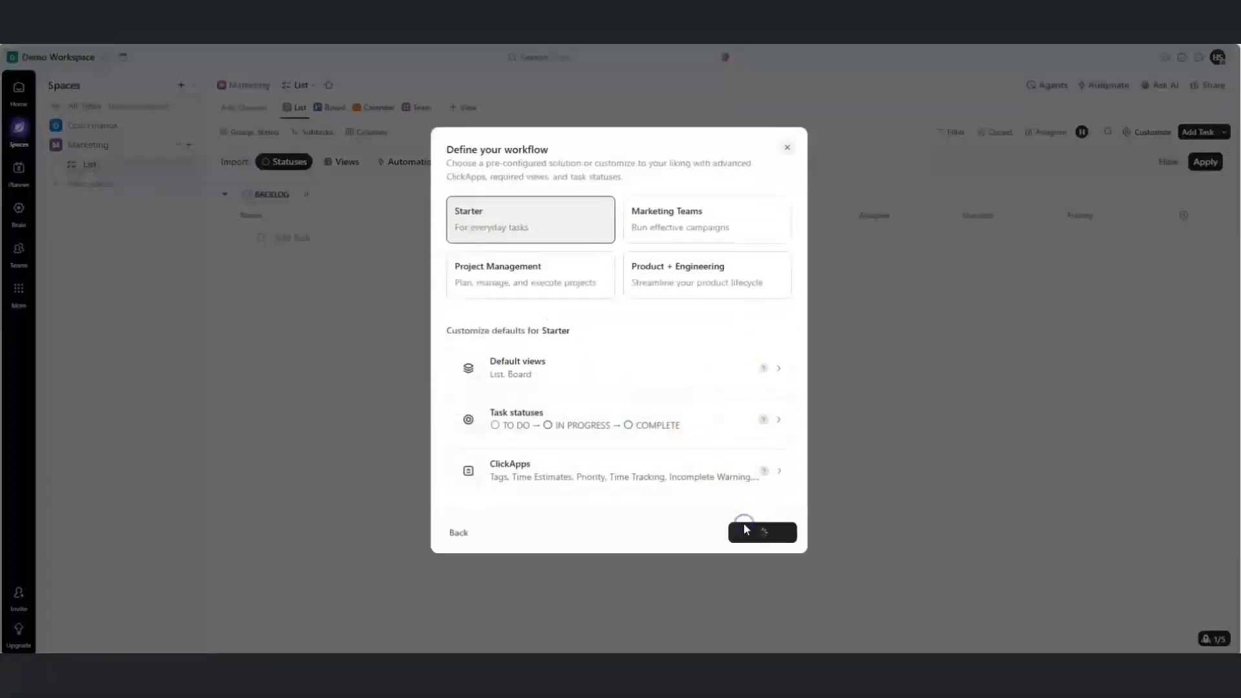
# Add a Media Placement folder to Marketing and rename its list to Community
pyautogui.click(189, 184)
pyautogui.click(247, 188)
pyautogui.write('Media Placement')
pyautogui.click(758, 429)
pyautogui.click(175, 185)
pyautogui.click(207, 221)
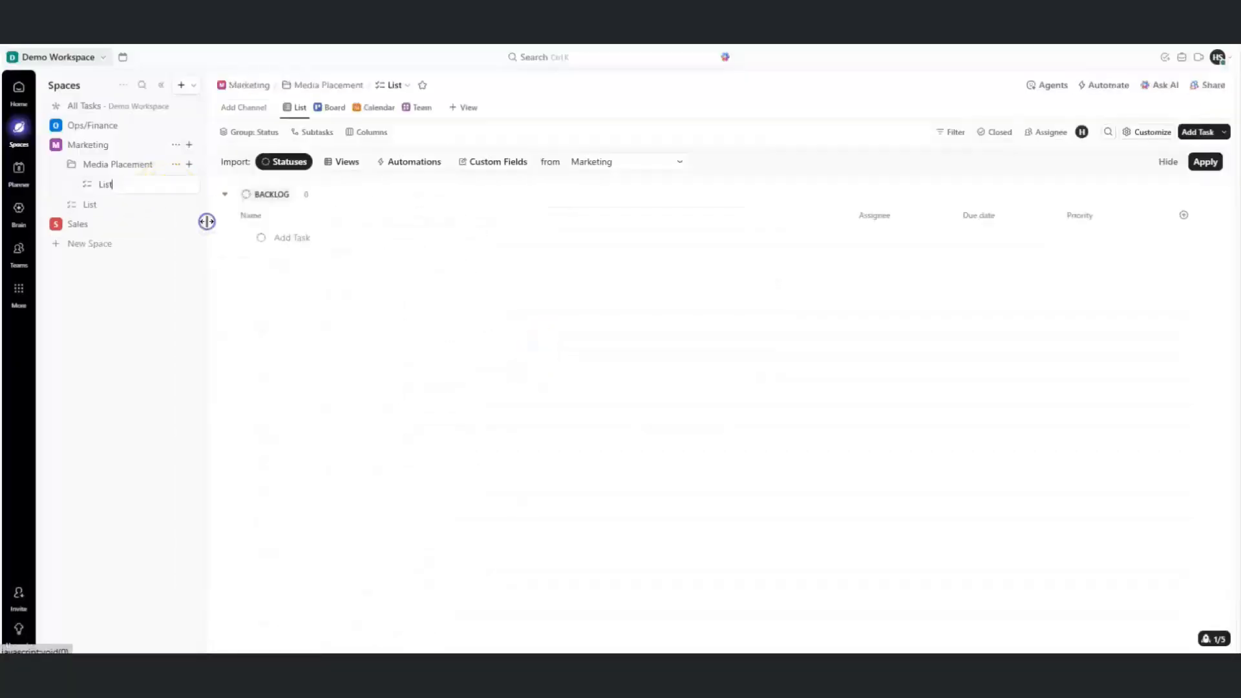
pyautogui.press('BackSpace')
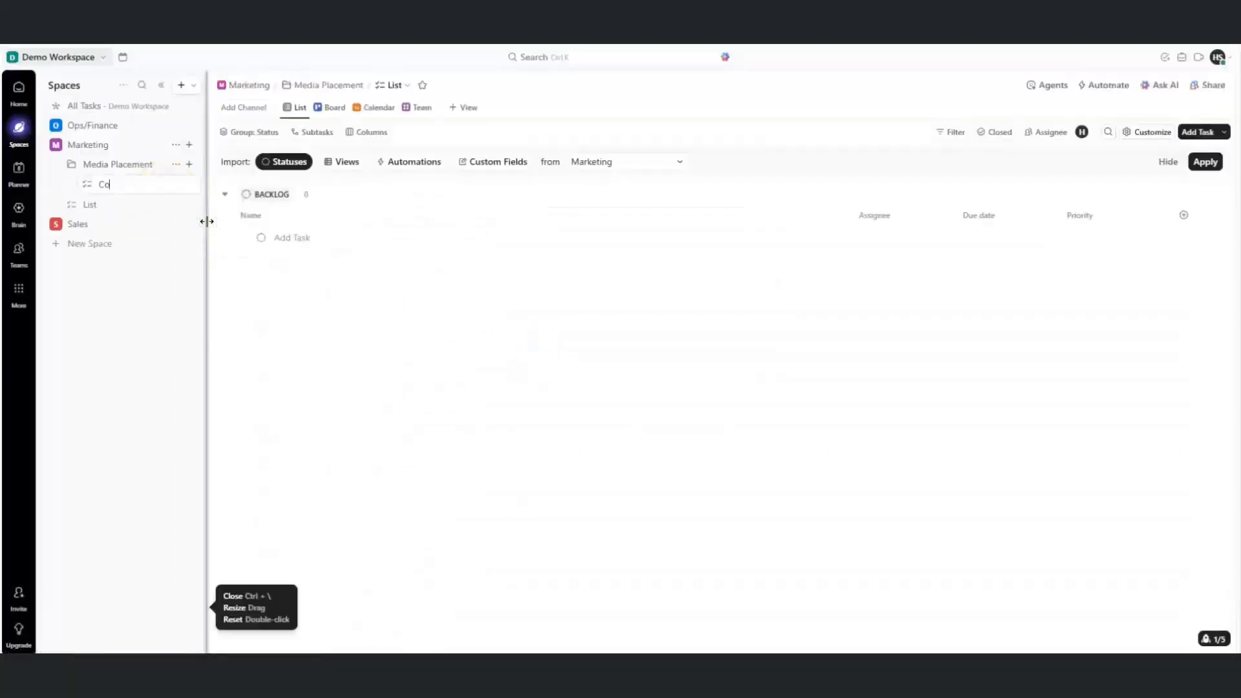
pyautogui.write('Community')
pyautogui.press('Return')
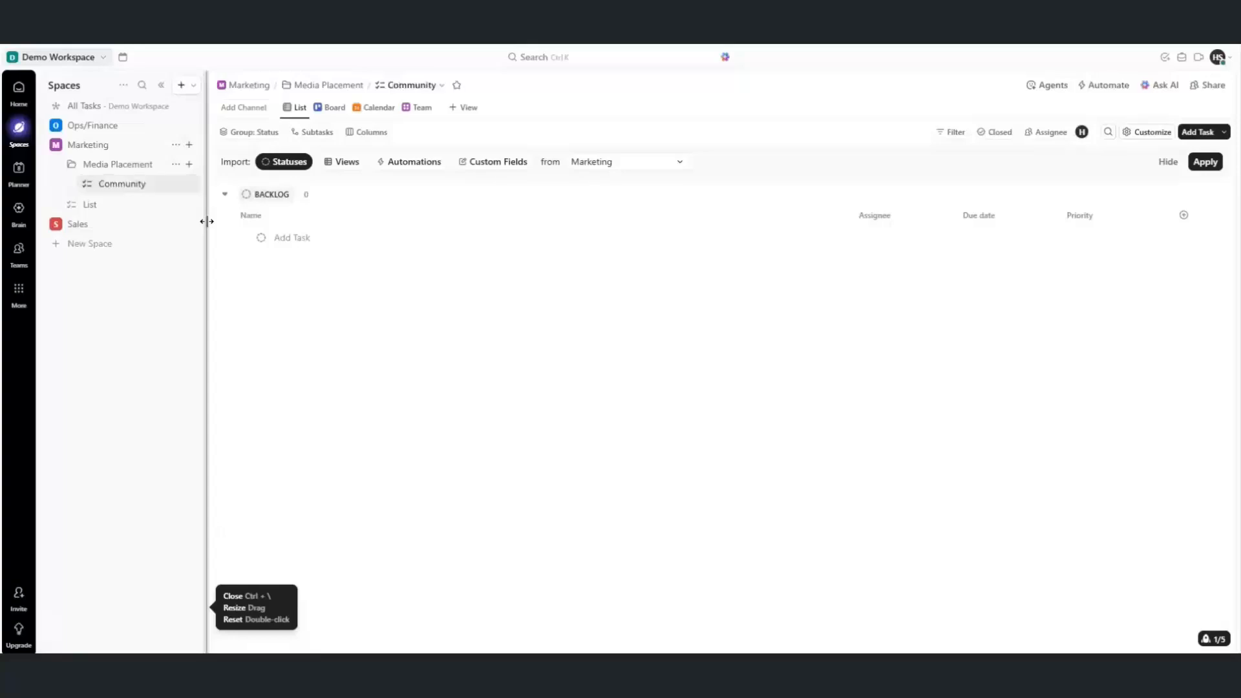
# Rename the other Marketing list to Branding and move it into Media Placement above Community
pyautogui.click(174, 205)
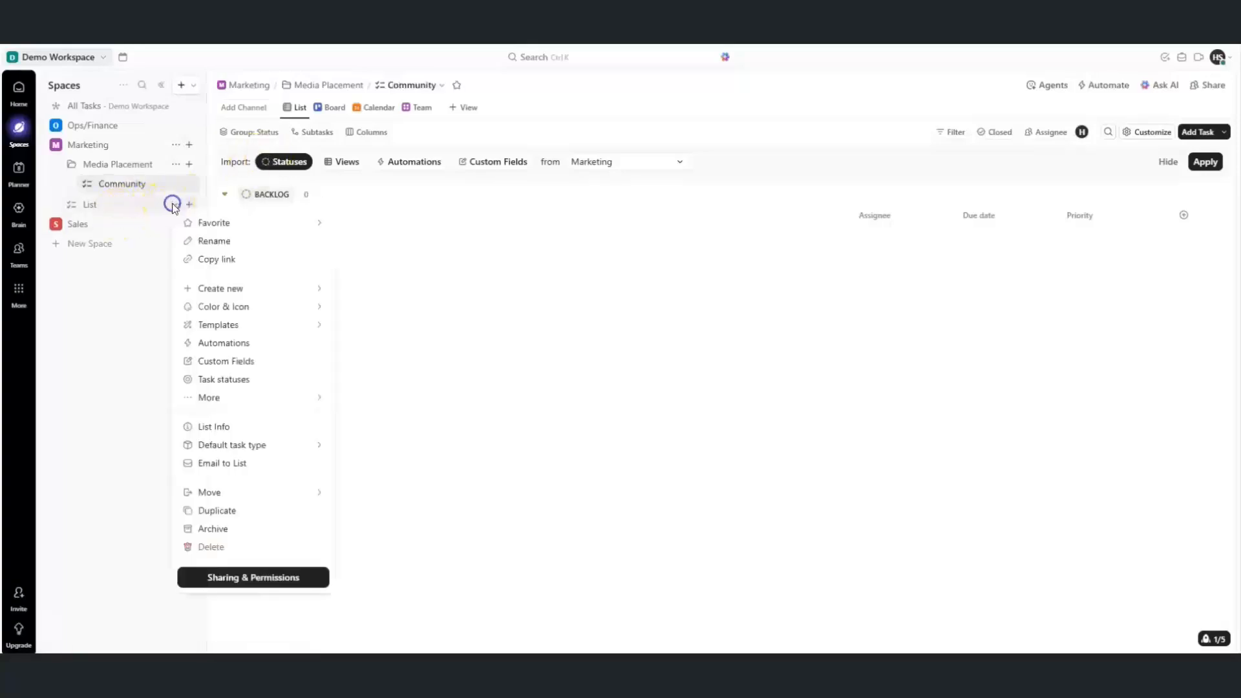
pyautogui.click(207, 241)
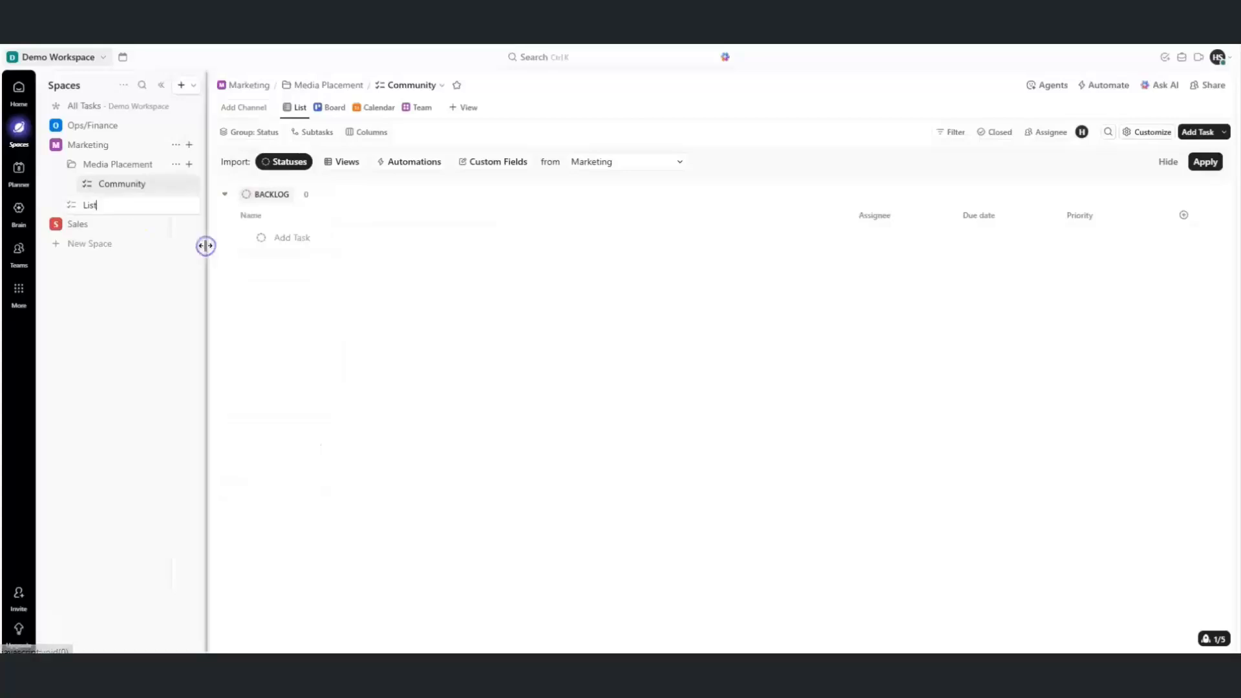
pyautogui.write('L')
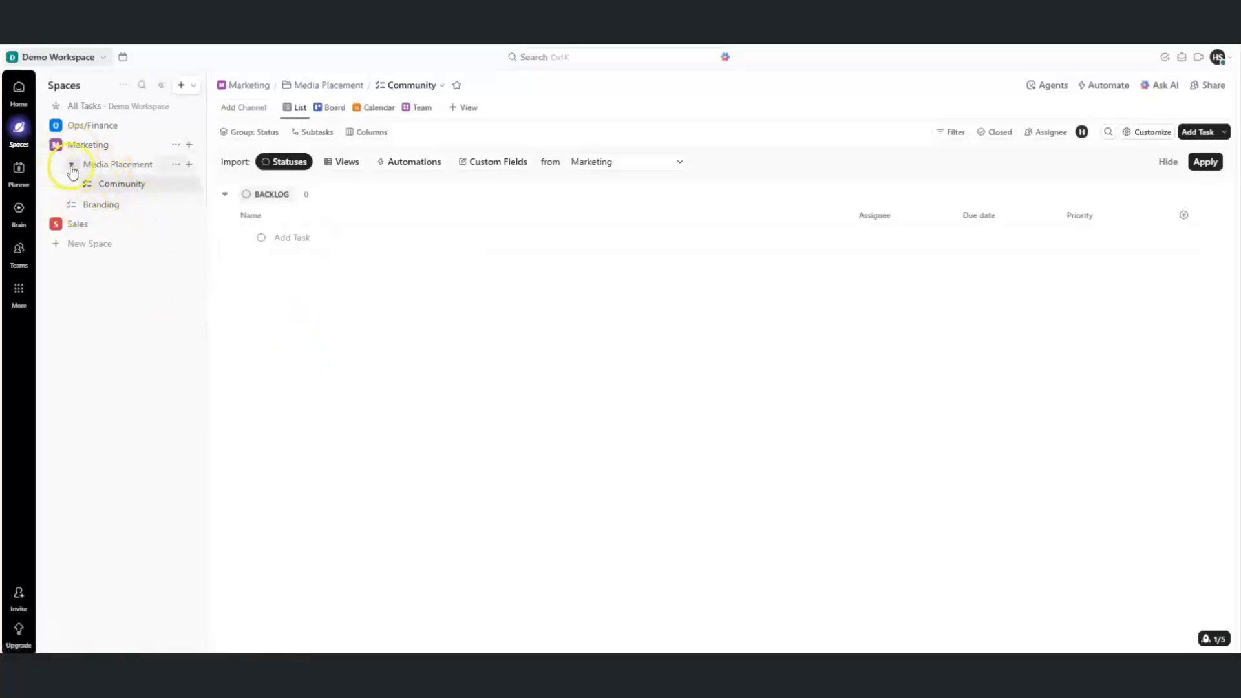
pyautogui.moveTo(102, 205); pyautogui.dragTo(126, 187)
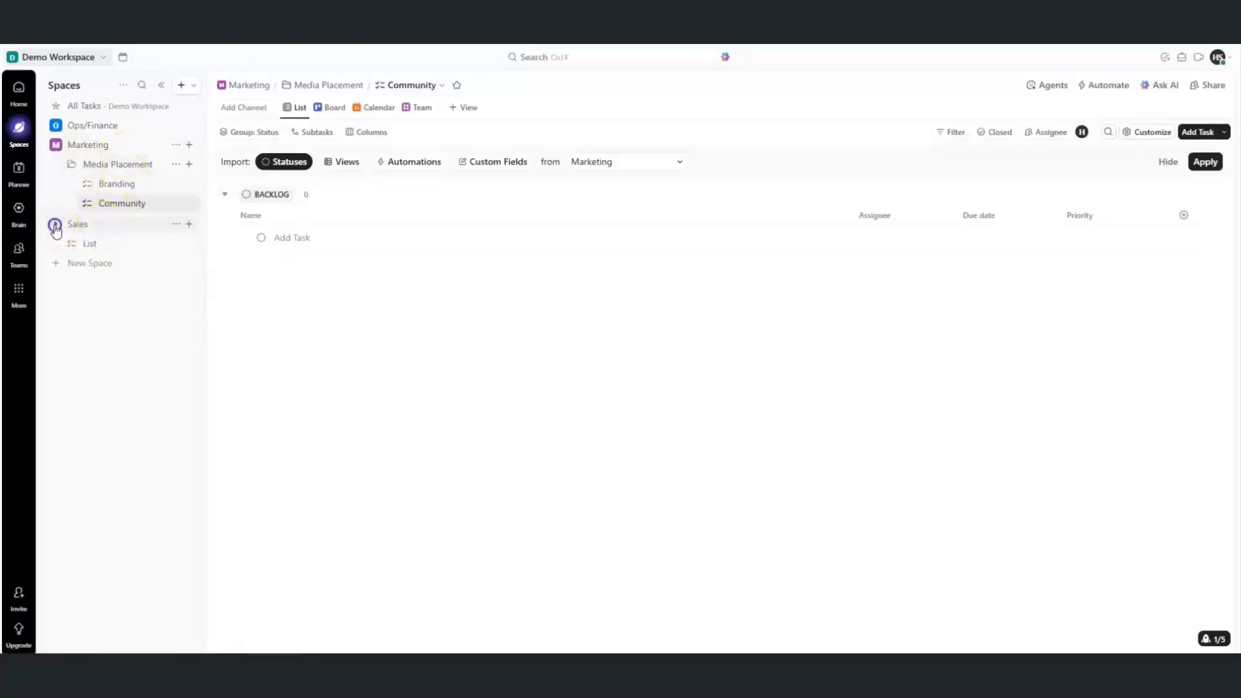
# Set up the Leads, Deals and Contacts lists in the Sales Space
pyautogui.click(175, 244)
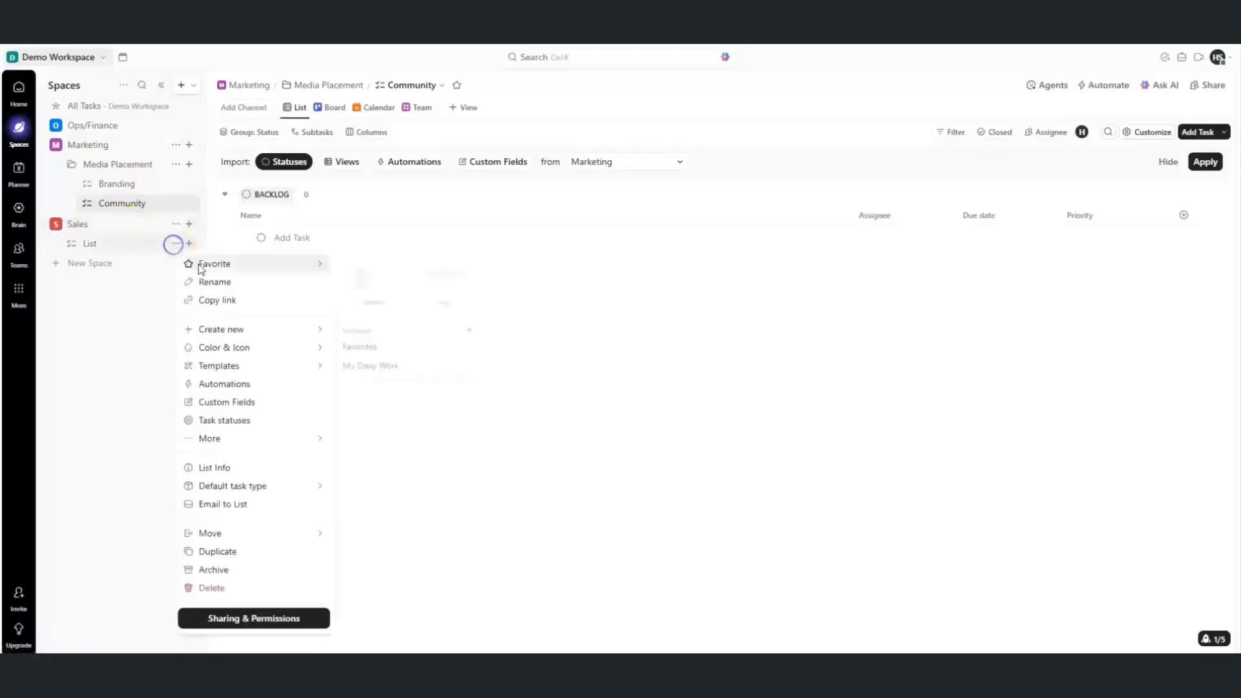
pyautogui.click(205, 285)
pyautogui.press('BackSpace')
pyautogui.press('BackSpace')
pyautogui.press('BackSpace')
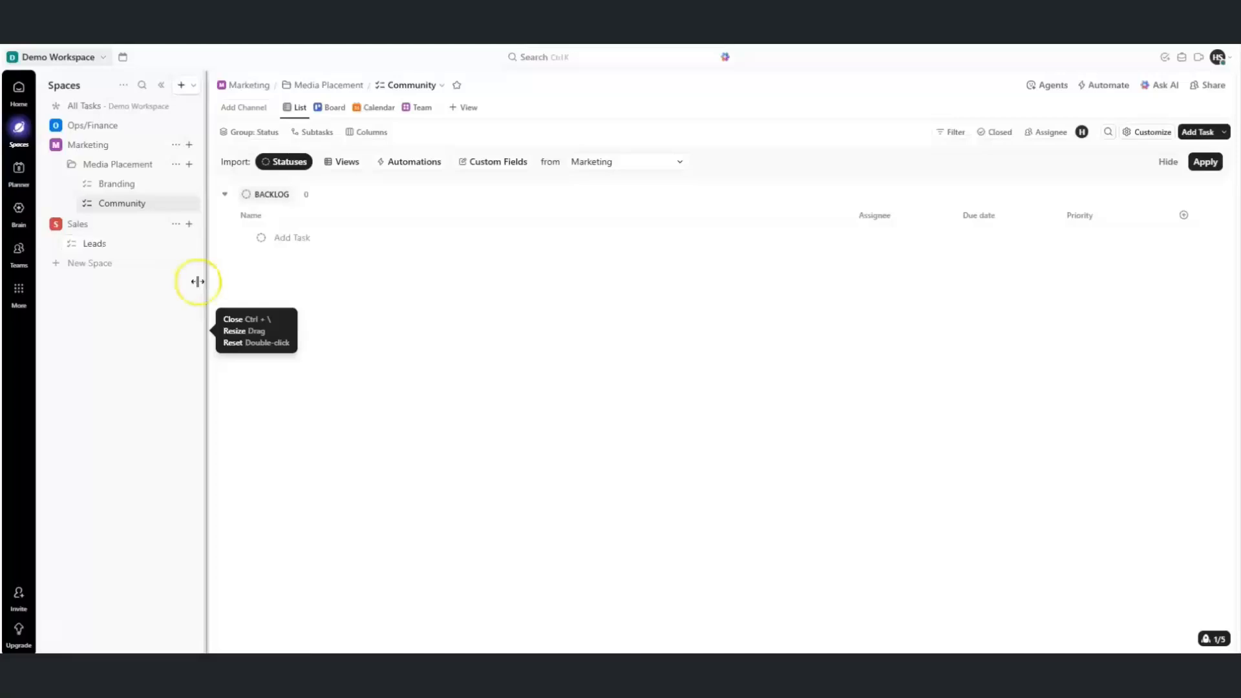
pyautogui.click(190, 225)
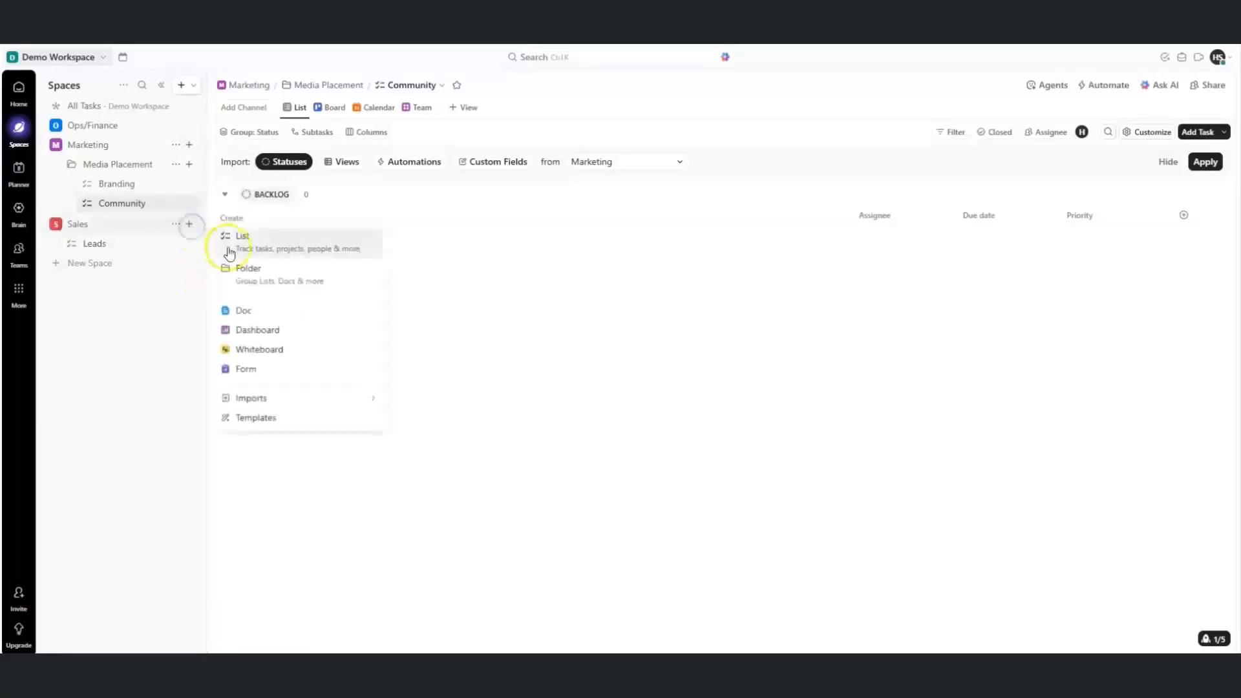
pyautogui.click(238, 237)
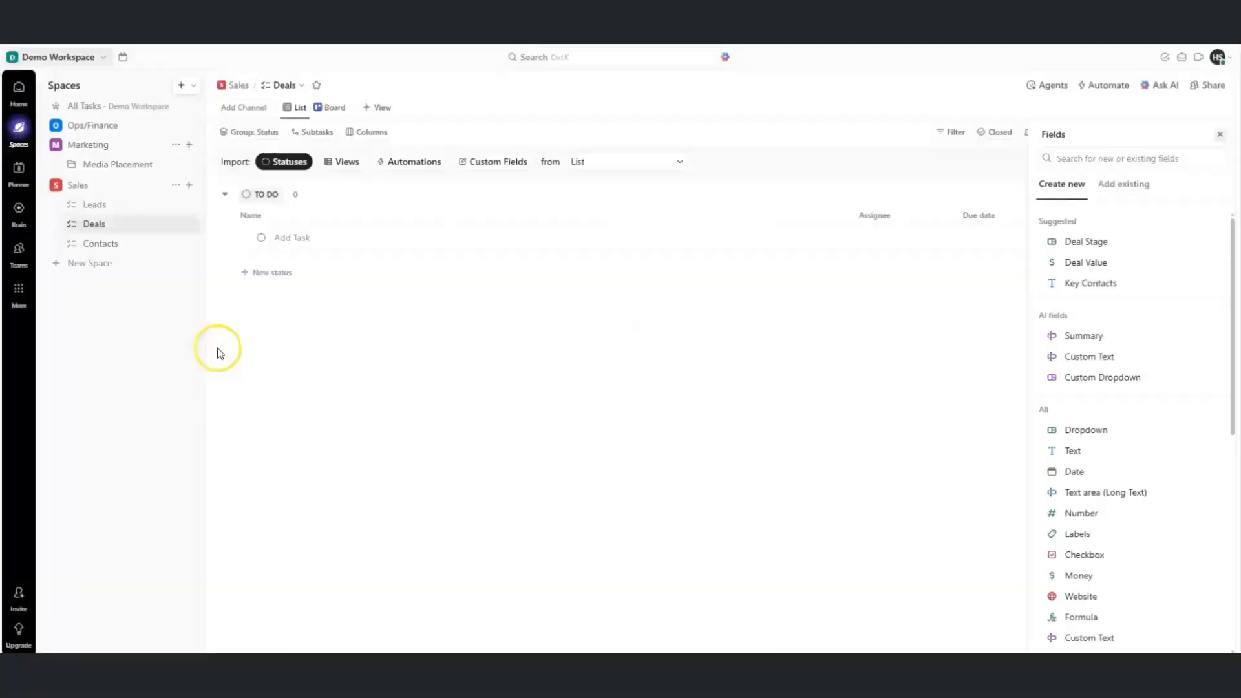
pyautogui.click(104, 243)
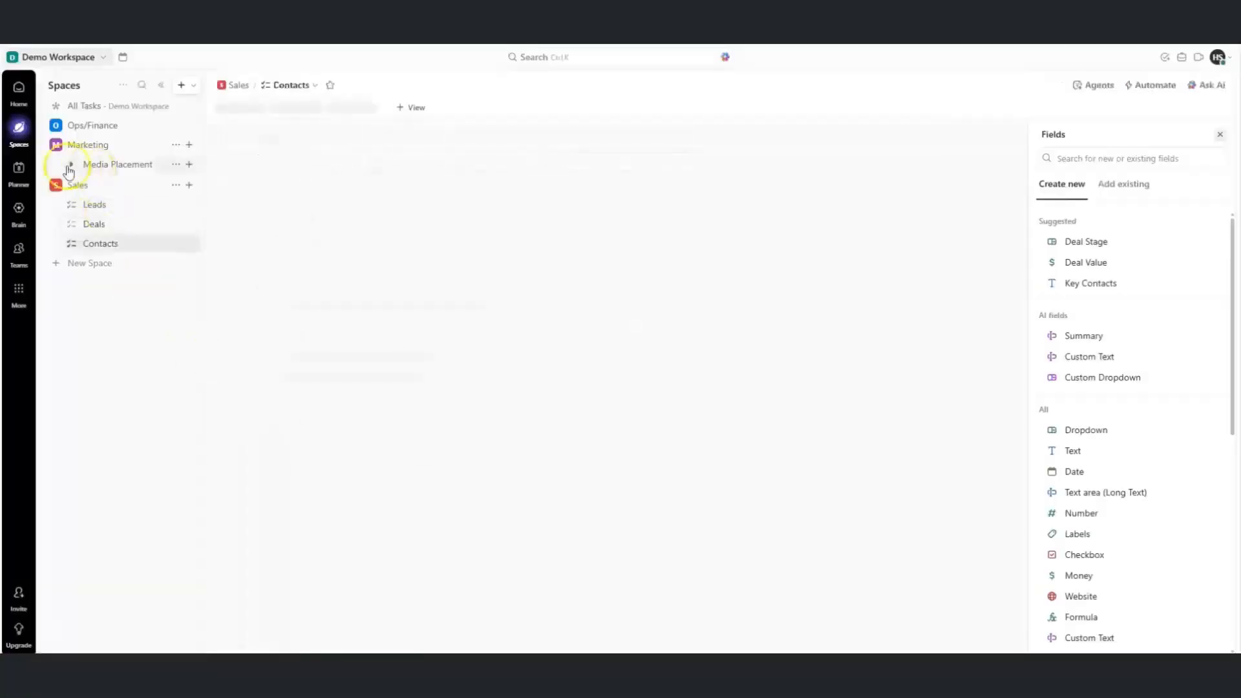
# Expand Marketing, Media Placement, Ops/Finance and Accounts, comparing against the hierarchy diagram
pyautogui.click(55, 150)
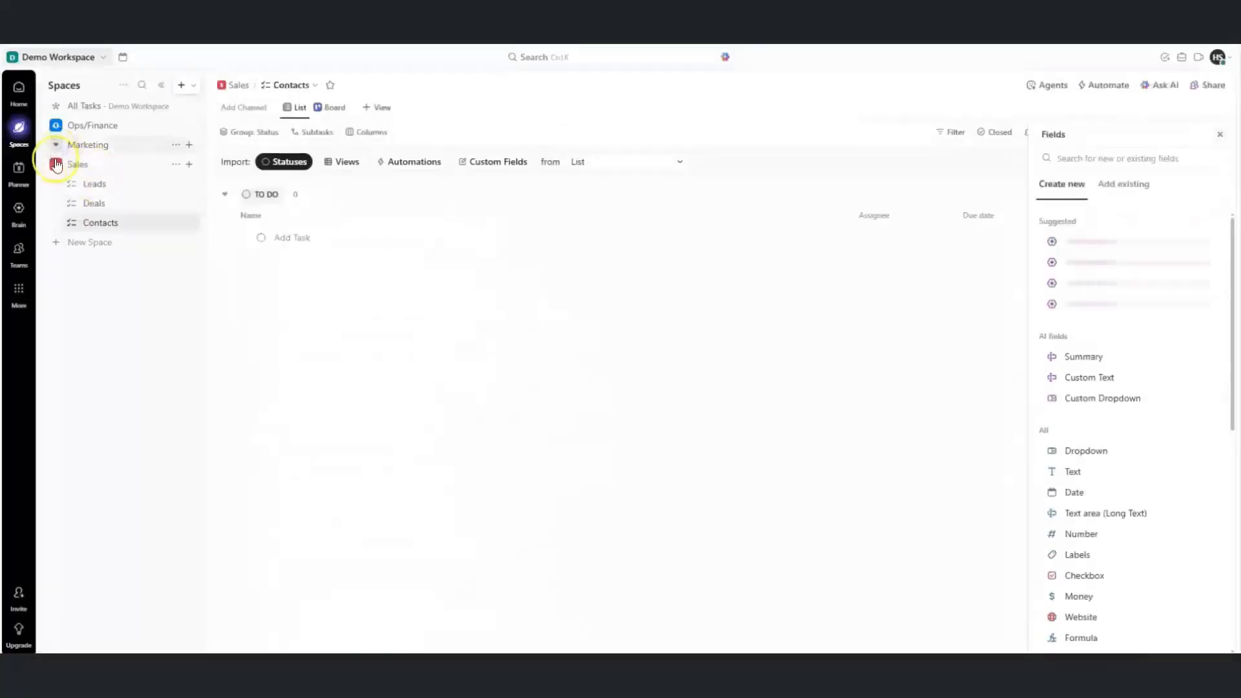
pyautogui.click(58, 146)
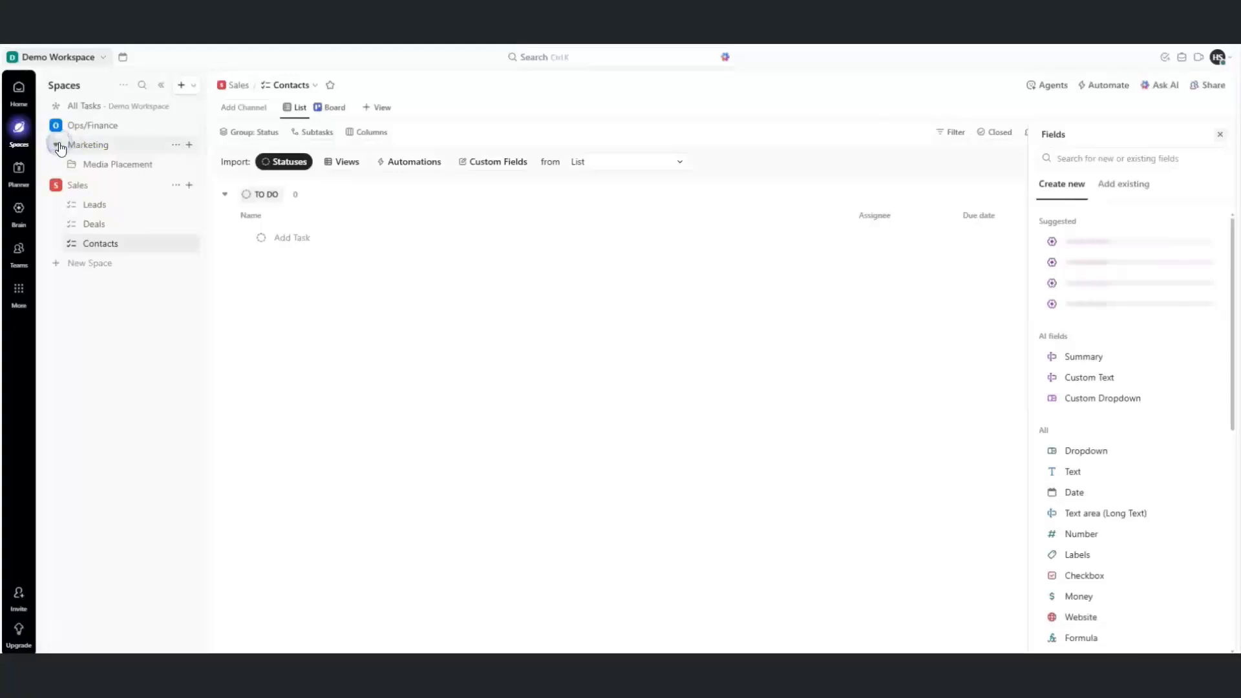
pyautogui.click(69, 167)
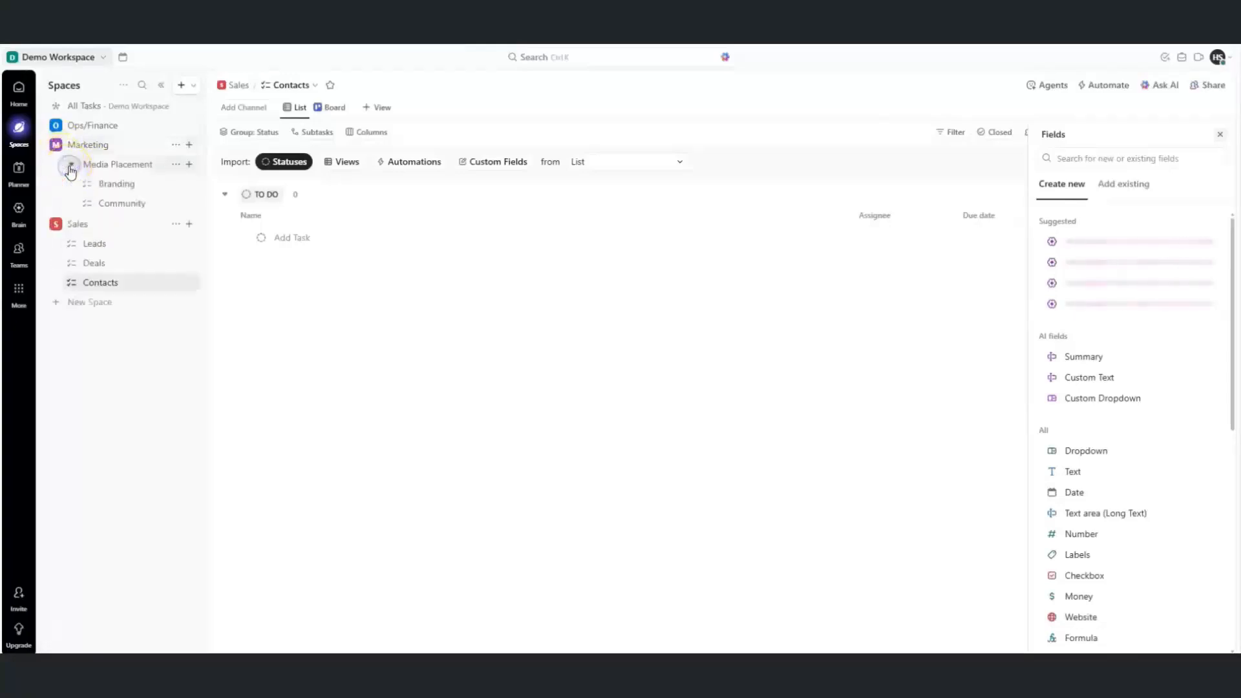
pyautogui.click(59, 126)
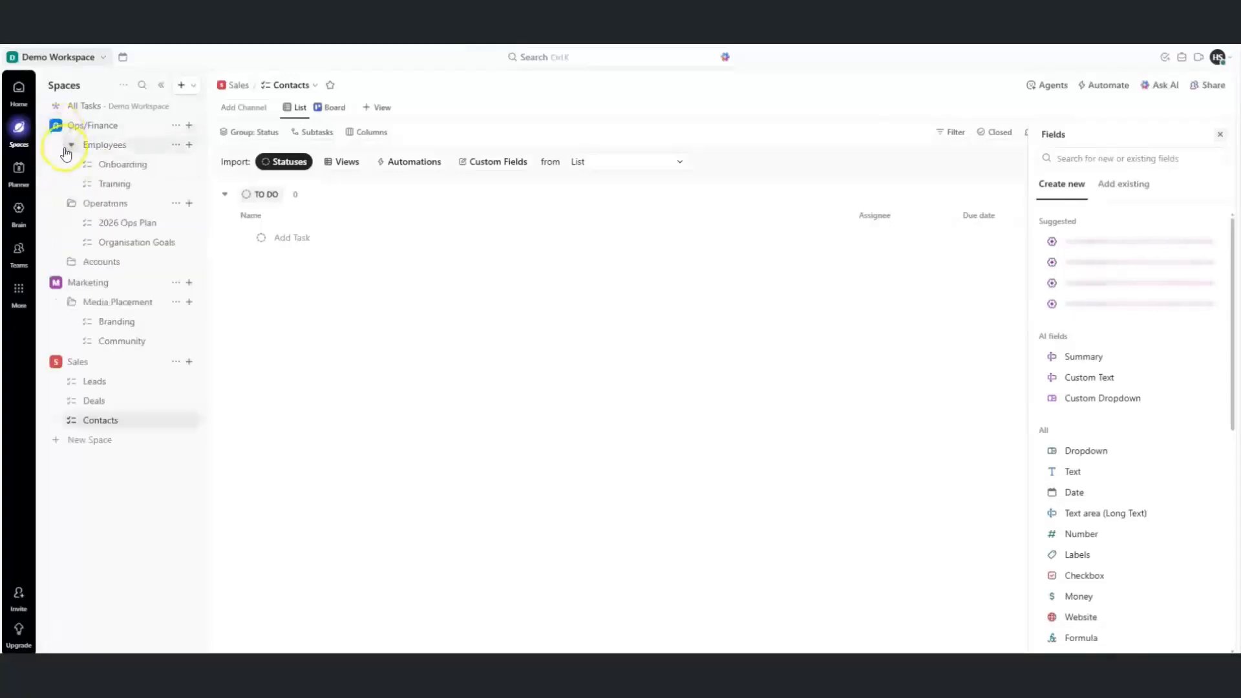
pyautogui.click(68, 262)
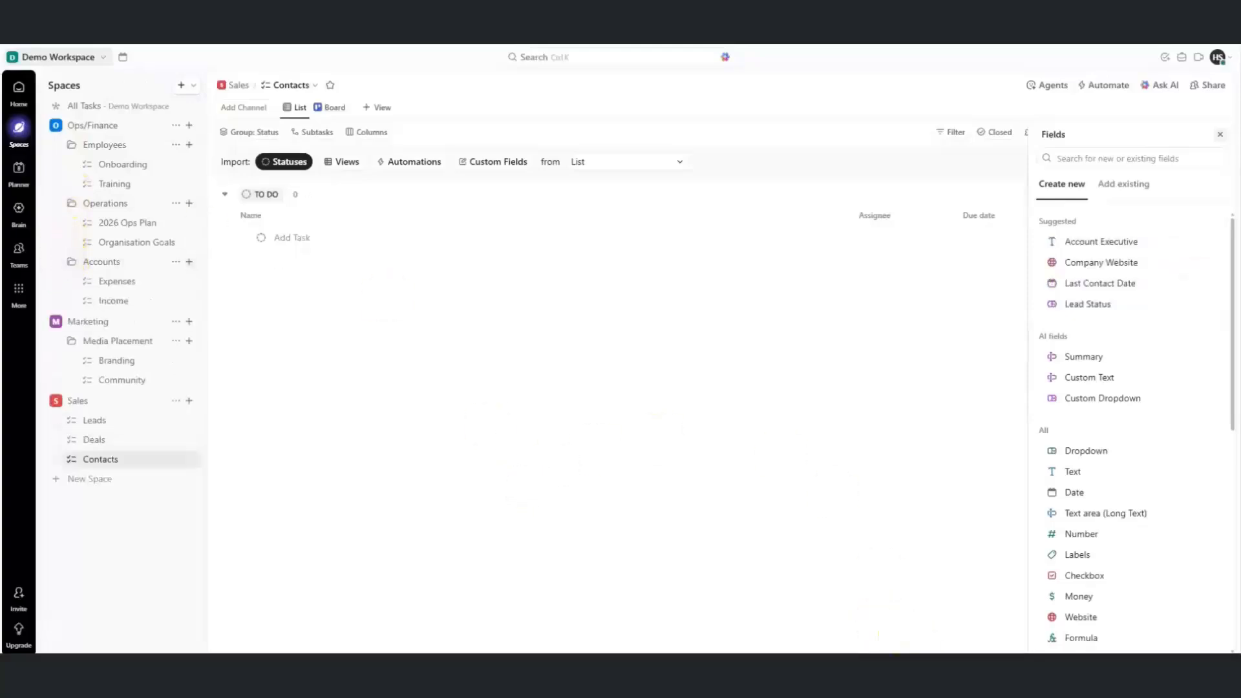
pyautogui.hotkey('alt', 'Tab')
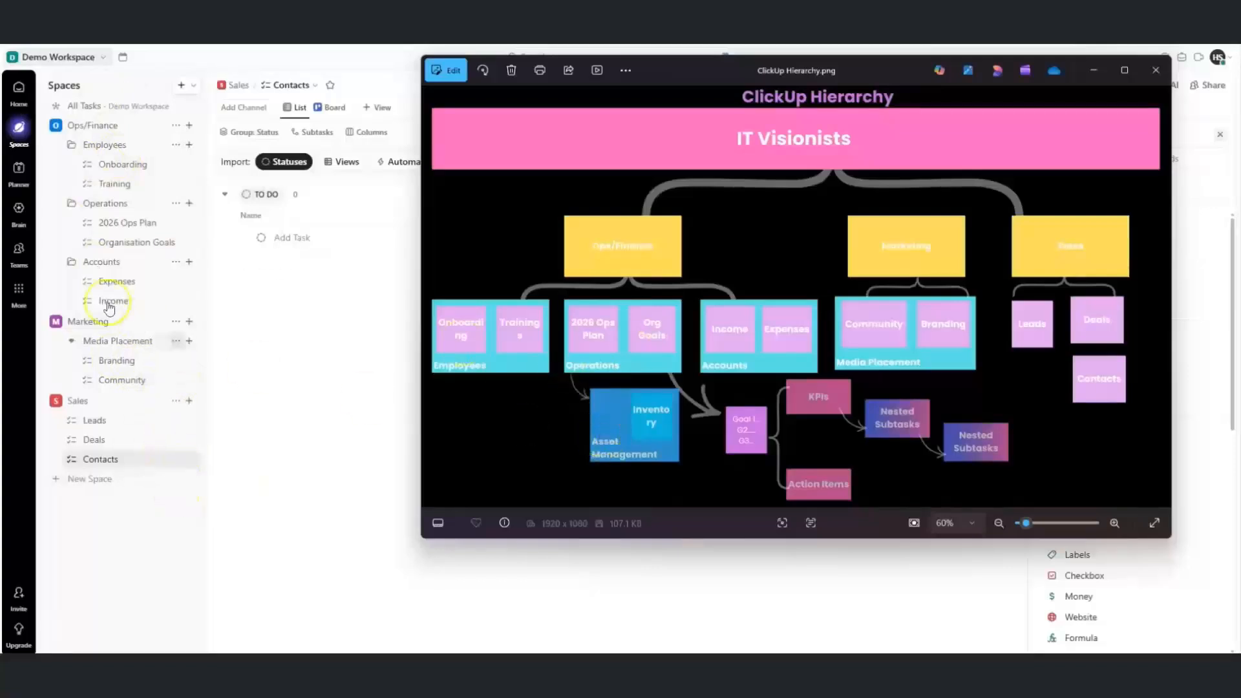
pyautogui.click(186, 263)
pyautogui.click(189, 261)
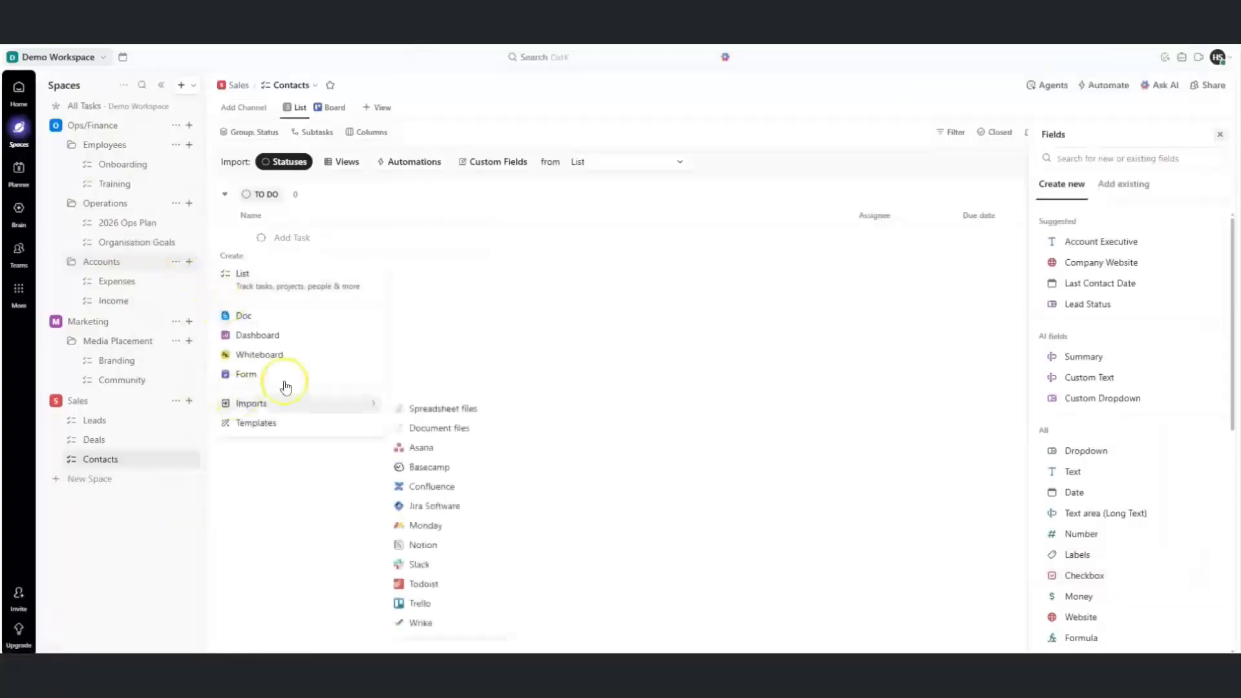
pyautogui.hotkey('alt', 'Tab')
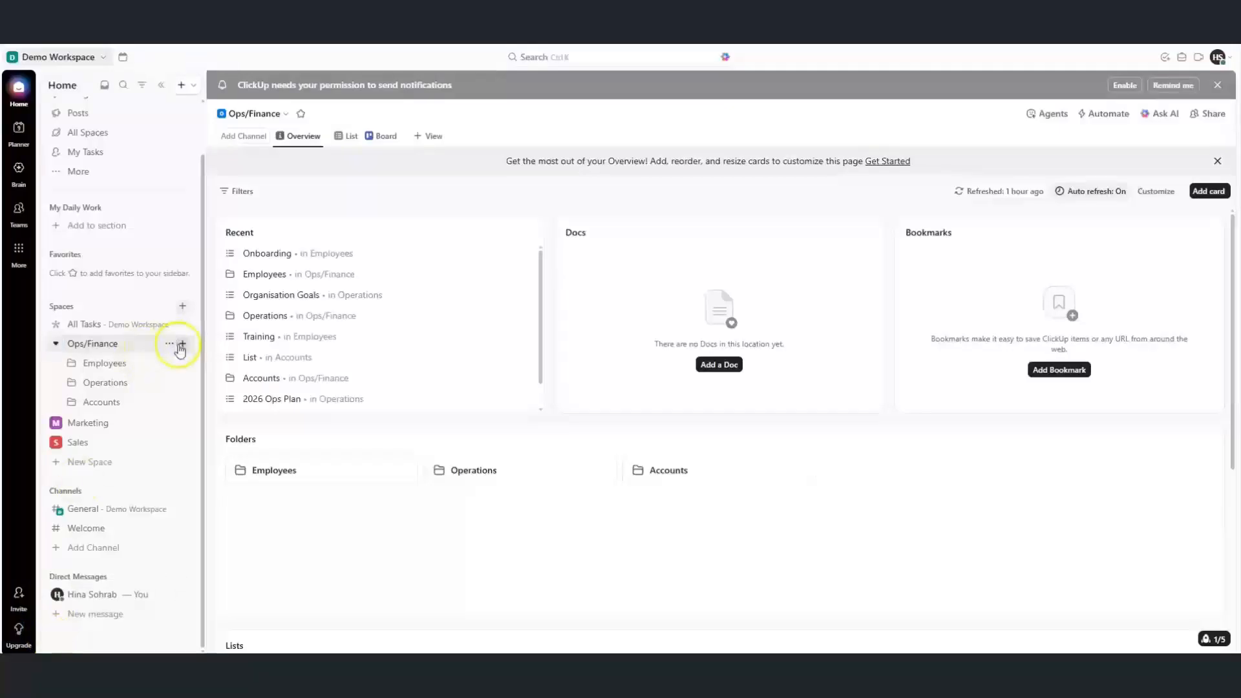
pyautogui.click(178, 345)
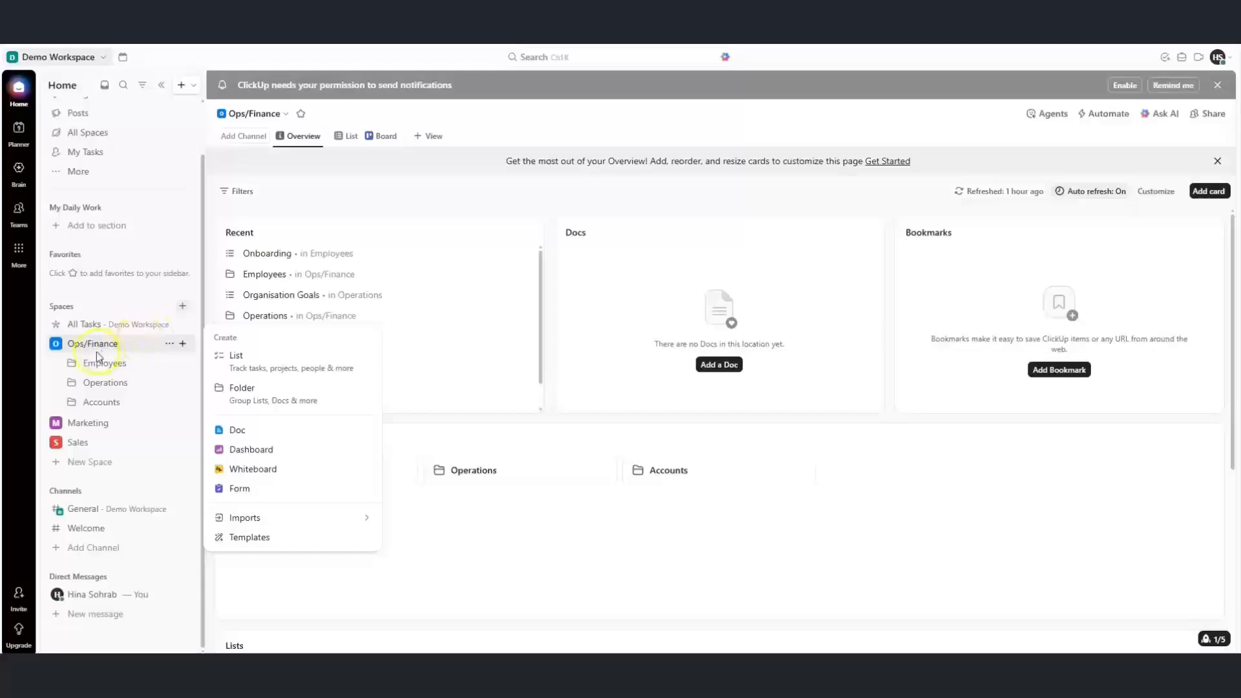
# Create a new doc titled Employee Handbook inside the Employees folder
pyautogui.click(70, 368)
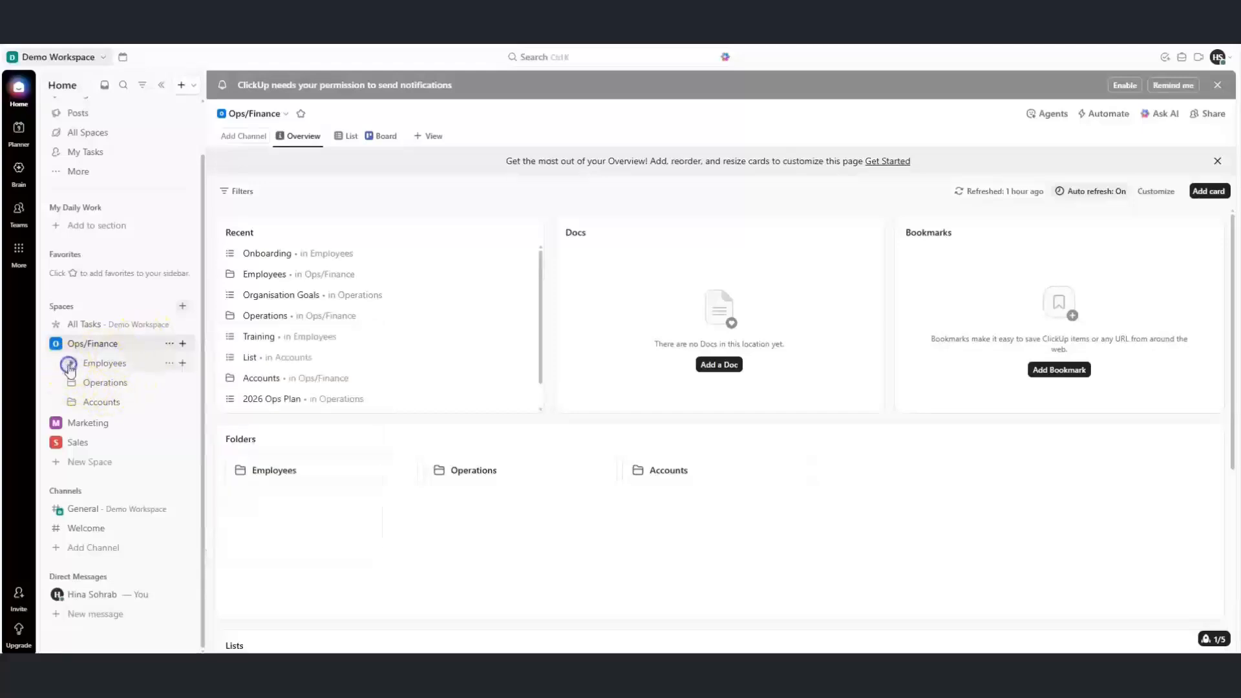
pyautogui.click(70, 368)
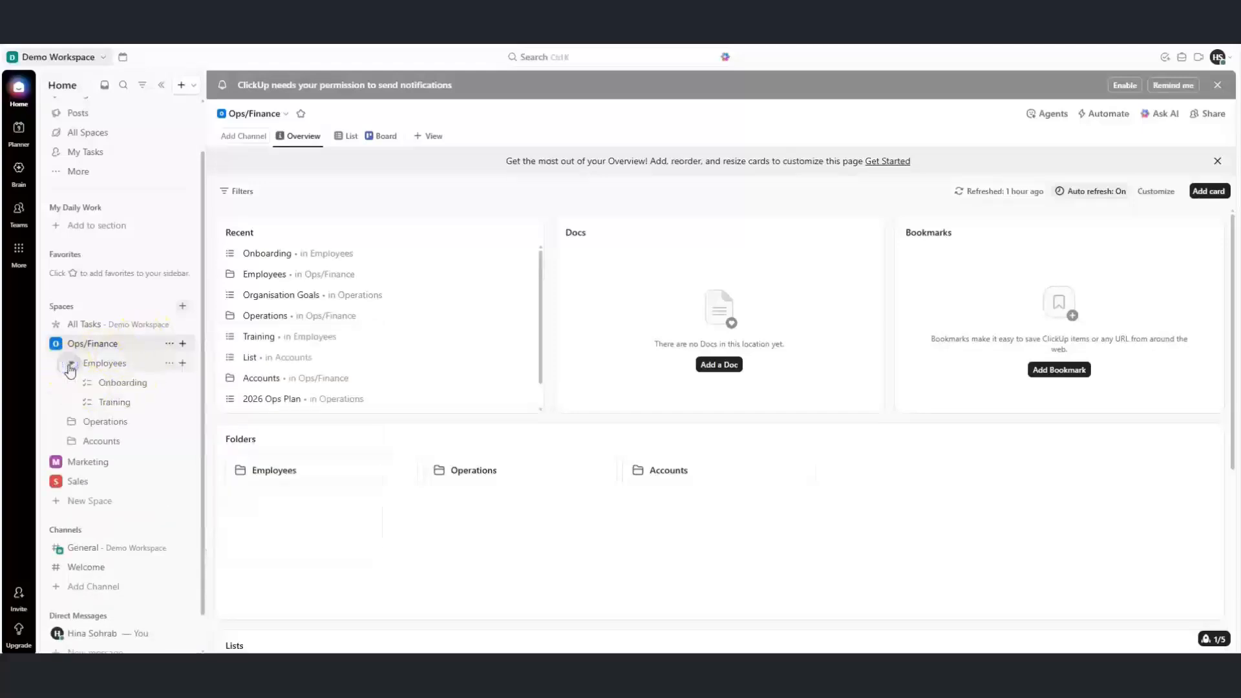
pyautogui.click(184, 365)
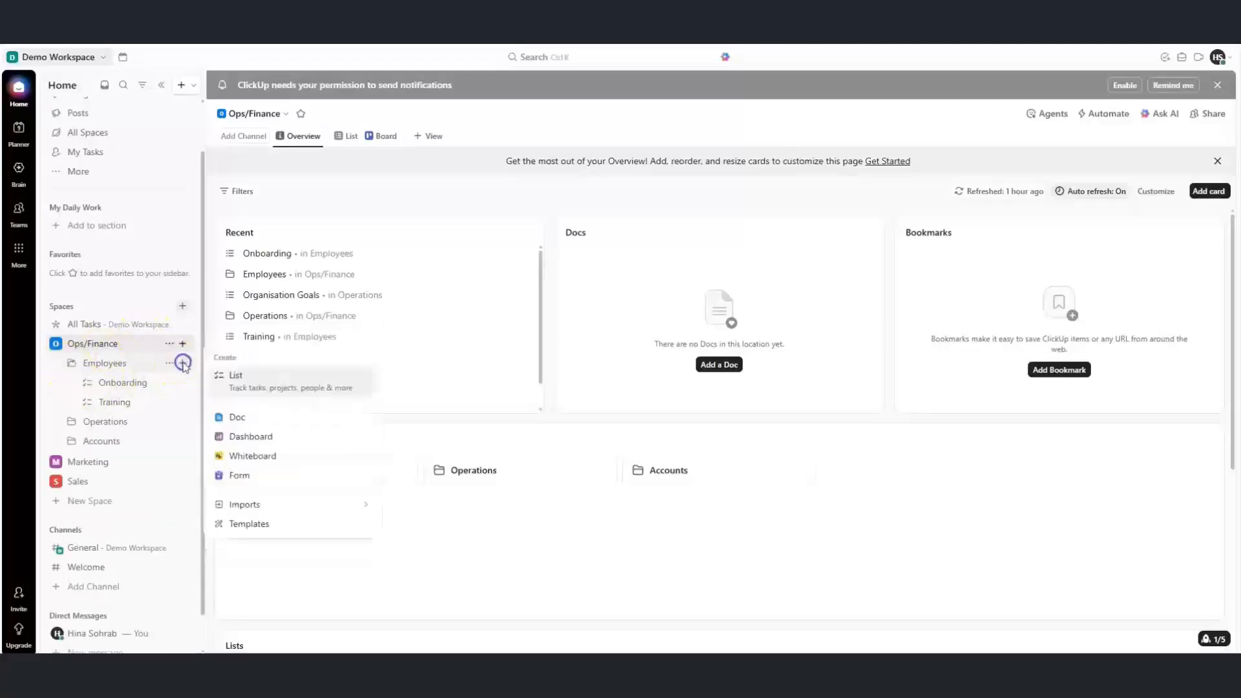
pyautogui.click(240, 418)
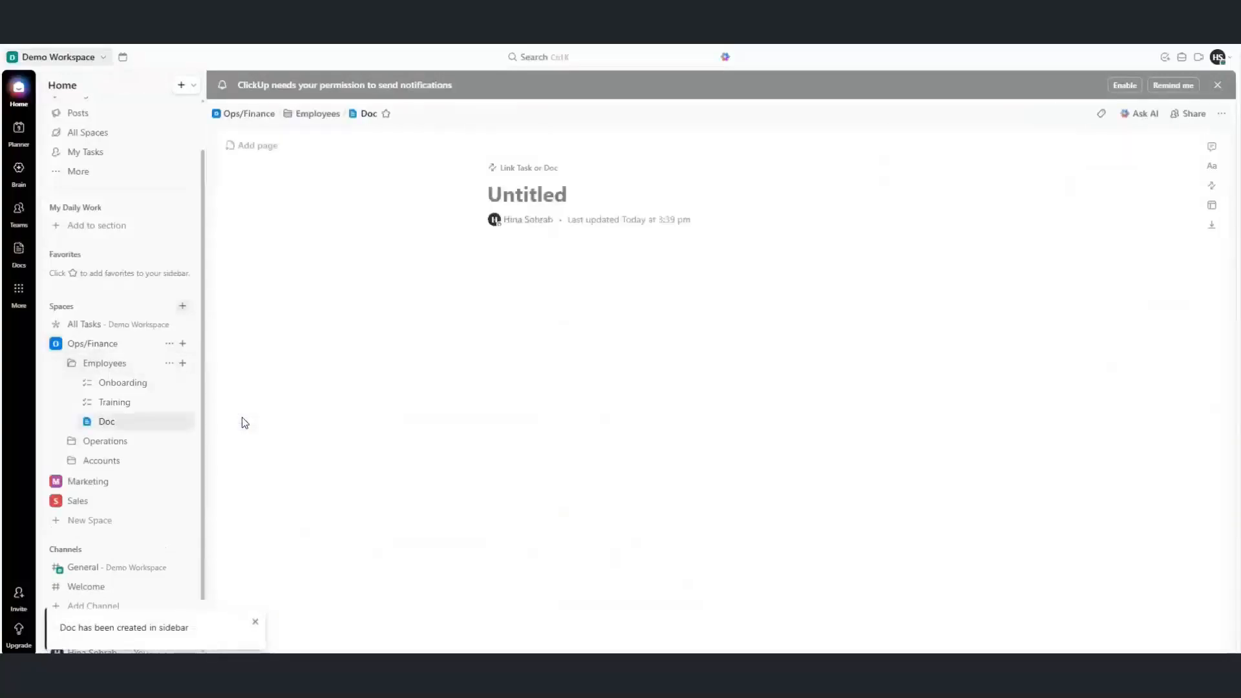
pyautogui.write('loyee Handbook')
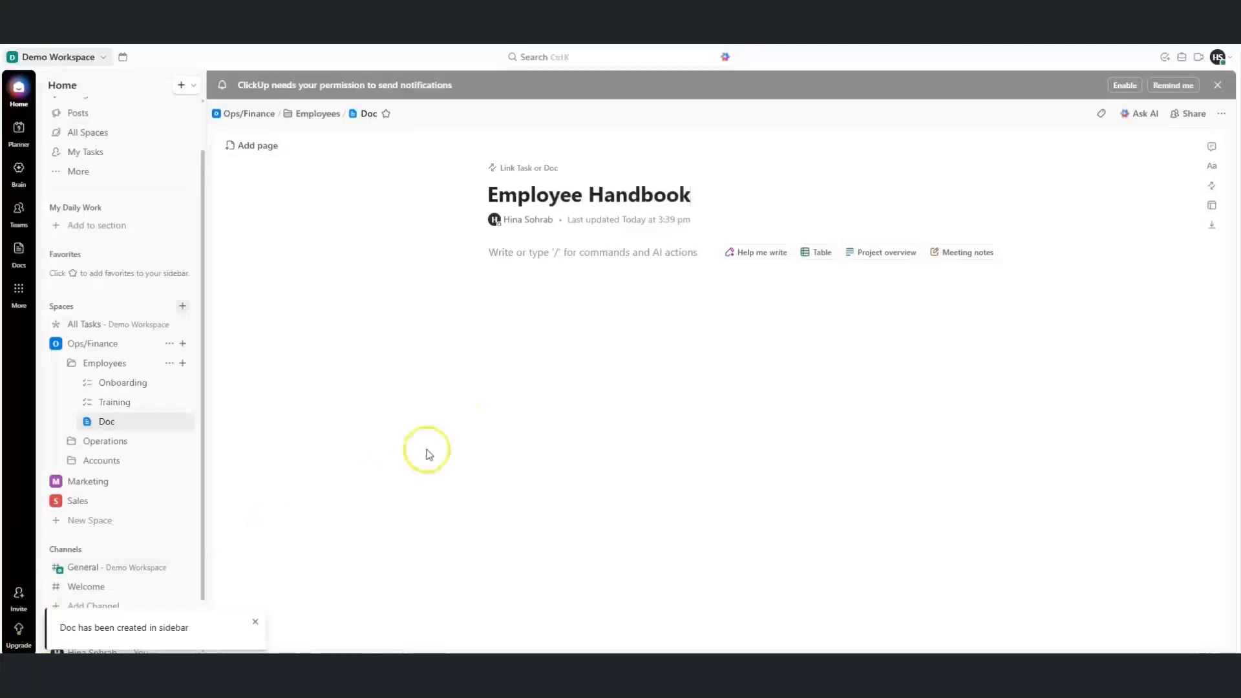
pyautogui.click(536, 298)
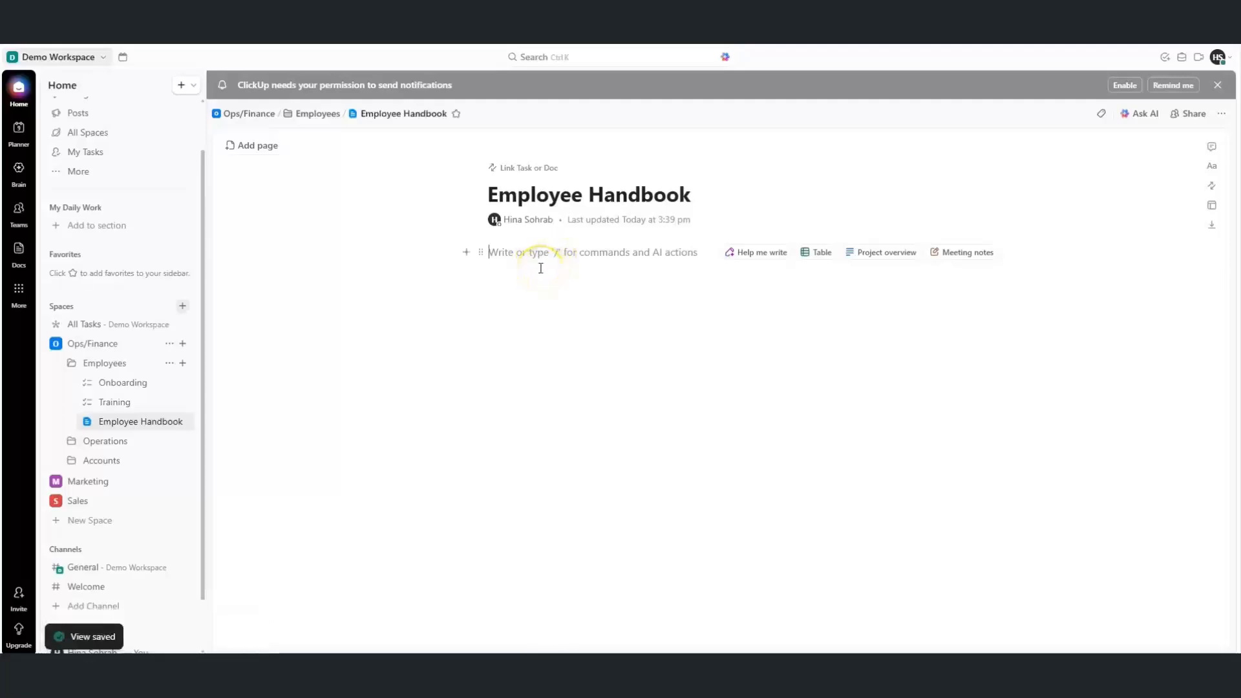
# Paste the handbook text (welcome, table of contents, ten sections) into the doc
pyautogui.write('/')
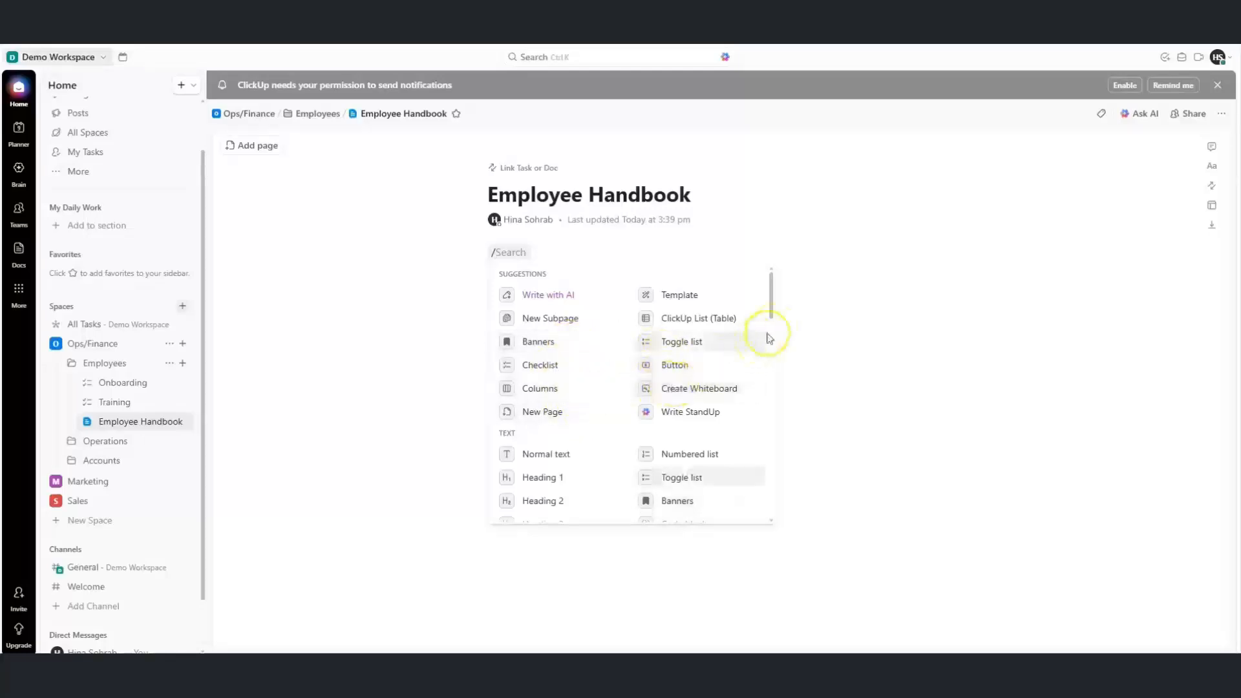
pyautogui.moveTo(773, 308)
pyautogui.mouseDown()
pyautogui.moveTo(773, 433)
pyautogui.moveTo(767, 305)
pyautogui.mouseUp()
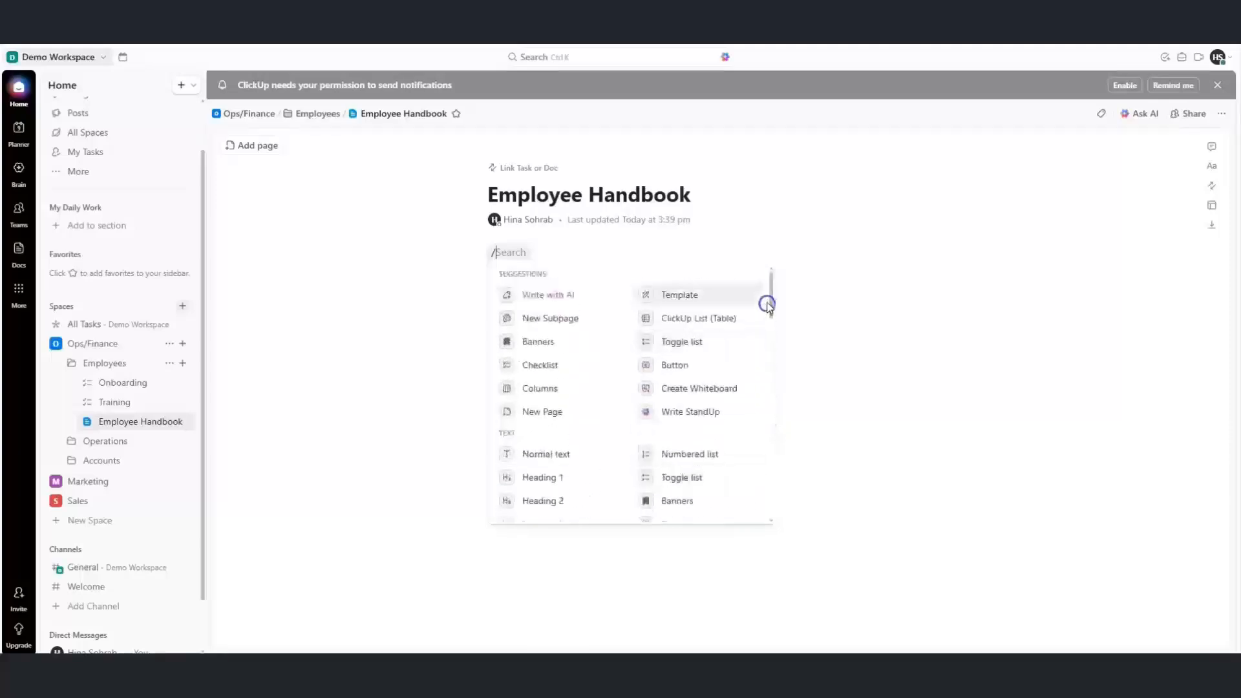
pyautogui.click(503, 256)
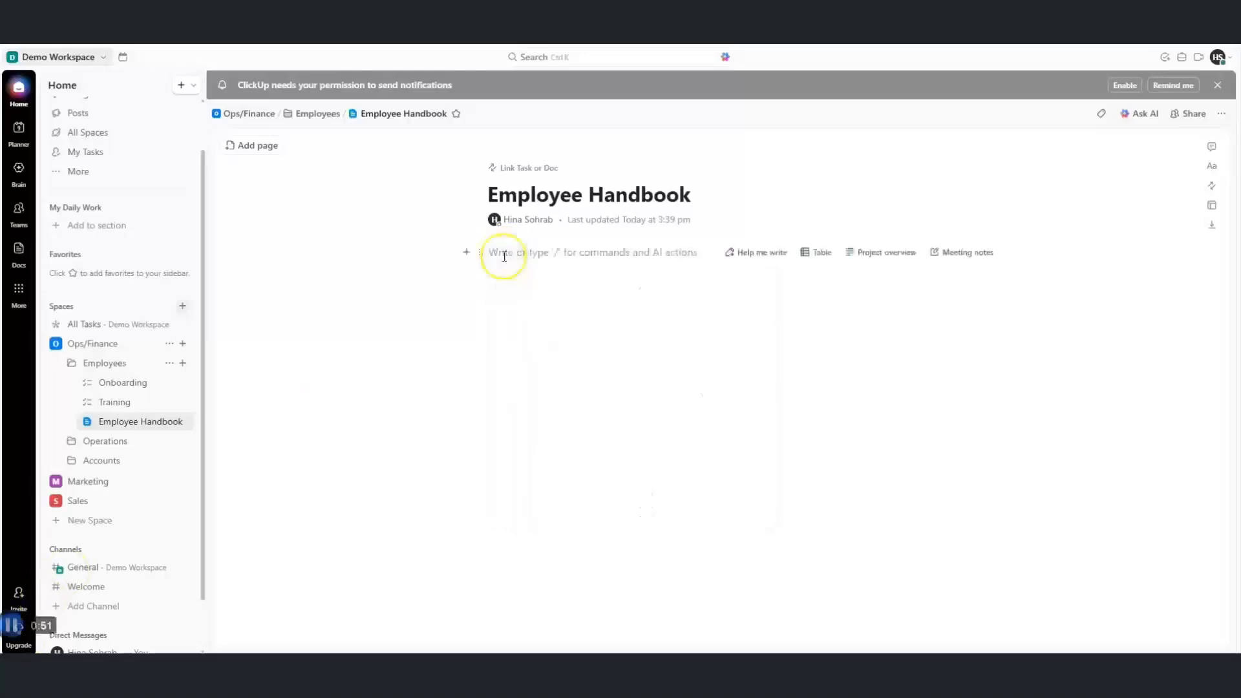
pyautogui.hotkey('ctrl', 'v')
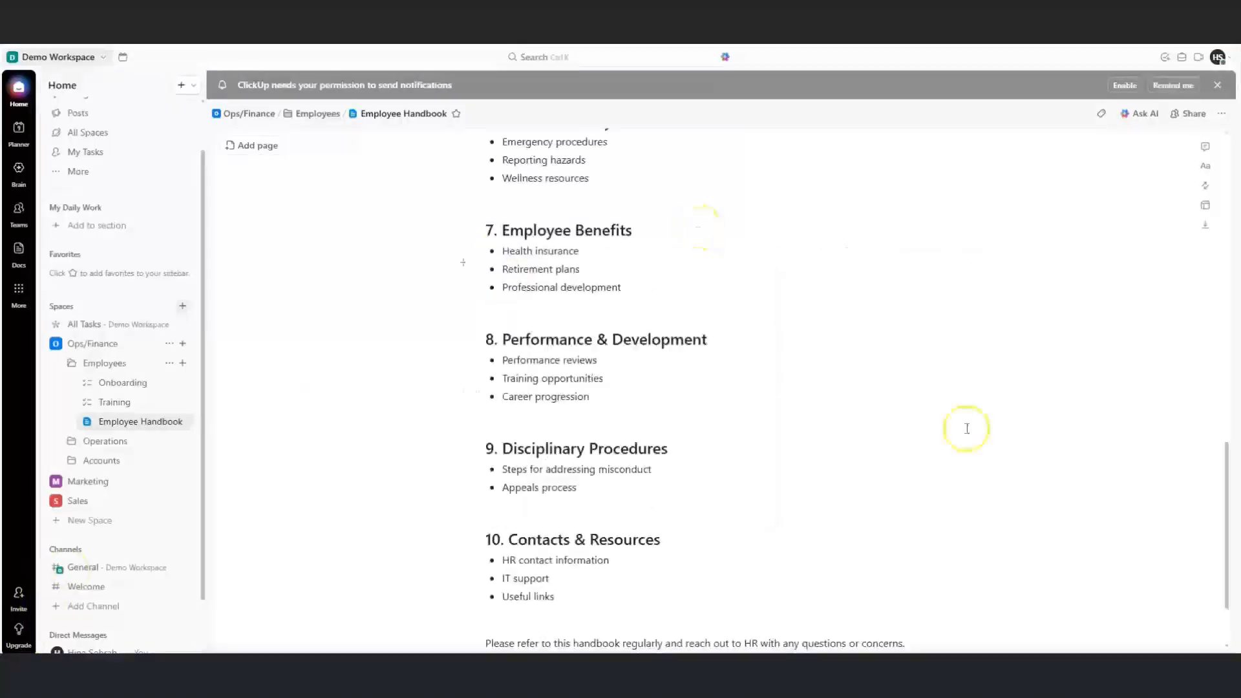
pyautogui.moveTo(1224, 464); pyautogui.dragTo(1205, 133)
pyautogui.click(658, 285)
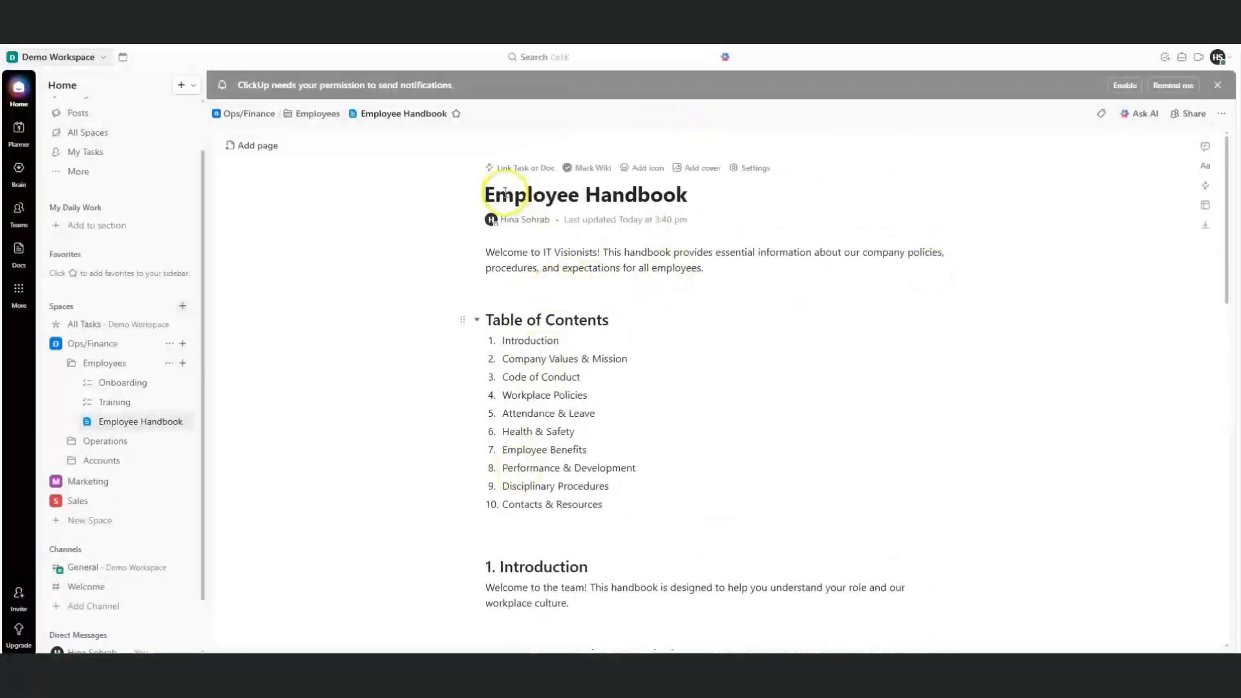
# Set the blue-pink gradient as the handbook's cover, then bring up Page Styles settings
pyautogui.click(696, 170)
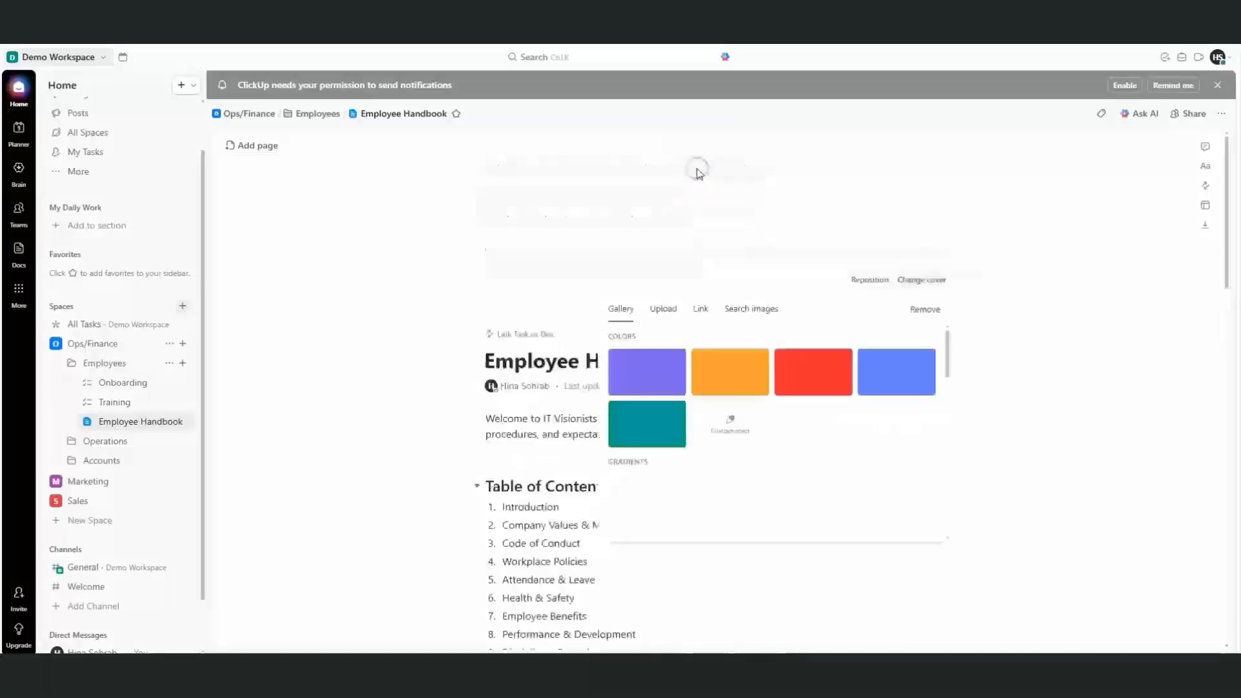
pyautogui.click(770, 482)
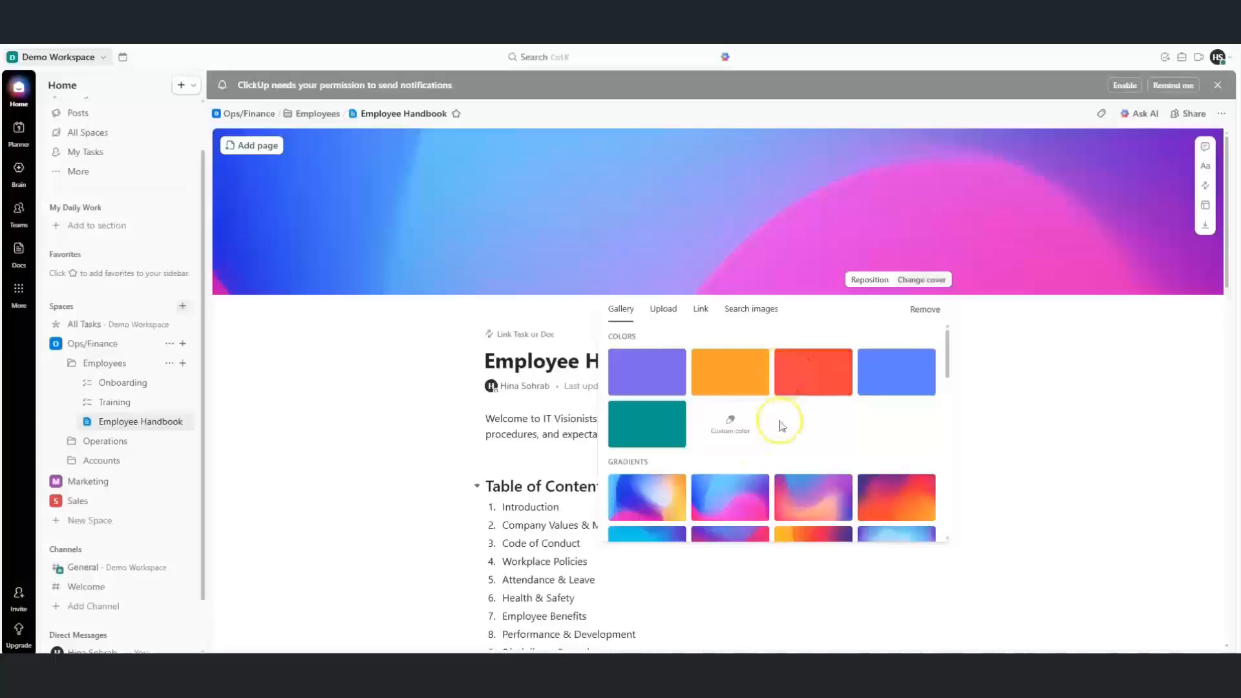
pyautogui.click(744, 493)
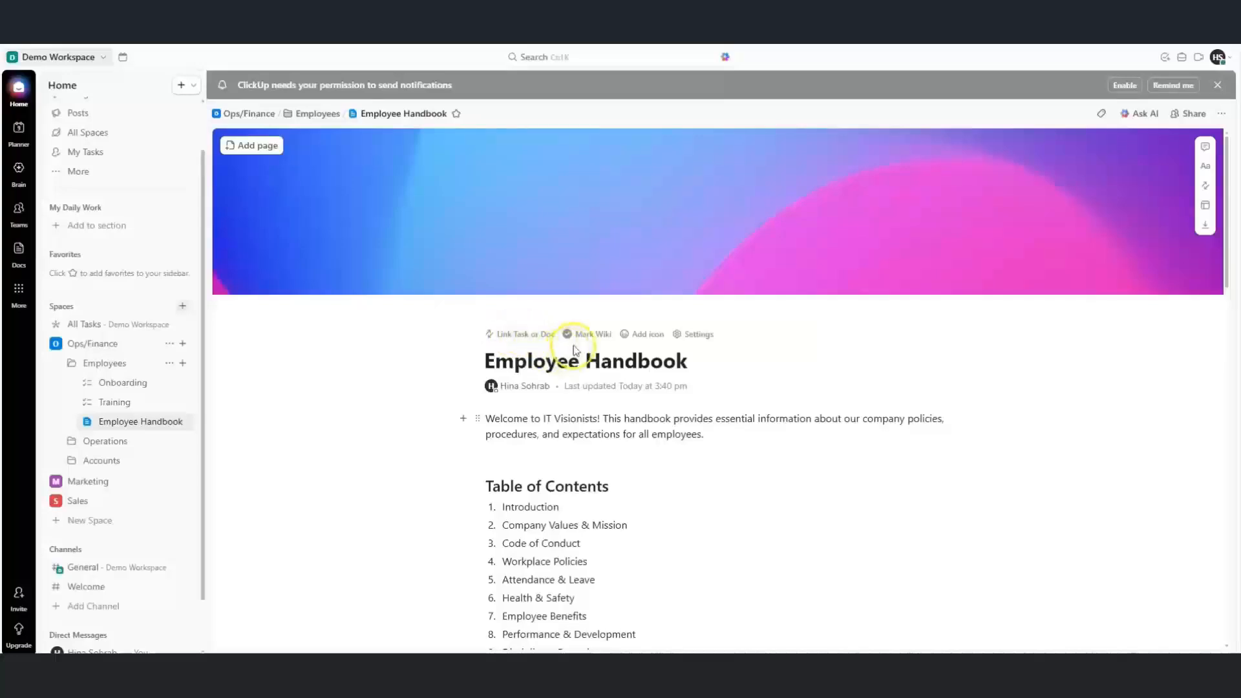
pyautogui.click(698, 336)
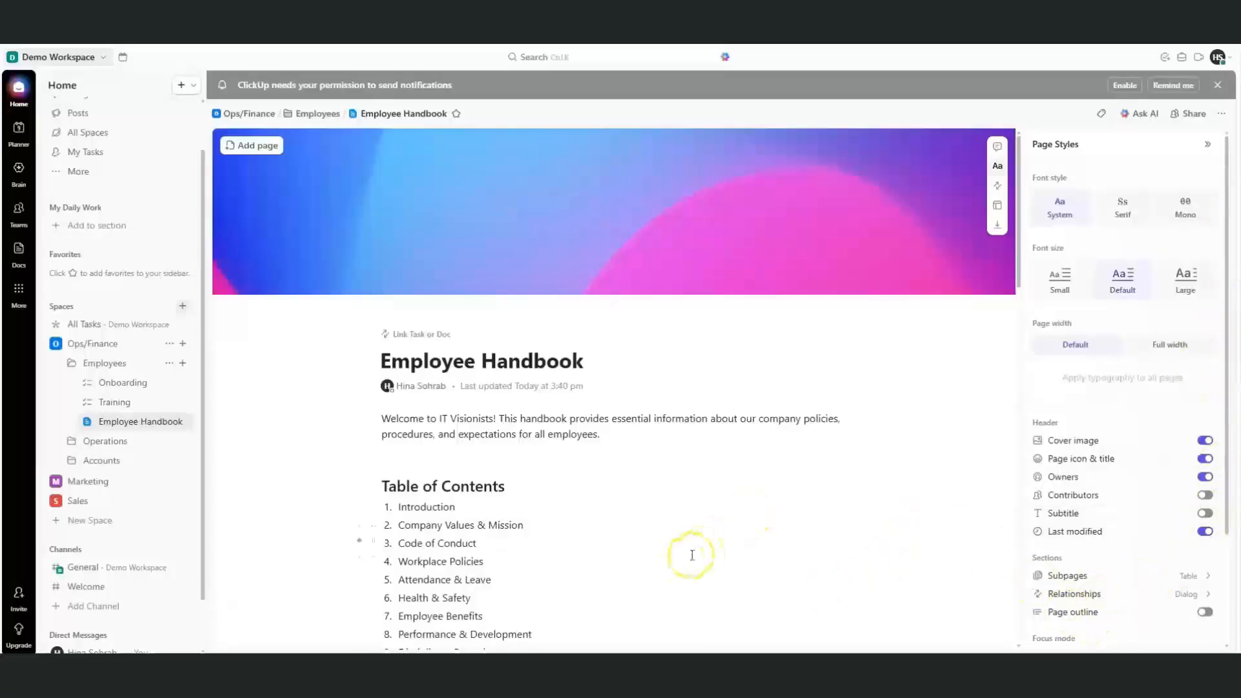
# Create a new dashboard in the Employees folder and open it
pyautogui.click(183, 365)
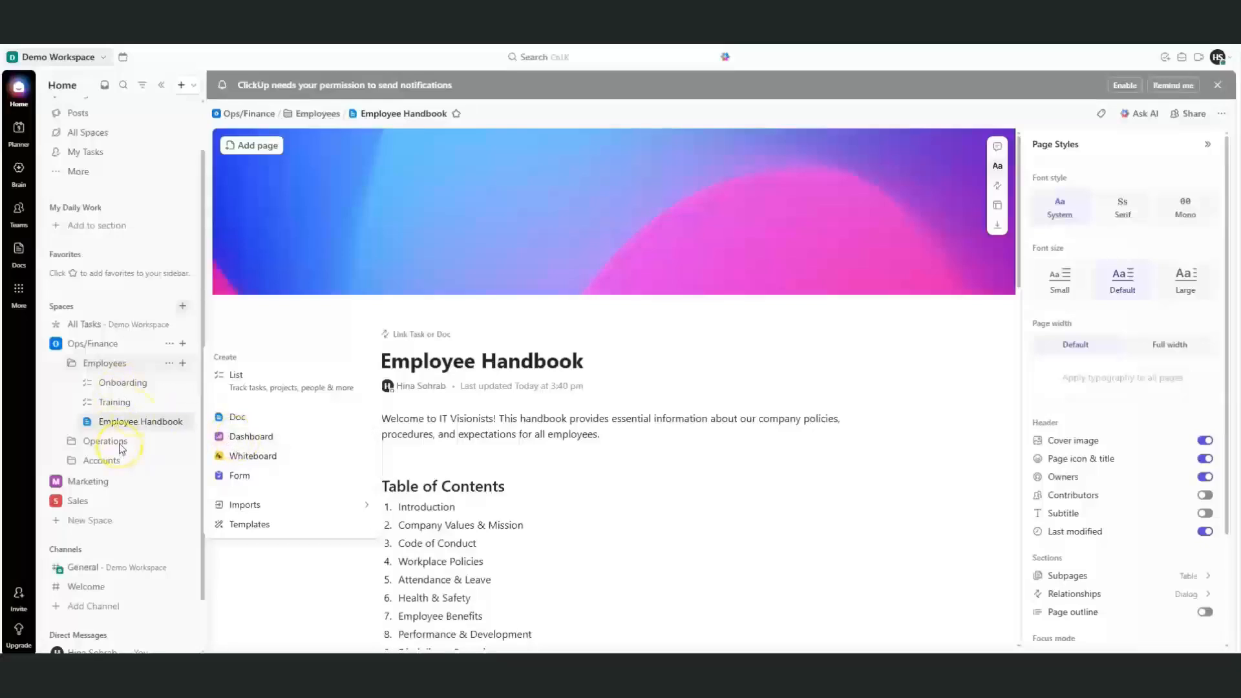
pyautogui.click(237, 439)
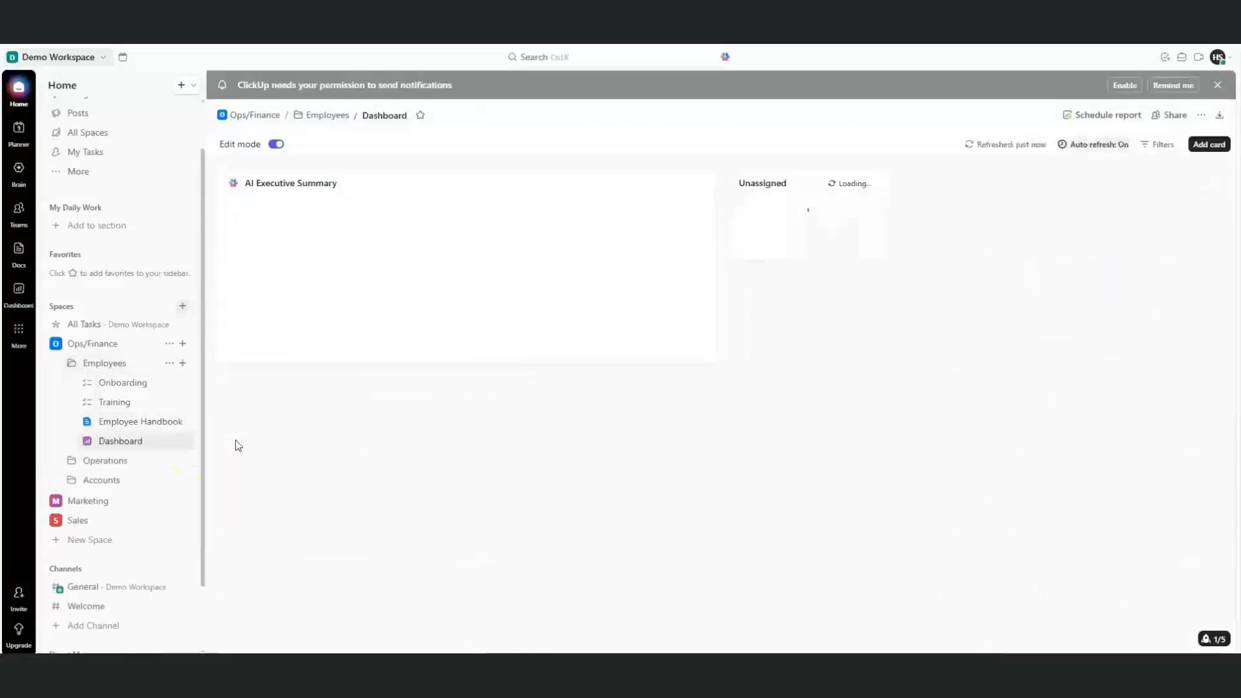
pyautogui.click(132, 444)
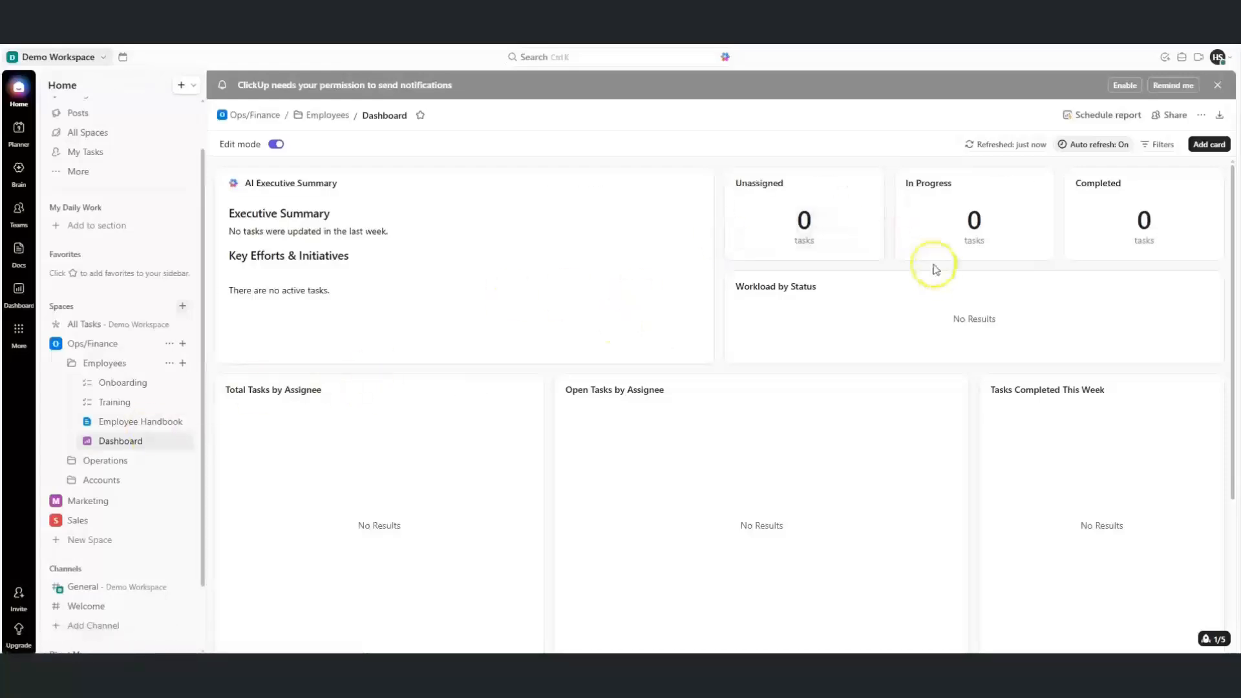
# Verify the Completed card's data source is Employees under Ops/Finance, then close its settings
pyautogui.moveTo(1177, 207)
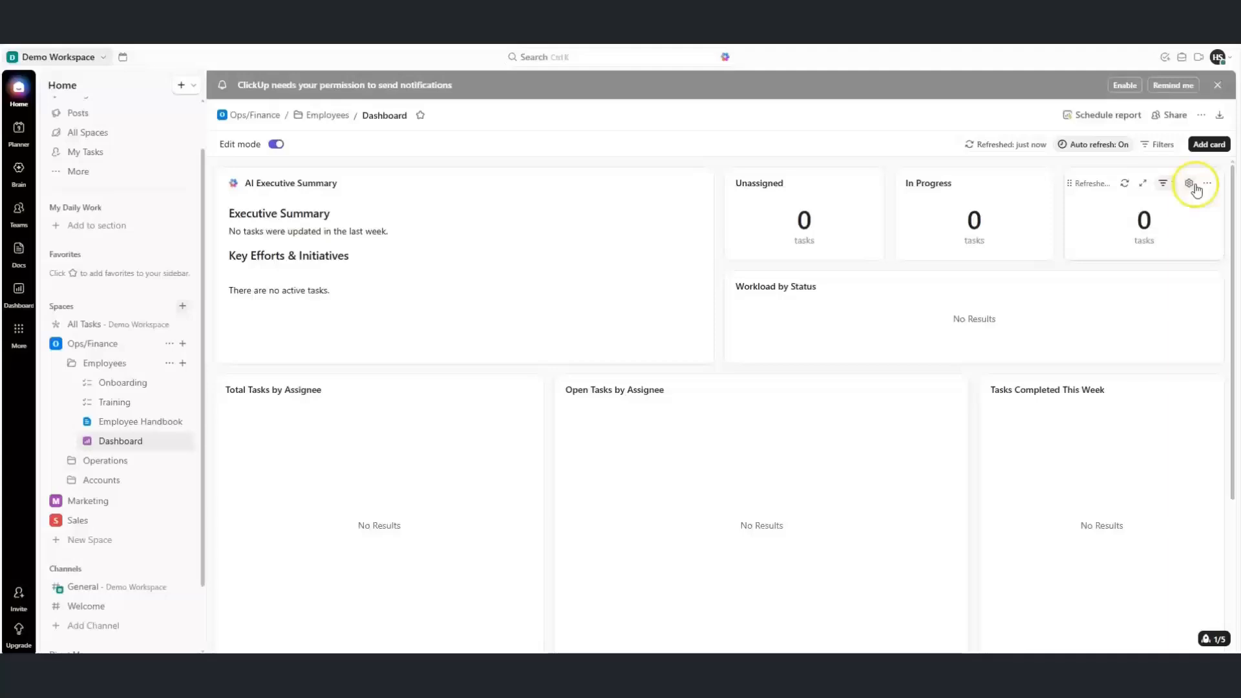
pyautogui.click(1192, 184)
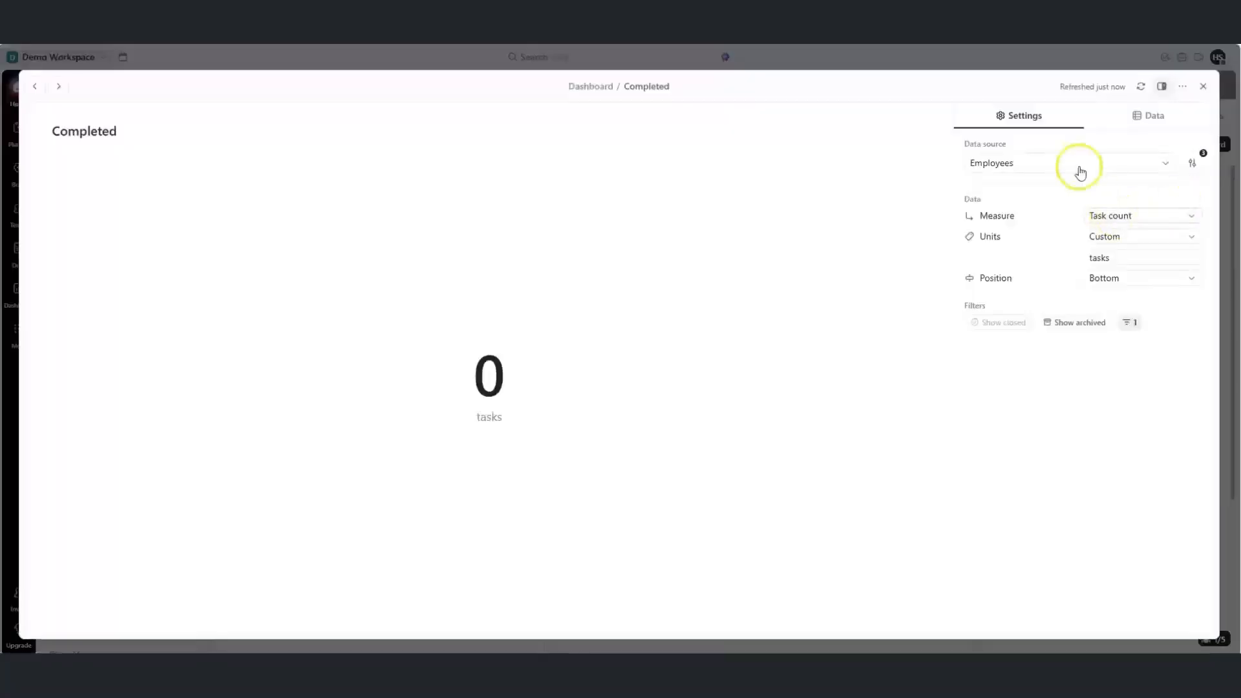
pyautogui.click(1035, 165)
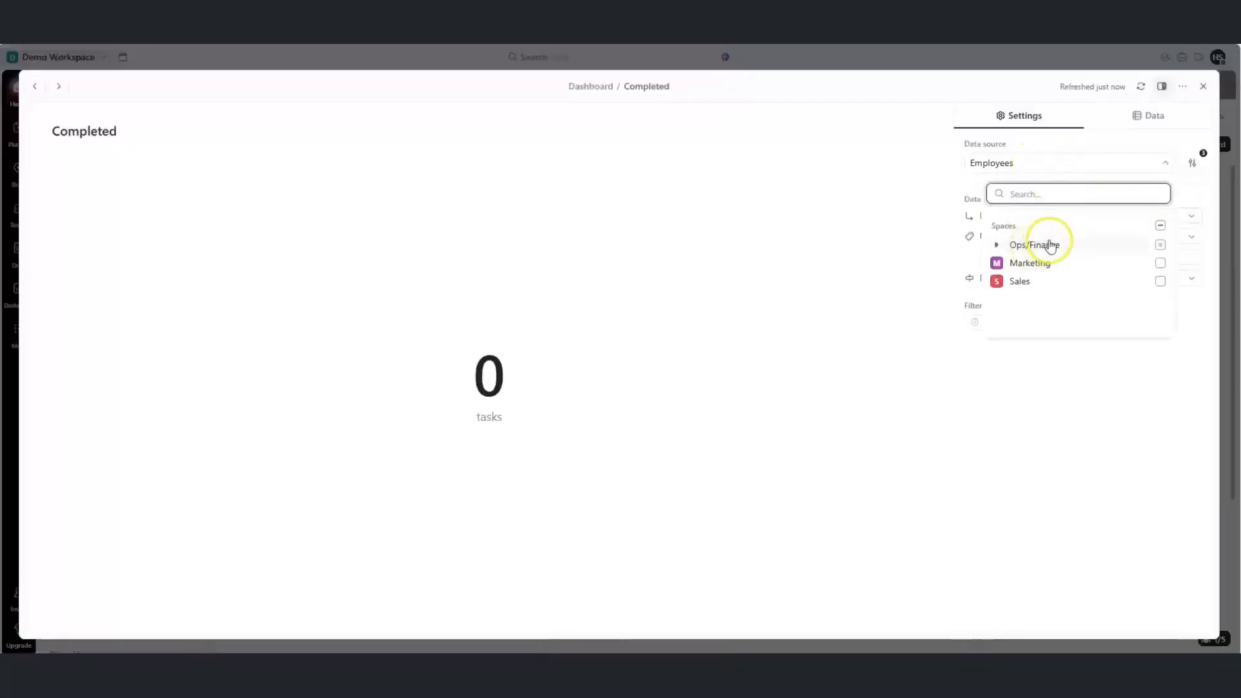
pyautogui.click(996, 246)
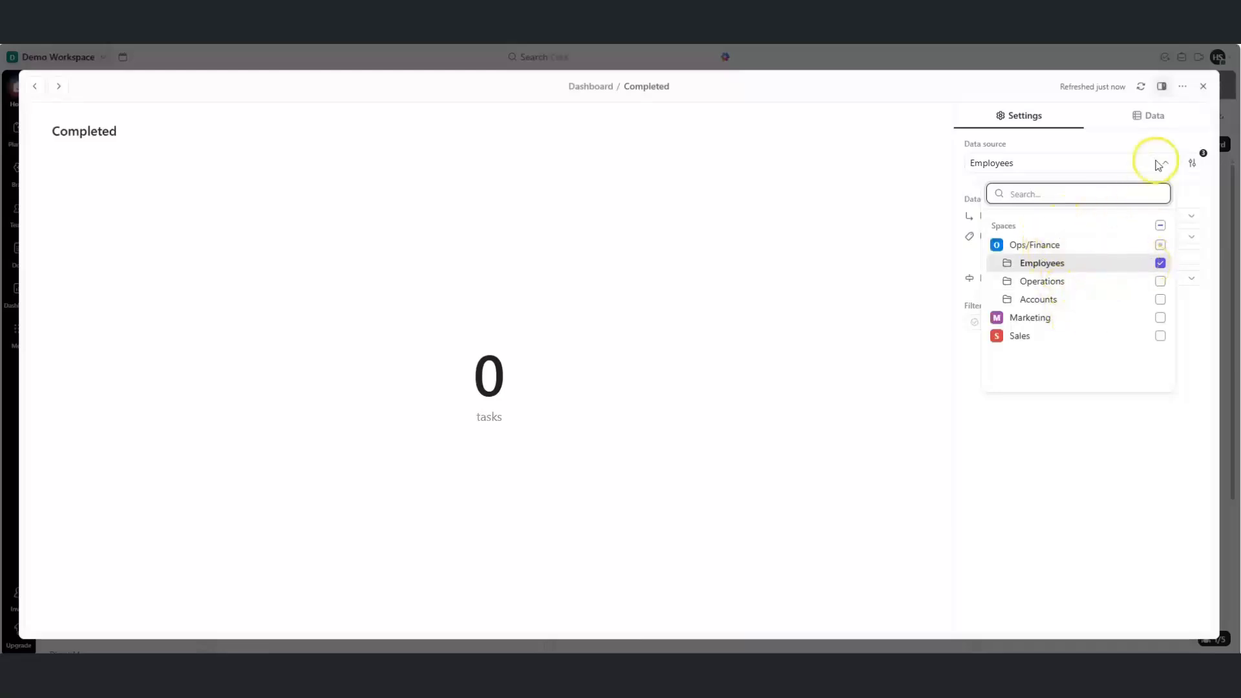
pyautogui.press('Escape')
pyautogui.click(1203, 88)
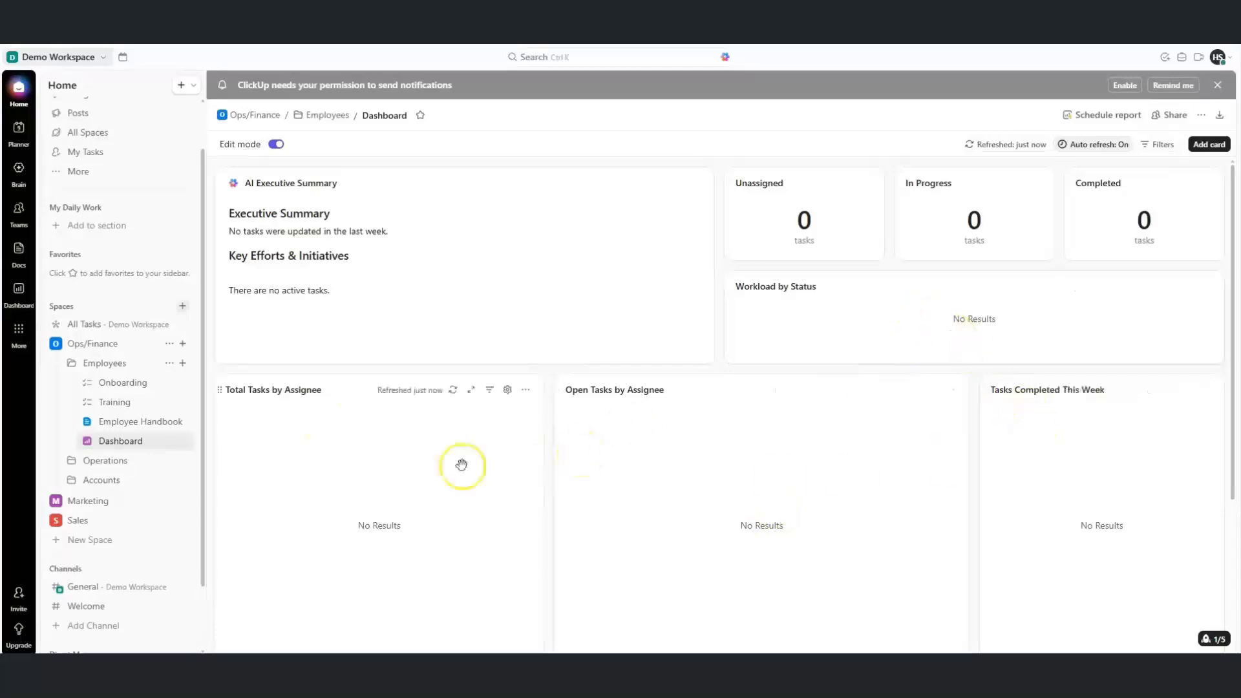
# Rename the new dashboard to Employee Dashboard
pyautogui.click(181, 441)
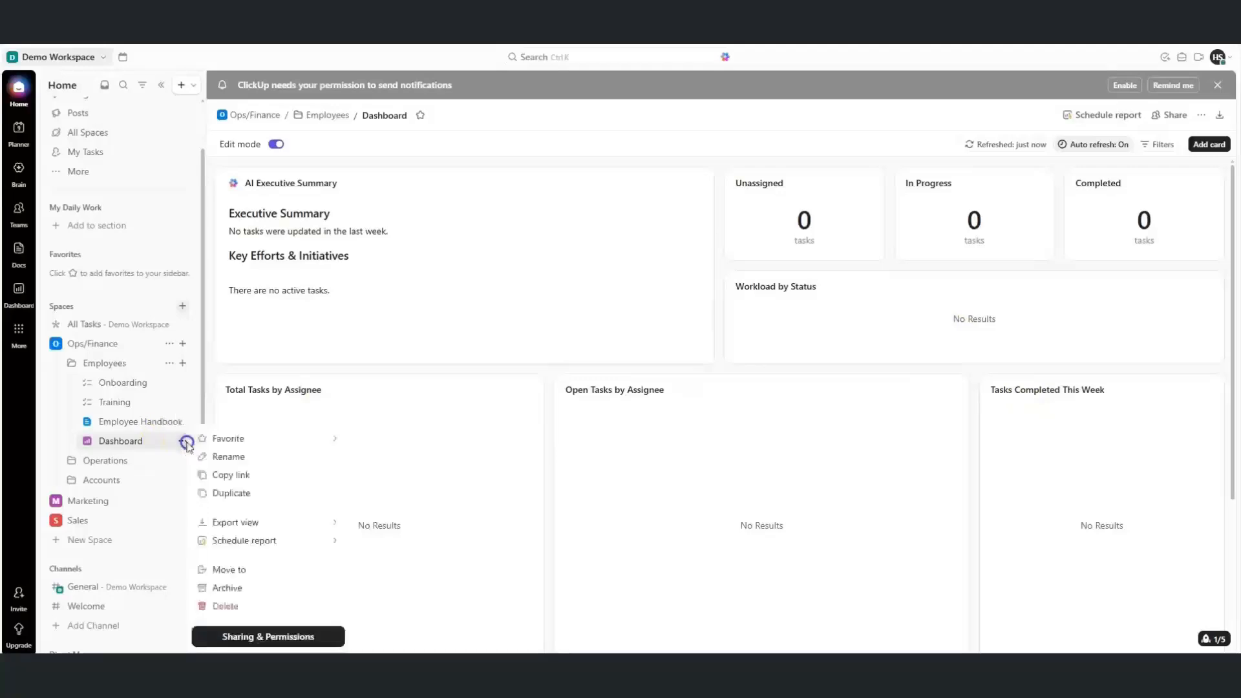
pyautogui.click(218, 456)
pyautogui.click(109, 440)
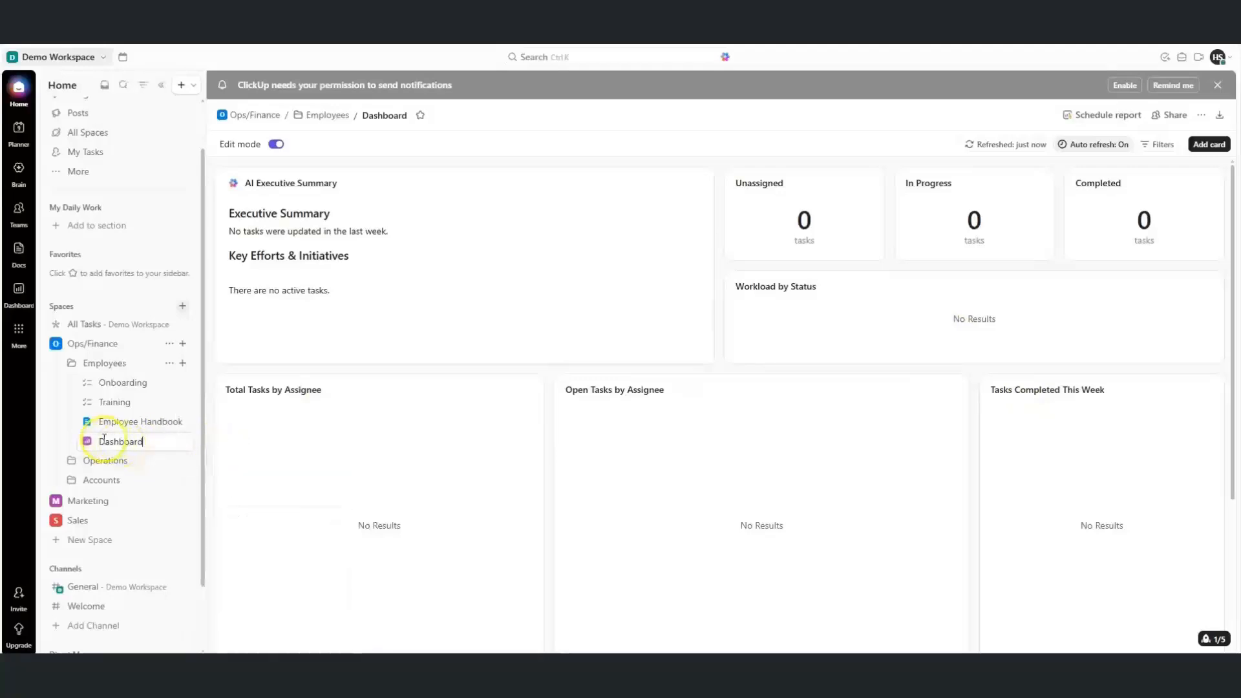
pyautogui.write('Employee')
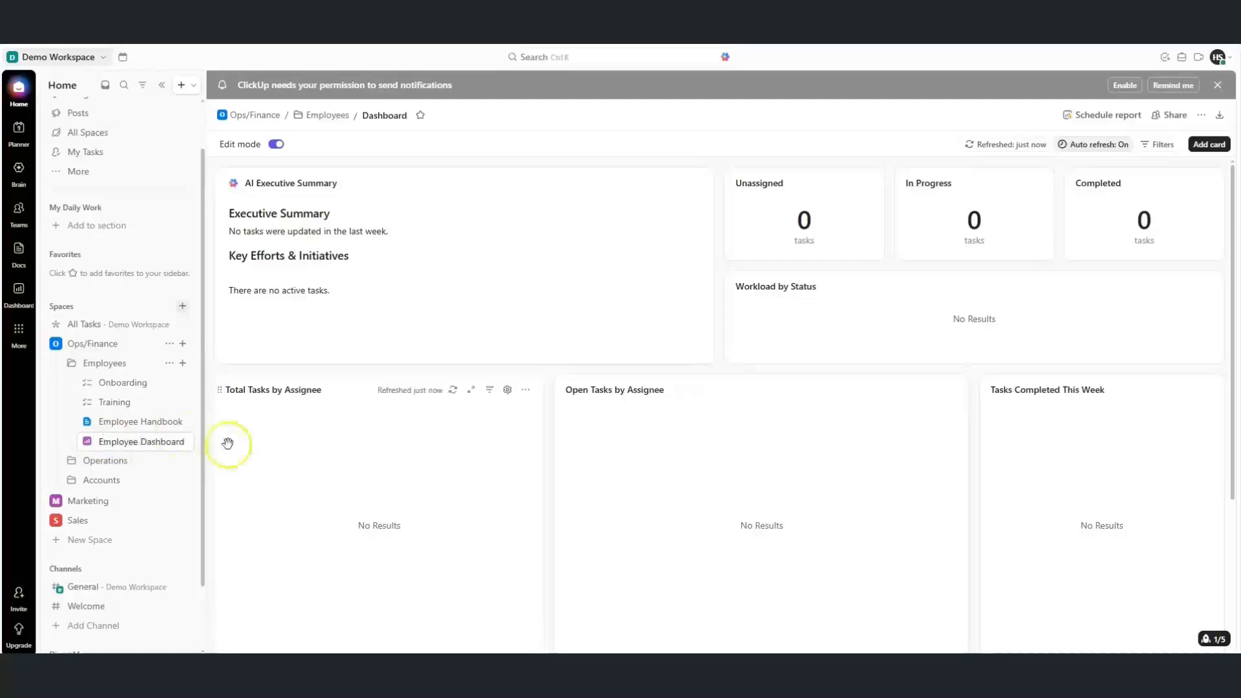
pyautogui.click(211, 461)
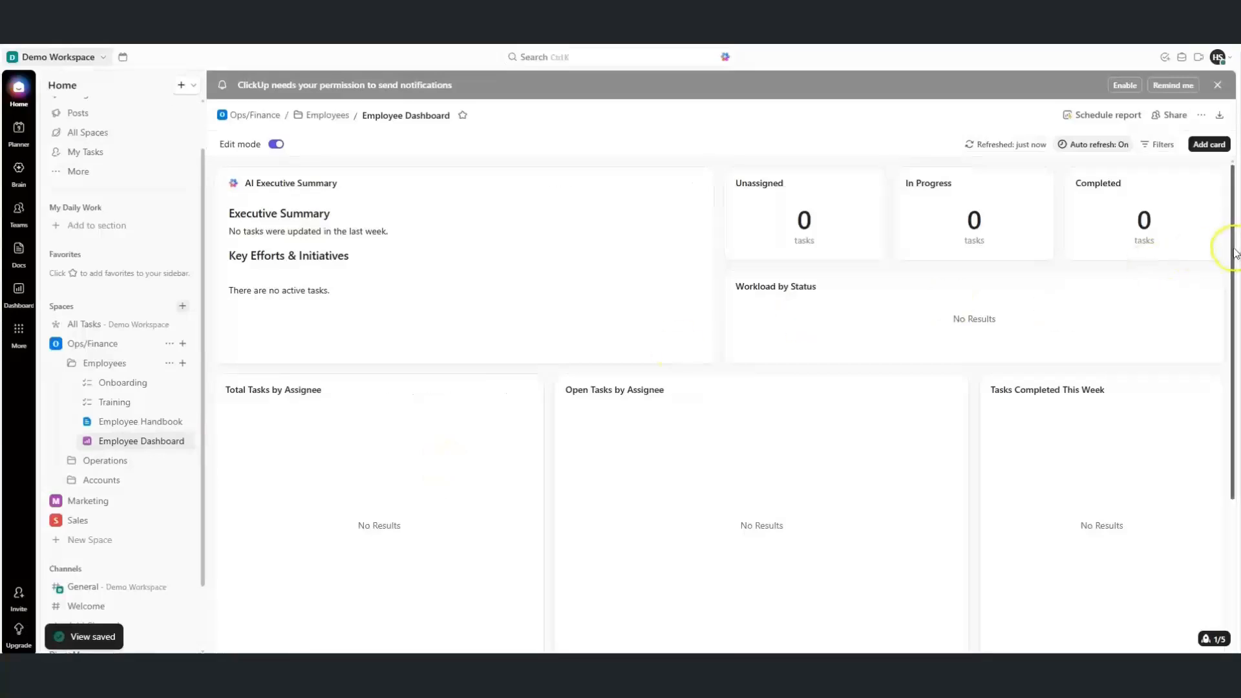
# Browse the dashboard's Add Card catalogue and close it without adding a card
pyautogui.scroll(-2, 1231, 249)
pyautogui.scroll(-3, 730, 394)
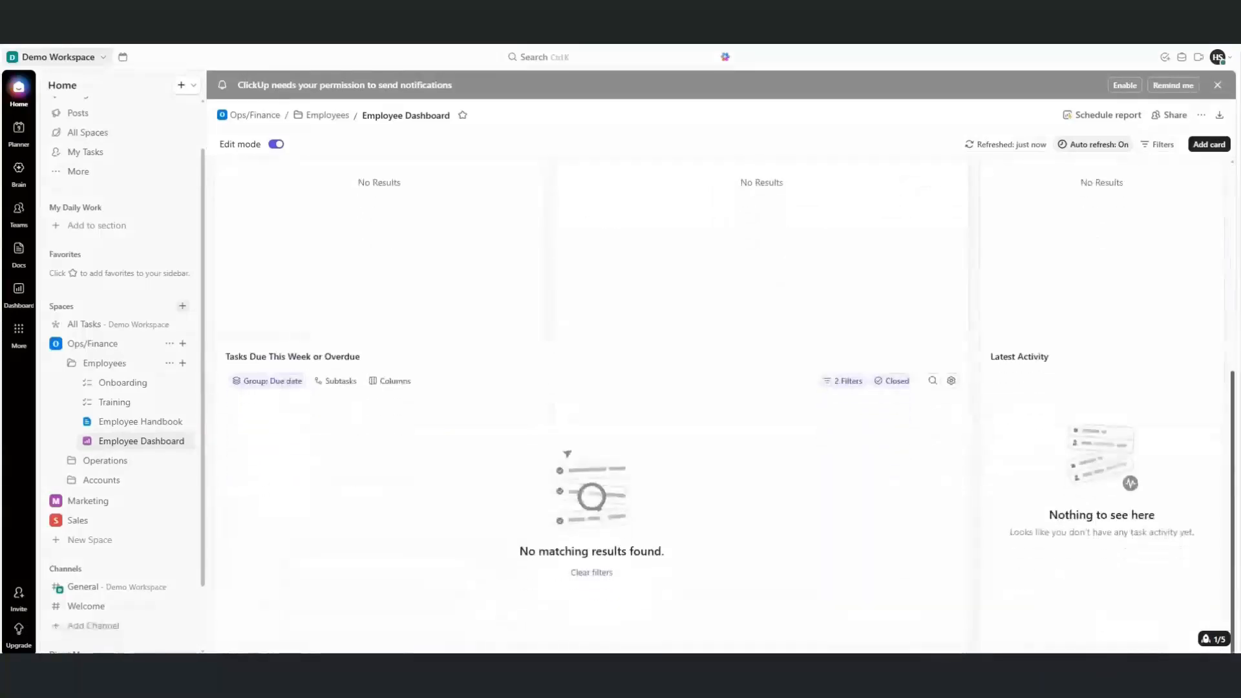
pyautogui.moveTo(1233, 423); pyautogui.dragTo(1232, 268)
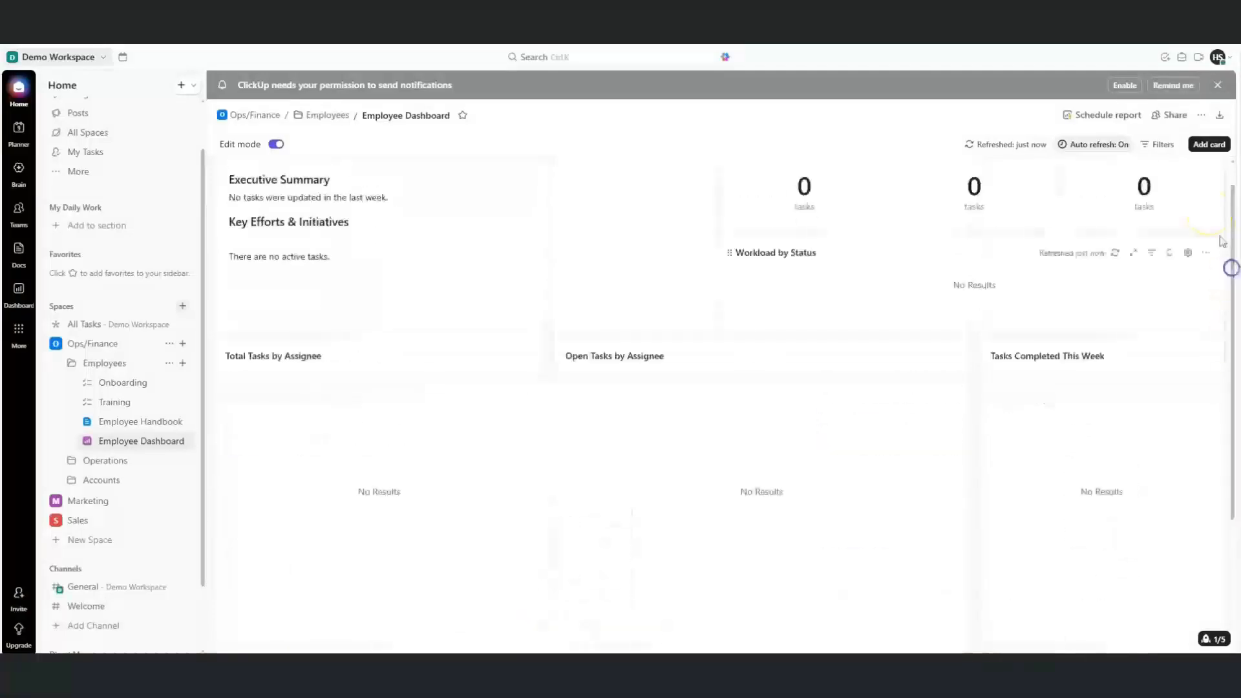
pyautogui.click(1207, 149)
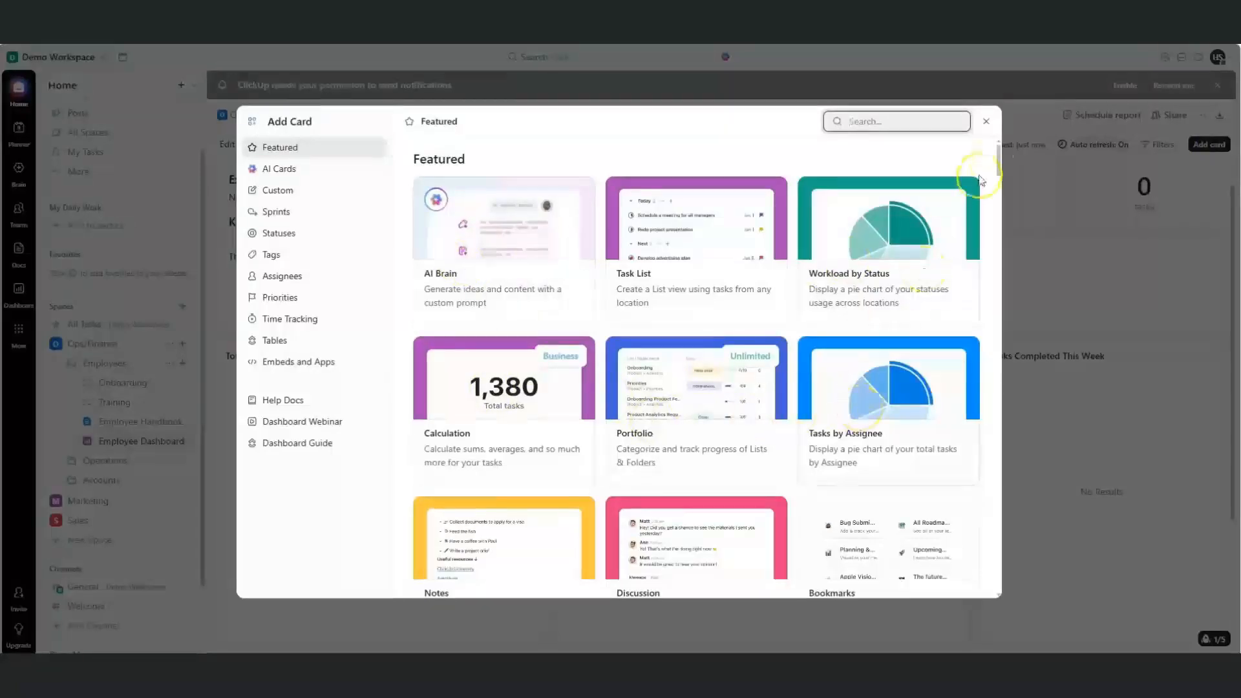
pyautogui.moveTo(999, 160); pyautogui.dragTo(1006, 257)
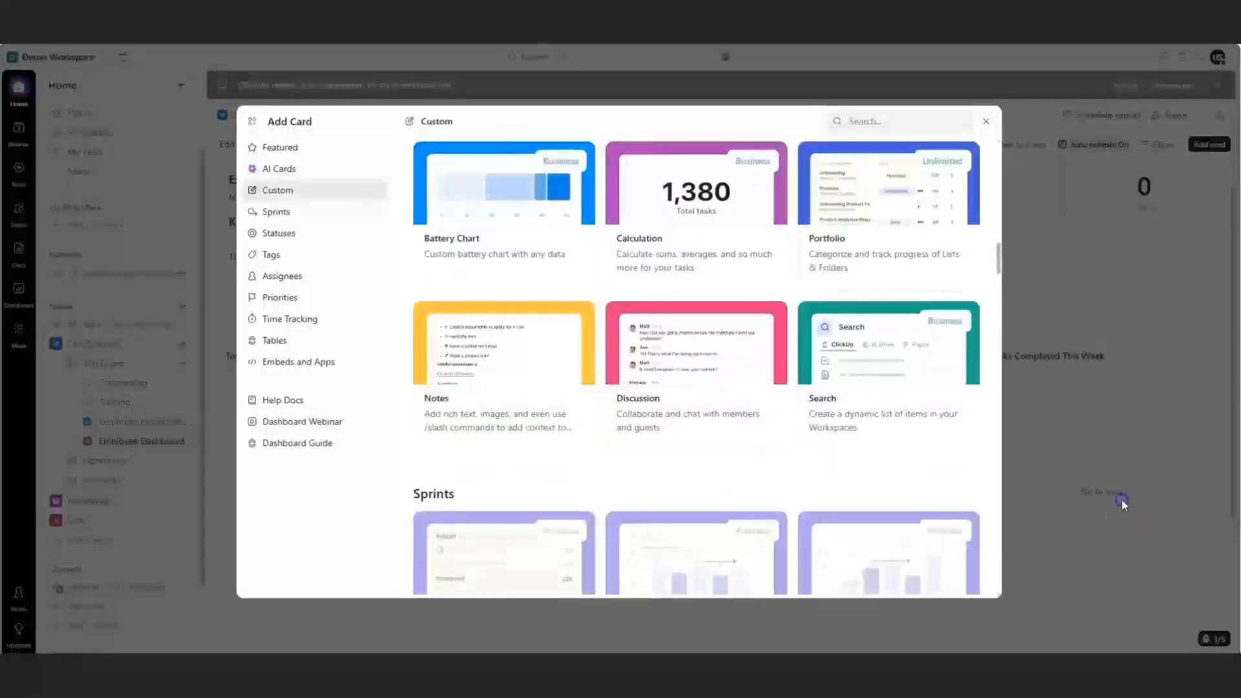
pyautogui.click(1122, 498)
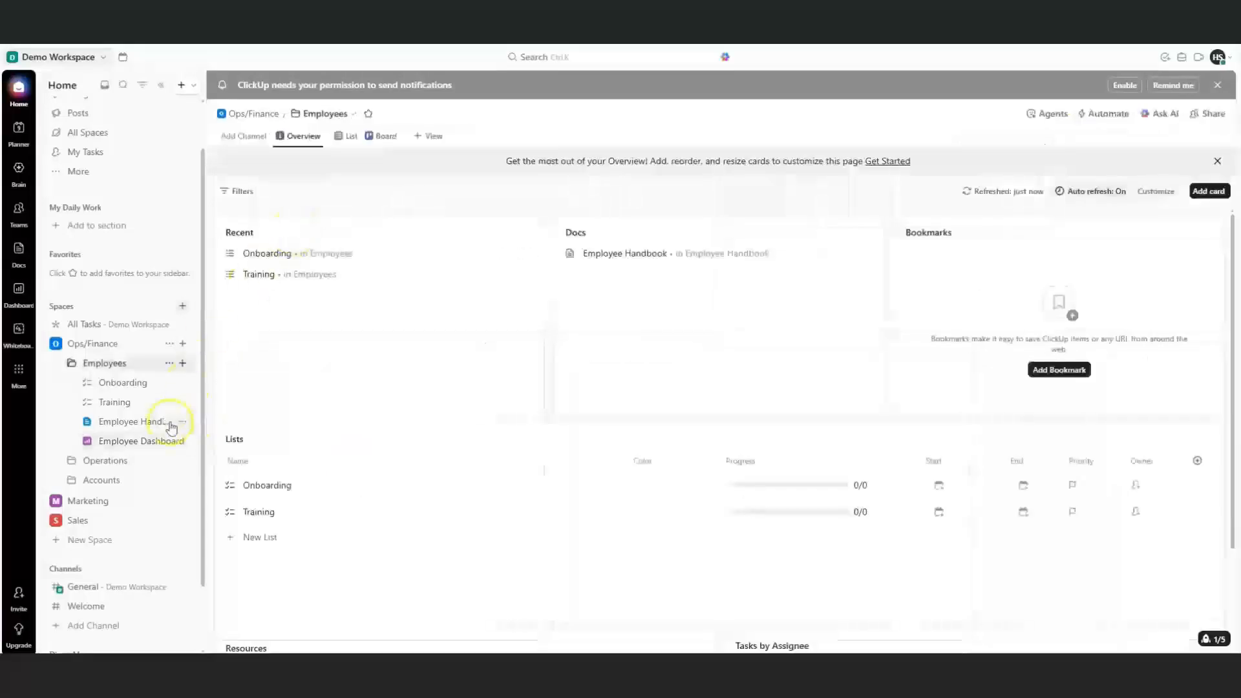
# Create a new blank whiteboard in the Ops/Finance space
pyautogui.click(183, 344)
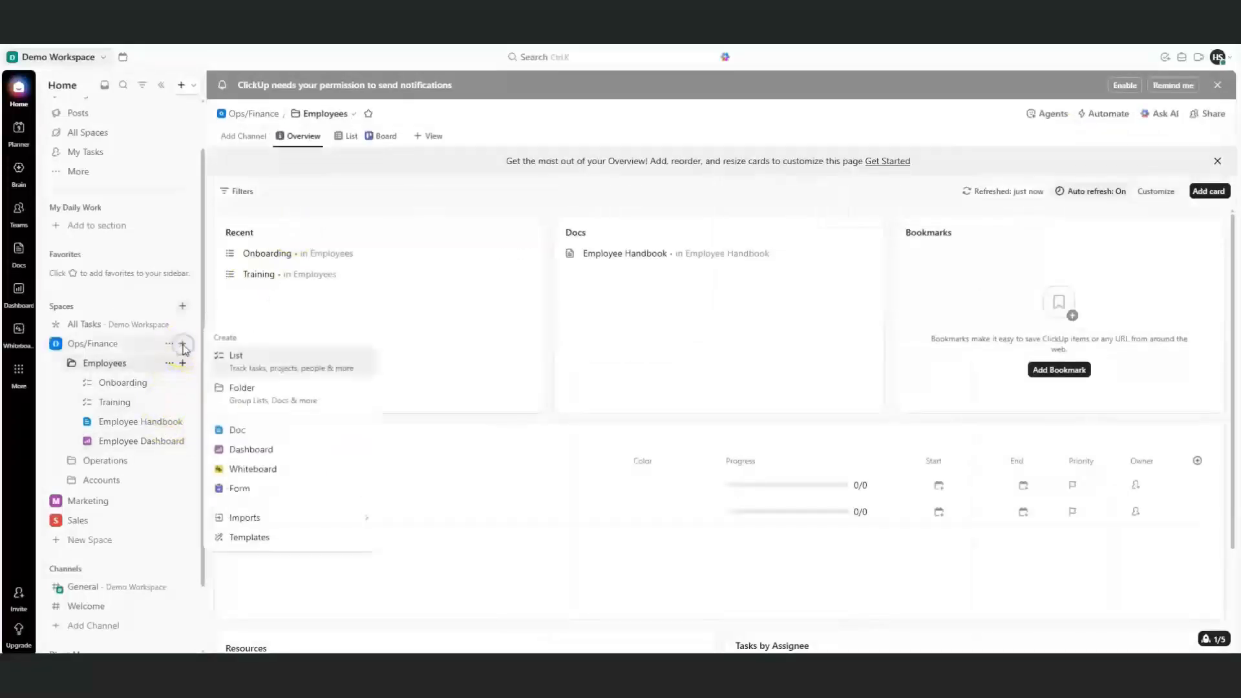
pyautogui.click(238, 466)
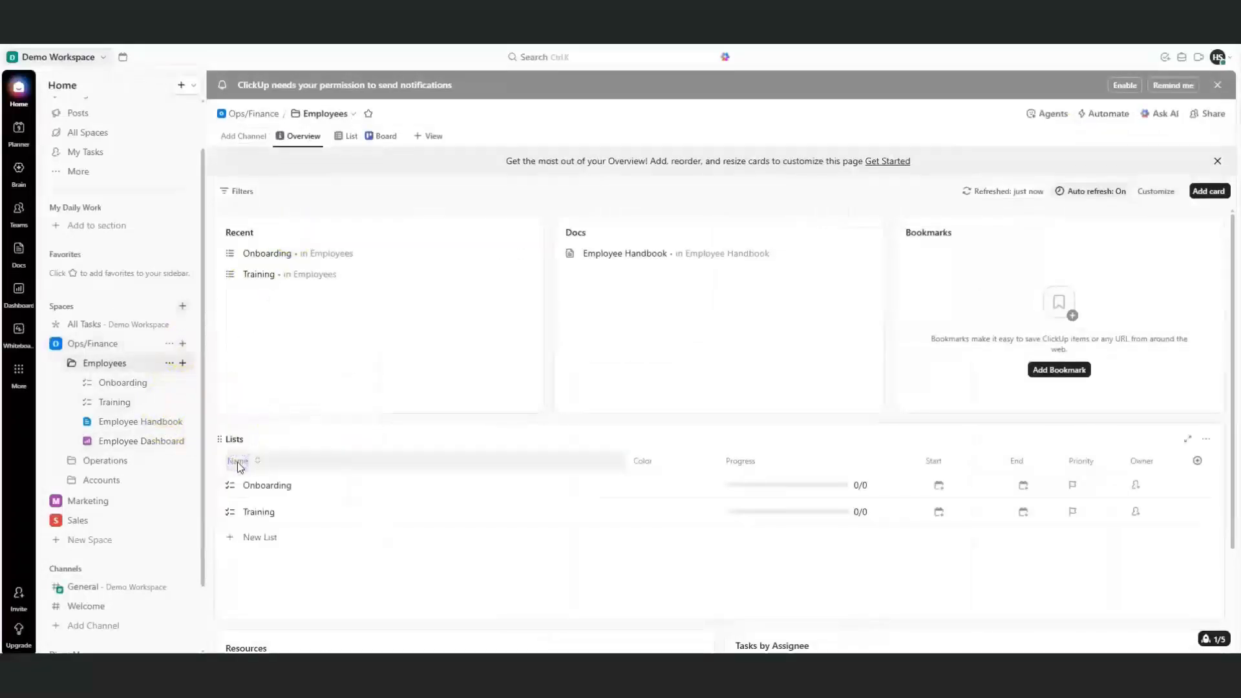
pyautogui.rightClick(451, 323)
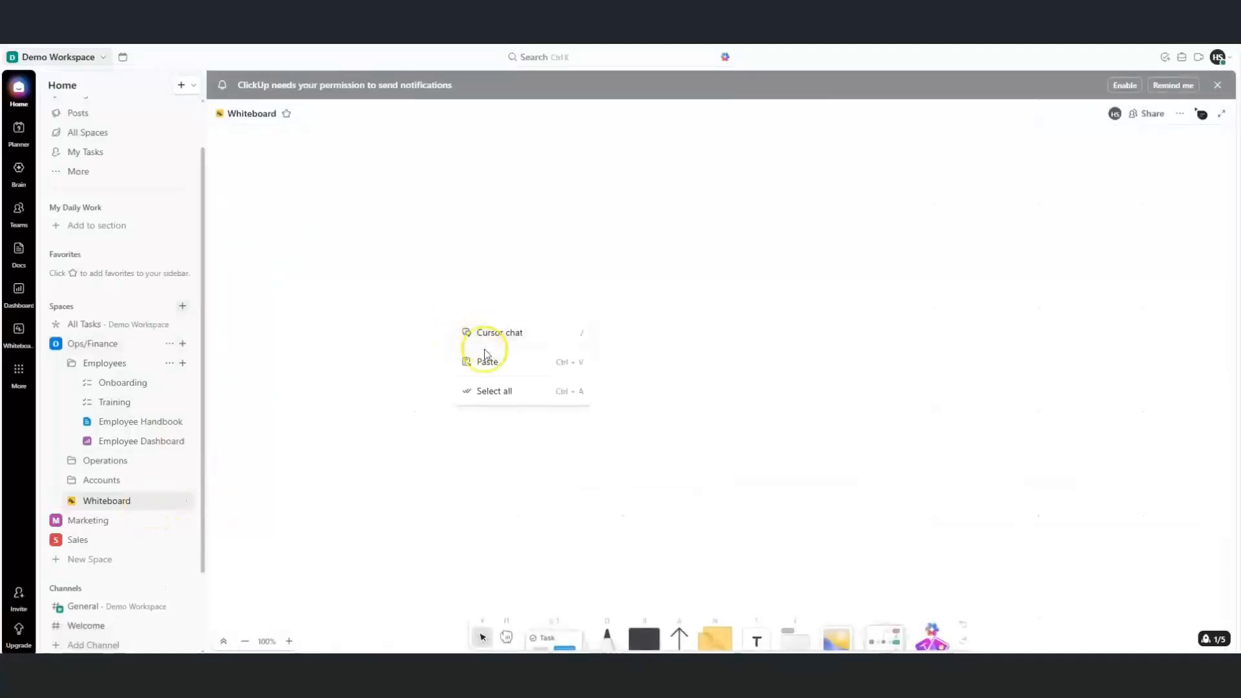
# Open the Template Center filtered to whiteboard templates from the whiteboard's sidebar options
pyautogui.click(183, 504)
pyautogui.click(200, 513)
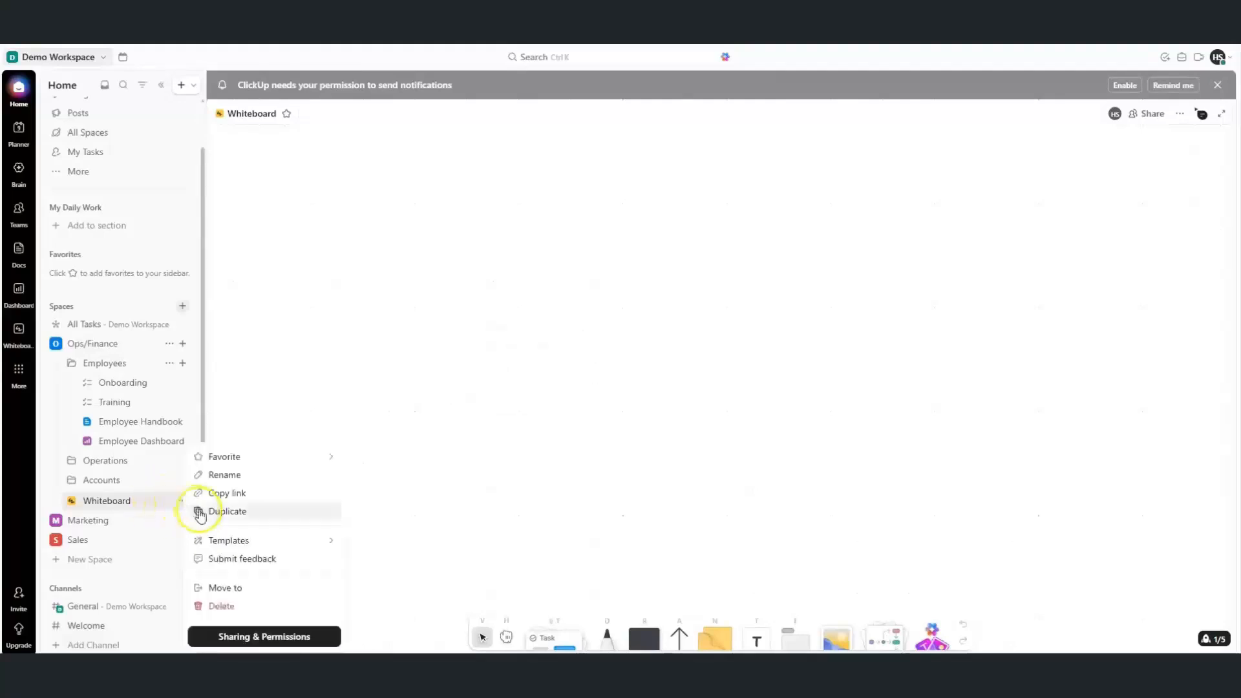
pyautogui.moveTo(243, 538)
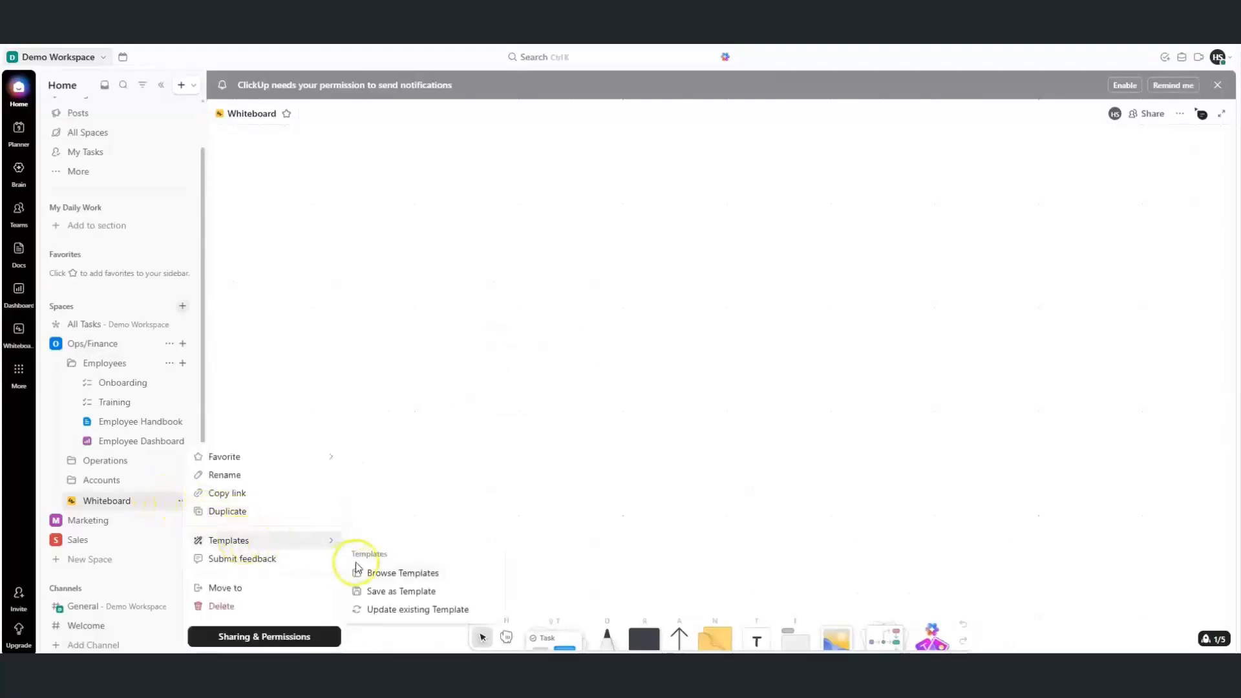
pyautogui.click(373, 575)
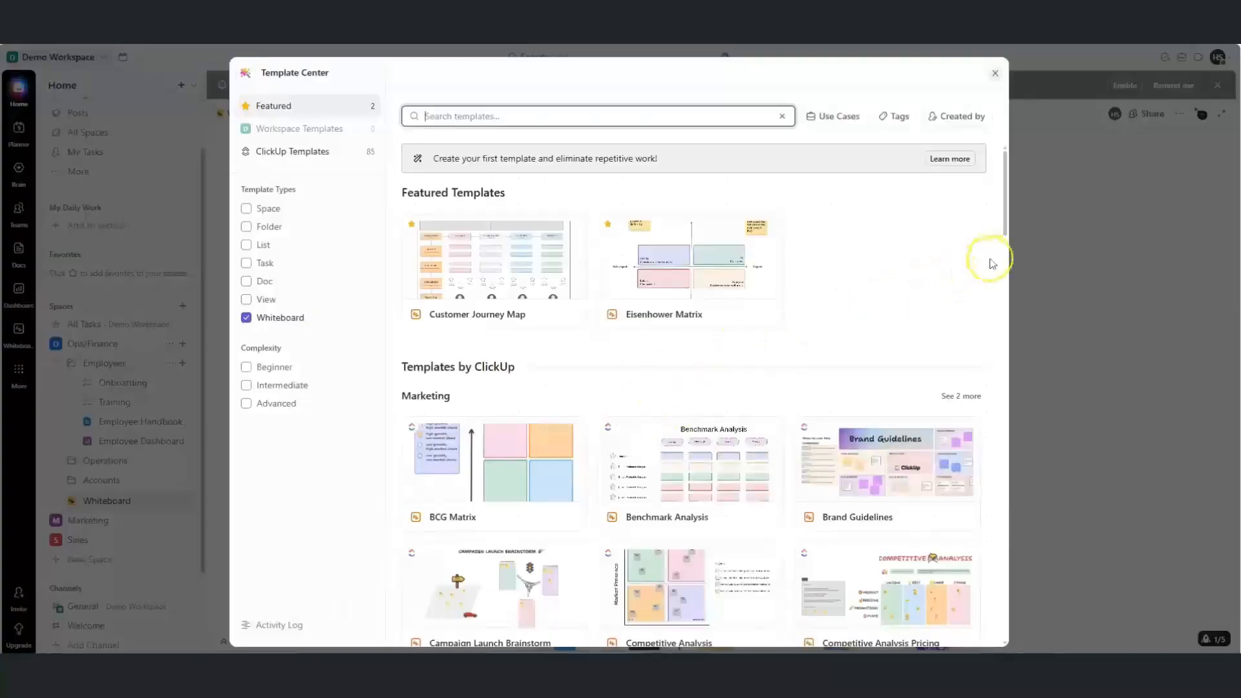
# Pick the Blank Mind Map template and apply it to a new whiteboard named Mind Map
pyautogui.moveTo(1006, 226); pyautogui.dragTo(987, 447)
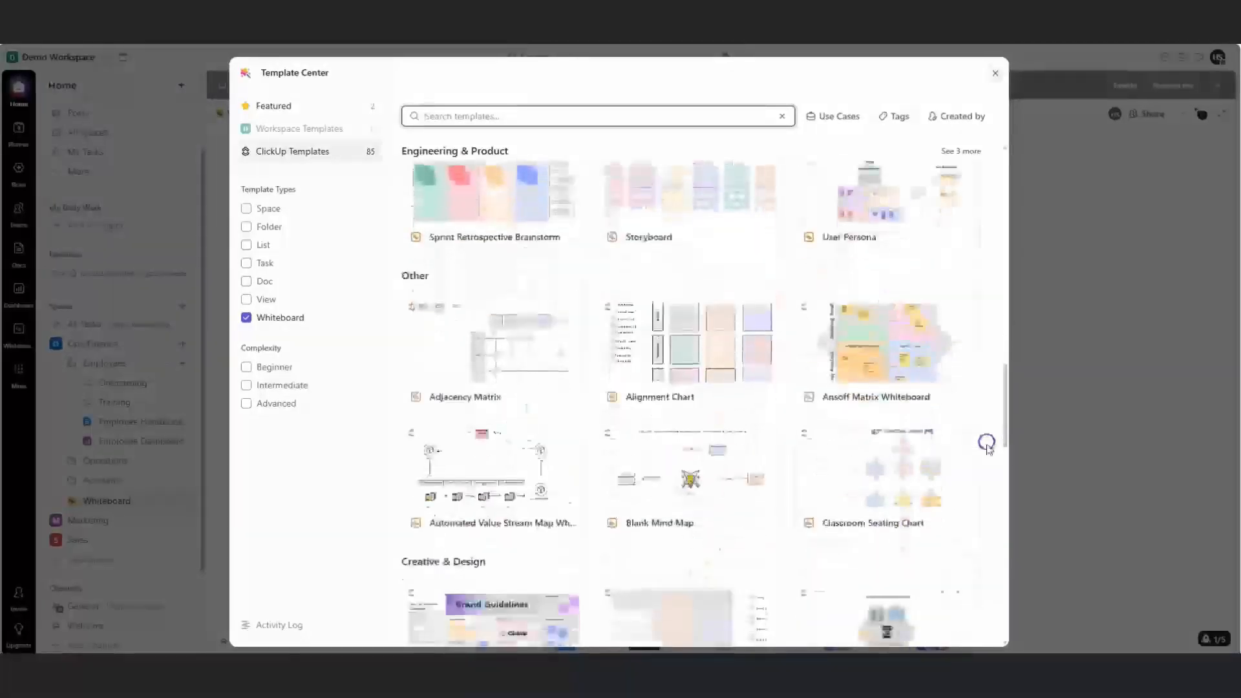
pyautogui.moveTo(1006, 402); pyautogui.dragTo(1006, 415)
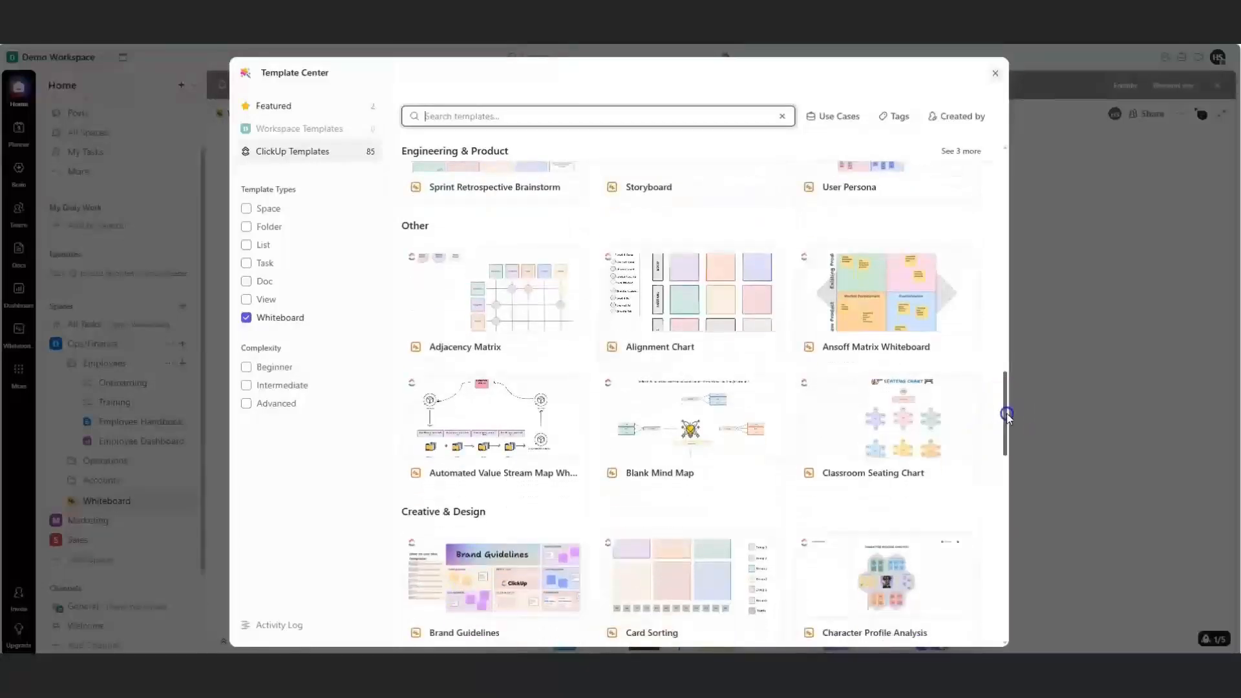
pyautogui.click(743, 443)
pyautogui.click(762, 121)
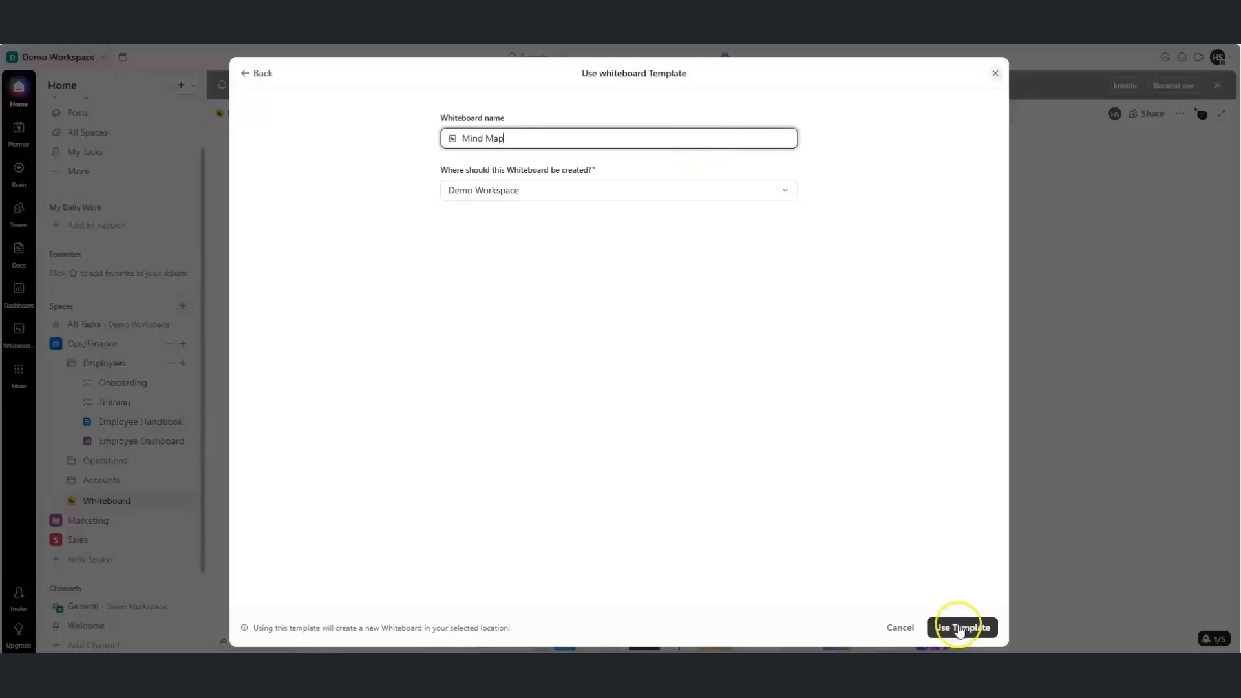
# Set the location to Ops/Finance and create Mind Map from the Blank Mind Map template
pyautogui.click(736, 193)
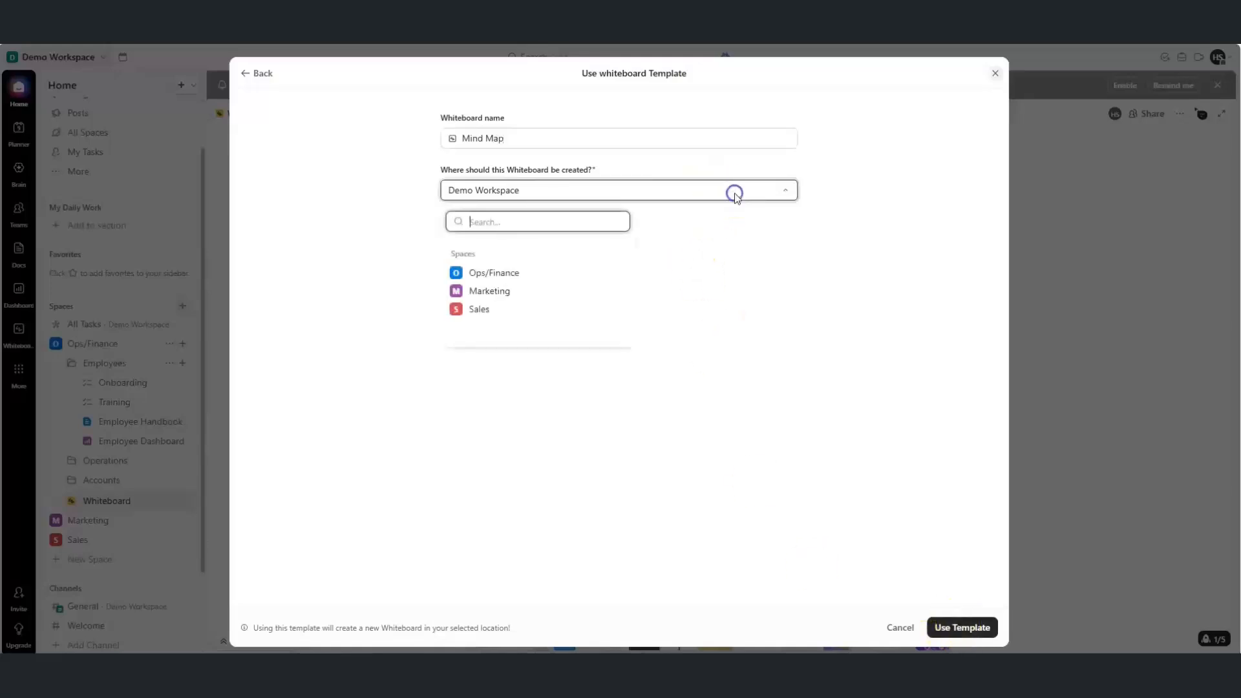
pyautogui.click(491, 277)
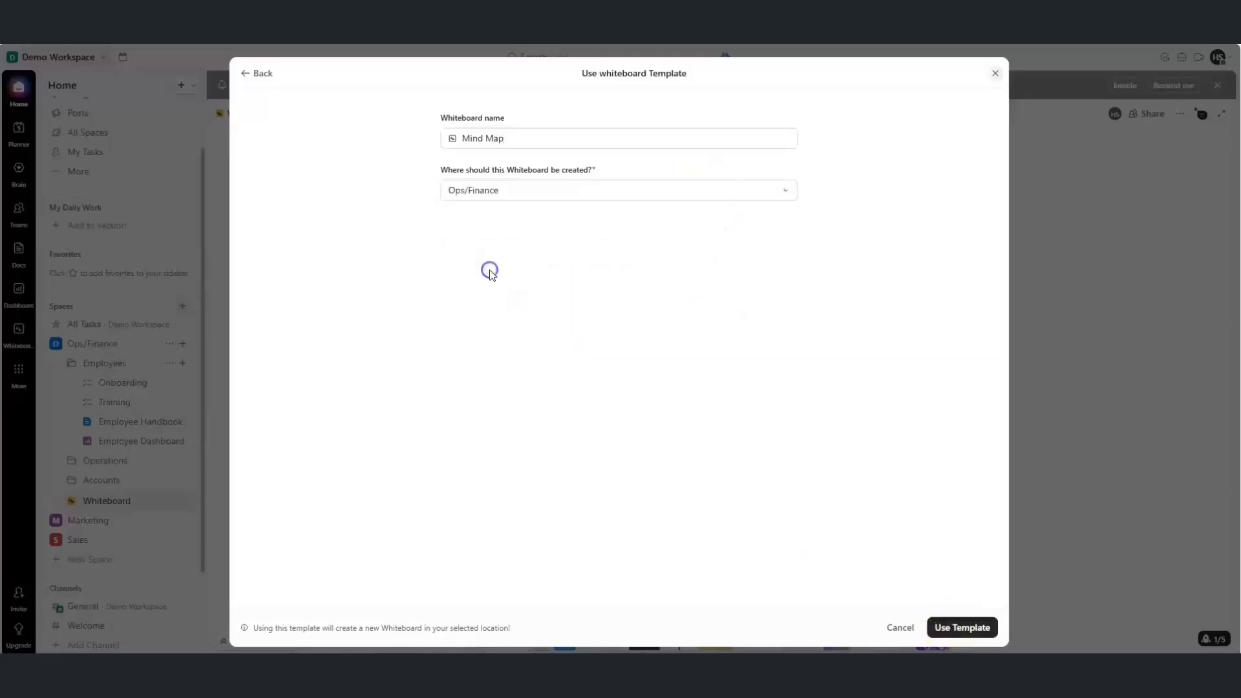
pyautogui.click(956, 627)
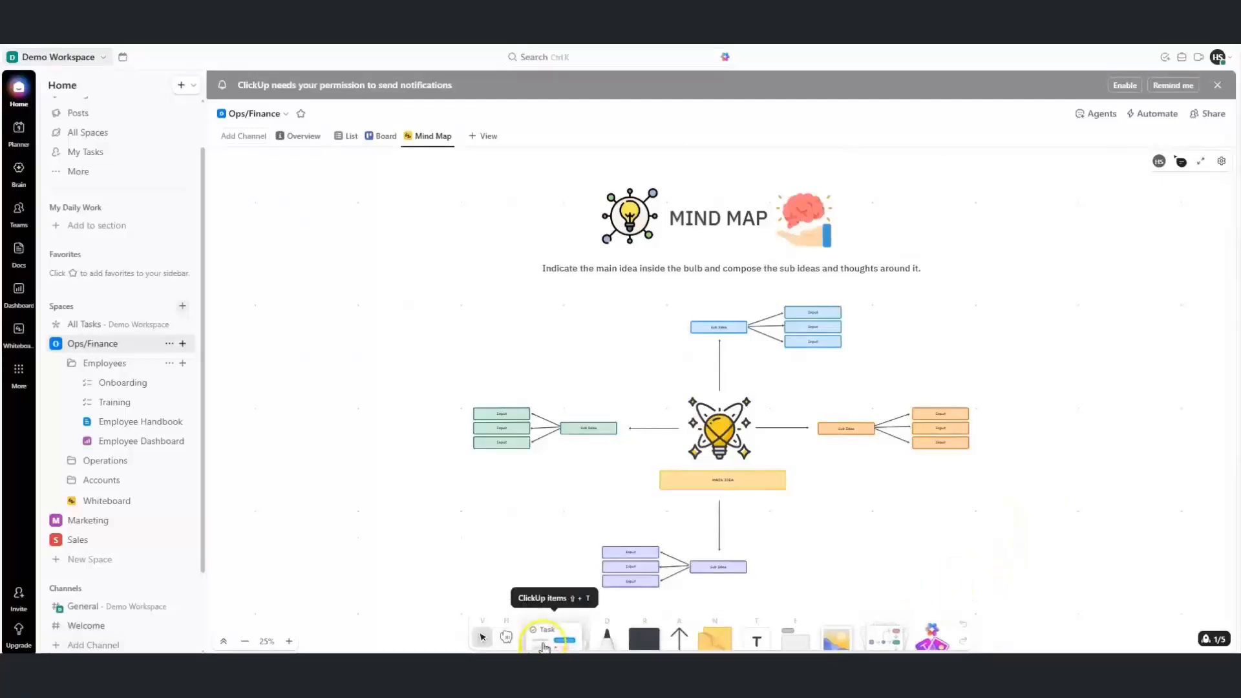
# Draw a small circle below-left of the mind map's central bulb
pyautogui.click(643, 636)
pyautogui.click(511, 601)
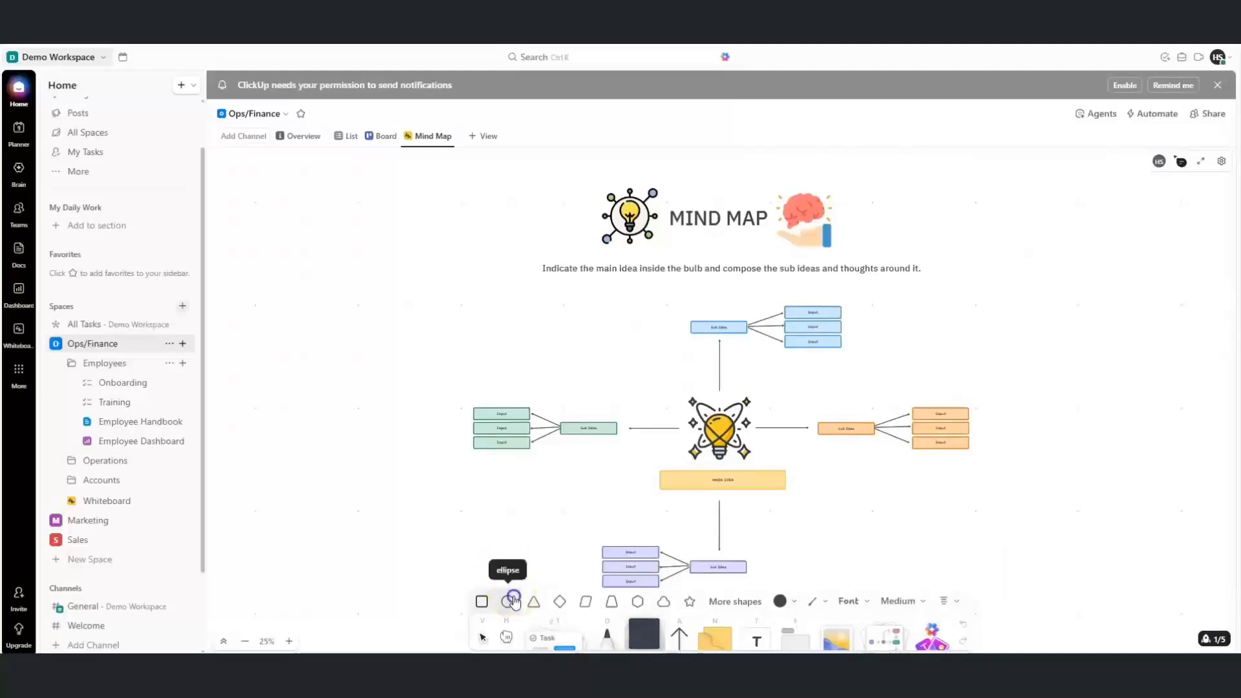
pyautogui.moveTo(459, 526); pyautogui.dragTo(491, 498)
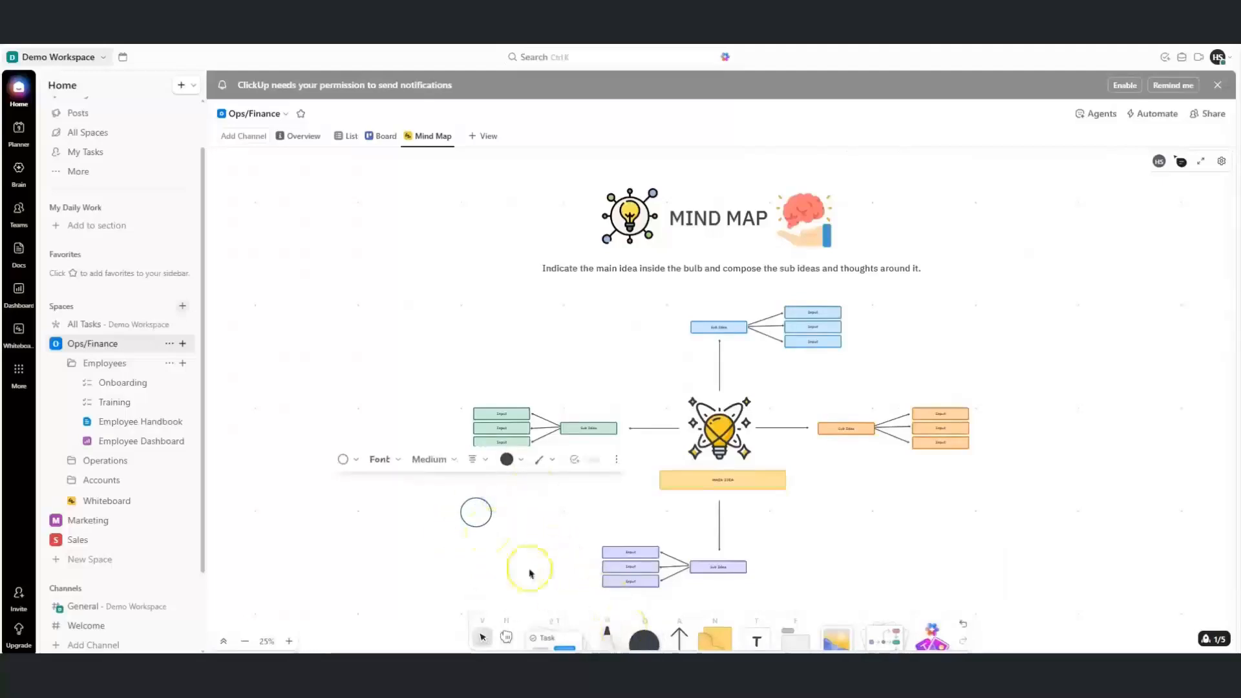
pyautogui.click(521, 463)
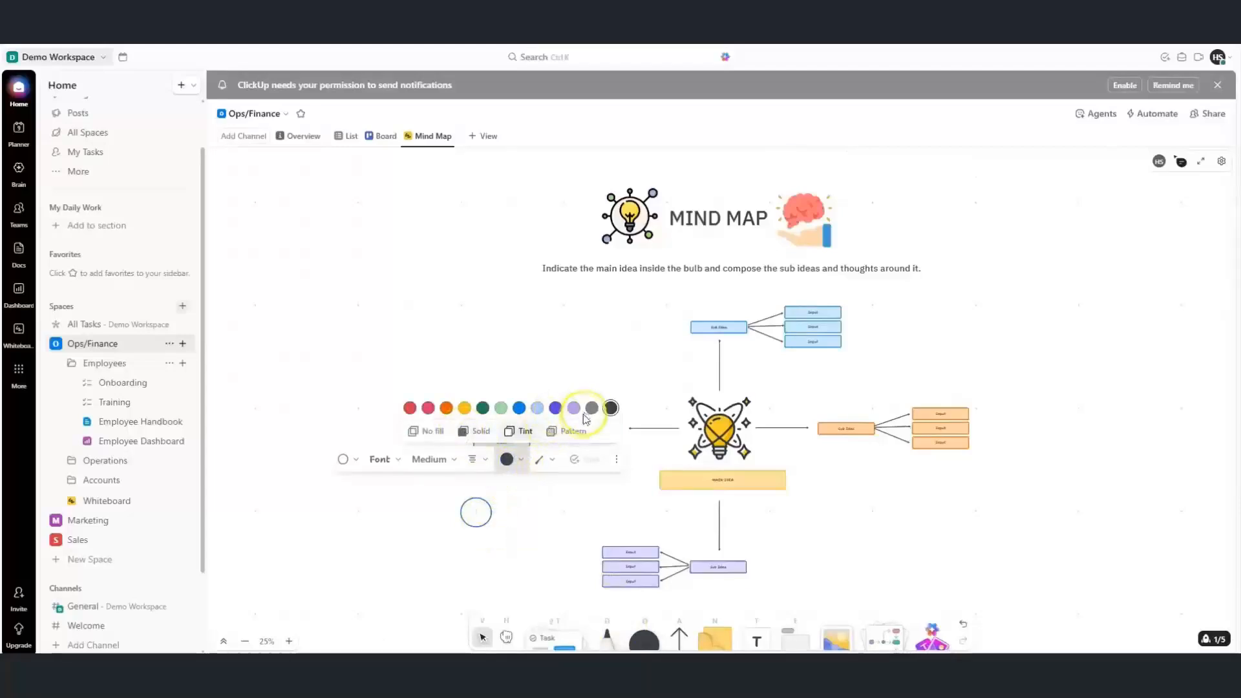
pyautogui.click(522, 461)
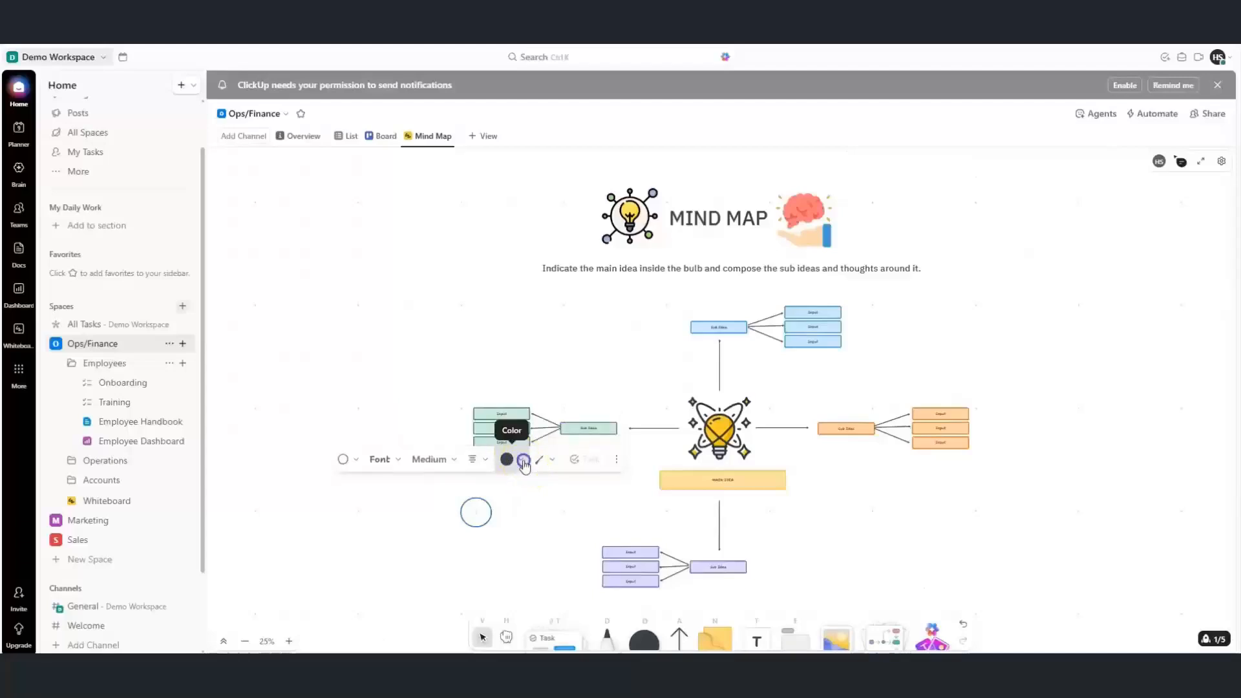
pyautogui.click(529, 530)
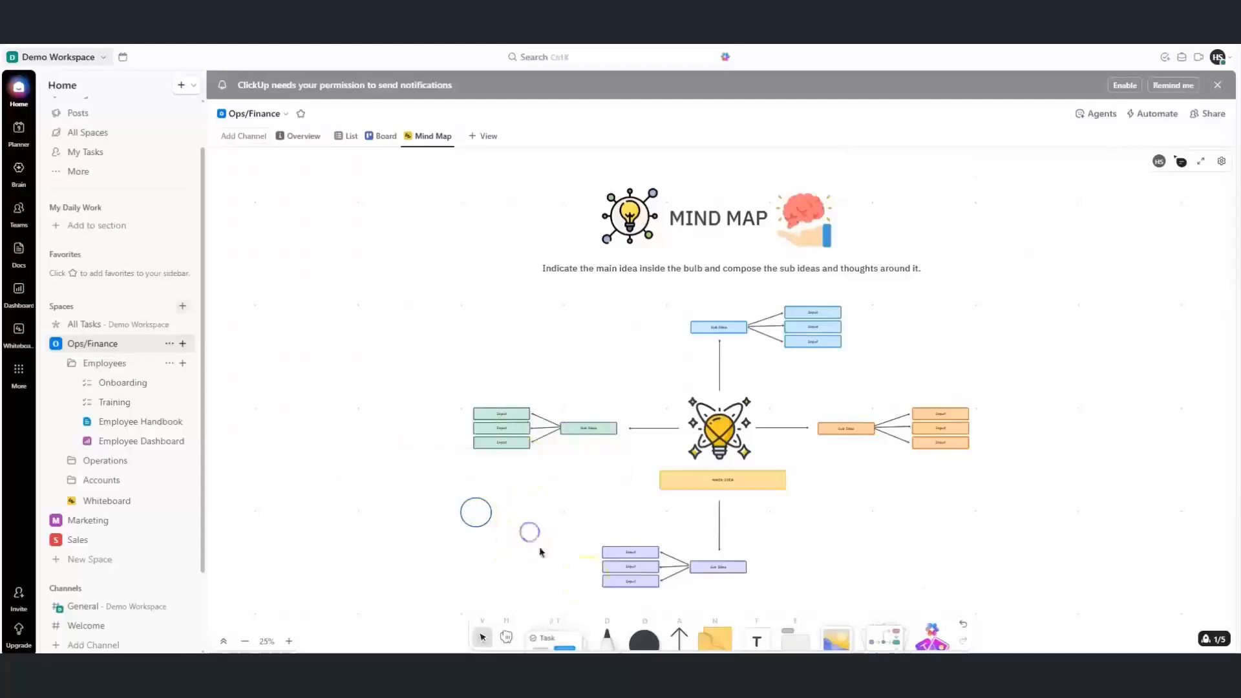
# Draw a diamond shape just left of the circle
pyautogui.click(641, 636)
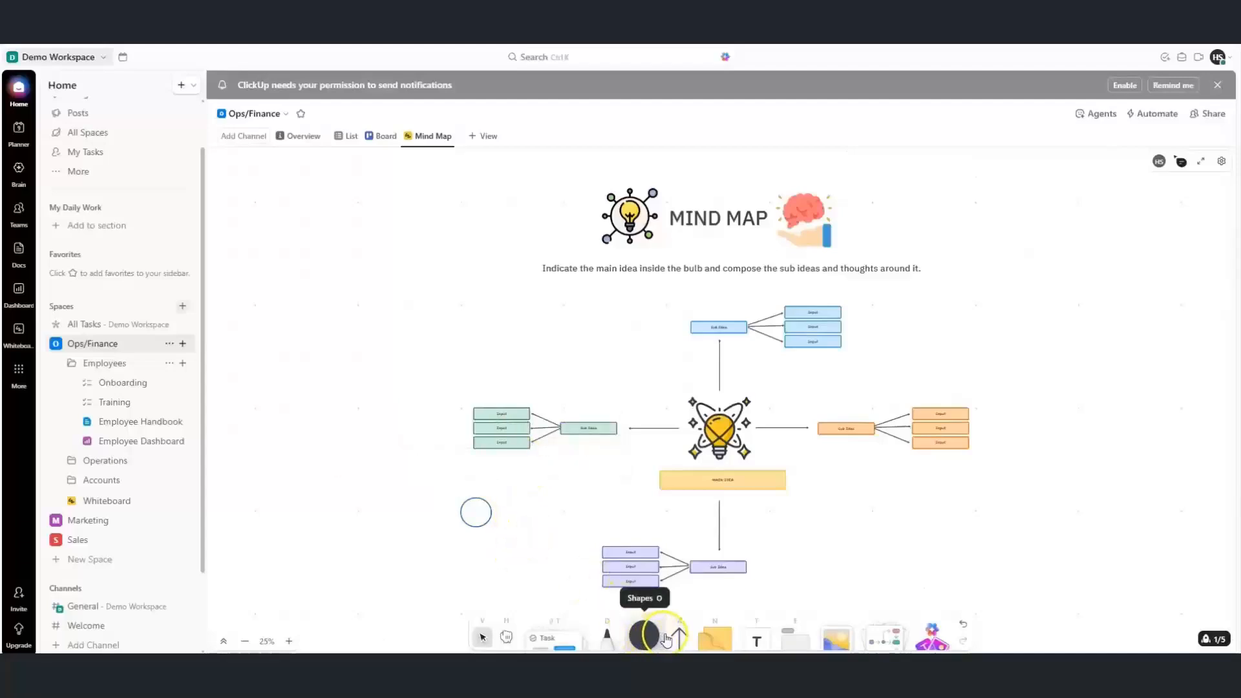
pyautogui.click(665, 639)
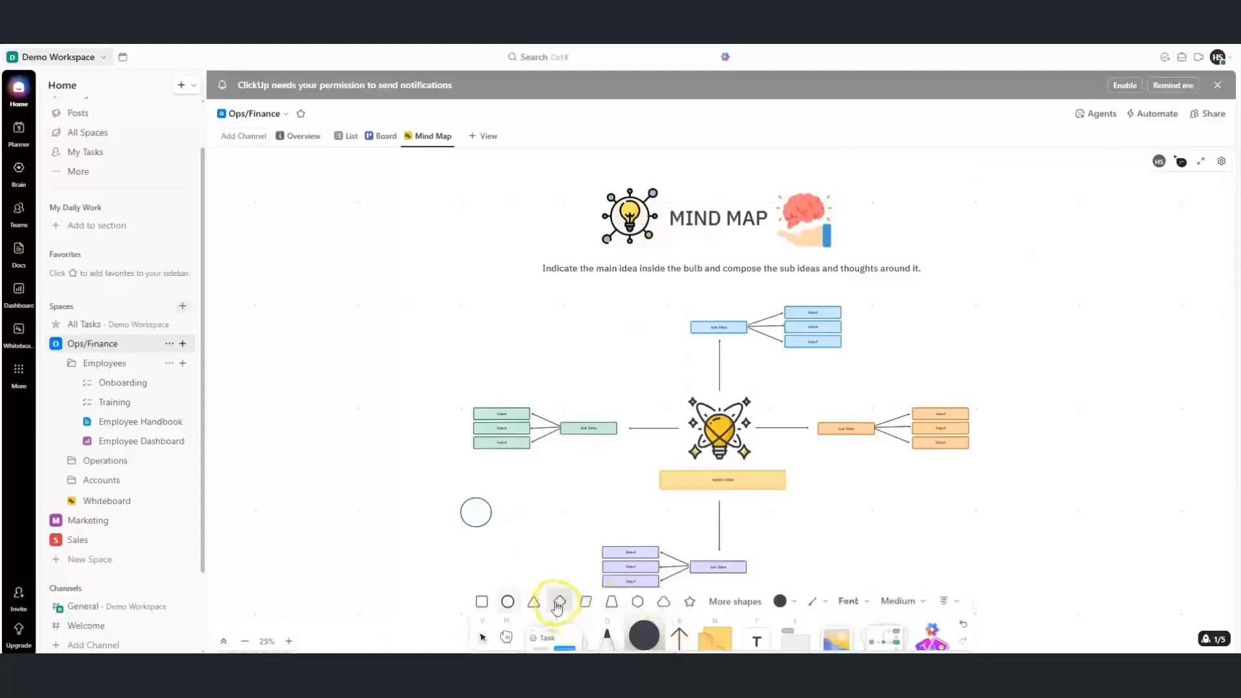
pyautogui.click(555, 602)
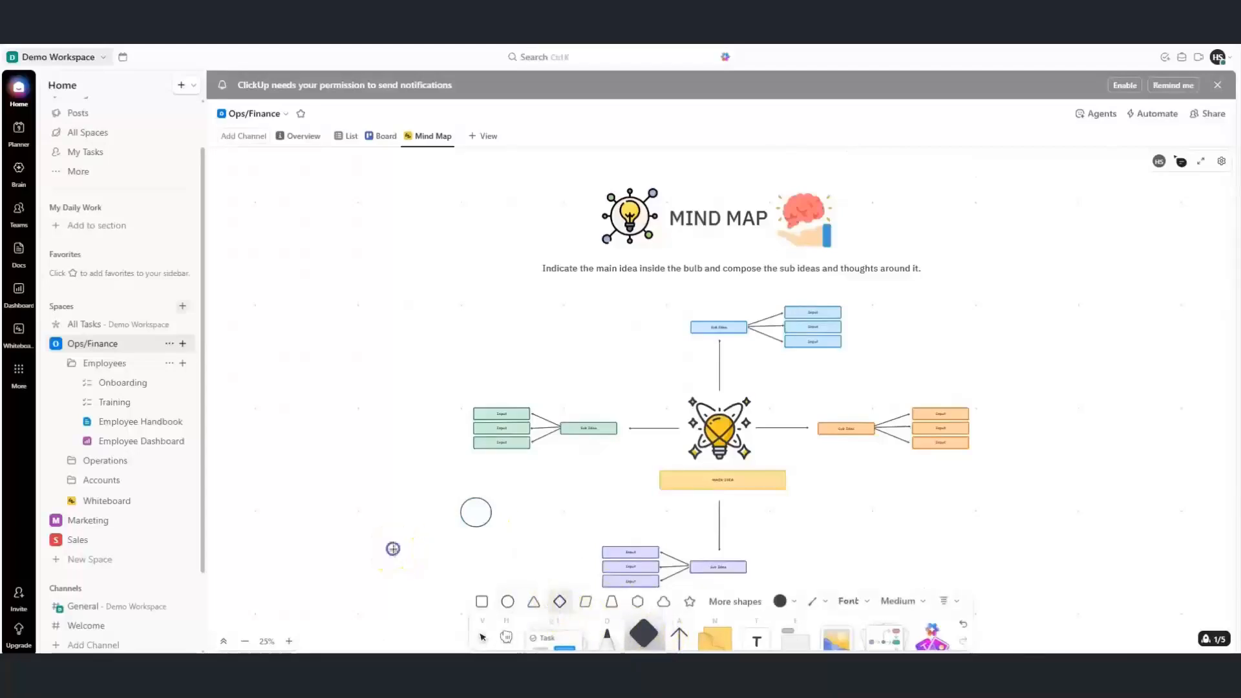
pyautogui.moveTo(393, 546); pyautogui.dragTo(432, 499)
pyautogui.click(183, 343)
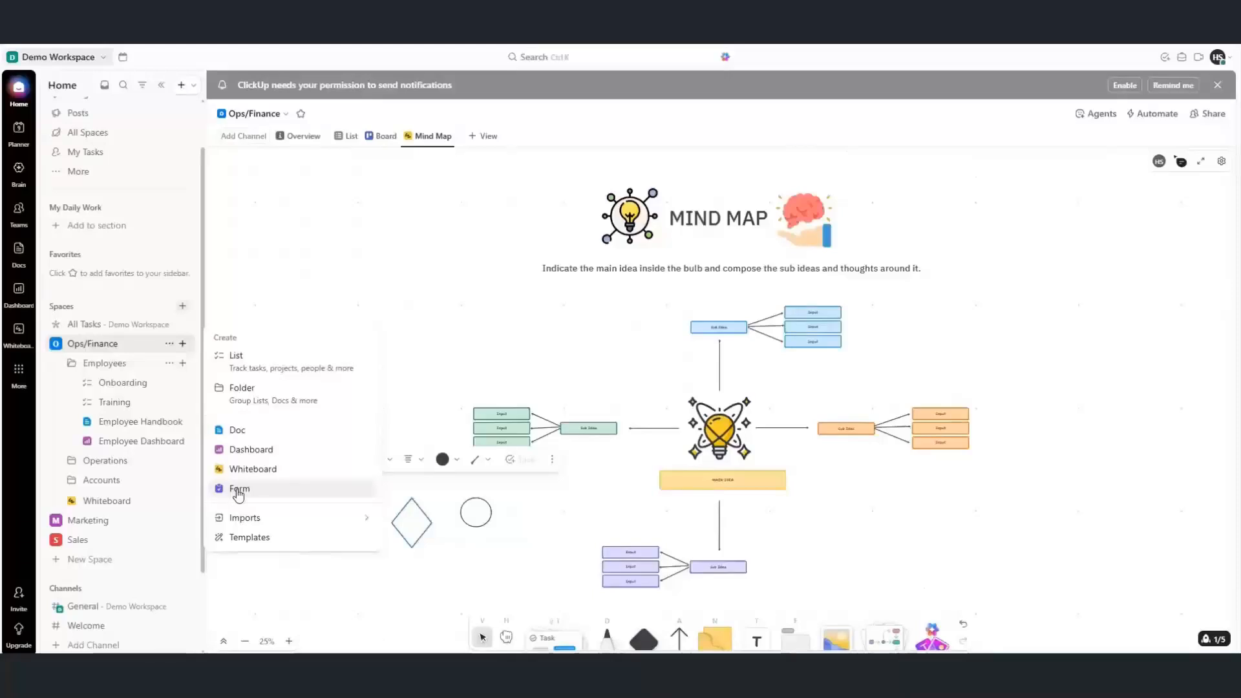
# Start a new Form in the Employees folder to reveal its template choices
pyautogui.click(142, 479)
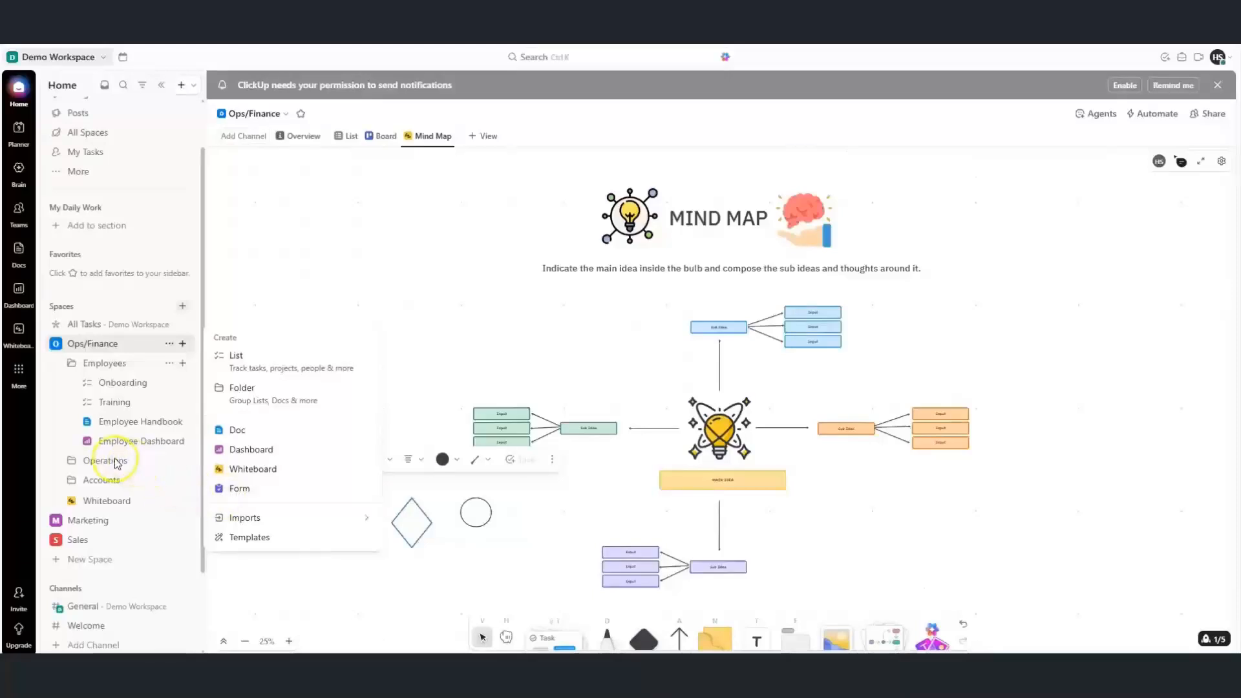
pyautogui.click(158, 370)
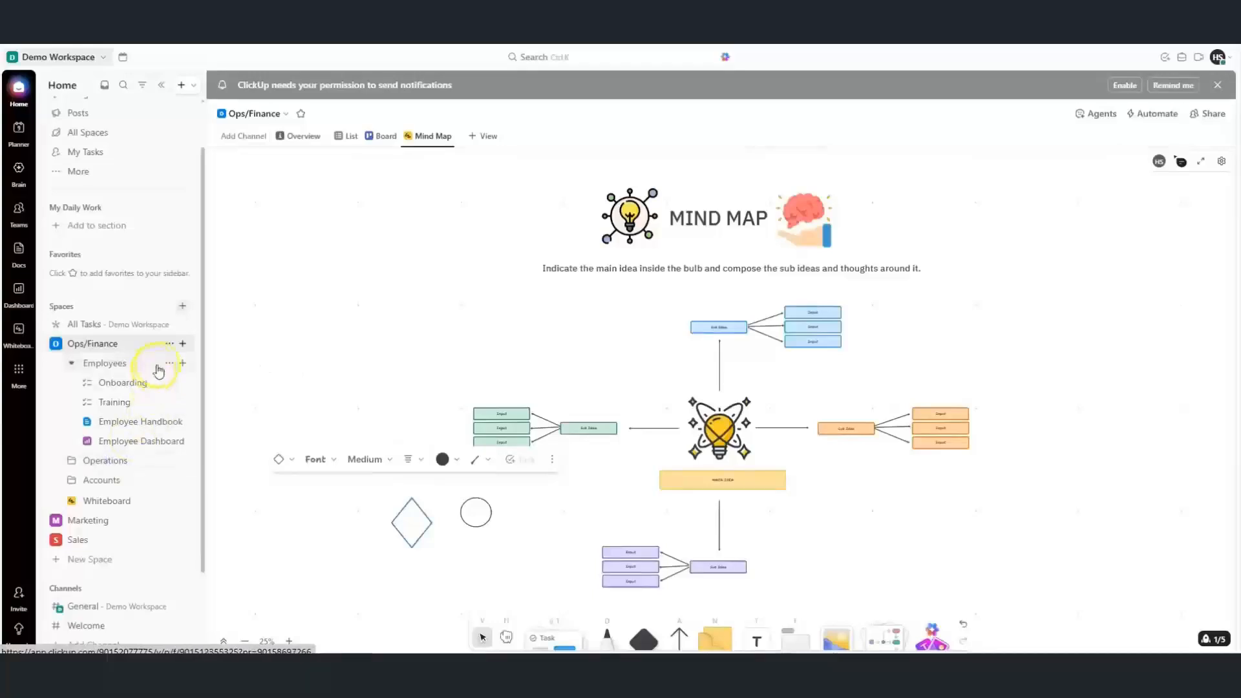
pyautogui.click(182, 363)
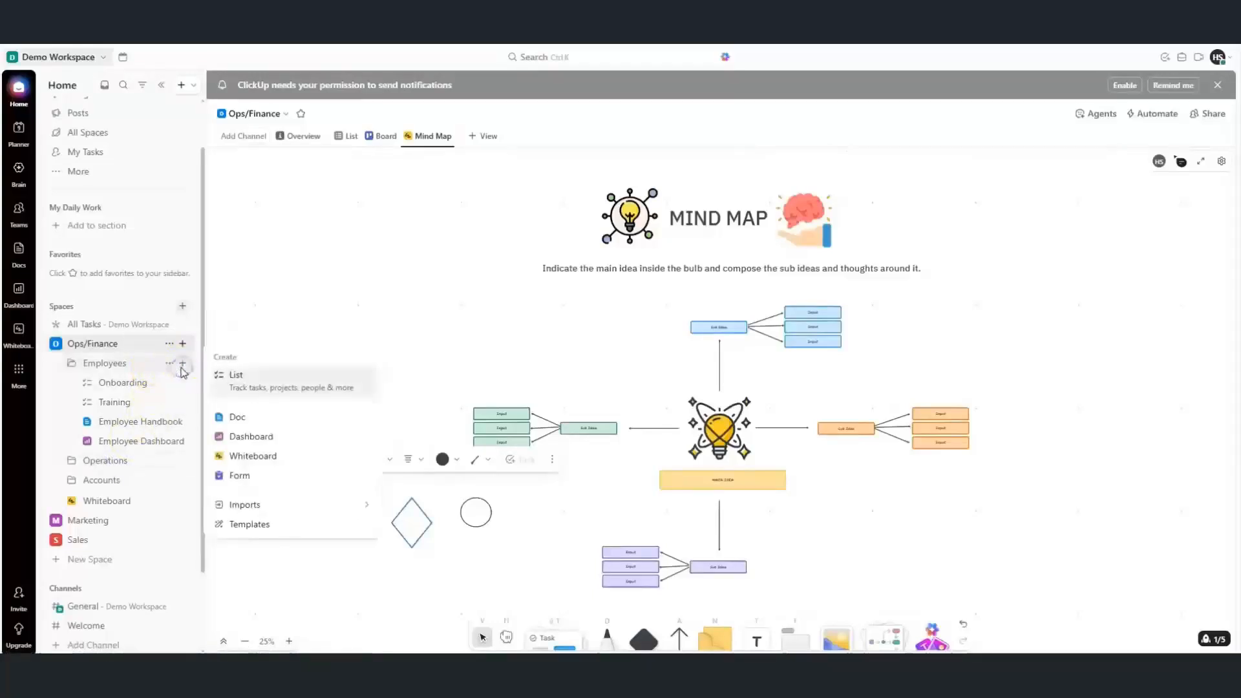
pyautogui.click(239, 475)
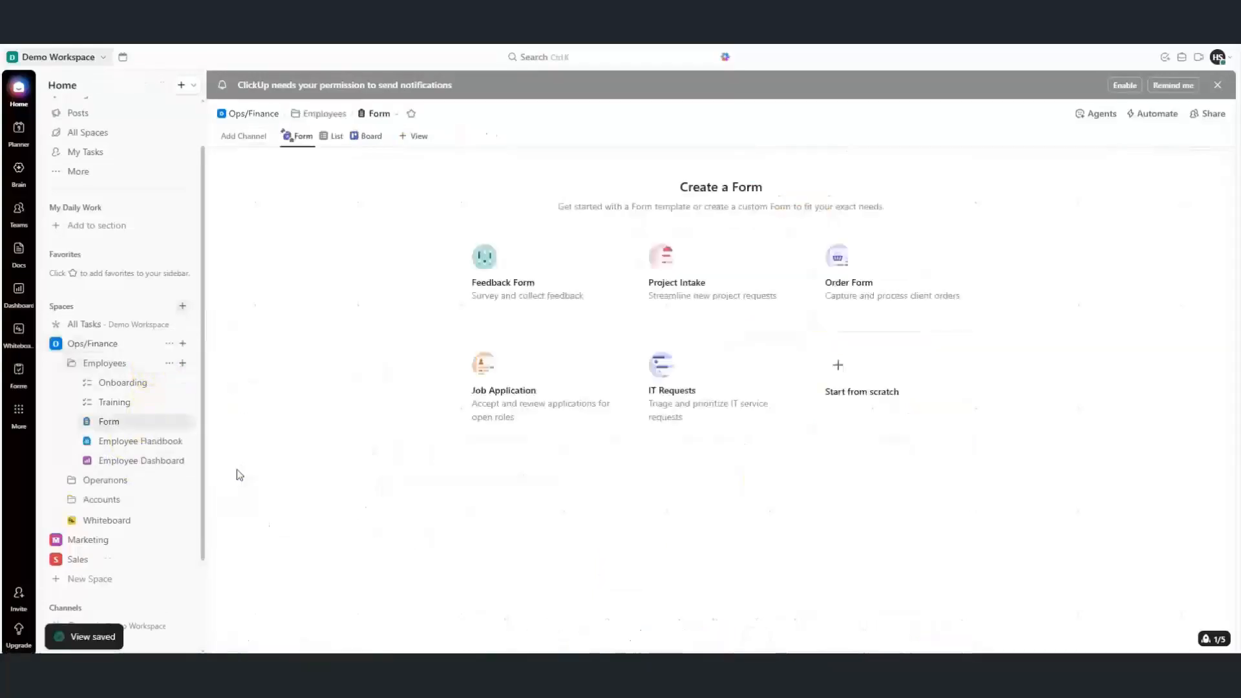
# Build the form from the Feedback Form template and make the callout banner pink
pyautogui.click(511, 296)
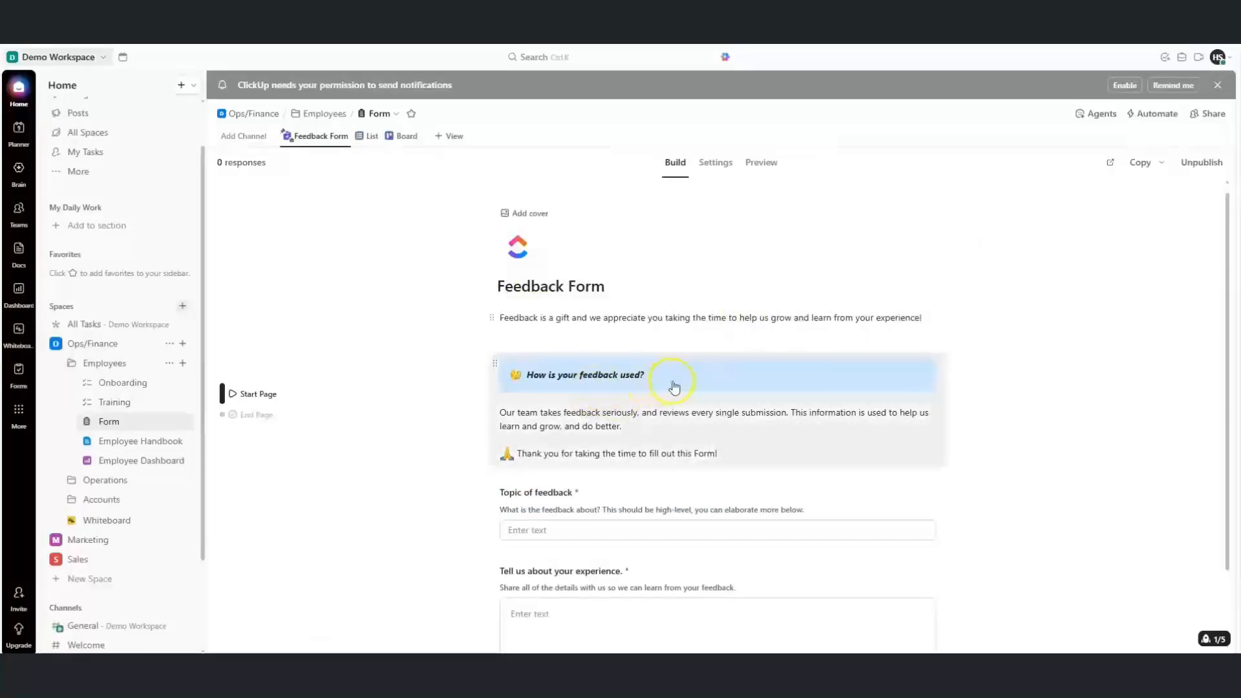
pyautogui.click(674, 432)
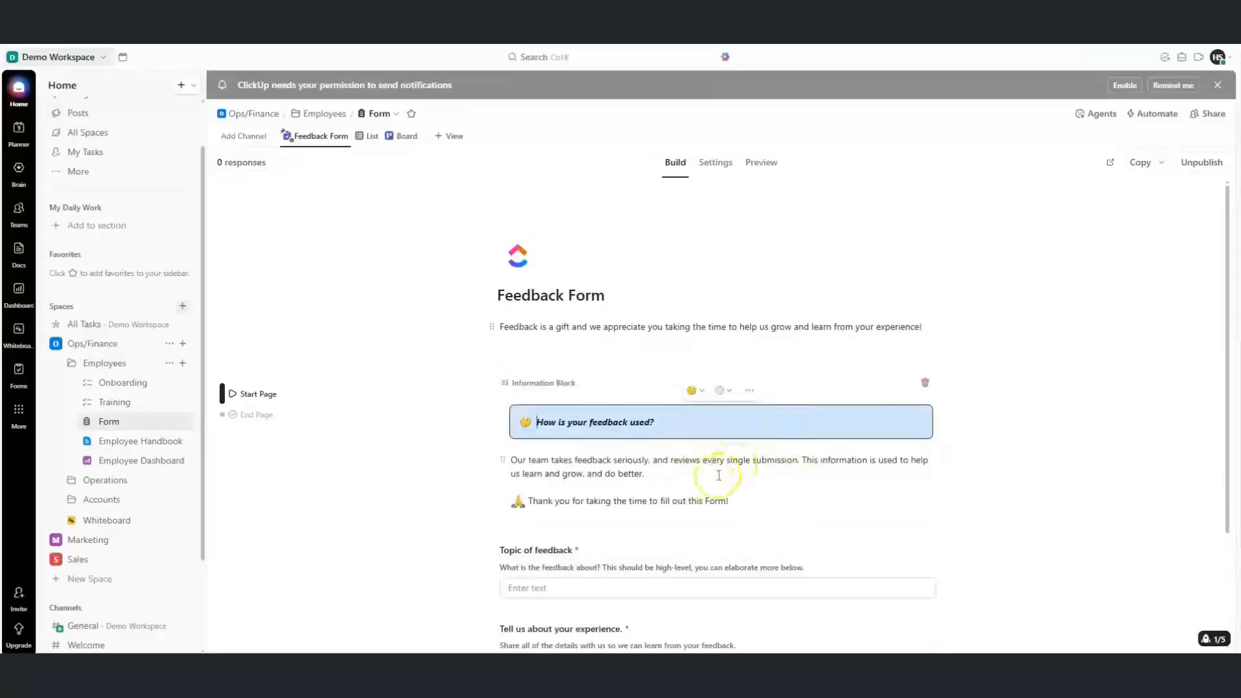
pyautogui.click(730, 392)
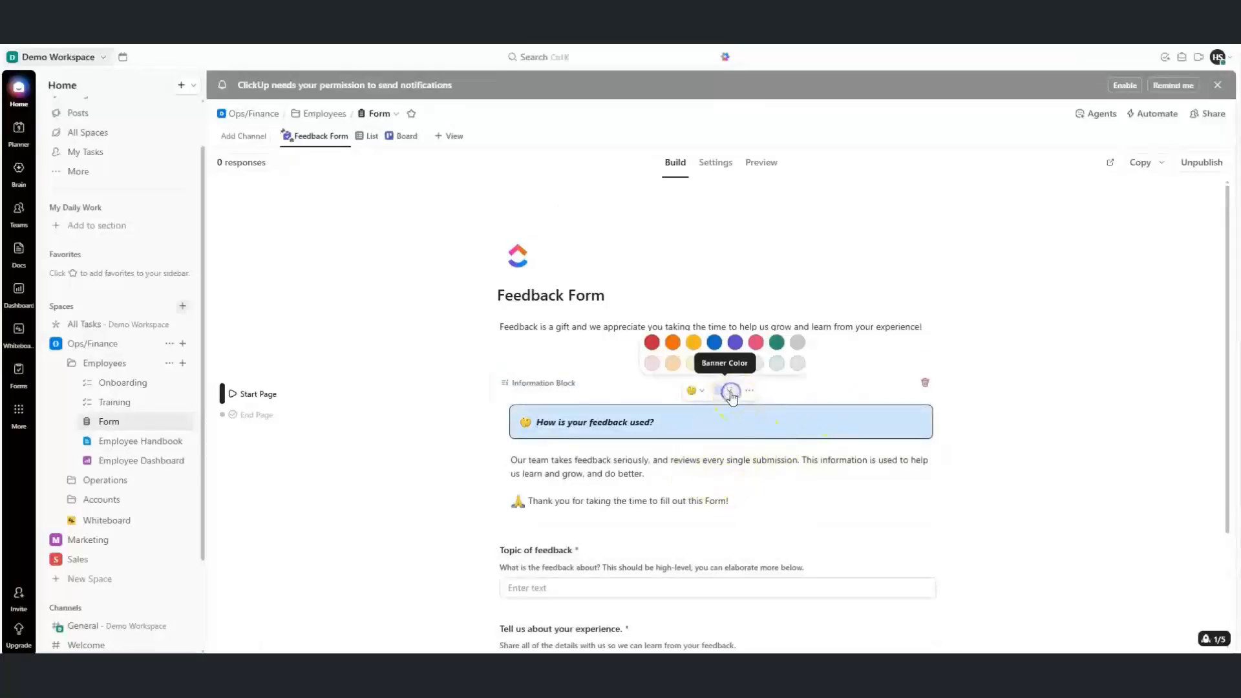
pyautogui.click(755, 344)
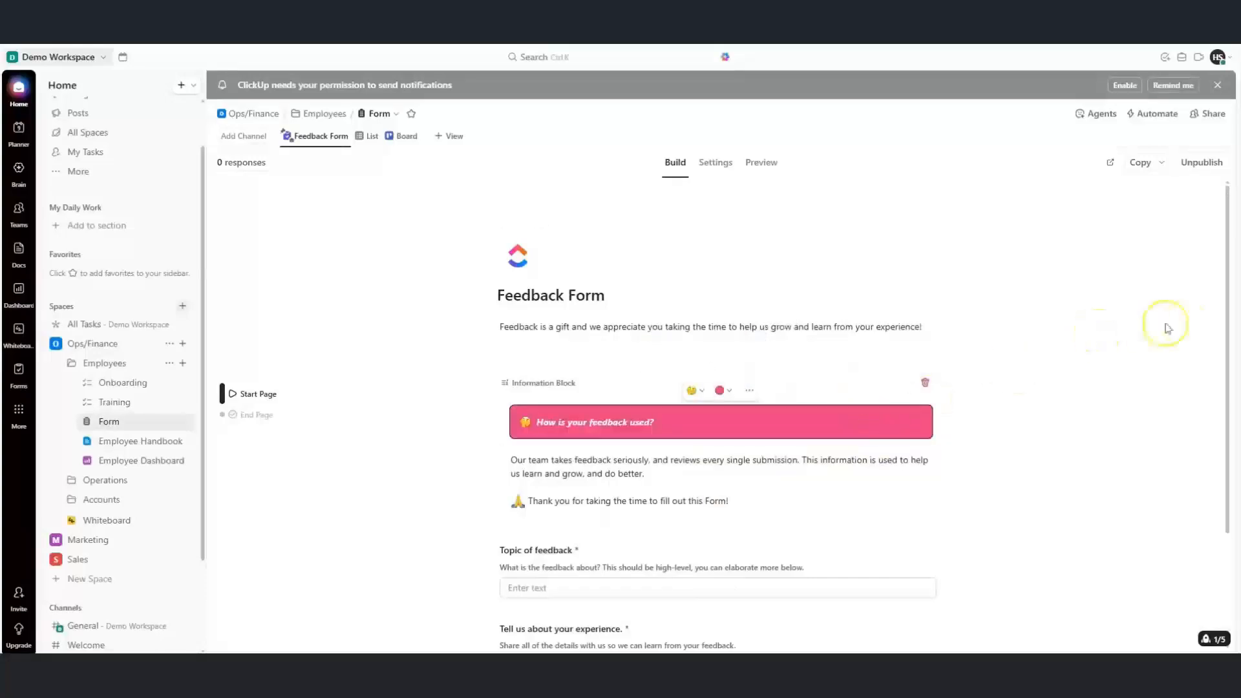
pyautogui.scroll(-2, 1231, 349)
pyautogui.moveTo(1232, 351); pyautogui.dragTo(1231, 415)
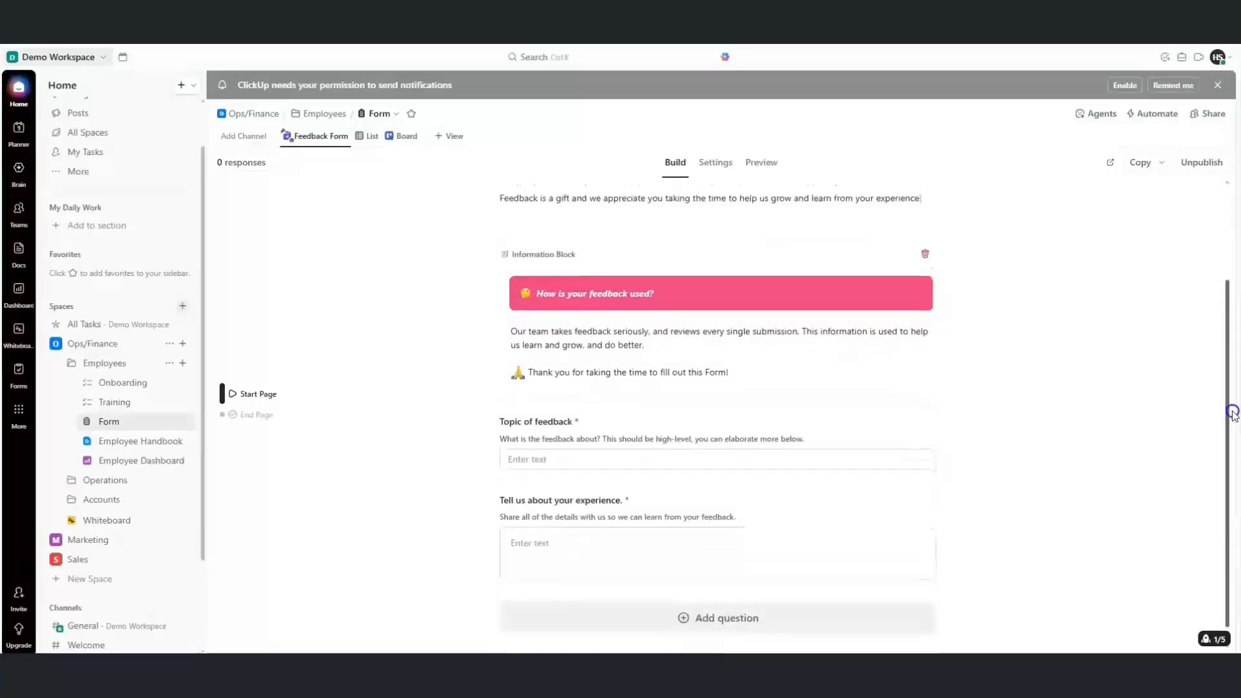
# Inspect the Topic of feedback question and the form's responses list, then return to the form
pyautogui.click(688, 402)
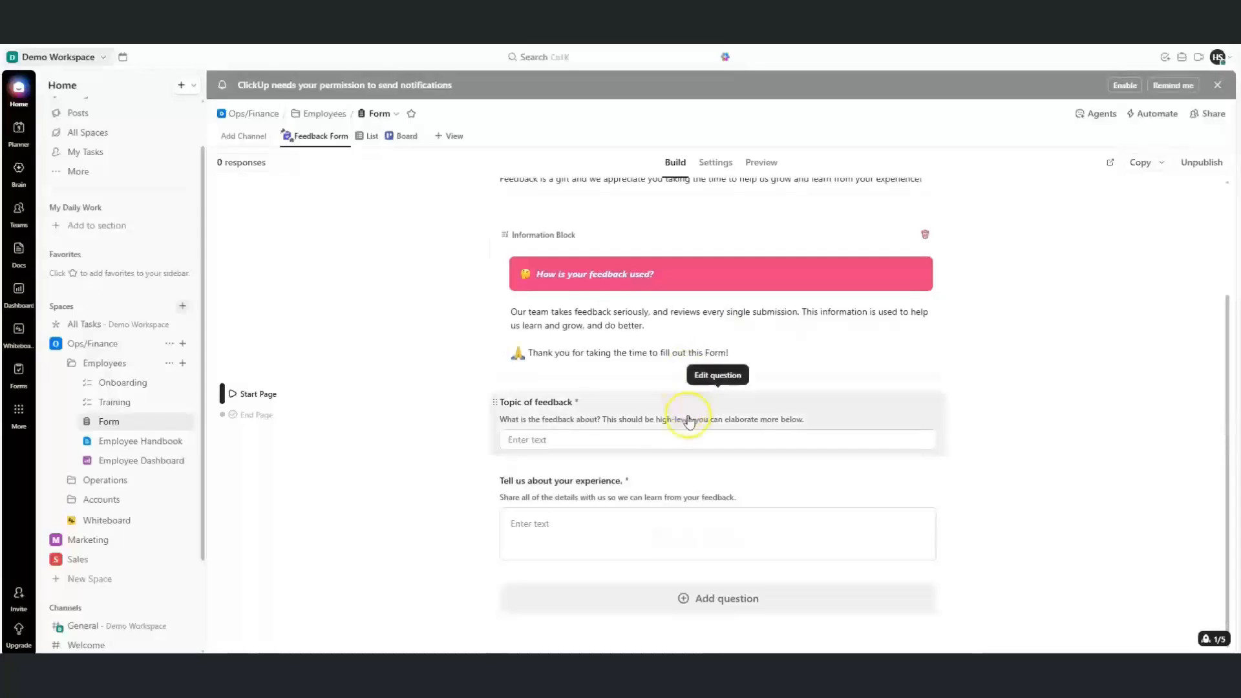
pyautogui.click(689, 413)
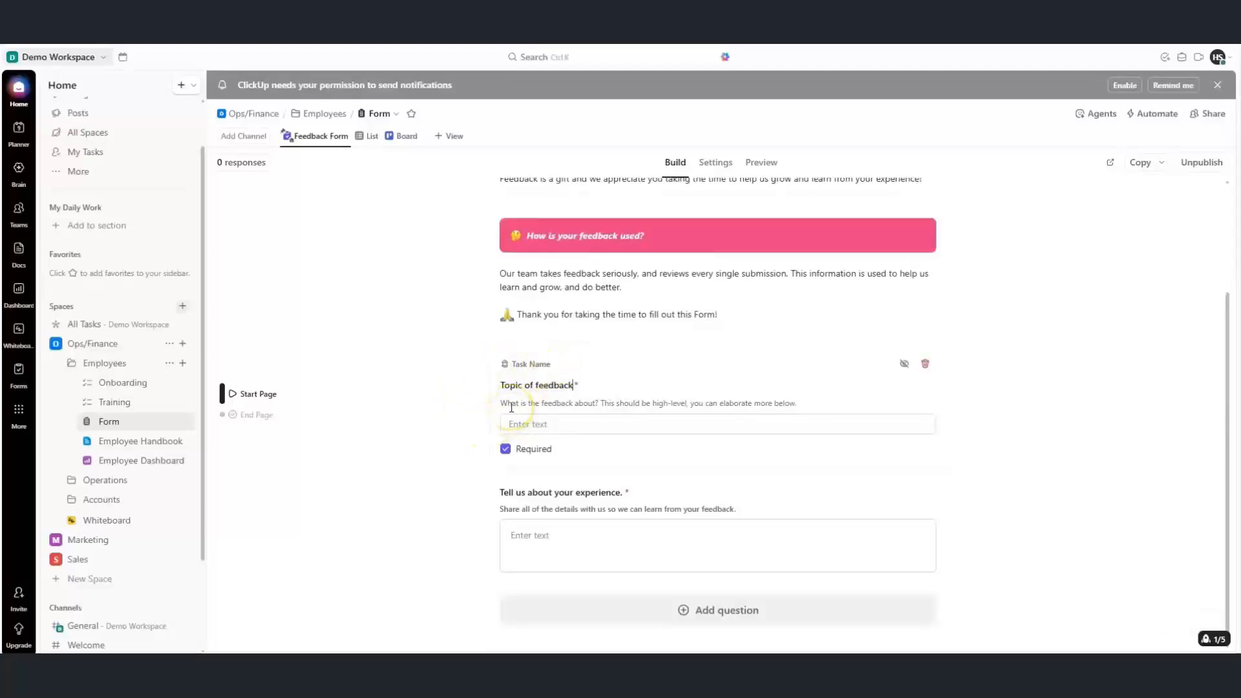
pyautogui.click(369, 137)
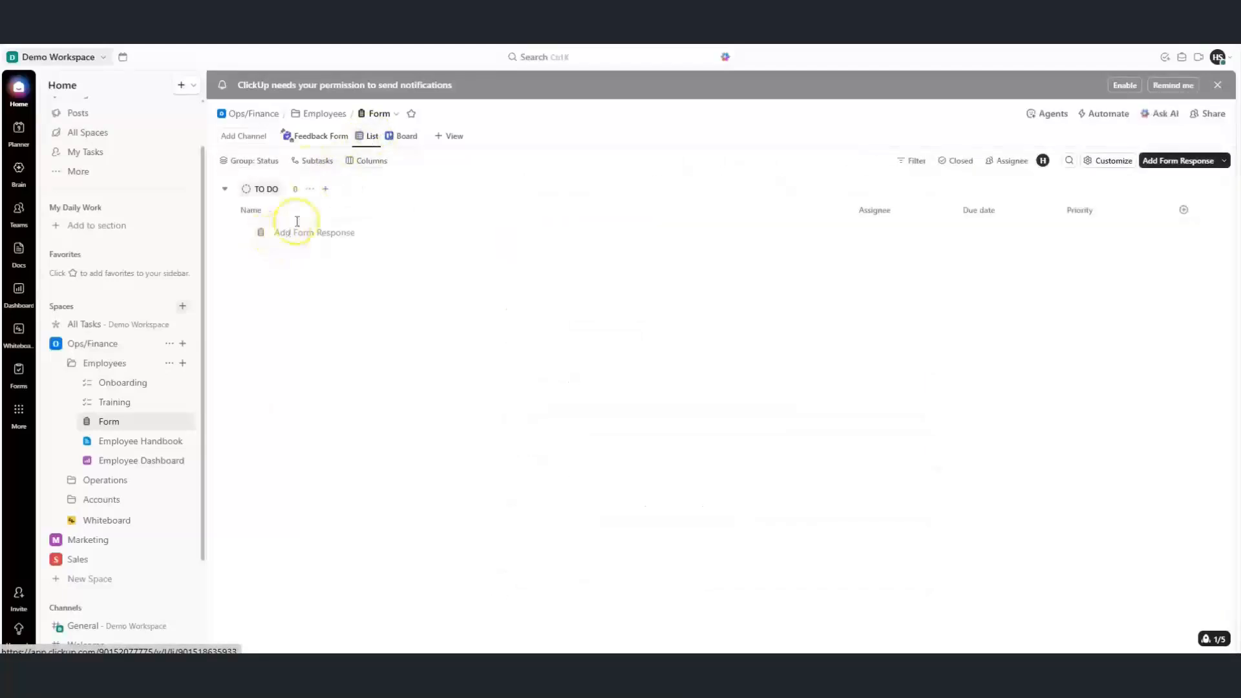
pyautogui.click(310, 138)
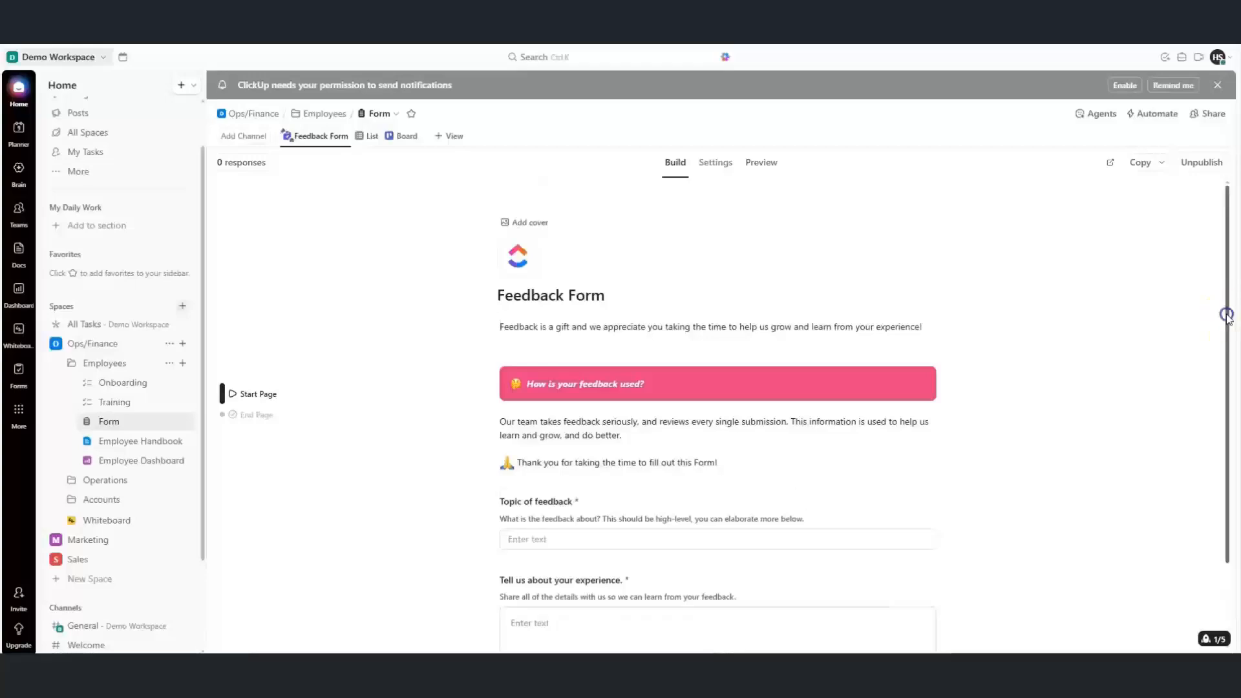
# Open the required 'Tell us about your experience.' question for editing
pyautogui.moveTo(1226, 314); pyautogui.dragTo(1227, 395)
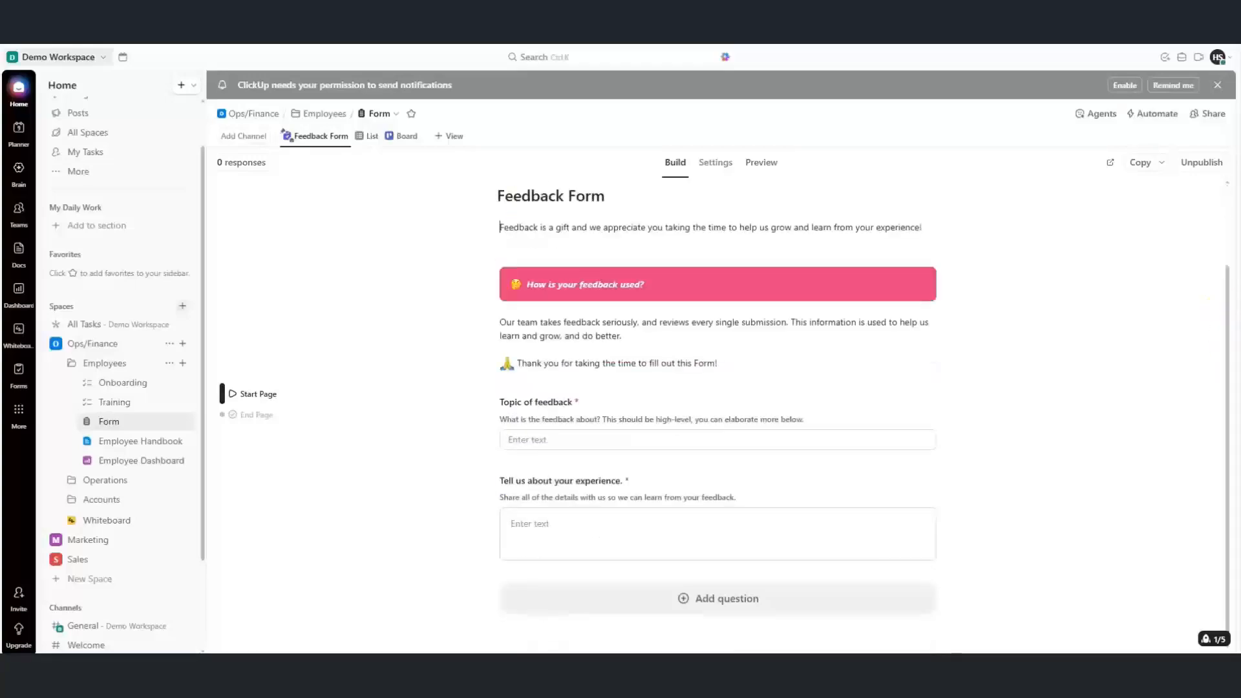
pyautogui.click(648, 487)
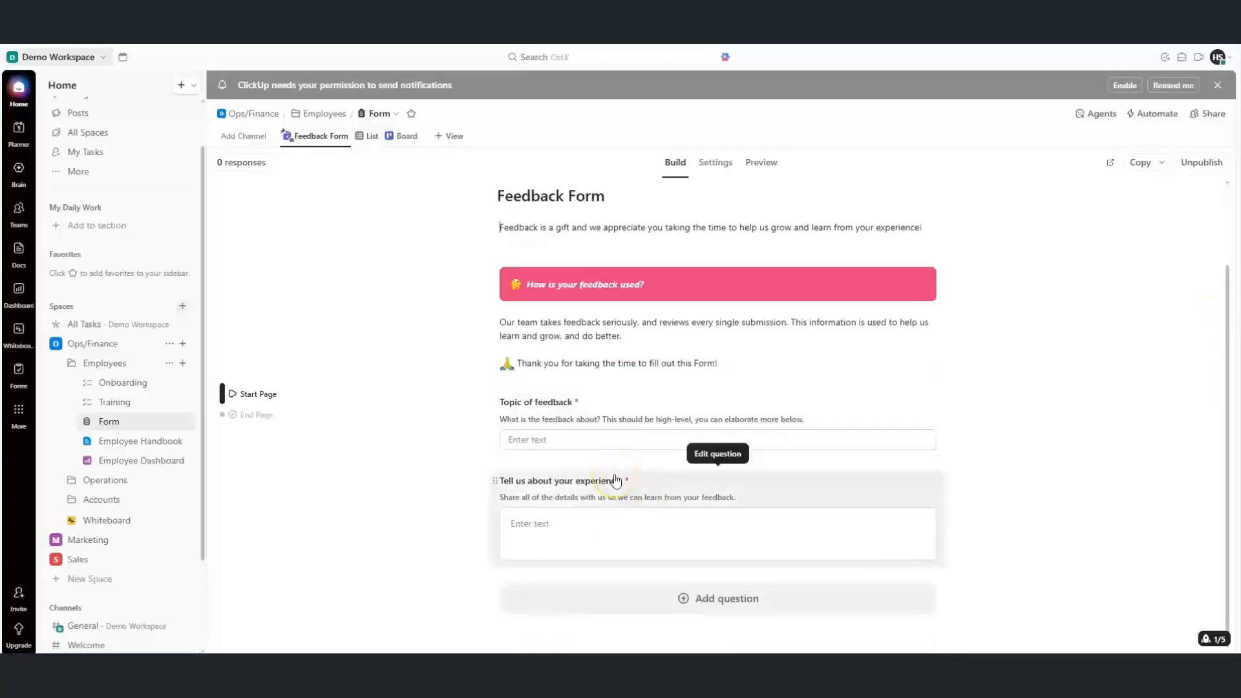
pyautogui.click(600, 492)
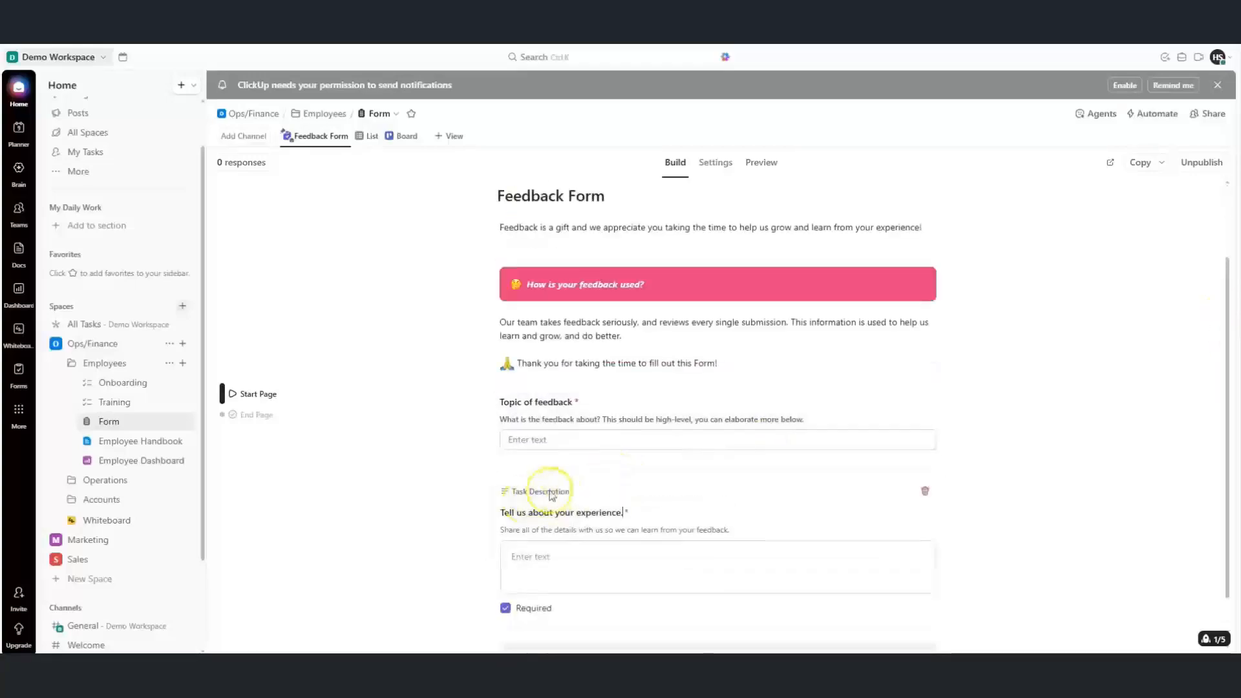
# Add a new Rating question to the form named 'Rate from 1 - 5'
pyautogui.click(717, 598)
pyautogui.moveTo(674, 349)
pyautogui.write('ra')
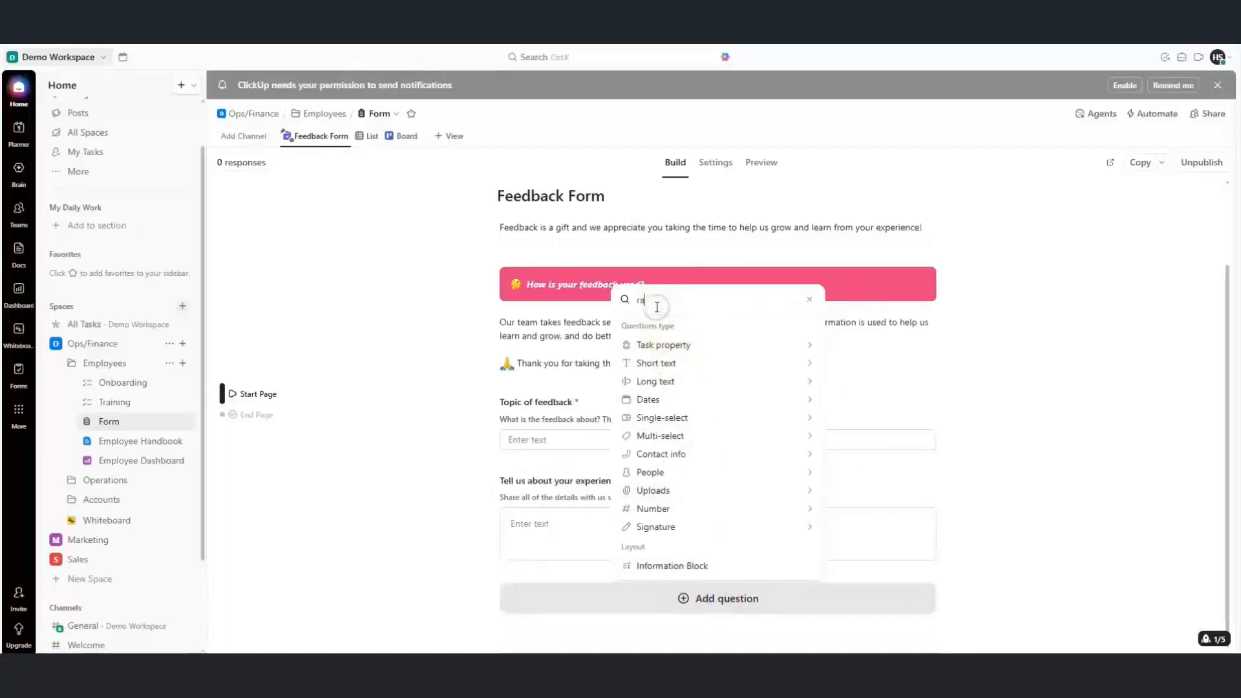
pyautogui.write('t')
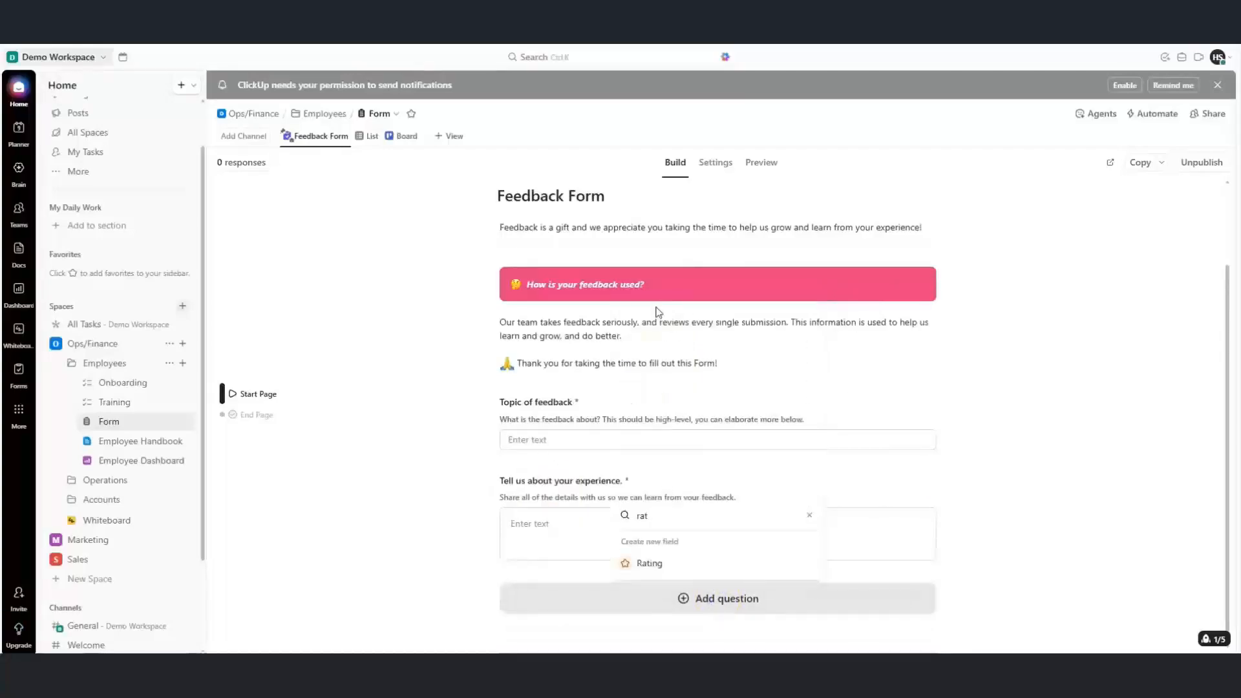
pyautogui.click(646, 564)
pyautogui.click(697, 324)
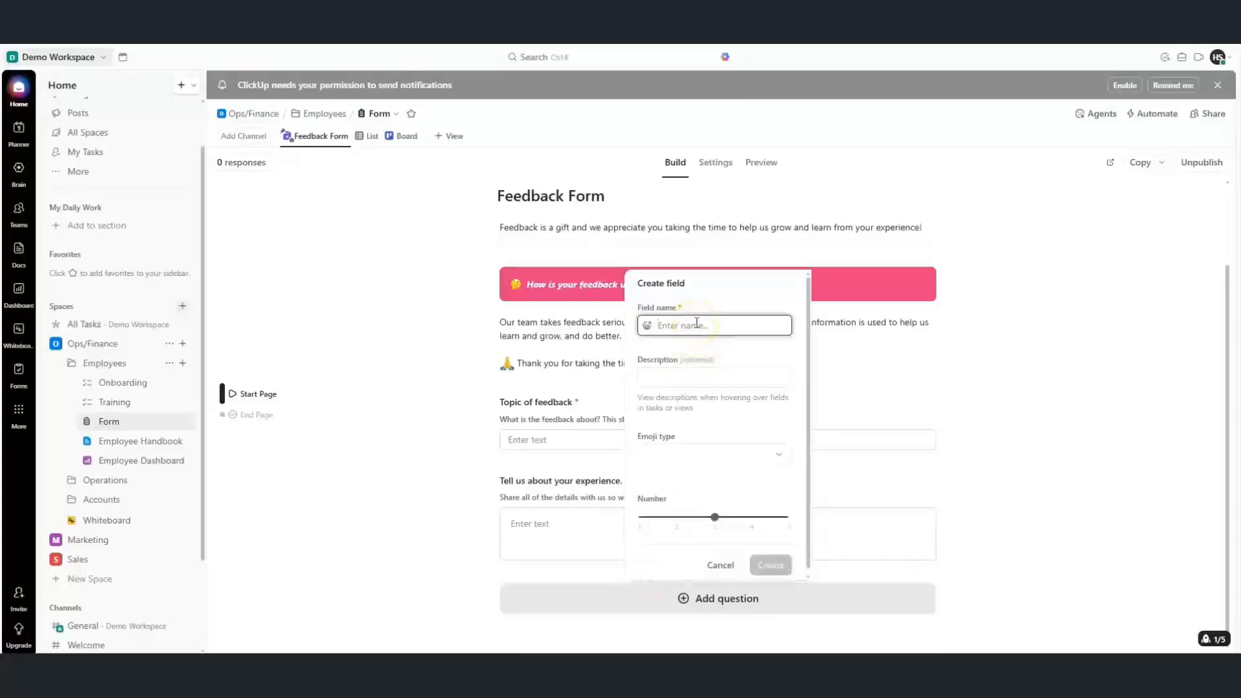
pyautogui.write('Rate from 1 - 5')
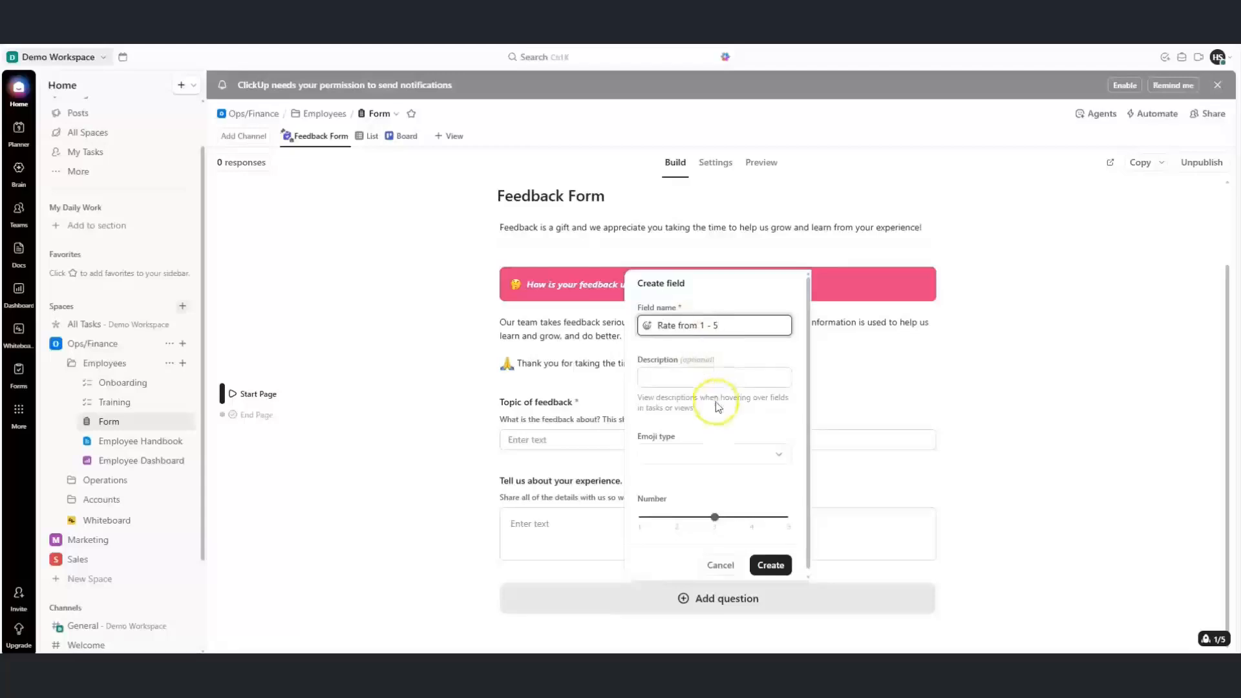
# Give the rating a star emoji and a five-point scale, then create the field
pyautogui.click(782, 523)
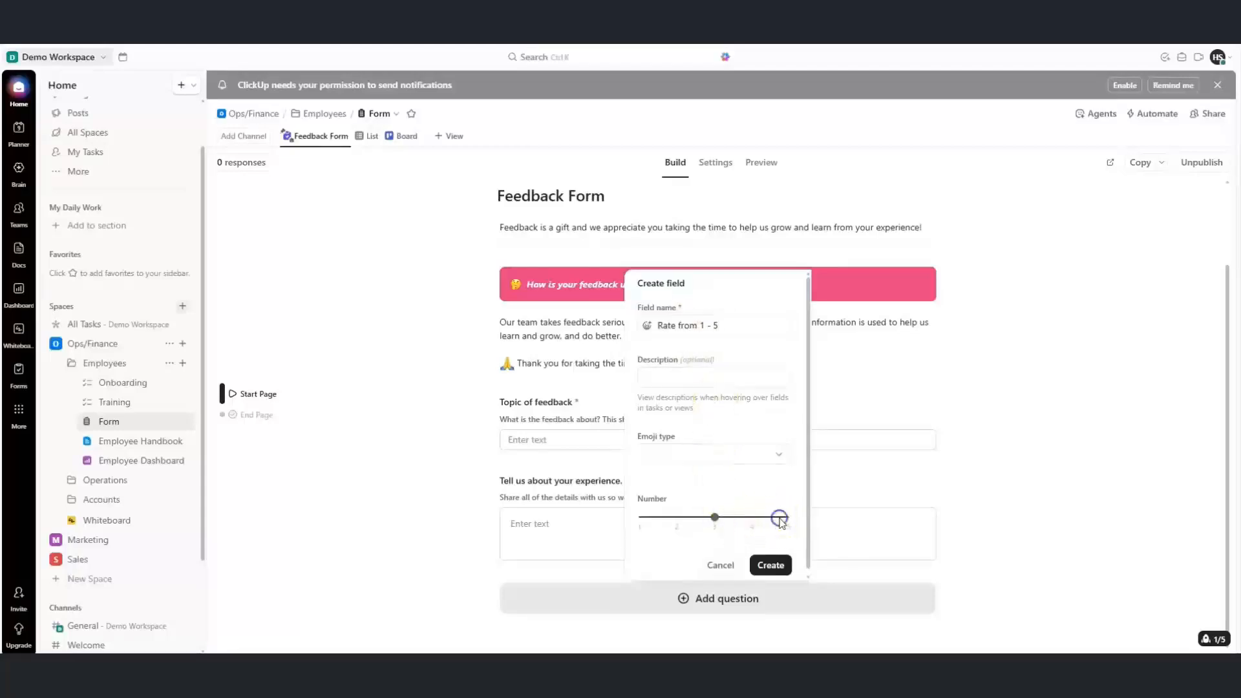
pyautogui.click(777, 457)
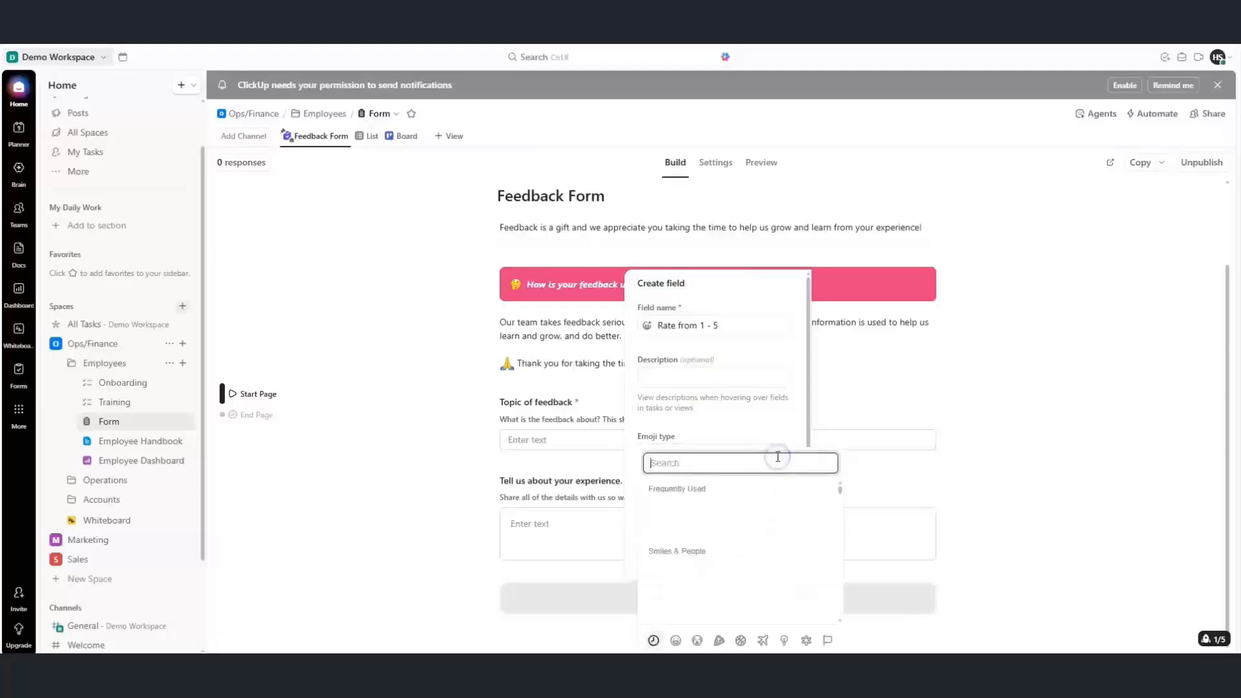
pyautogui.write('sta')
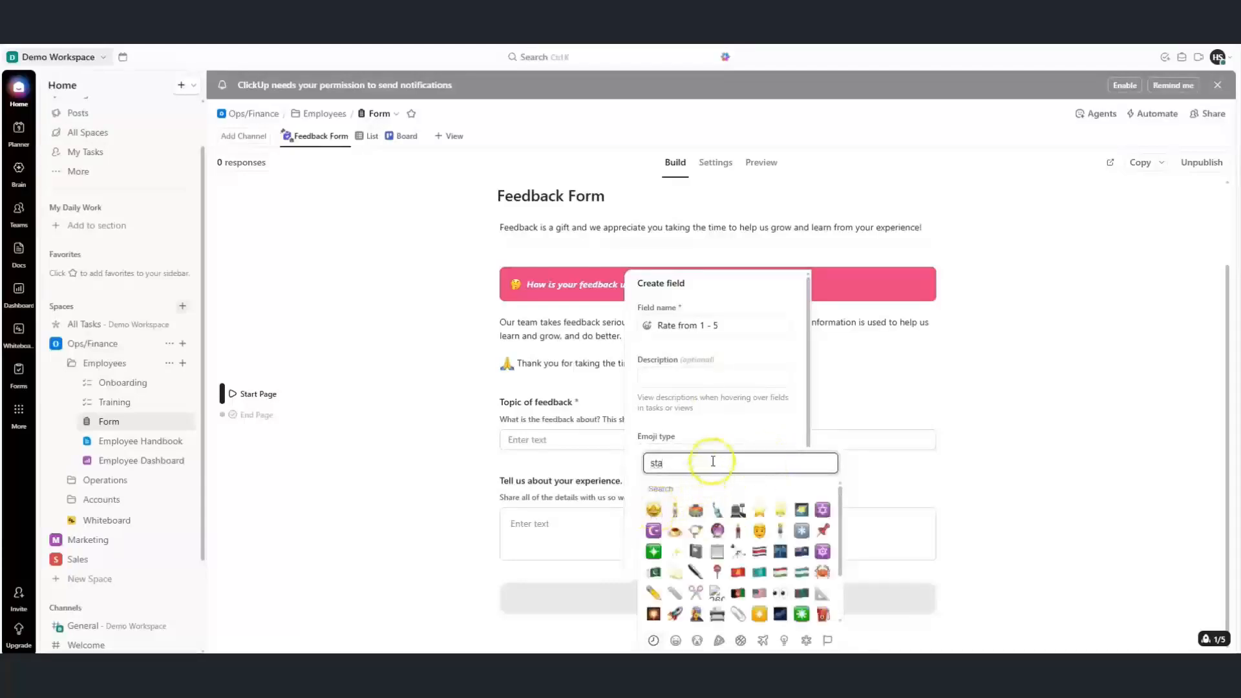
pyautogui.click(760, 509)
pyautogui.moveTo(714, 517); pyautogui.dragTo(760, 525)
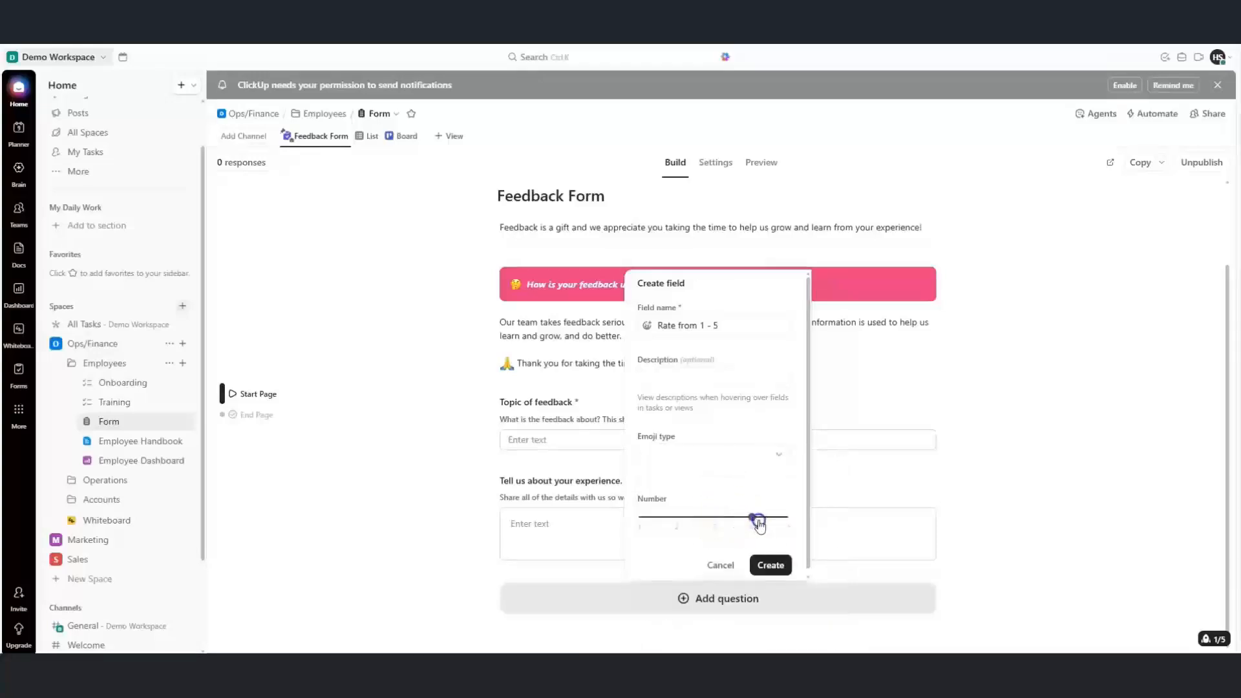
pyautogui.click(770, 565)
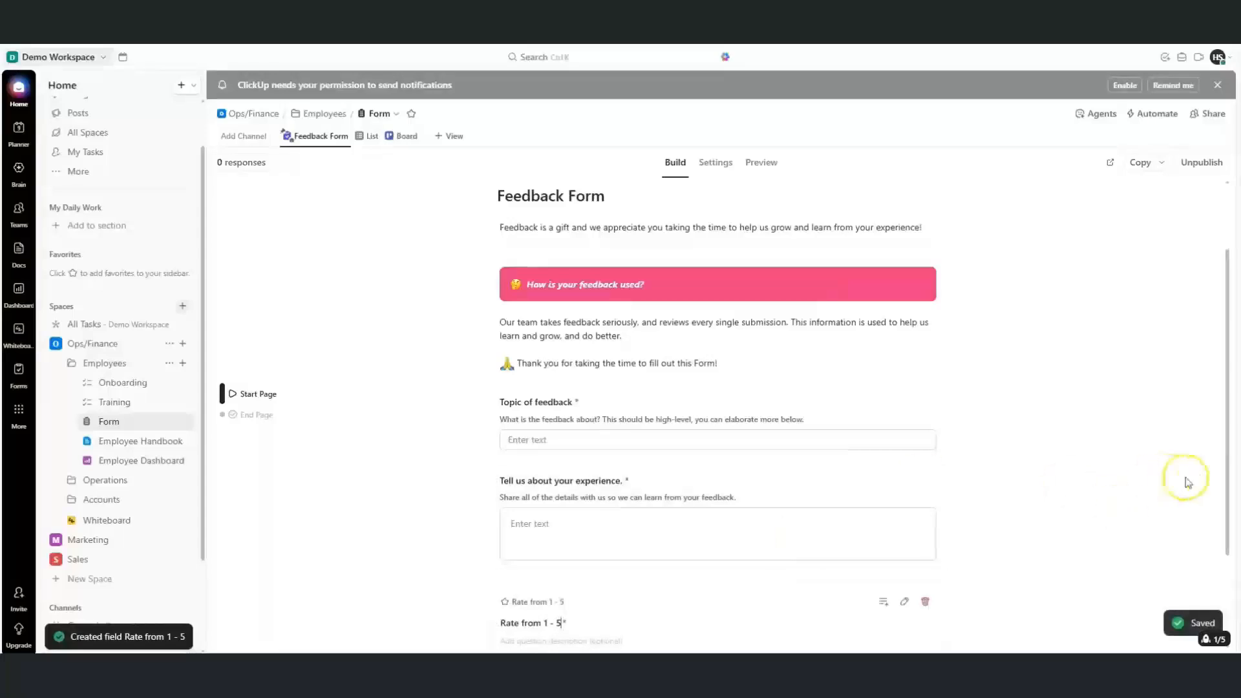
pyautogui.scroll(-1, 1225, 493)
pyautogui.scroll(-2, 1224, 493)
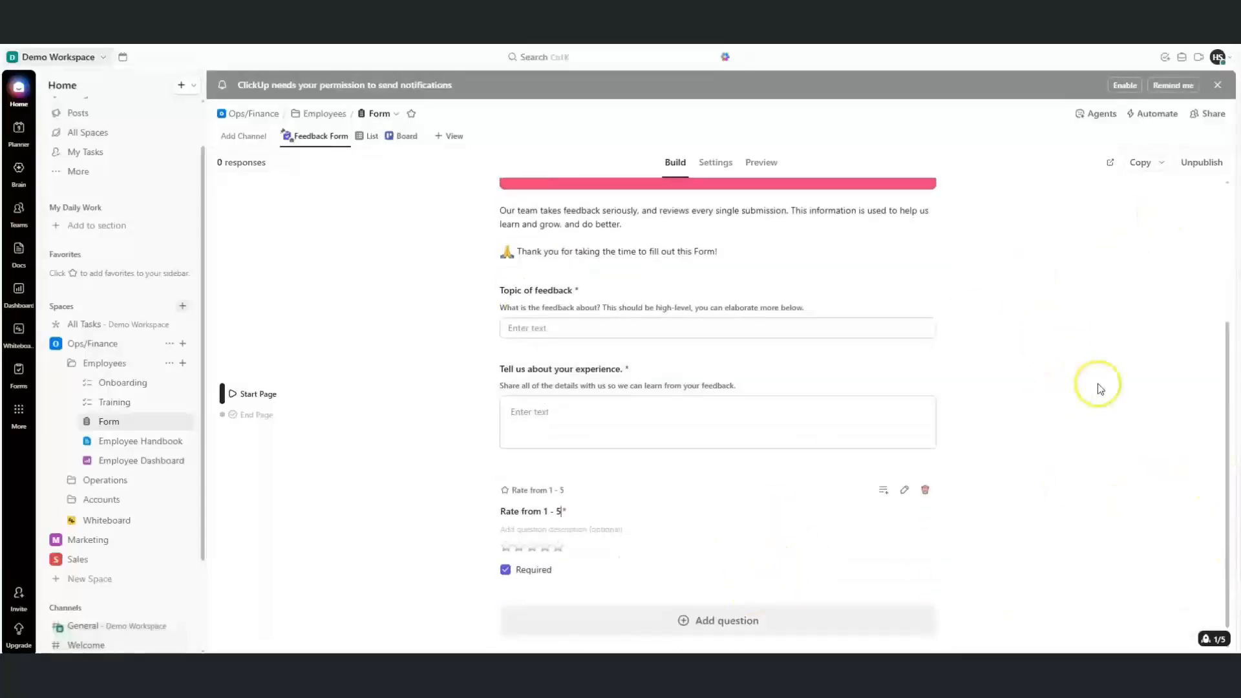
pyautogui.moveTo(1228, 349); pyautogui.dragTo(852, 172)
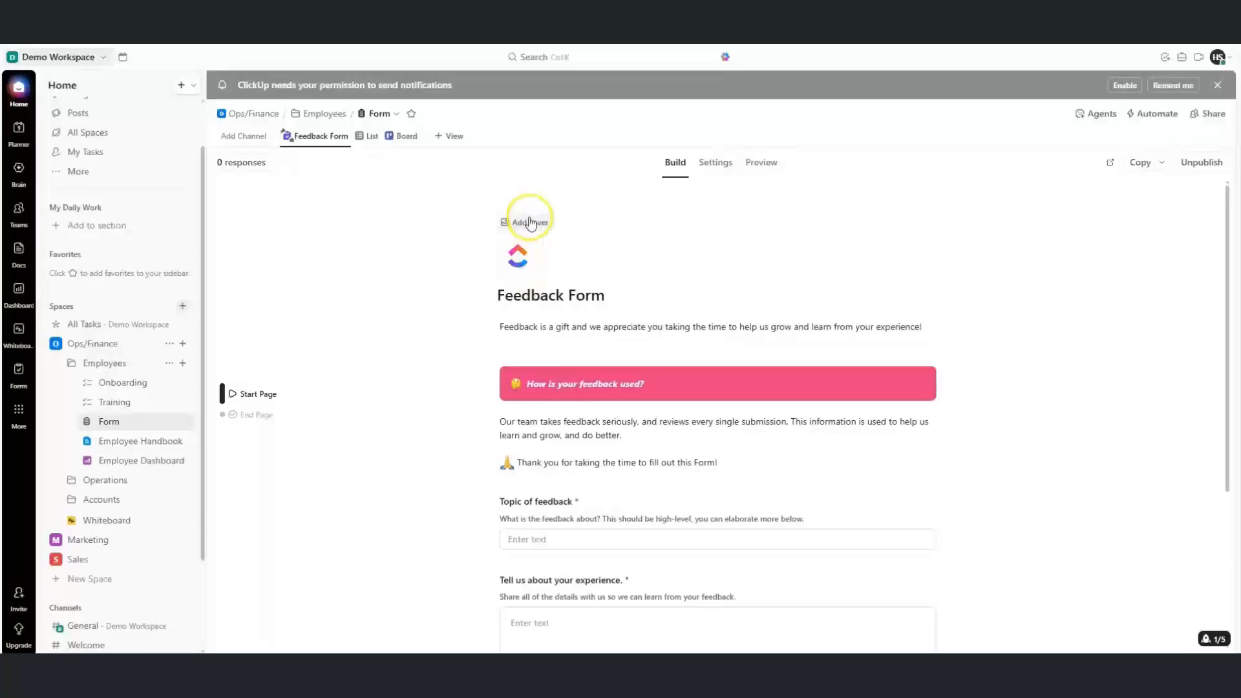
# Dismiss the cover-image upgrade offer and open the live form from Preview
pyautogui.click(529, 221)
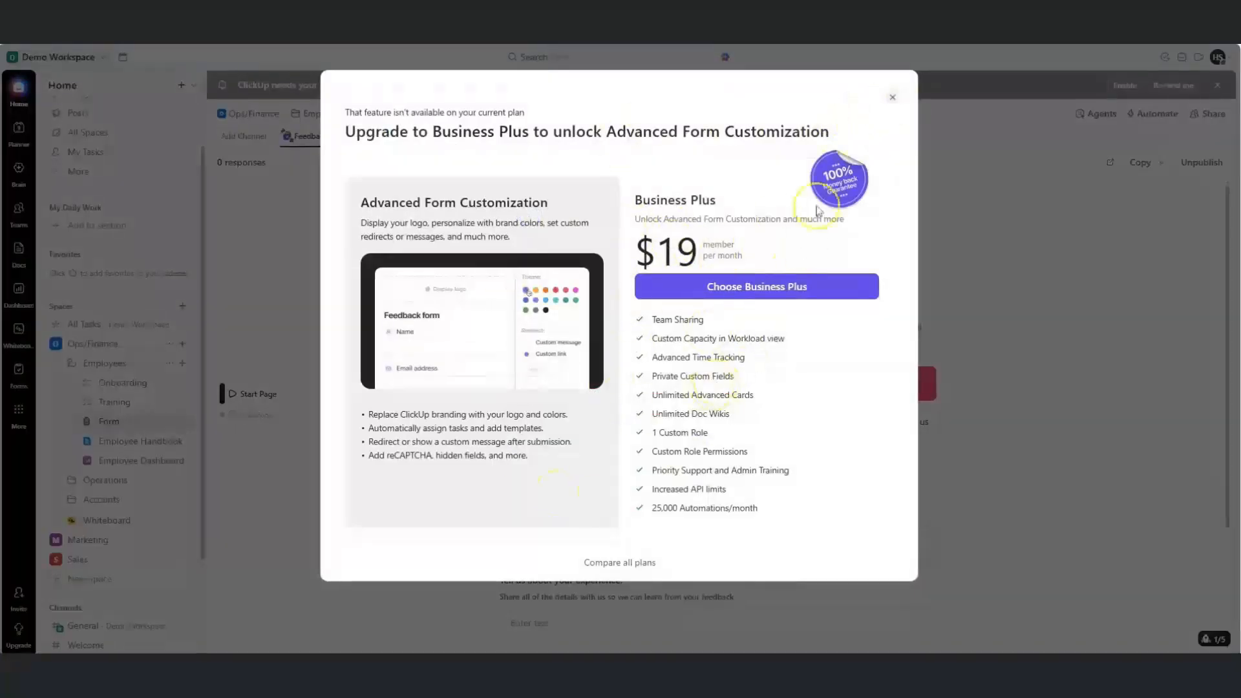
pyautogui.click(891, 104)
pyautogui.click(757, 179)
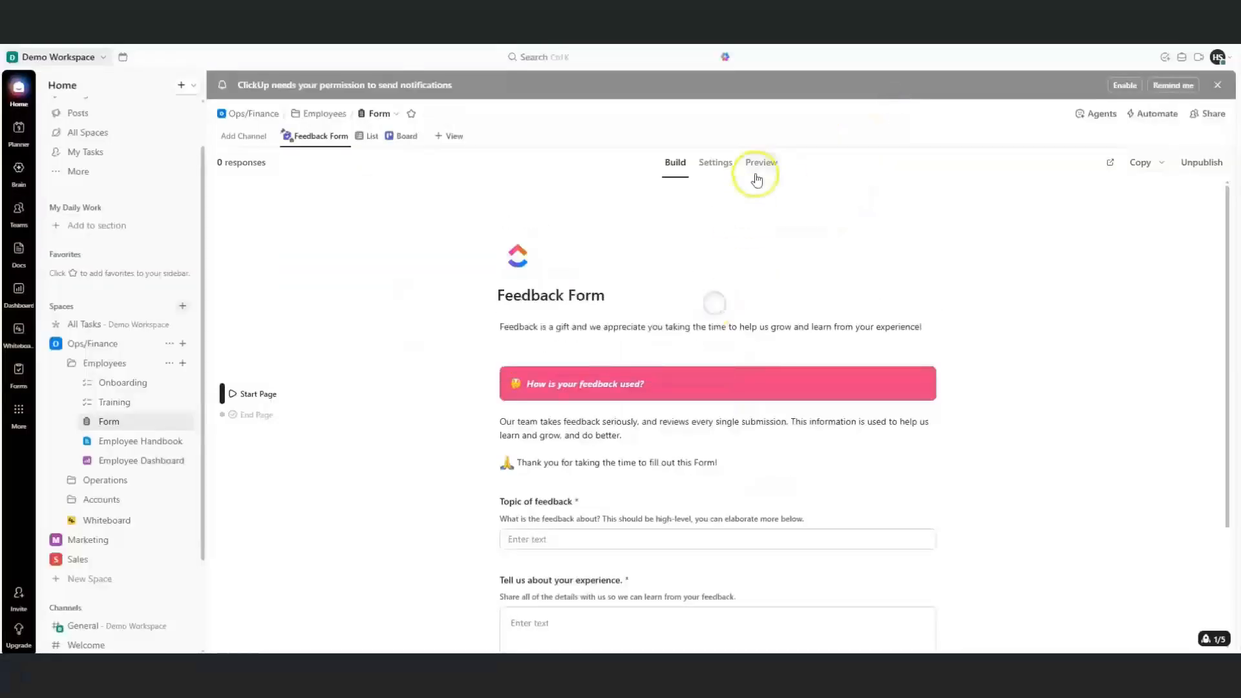
pyautogui.click(1138, 170)
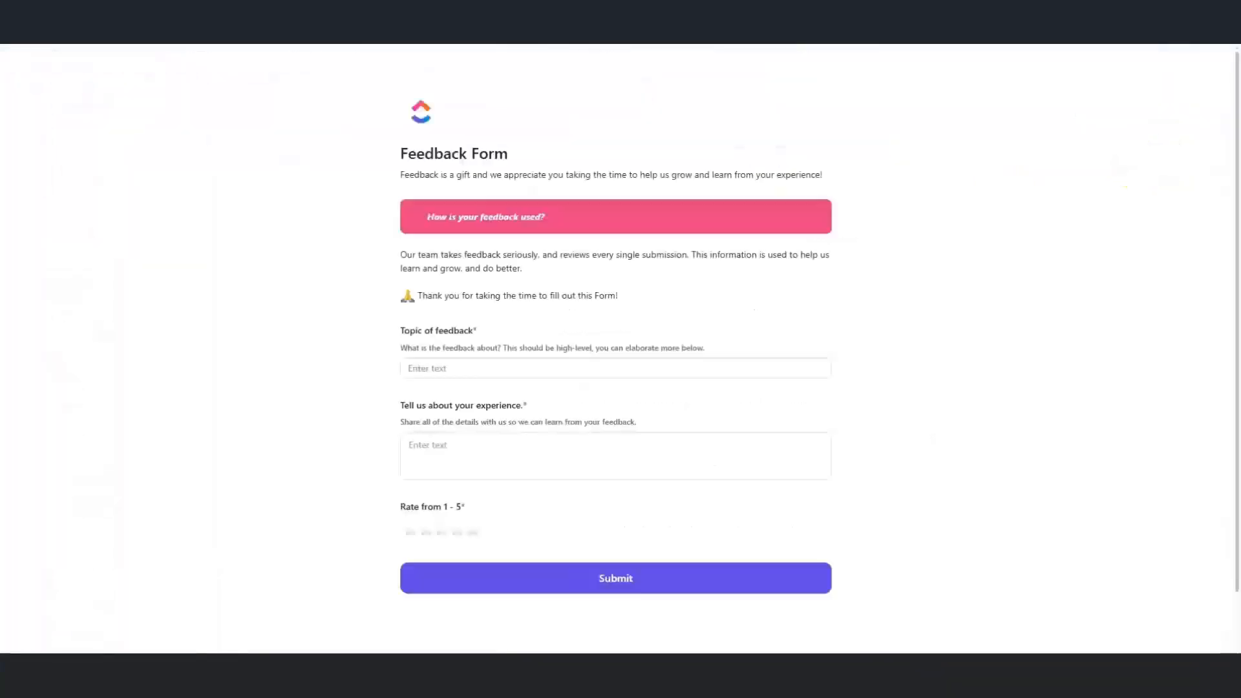
# Submit a test response: topic 'demo of clickup', experience Excellent, five-star rating
pyautogui.click(501, 359)
pyautogui.write('d')
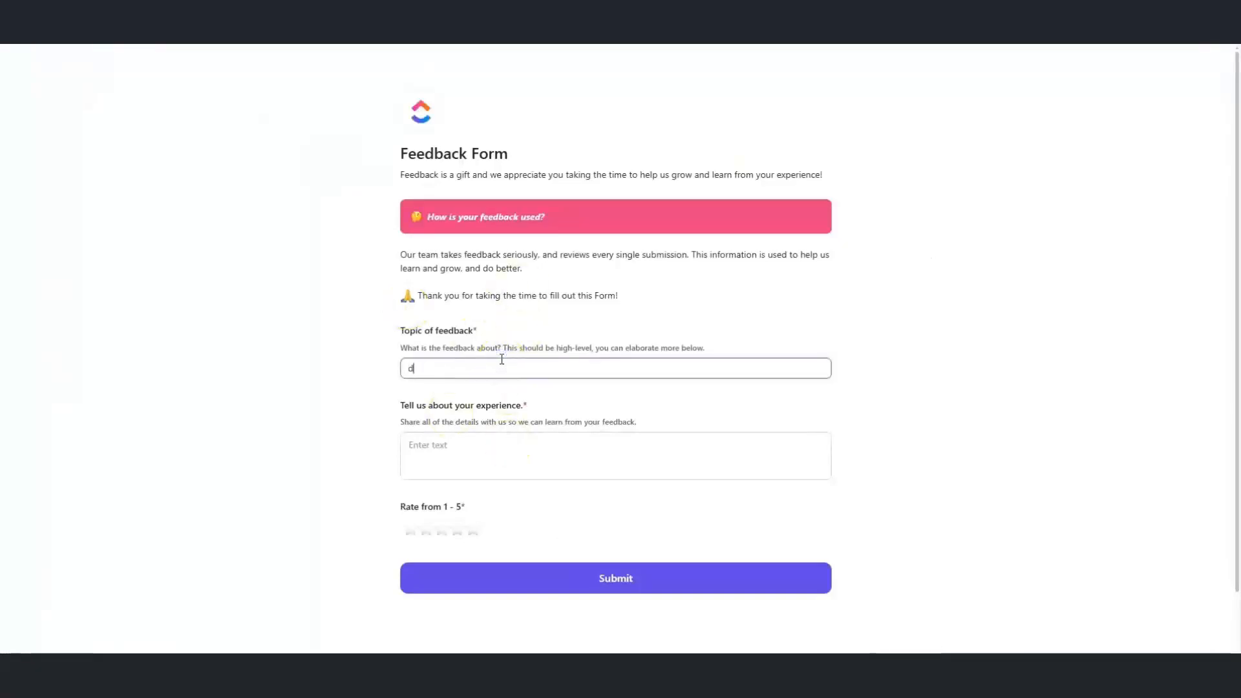
pyautogui.write('emo of clickup')
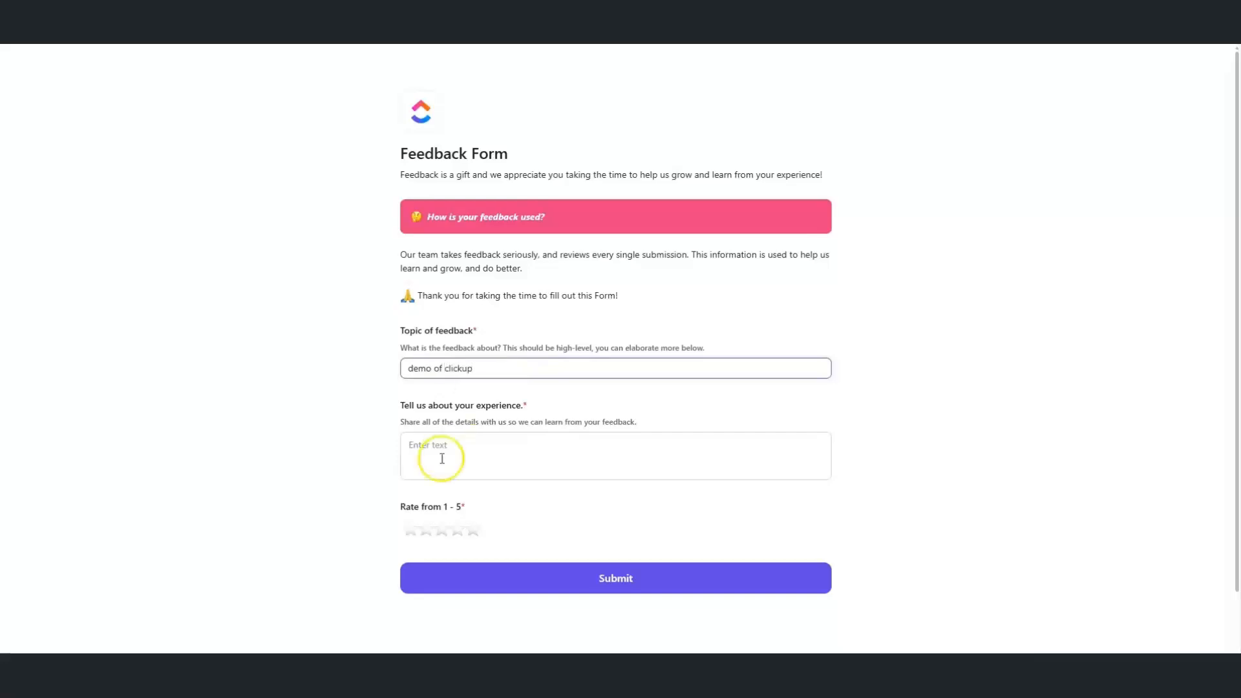
pyautogui.click(440, 461)
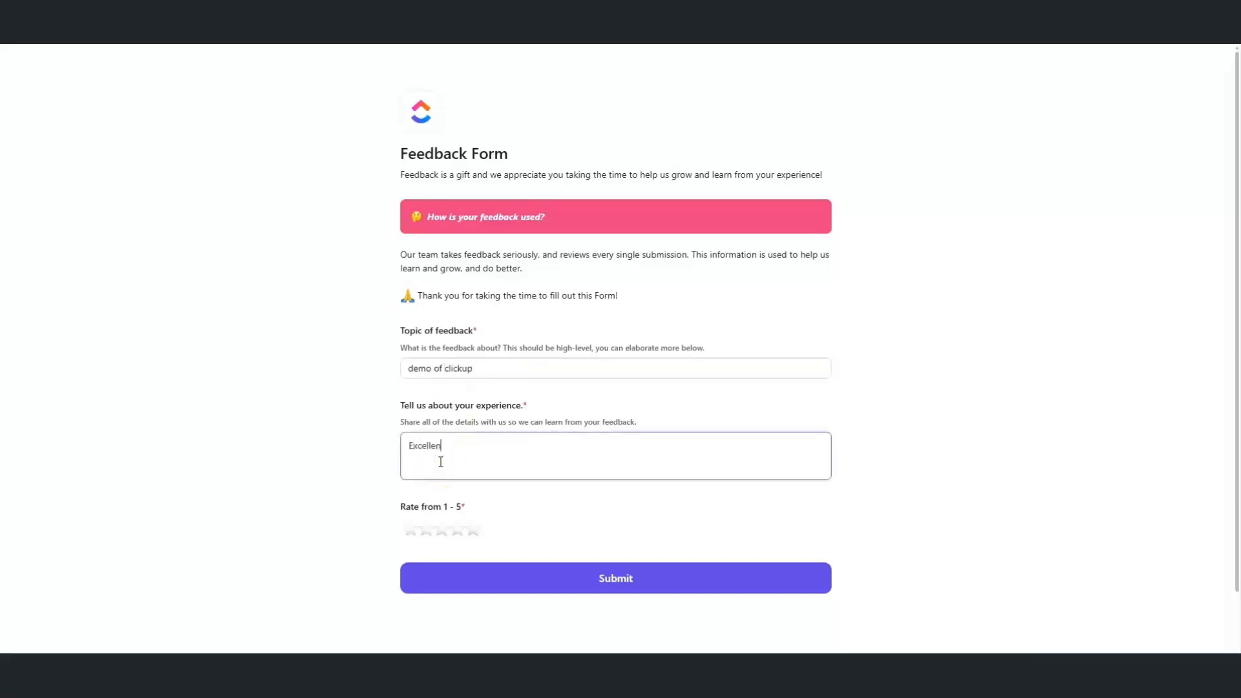
pyautogui.click(474, 530)
pyautogui.click(521, 575)
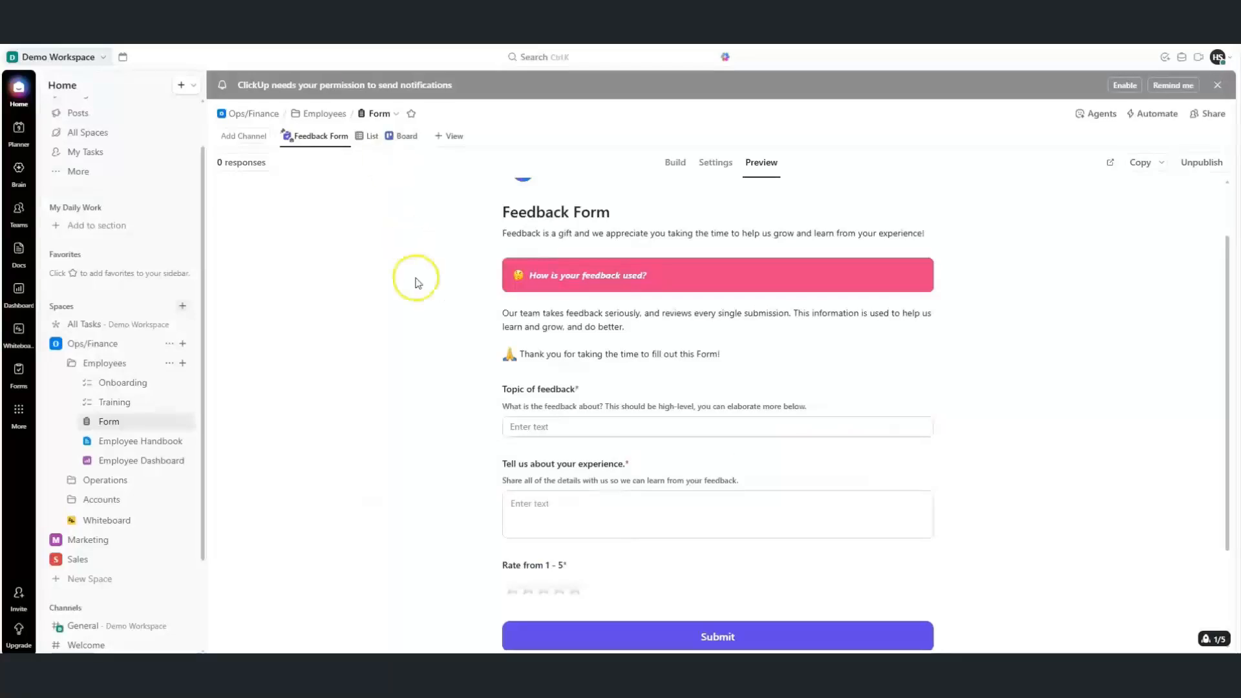
# Open the 'demo of clickup' response from the List view, check its five-star rating, and close it
pyautogui.click(370, 138)
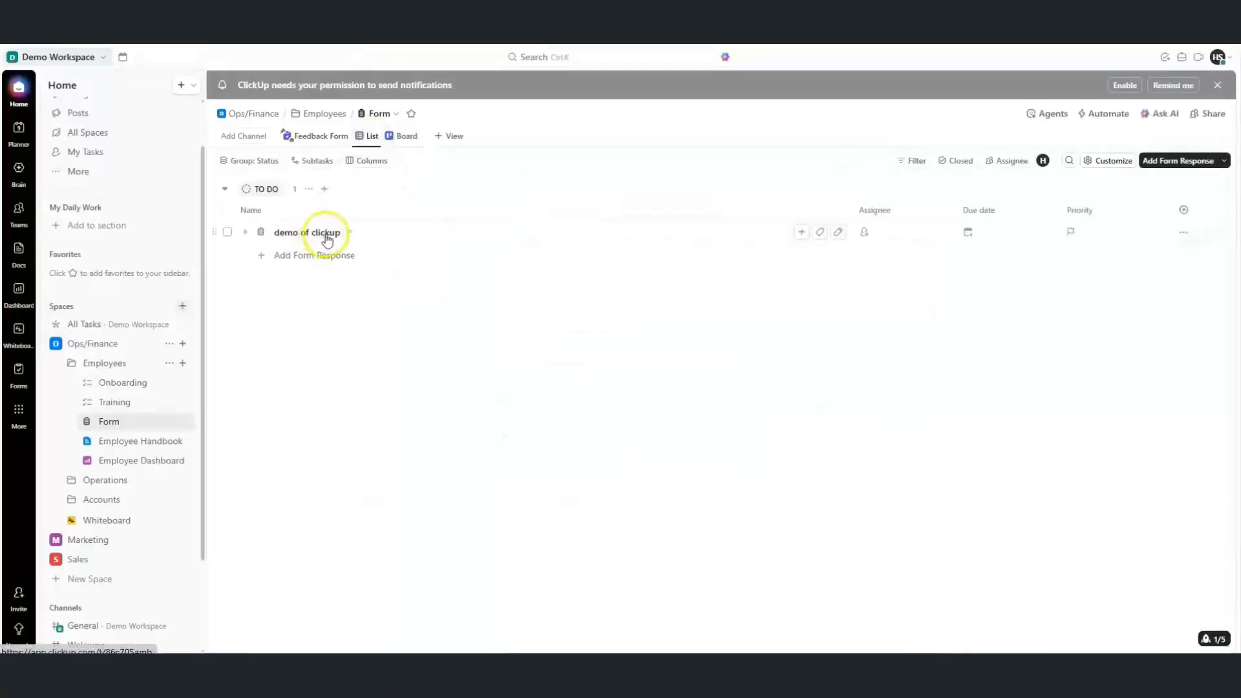
pyautogui.click(327, 234)
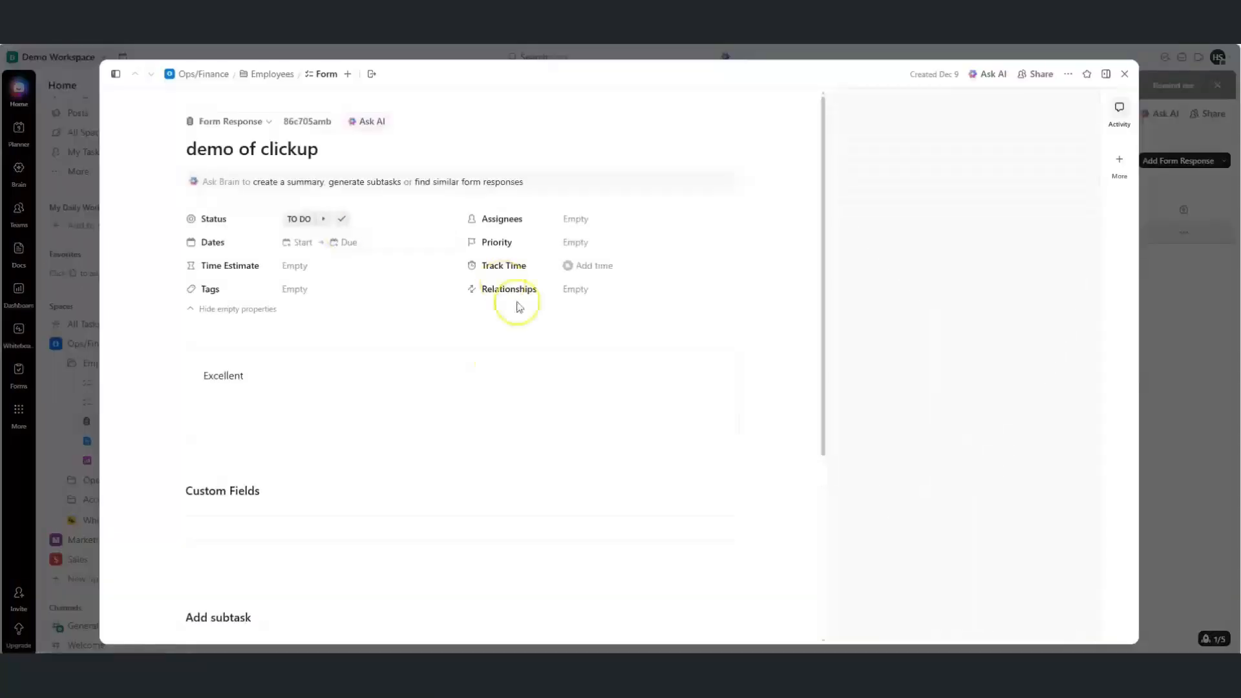
pyautogui.click(823, 354)
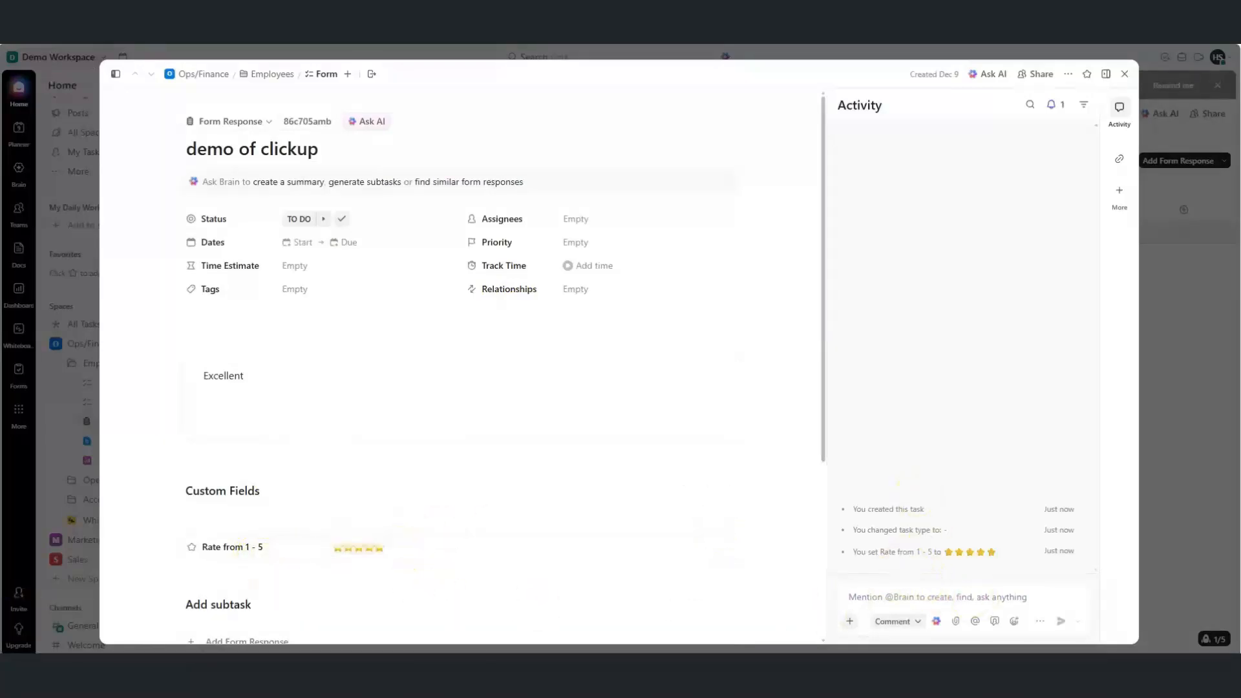
pyautogui.click(52, 637)
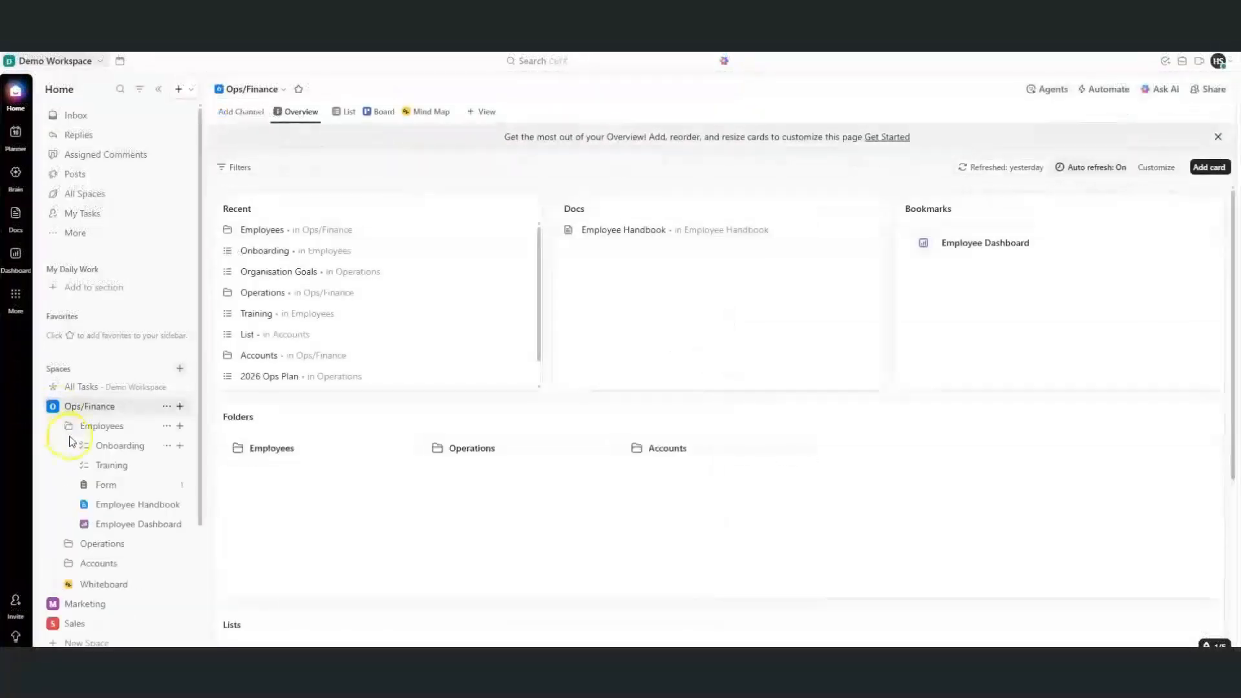
# Create a 'Complete new hire paperwork' task in Onboarding, assigned, high priority, due 12/25/25
pyautogui.click(101, 449)
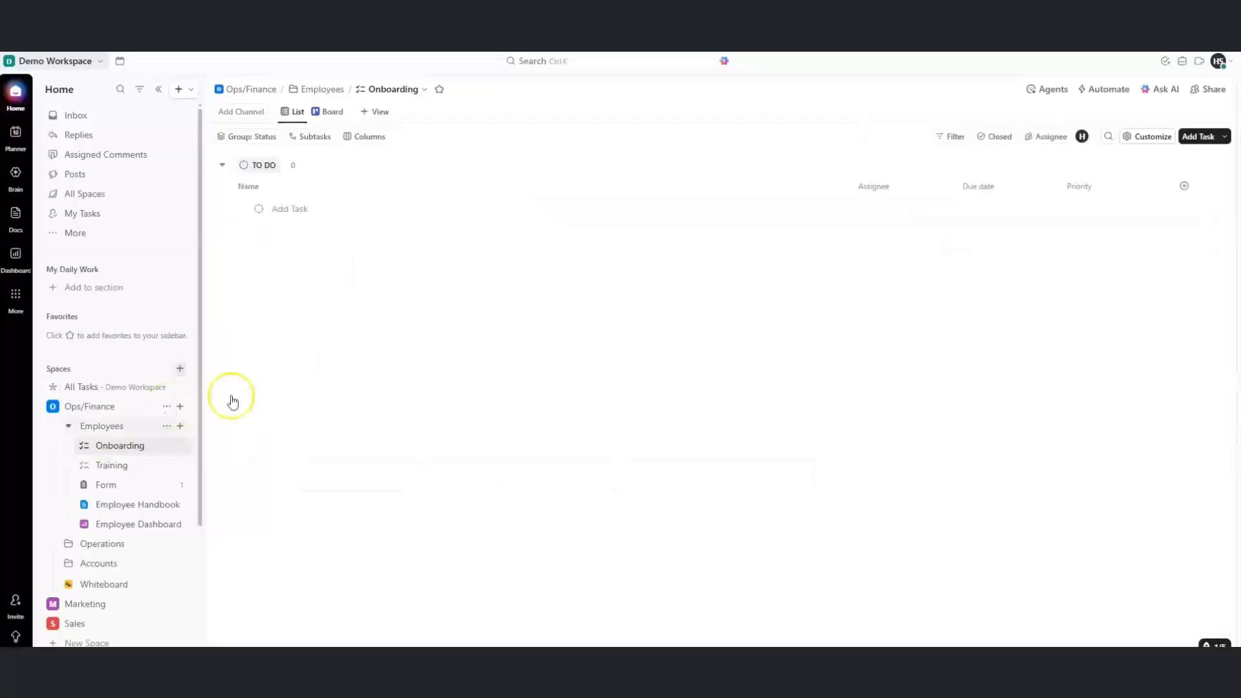
pyautogui.click(306, 208)
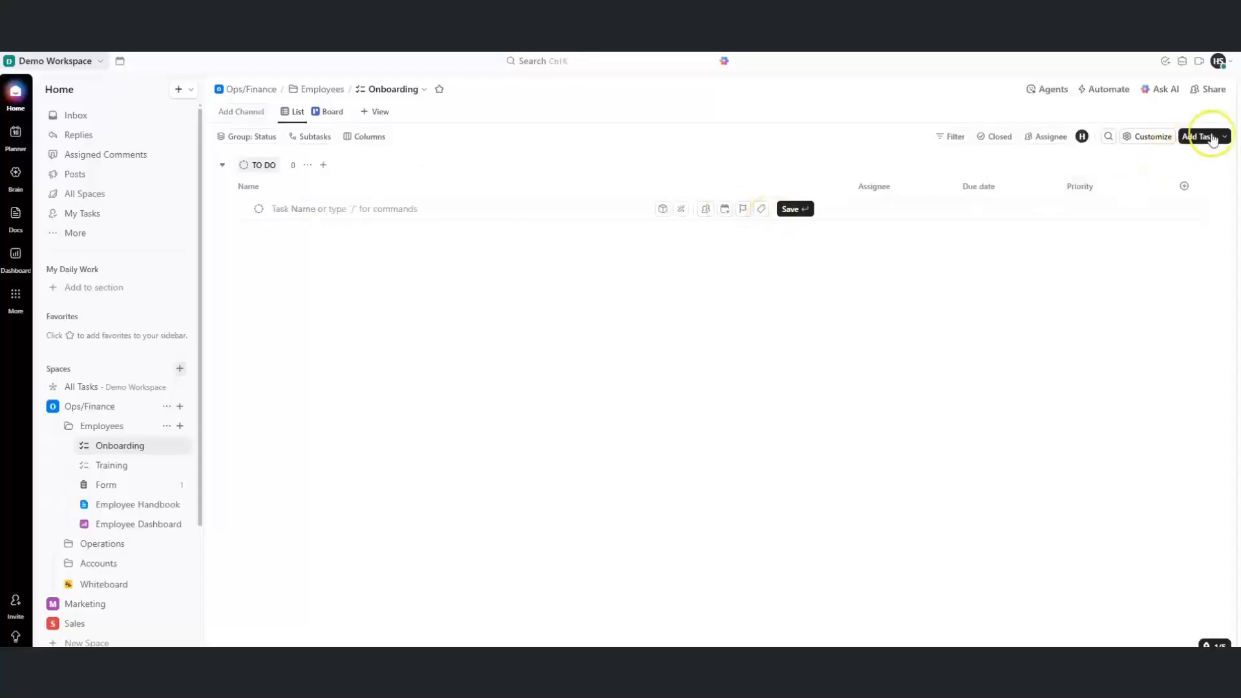
pyautogui.click(281, 208)
pyautogui.write('Complete new hire paperwork')
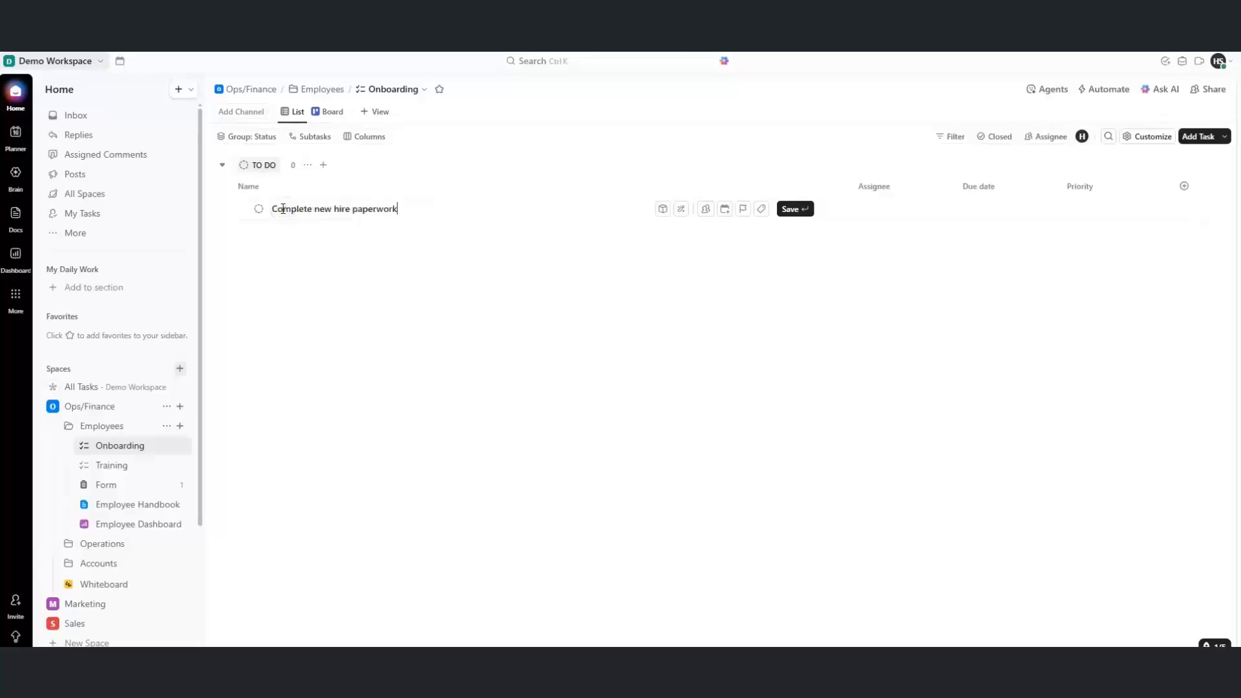
pyautogui.click(788, 210)
pyautogui.click(862, 215)
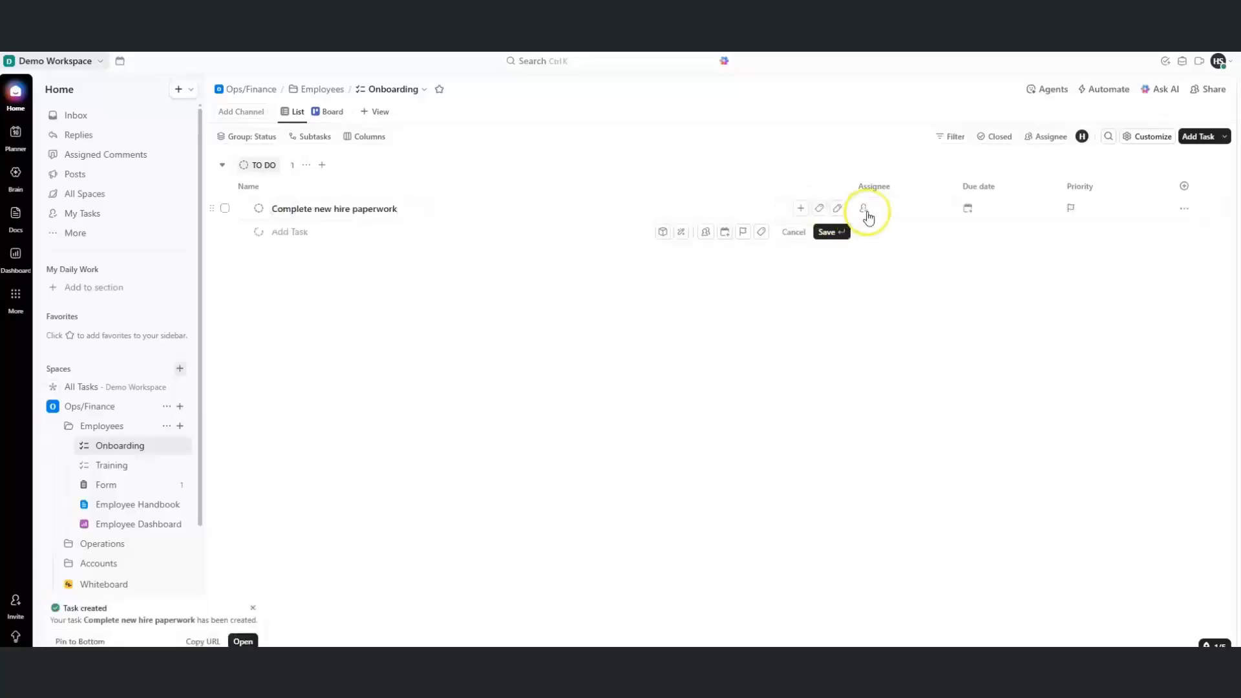
pyautogui.click(972, 221)
pyautogui.click(999, 375)
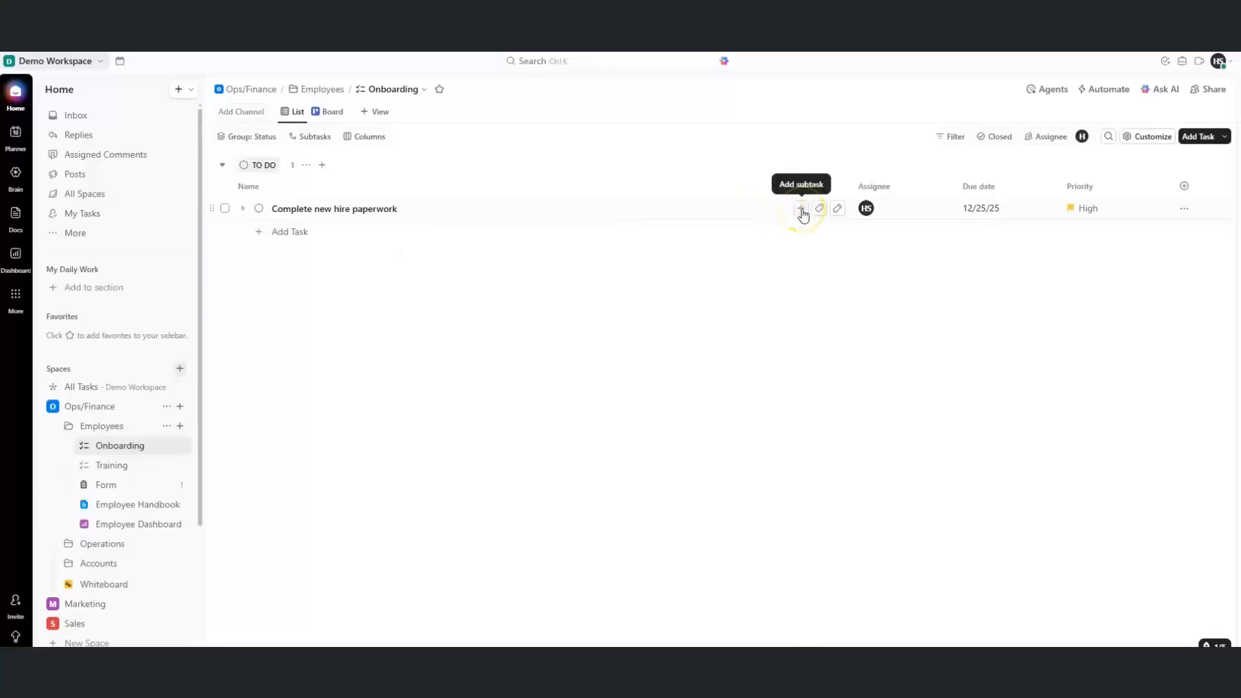
pyautogui.click(830, 213)
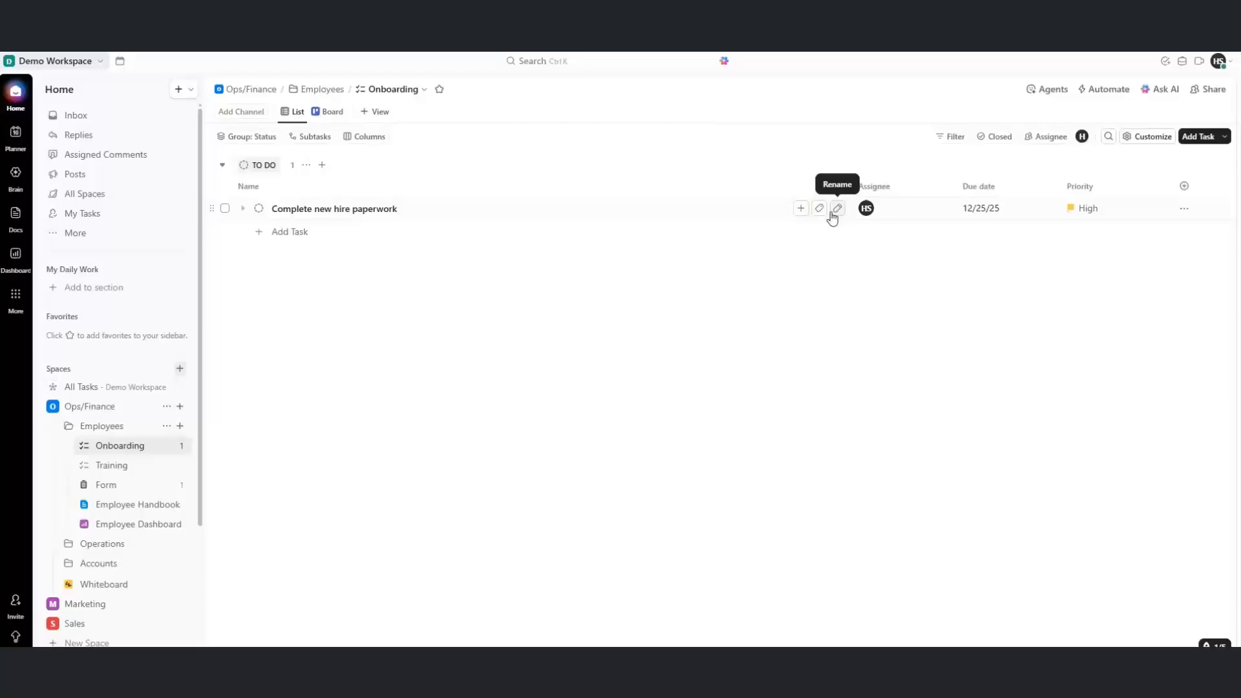
pyautogui.click(800, 211)
# Add a 'Submit identification documents' subtask under the paperwork task
pyautogui.click(800, 209)
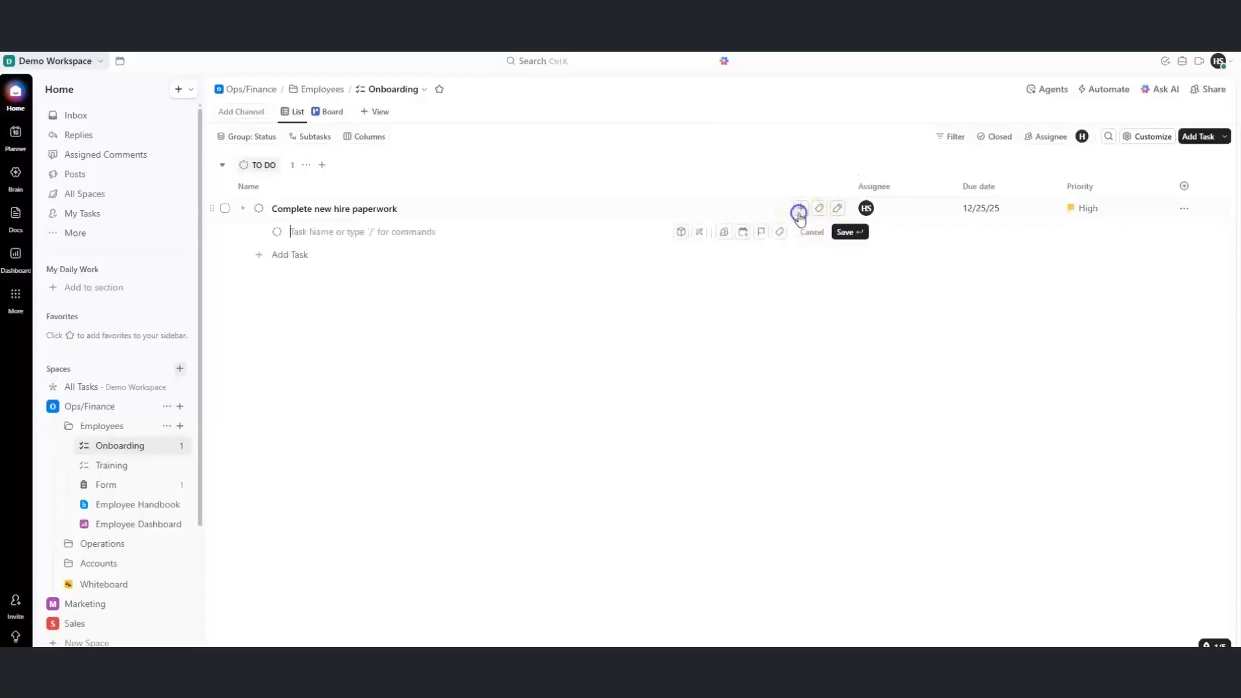
pyautogui.click(296, 232)
pyautogui.write('Submit identification documents')
pyautogui.press('Return')
# Add subtasks 'Fill out tax and payroll forms' and 'Sign employee handbook acknowledgment', then open the task
pyautogui.click(298, 254)
pyautogui.click(300, 255)
pyautogui.write('Fill out tax and payroll forms Sign employee handbook acknowledgment')
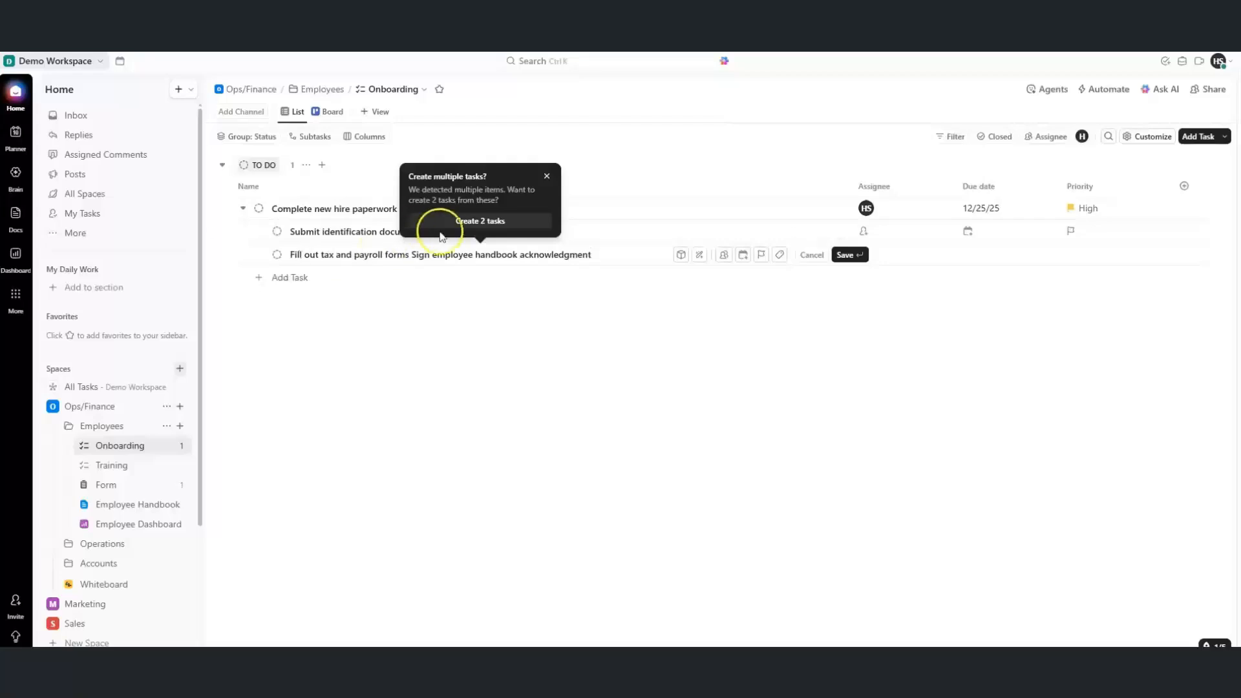
pyautogui.click(460, 223)
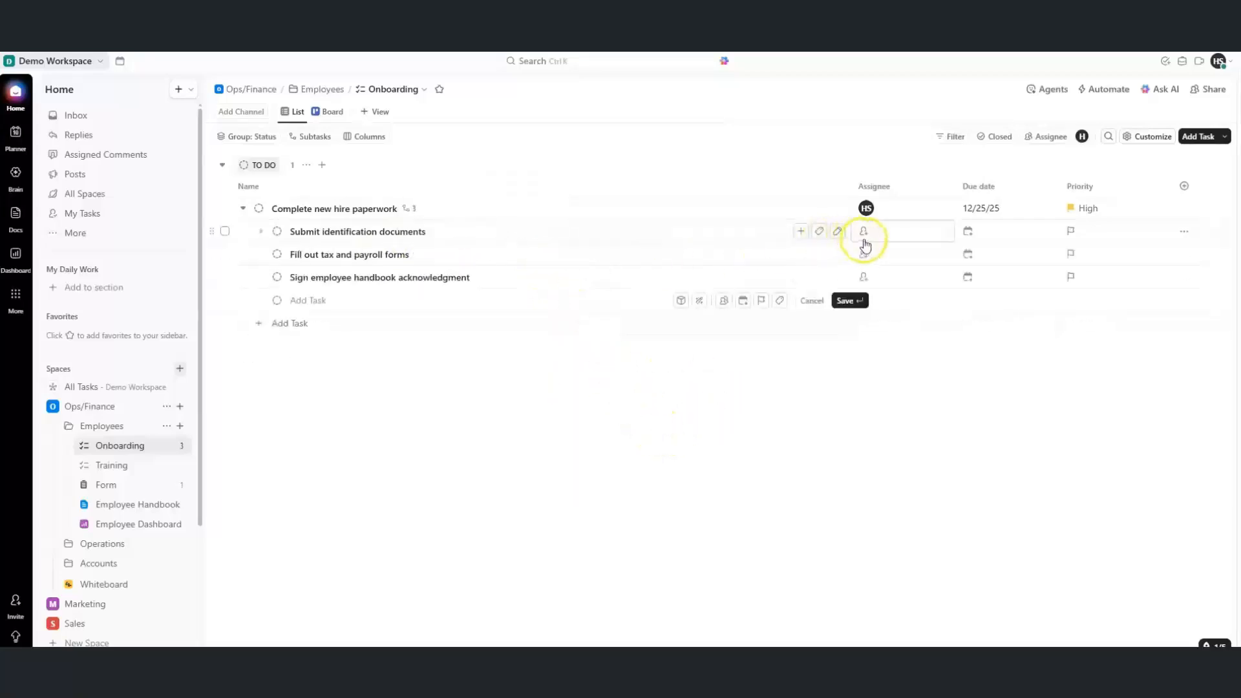
pyautogui.click(325, 210)
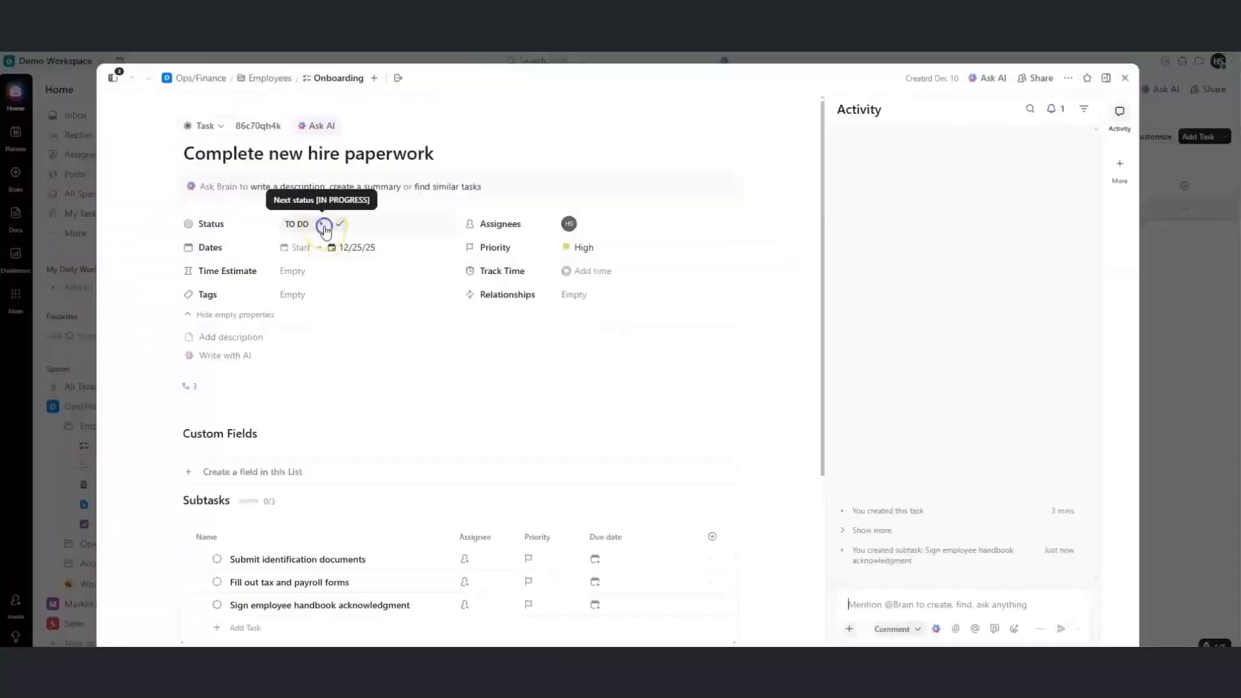
# Set the task's start date to Monday 15 December and due date to 12/18/25
pyautogui.click(324, 226)
pyautogui.click(582, 435)
pyautogui.click(570, 224)
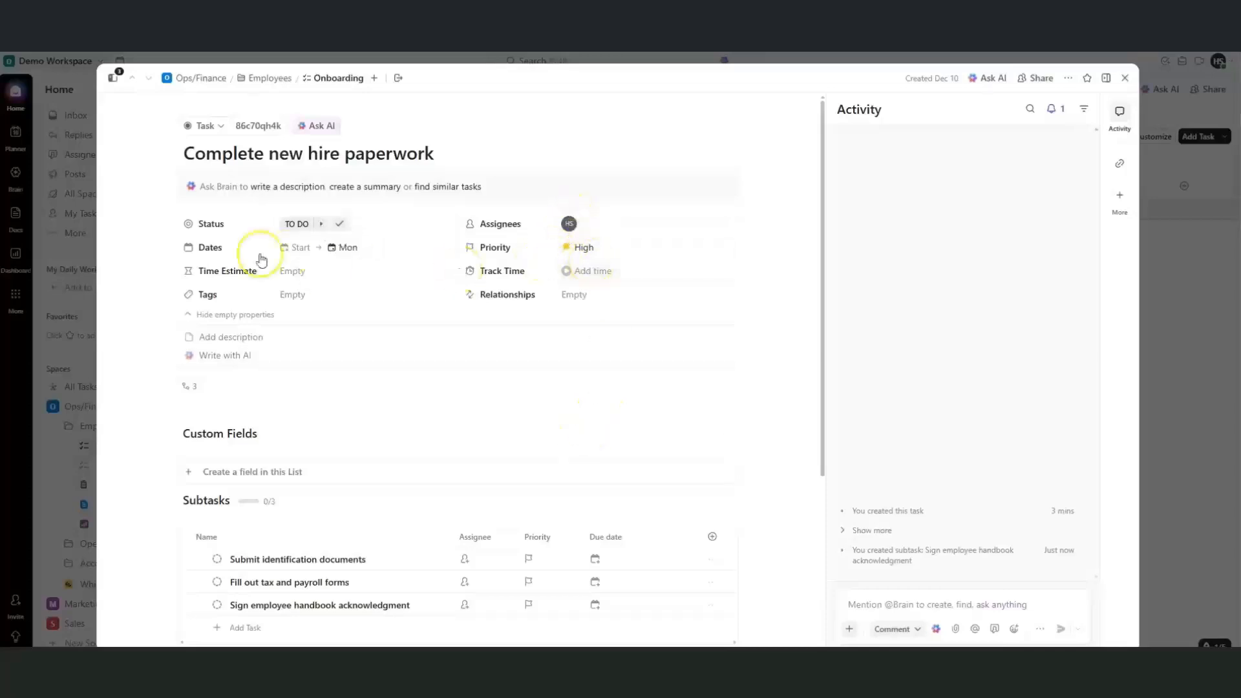
pyautogui.click(291, 250)
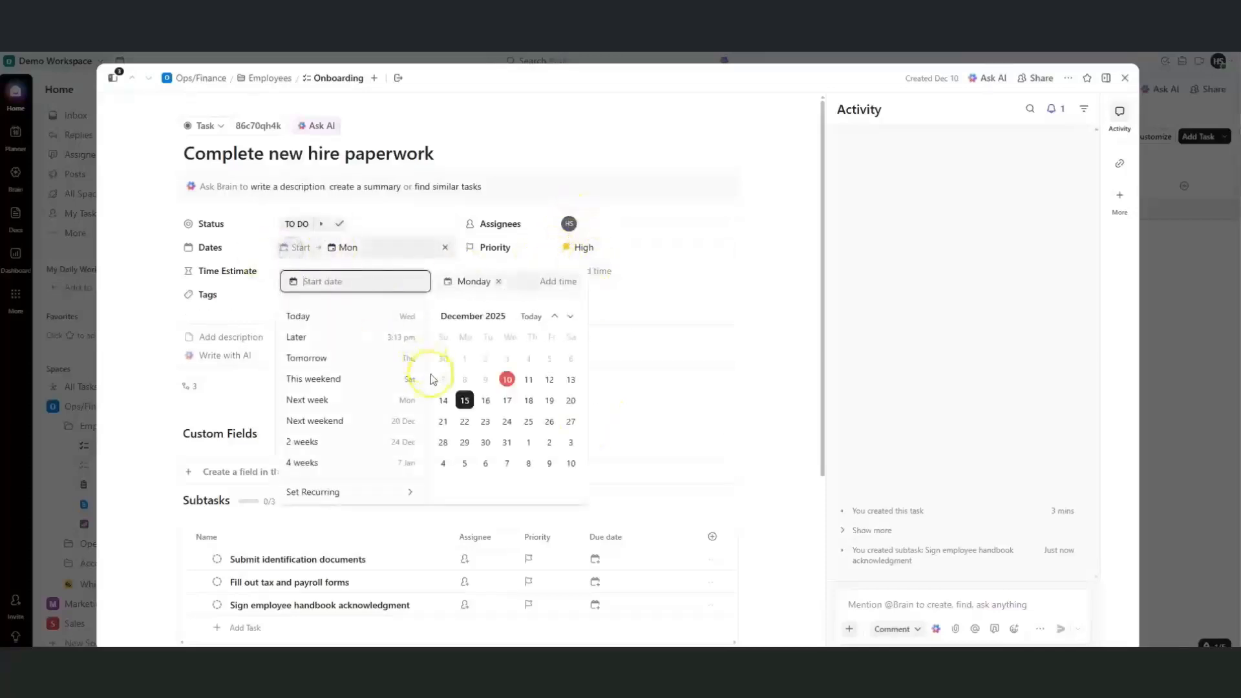
pyautogui.click(465, 401)
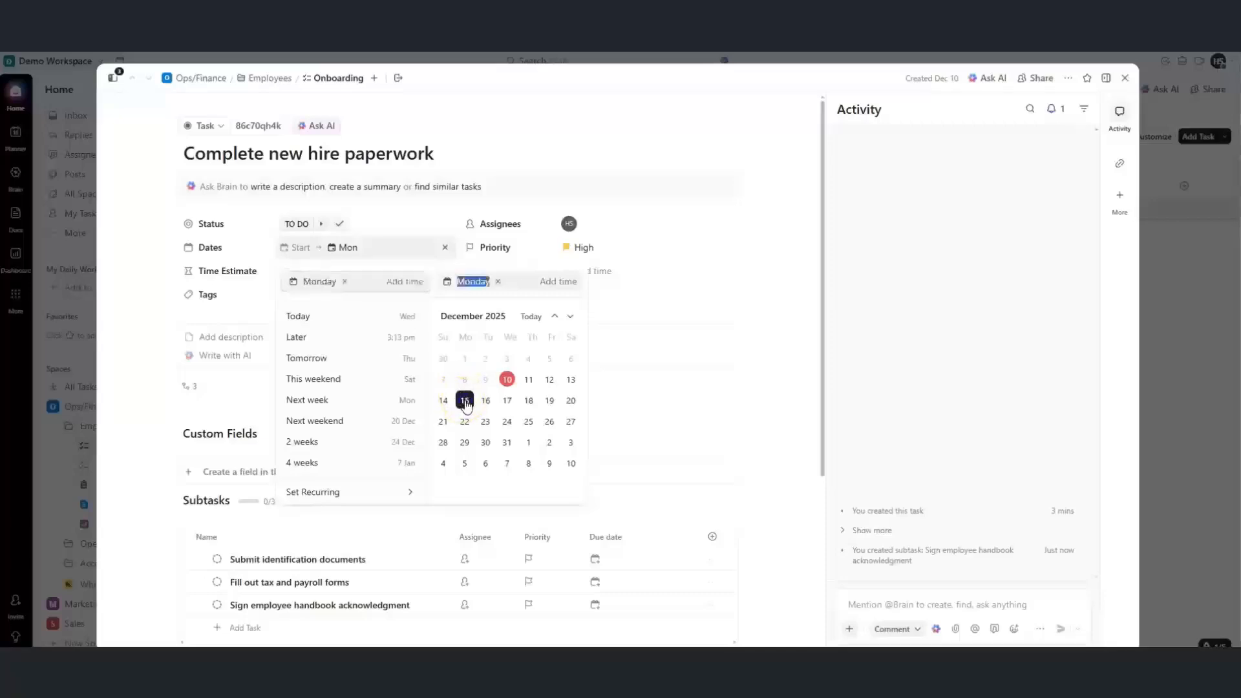
pyautogui.click(529, 402)
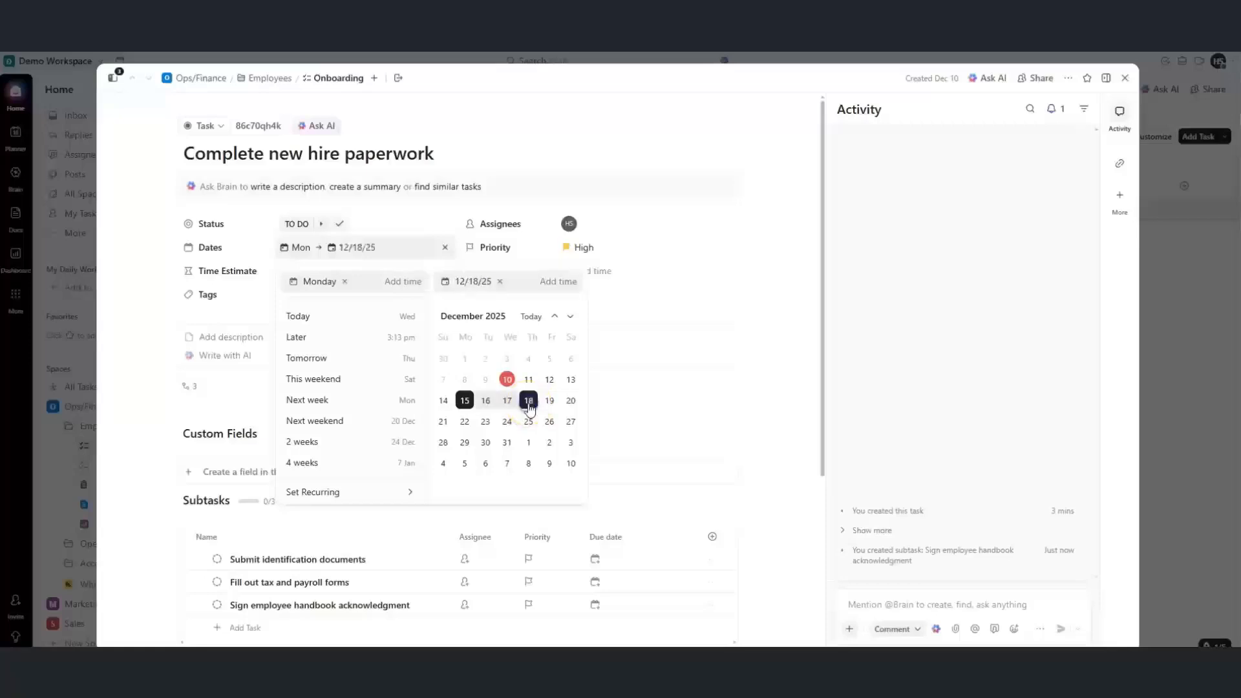
pyautogui.click(693, 332)
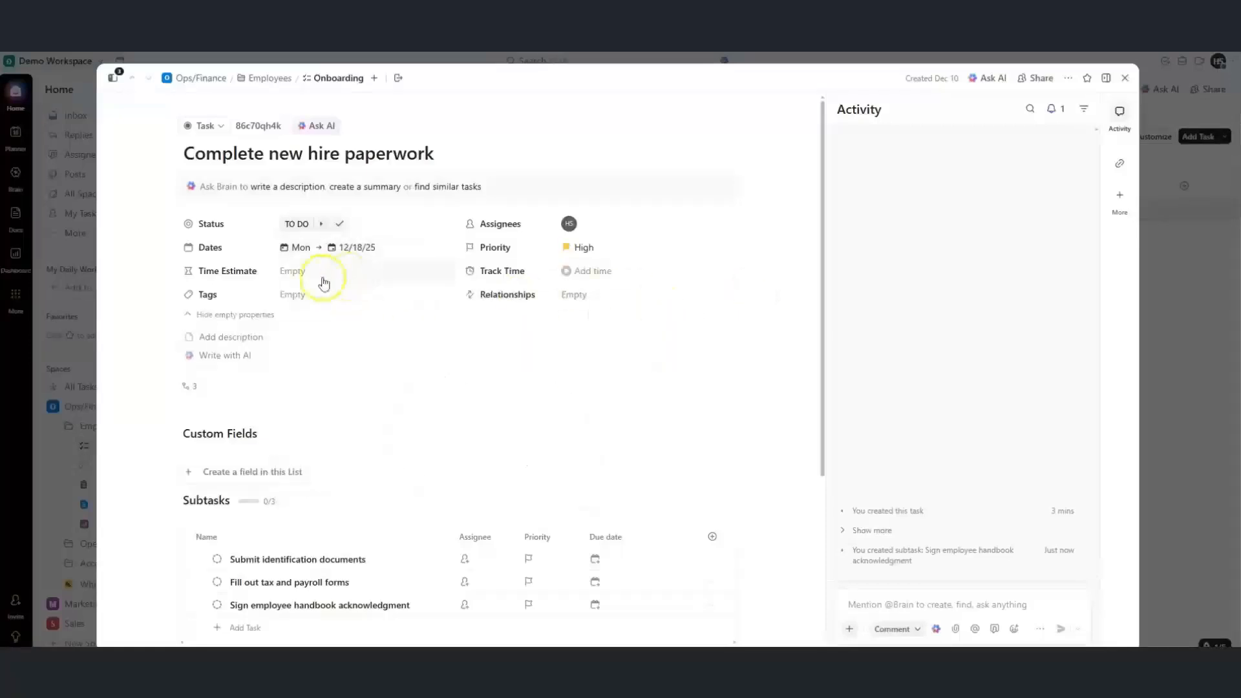
pyautogui.moveTo(819, 310); pyautogui.dragTo(822, 366)
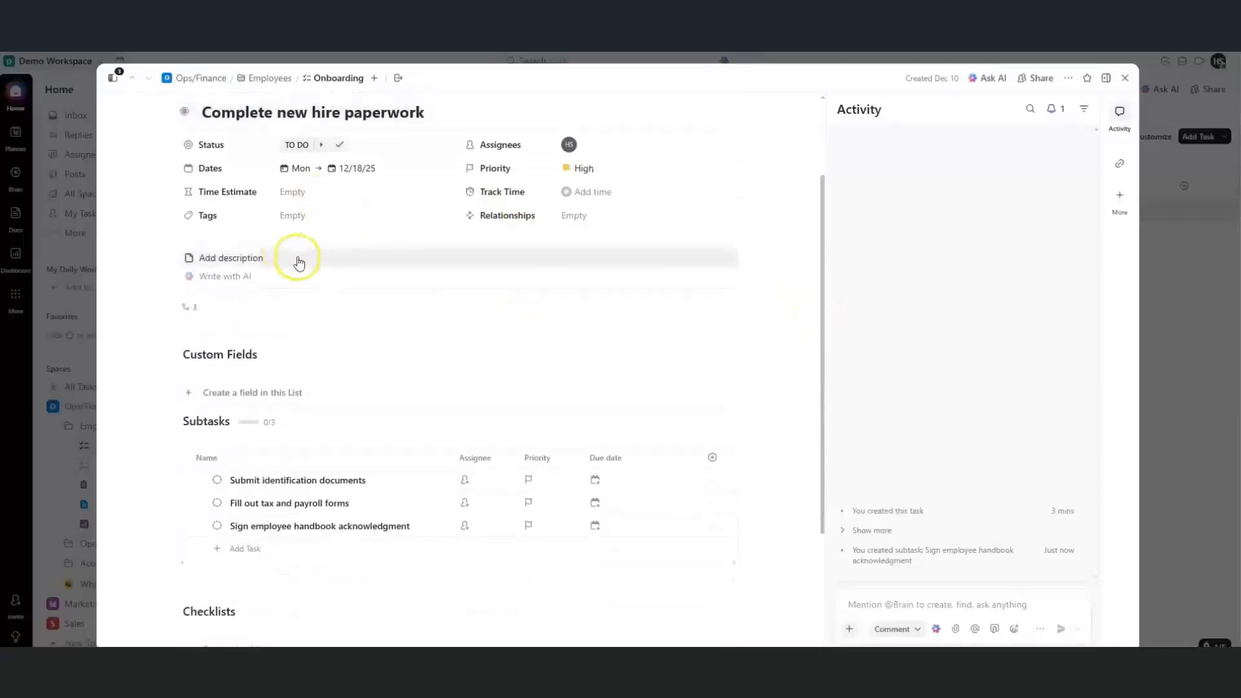
# Add the description 'Fill out all required HR forms and provide necessary identification documents.'
pyautogui.click(286, 266)
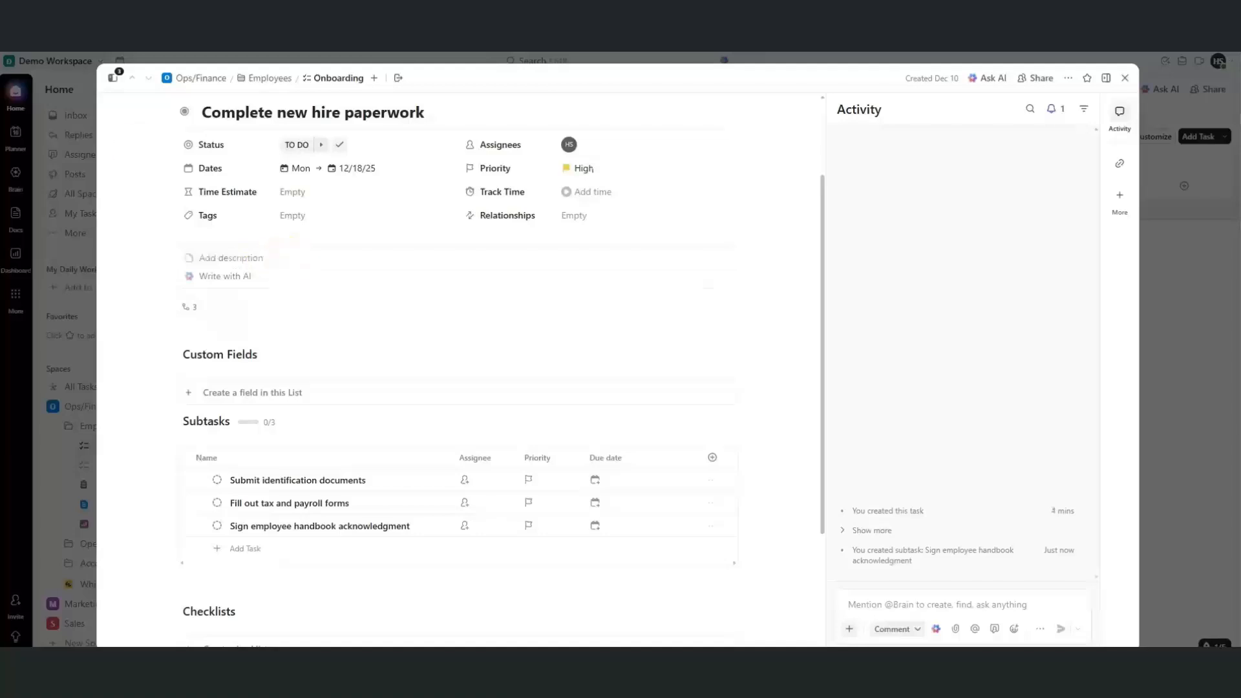
pyautogui.click(208, 286)
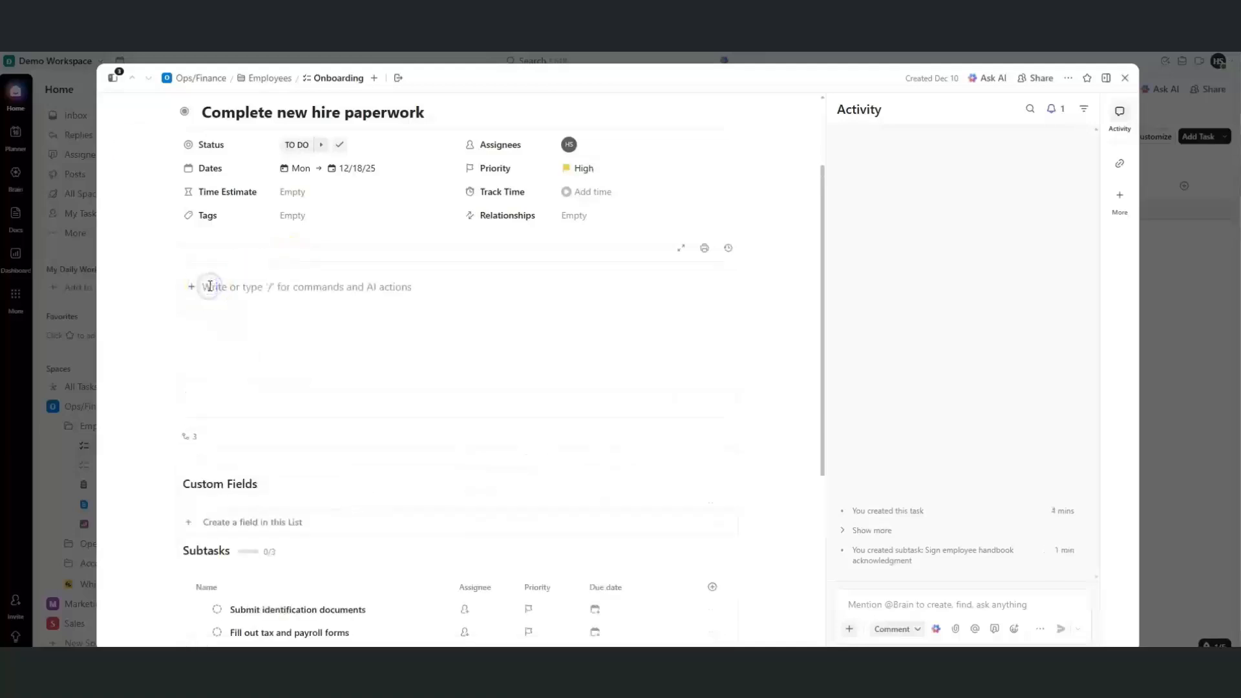
pyautogui.click(209, 286)
pyautogui.write('Fill out all required HR forms and provide necessary identification documents.')
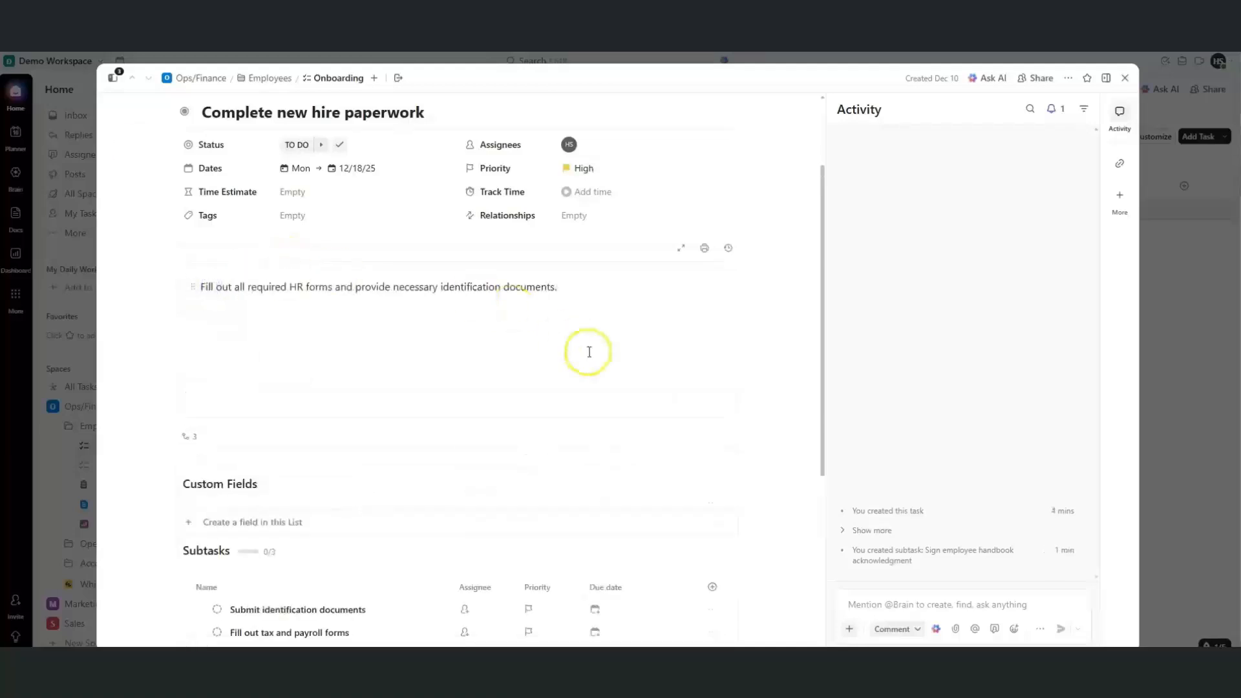
pyautogui.write('/')
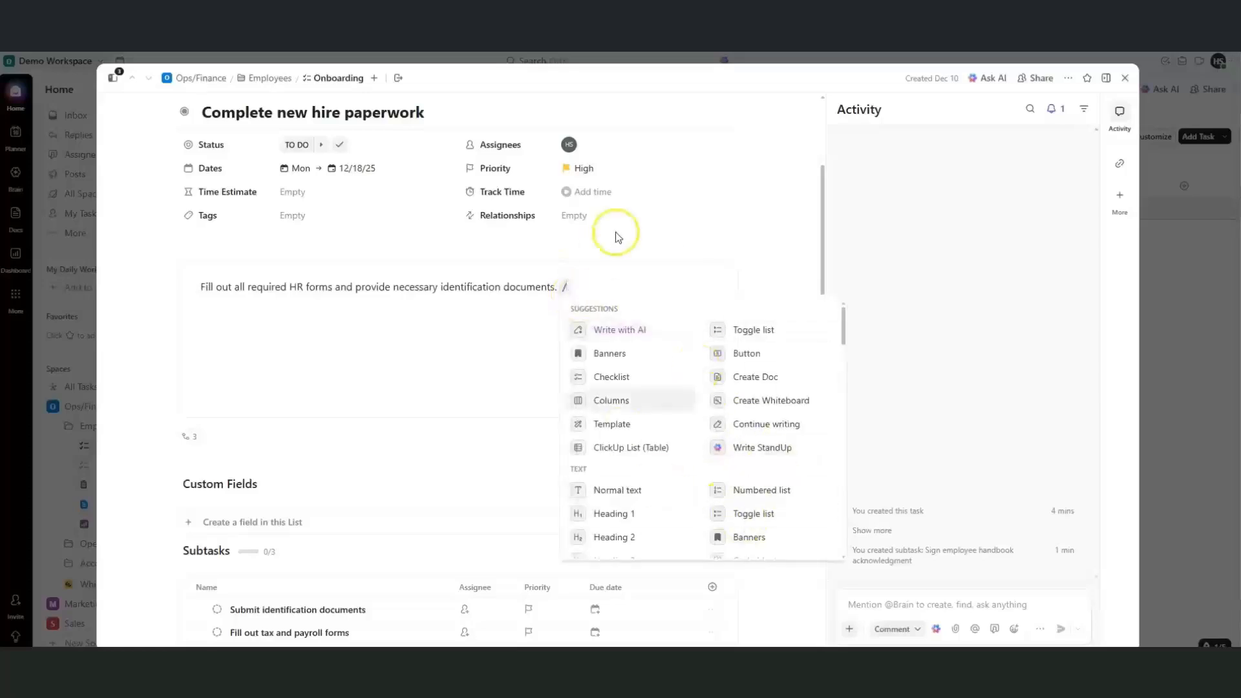
pyautogui.click(598, 288)
pyautogui.press('BackSpace')
pyautogui.moveTo(822, 353); pyautogui.dragTo(829, 459)
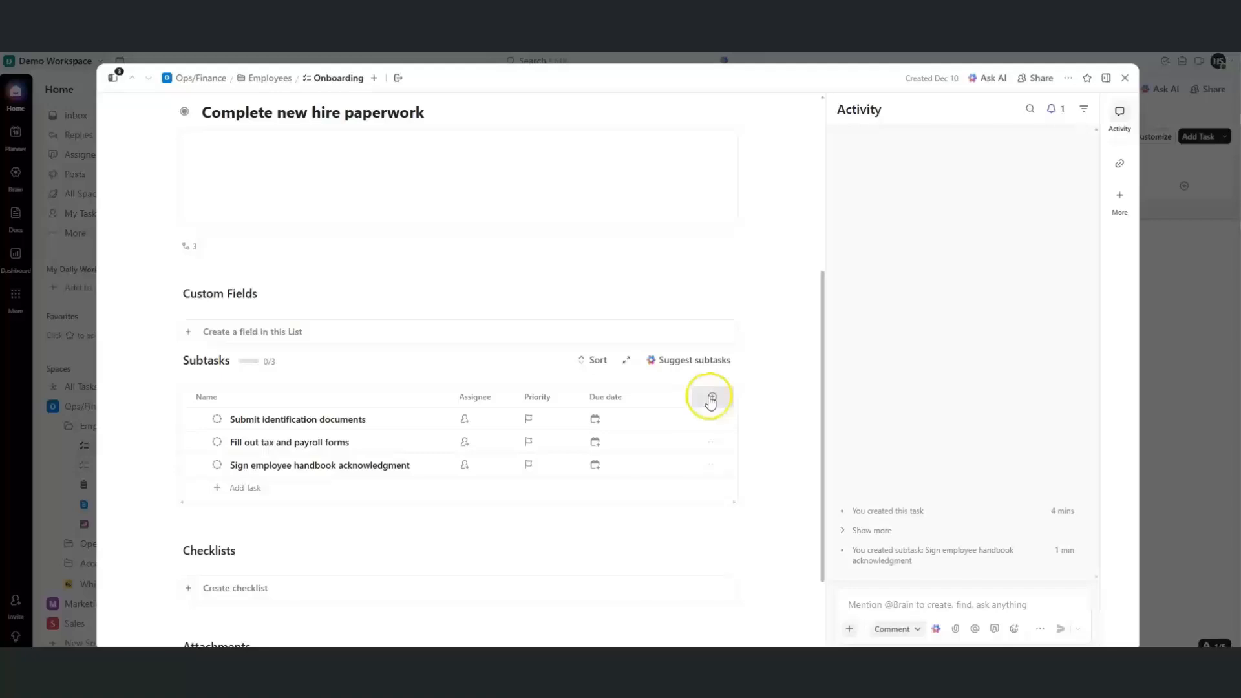
# Create a checklist on the task named 'Submit identification documents'
pyautogui.click(711, 399)
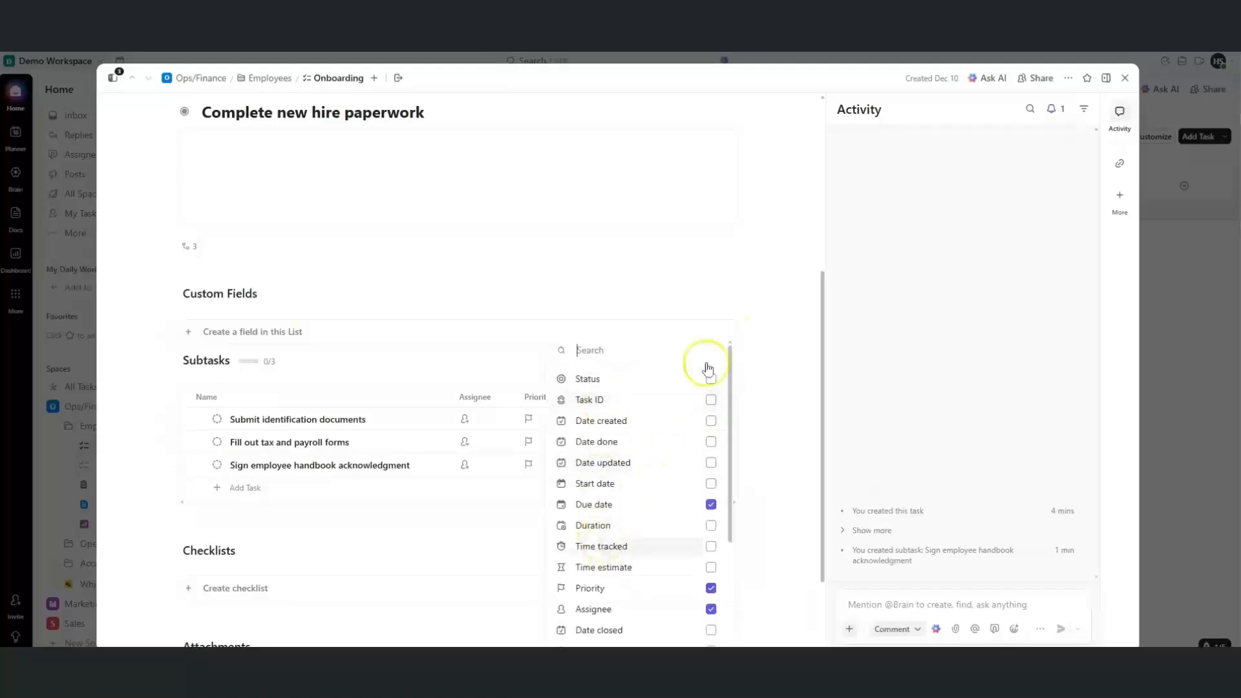
pyautogui.click(360, 185)
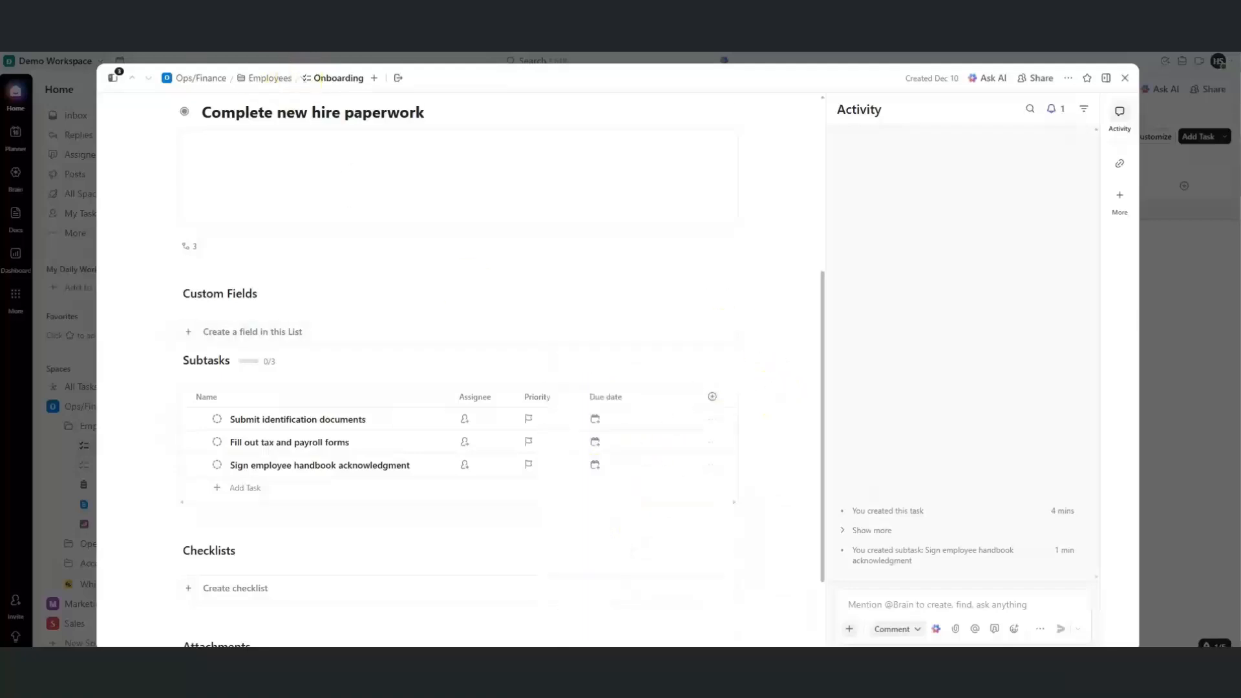
pyautogui.scroll(-1, 123, 200)
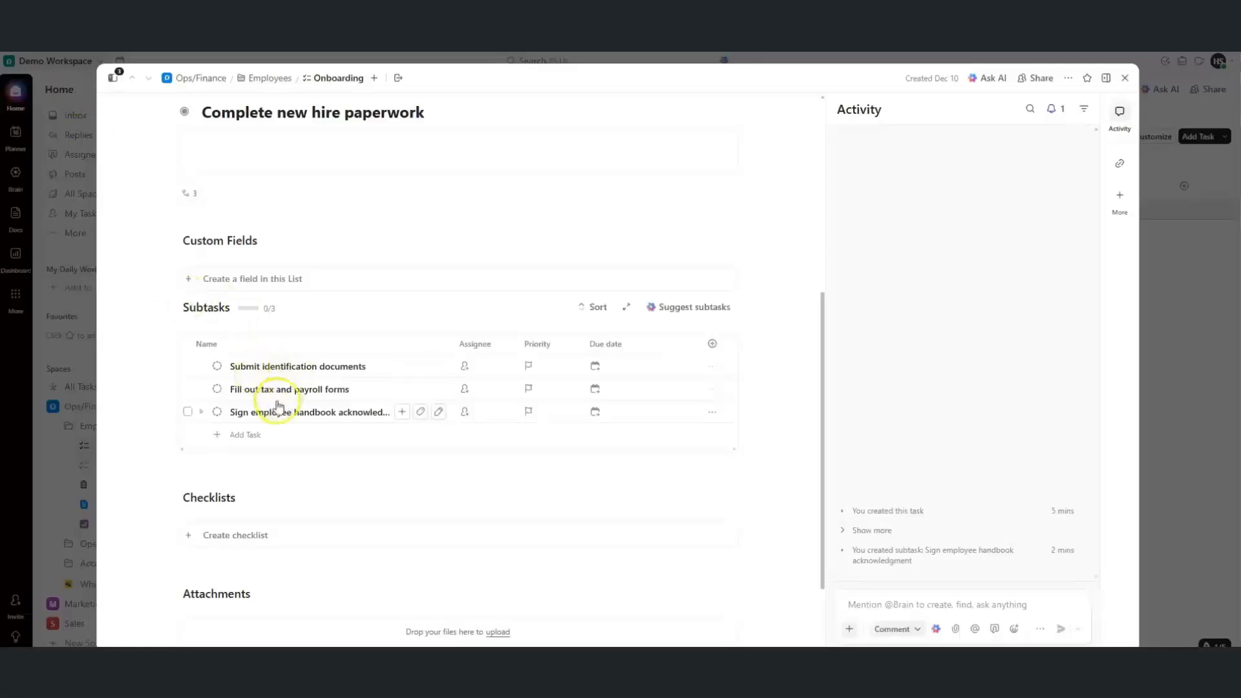
pyautogui.click(219, 541)
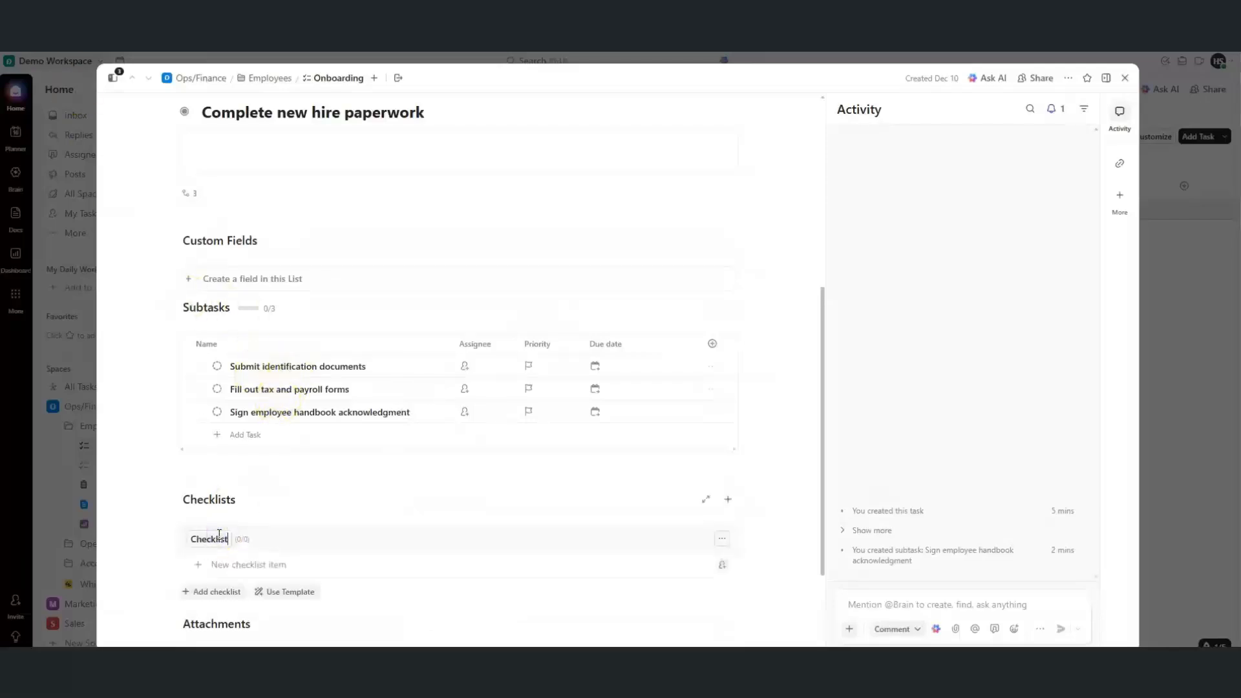
pyautogui.press('BackSpace')
pyautogui.press('BackSpace')
pyautogui.press('BackSpace')
pyautogui.press('BackSpace')
pyautogui.press('BackSpace')
pyautogui.press('BackSpace')
pyautogui.press('BackSpace')
pyautogui.write('Submit identification documents')
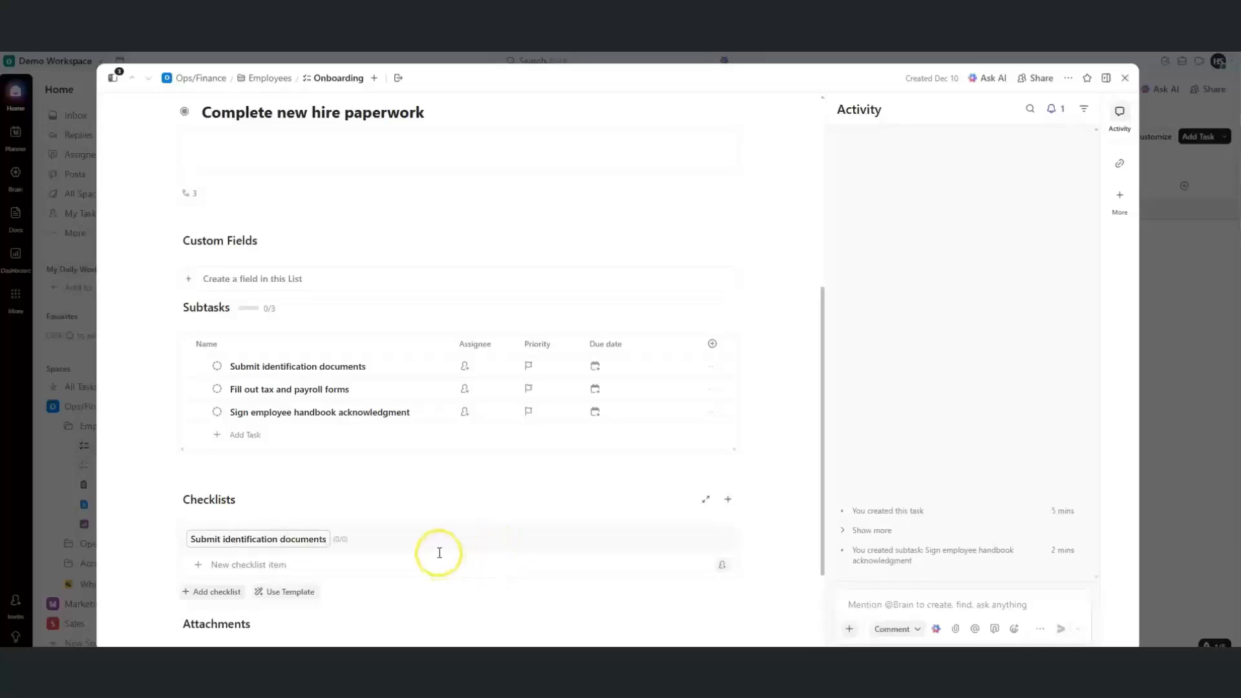
pyautogui.click(388, 563)
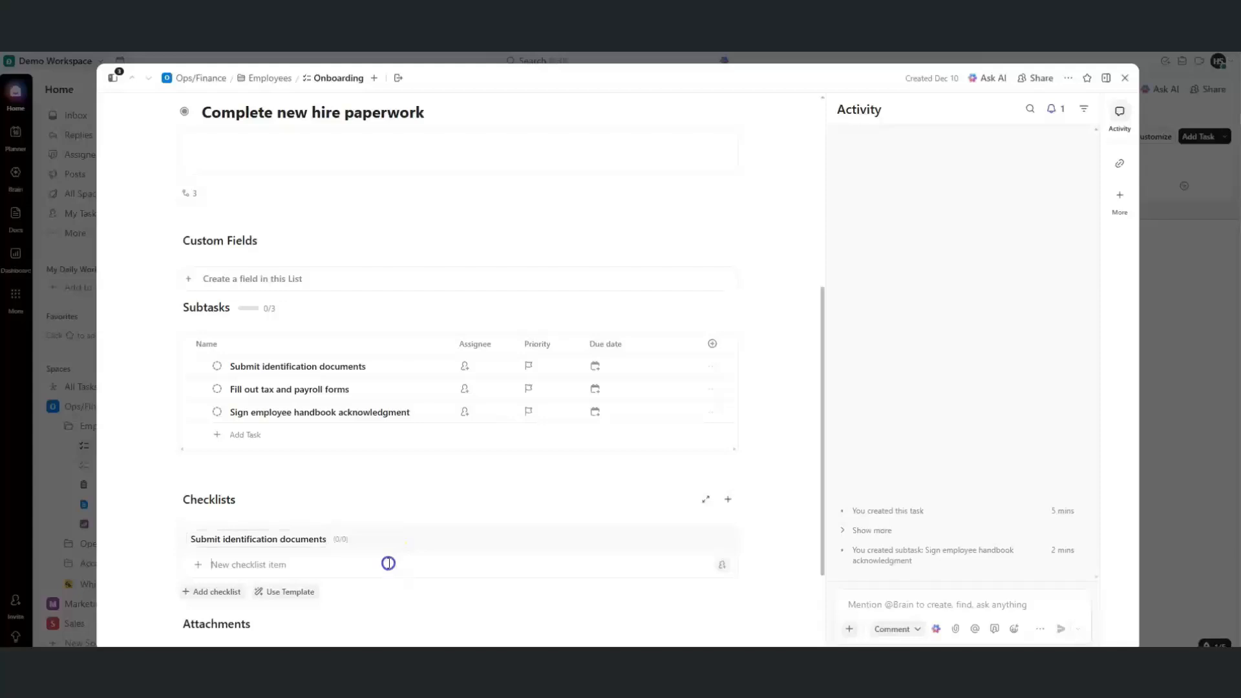
# Fill the checklist with Passport copy, Driving license copy and Proof of address items
pyautogui.write('Passport copy Driving license copy Proof of address')
pyautogui.click(434, 564)
pyautogui.click(631, 575)
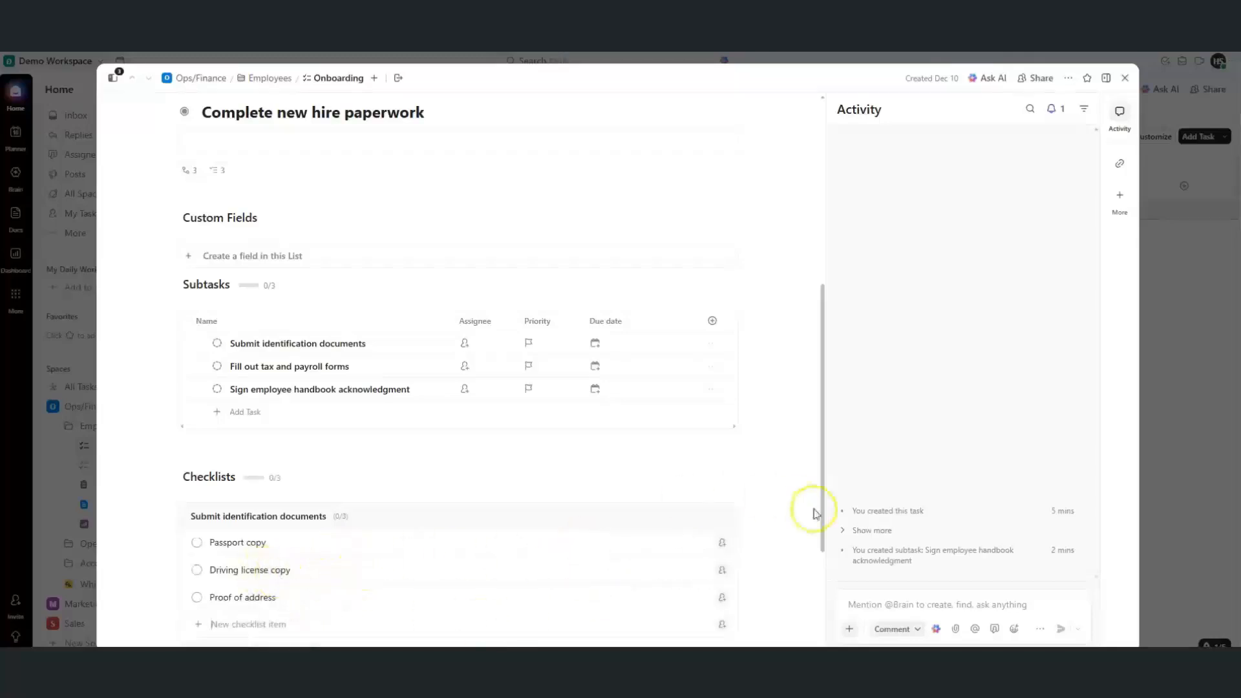
pyautogui.moveTo(820, 510); pyautogui.dragTo(824, 586)
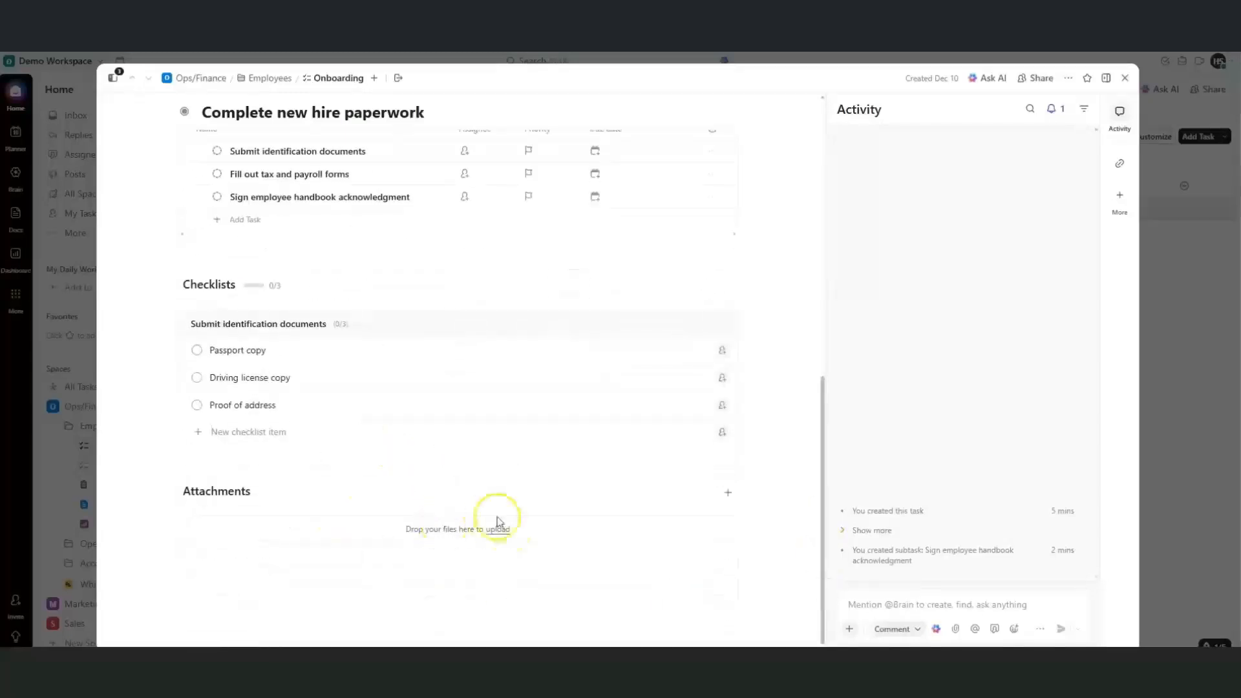
pyautogui.click(504, 535)
pyautogui.moveTo(823, 462); pyautogui.dragTo(817, 397)
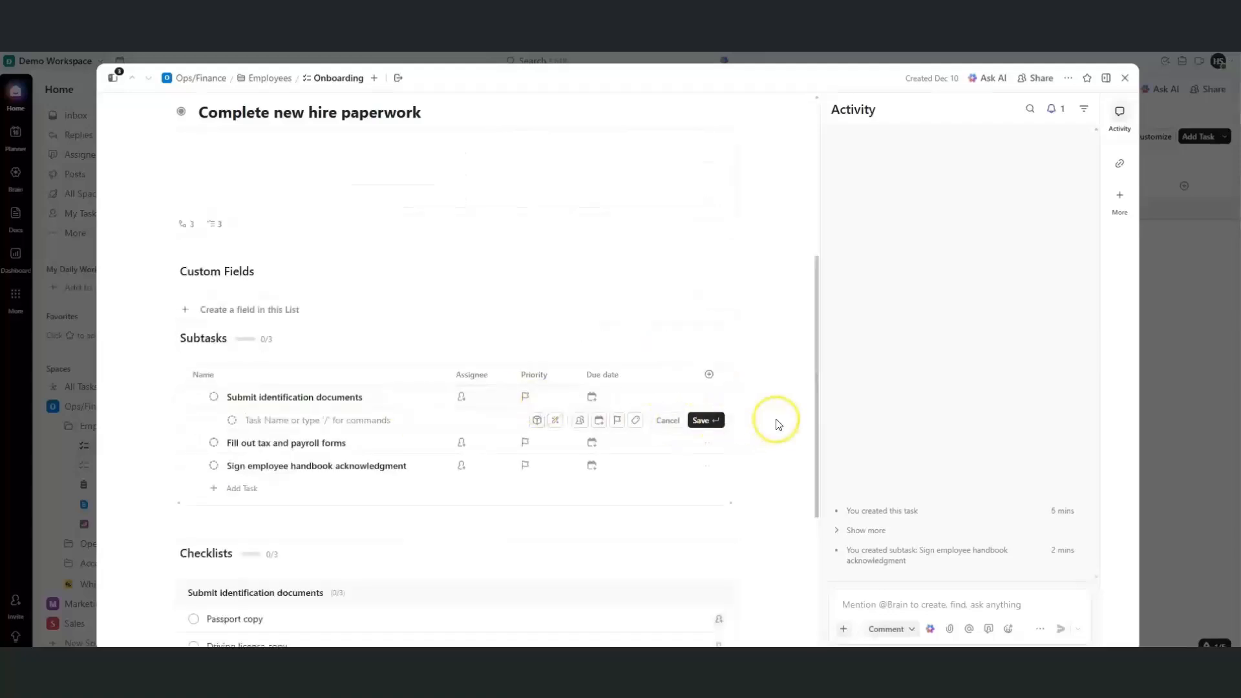
pyautogui.click(778, 424)
pyautogui.moveTo(816, 400); pyautogui.dragTo(815, 243)
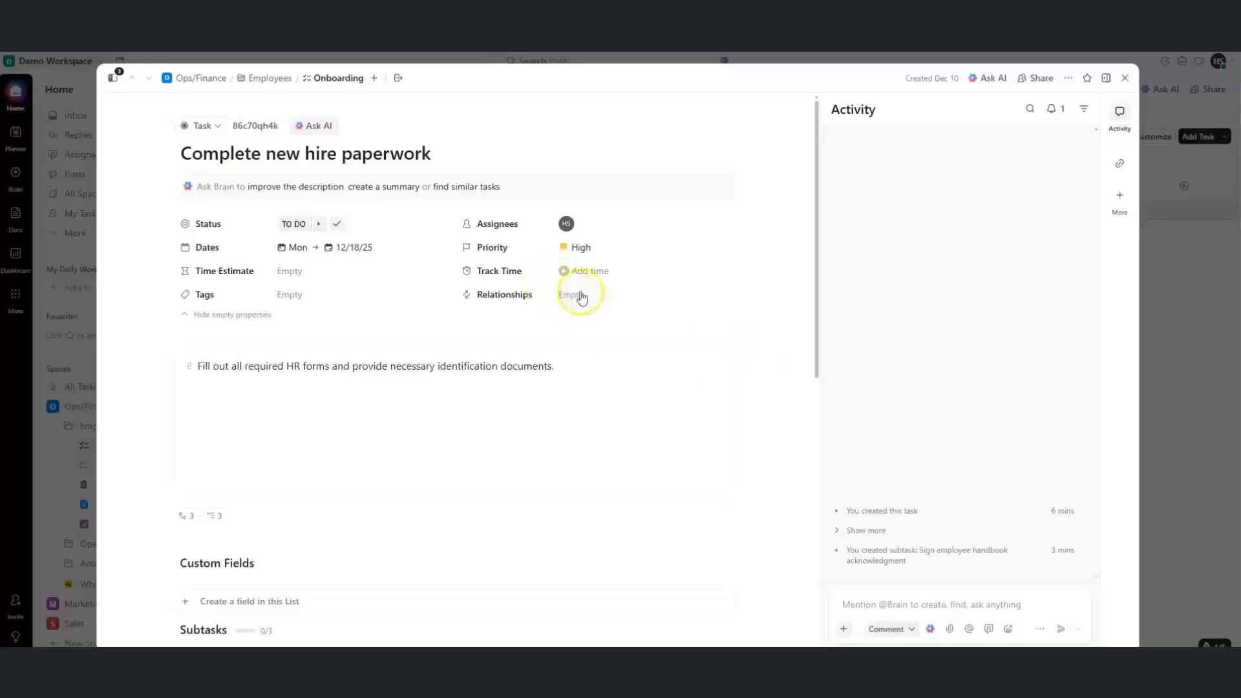
# Browse relationship options, Activity and Links, ending on the Waiting on/Blocking relationship menu
pyautogui.click(606, 304)
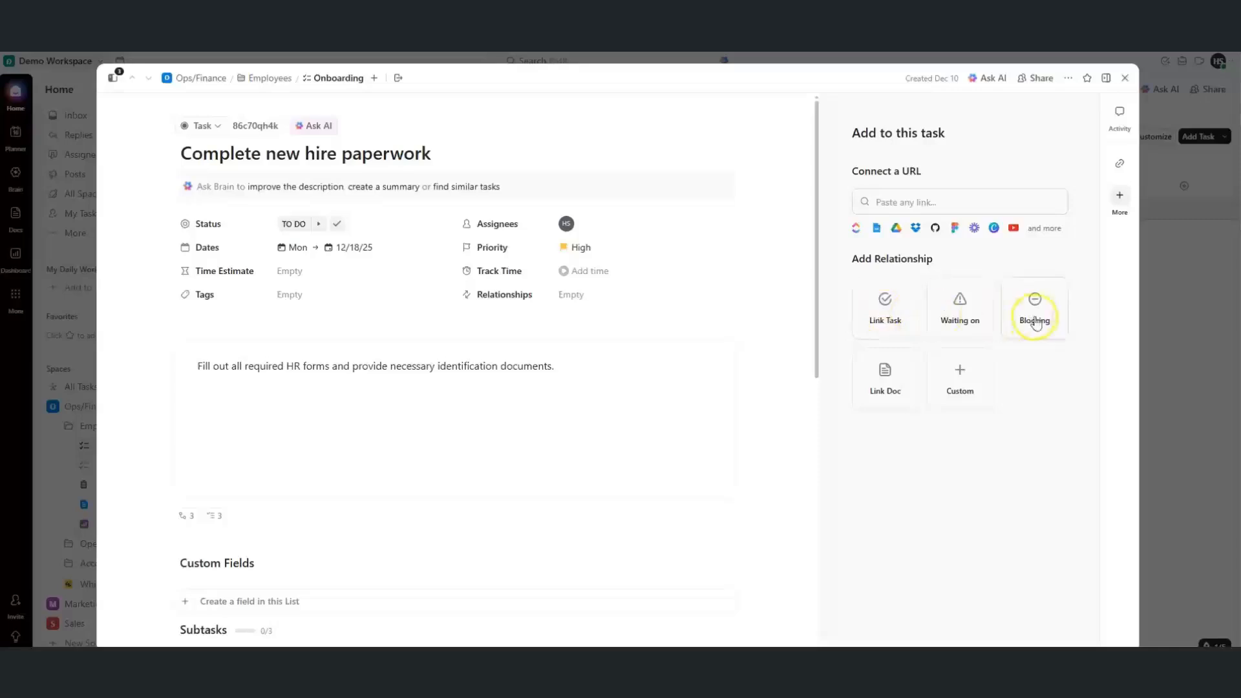
pyautogui.click(959, 402)
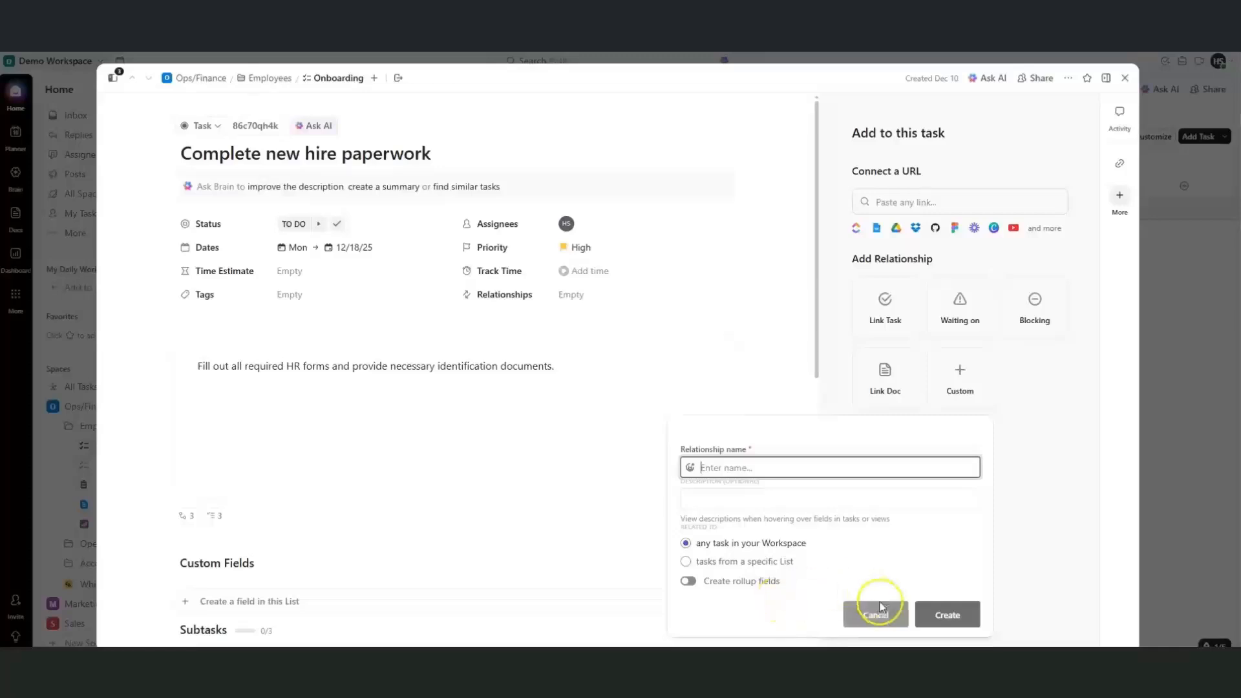
pyautogui.click(1032, 556)
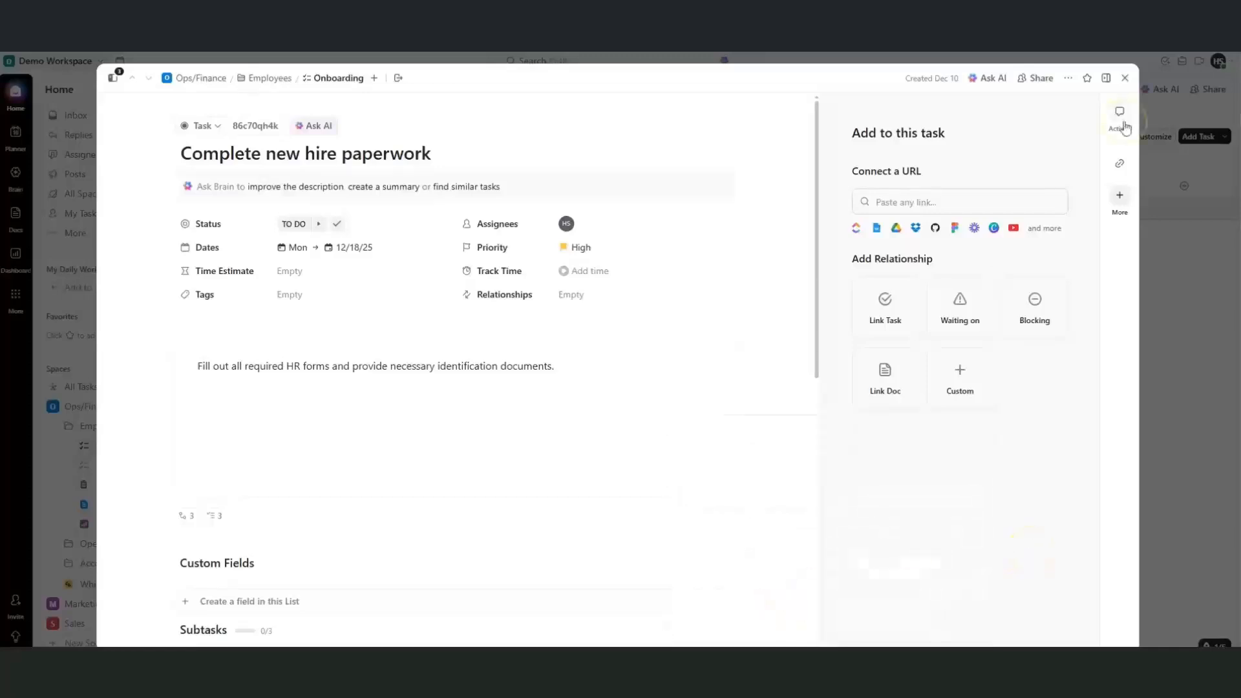
pyautogui.click(1119, 113)
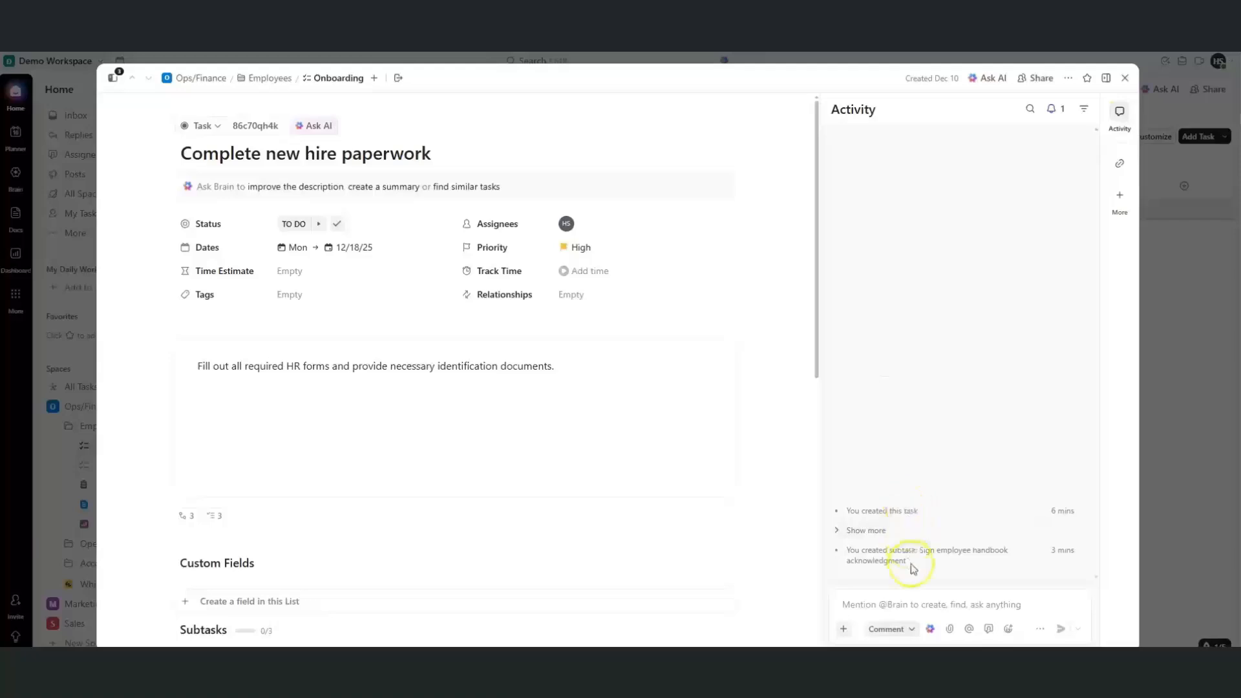
pyautogui.click(879, 535)
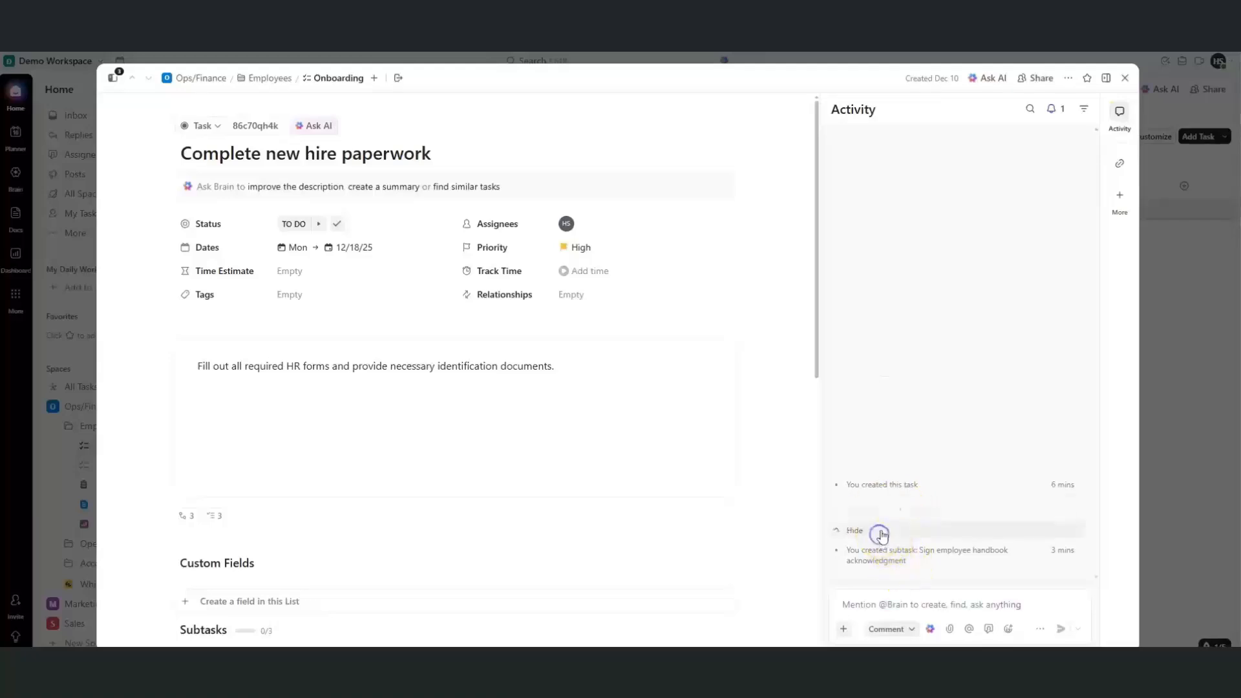
pyautogui.click(1119, 163)
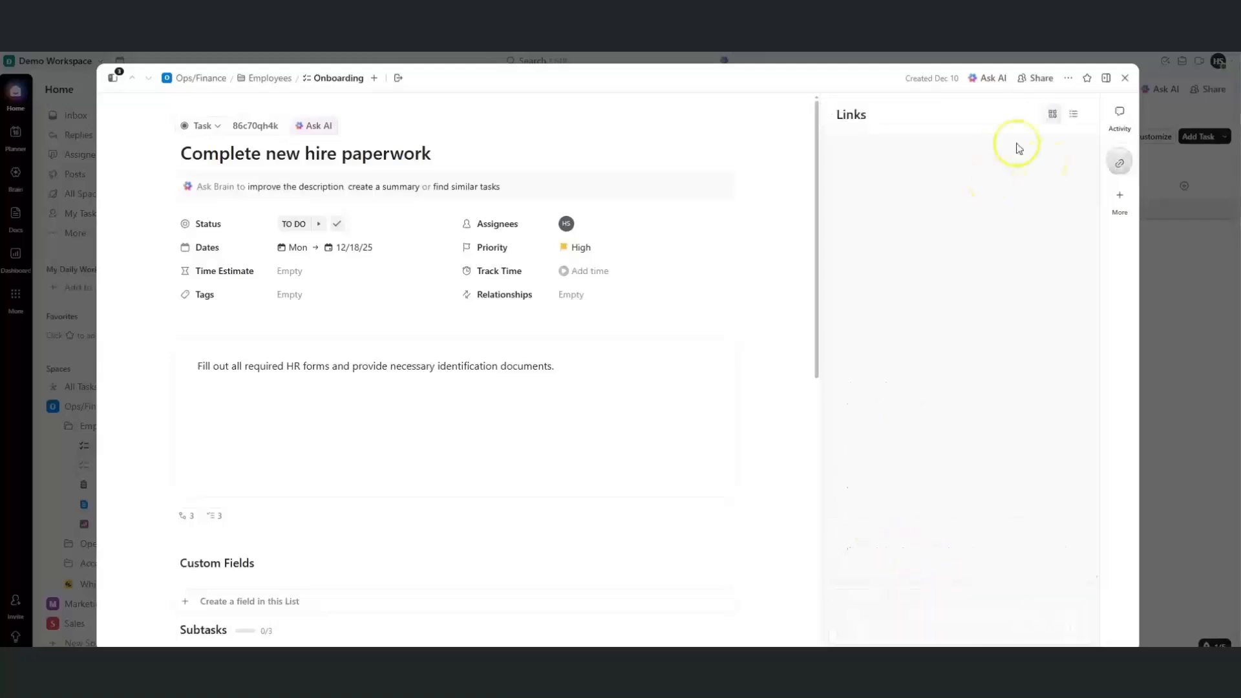
pyautogui.click(1118, 203)
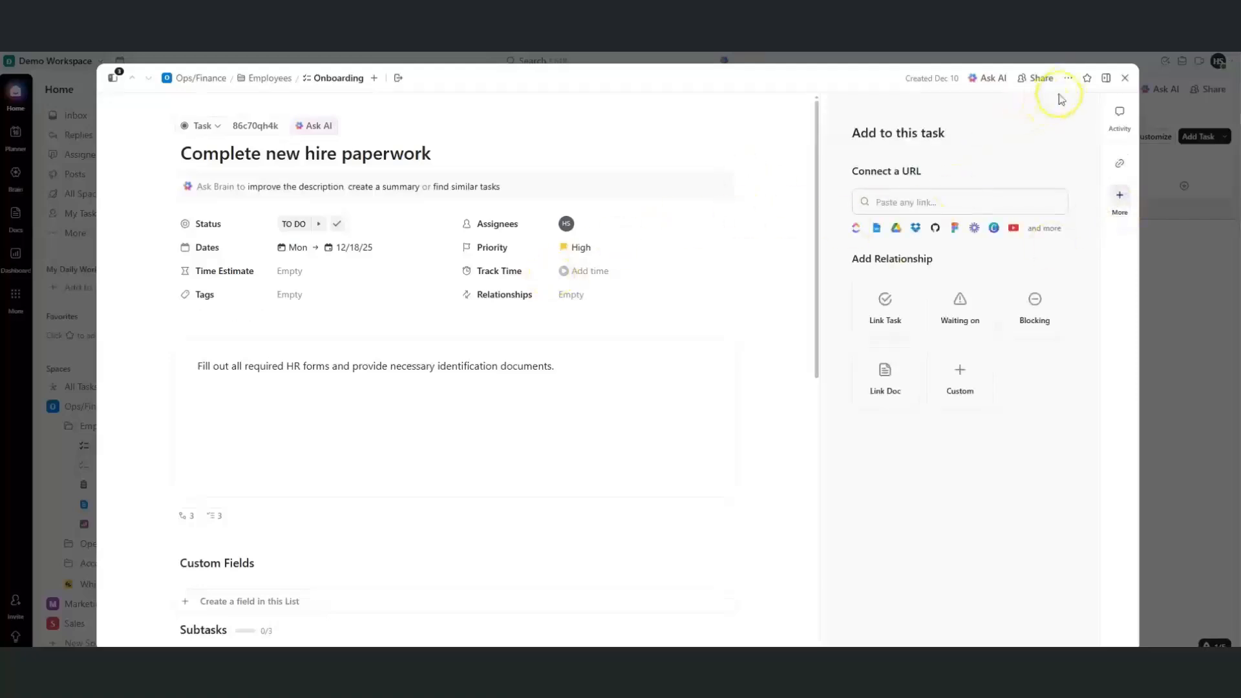
# Switch on Section Tabs in the task's options menu, creating Details, Subtasks and Action Items tabs
pyautogui.click(1068, 80)
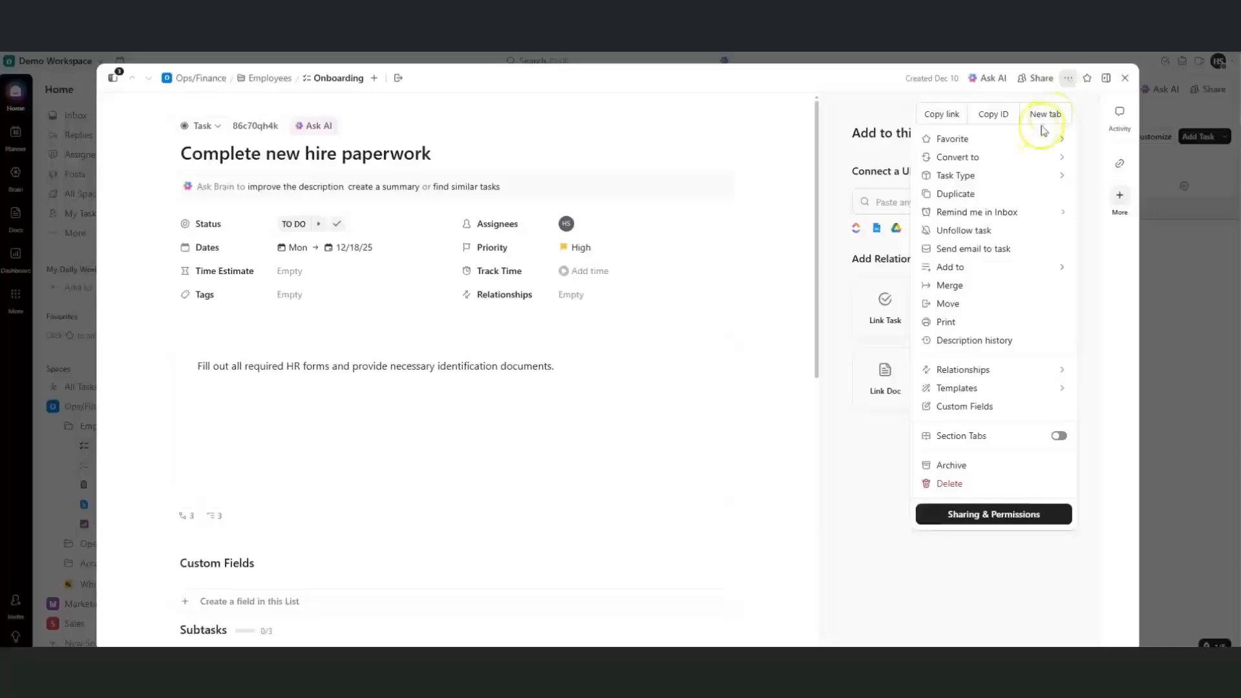
pyautogui.moveTo(997, 161)
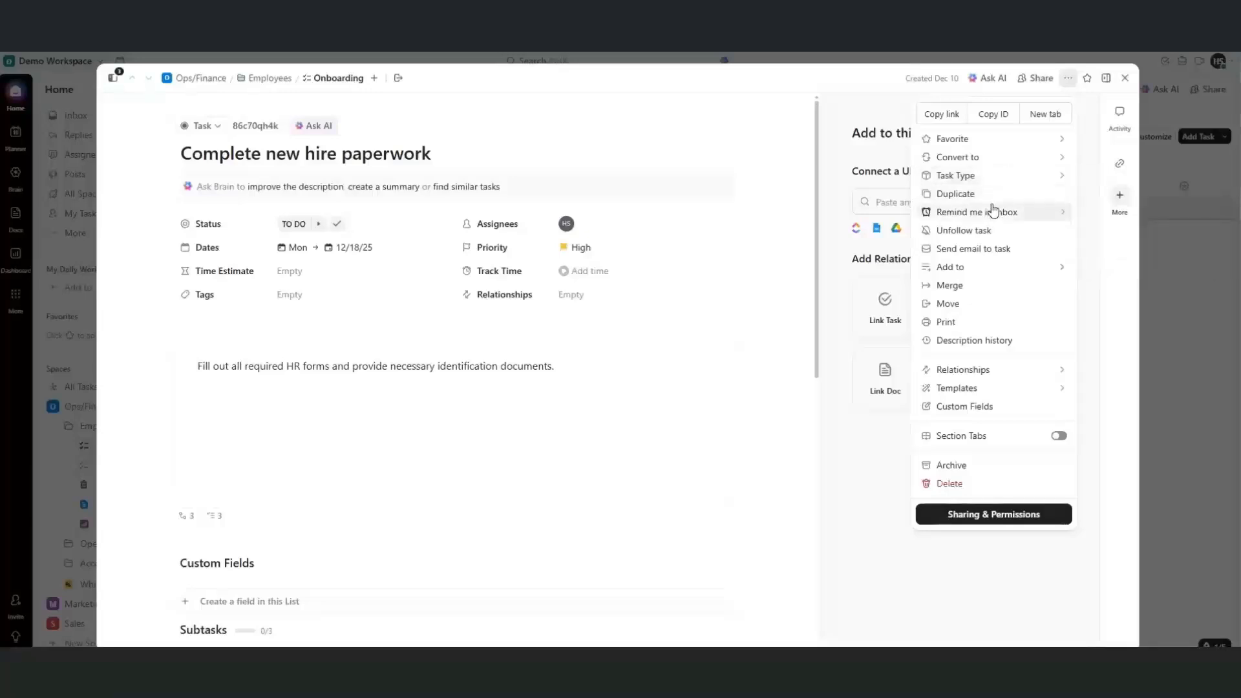
pyautogui.click(985, 229)
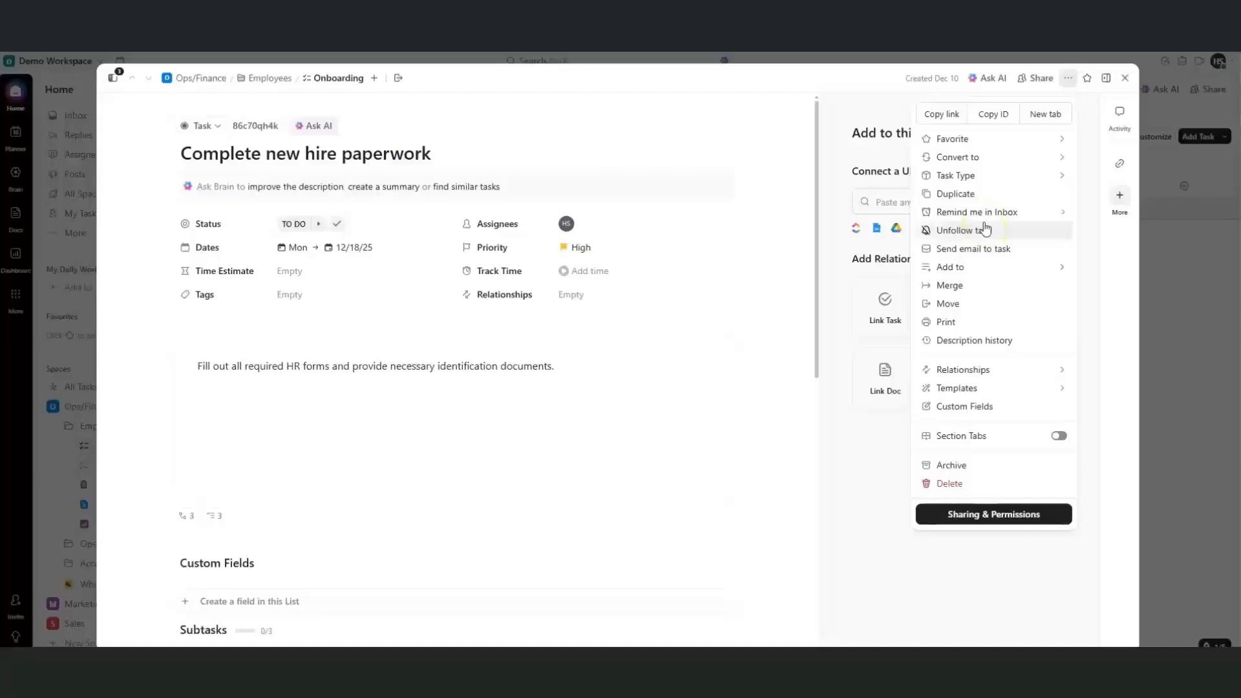
pyautogui.click(984, 265)
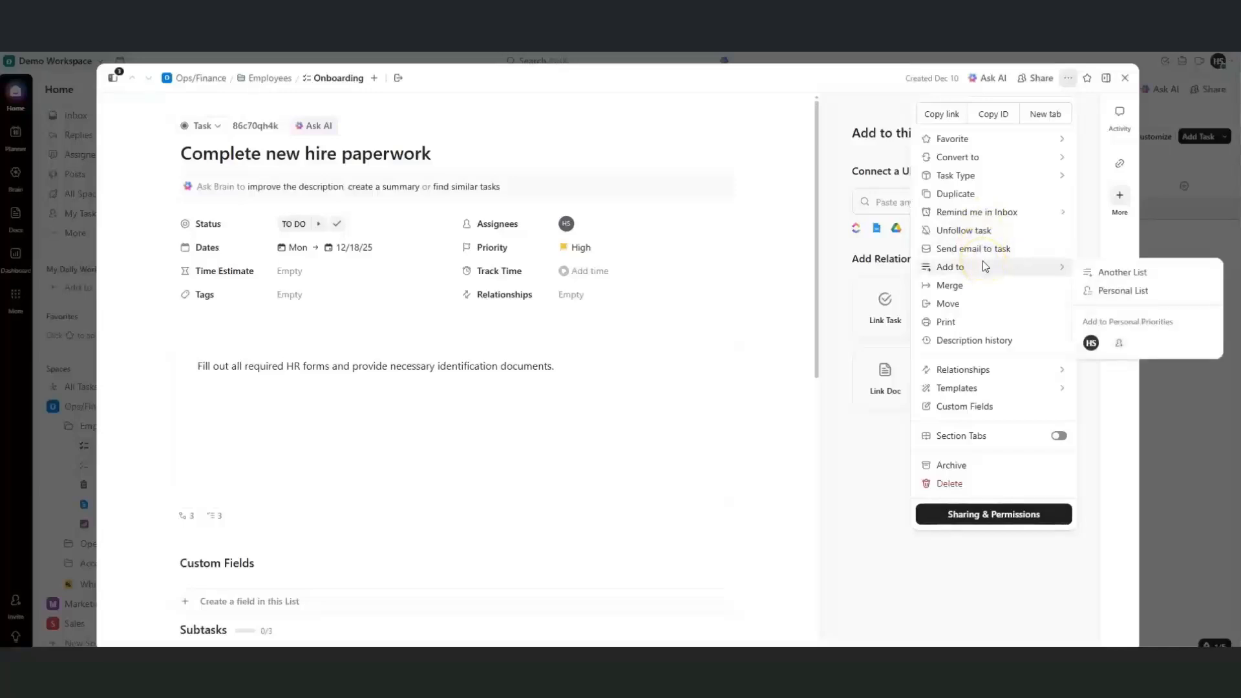
pyautogui.click(970, 291)
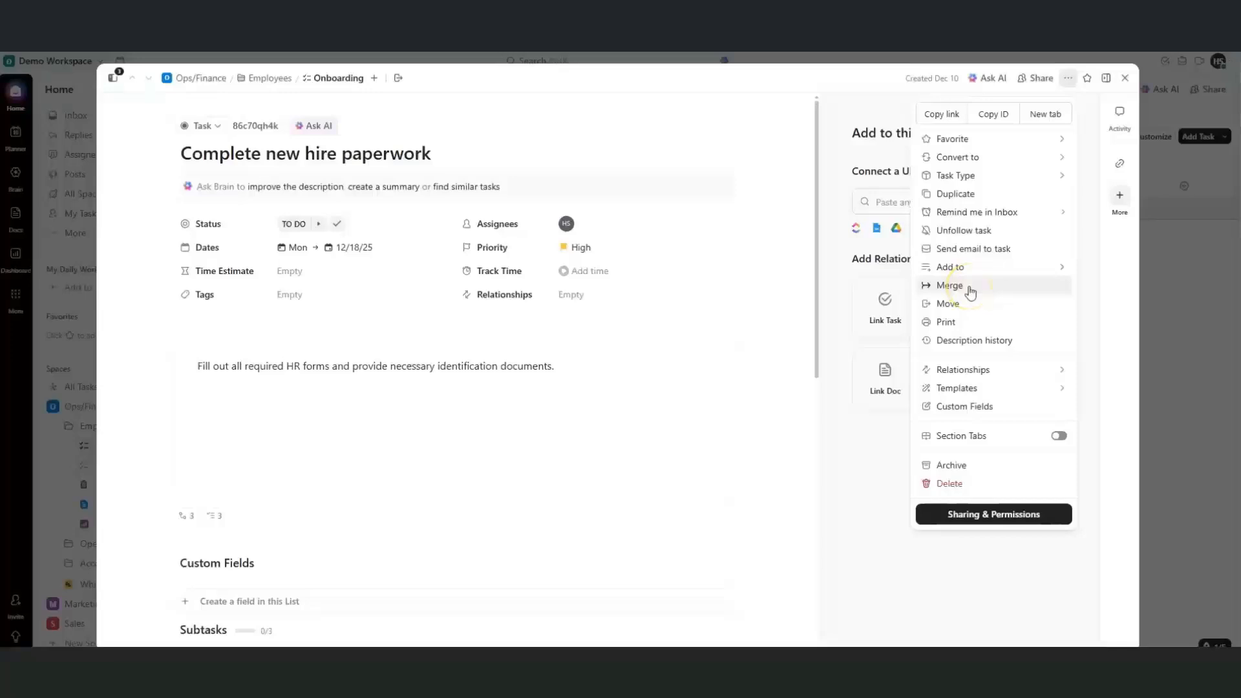
pyautogui.click(967, 305)
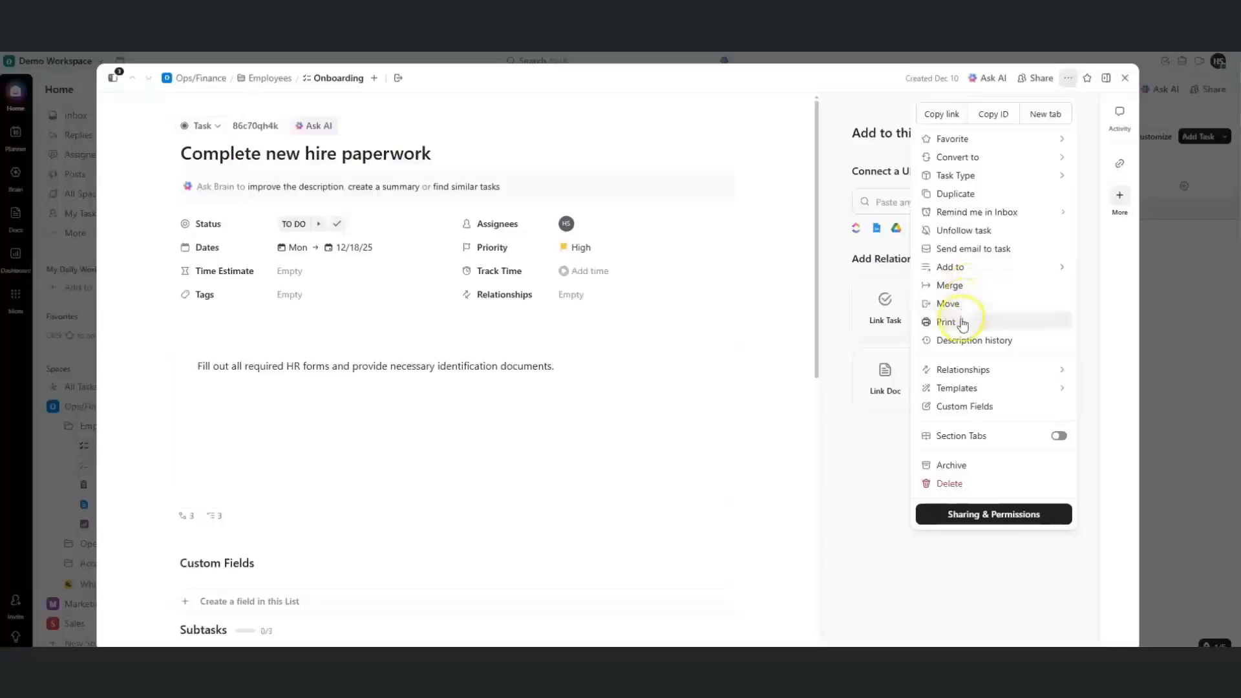
pyautogui.click(972, 371)
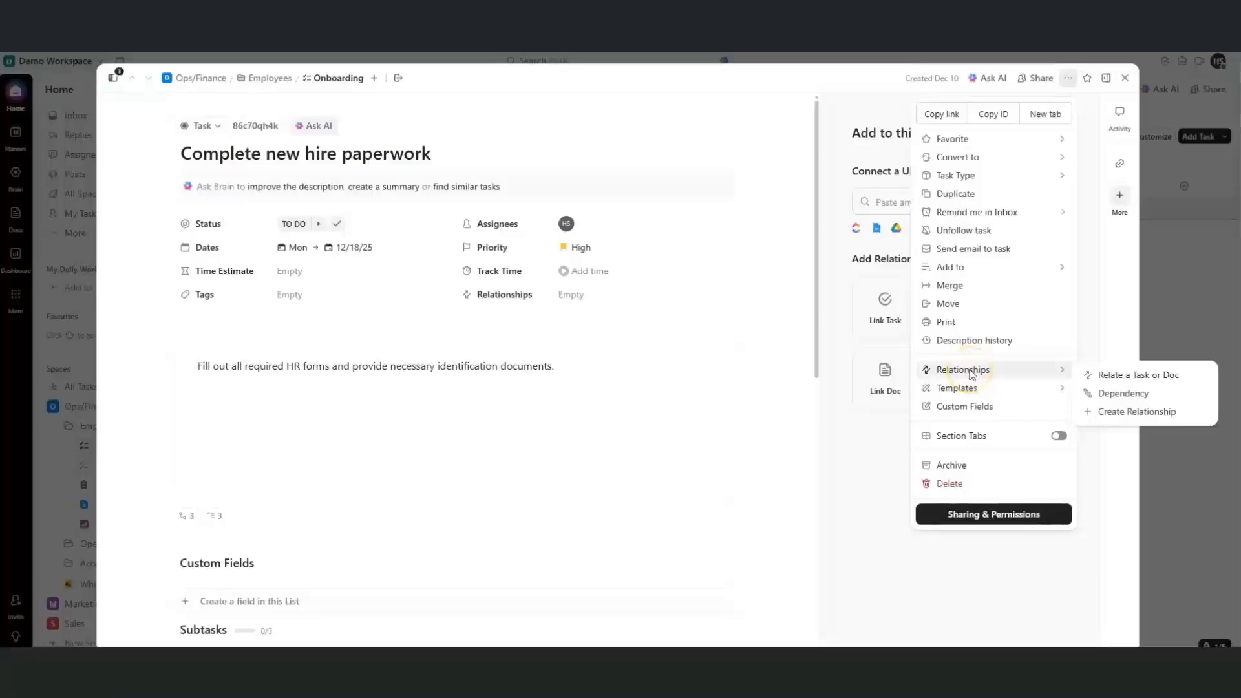
pyautogui.click(970, 388)
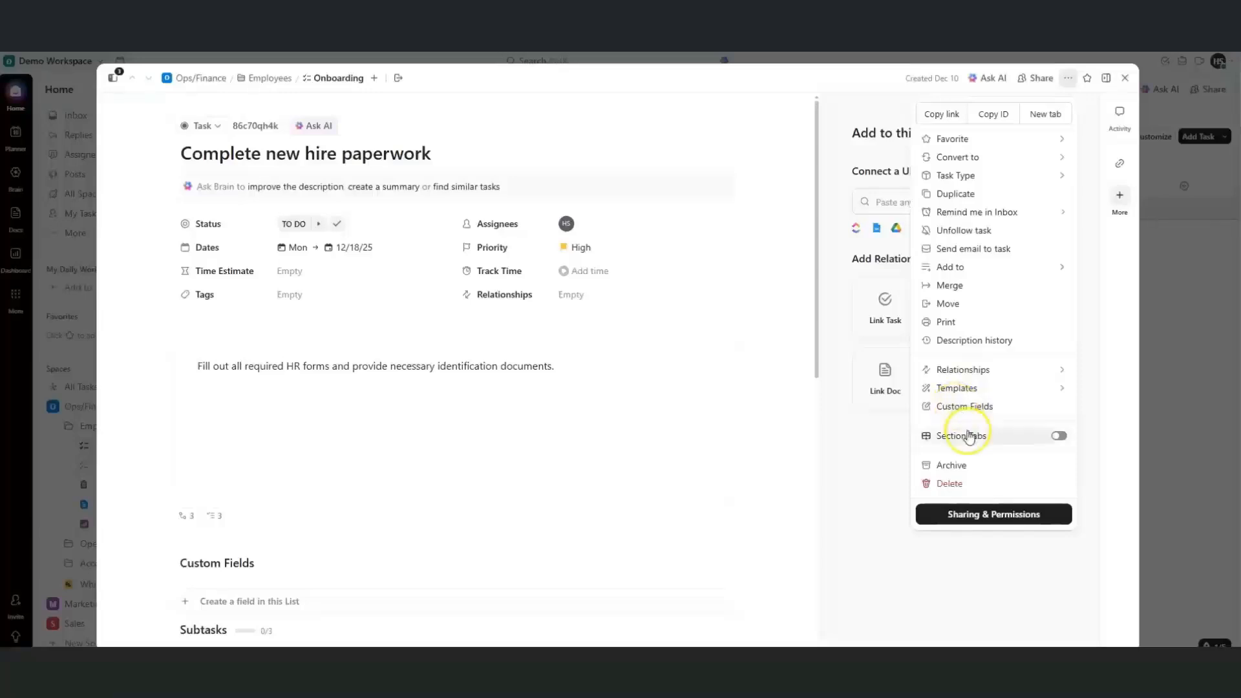
pyautogui.click(1057, 437)
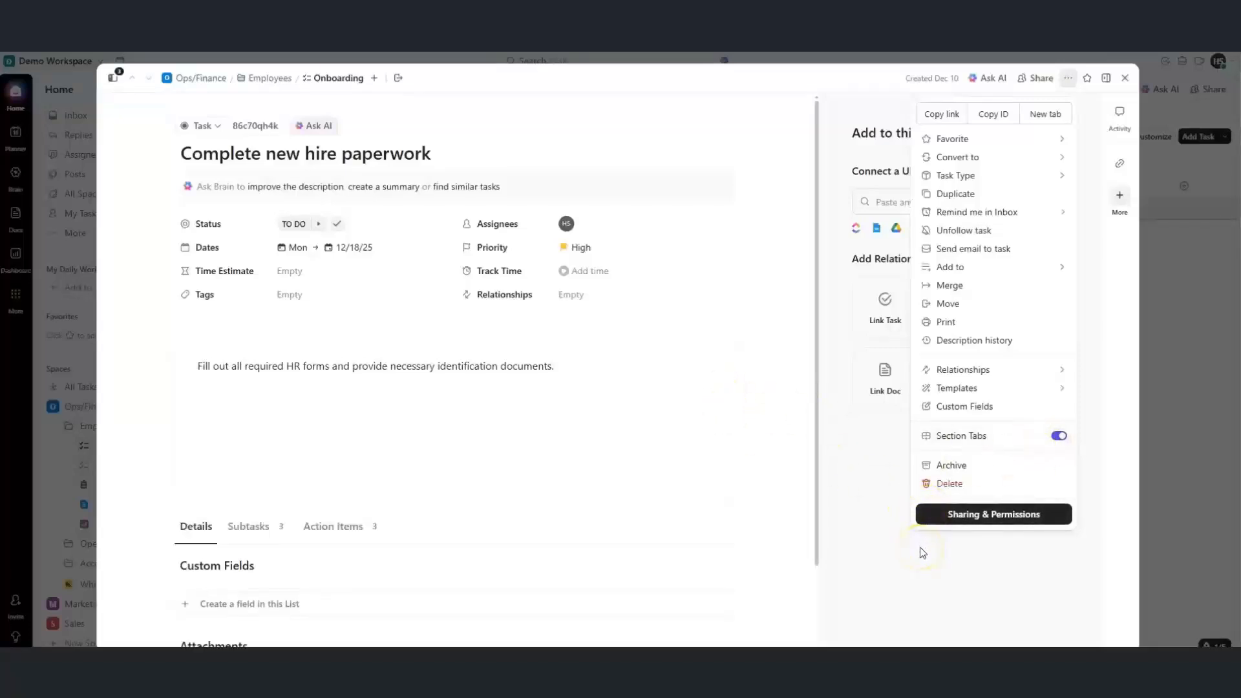
pyautogui.click(920, 547)
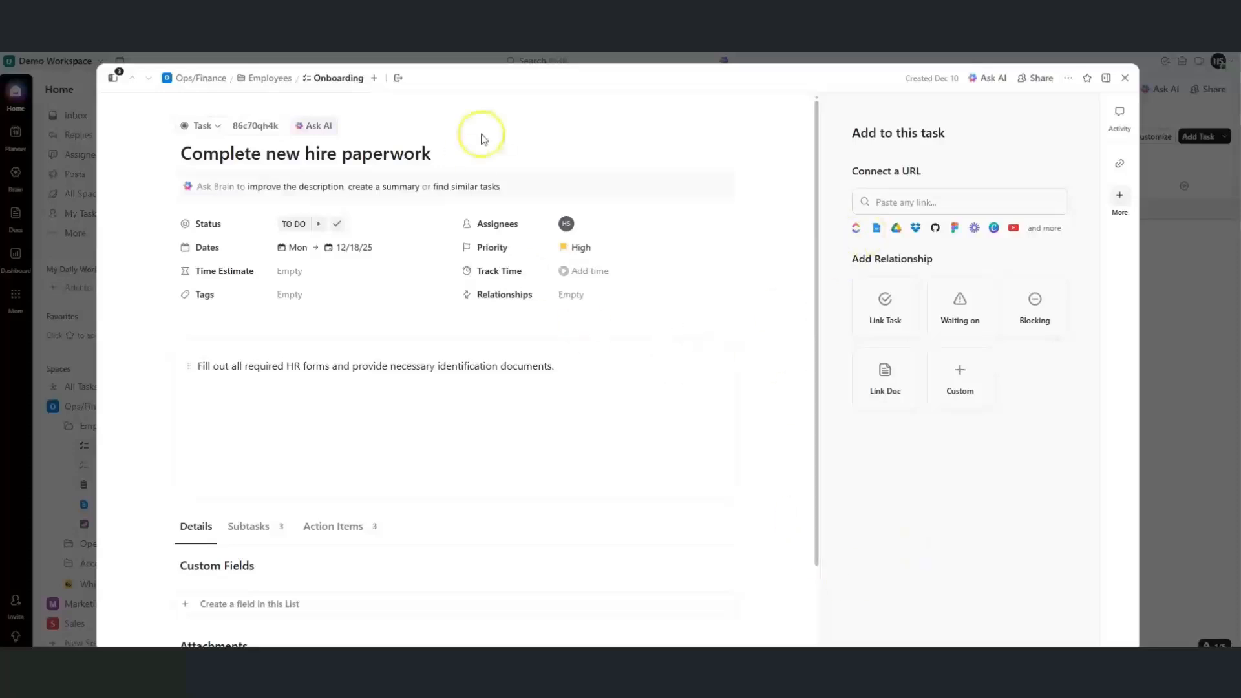
# Apply a gradient cover image to the paperwork task, leaving its task type unchanged
pyautogui.click(209, 126)
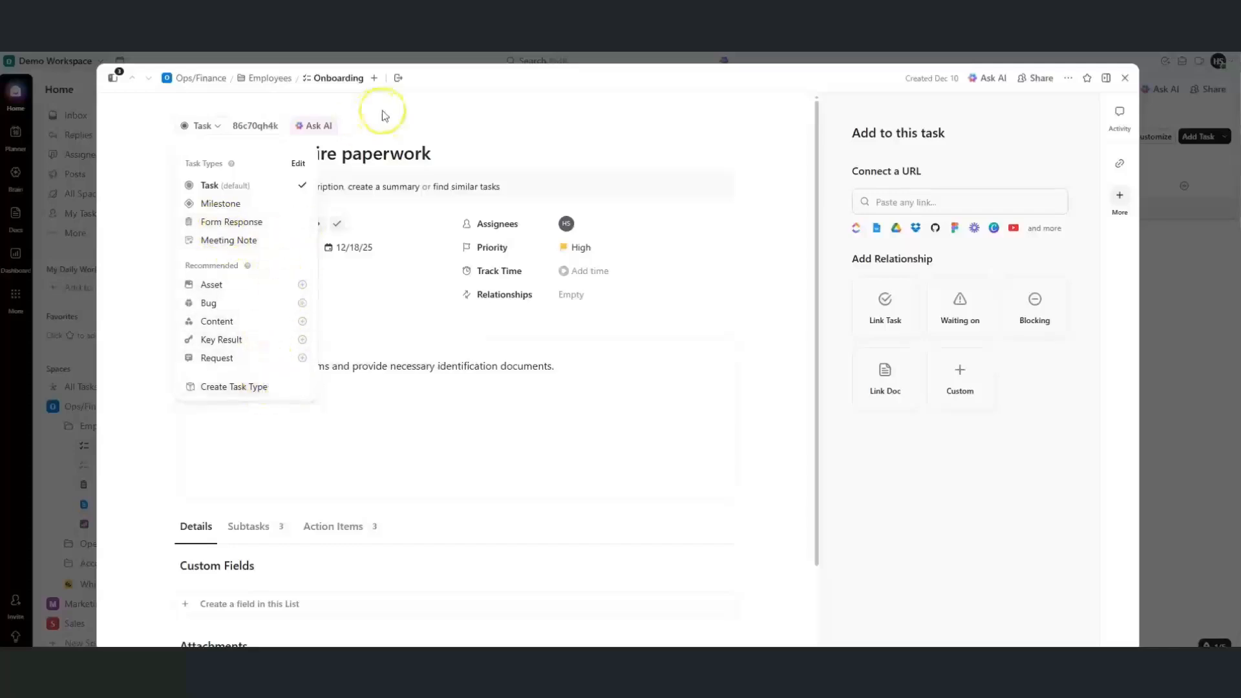
pyautogui.click(443, 299)
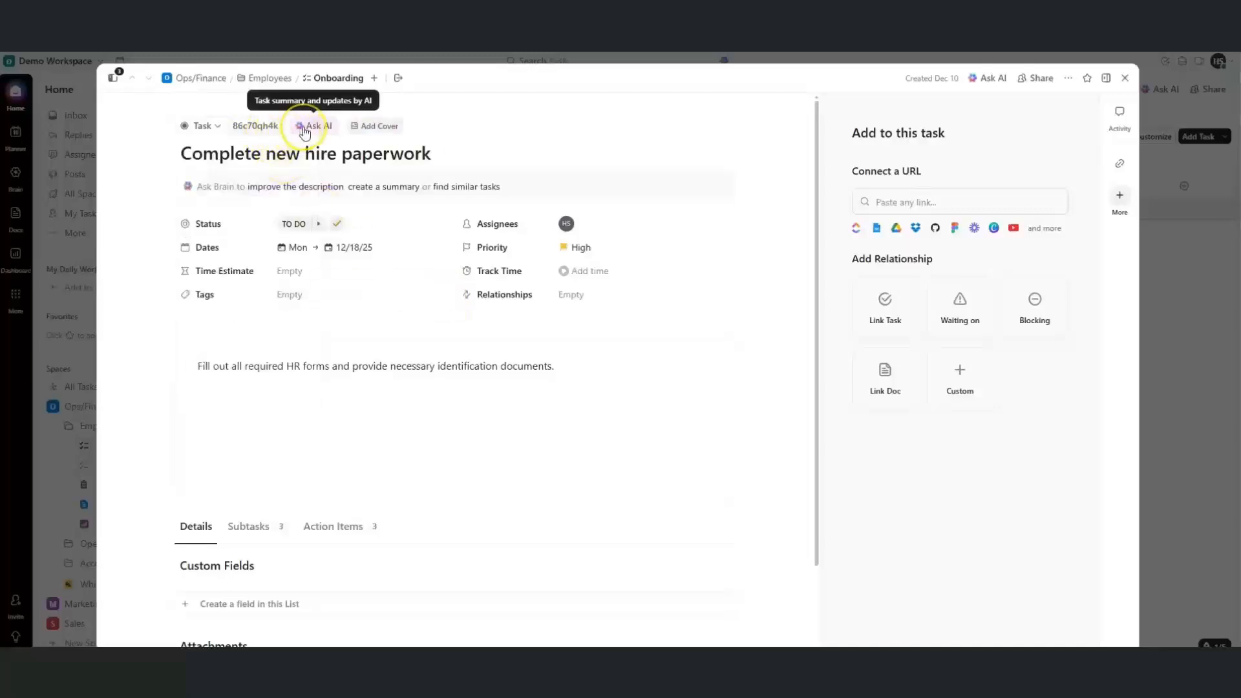
pyautogui.click(365, 132)
pyautogui.click(452, 355)
pyautogui.click(808, 222)
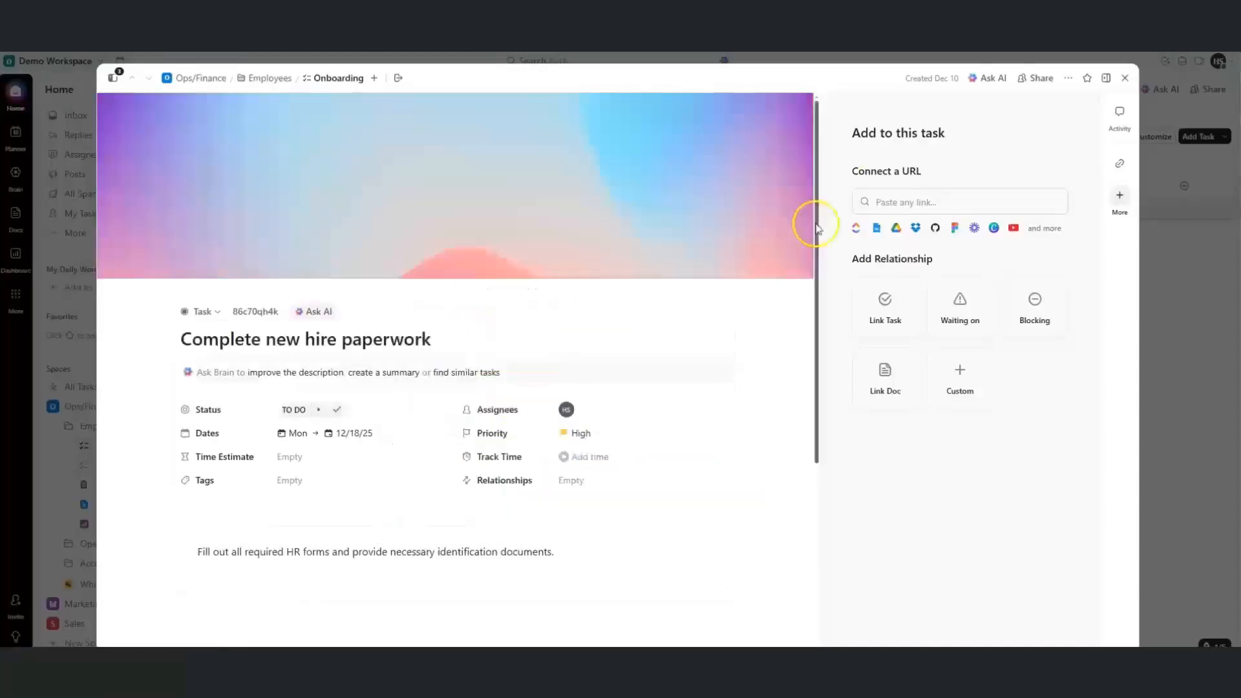
# Check the Move/Add to List options without moving the task, then close it
pyautogui.click(374, 79)
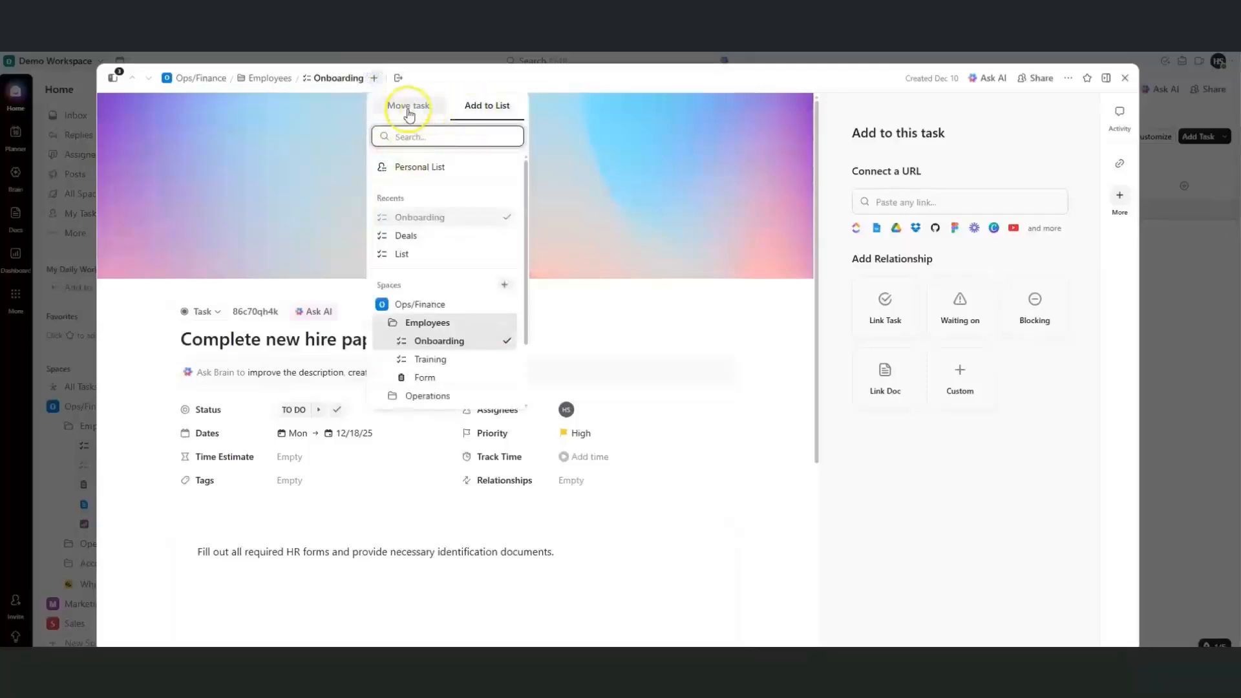
pyautogui.click(398, 79)
pyautogui.click(398, 79)
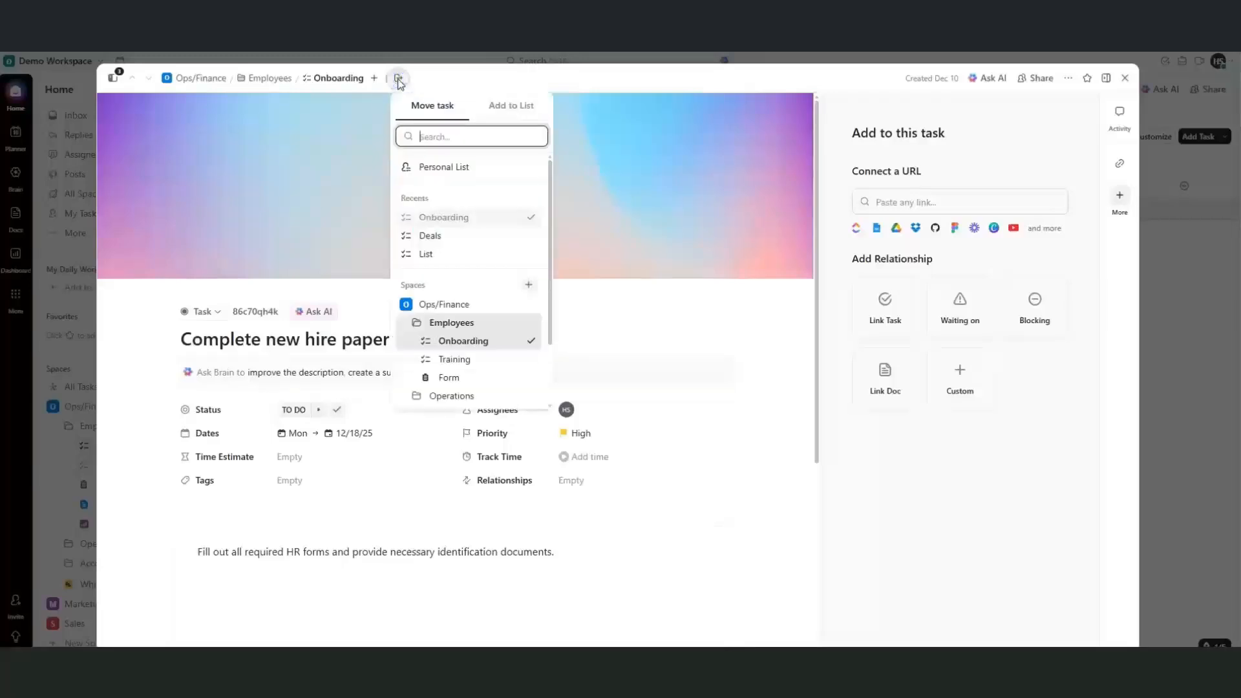
pyautogui.click(582, 227)
pyautogui.click(710, 216)
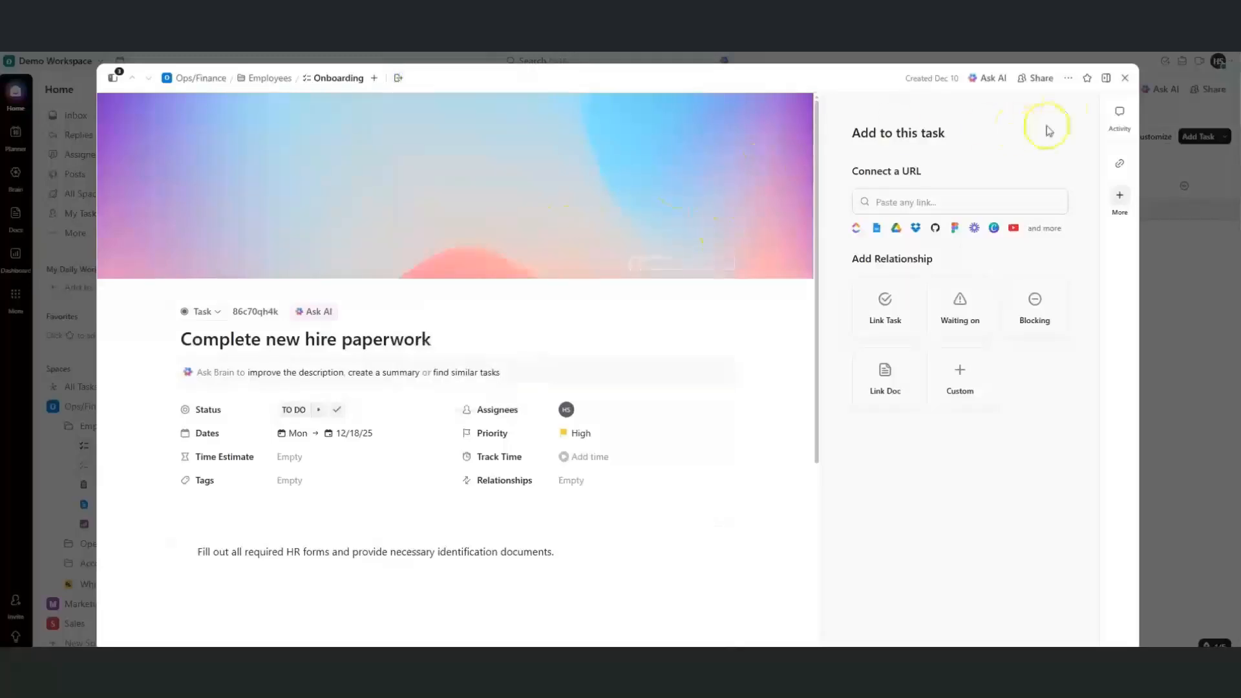
pyautogui.click(1123, 80)
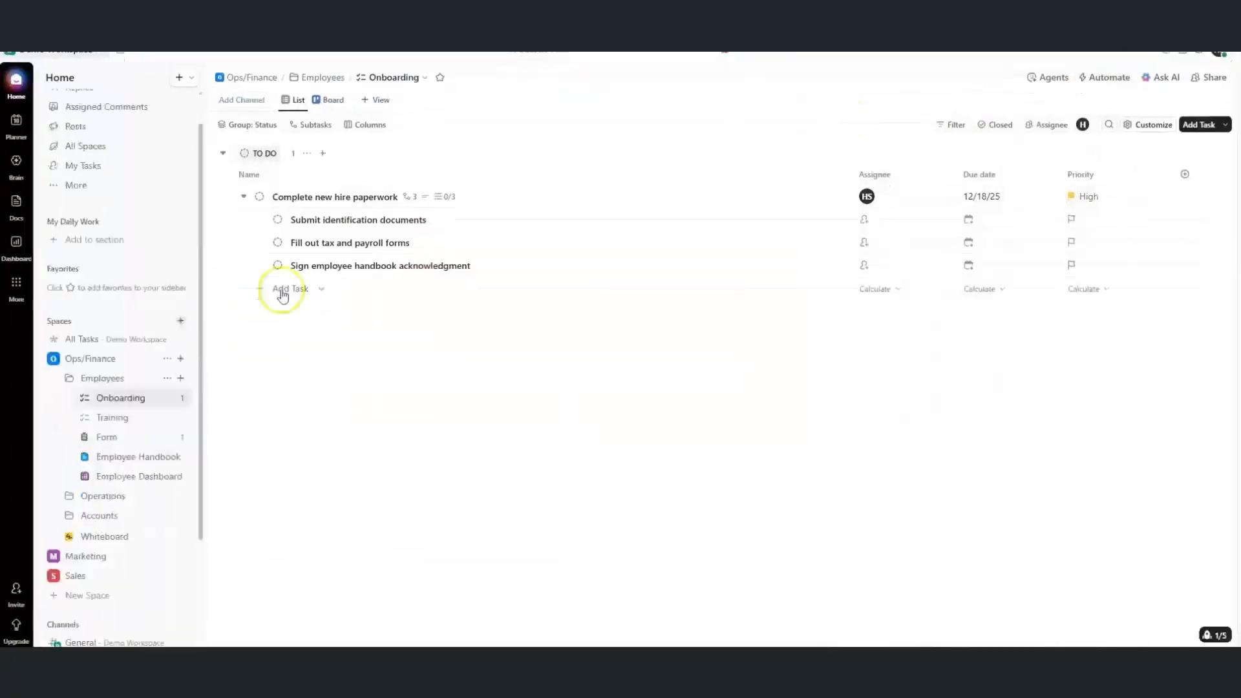
# Add a 'Fill out tax and payroll forms' task to the Onboarding list
pyautogui.click(282, 292)
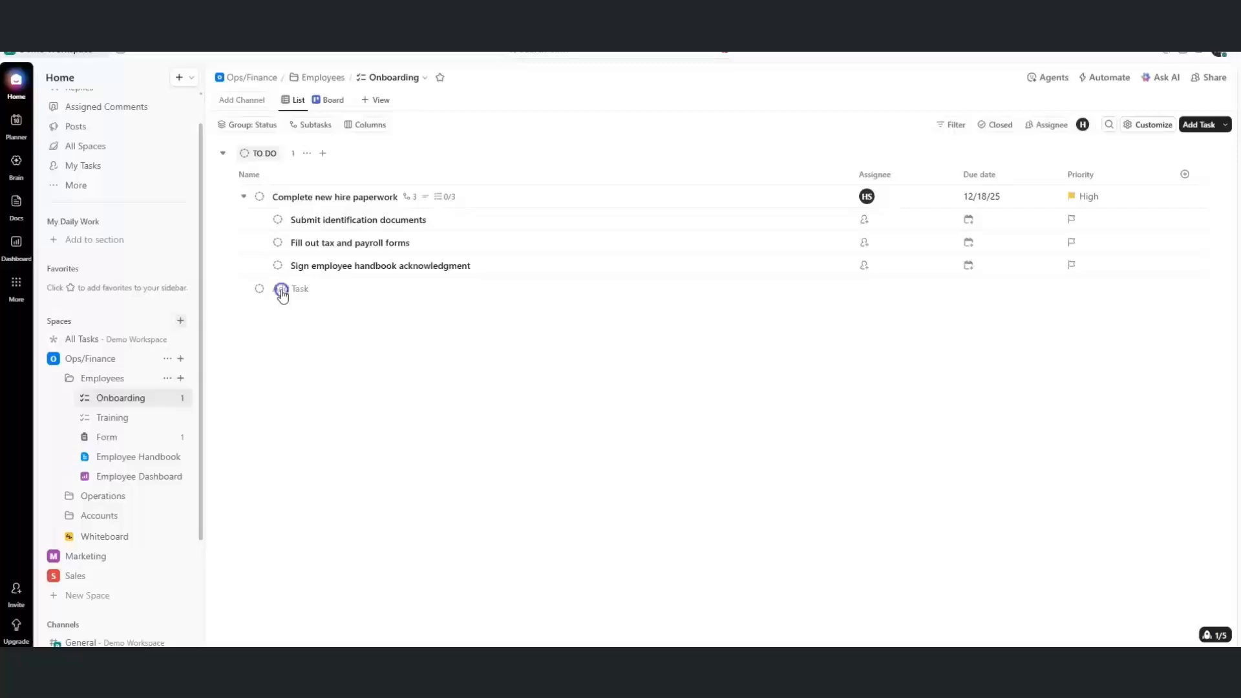
pyautogui.write('Fill out tax and payroll forms')
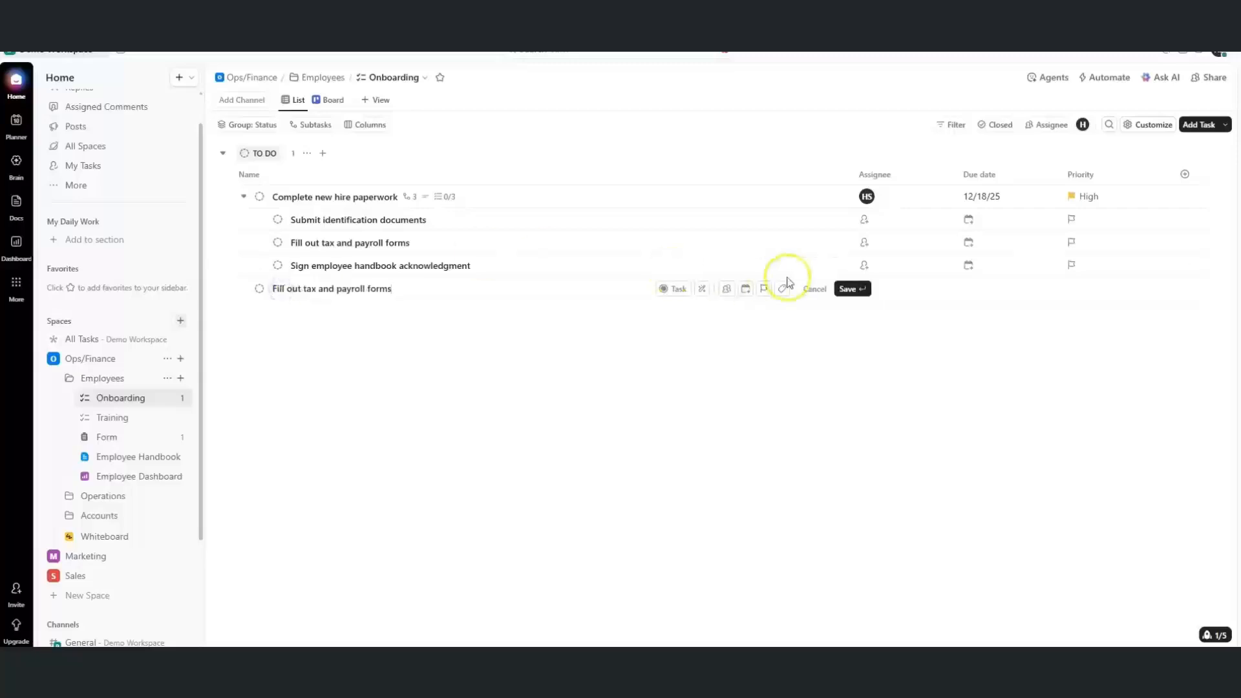
pyautogui.click(852, 288)
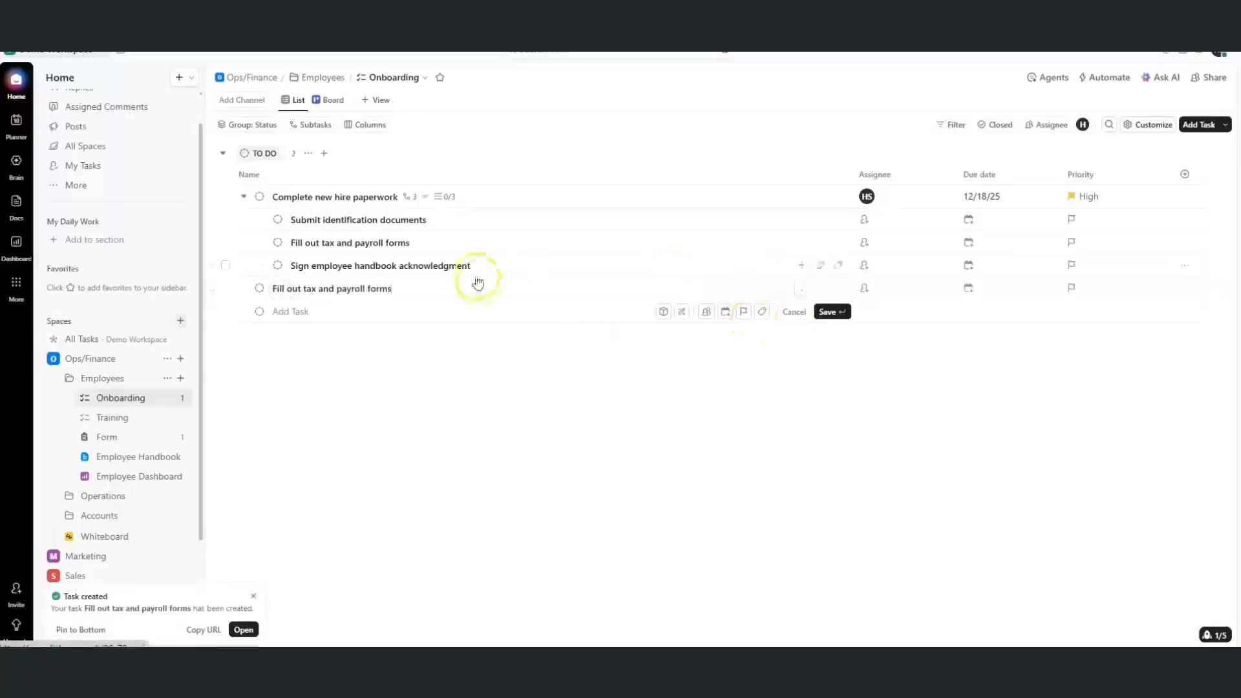
# Mark the new task as waiting on 'Complete new hire paperwork'
pyautogui.click(386, 291)
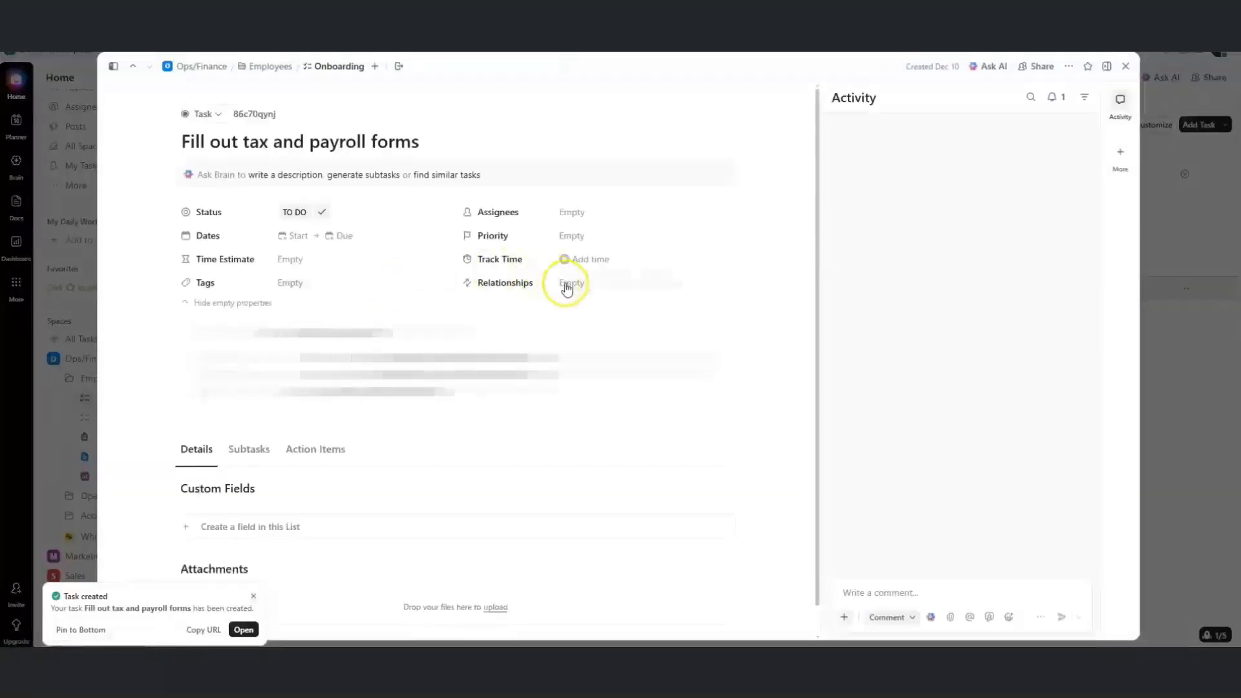
pyautogui.click(568, 285)
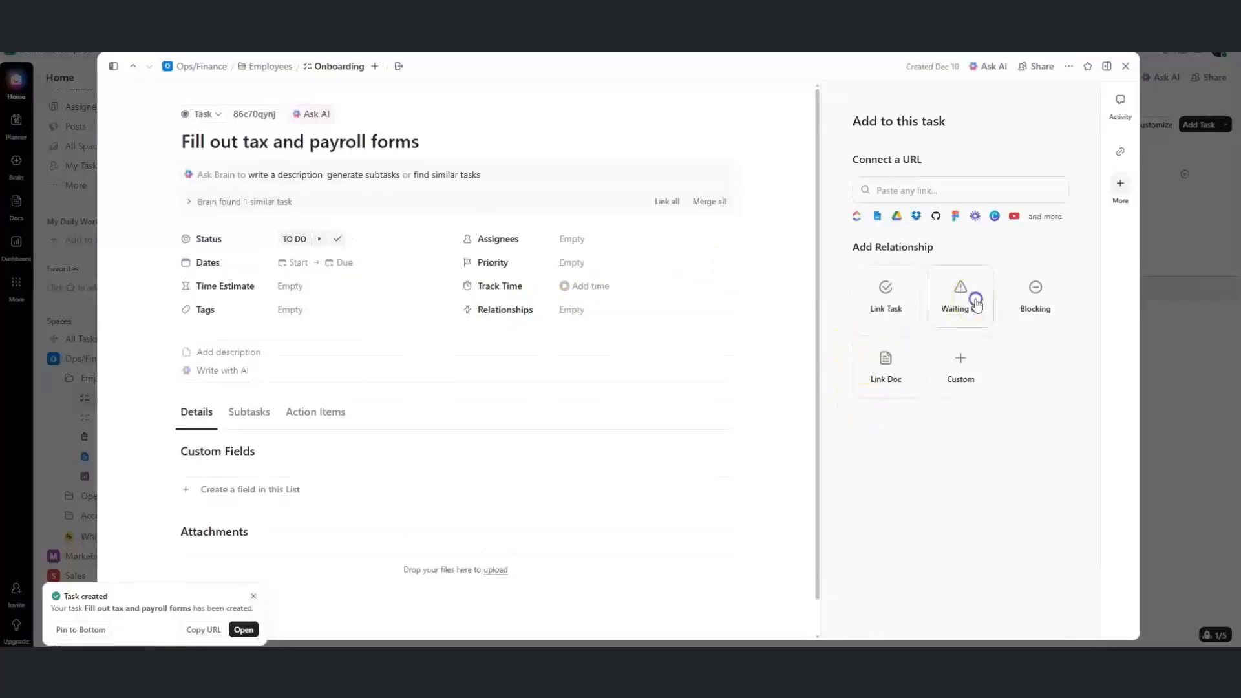
pyautogui.click(975, 302)
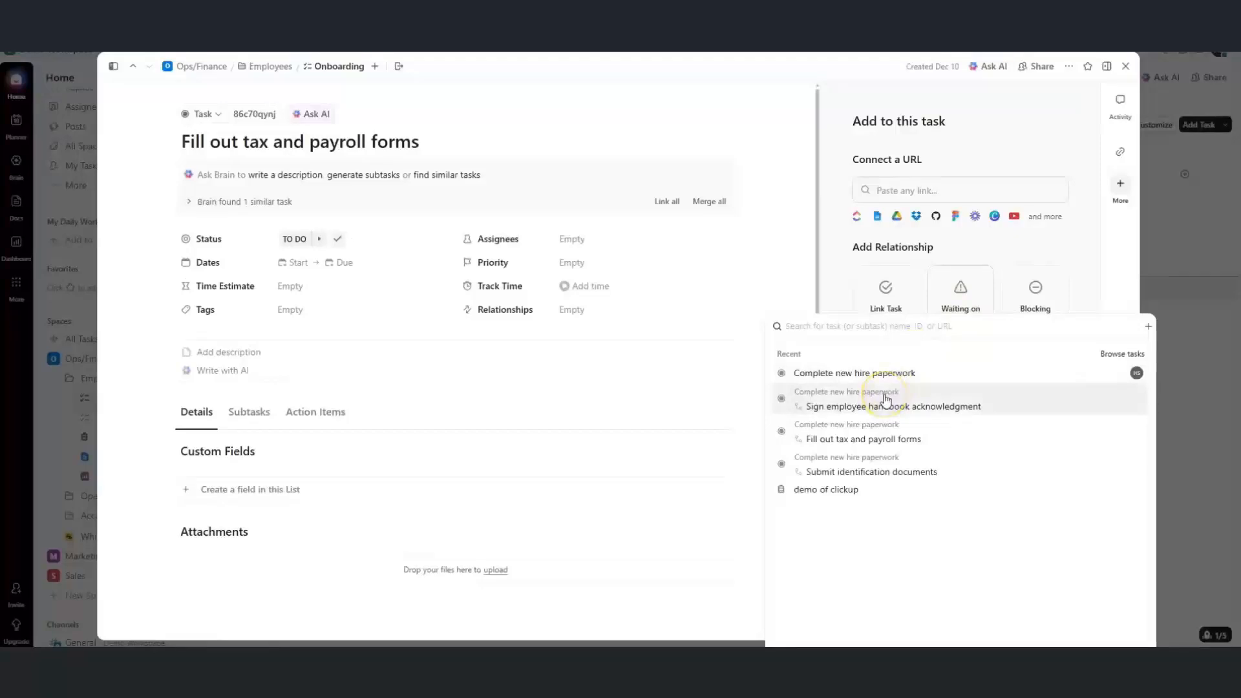
pyautogui.click(885, 375)
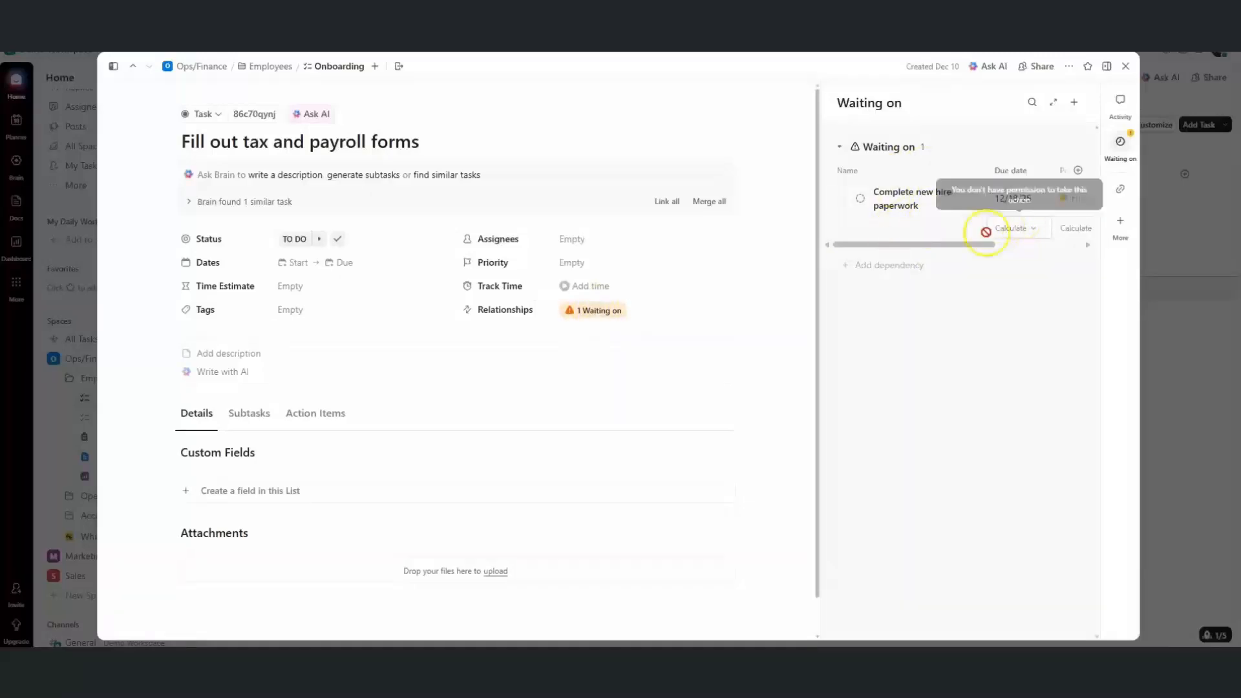
pyautogui.moveTo(909, 249)
pyautogui.mouseDown()
pyautogui.moveTo(1003, 248)
pyautogui.moveTo(900, 251)
pyautogui.mouseUp()
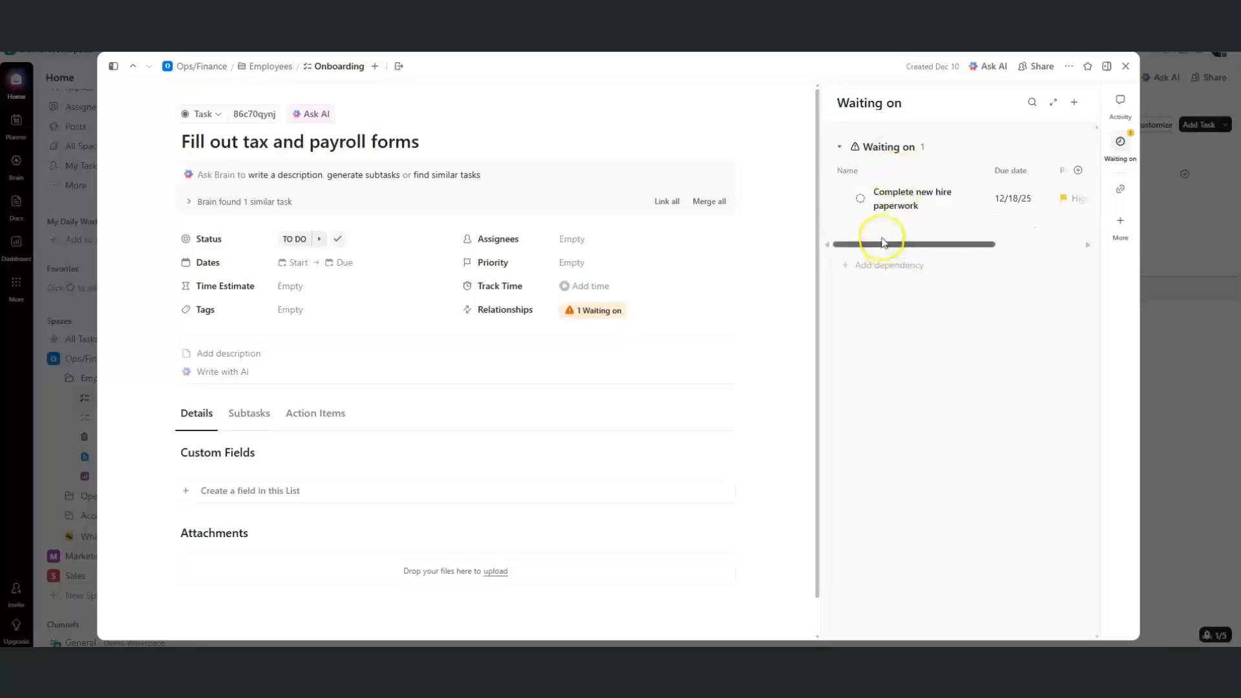
pyautogui.scroll(-2, 815, 276)
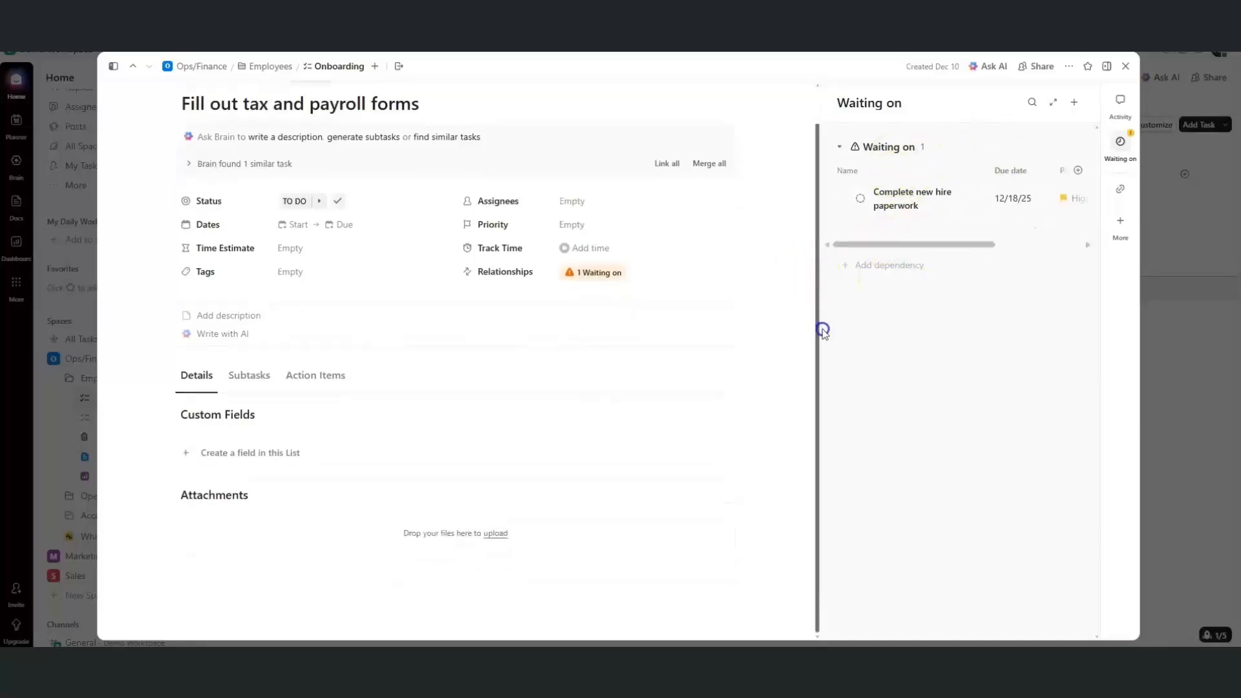
pyautogui.click(1125, 67)
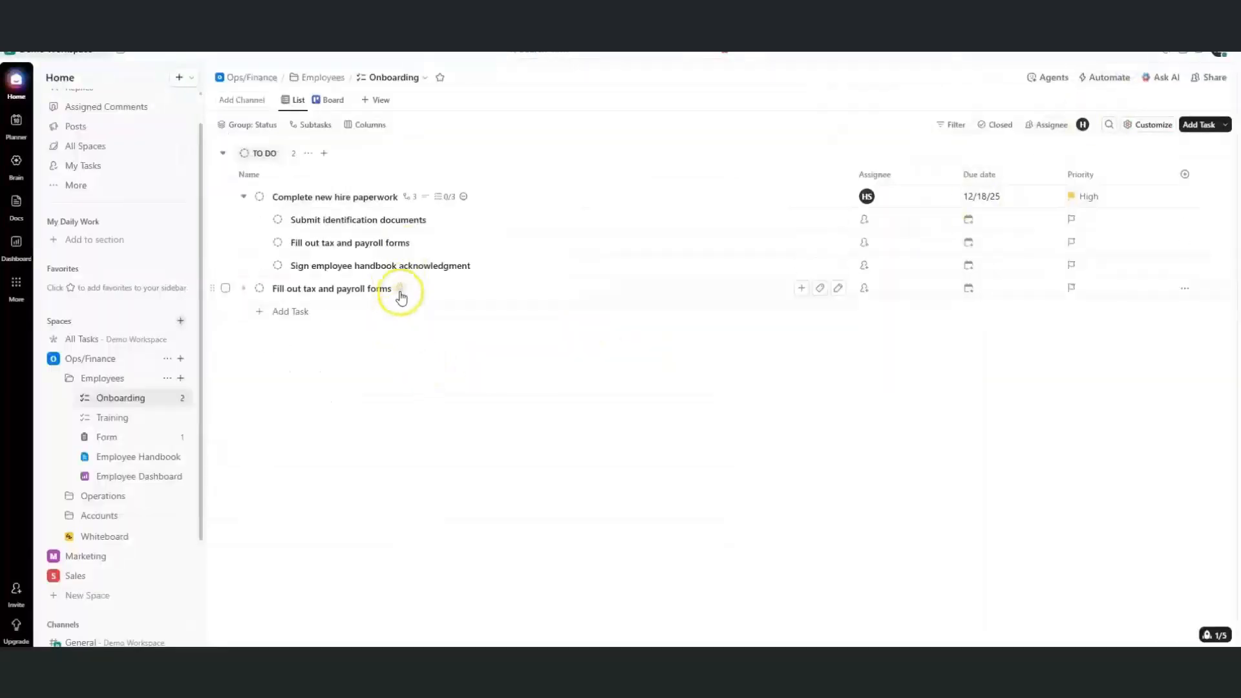
pyautogui.moveTo(401, 294)
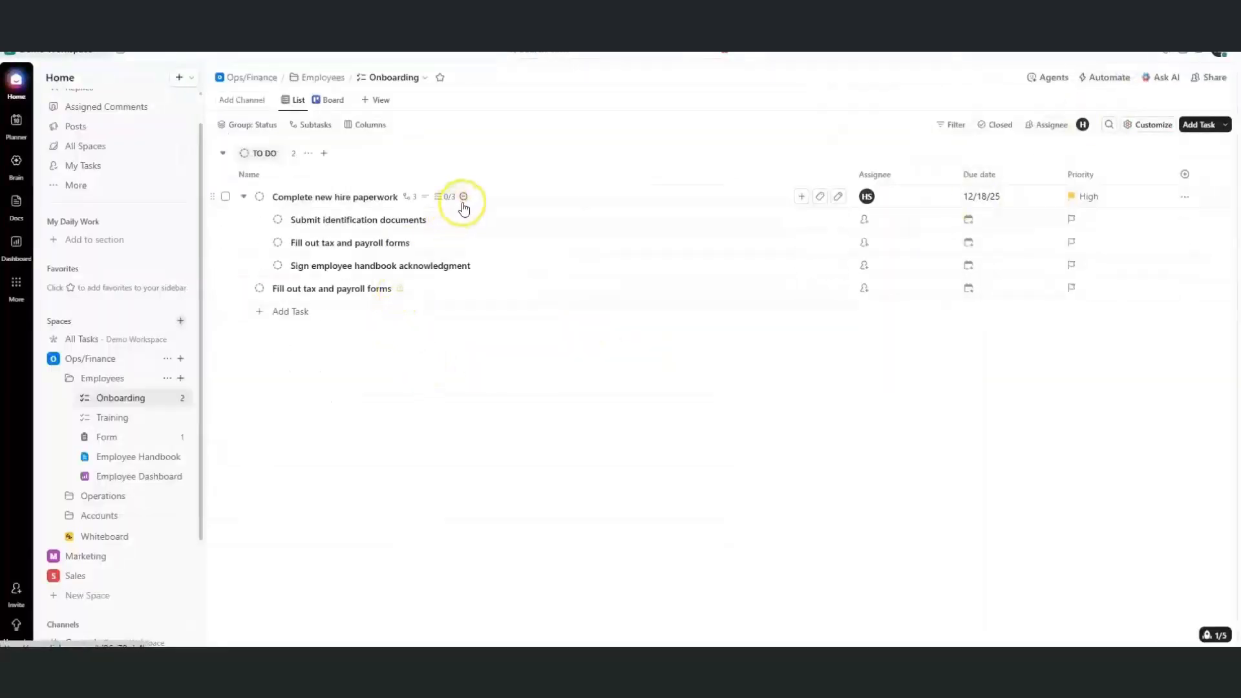
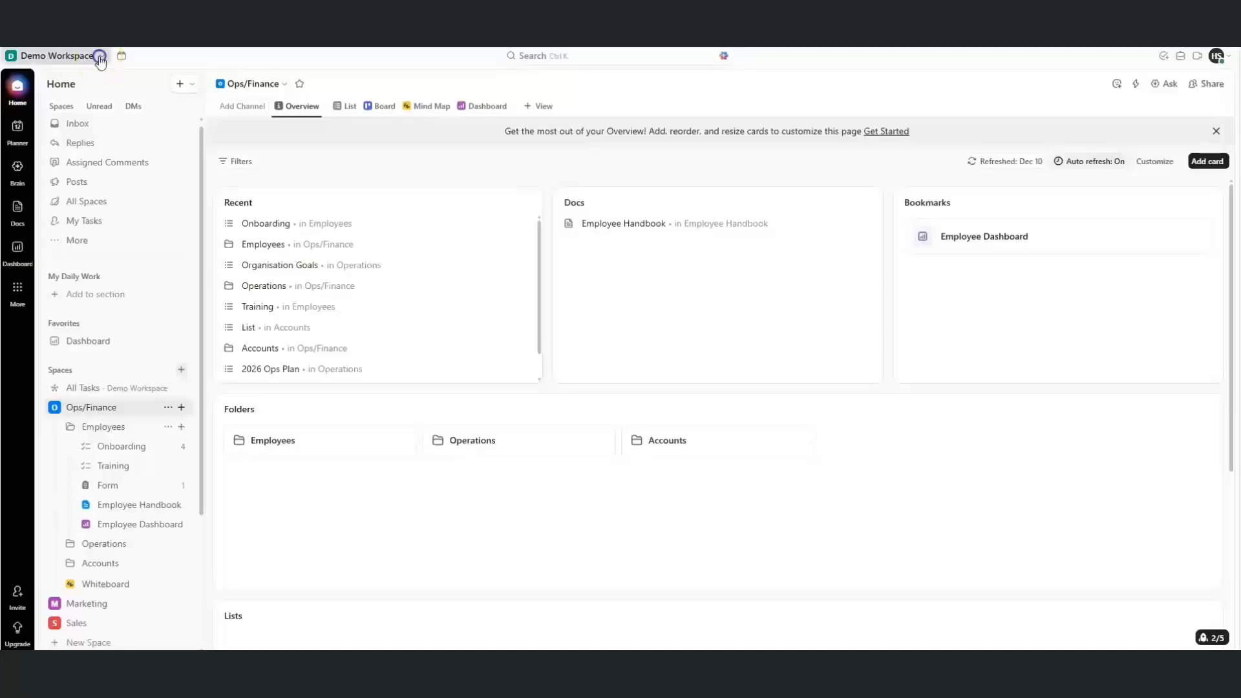
# Open Custom Fields from the Demo Workspace menu, browse the field types, then show All Custom Fields
pyautogui.click(100, 58)
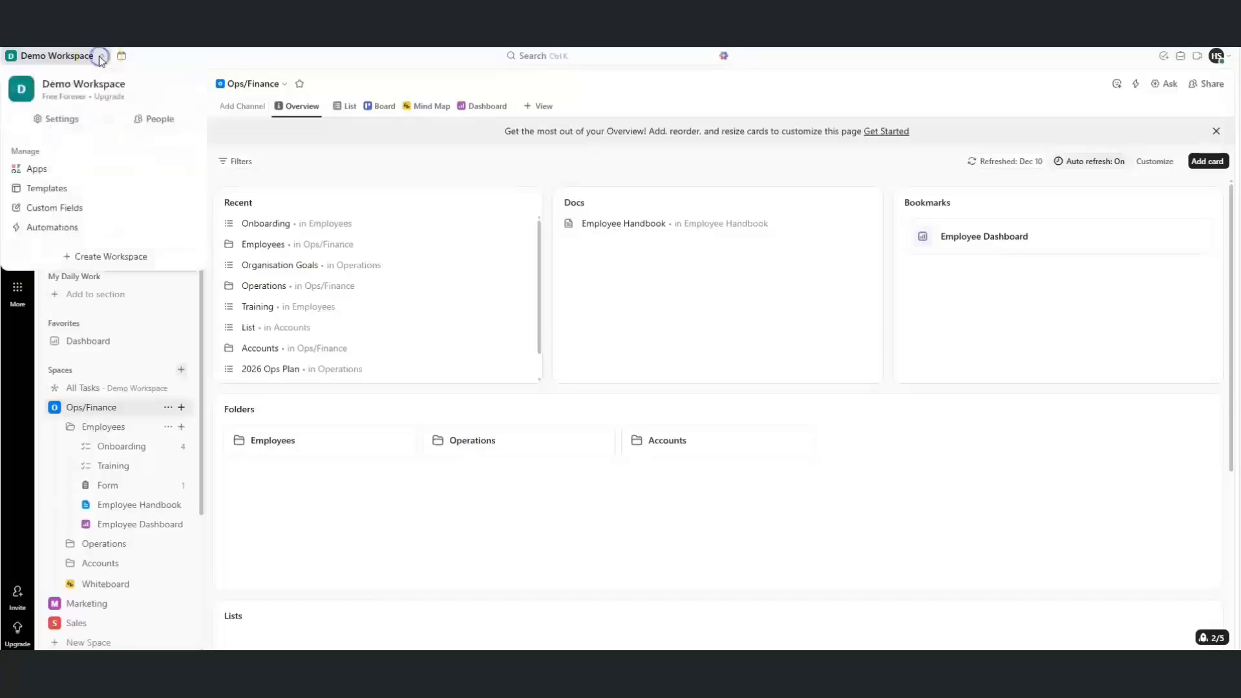
pyautogui.click(83, 206)
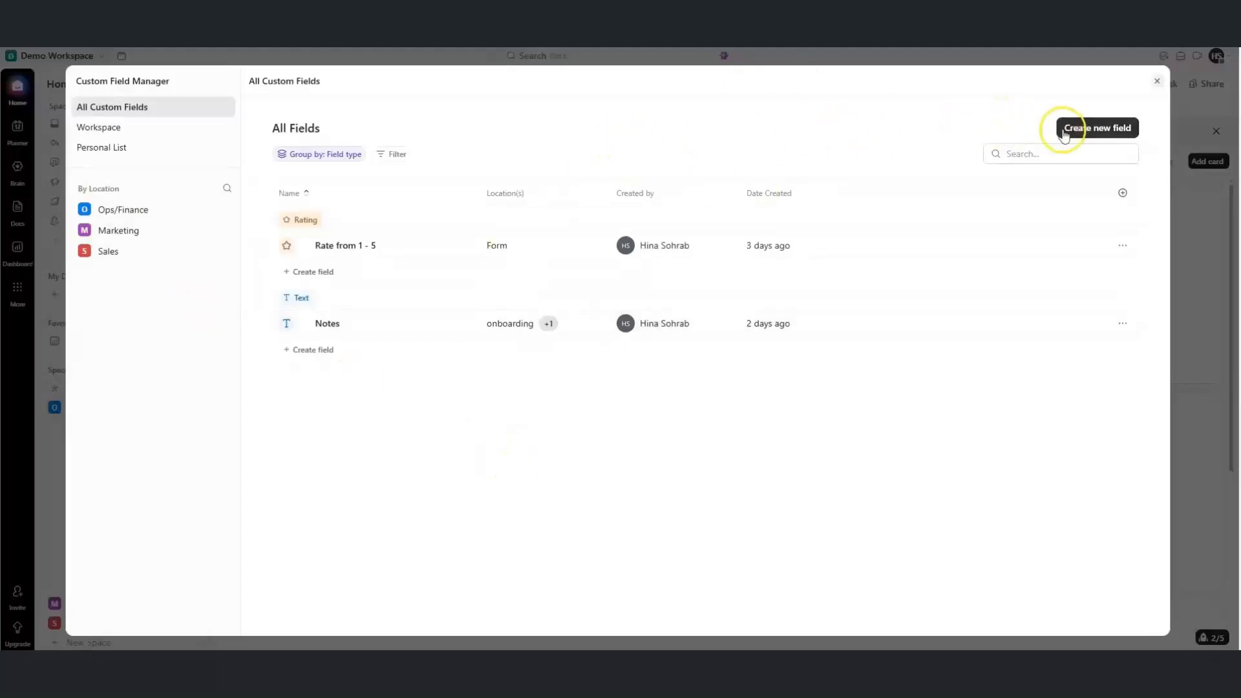
pyautogui.click(1064, 131)
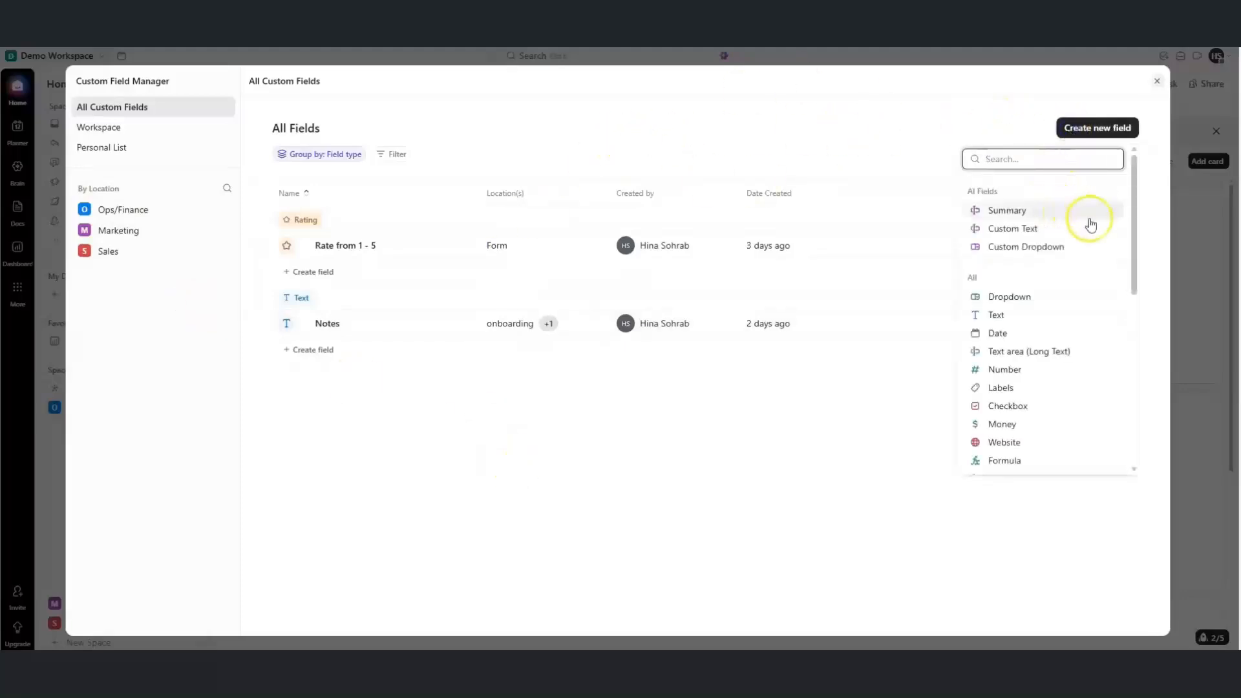
pyautogui.moveTo(1131, 250)
pyautogui.mouseDown()
pyautogui.moveTo(1135, 448)
pyautogui.moveTo(1124, 232)
pyautogui.mouseUp()
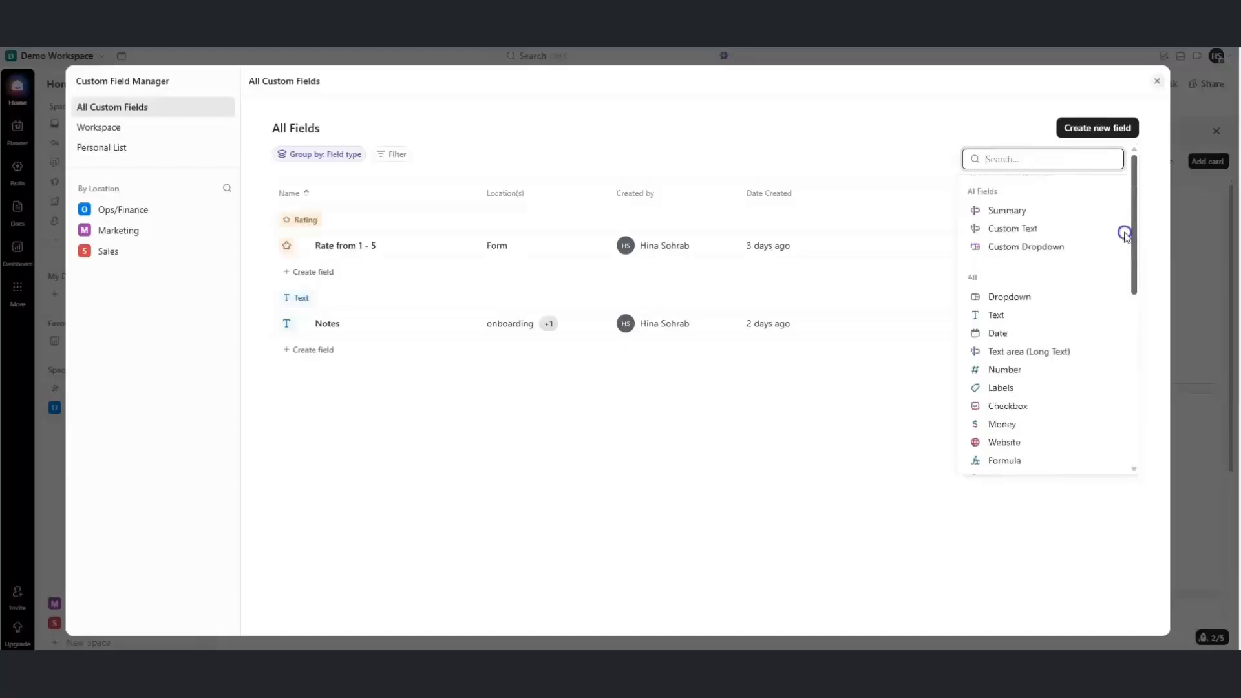
pyautogui.click(850, 411)
pyautogui.click(1078, 129)
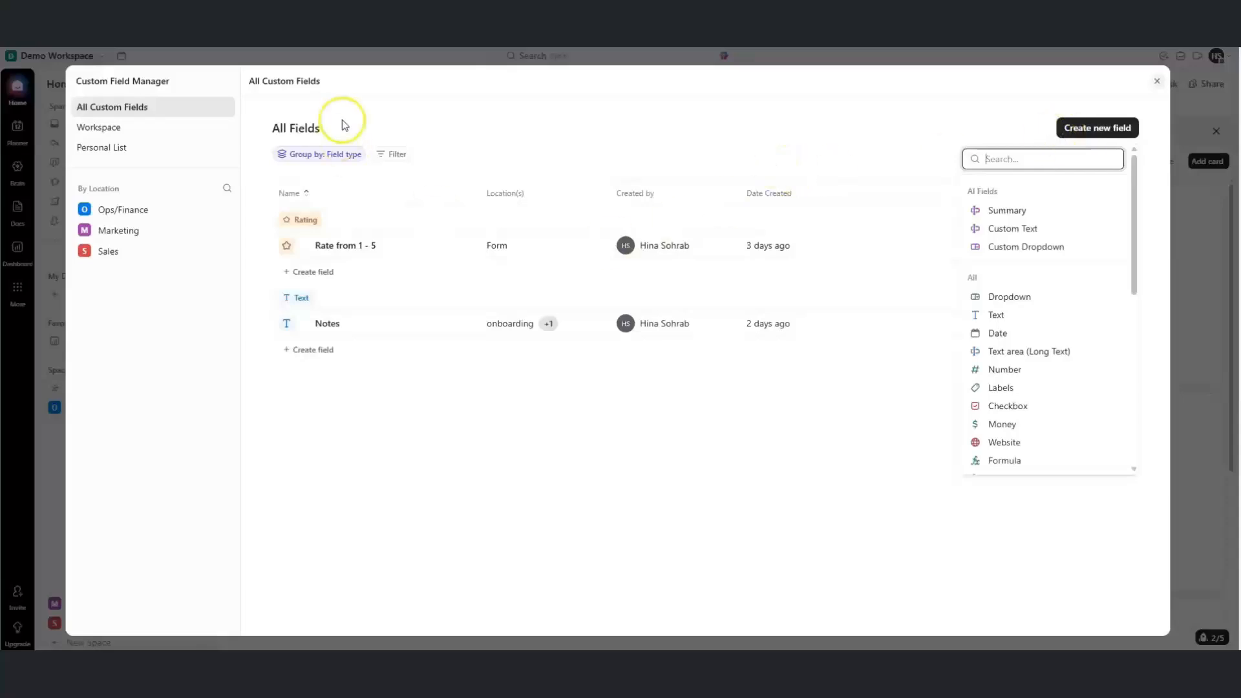
pyautogui.click(132, 109)
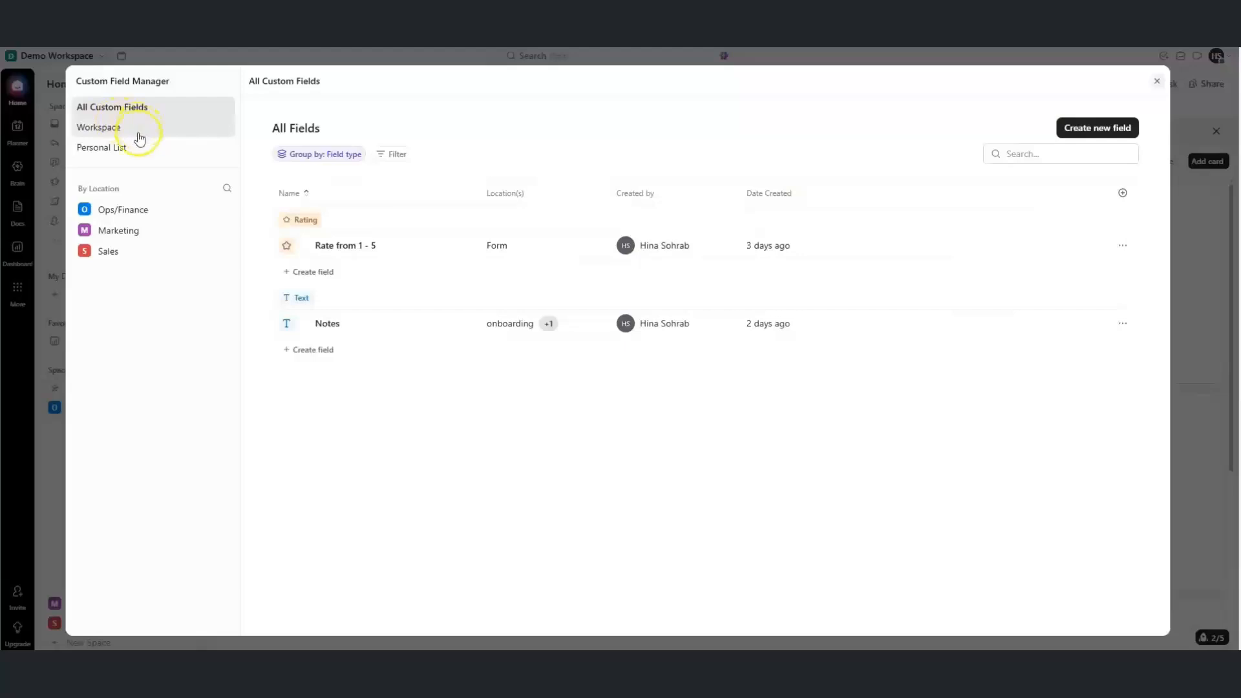
# Browse the Ops/Finance and Marketing trees, then select the Sales space in the Custom Field Manager
pyautogui.click(89, 210)
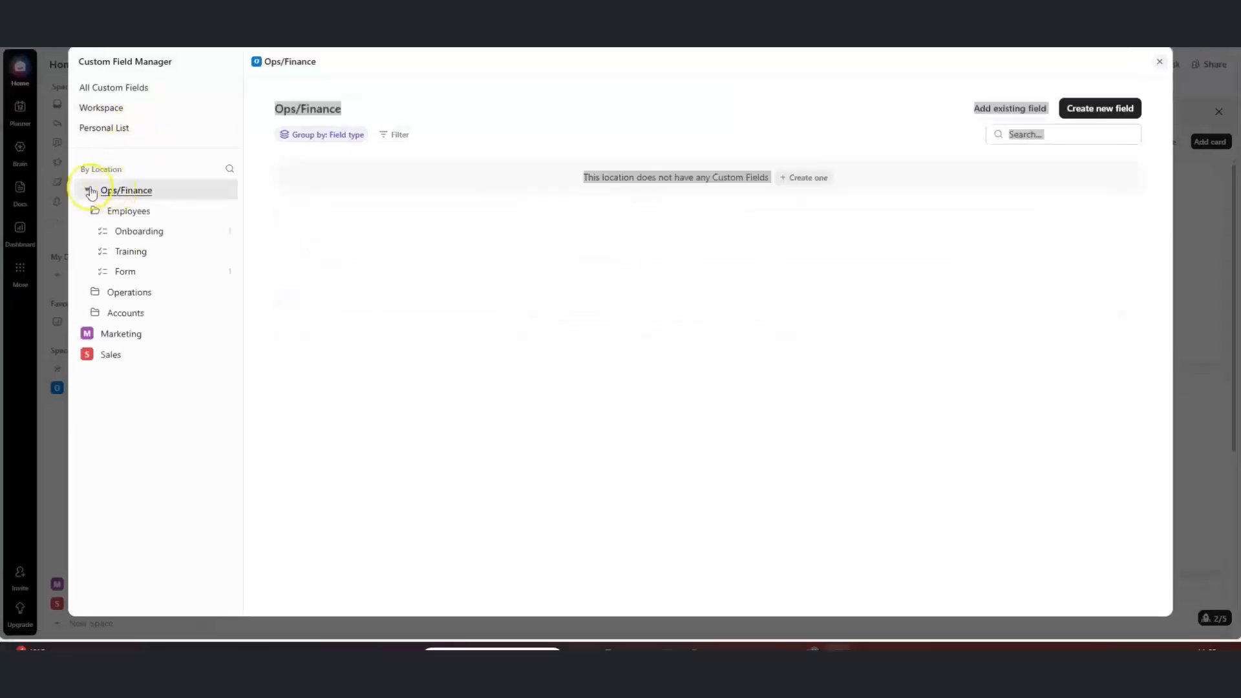
pyautogui.click(89, 192)
pyautogui.click(88, 213)
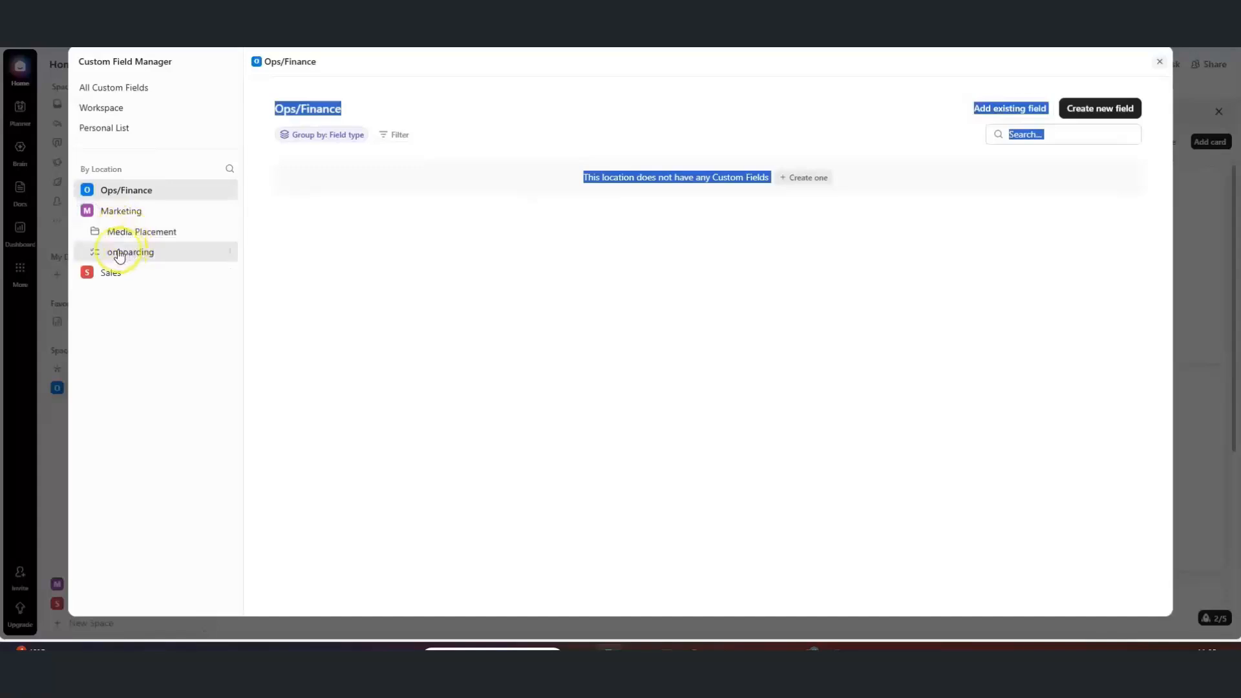
pyautogui.click(89, 212)
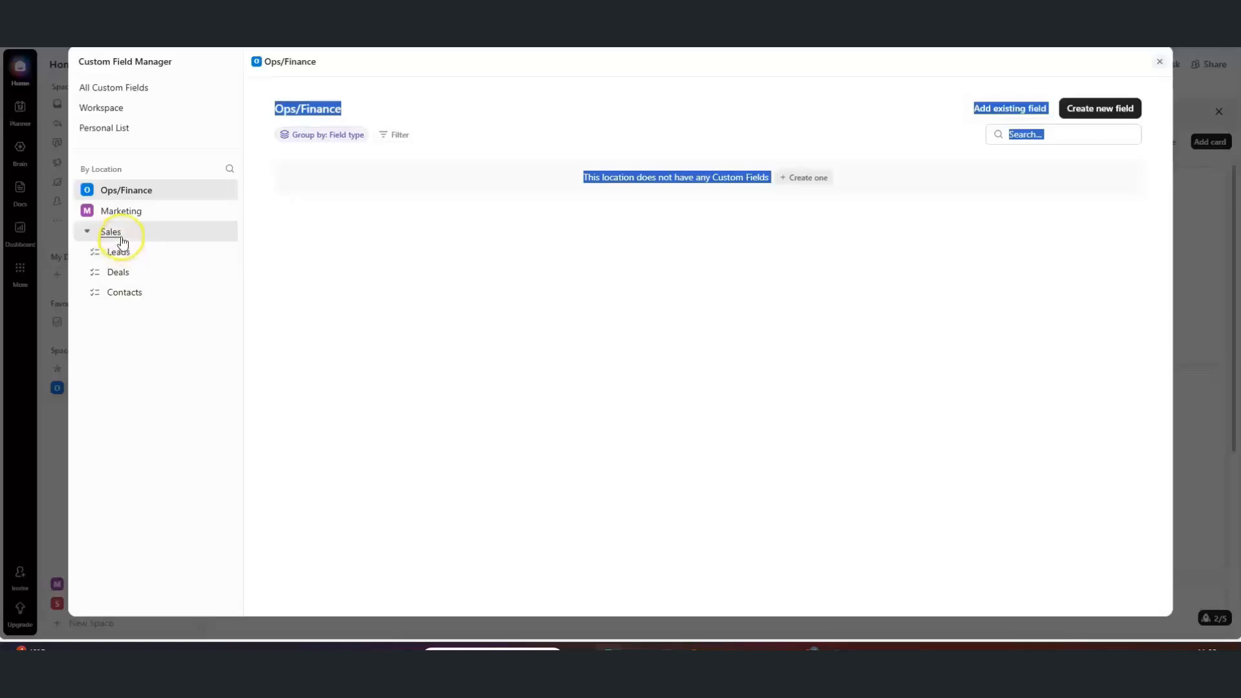
pyautogui.click(111, 232)
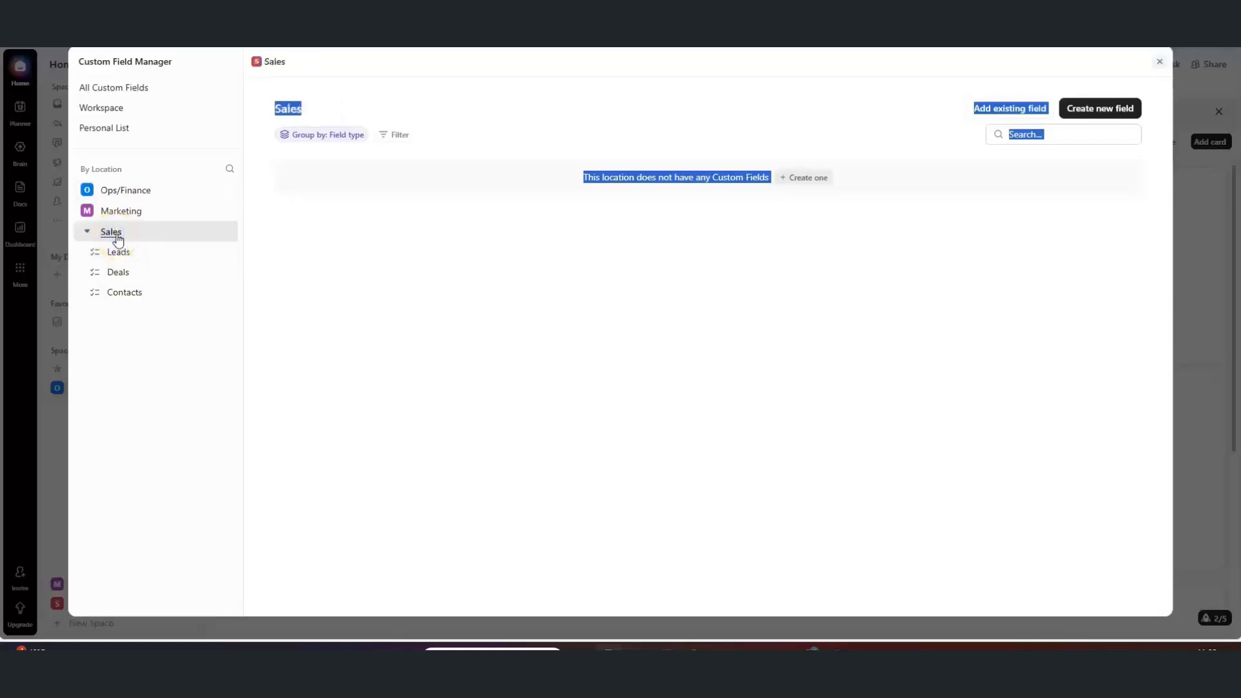
# Create a Text custom field named 'Client Name' on the Sales space
pyautogui.click(800, 178)
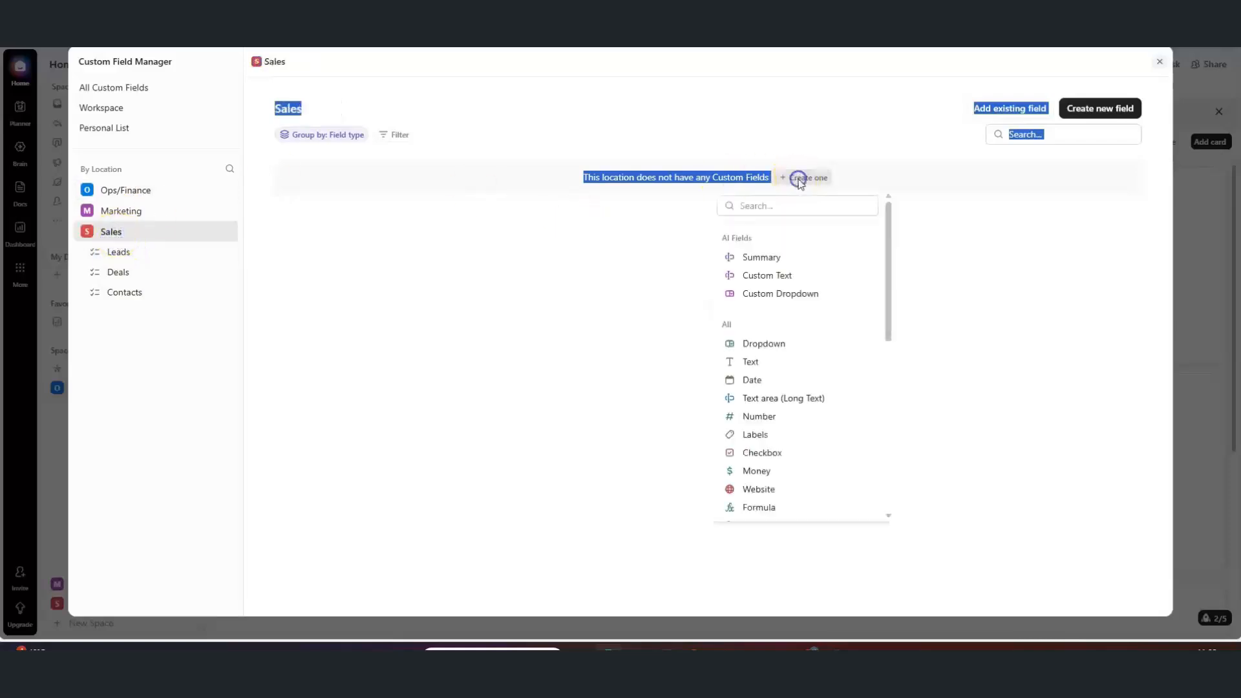
pyautogui.click(778, 359)
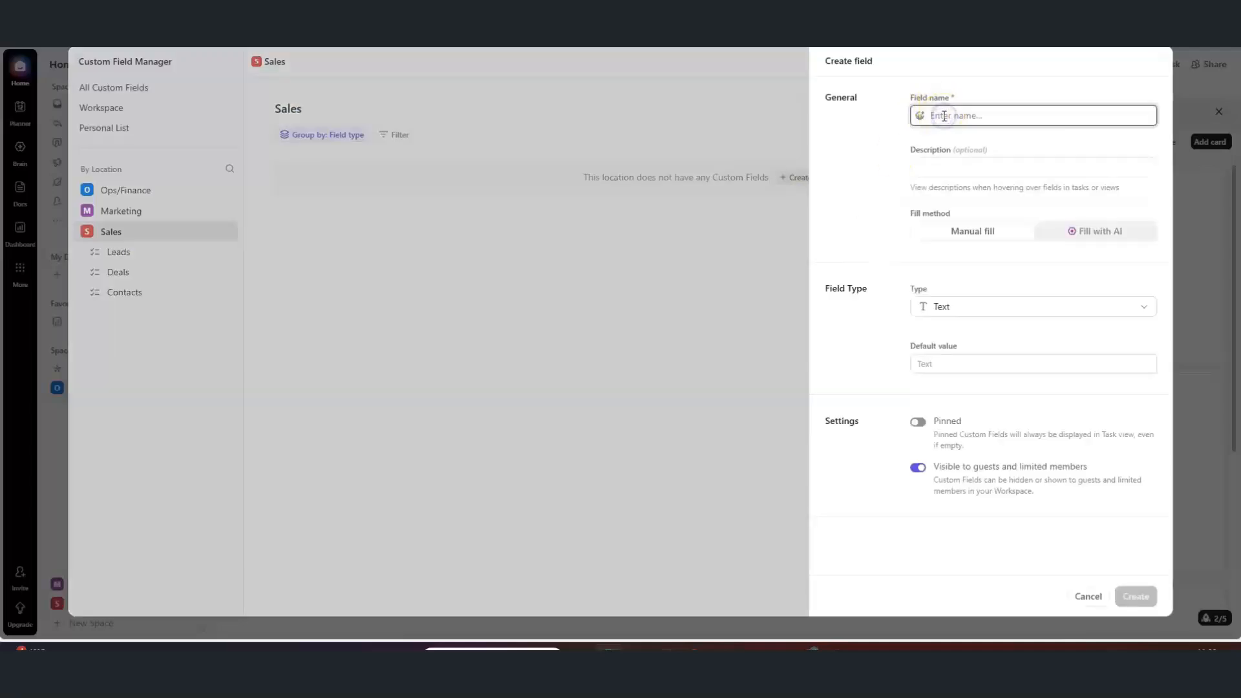
pyautogui.write('Client Name')
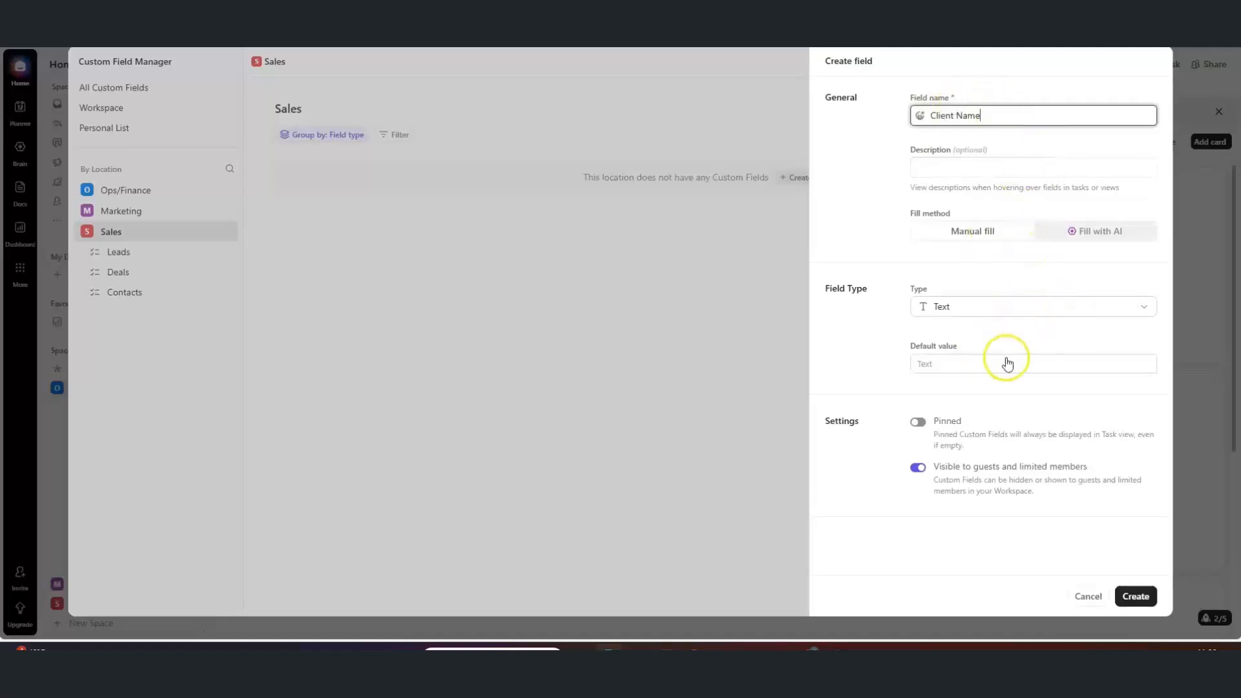
pyautogui.click(1121, 595)
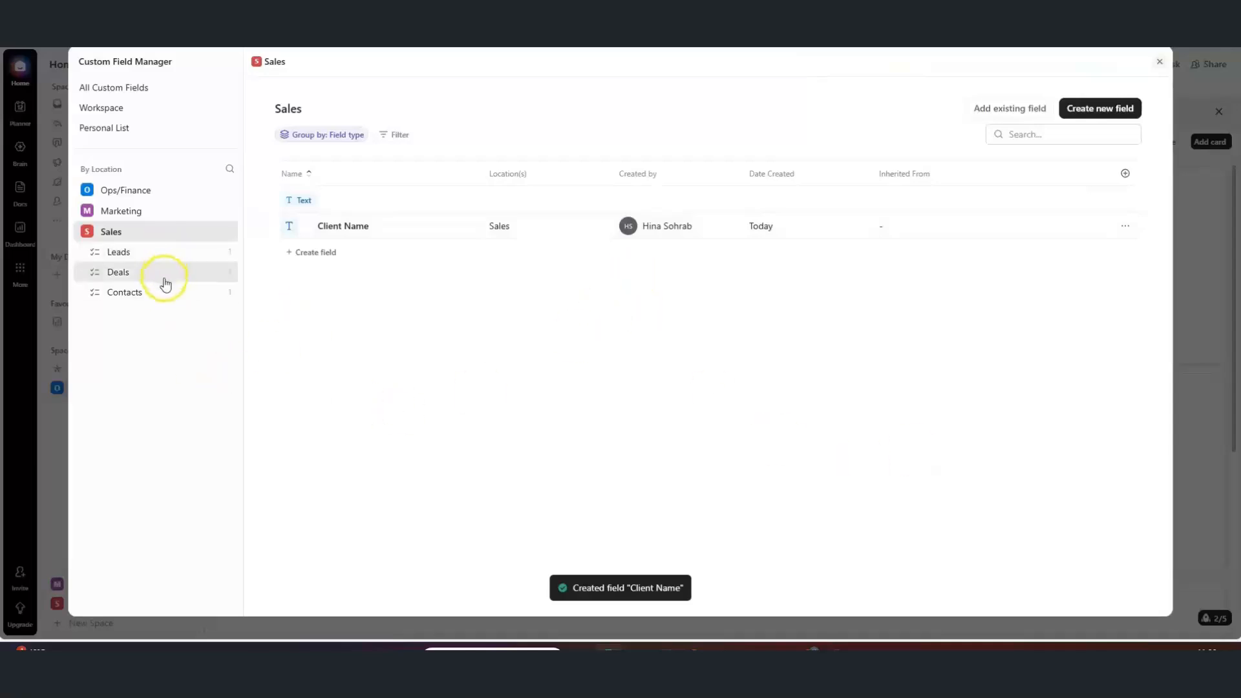
# Create a Money field 'Contract Value' in British Pounds (GBP) on the Deals list
pyautogui.click(150, 253)
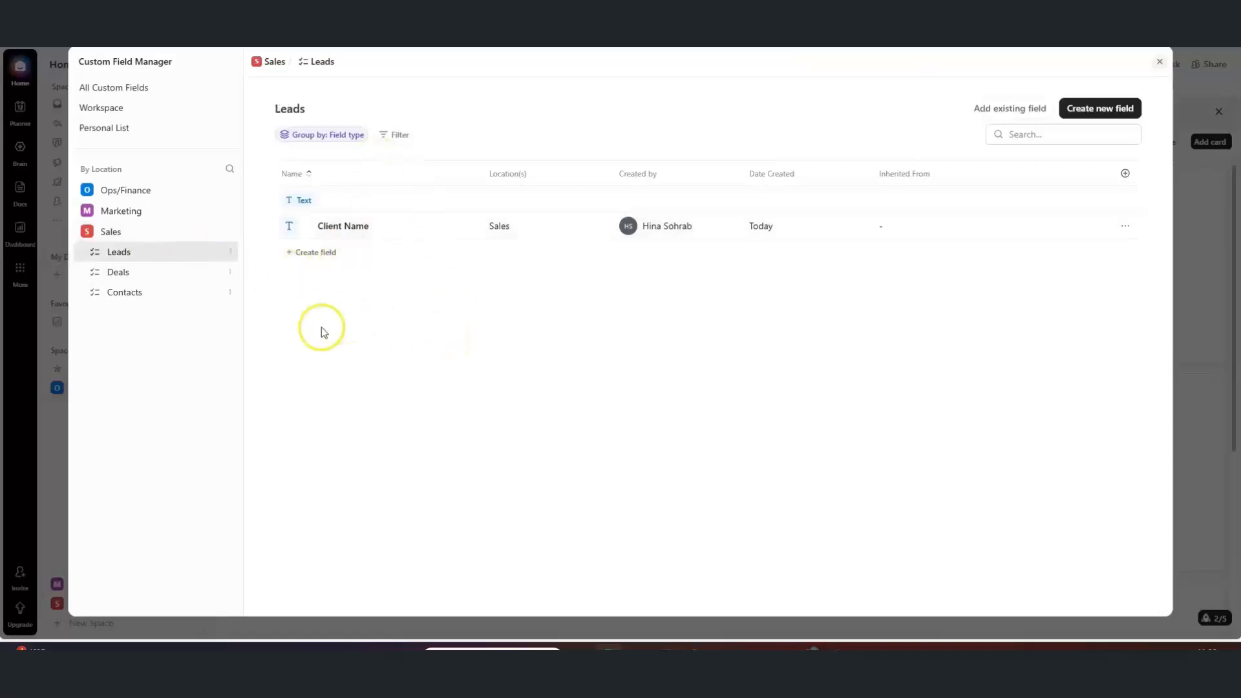
pyautogui.click(176, 270)
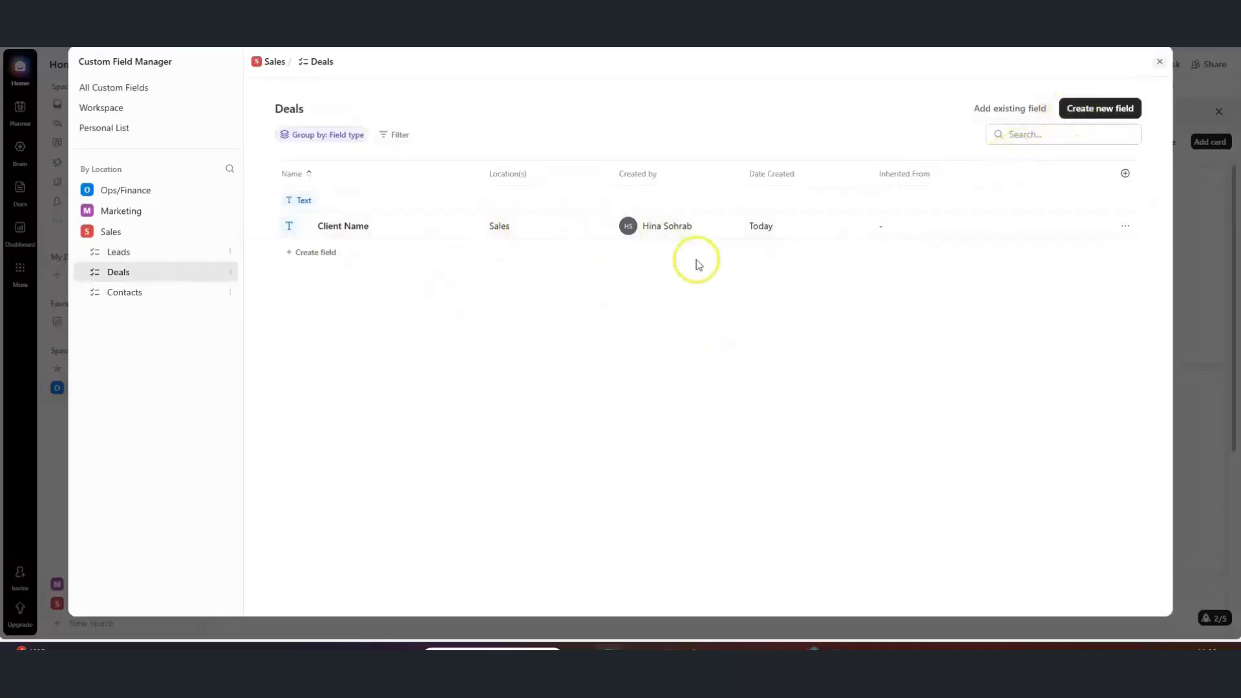
pyautogui.click(1076, 113)
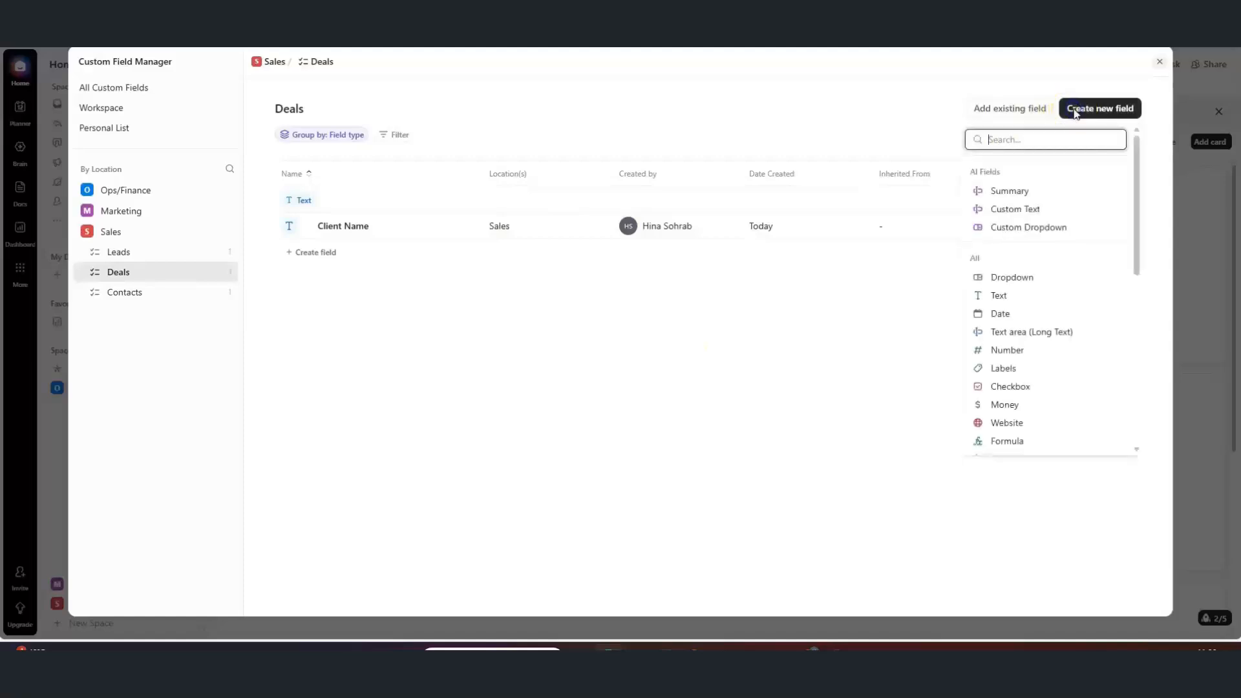
pyautogui.click(1014, 284)
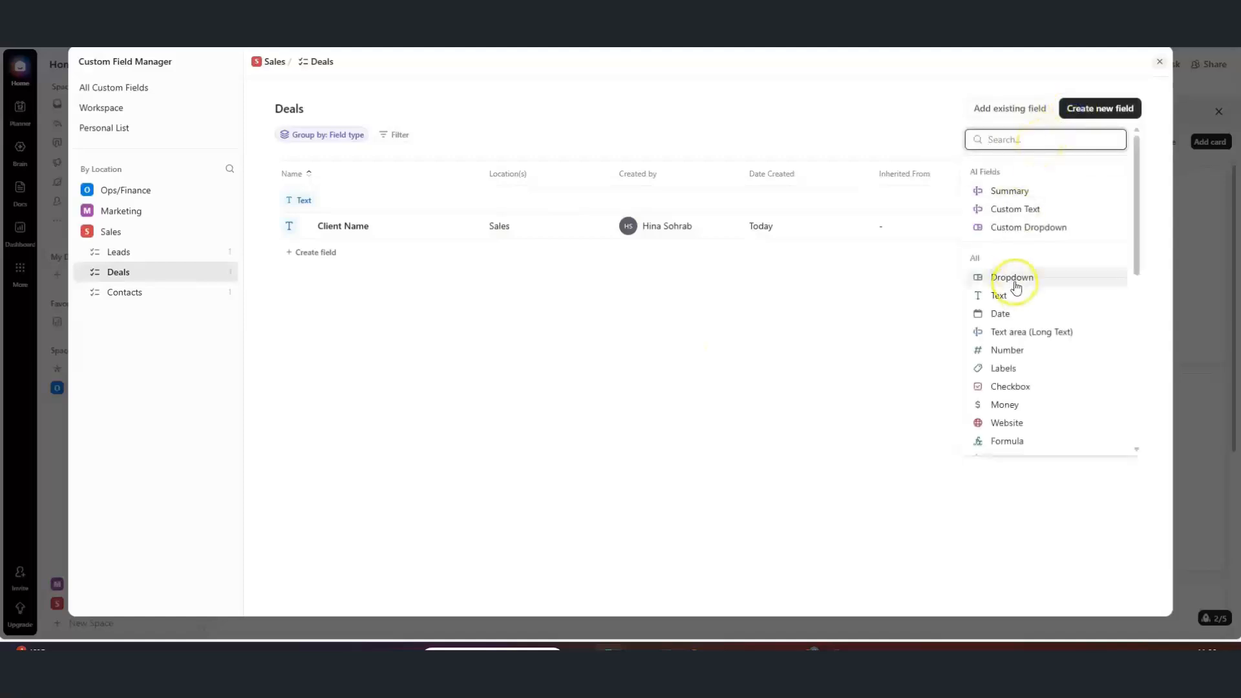
pyautogui.click(1005, 405)
pyautogui.click(950, 116)
pyautogui.write('Contract Value')
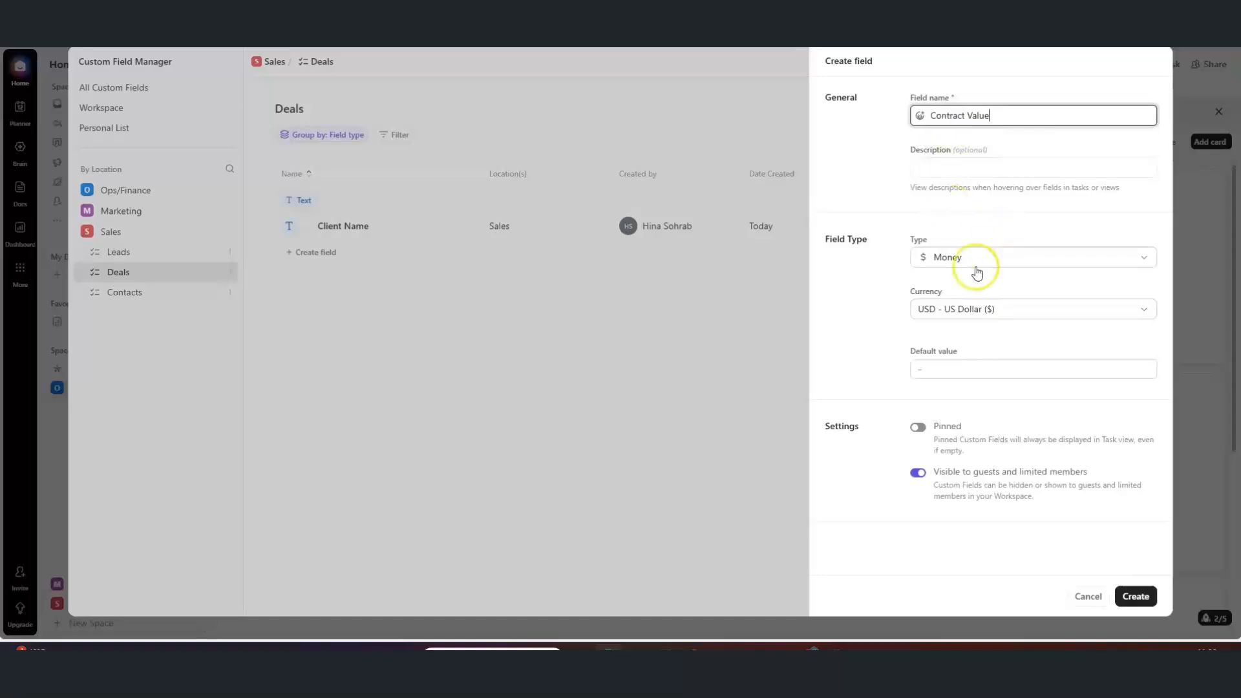
pyautogui.click(979, 351)
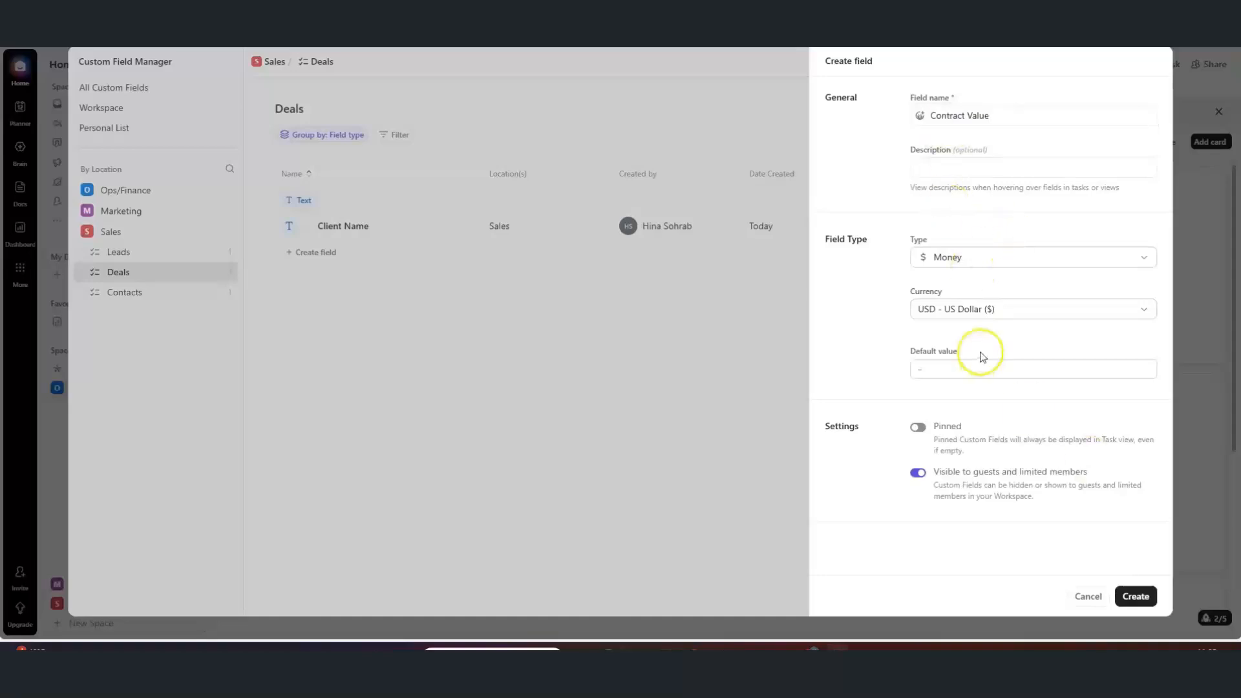
pyautogui.click(961, 313)
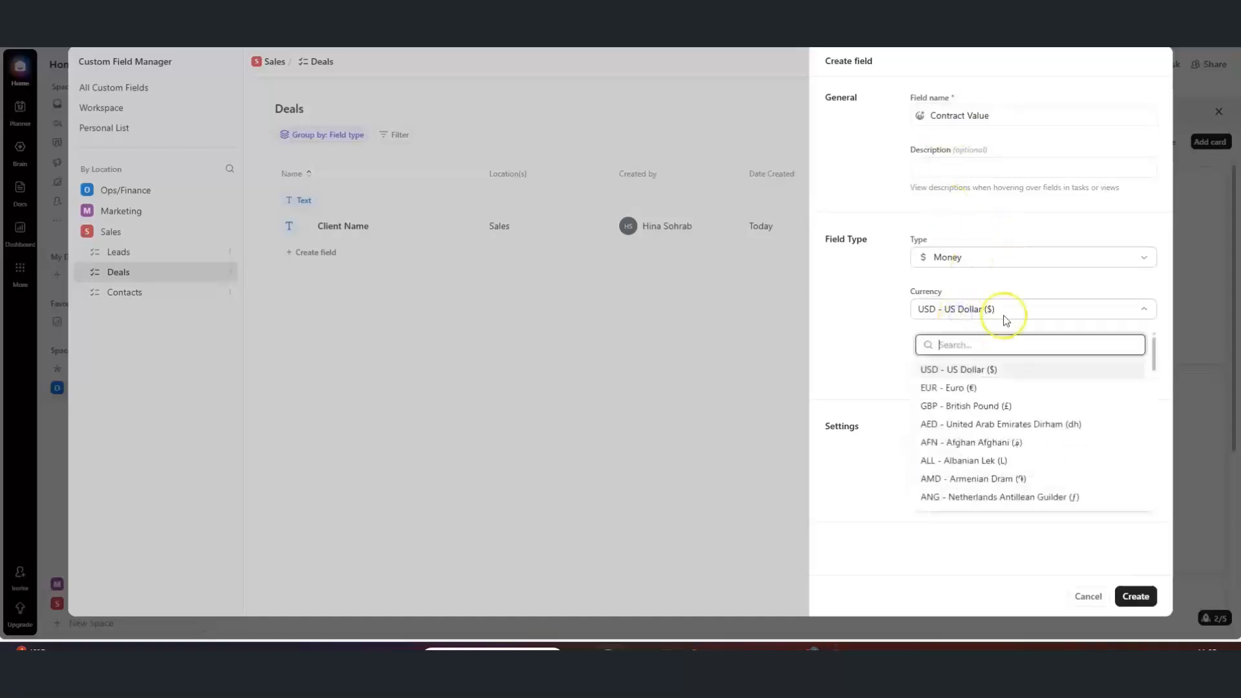
pyautogui.click(987, 404)
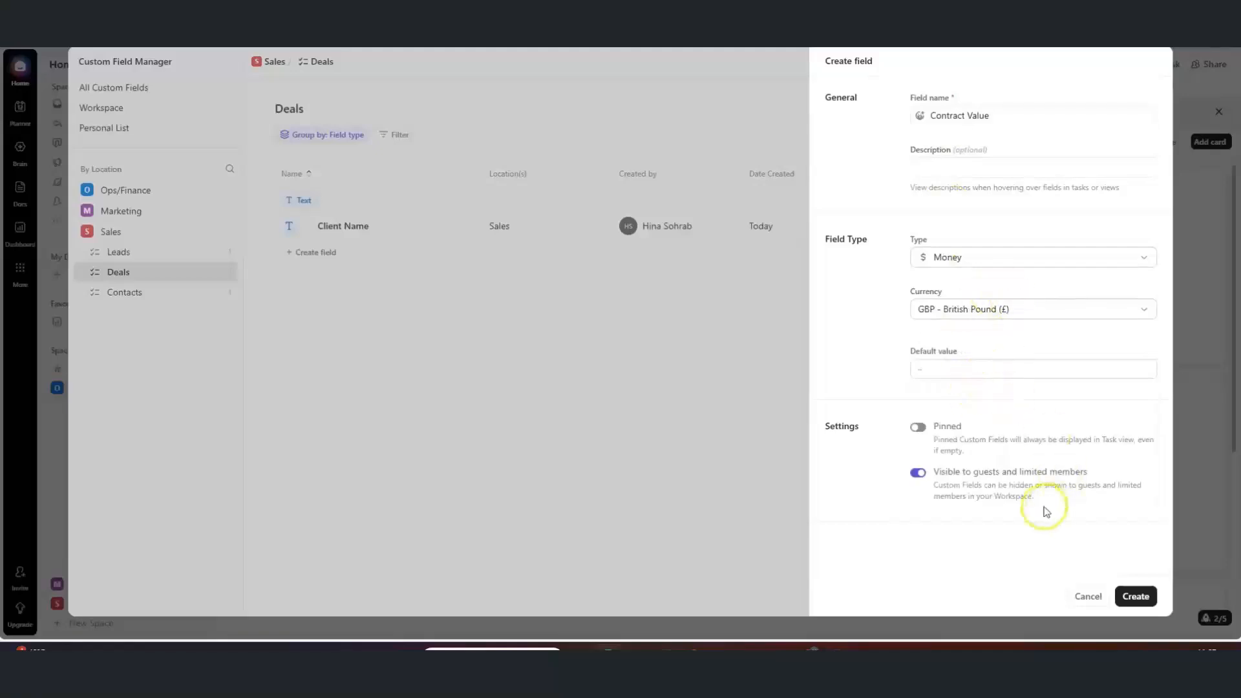
pyautogui.click(1126, 597)
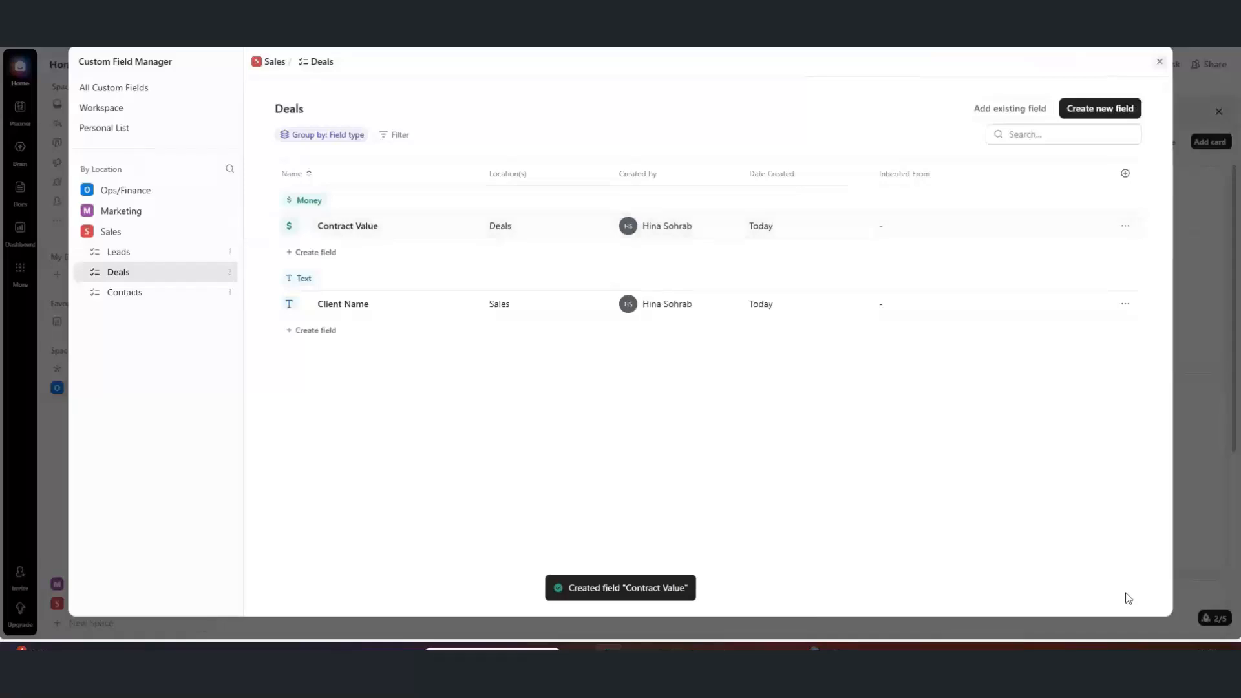
# Check the Leads and Contacts lists' fields, then close the Custom Field Manager
pyautogui.click(115, 253)
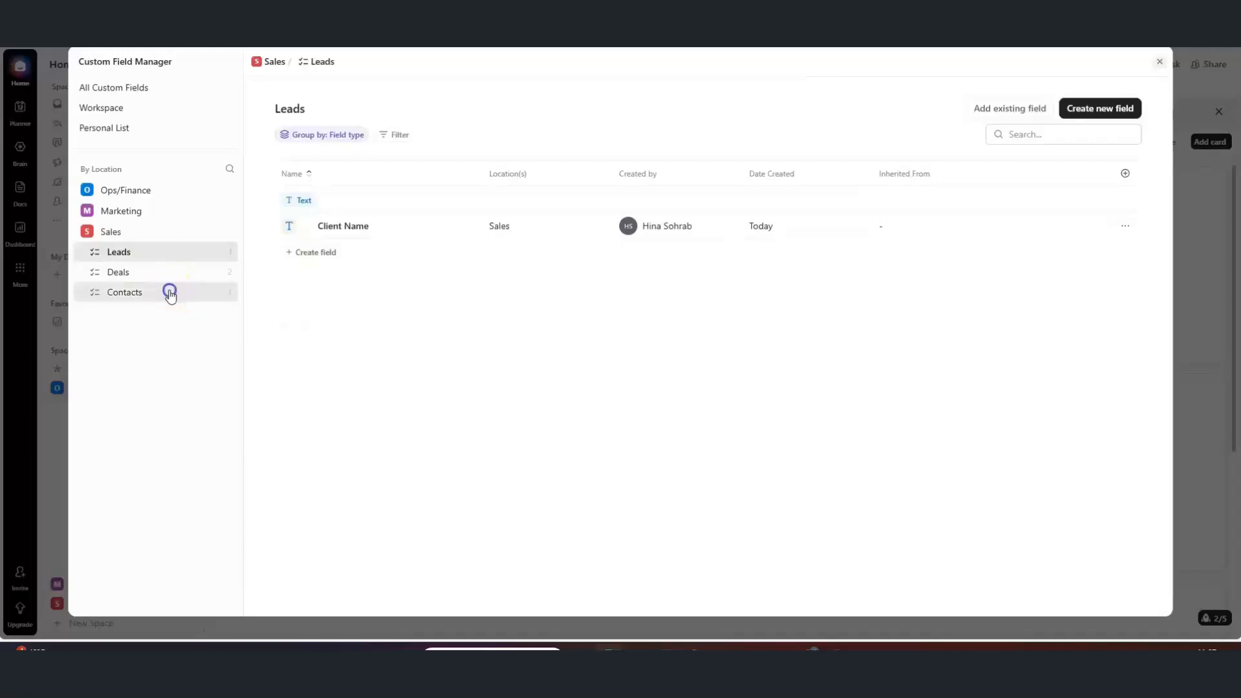
pyautogui.click(170, 294)
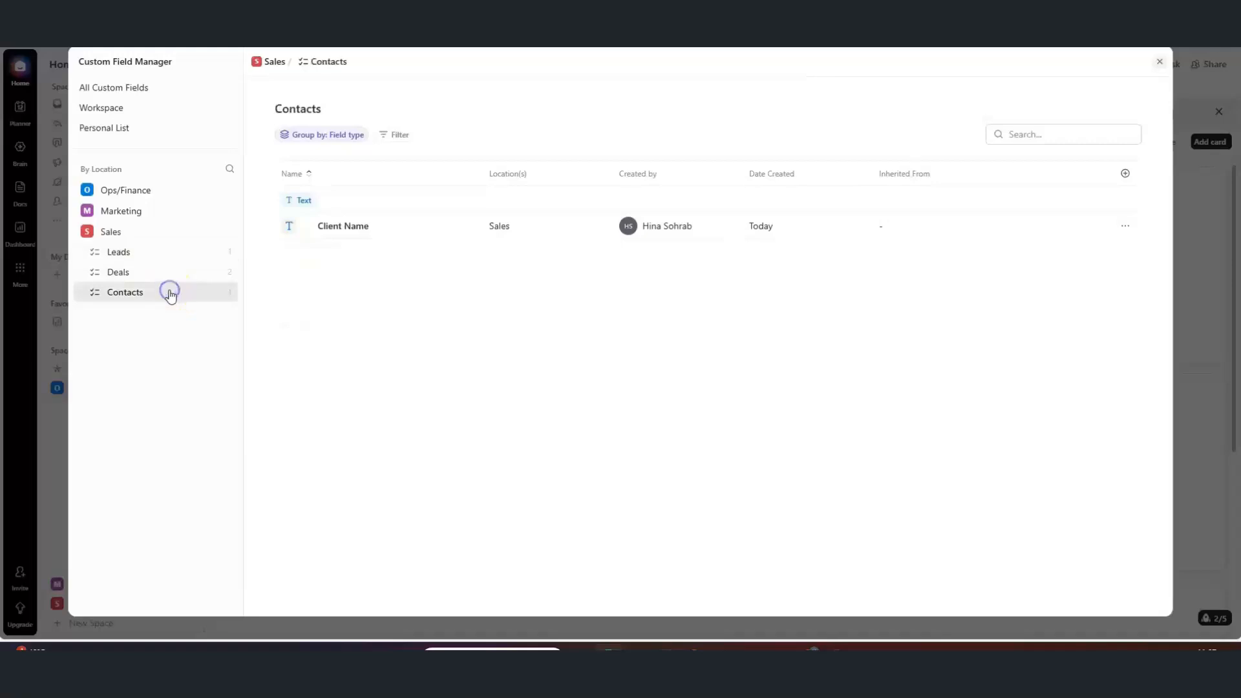
pyautogui.click(1159, 65)
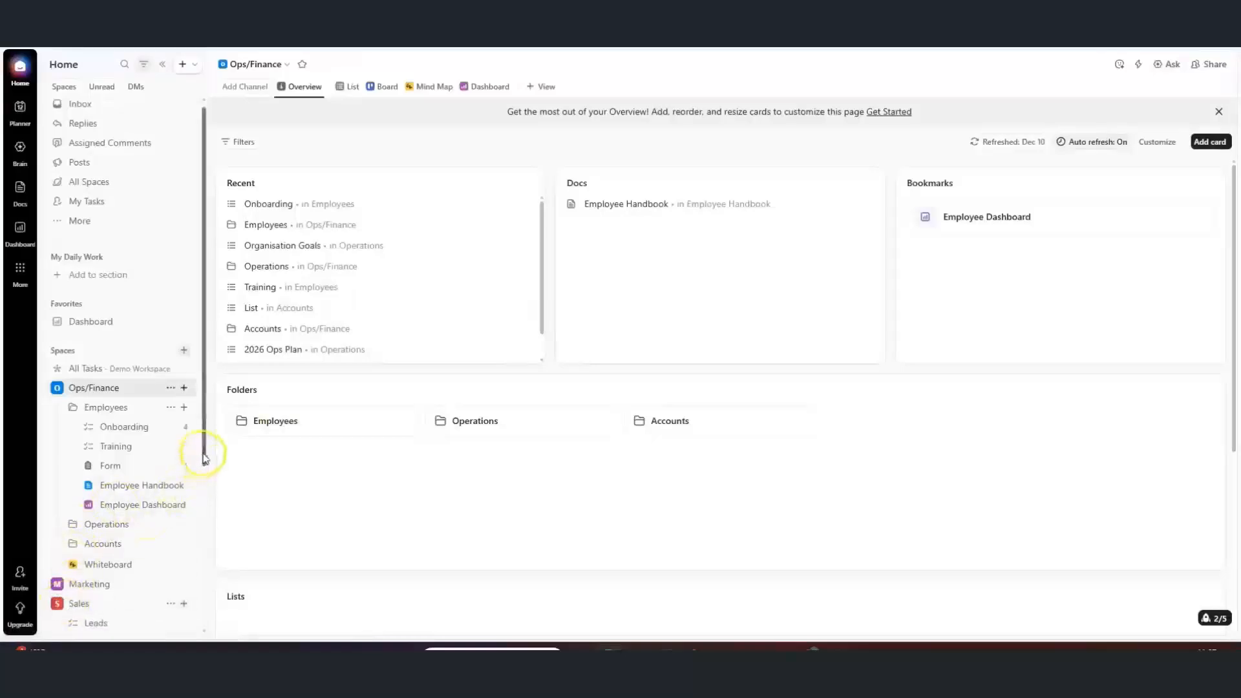
# Add a Contract Value column to the Deals list, save the view, then open the Sales space
pyautogui.moveTo(203, 456); pyautogui.dragTo(199, 546)
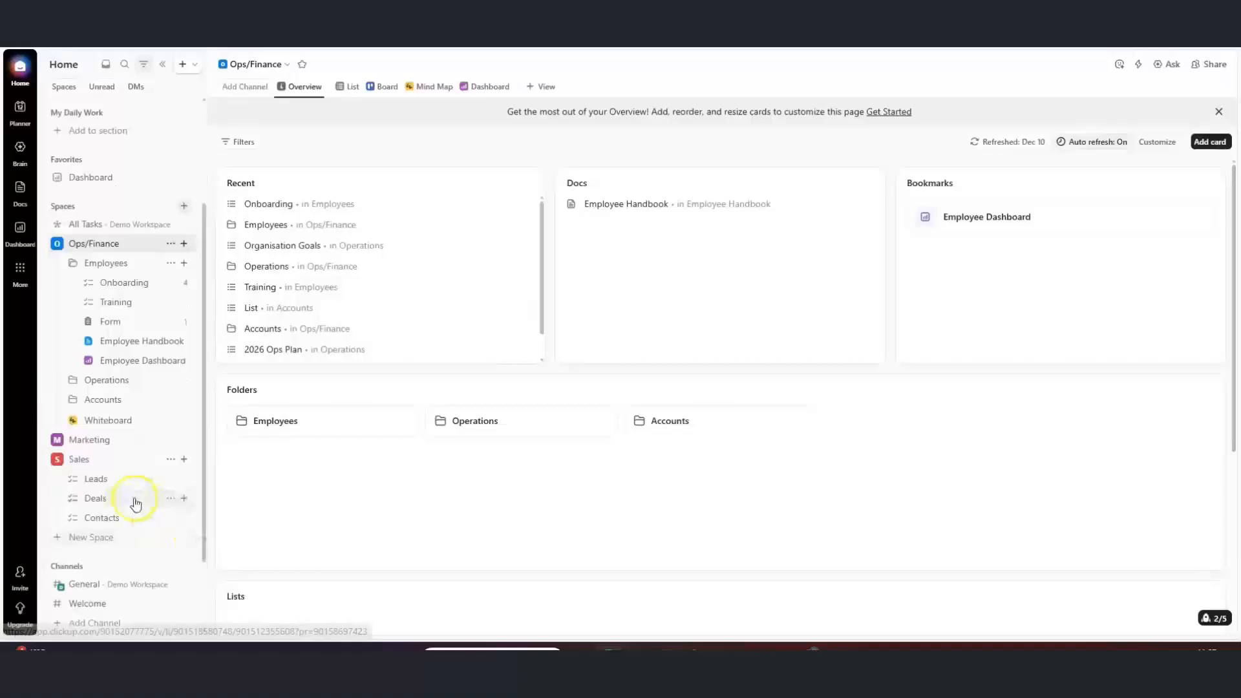
pyautogui.click(135, 501)
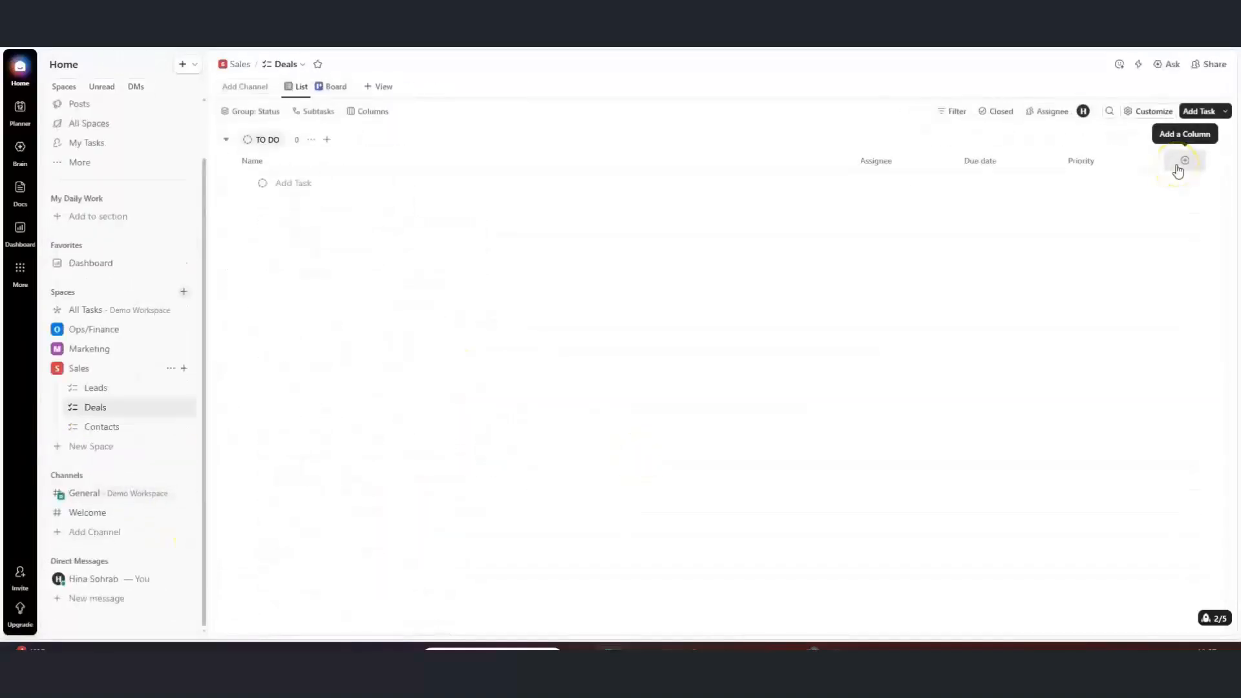
pyautogui.click(1177, 171)
pyautogui.write('co')
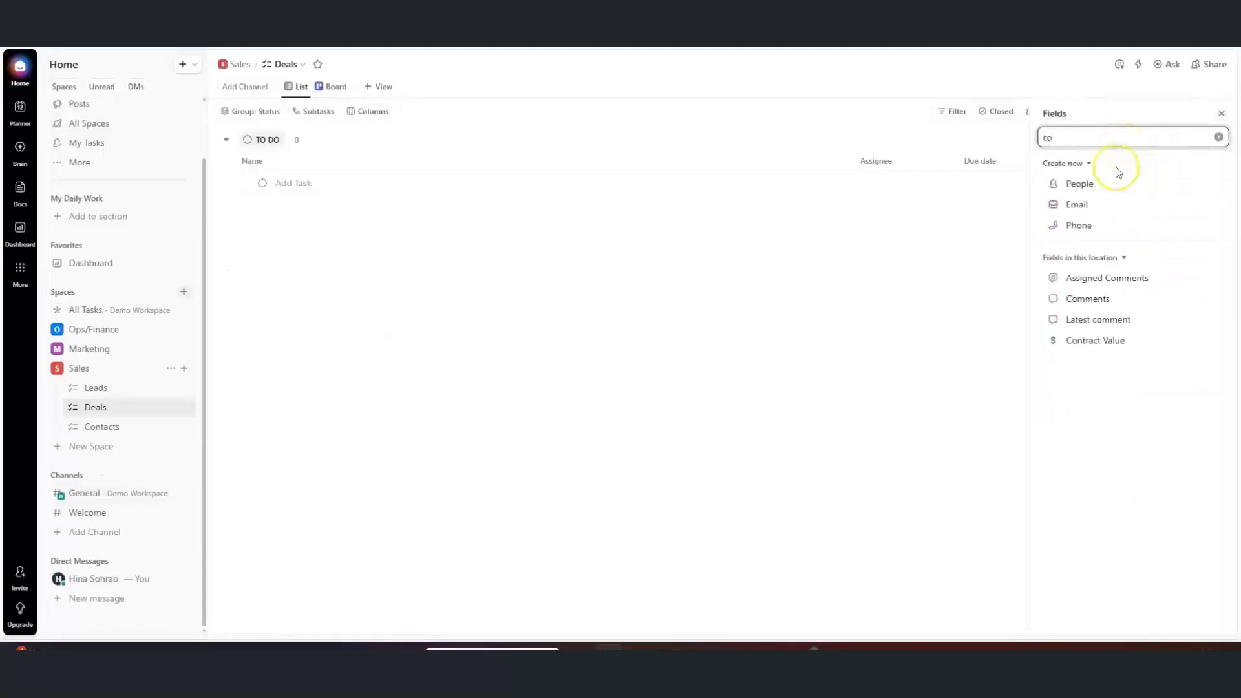
pyautogui.click(1094, 341)
pyautogui.click(893, 322)
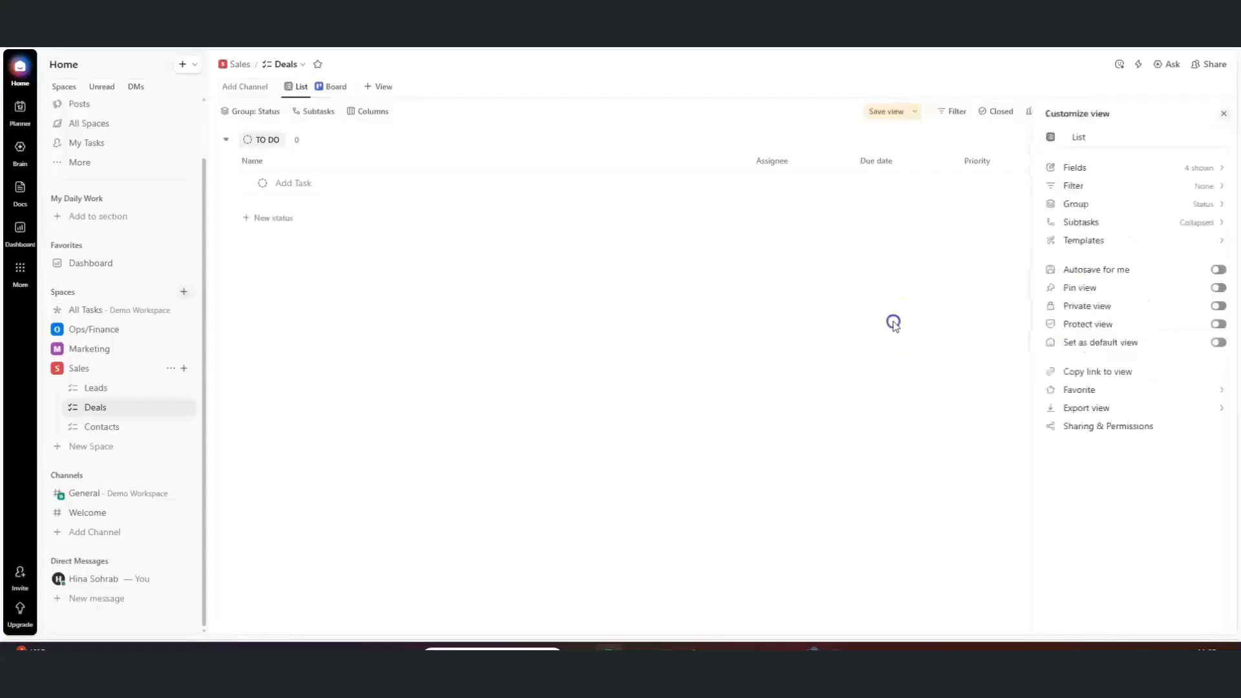
pyautogui.click(891, 113)
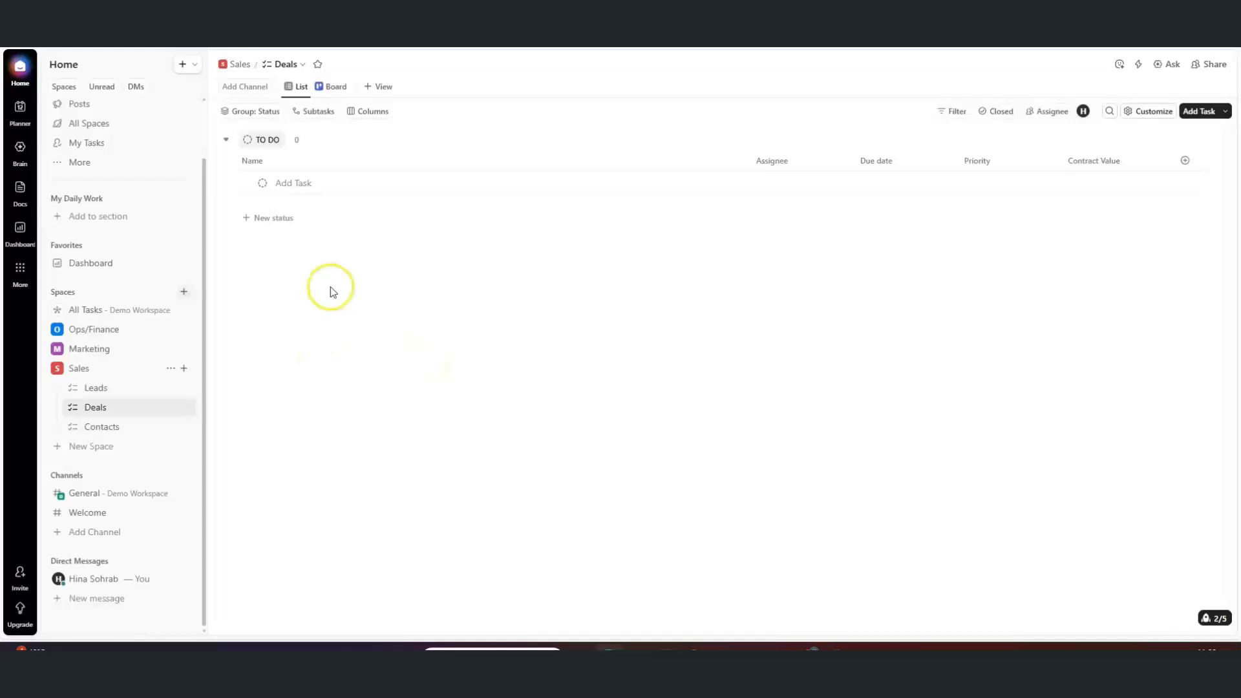
pyautogui.click(104, 373)
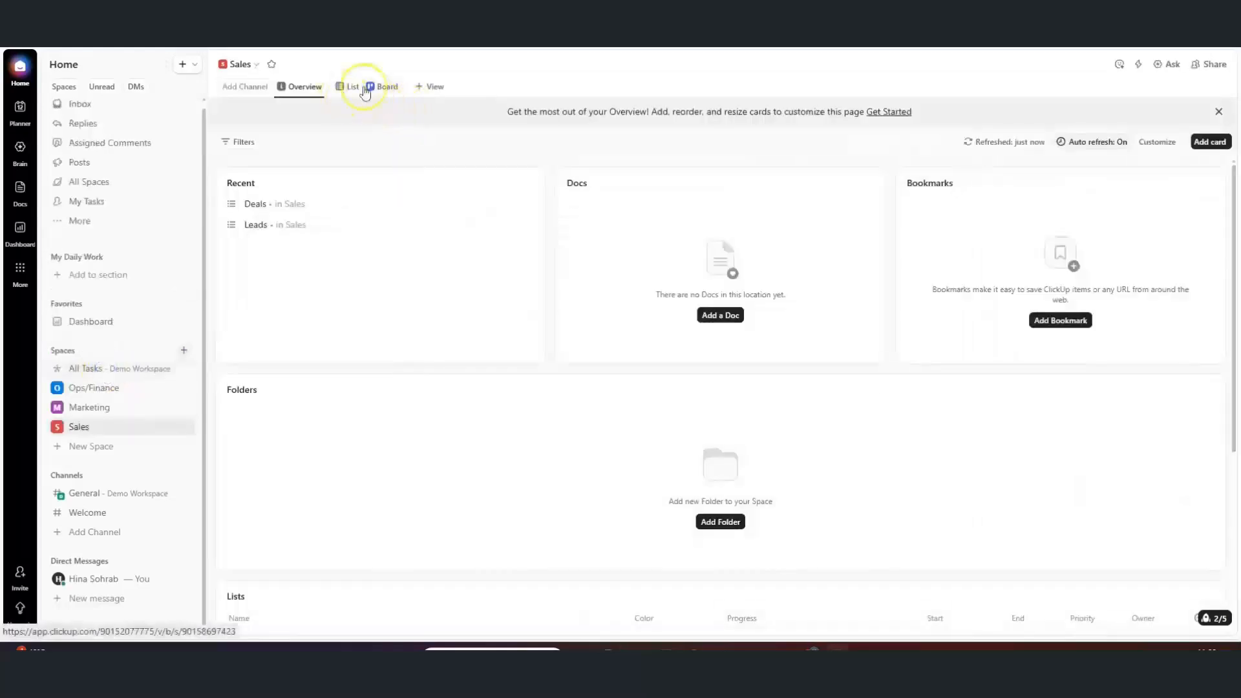
pyautogui.click(243, 144)
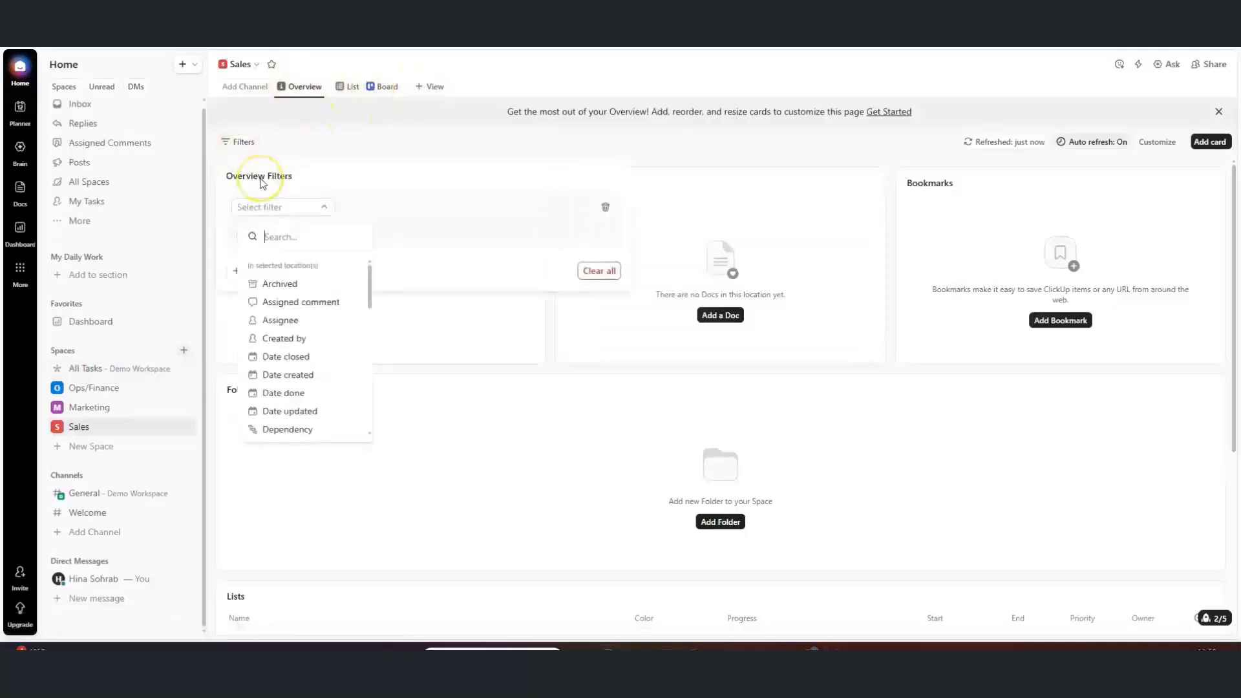
pyautogui.write('cl')
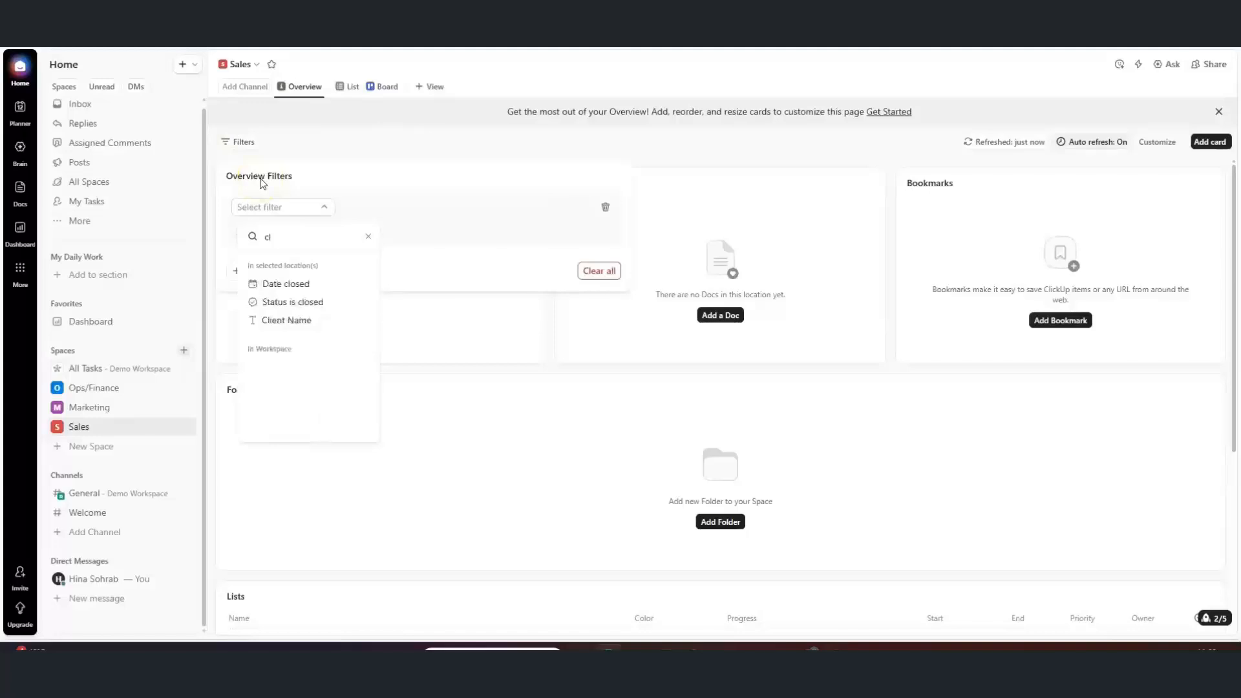
pyautogui.click(286, 321)
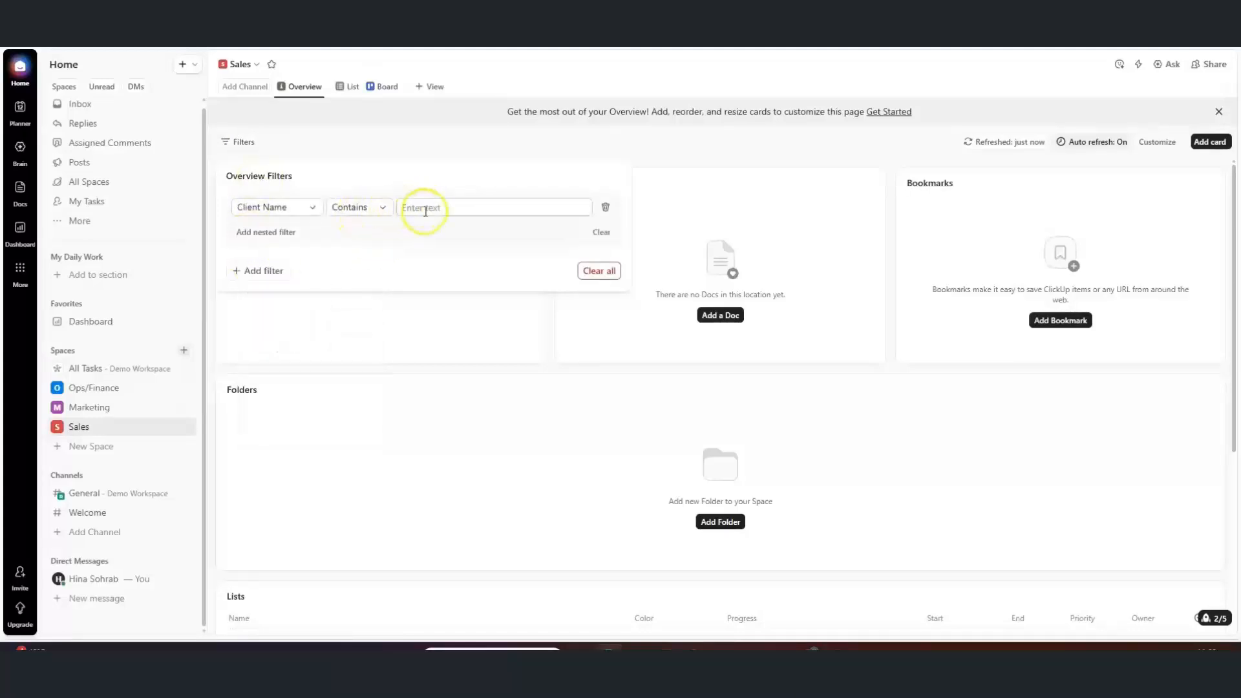
pyautogui.click(379, 209)
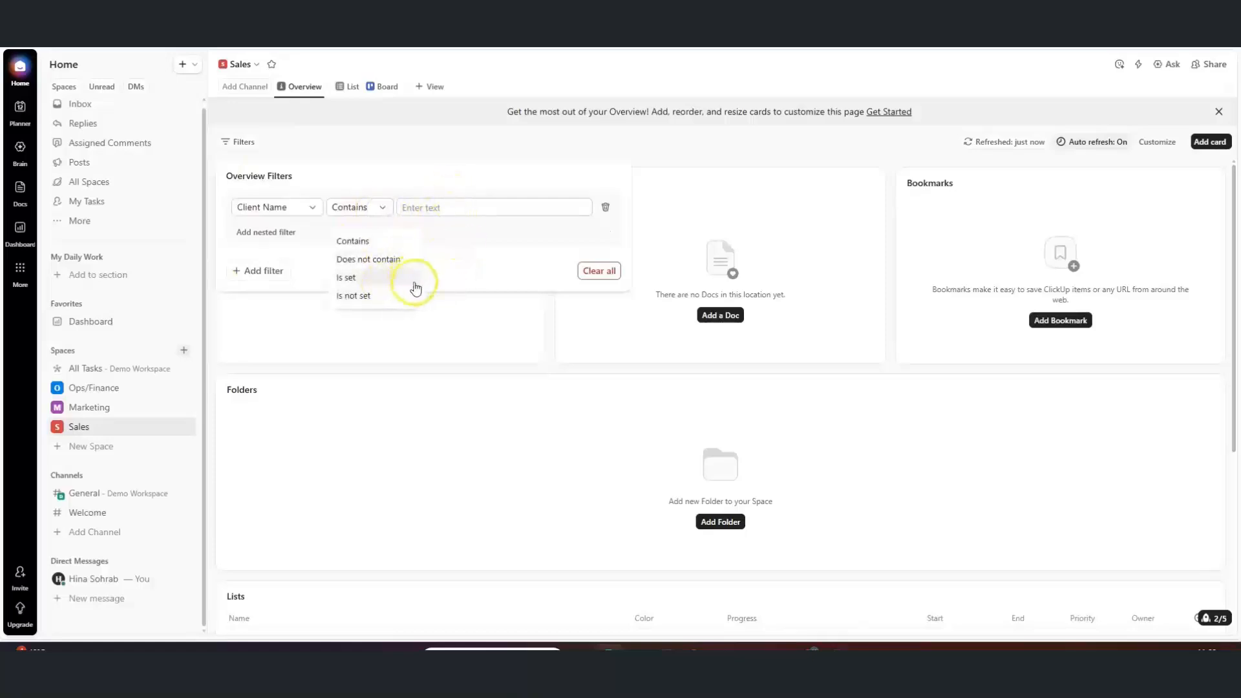
pyautogui.click(473, 265)
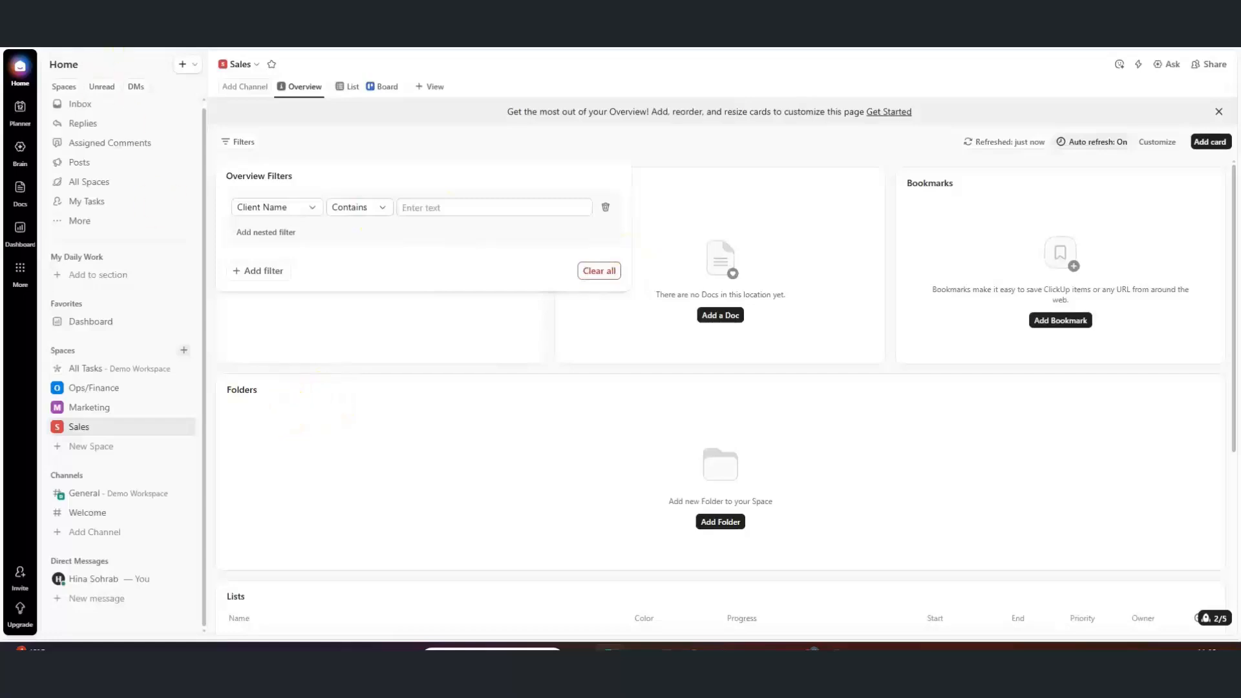
pyautogui.click(608, 279)
pyautogui.click(424, 270)
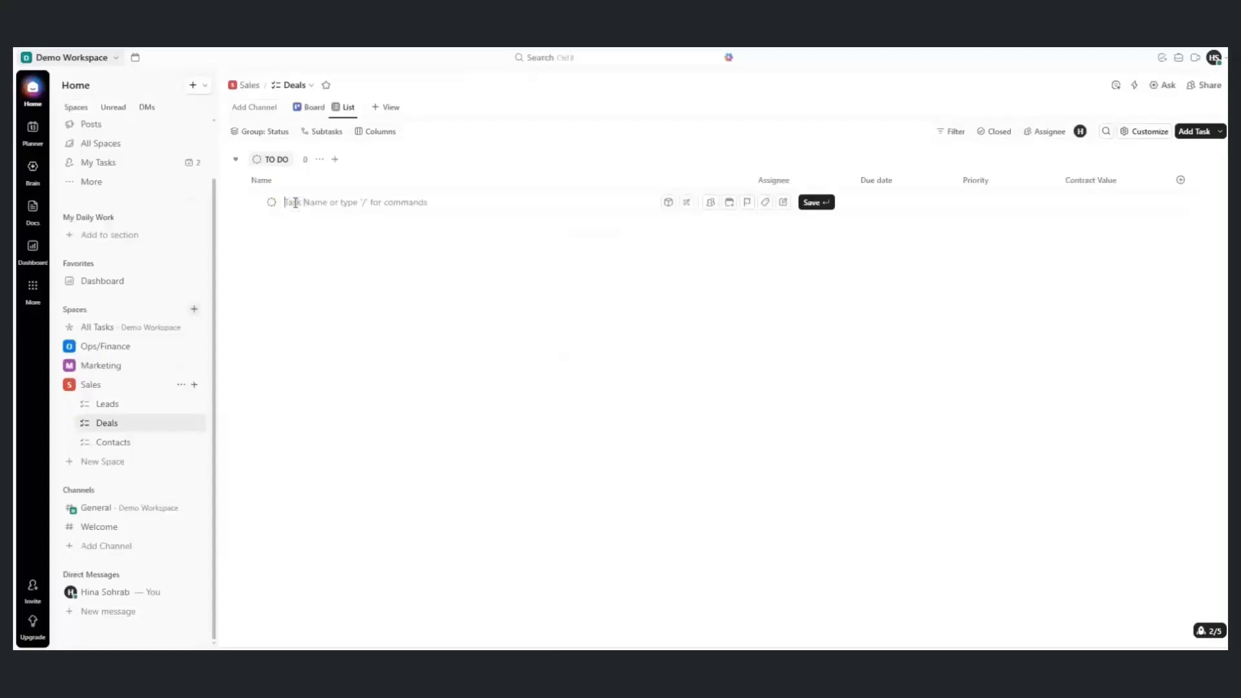
# Add two tasks, 'XYZ Ltd.' and 'ABC & Co.', to the Deals list
pyautogui.write('x')
pyautogui.click(815, 203)
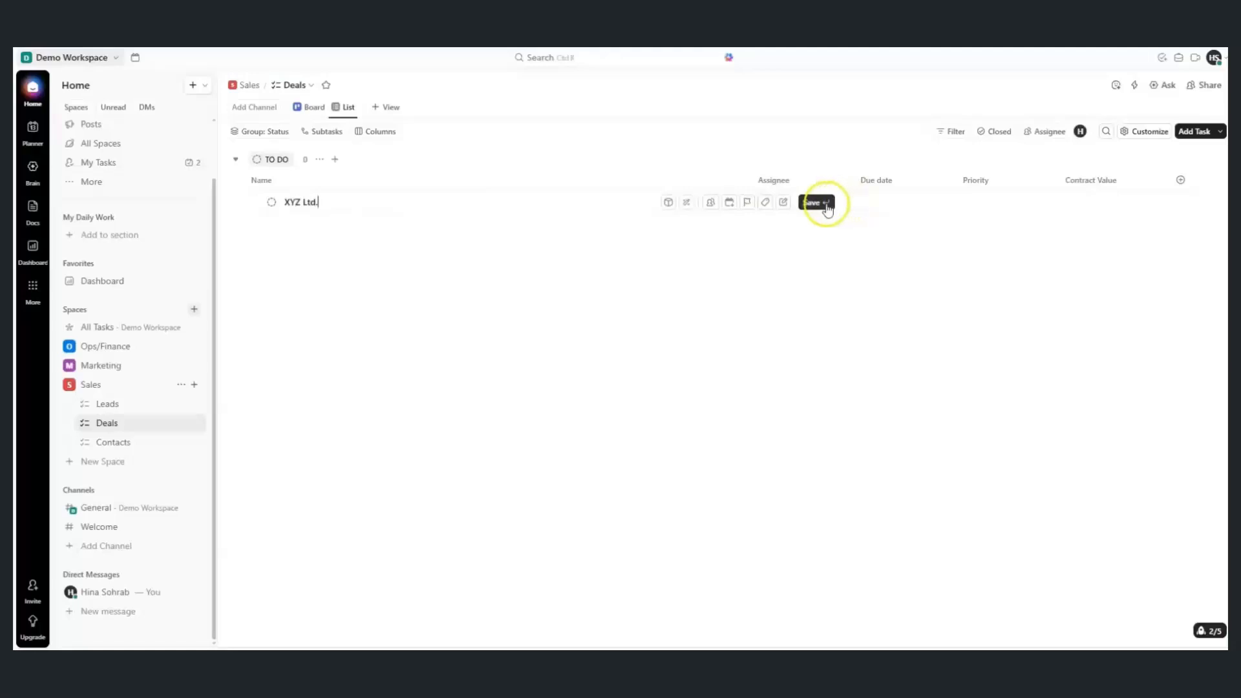
pyautogui.click(296, 227)
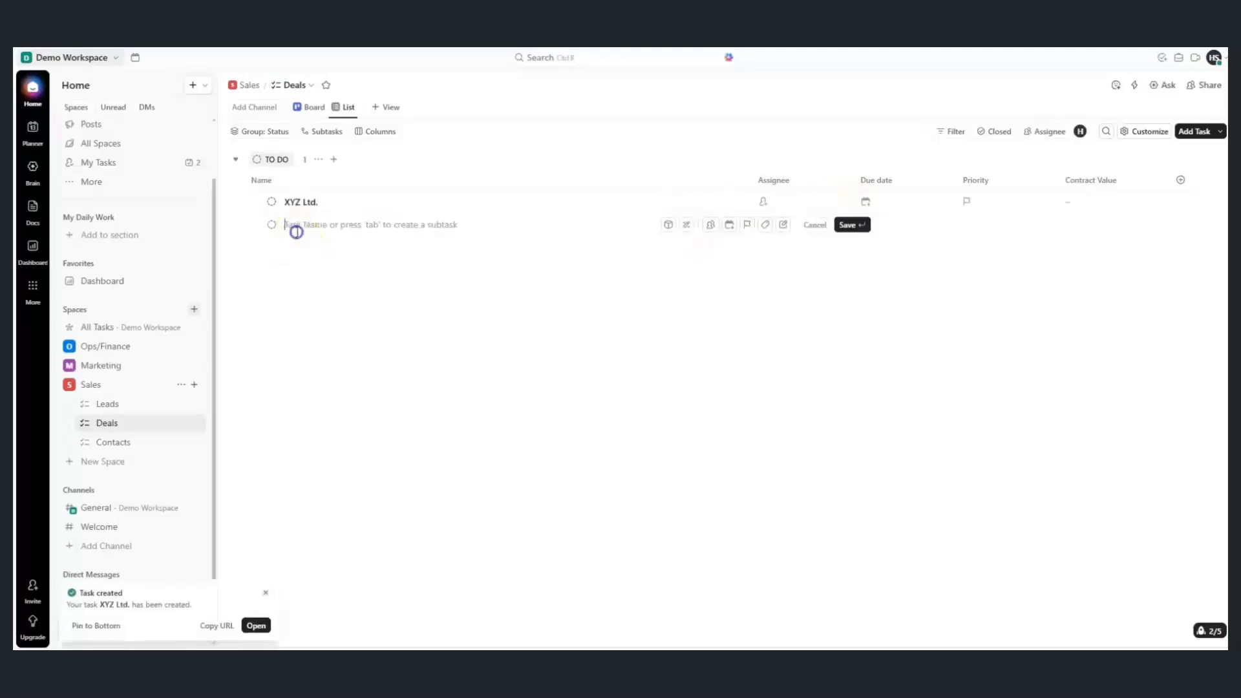
pyautogui.write('ABC')
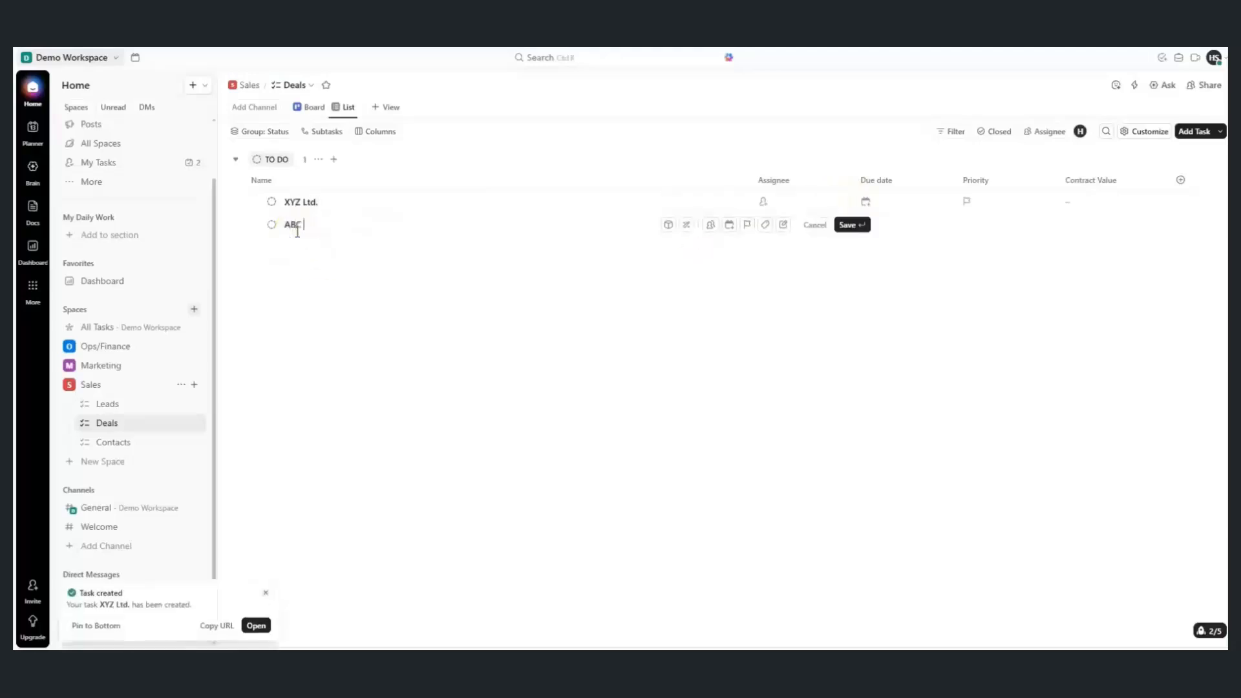
pyautogui.write(' & Co.')
pyautogui.press('Return')
# Assign both deals to yourself, with contract values £10,000 for XYZ Ltd. and £30,000 for ABC & Co
pyautogui.click(764, 202)
pyautogui.click(784, 264)
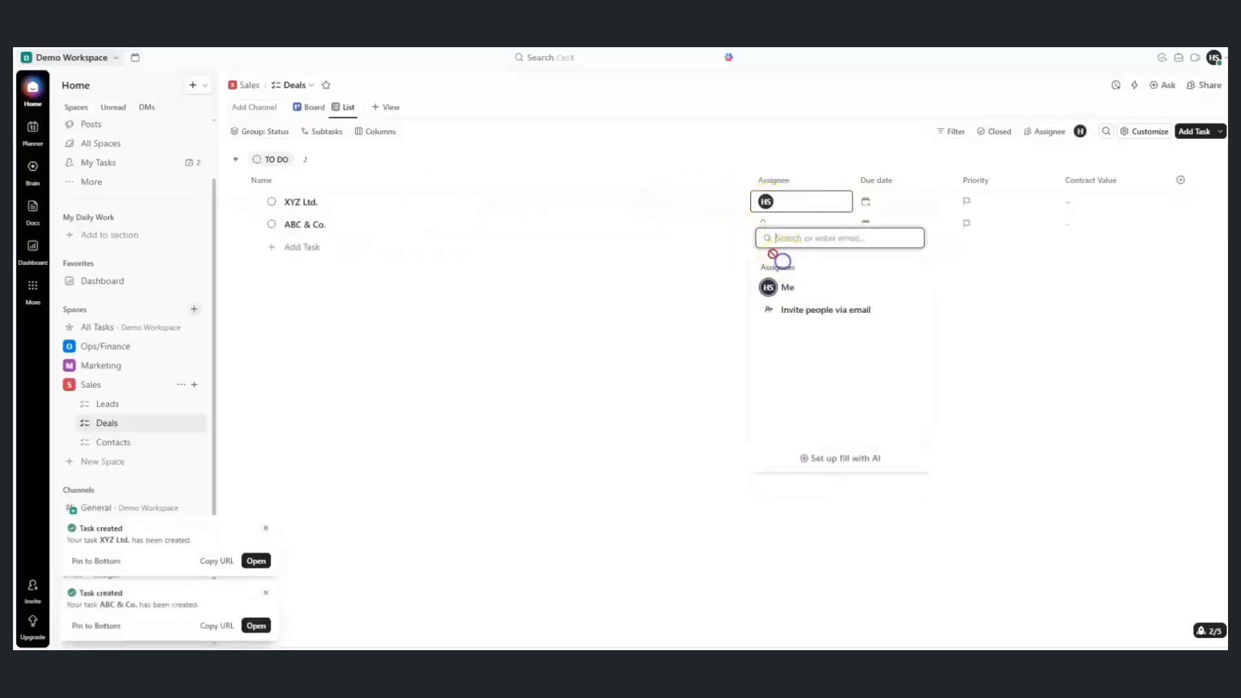
pyautogui.click(770, 231)
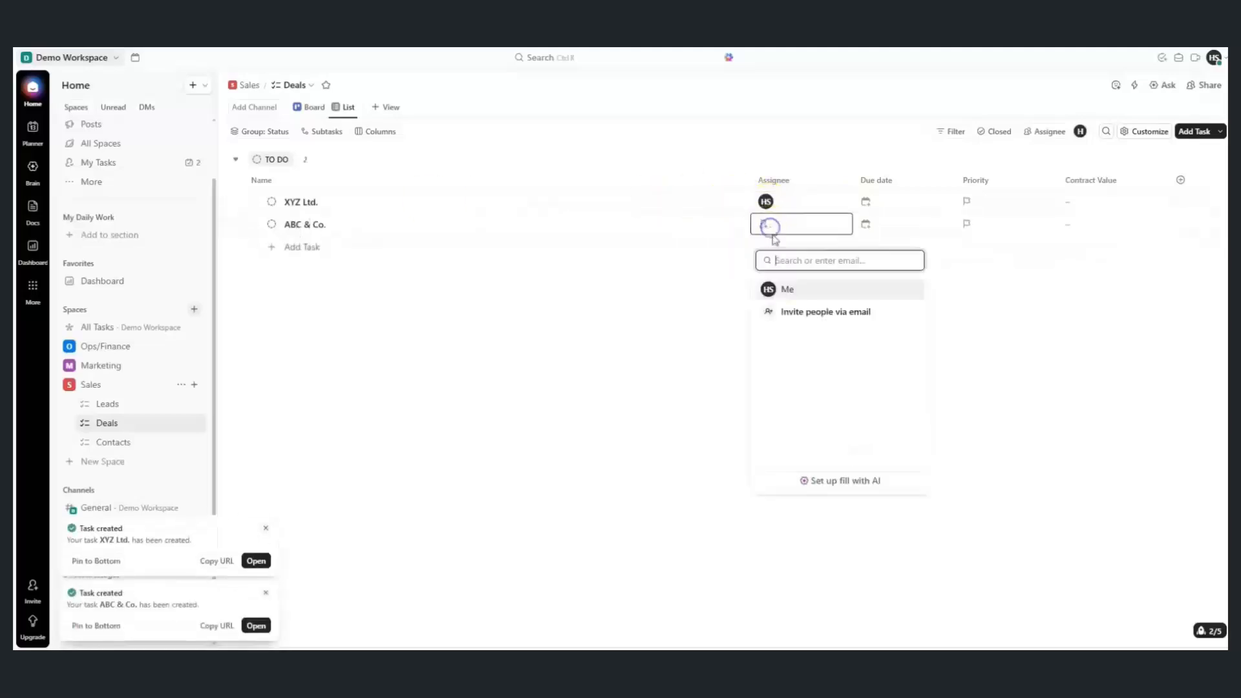
pyautogui.click(785, 292)
pyautogui.write('10000')
pyautogui.click(1076, 226)
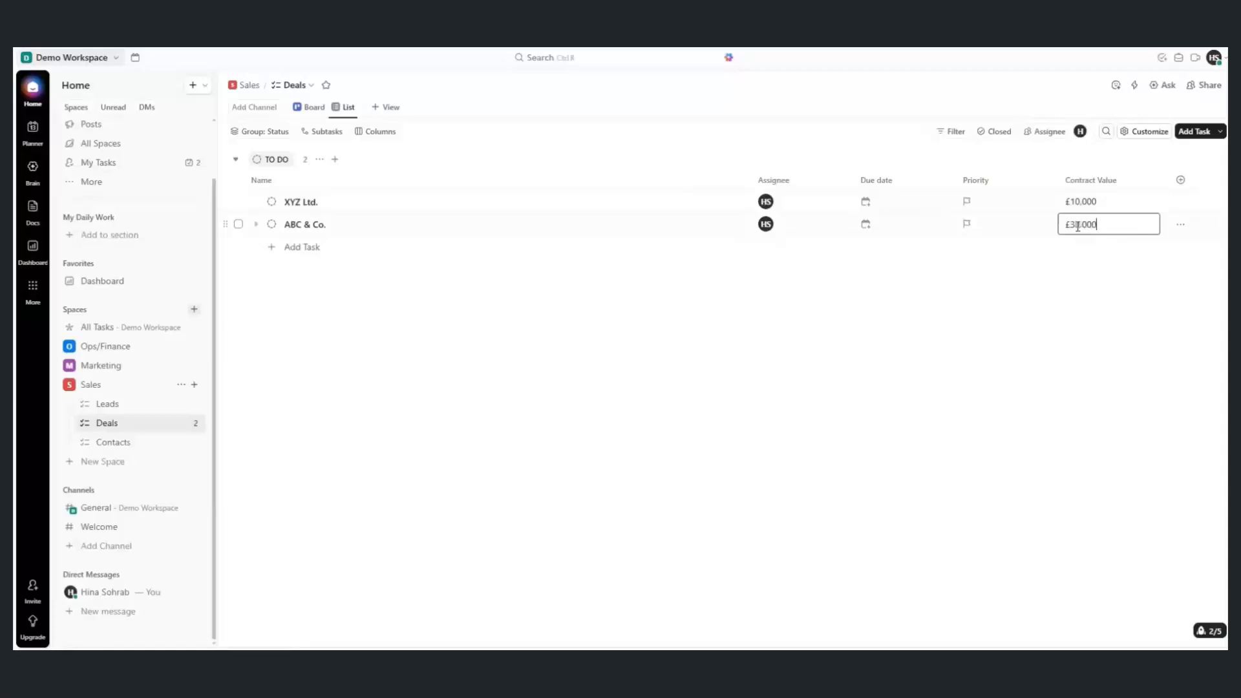
pyautogui.click(836, 332)
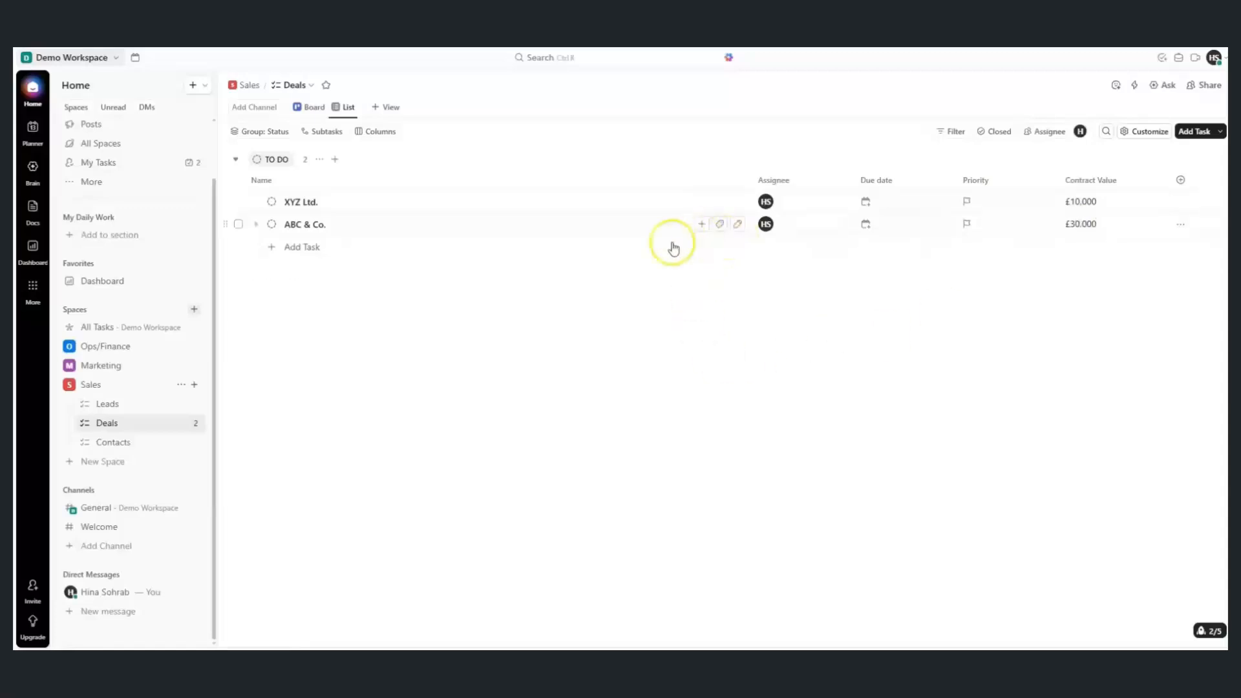
# Tag ABC & Co. as 'hot deal' and XYZ Ltd. as 'cold deal'
pyautogui.click(719, 224)
pyautogui.write('hot deal')
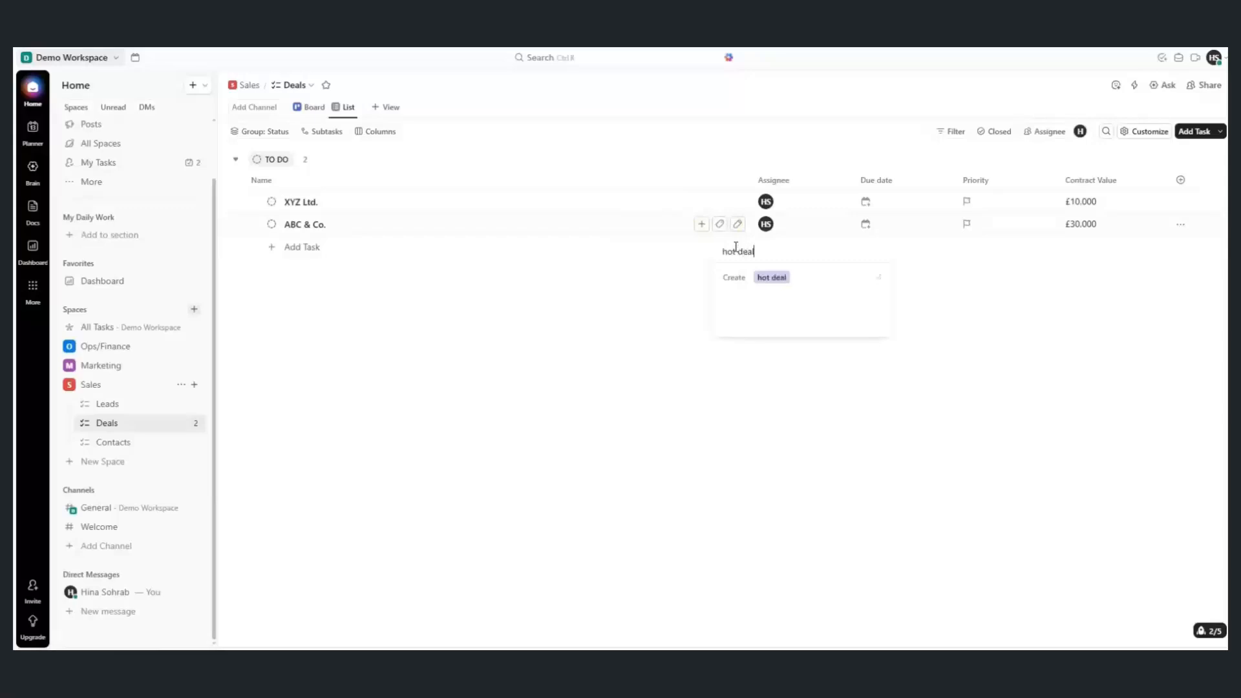
pyautogui.press('Return')
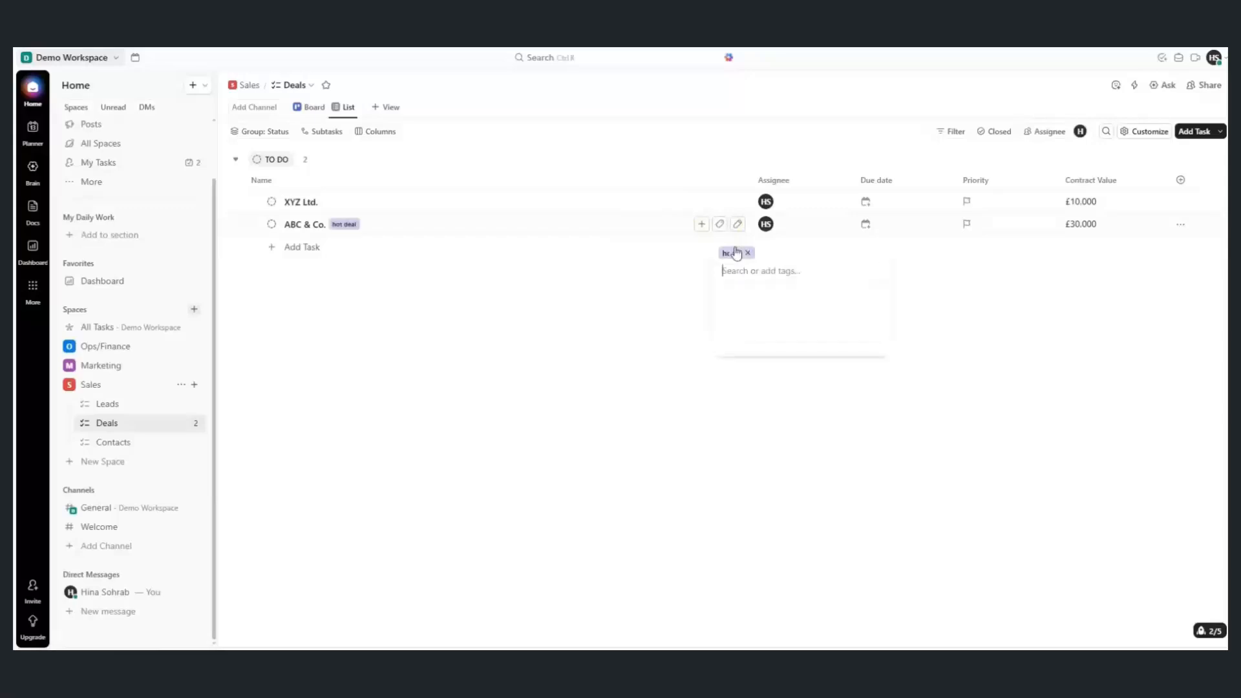
pyautogui.click(572, 320)
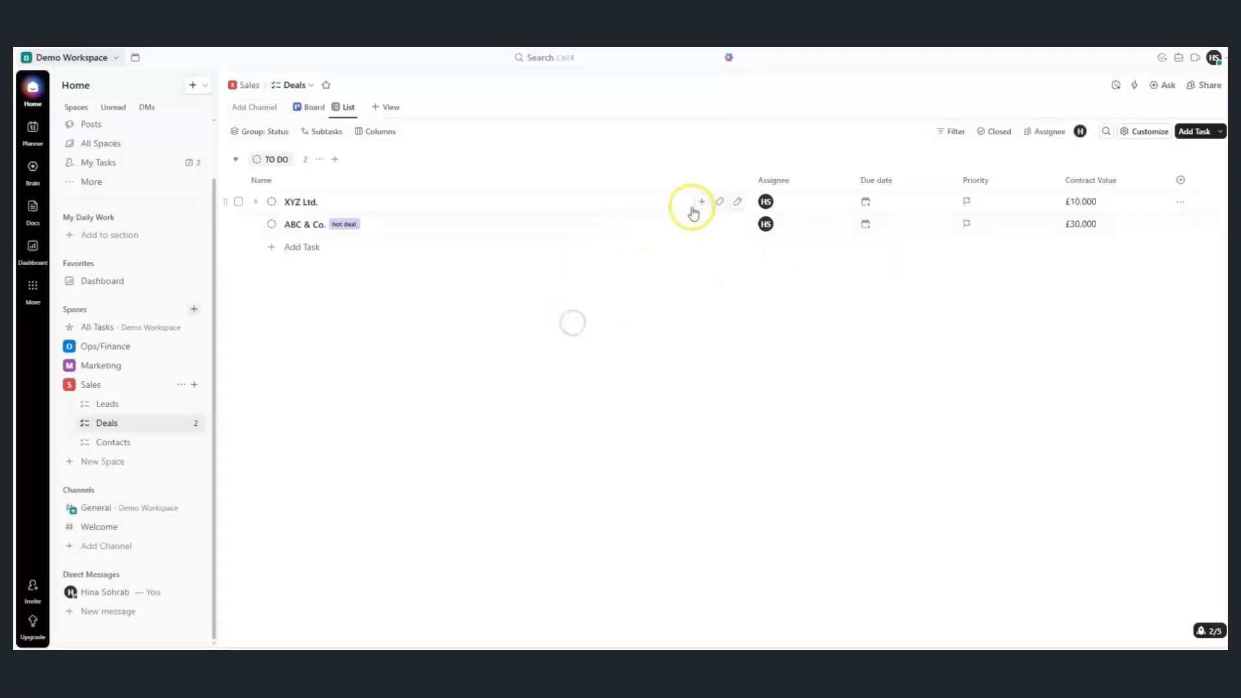
pyautogui.click(720, 203)
pyautogui.click(721, 223)
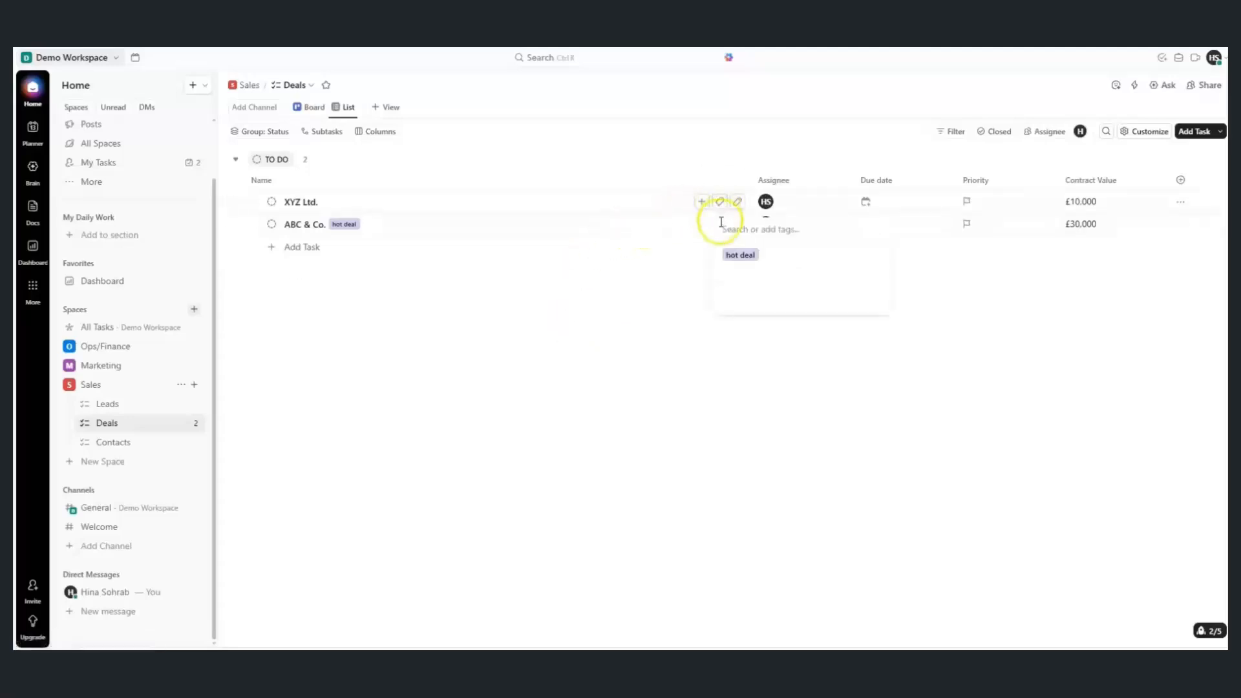
pyautogui.write('cold de')
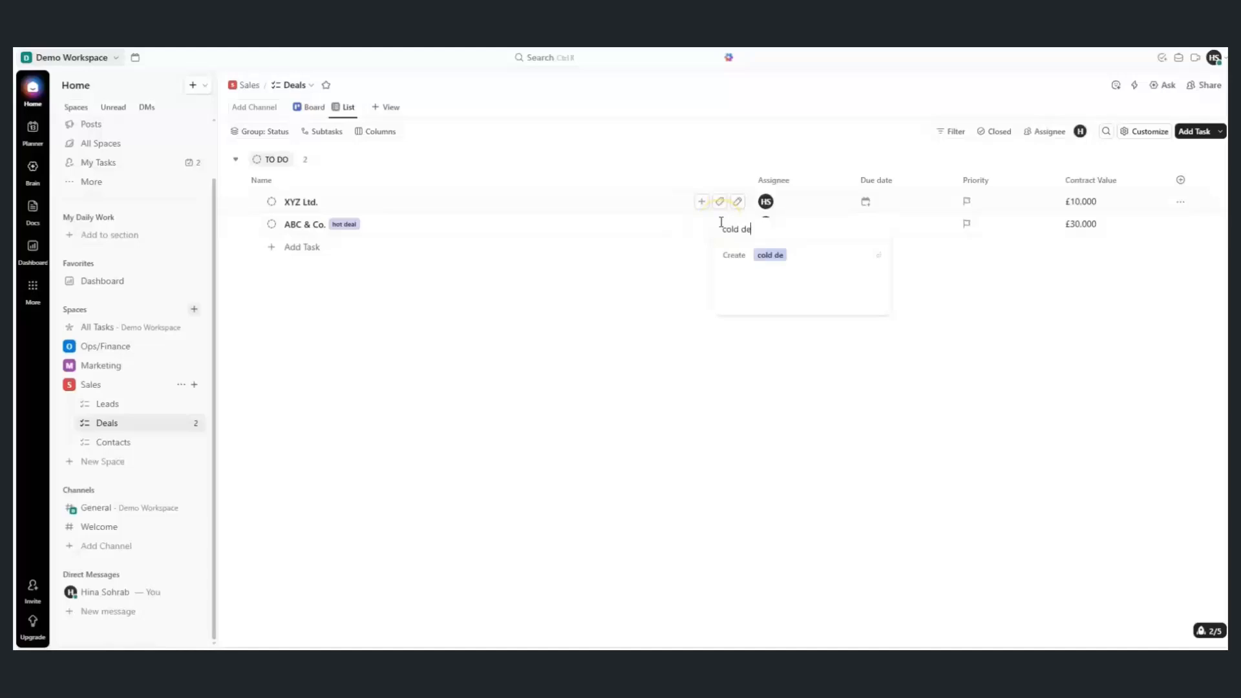
pyautogui.write('al')
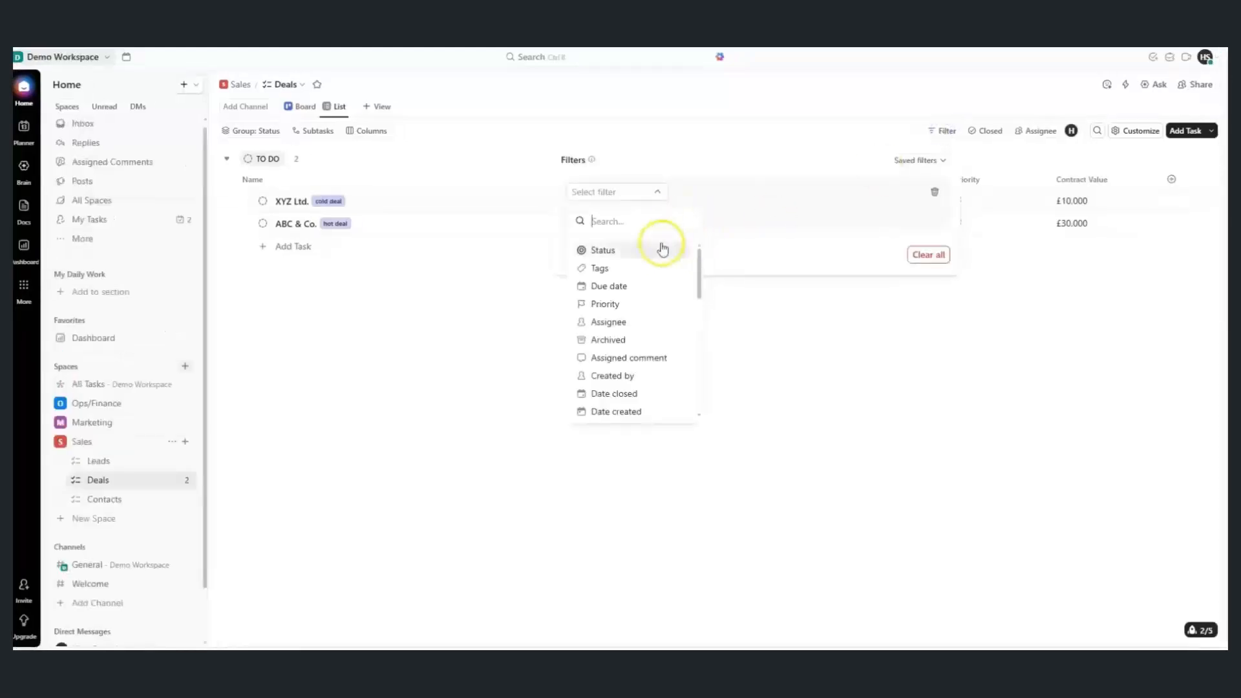
# Filter the Deals list to Tags is 'hot deal', leaving only ABC & Co. visible
pyautogui.click(656, 267)
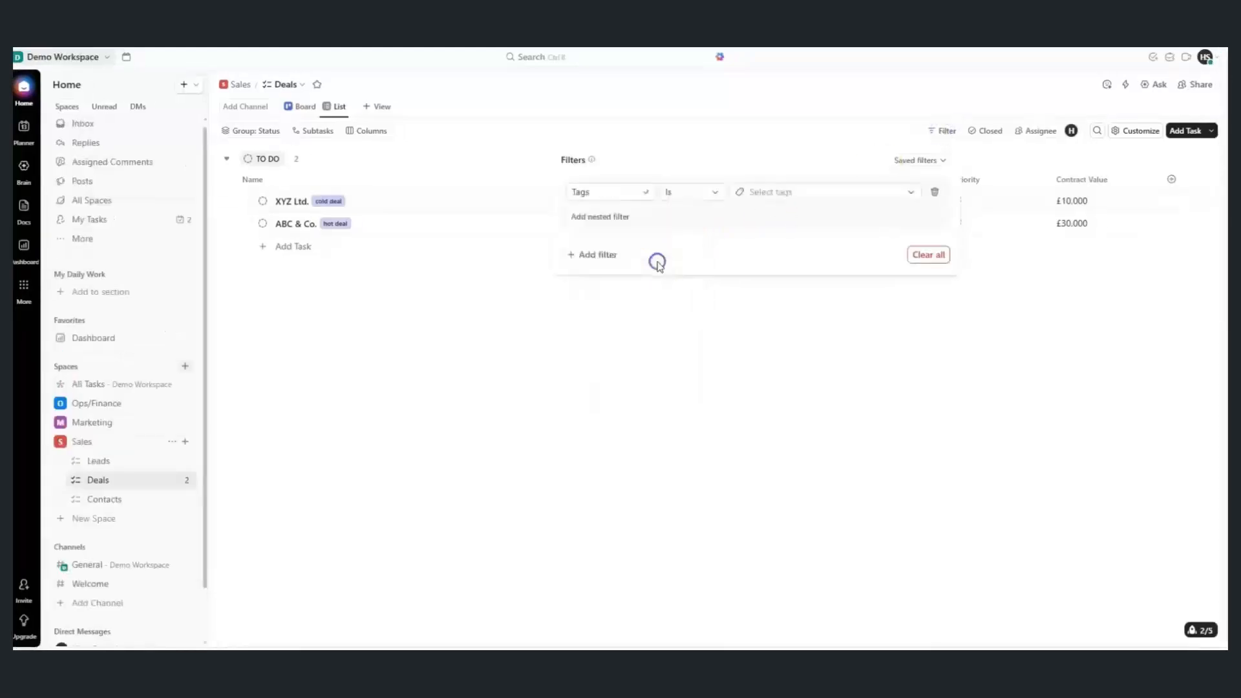
pyautogui.click(756, 201)
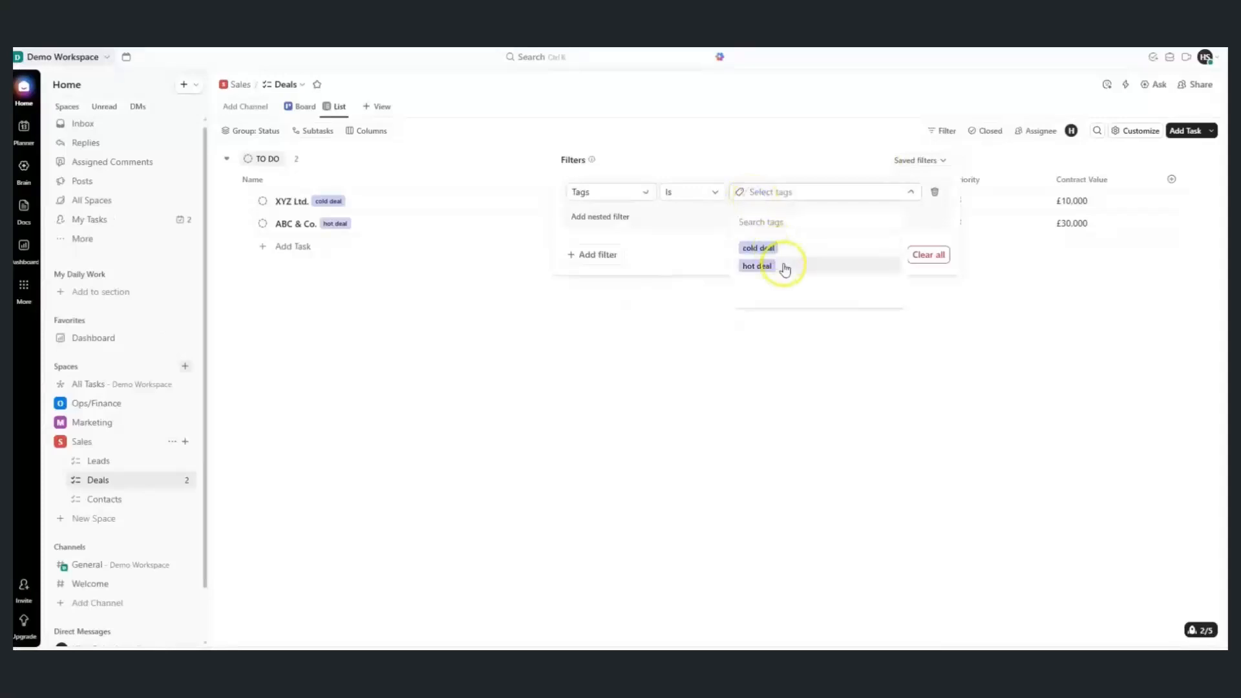
pyautogui.click(782, 266)
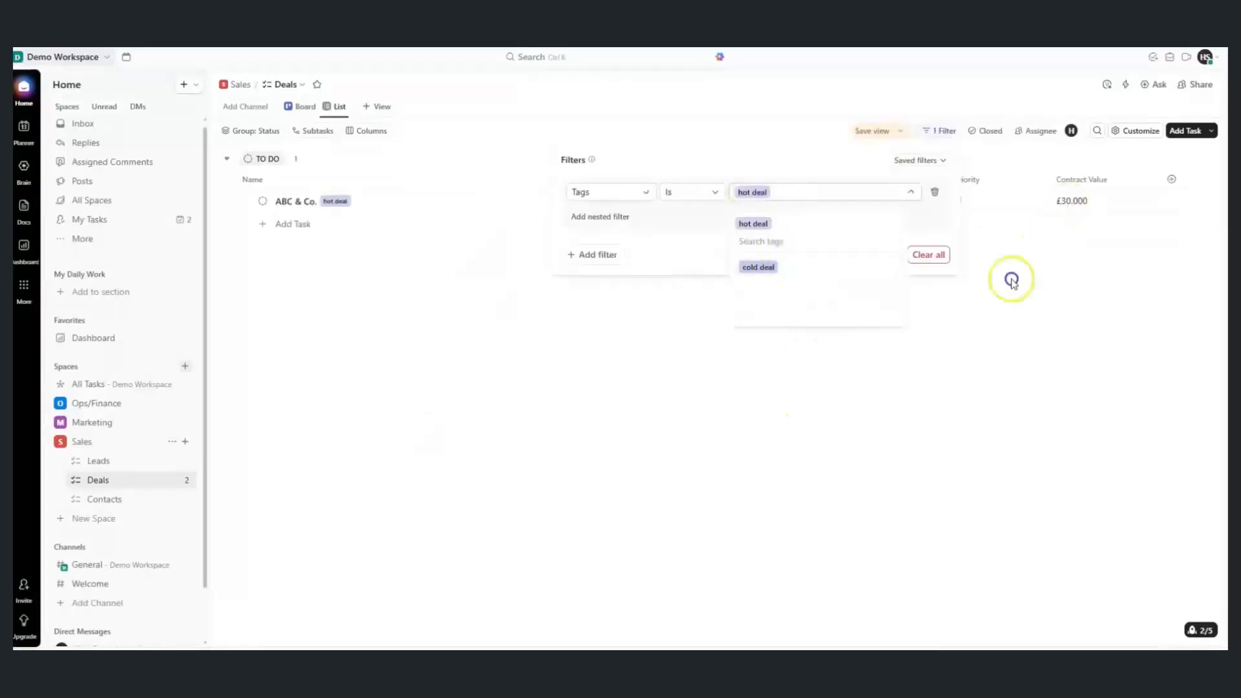
pyautogui.click(908, 338)
pyautogui.click(910, 341)
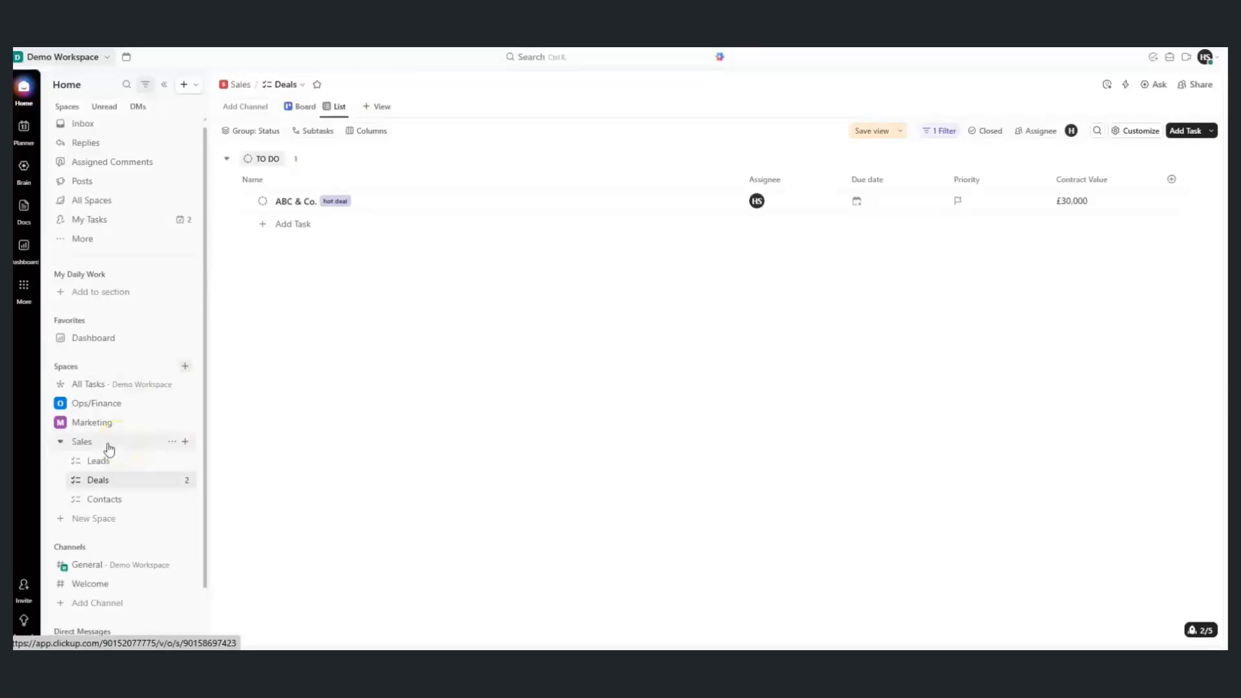
# Start a Tags filter on the Ops/Finance overview, then close it unapplied
pyautogui.click(85, 406)
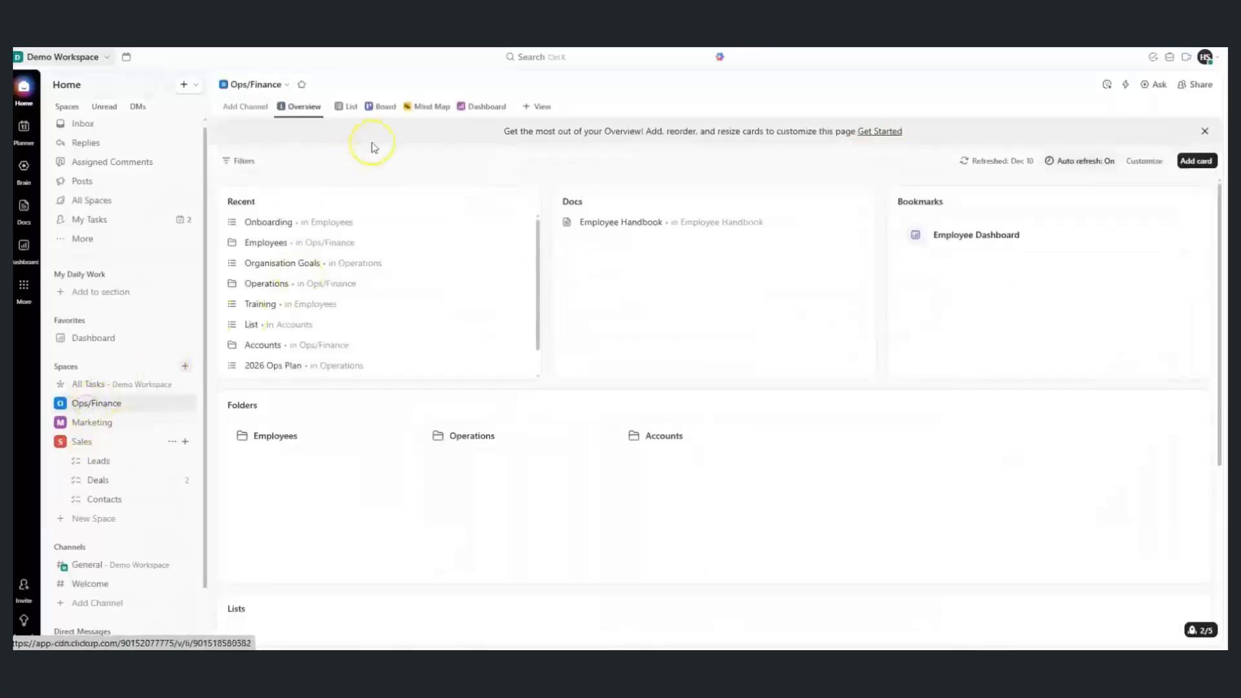
pyautogui.scroll(-1, 285, 188)
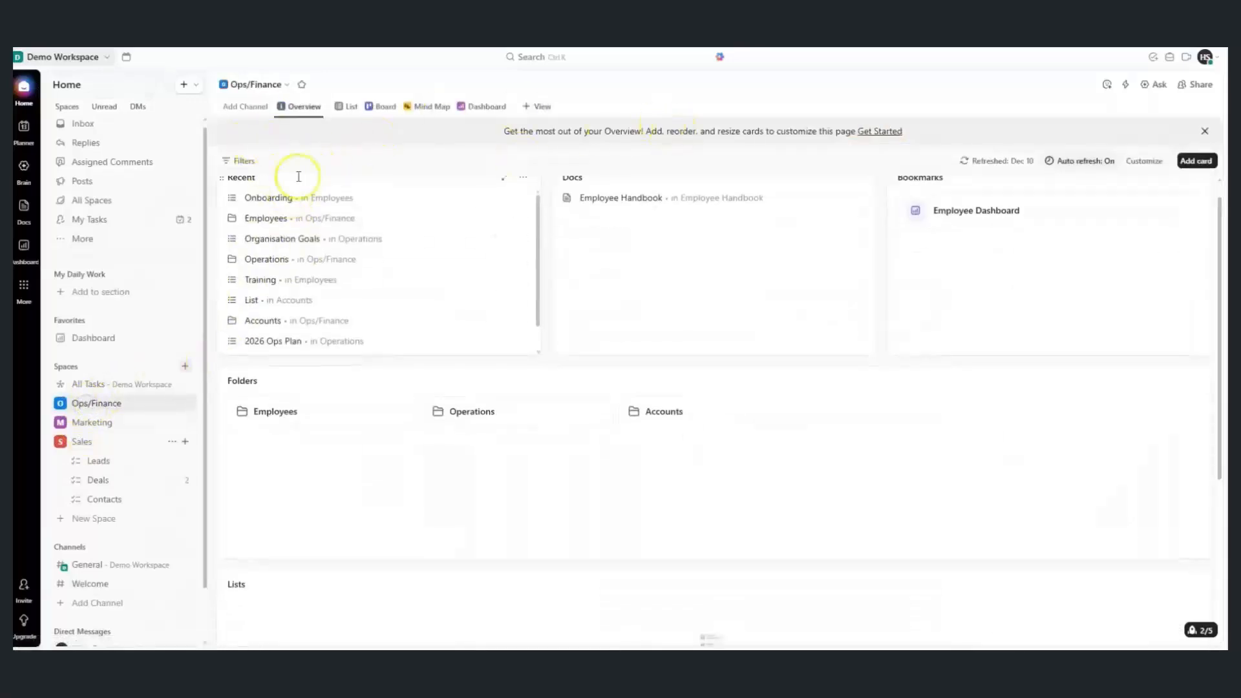
pyautogui.click(244, 163)
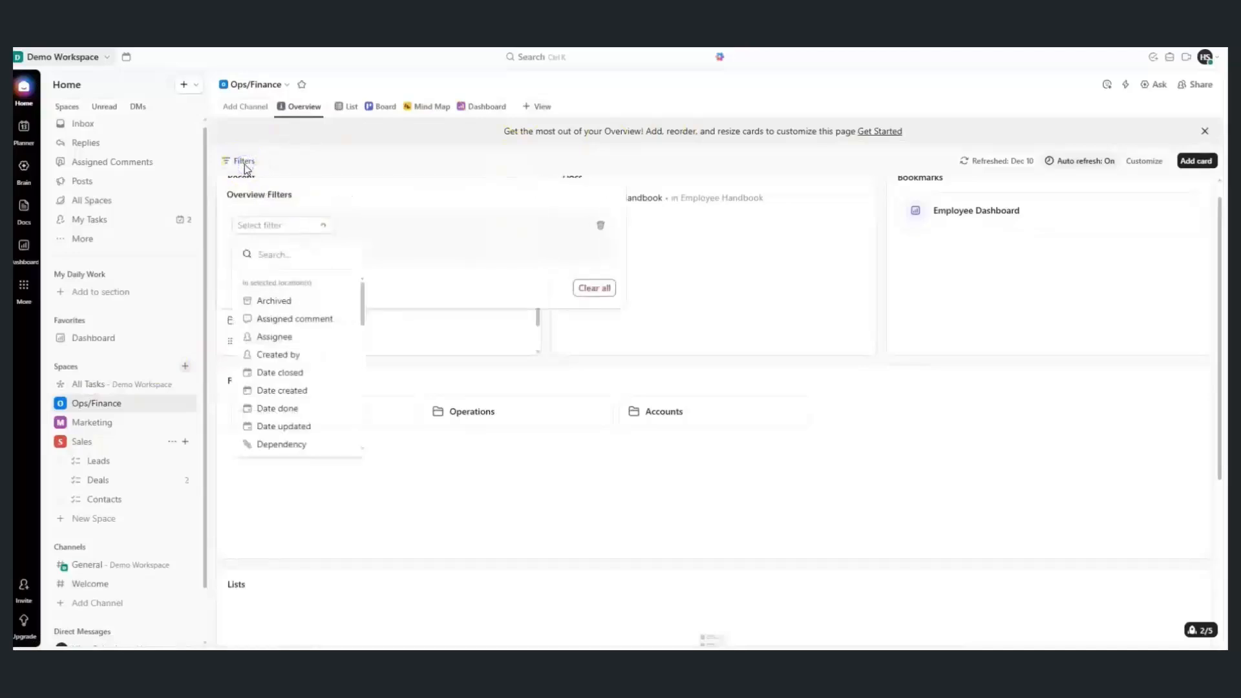
pyautogui.click(416, 227)
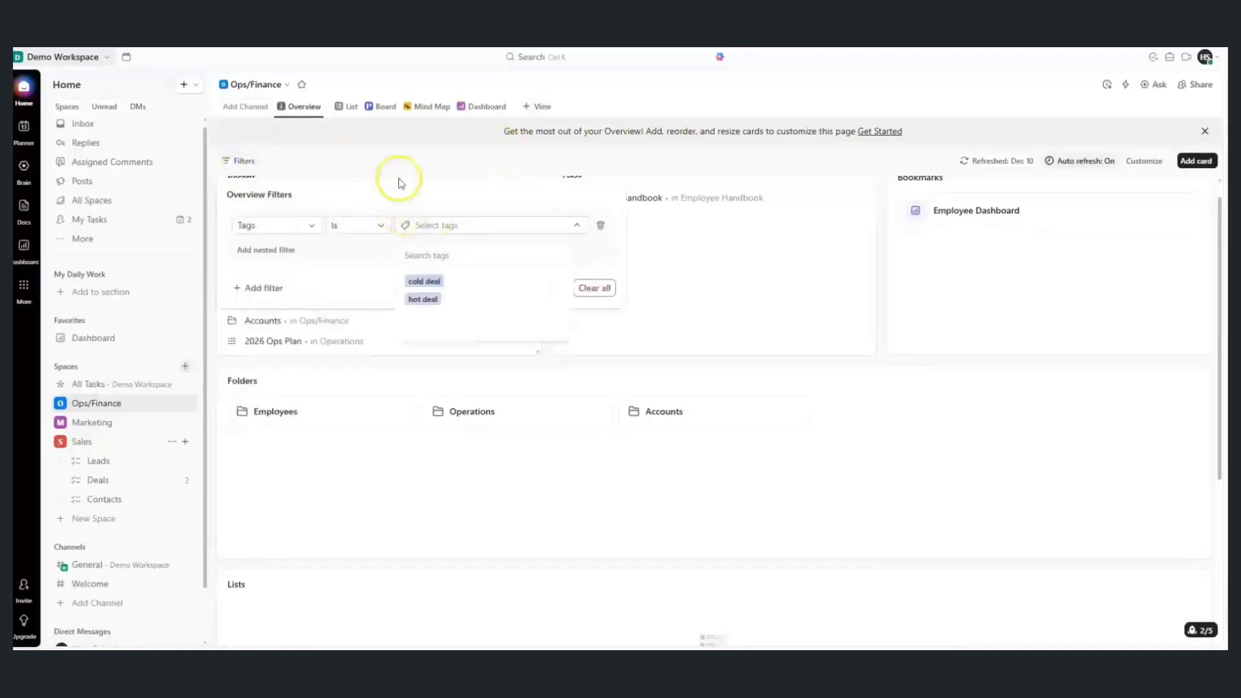
pyautogui.click(639, 217)
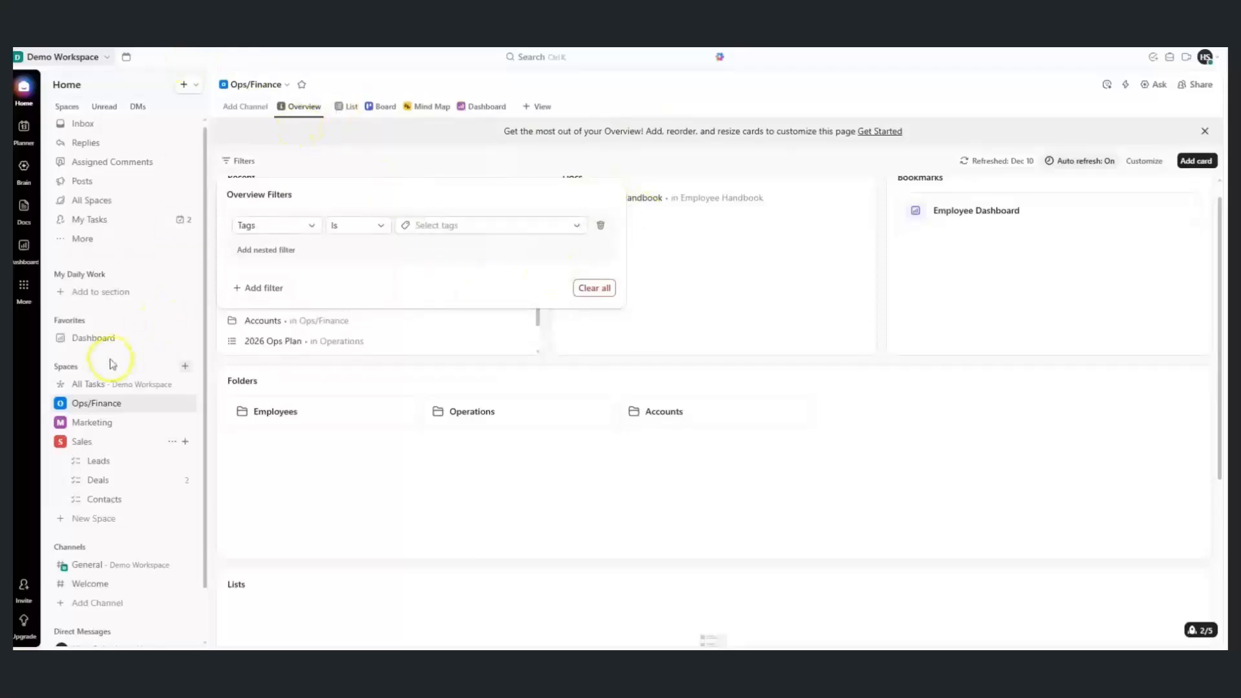
# Filter the workspace-wide All Tasks list to Tags is 'cold deal'
pyautogui.click(89, 386)
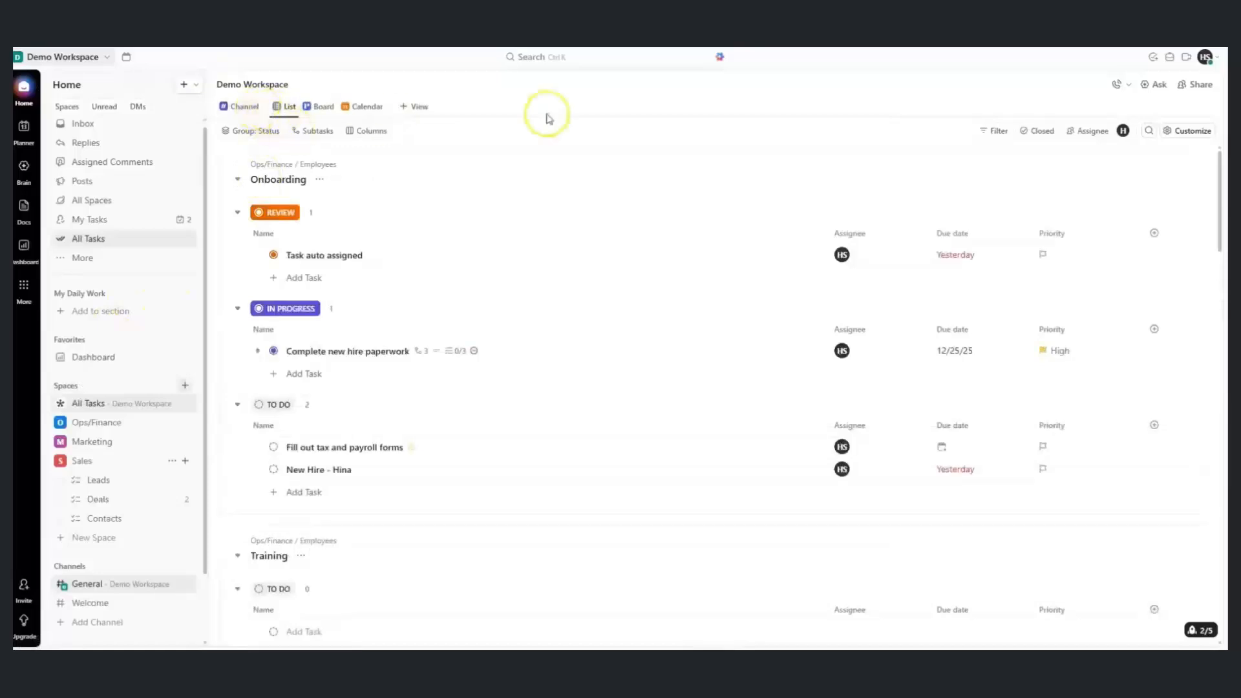
pyautogui.click(993, 131)
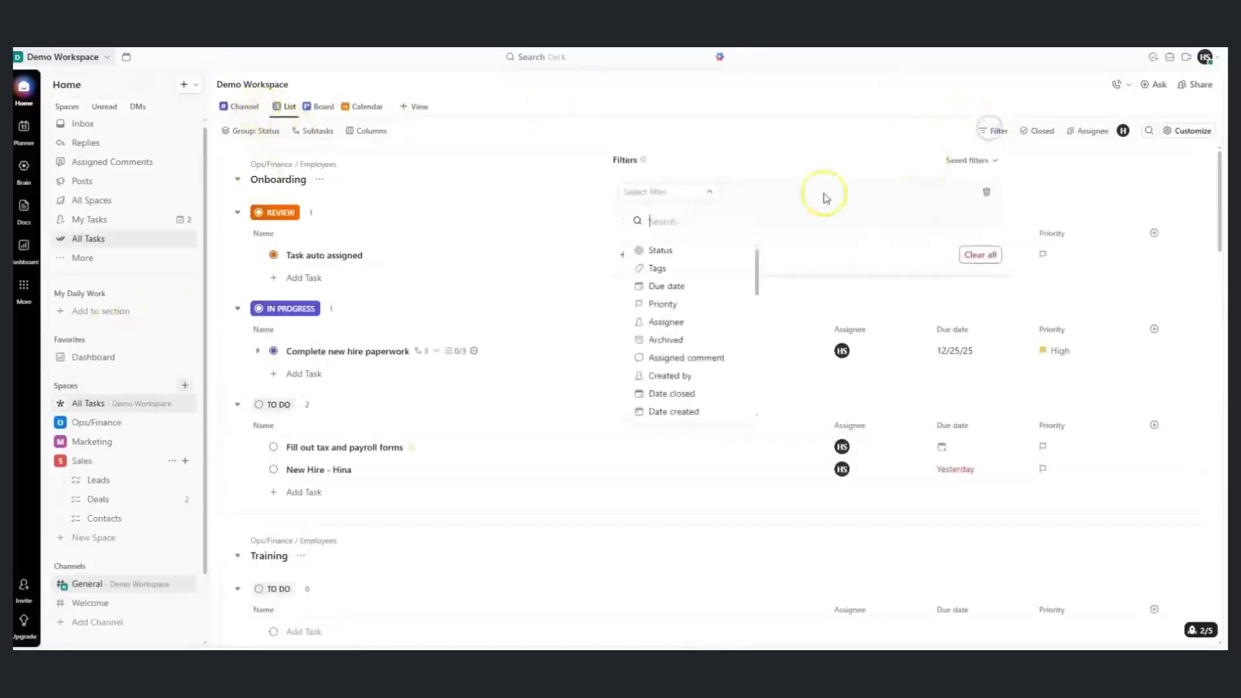
pyautogui.click(701, 277)
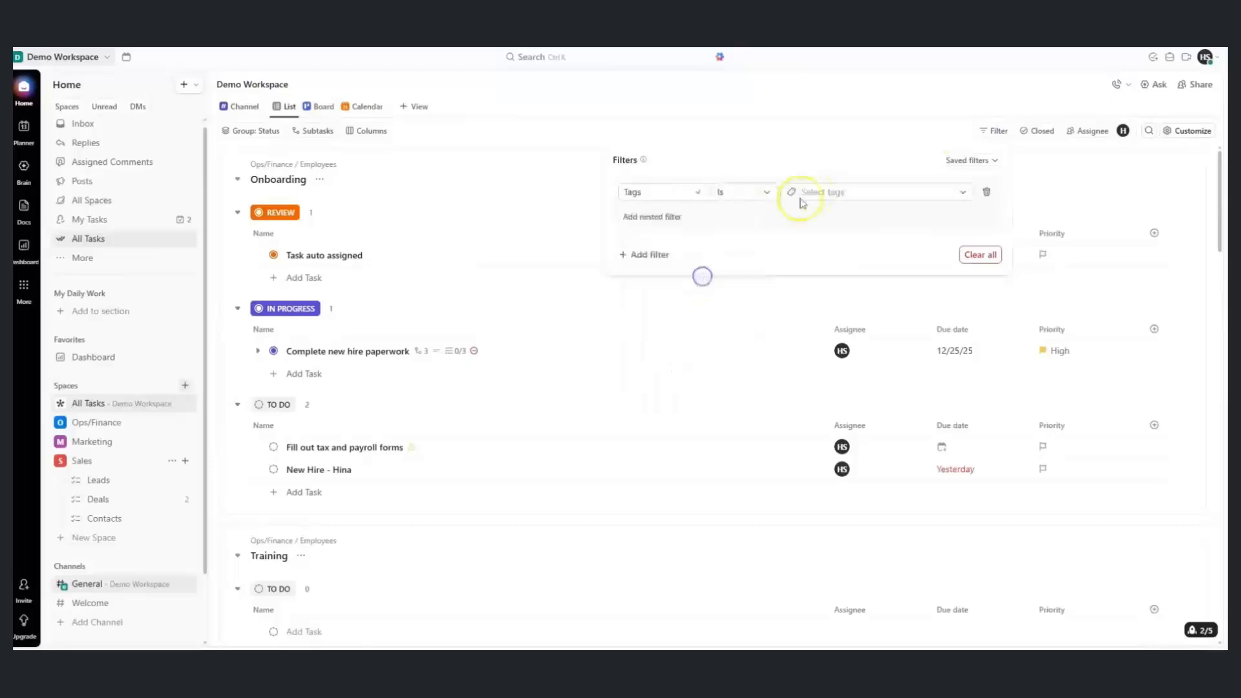
pyautogui.click(809, 194)
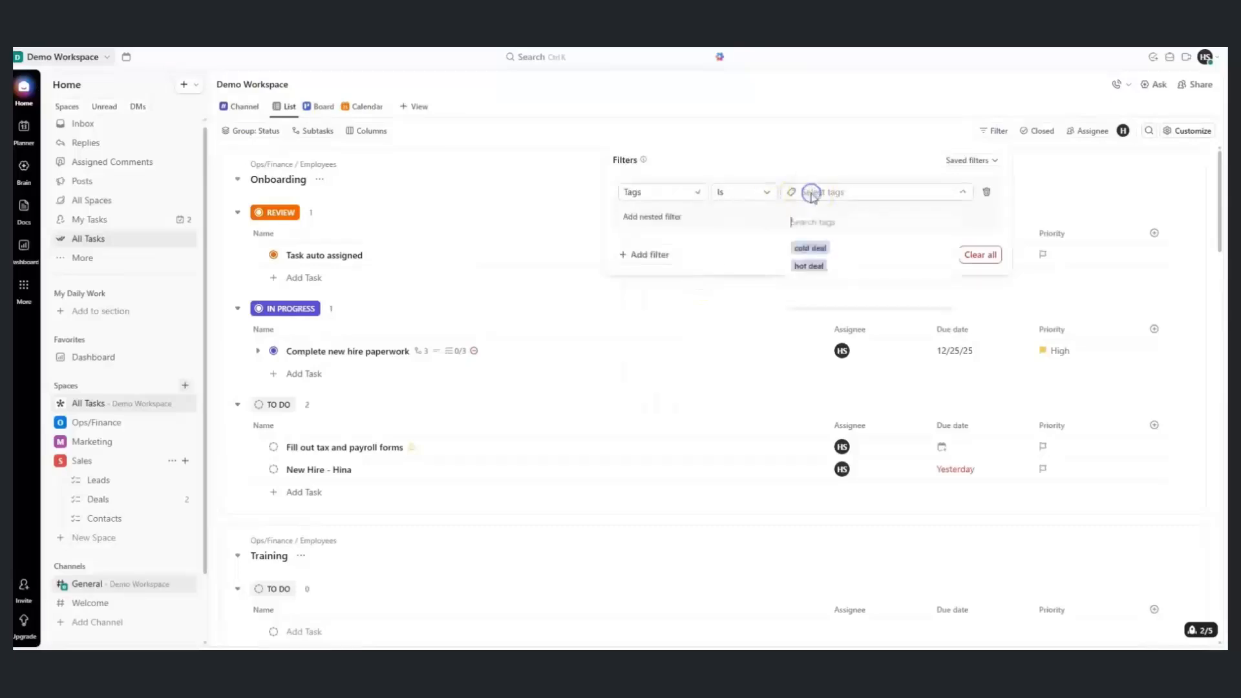
pyautogui.click(867, 164)
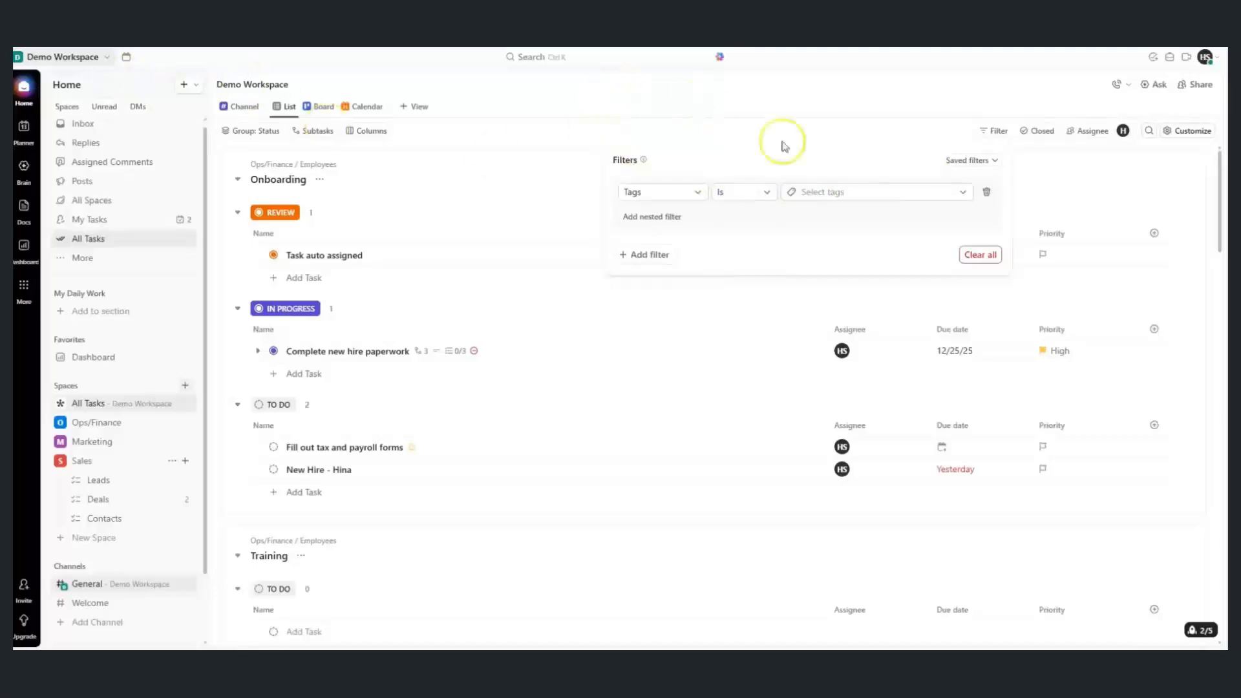
pyautogui.click(825, 194)
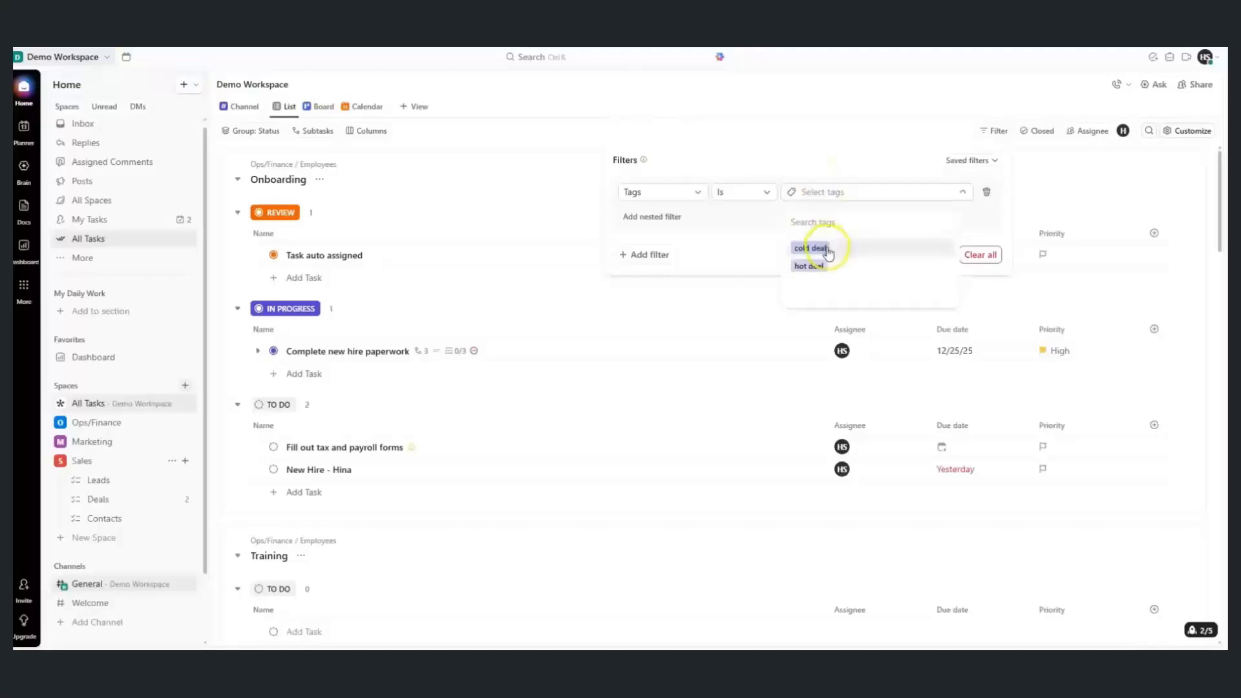
pyautogui.click(824, 244)
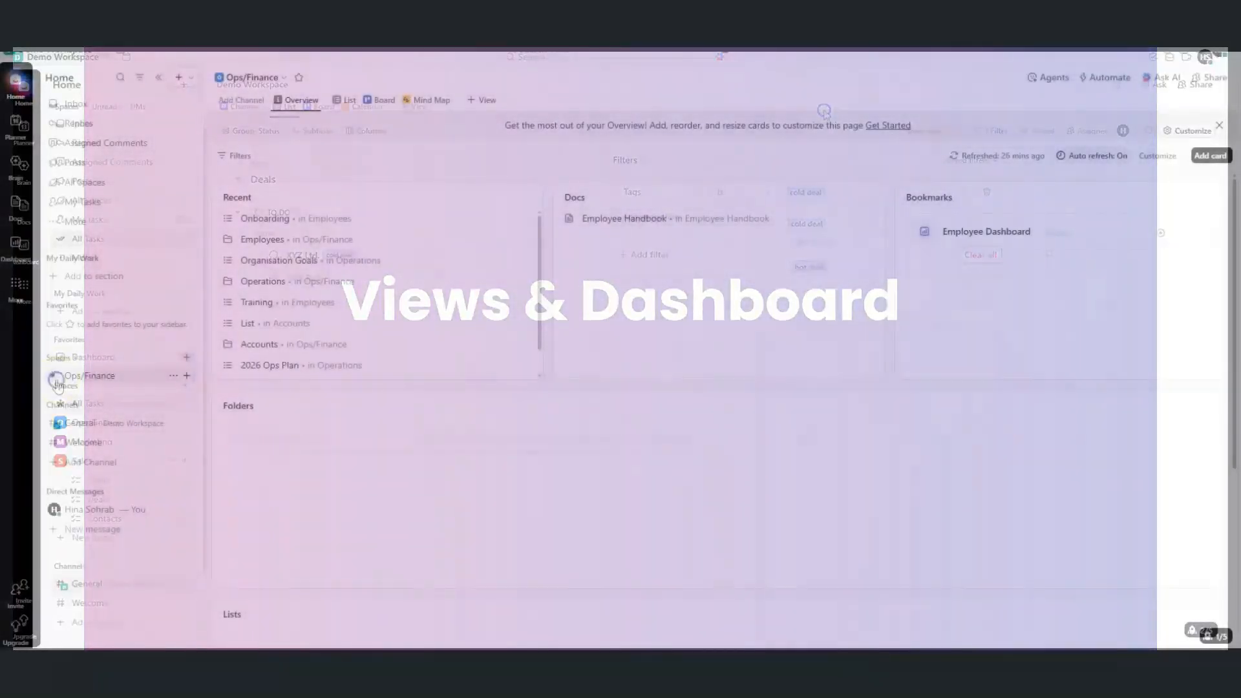
# Browse the Ops/Finance Overview's card gallery without adding a card
pyautogui.click(55, 380)
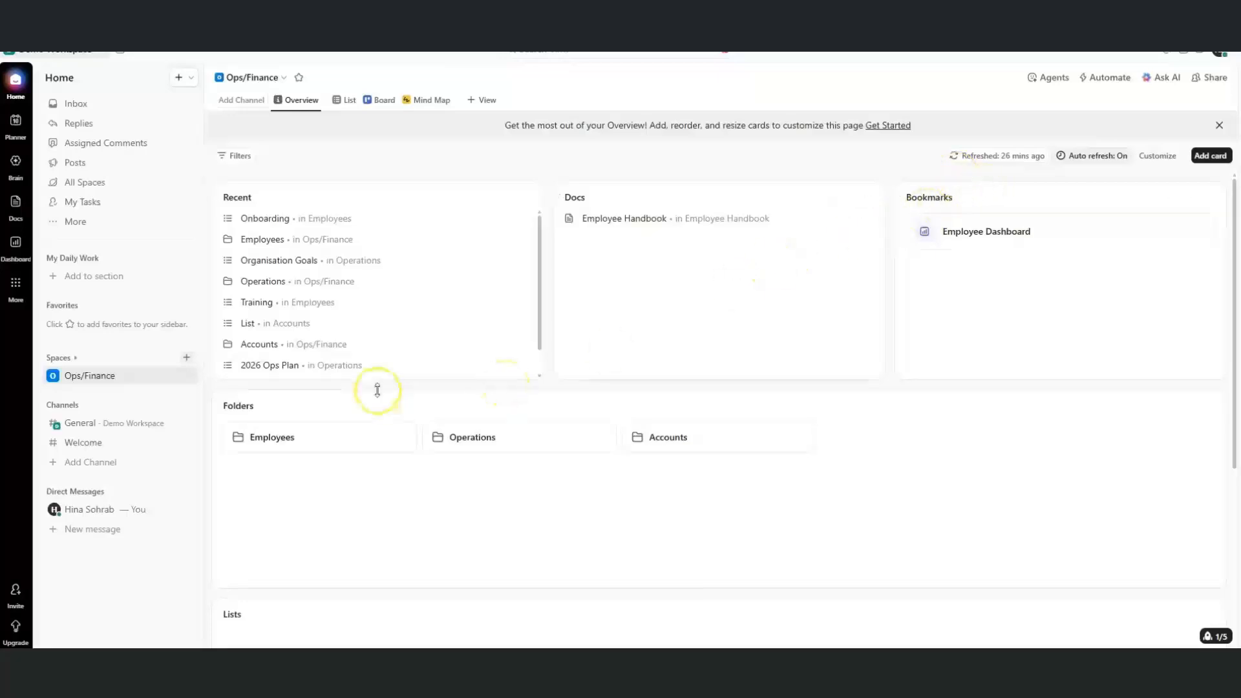
pyautogui.moveTo(1233, 321); pyautogui.dragTo(1232, 528)
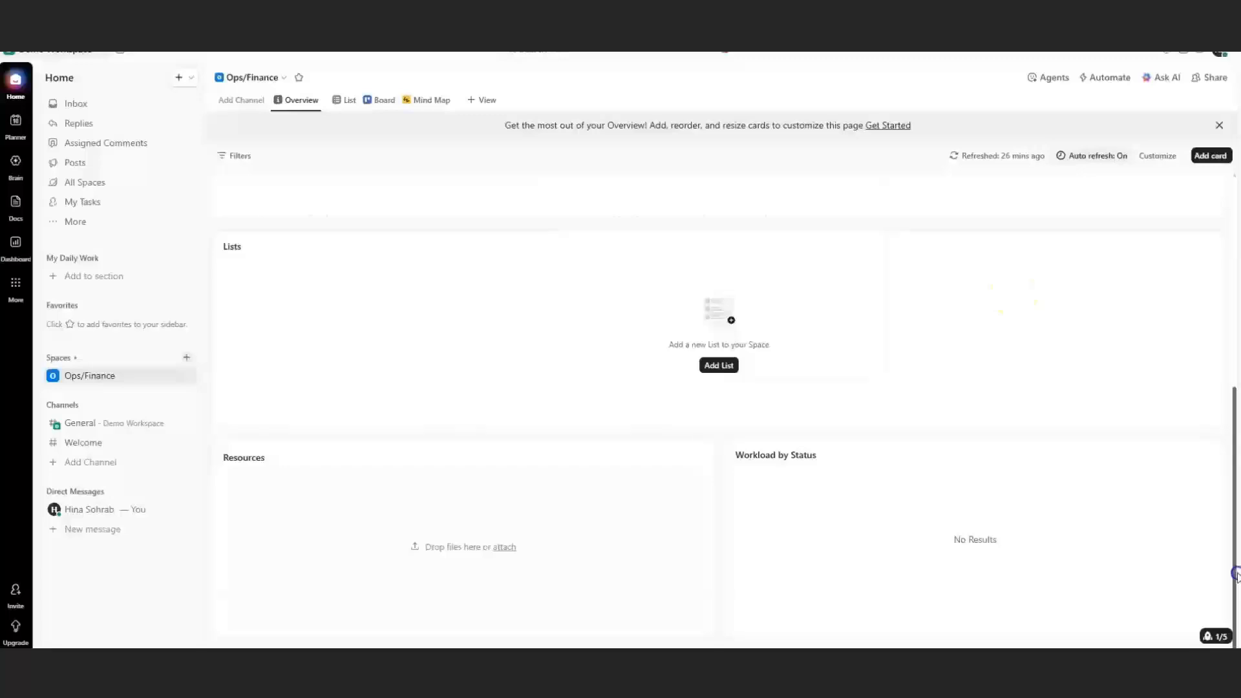
pyautogui.scroll(5, 1236, 573)
pyautogui.click(1210, 156)
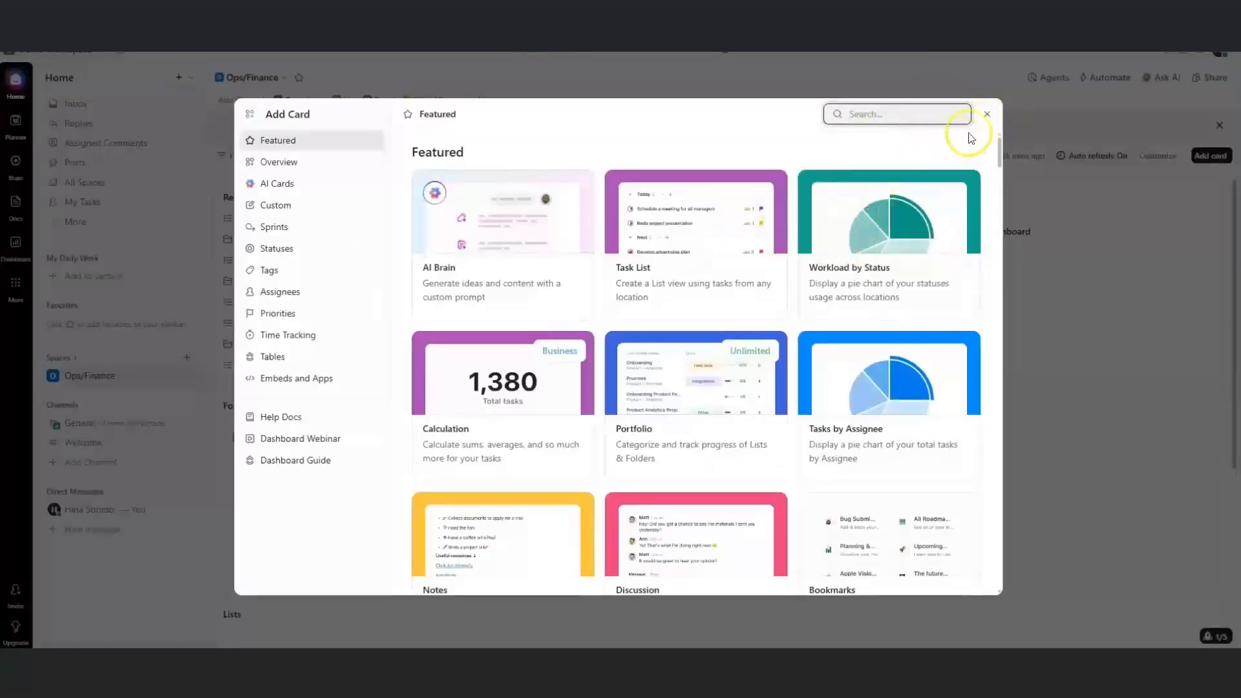
pyautogui.click(987, 116)
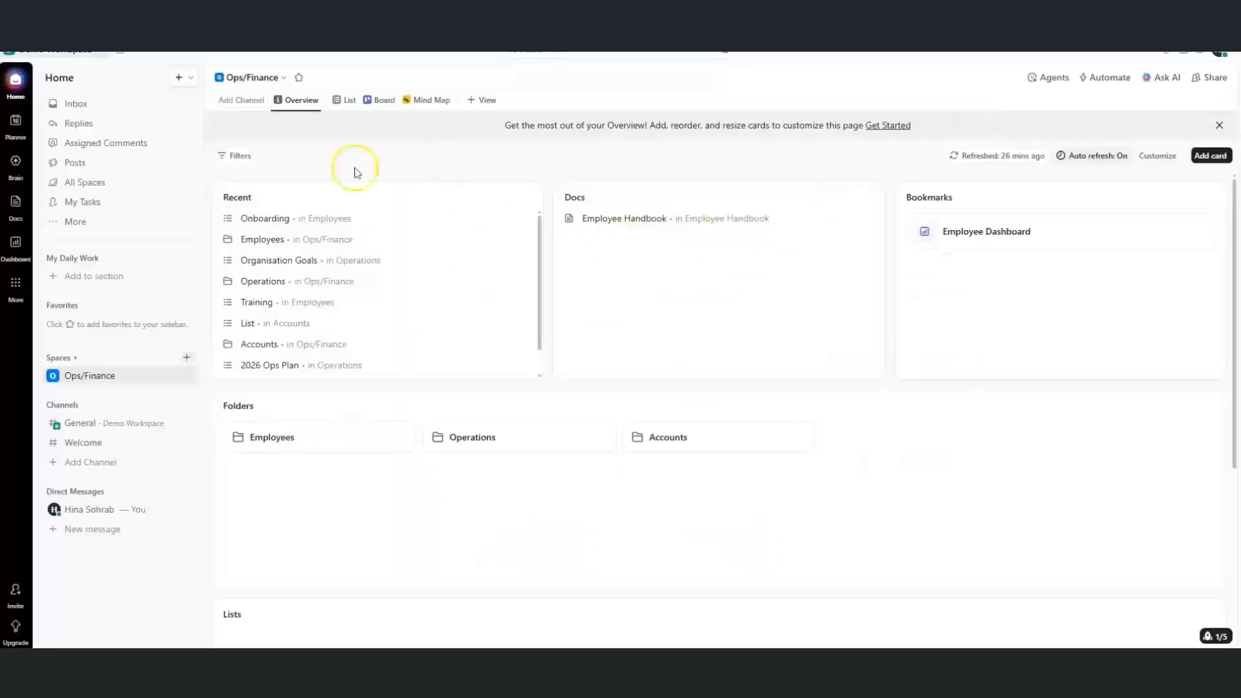
# Look over the overview filter fields, close them, and open the Employees folder
pyautogui.click(254, 157)
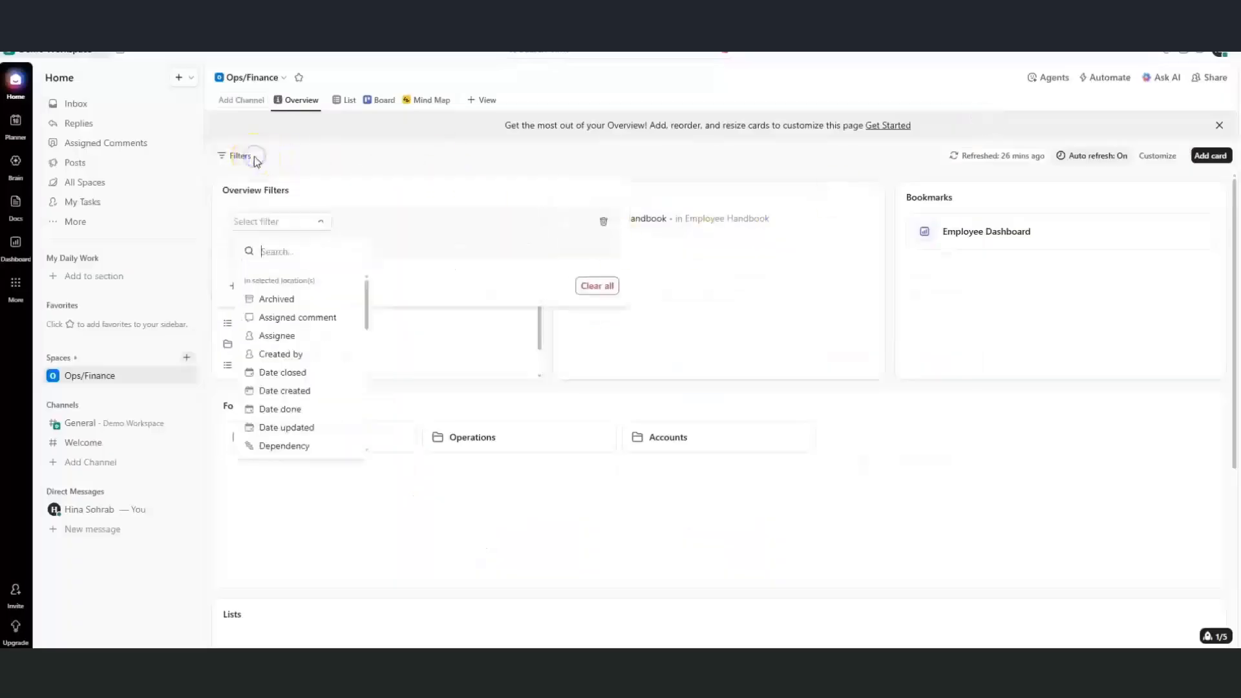
pyautogui.click(655, 292)
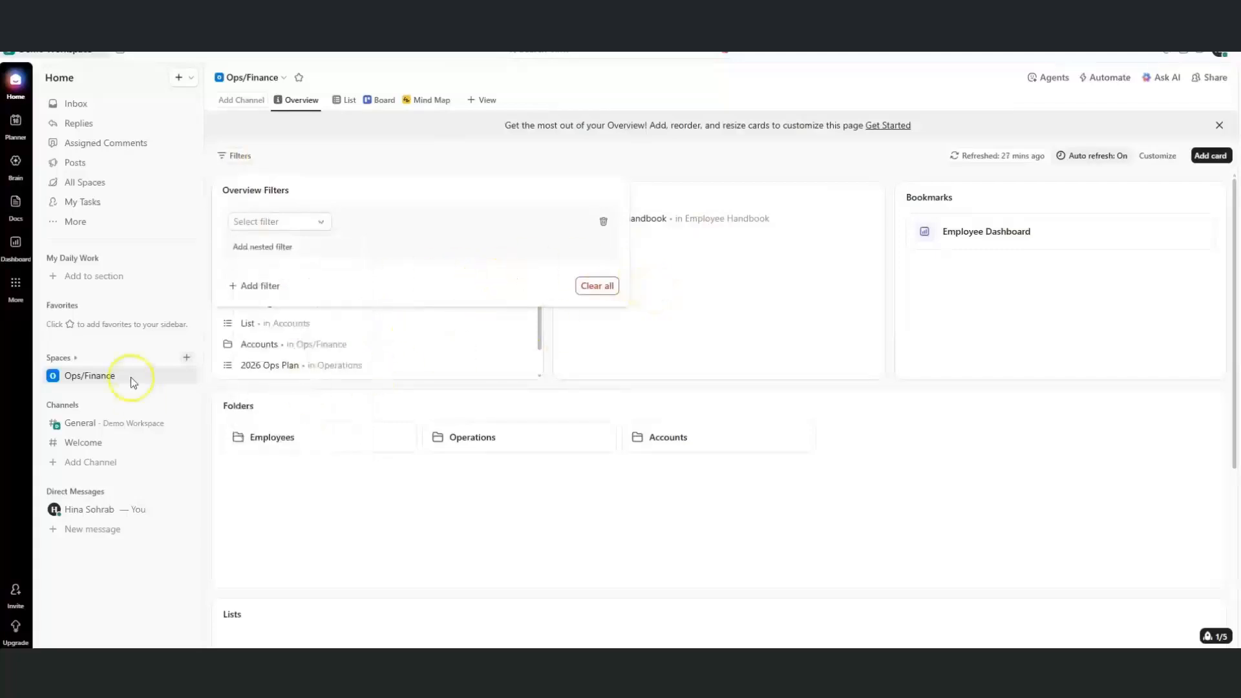
pyautogui.click(64, 376)
pyautogui.click(69, 376)
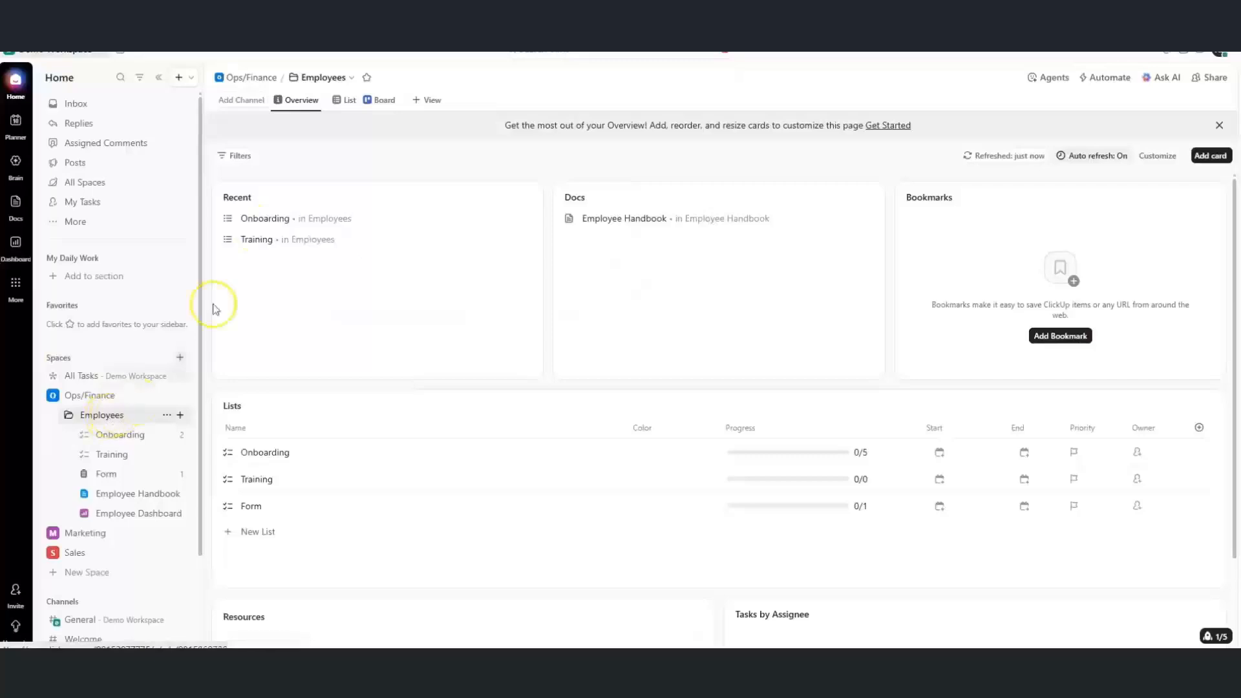
# Open the Onboarding list, keep grouping by Status, and set subtasks to Expanded
pyautogui.click(122, 437)
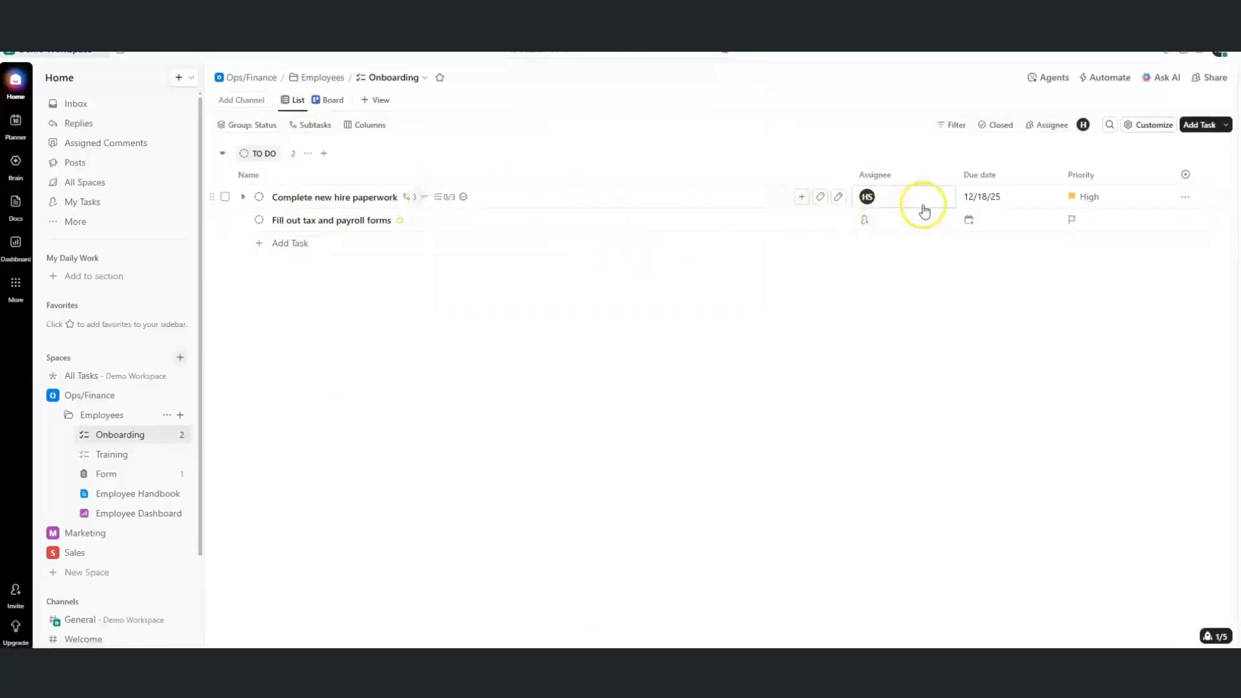
pyautogui.click(939, 297)
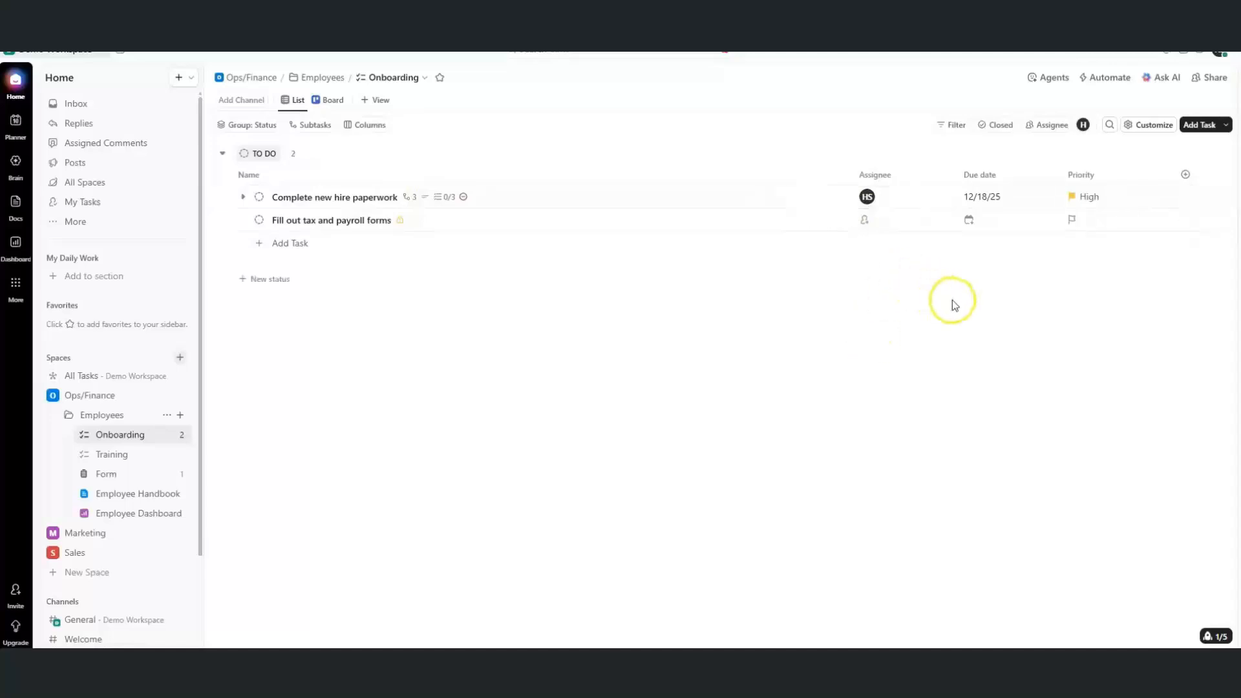
pyautogui.click(238, 126)
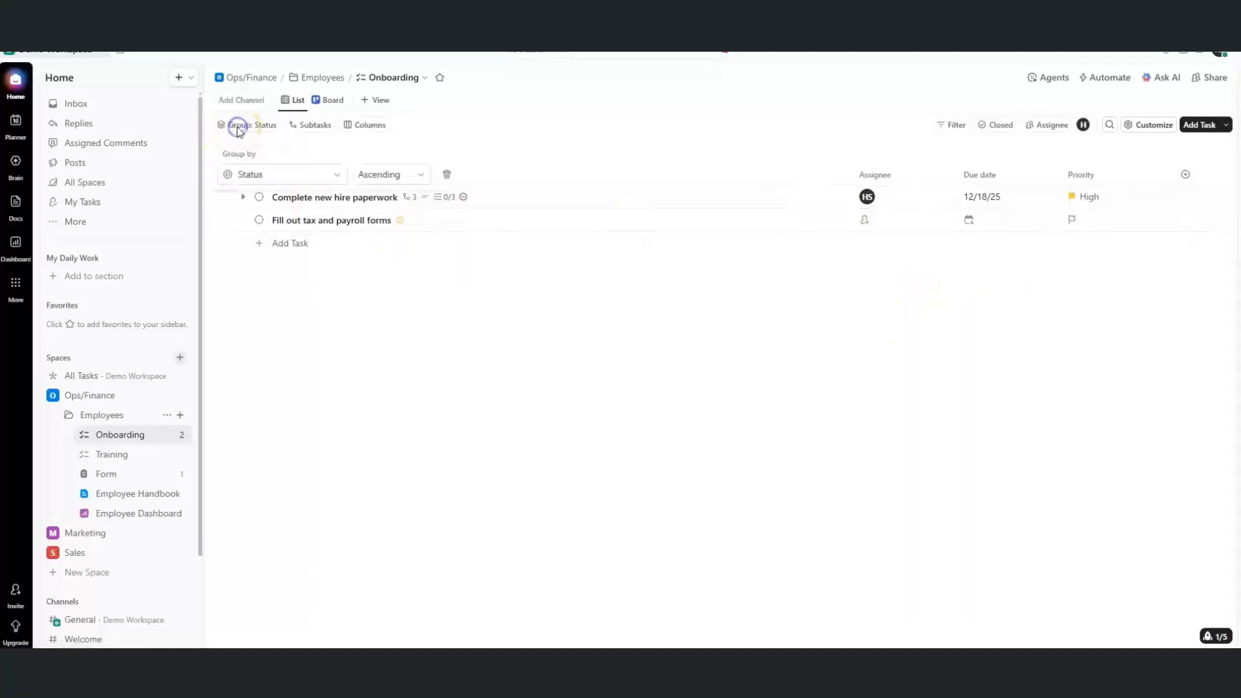
pyautogui.click(267, 184)
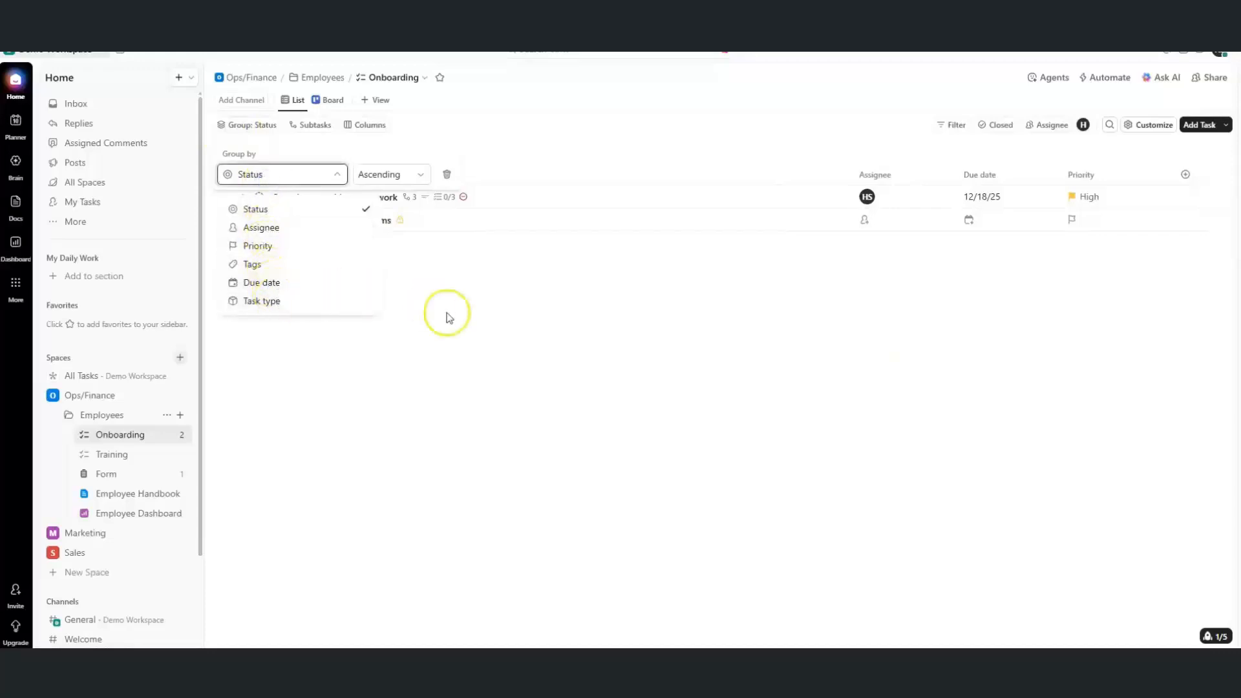
pyautogui.click(466, 327)
pyautogui.click(513, 308)
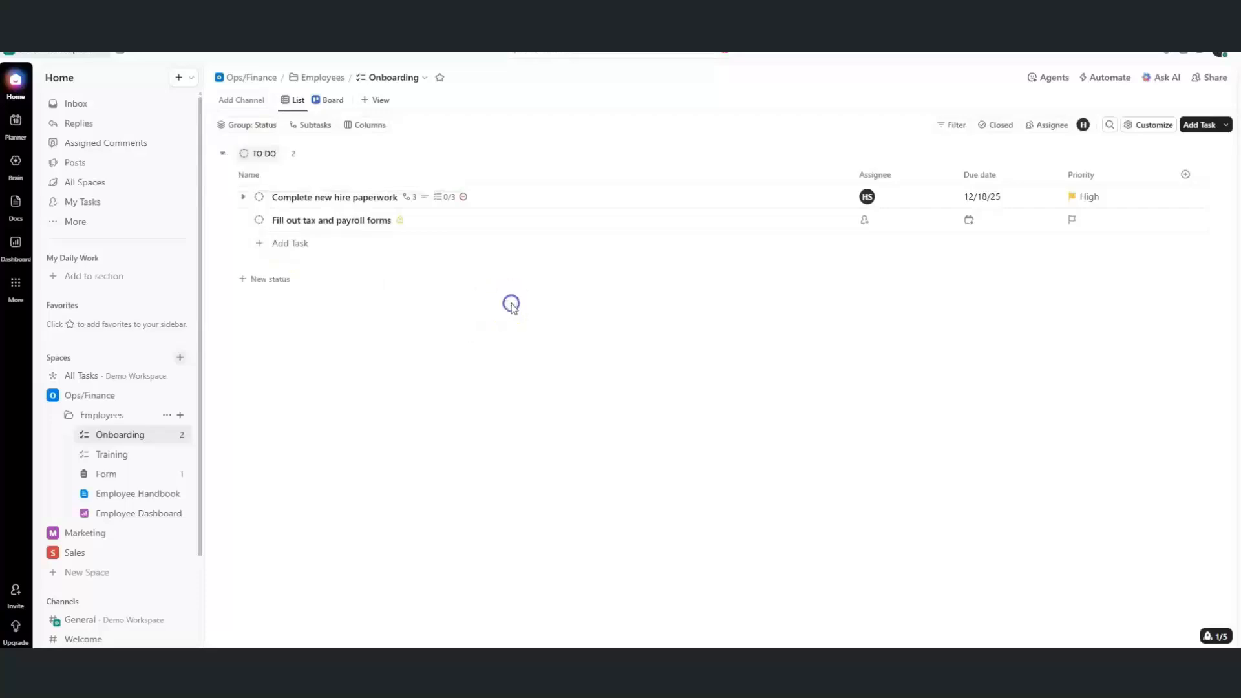
pyautogui.click(313, 126)
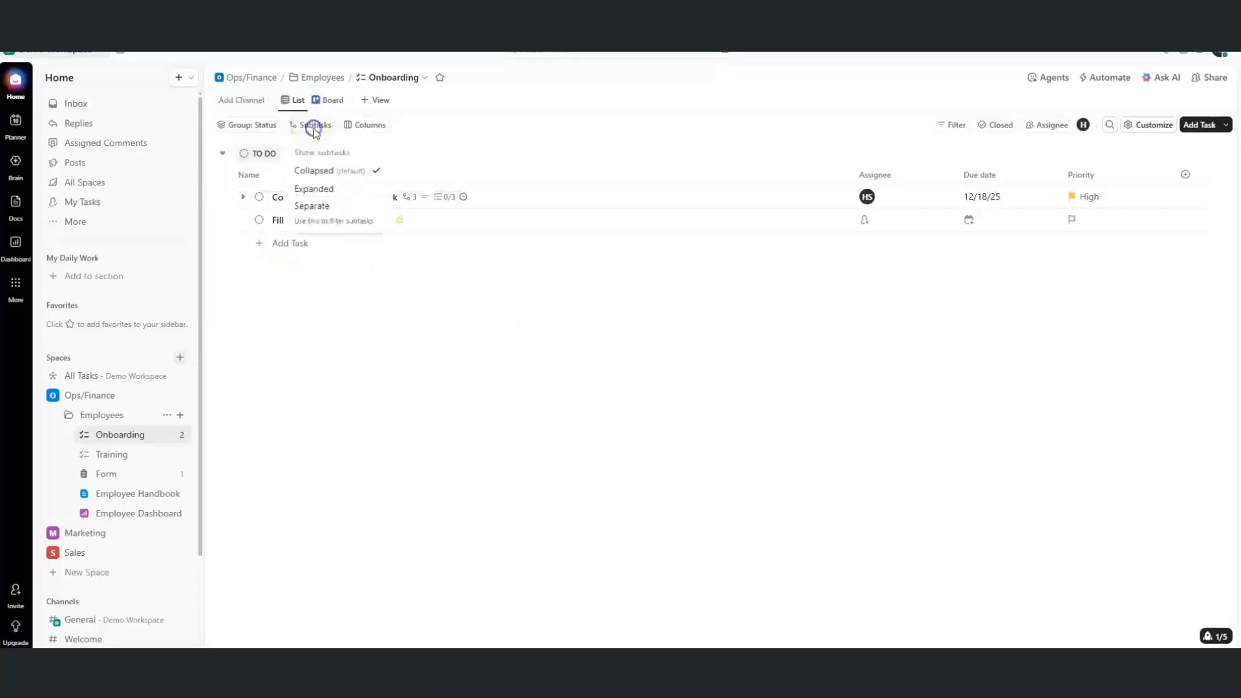
pyautogui.click(313, 188)
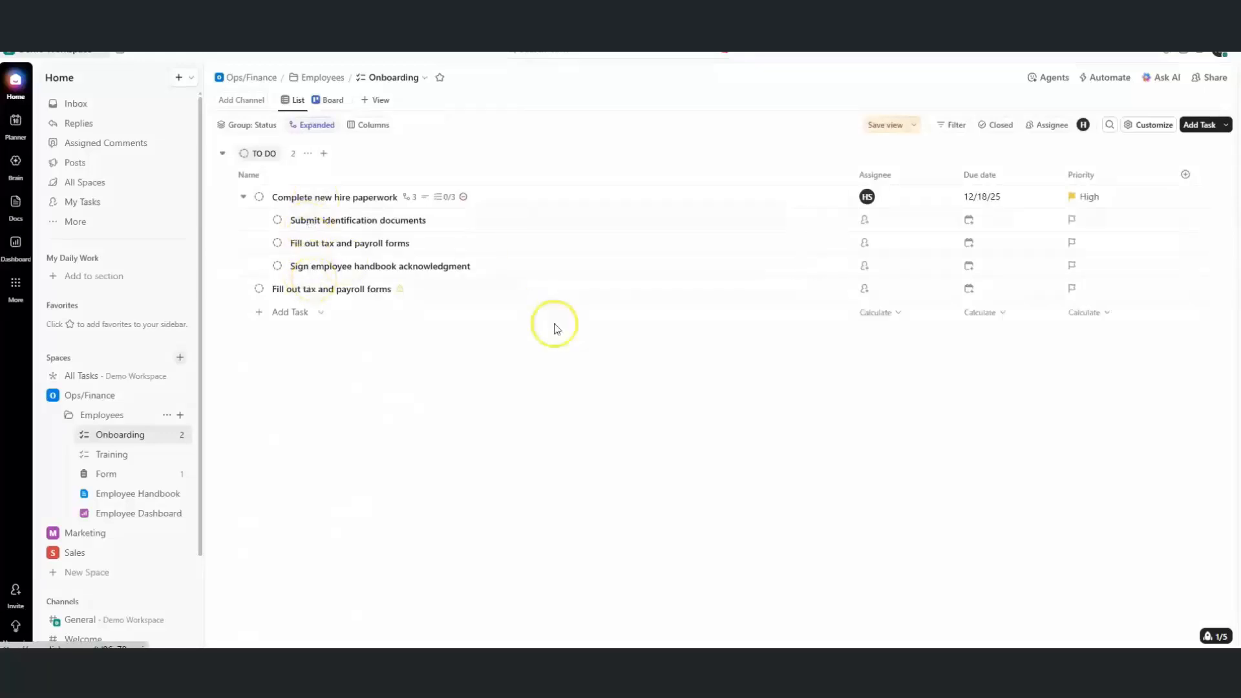
# Add the Time tracked column to the Onboarding list
pyautogui.click(1184, 184)
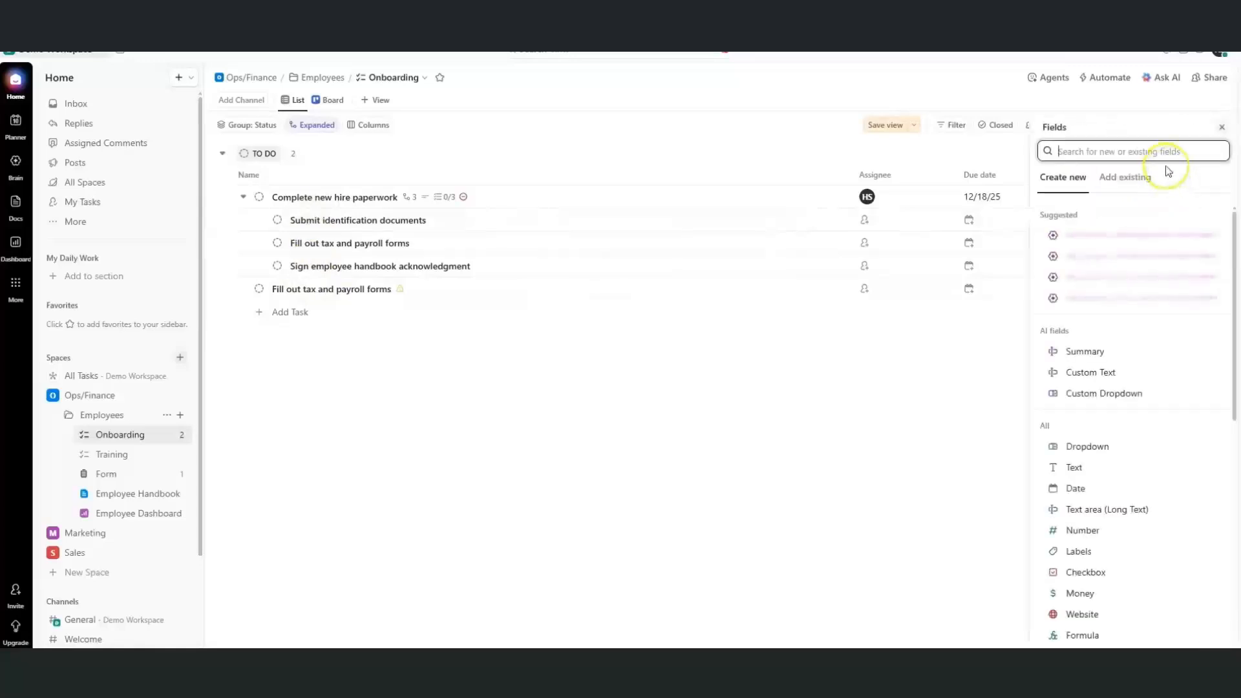
pyautogui.write('ti')
pyautogui.click(1126, 238)
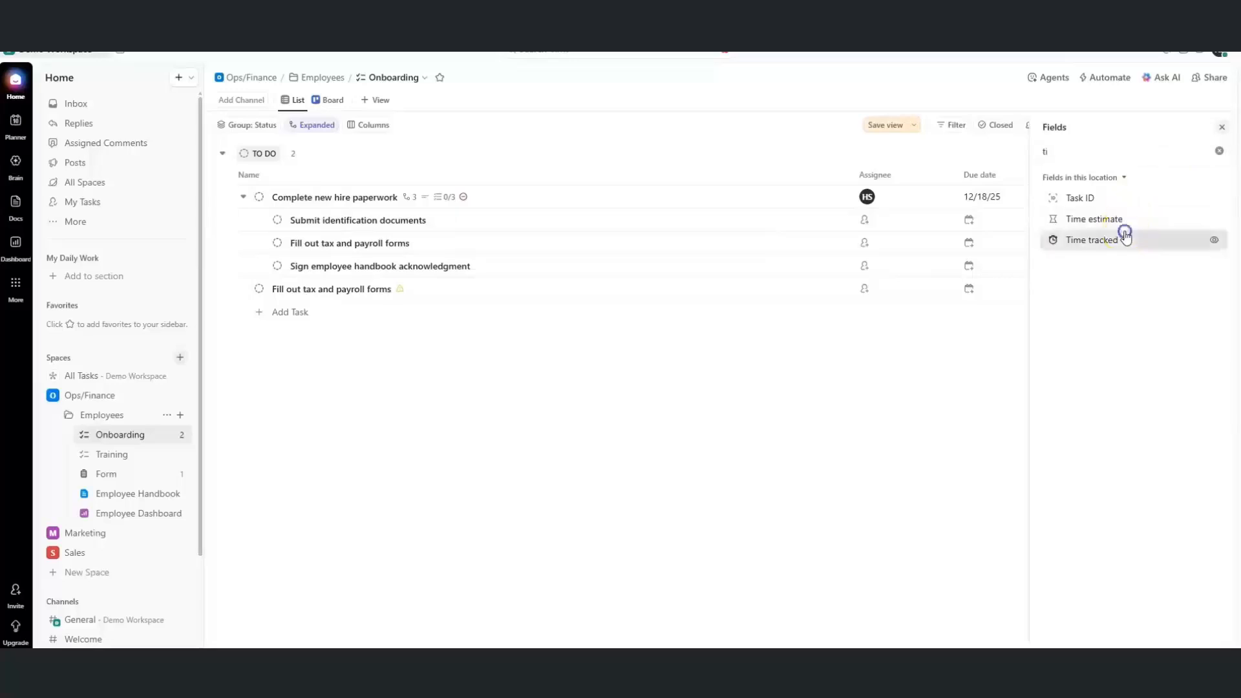
pyautogui.click(970, 339)
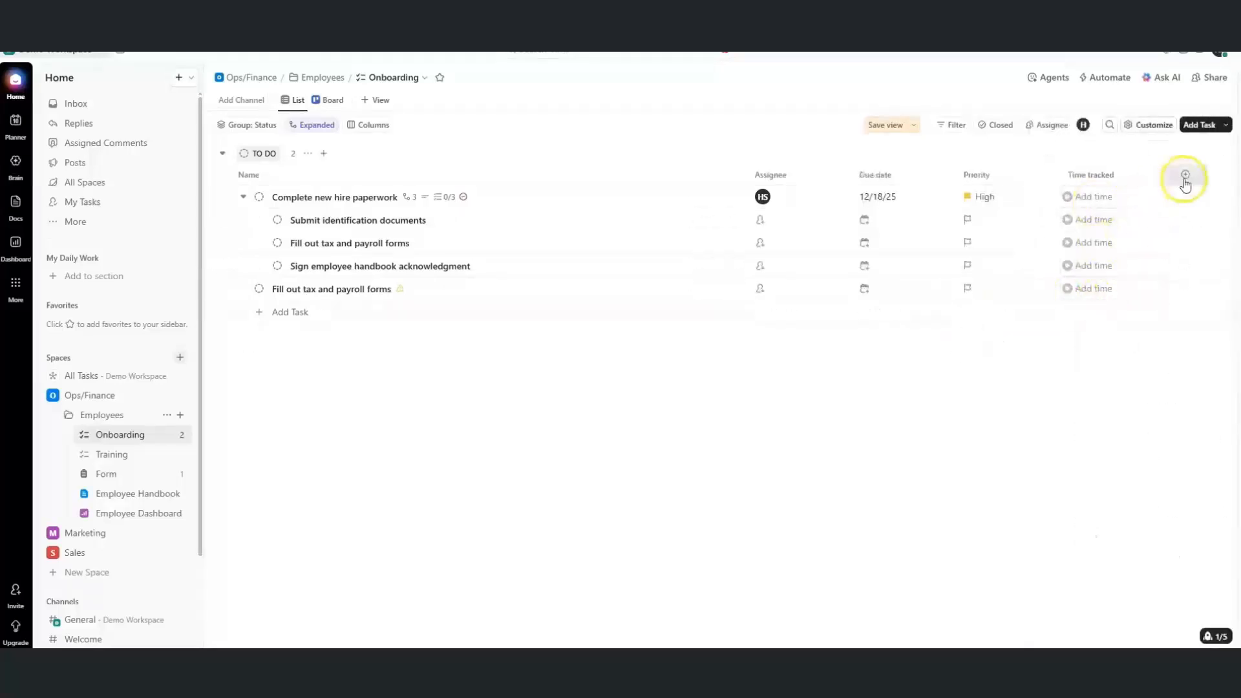
# Create a new Text field column named 'Notes'
pyautogui.click(1186, 176)
pyautogui.click(1083, 471)
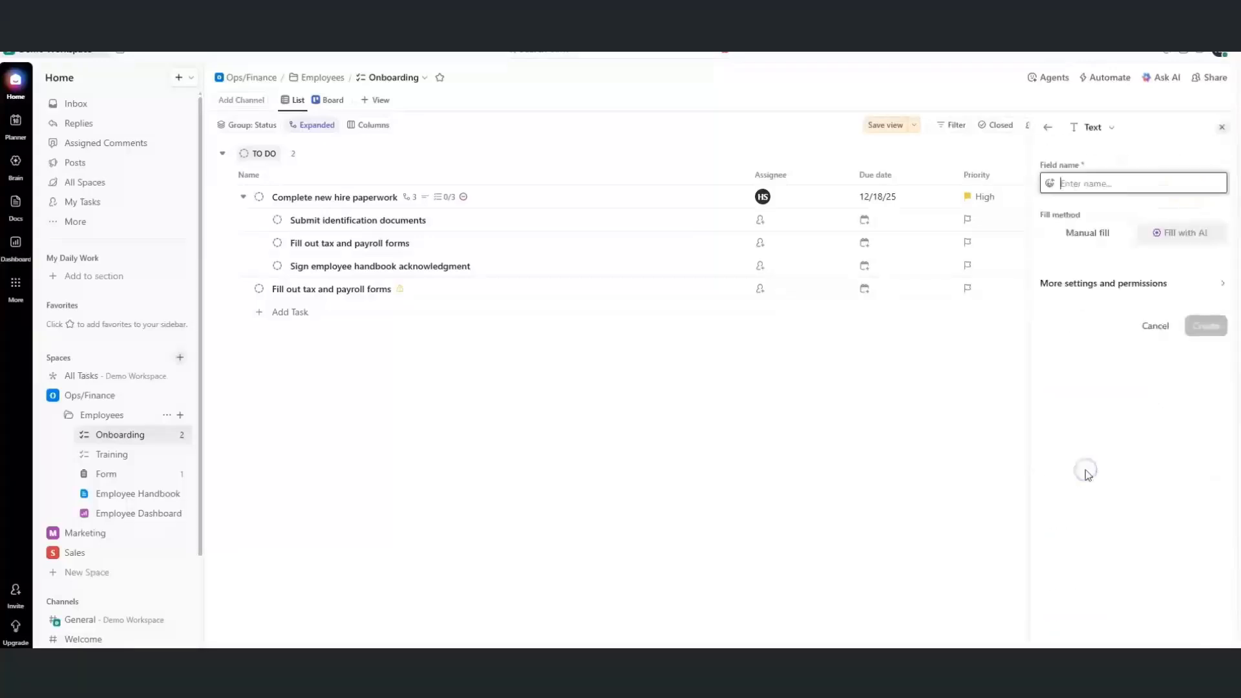
pyautogui.write('Notes')
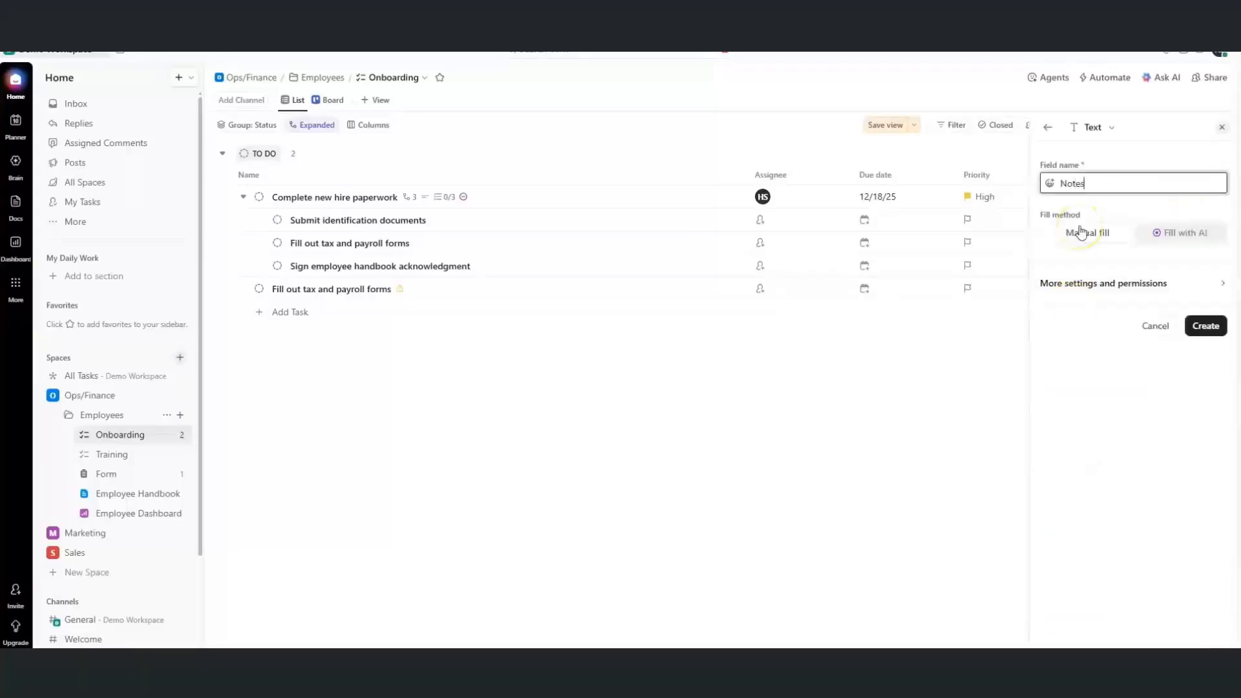
pyautogui.click(1201, 325)
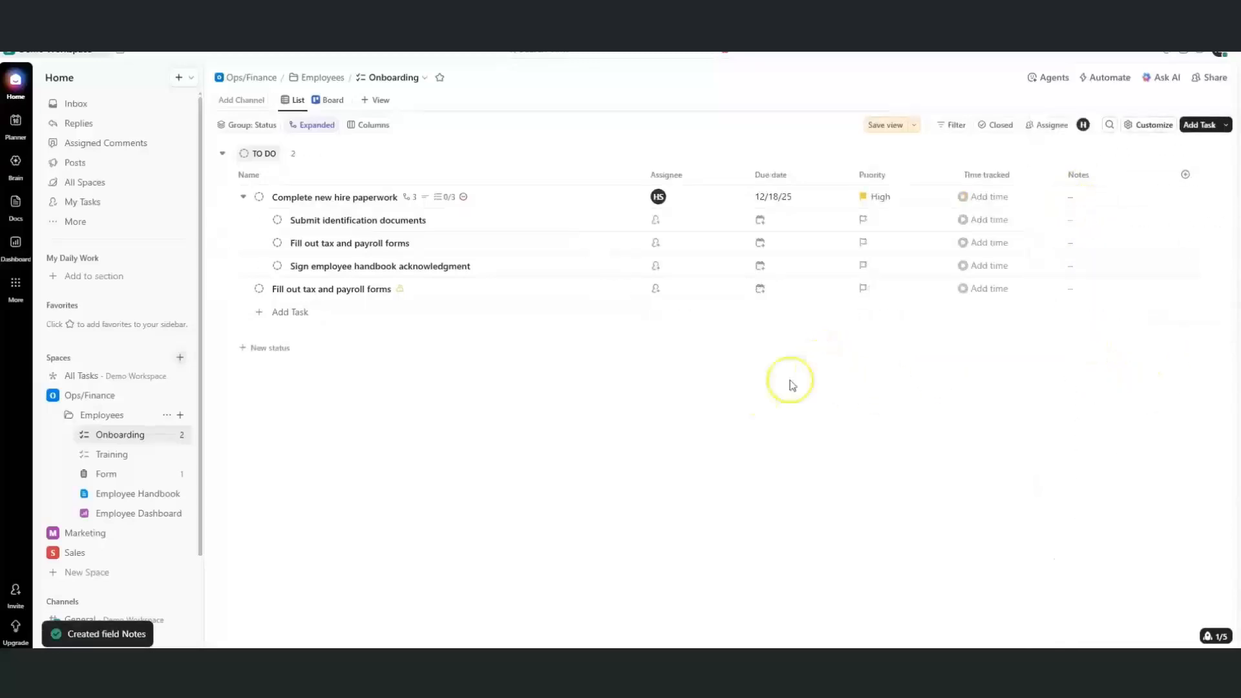
# Select Fill out tax and payroll forms with the paperwork task and assign both to Me
pyautogui.click(225, 288)
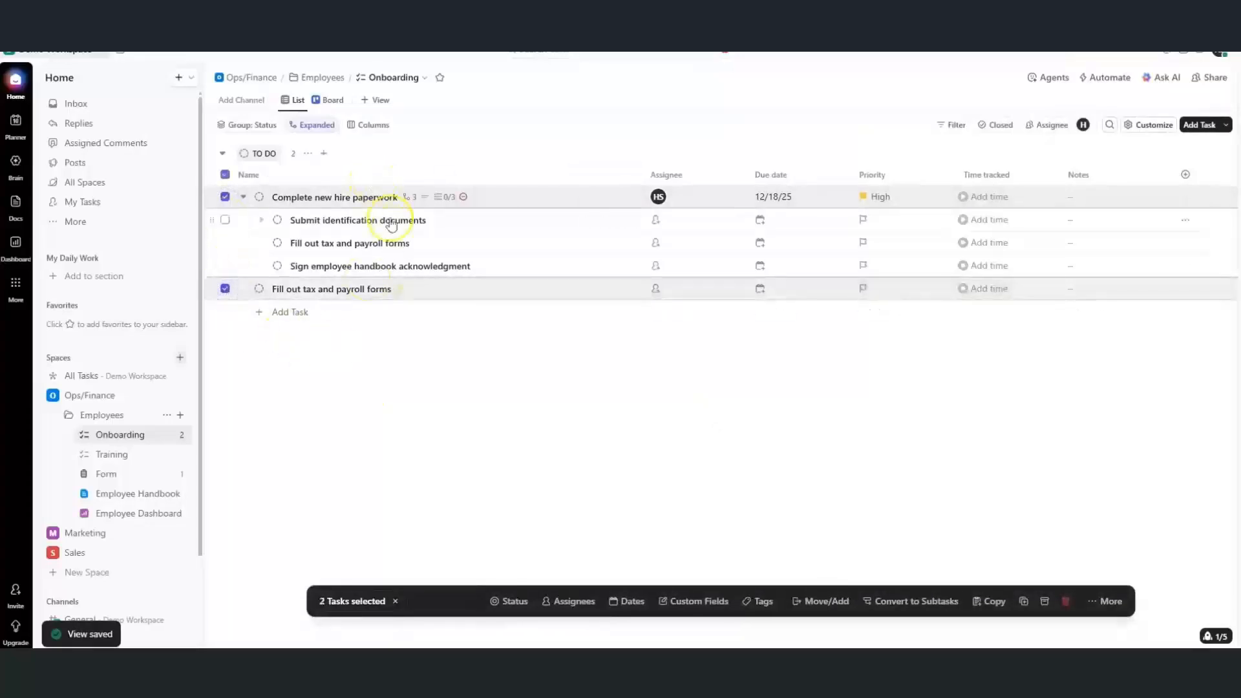
pyautogui.click(648, 600)
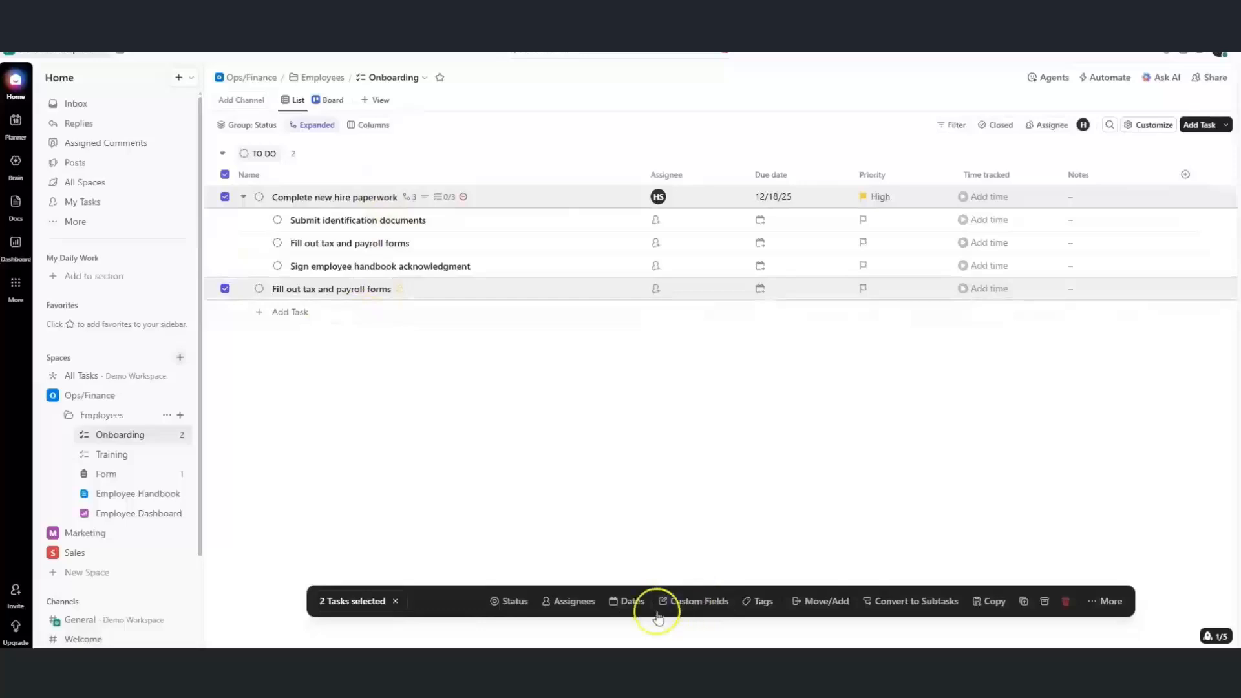
pyautogui.click(515, 602)
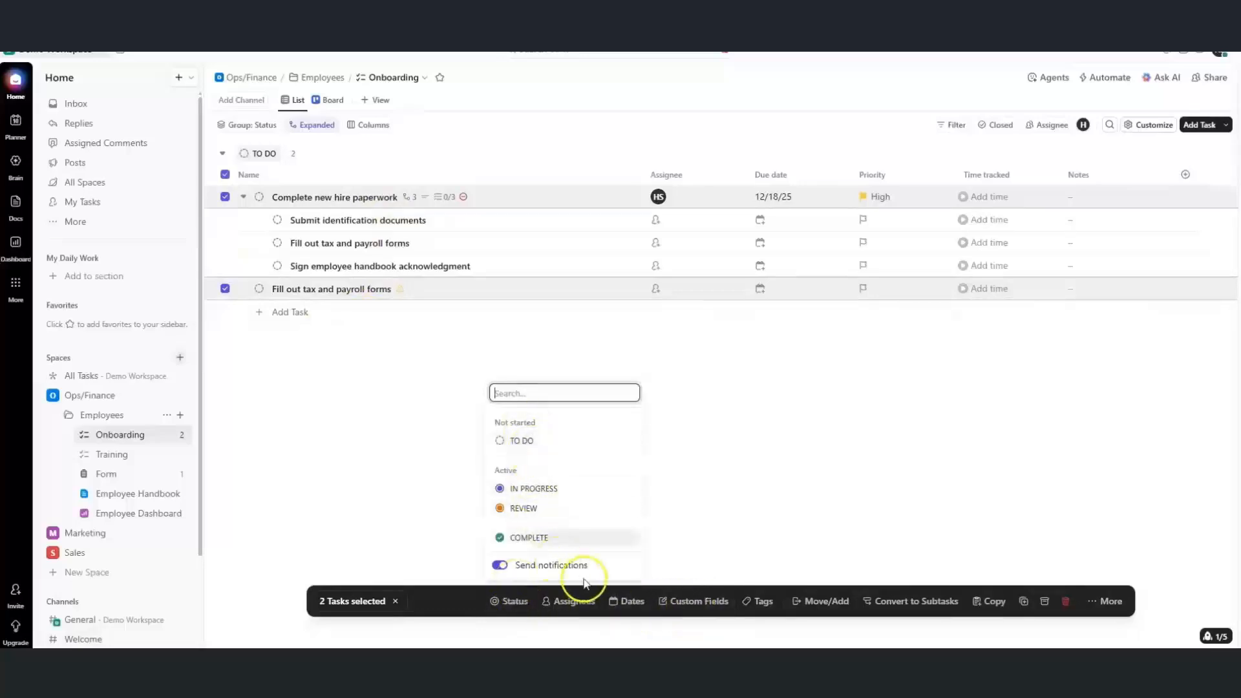
pyautogui.click(576, 601)
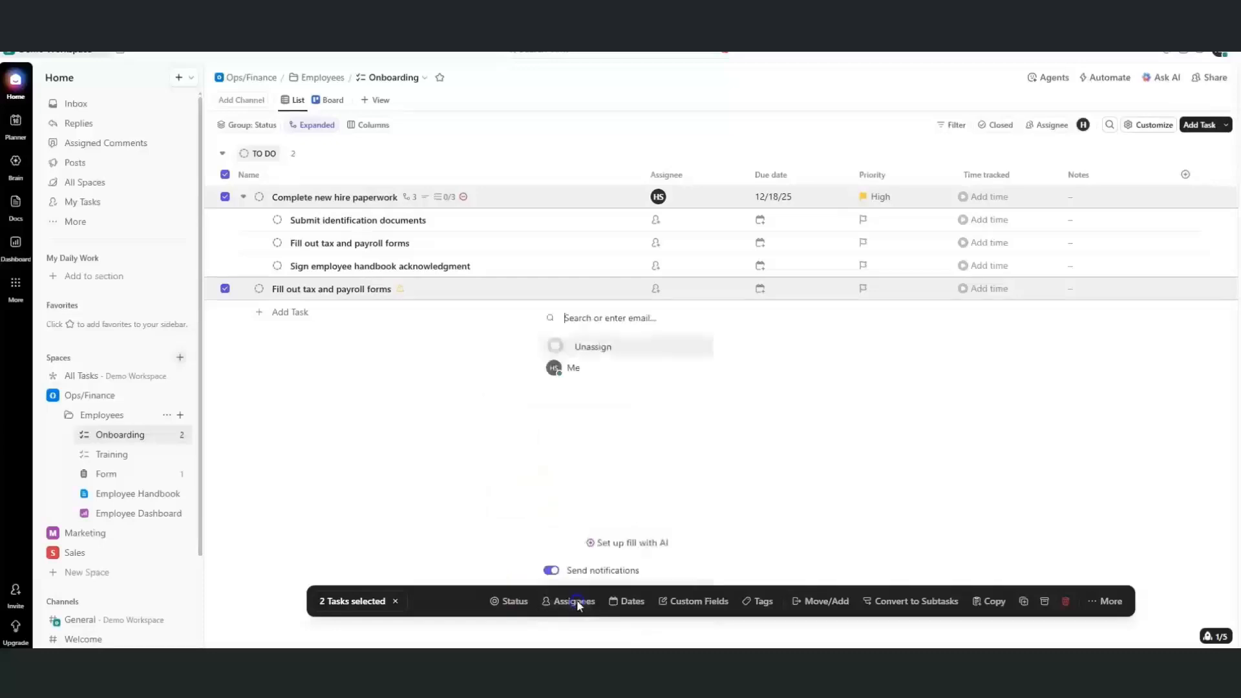
pyautogui.click(567, 370)
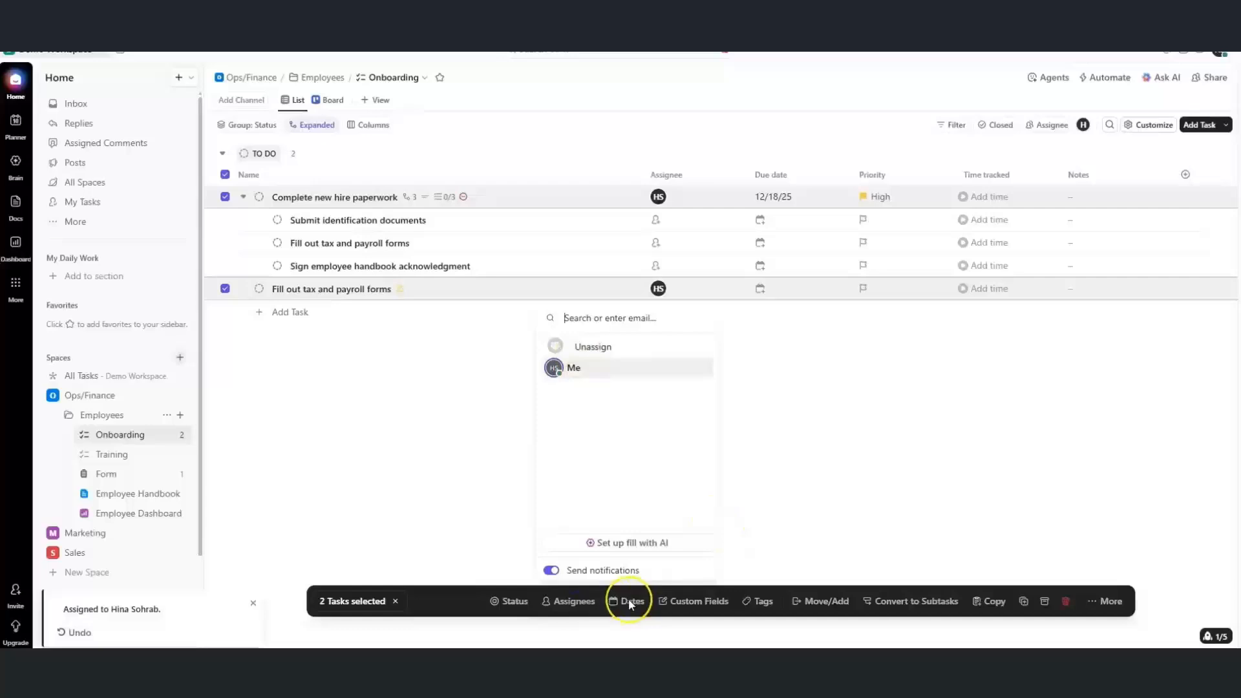
pyautogui.click(755, 609)
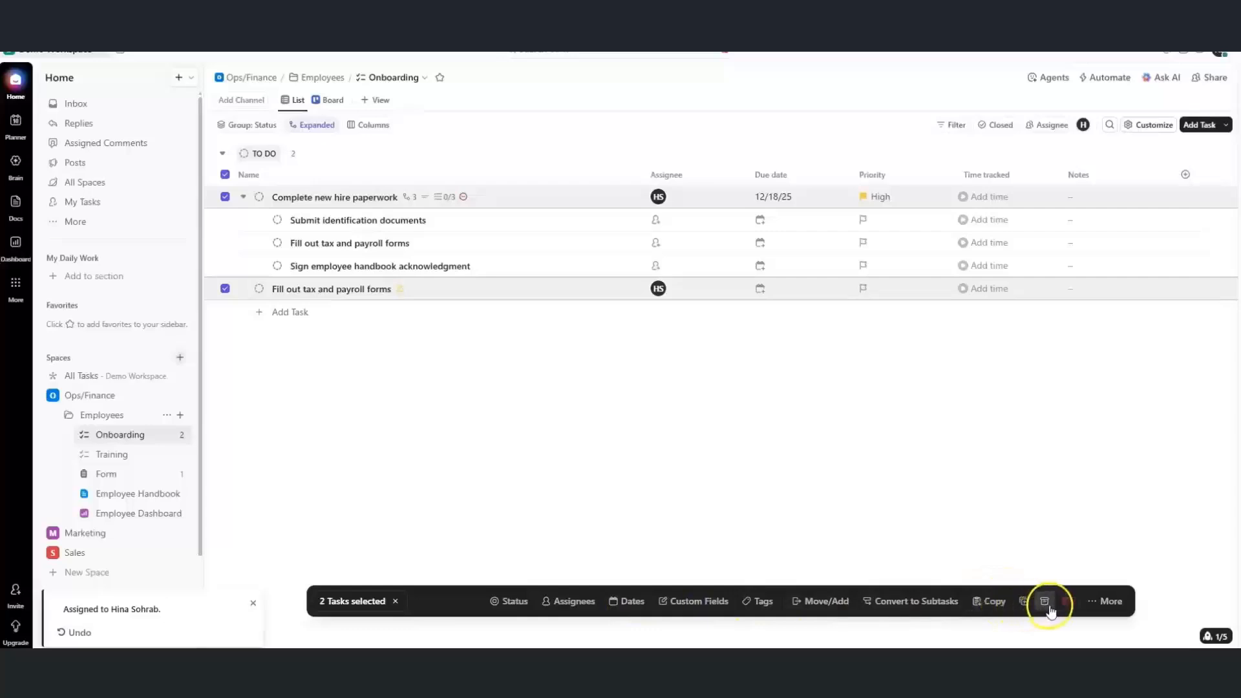
pyautogui.click(1091, 605)
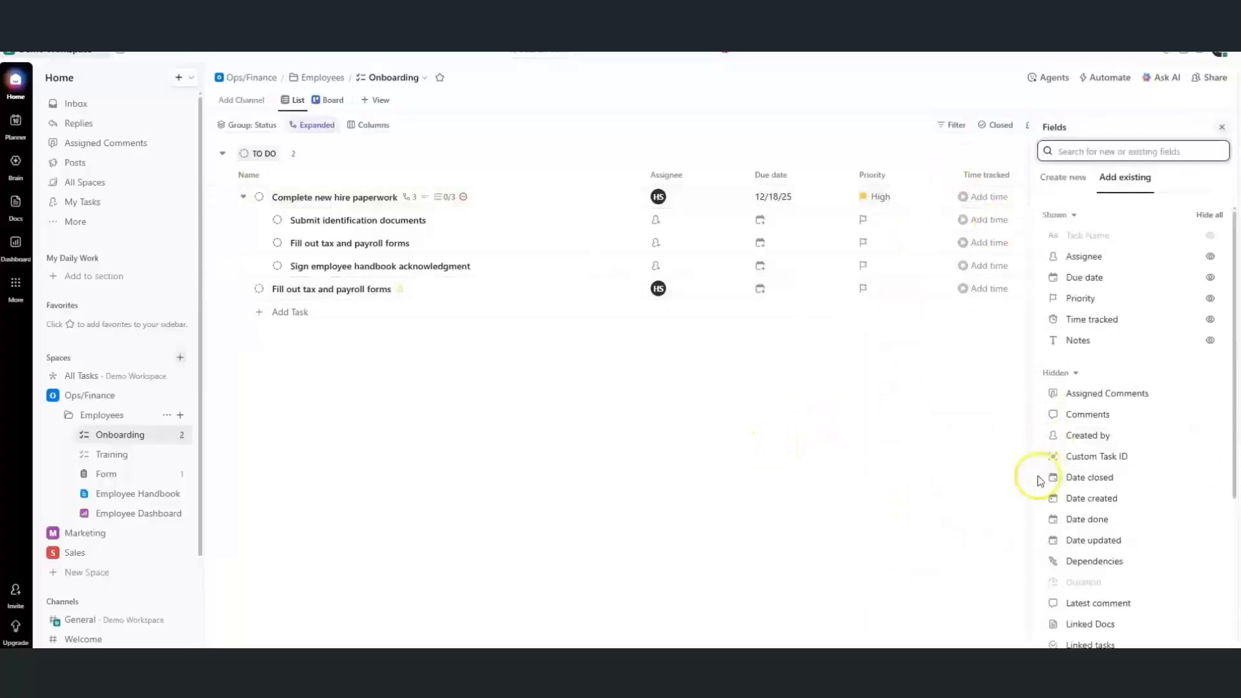
# Close the Fields panel, scroll through the Filter field list, then dismiss the Filters panel
pyautogui.click(967, 534)
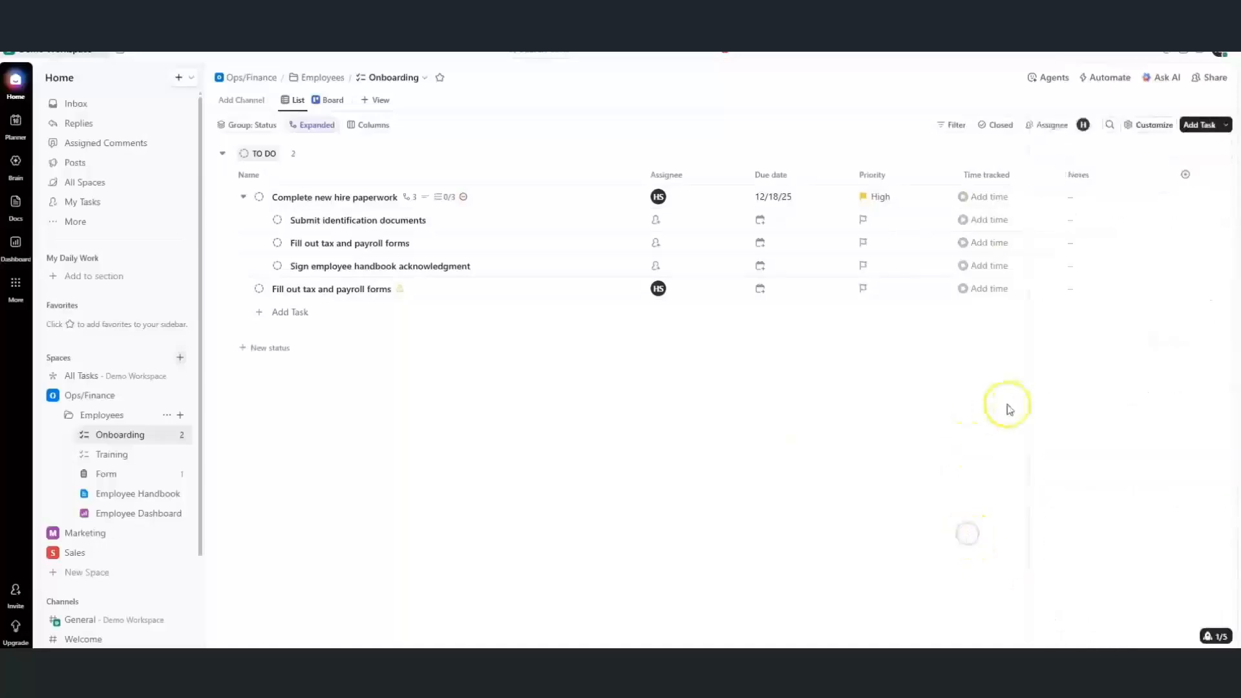
pyautogui.click(952, 125)
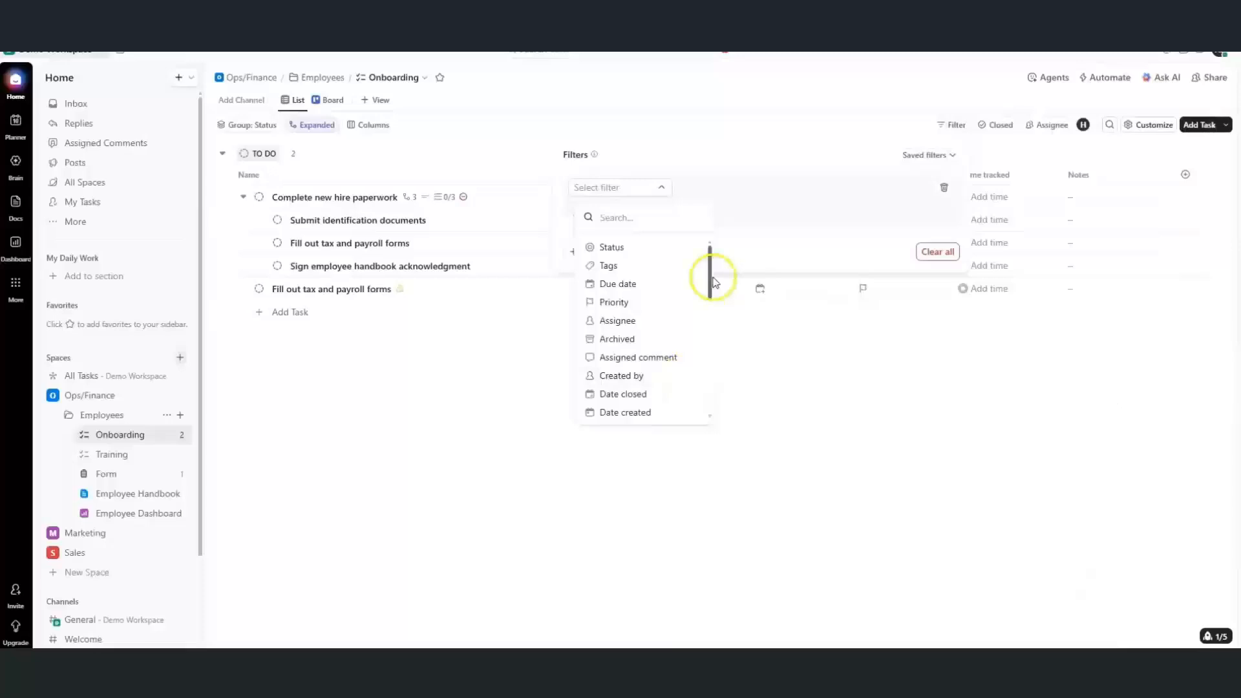
pyautogui.moveTo(708, 274); pyautogui.dragTo(706, 394)
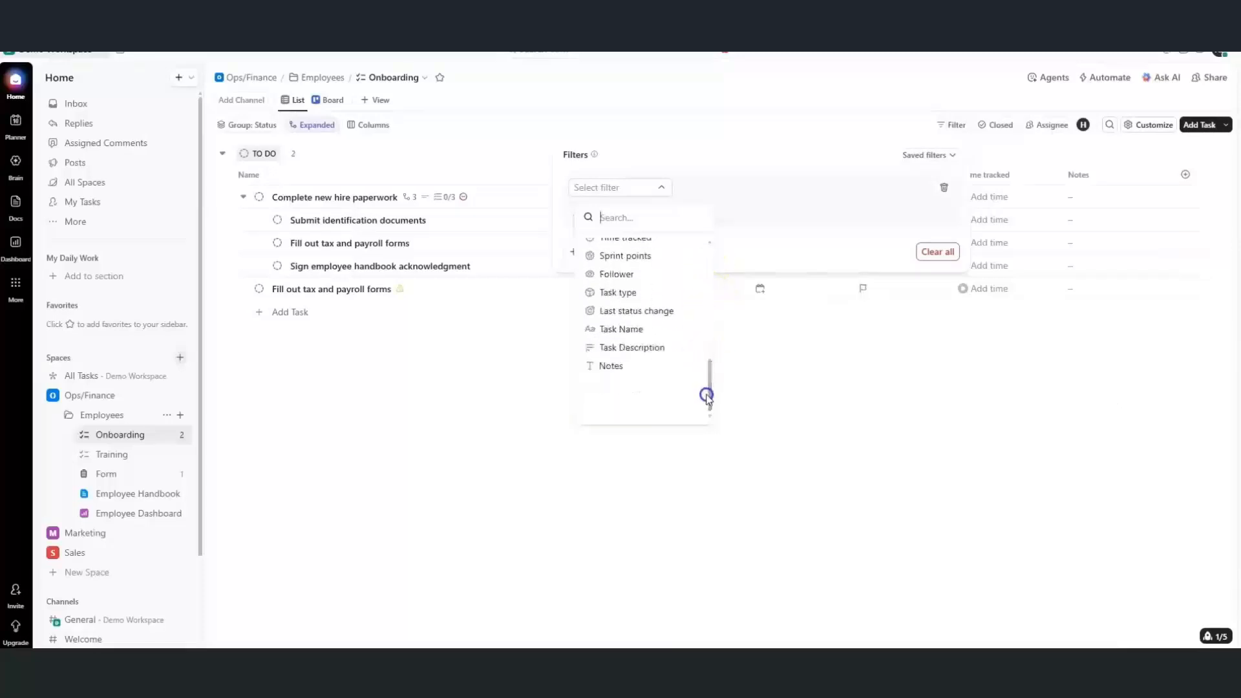
pyautogui.click(813, 381)
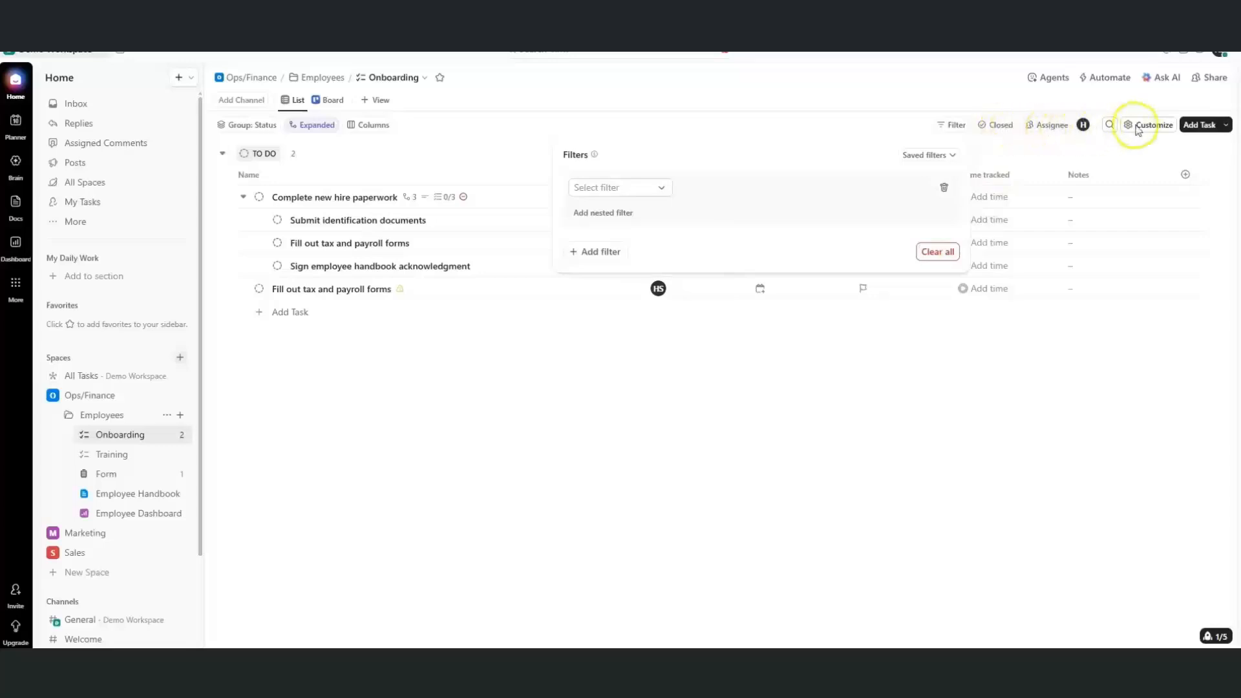
pyautogui.click(1011, 384)
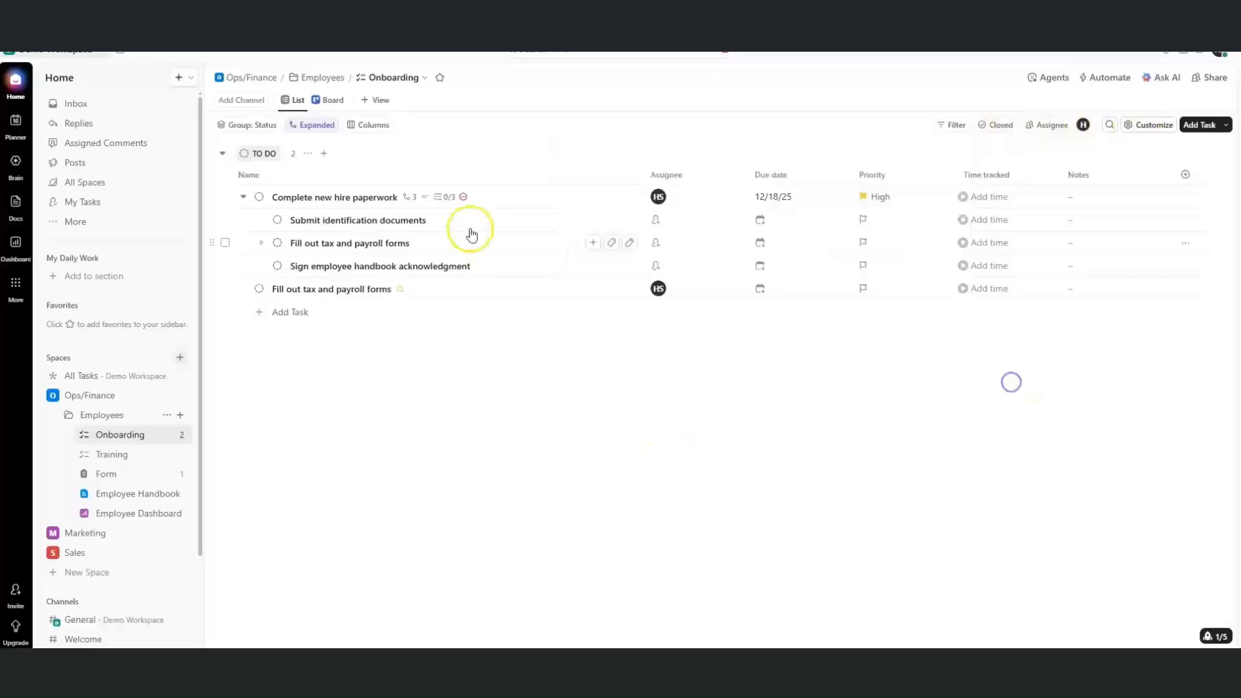
# Show Onboarding as a Board, move Complete new hire paperwork to In Progress, expand subtasks
pyautogui.click(322, 102)
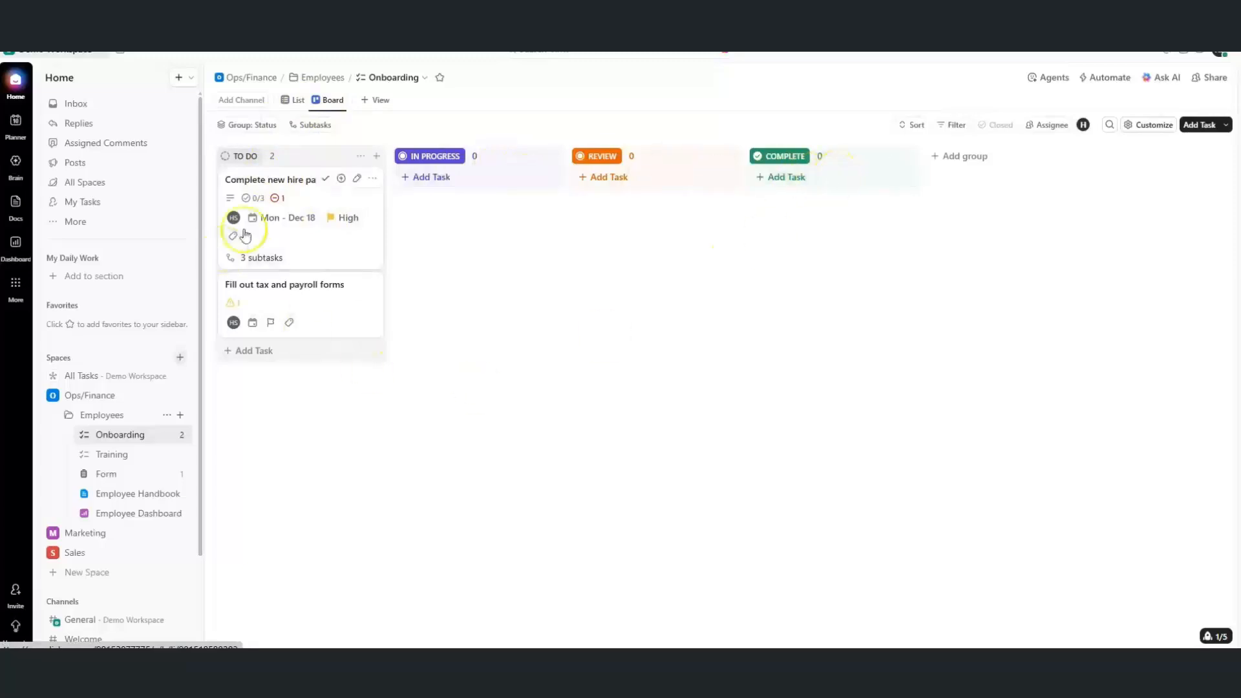
pyautogui.moveTo(277, 242); pyautogui.dragTo(457, 228)
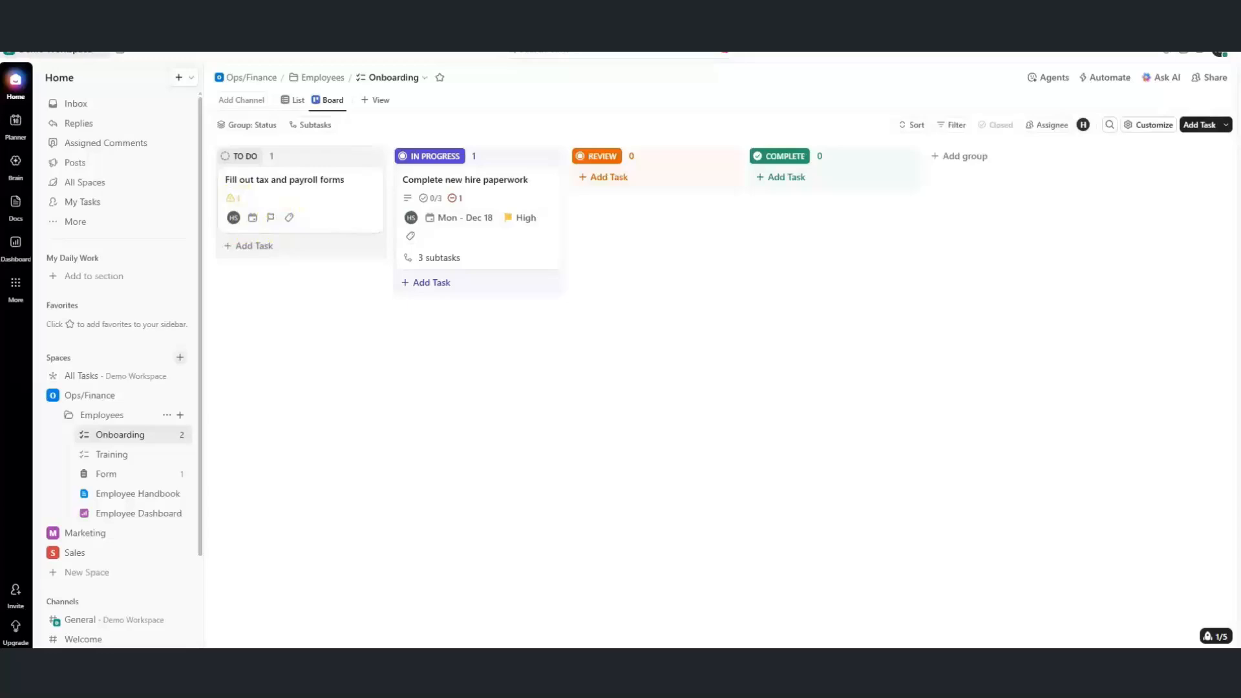
pyautogui.click(321, 127)
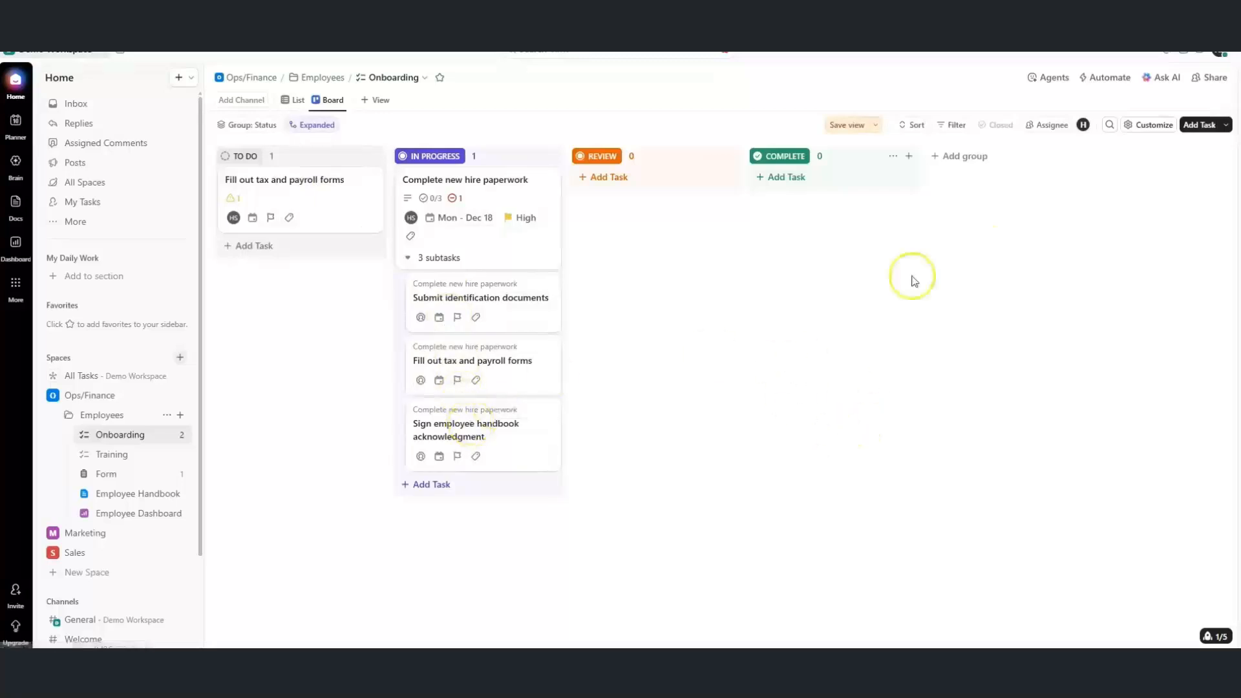
# Look over the board's Save view, Sort and Filter options without changing them
pyautogui.click(875, 127)
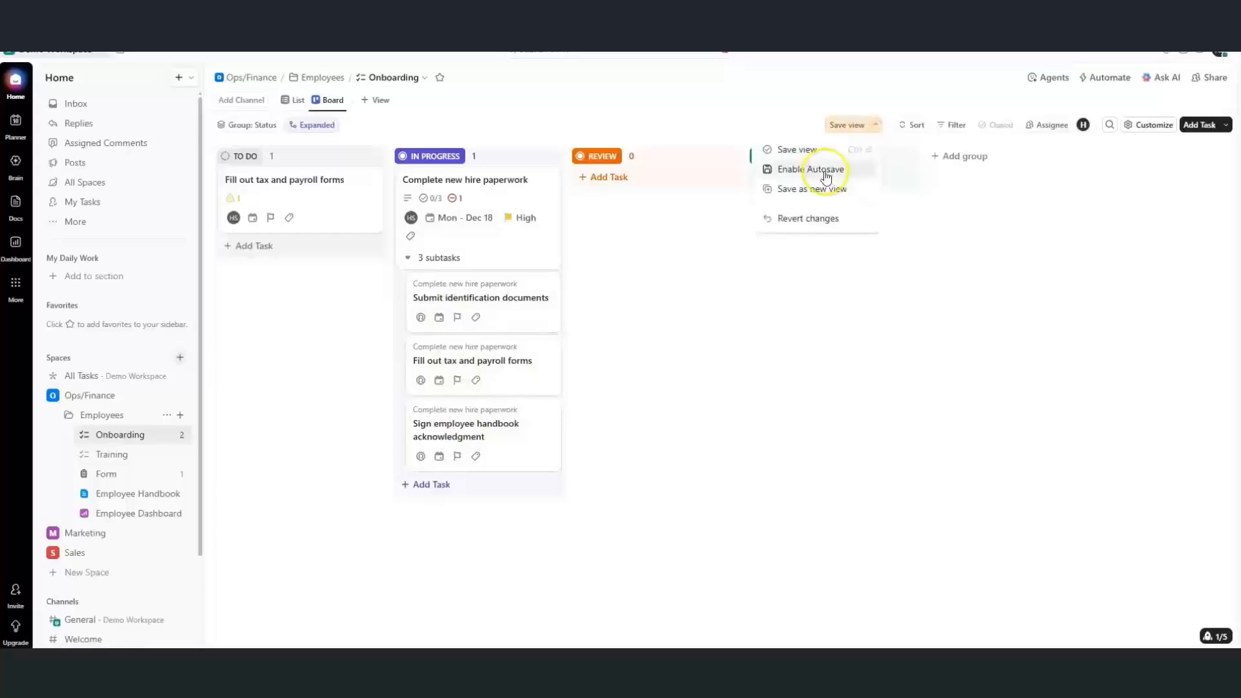
pyautogui.click(912, 125)
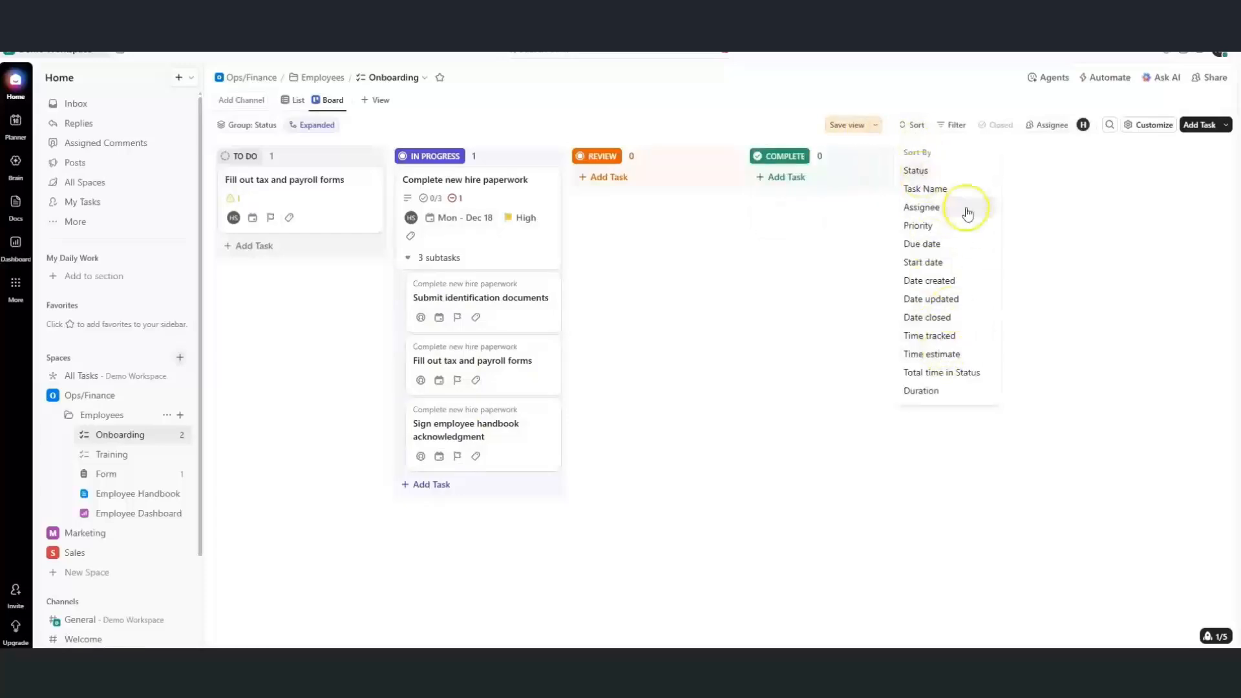
pyautogui.click(959, 127)
pyautogui.click(959, 126)
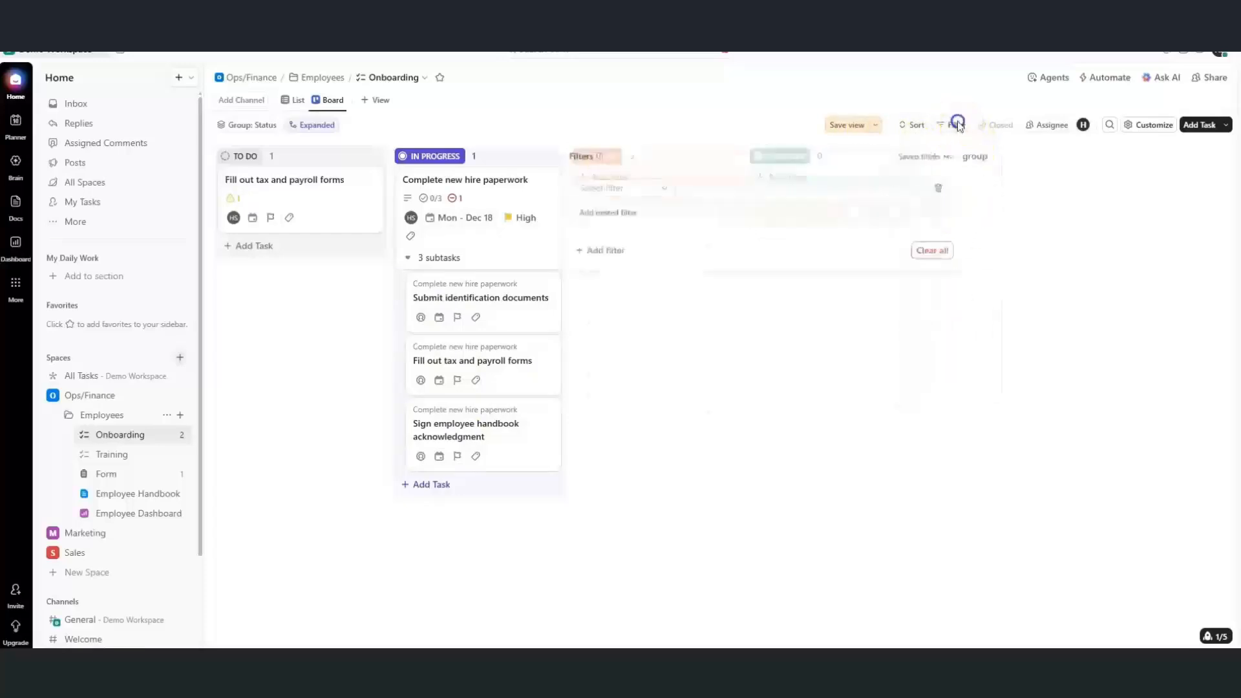
pyautogui.click(1022, 252)
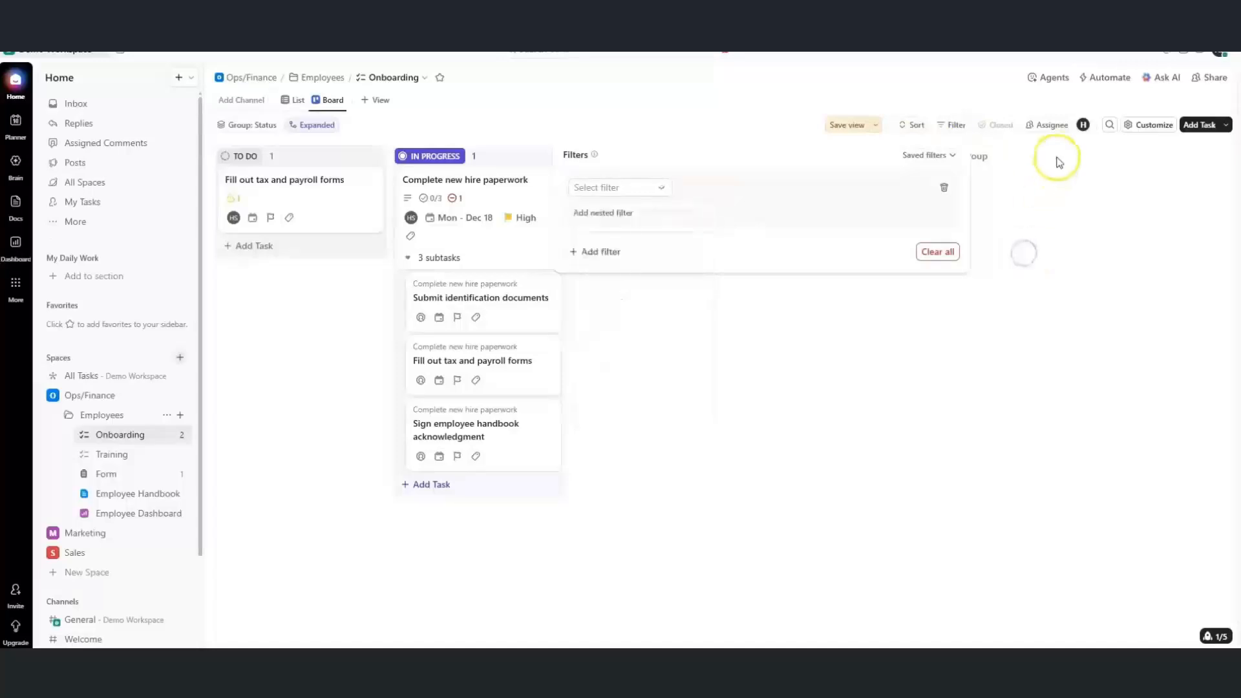
# Unhide the Date updated field under Customize > Fields so board cards show it
pyautogui.click(1151, 128)
pyautogui.click(1151, 128)
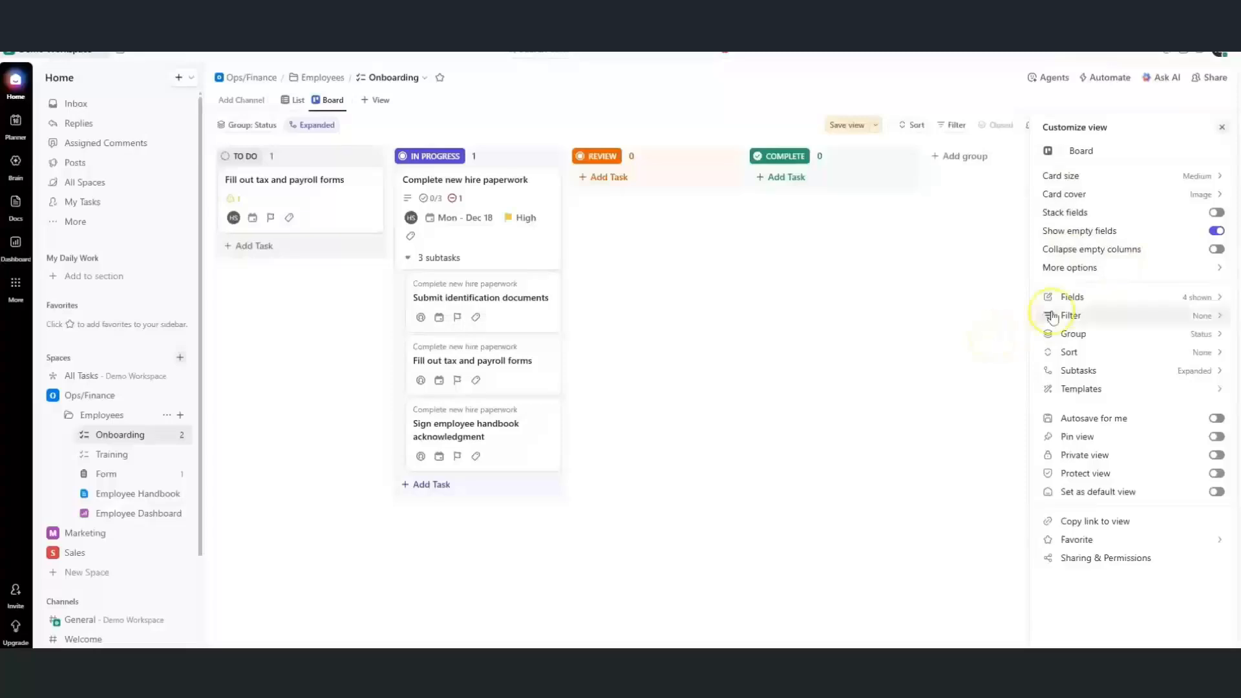
pyautogui.click(1074, 298)
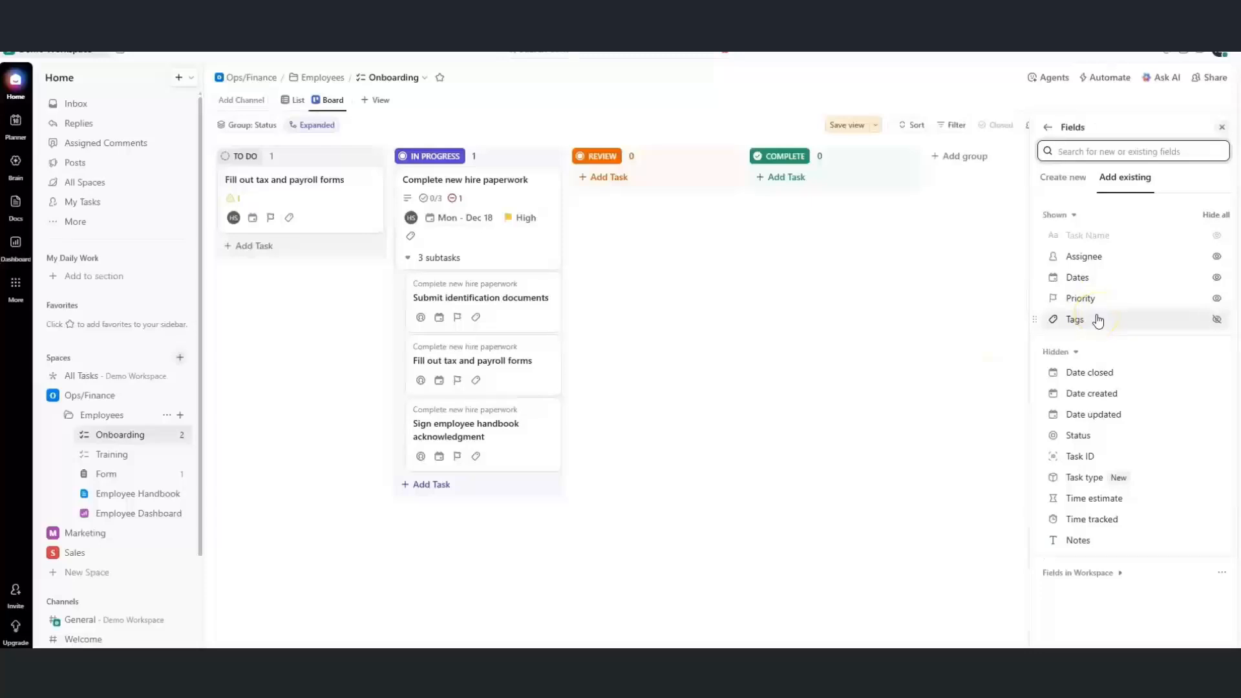
pyautogui.click(1100, 413)
pyautogui.click(930, 398)
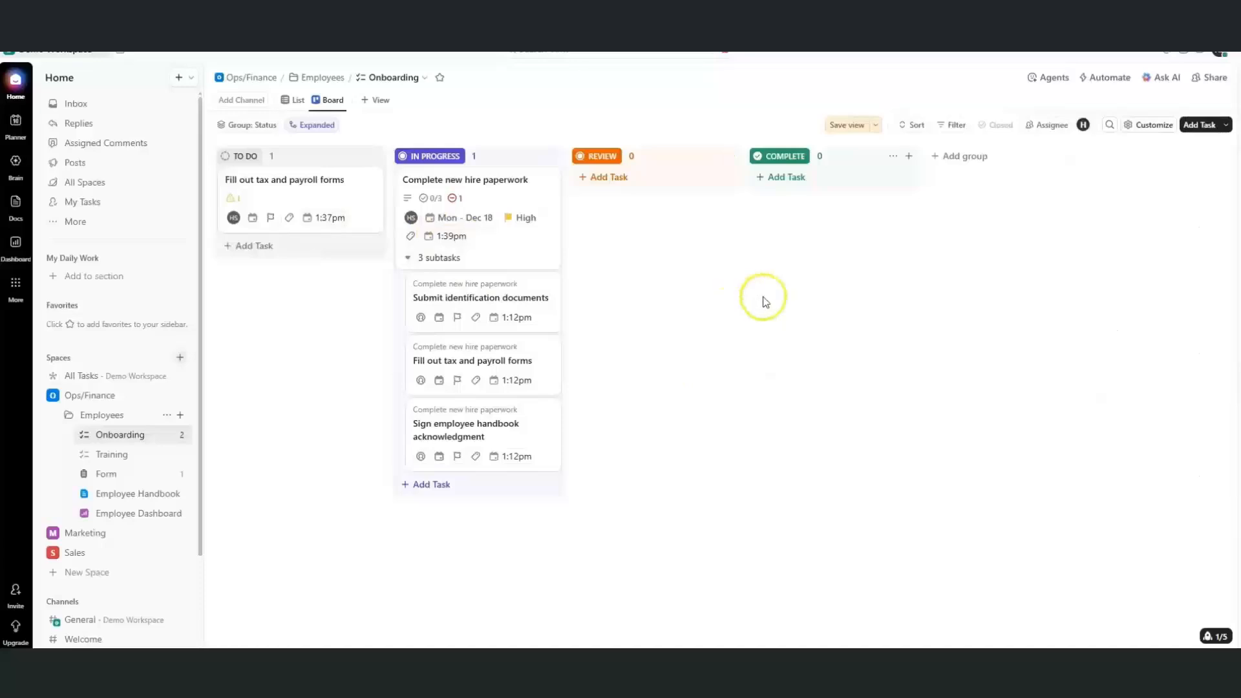
# Add a Calendar view to the Onboarding list and check its time period choices
pyautogui.click(384, 97)
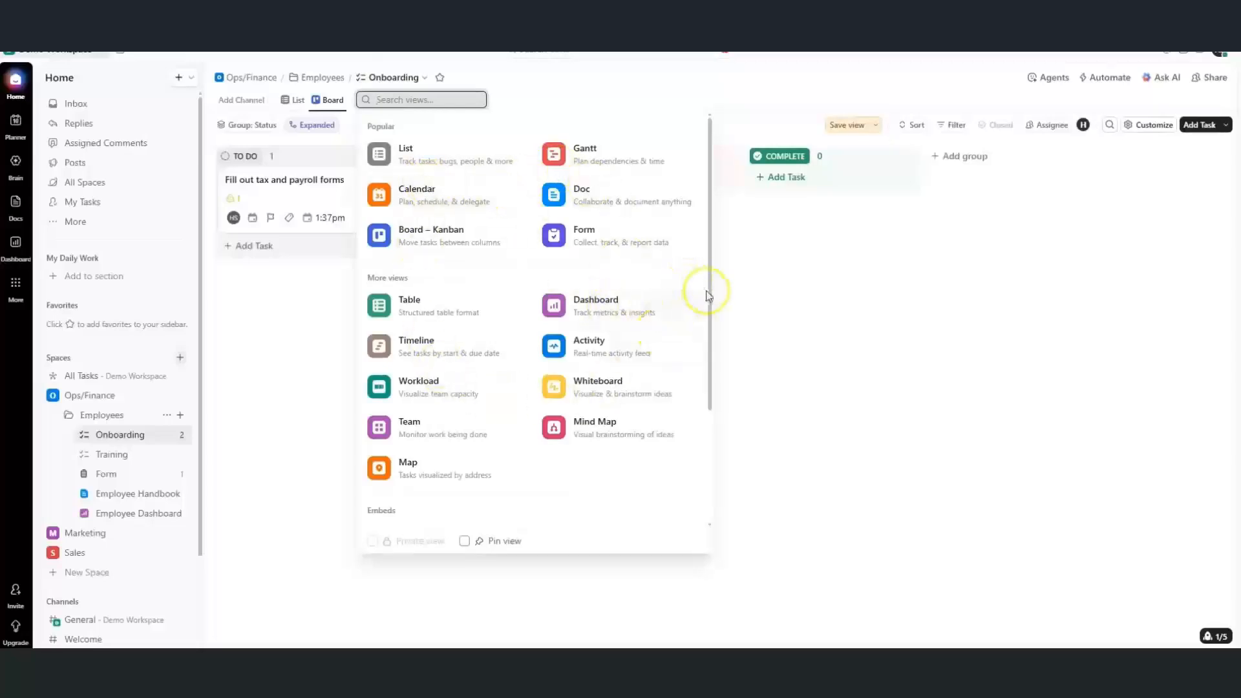
pyautogui.moveTo(711, 296); pyautogui.dragTo(704, 266)
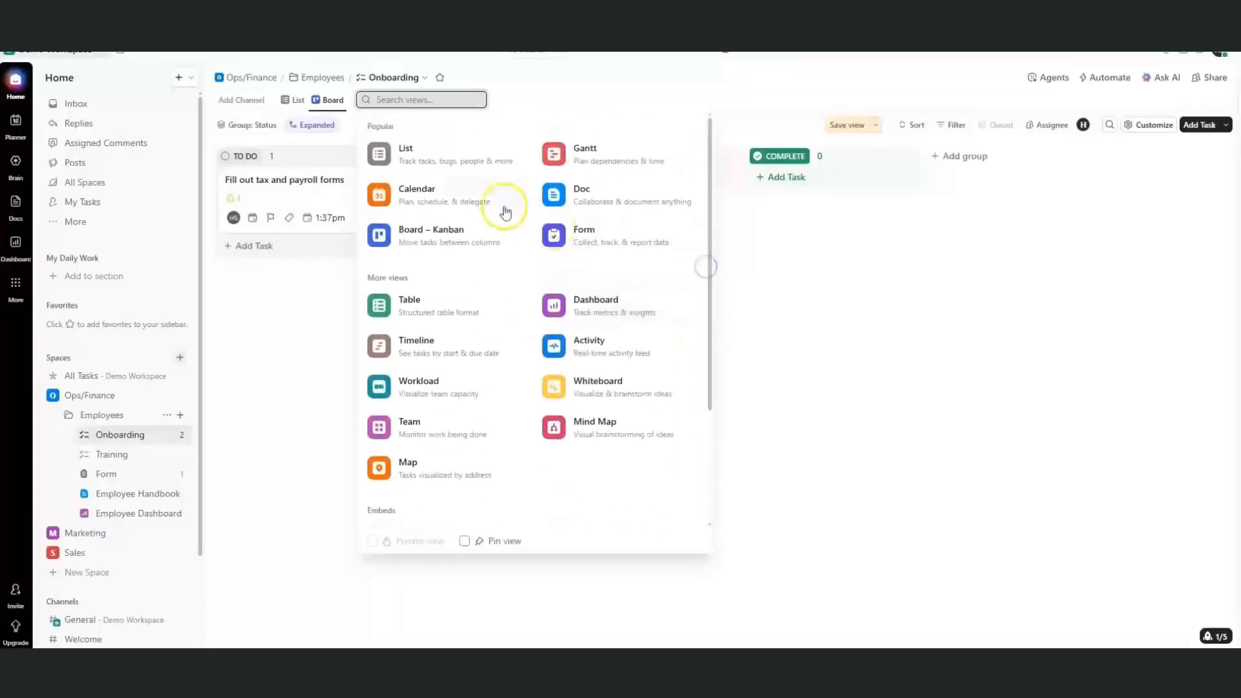
pyautogui.click(455, 202)
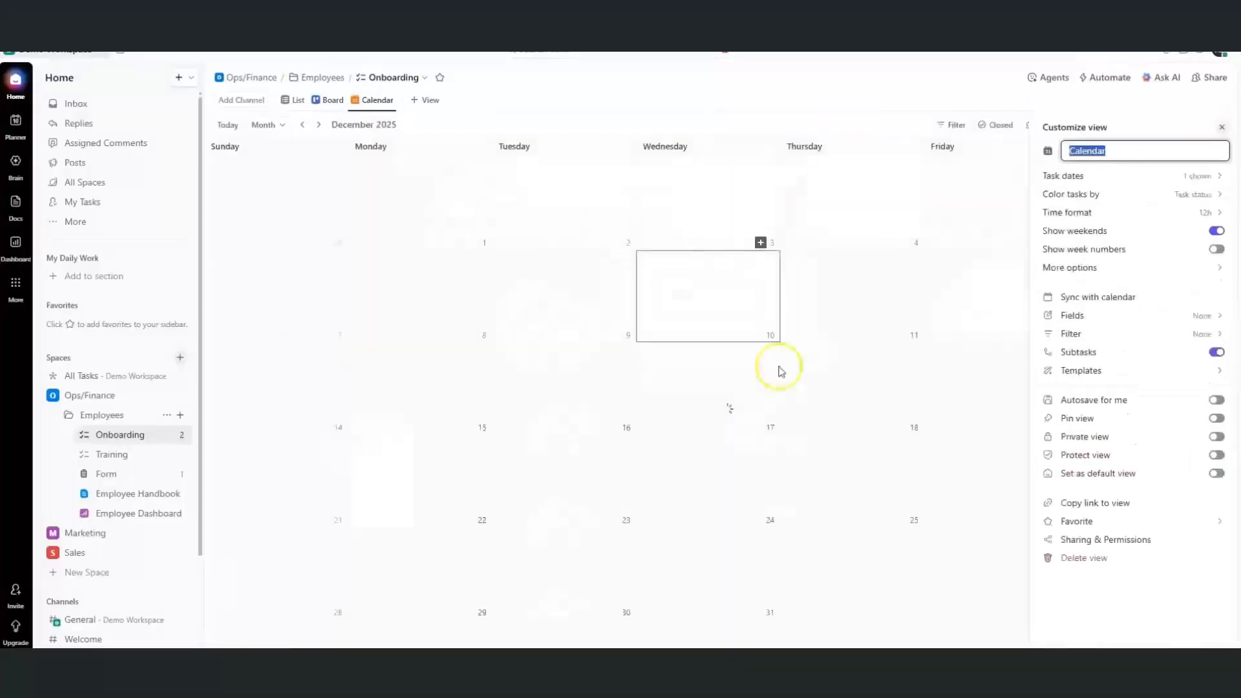
pyautogui.click(1220, 128)
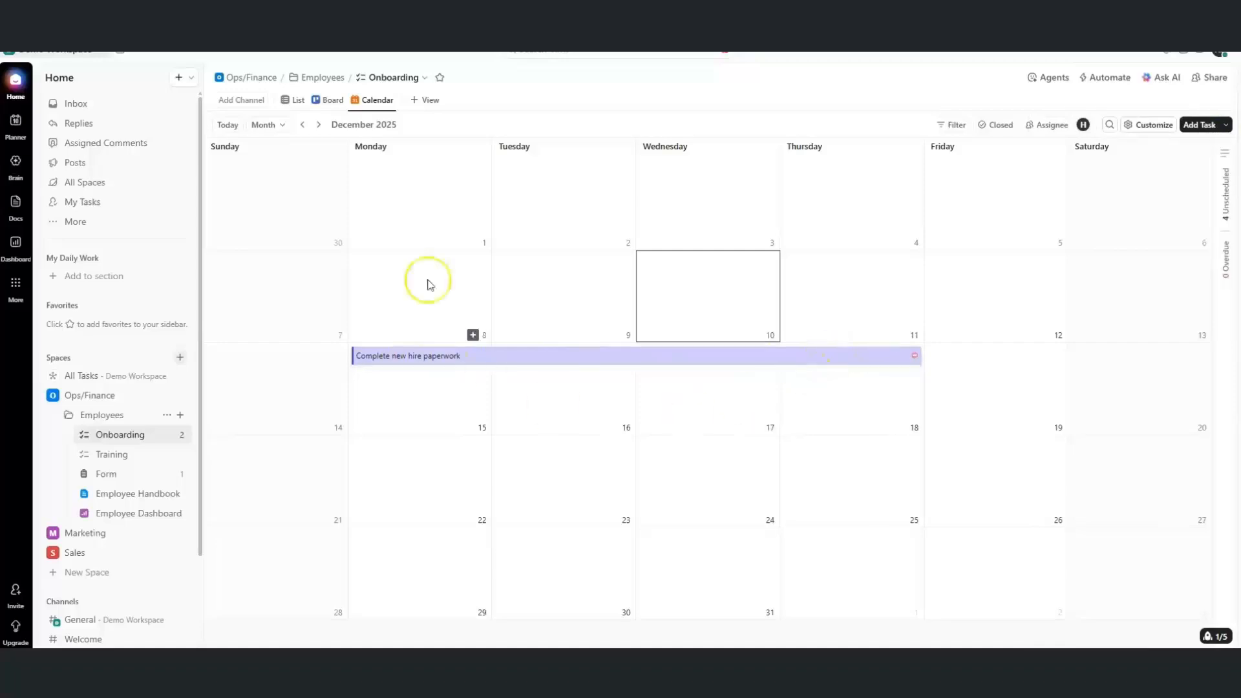
pyautogui.click(265, 125)
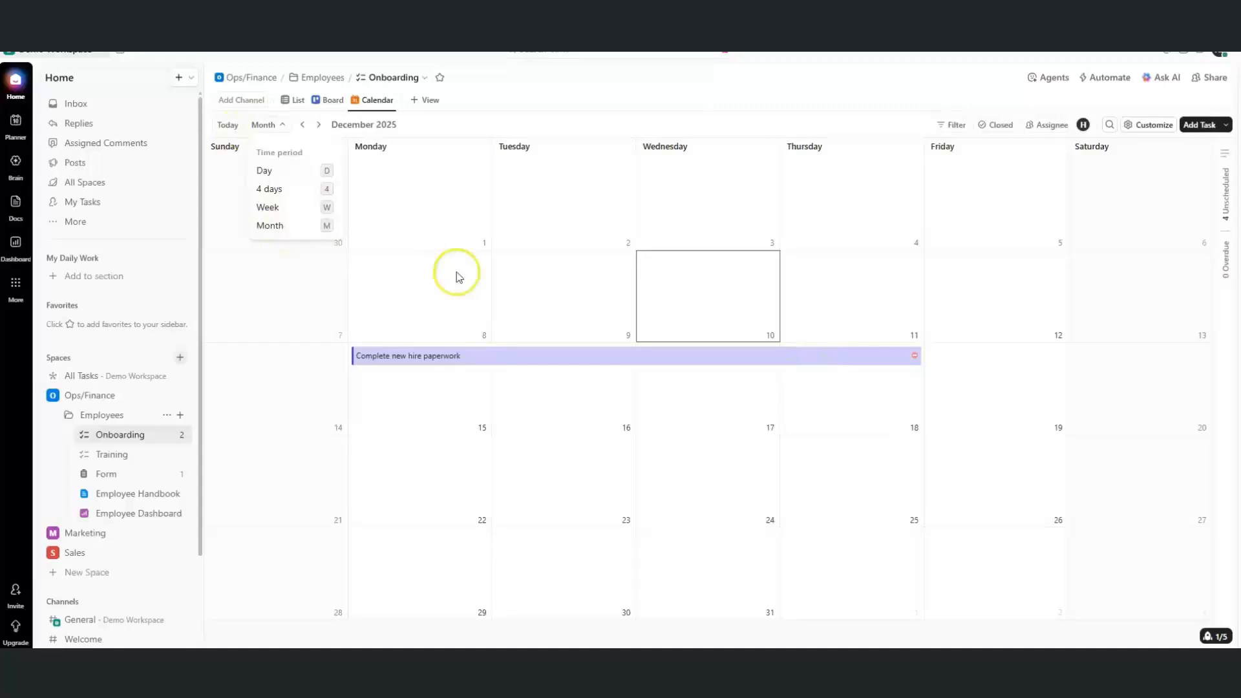
pyautogui.click(468, 354)
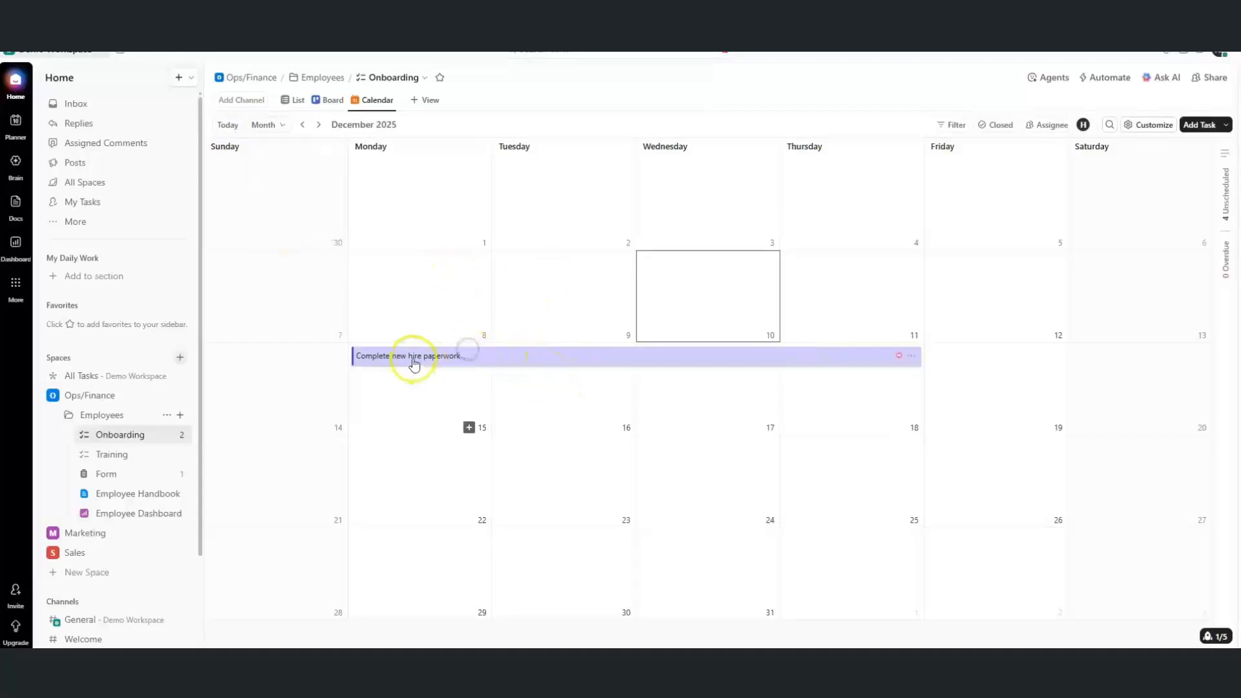
# Move Complete new hire paperwork into the Dec 15–18 span and glance at the calendar filters
pyautogui.moveTo(414, 364); pyautogui.dragTo(416, 464)
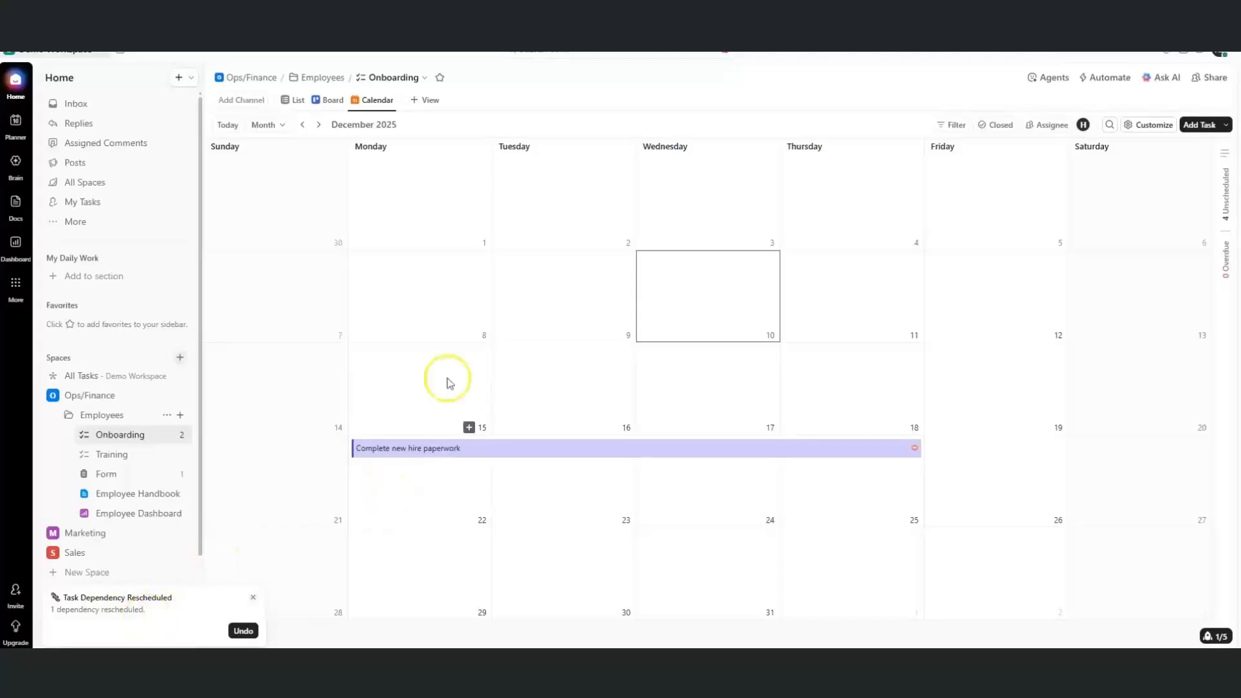
pyautogui.click(955, 129)
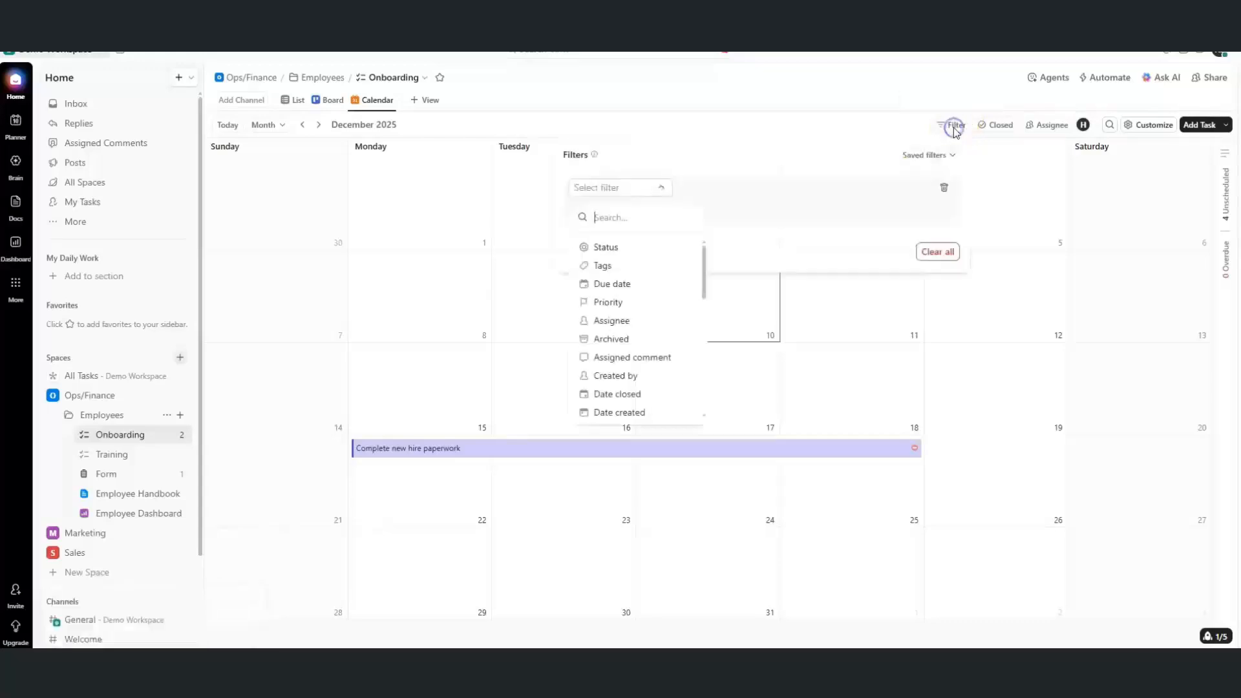
pyautogui.click(776, 129)
pyautogui.click(1221, 159)
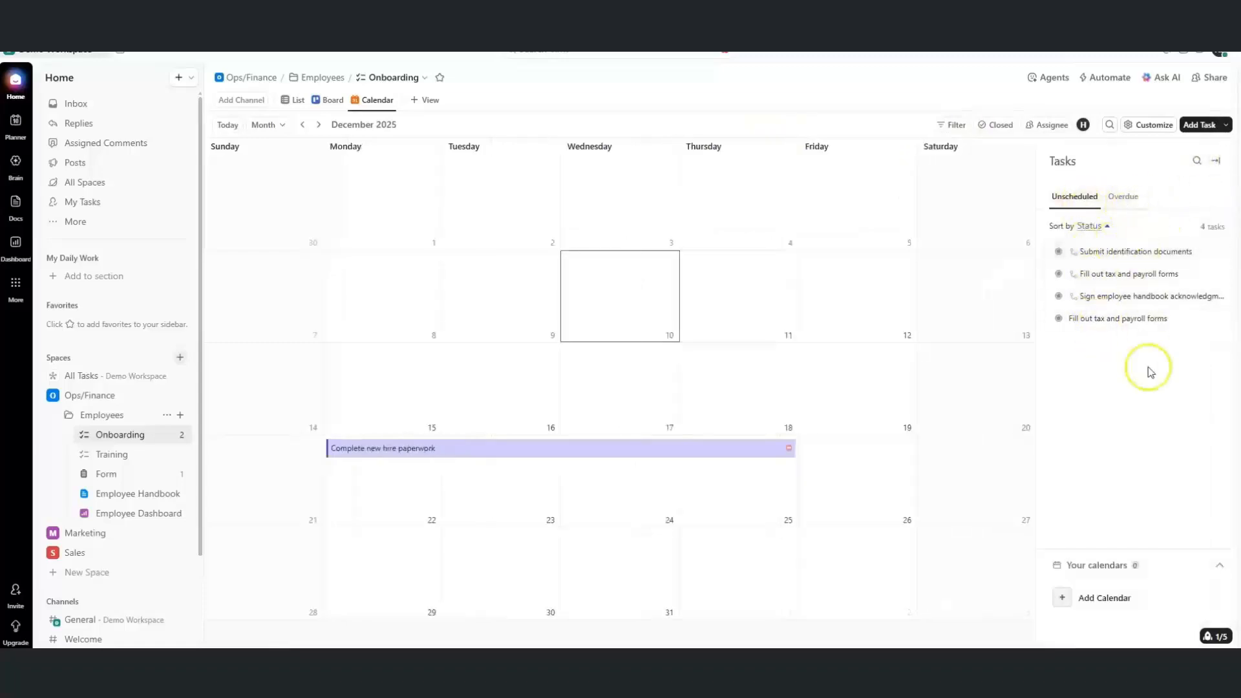
# Look at connecting Google Calendar as an outside calendar, then close the list
pyautogui.click(1105, 601)
pyautogui.click(1109, 554)
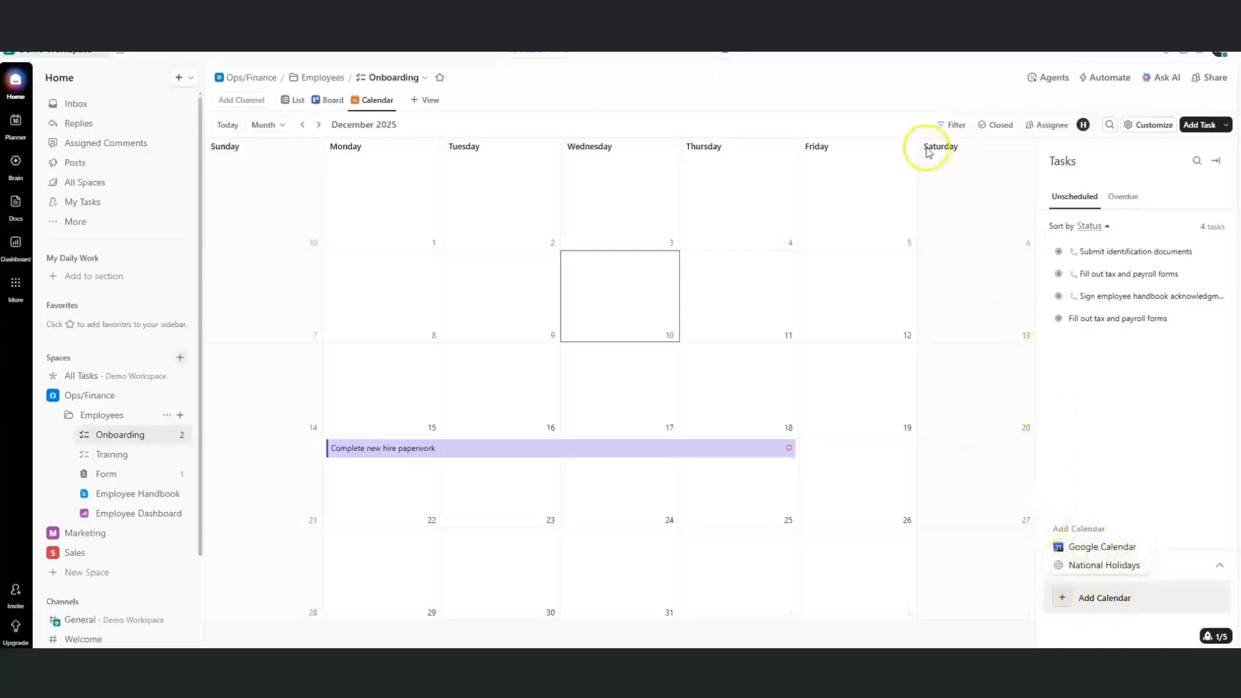
pyautogui.click(912, 80)
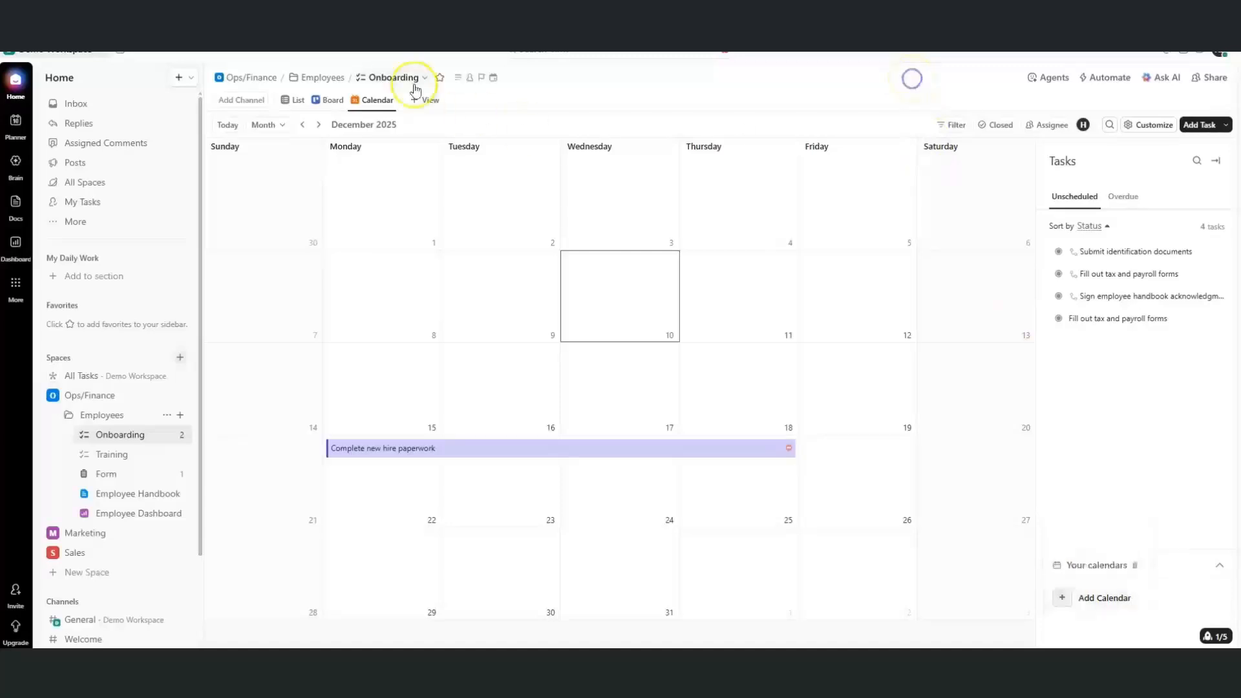
# Add a Gantt view and schedule Fill out tax and payroll forms on Dec 29
pyautogui.click(416, 99)
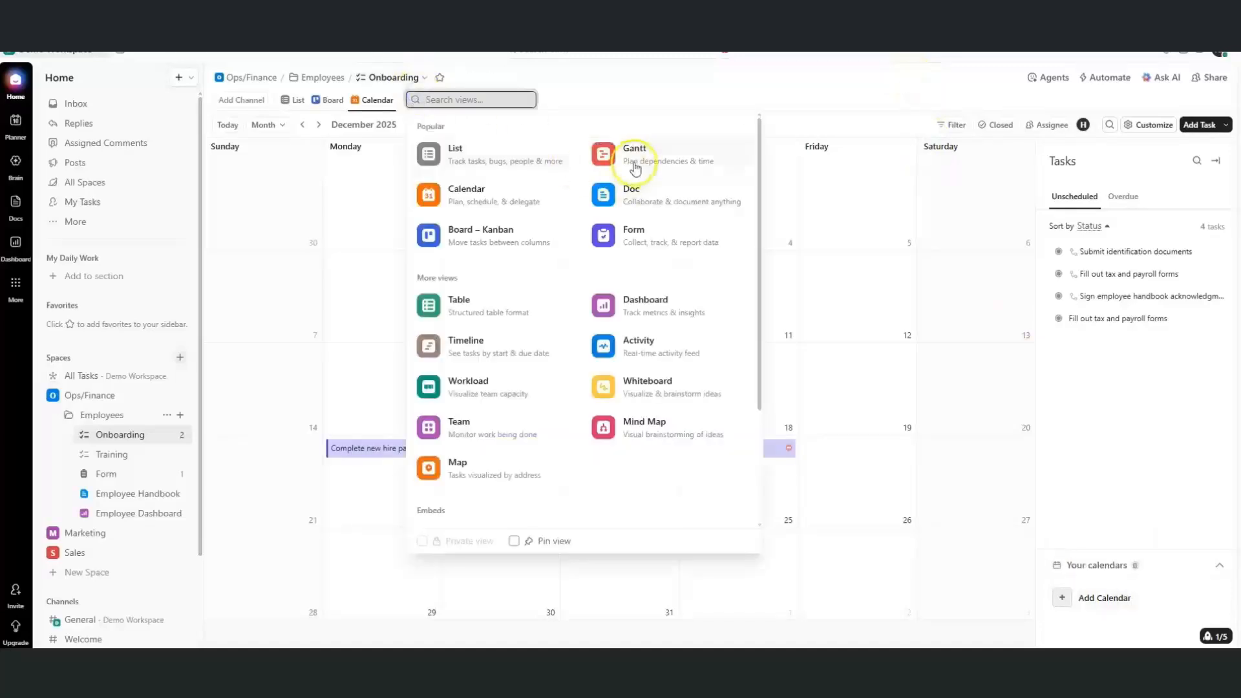
pyautogui.click(634, 163)
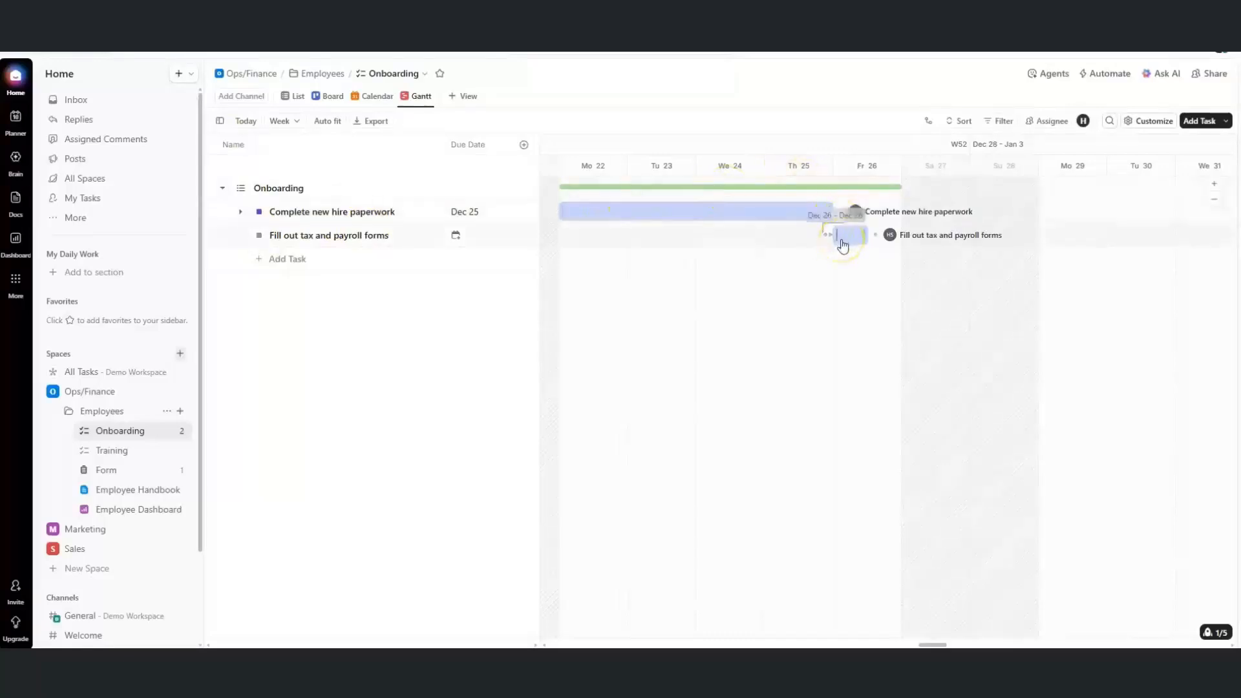
pyautogui.click(842, 244)
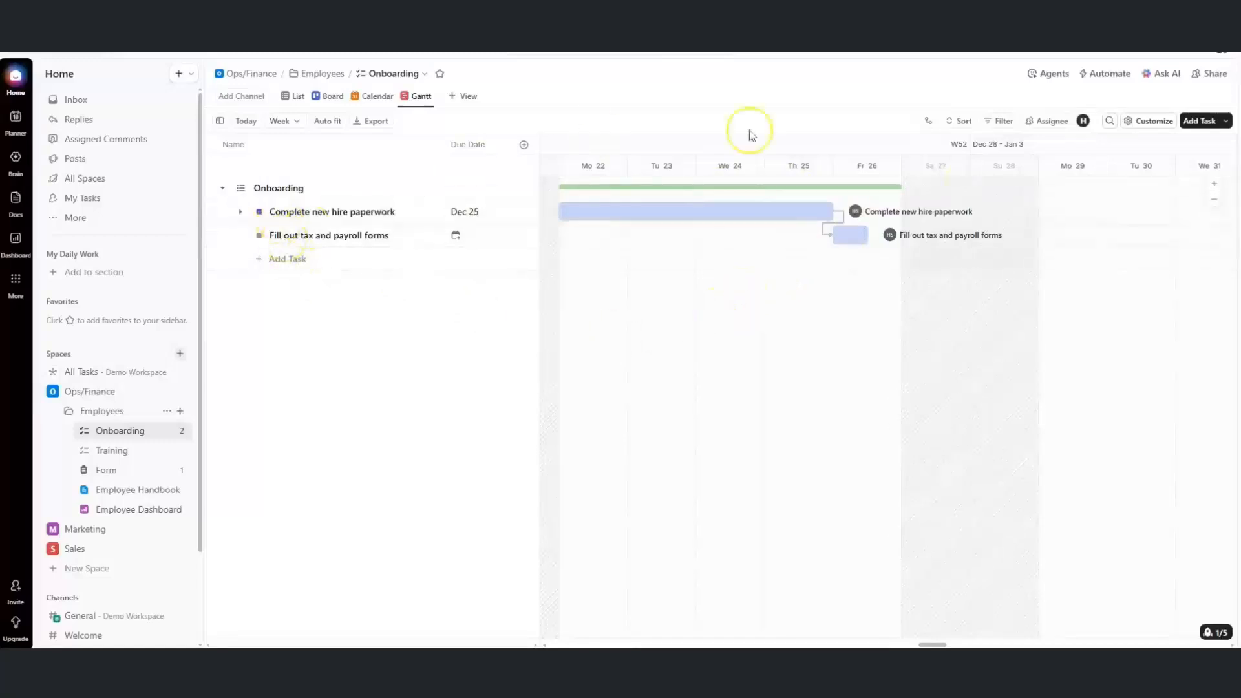
pyautogui.click(1148, 120)
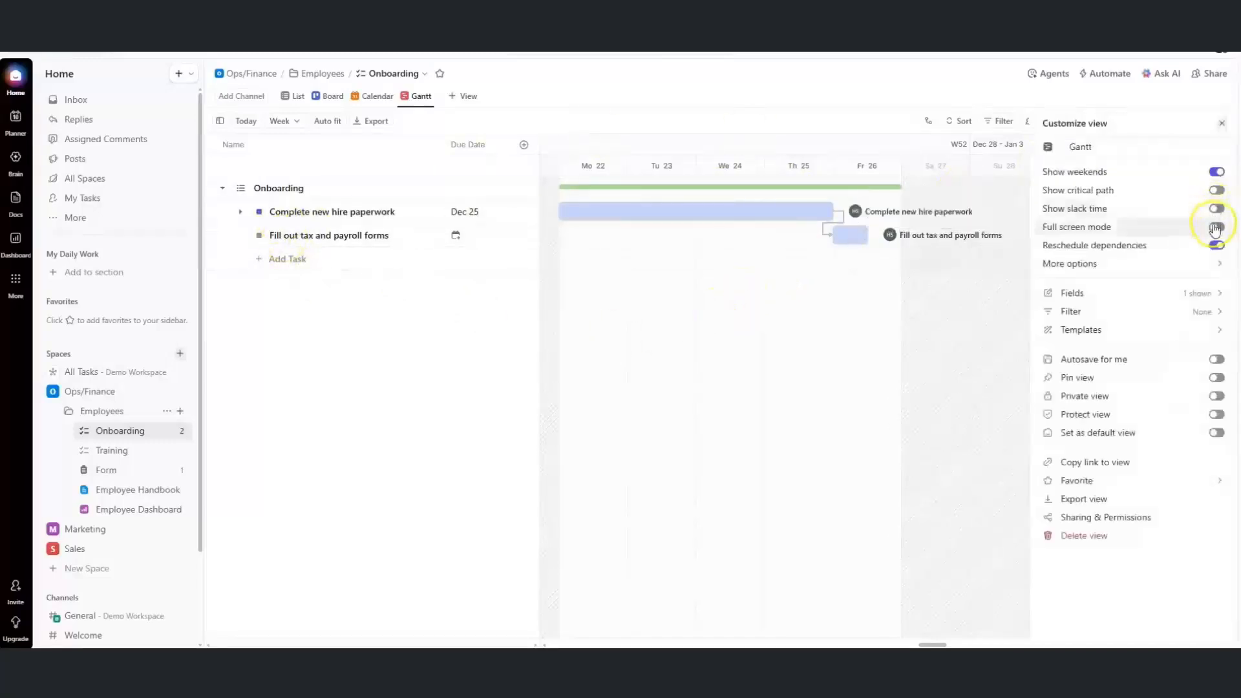
pyautogui.click(1215, 263)
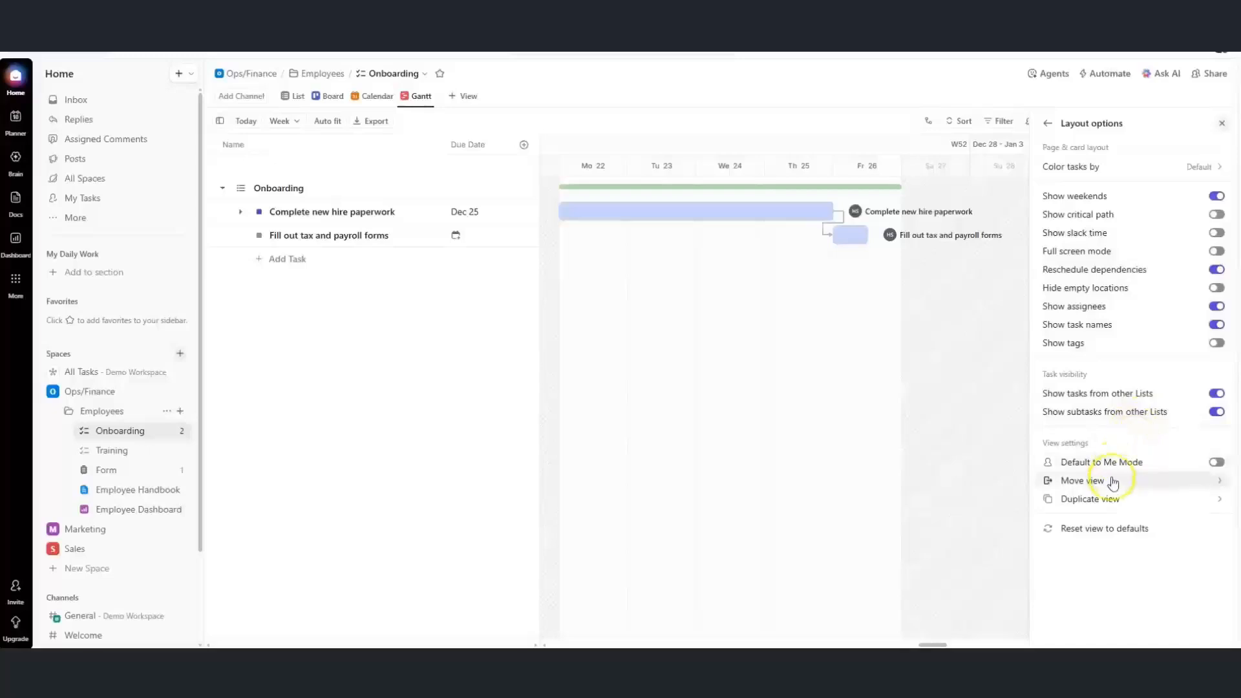
pyautogui.click(290, 122)
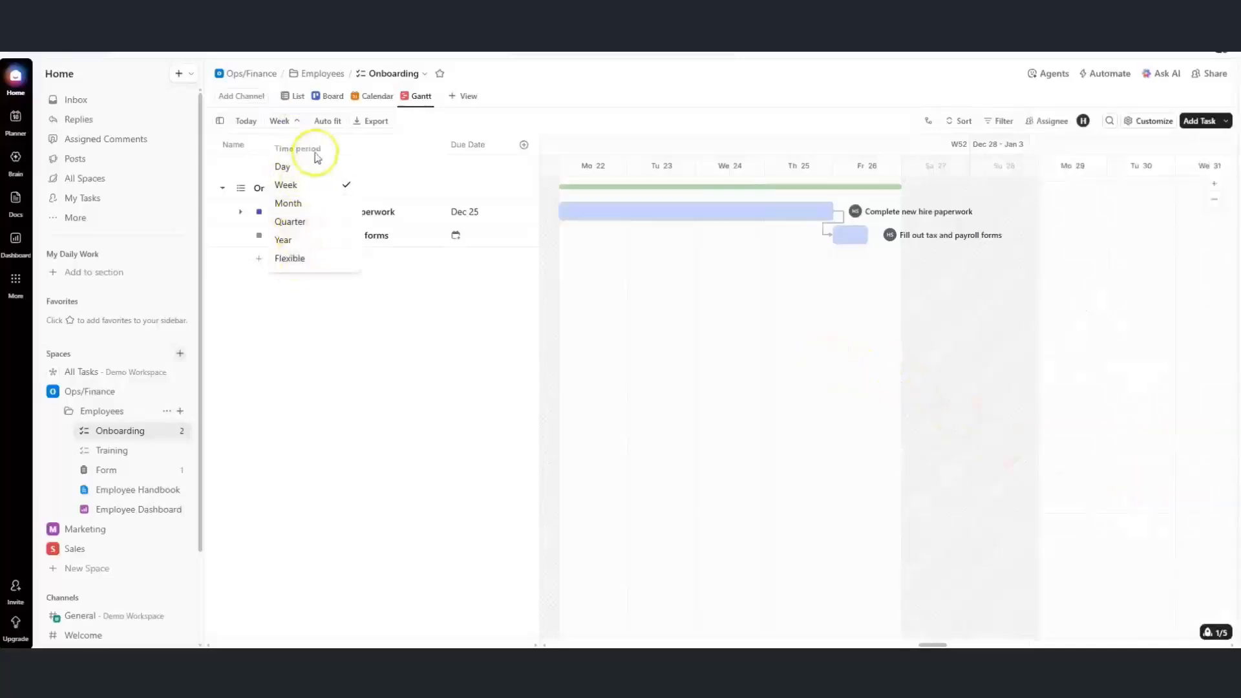
pyautogui.moveTo(850, 235); pyautogui.dragTo(1029, 265)
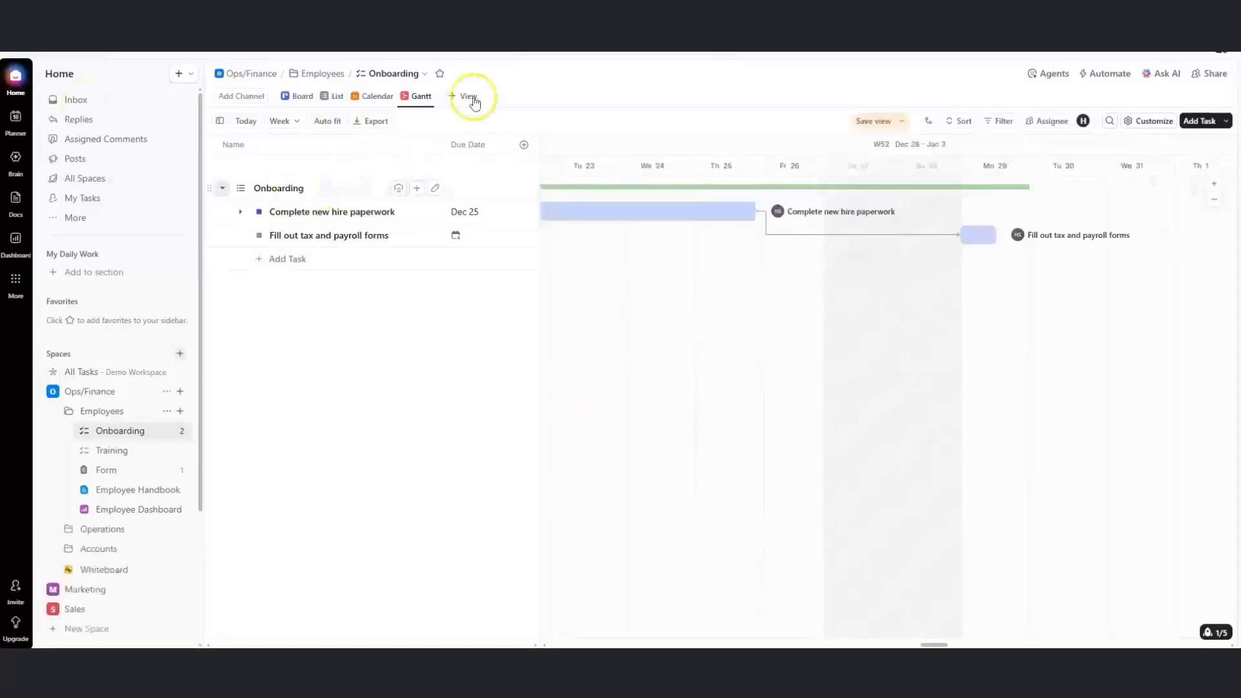
# Open Ops/Finance via Employees and add a Dashboard view from the Task Management template
pyautogui.click(468, 97)
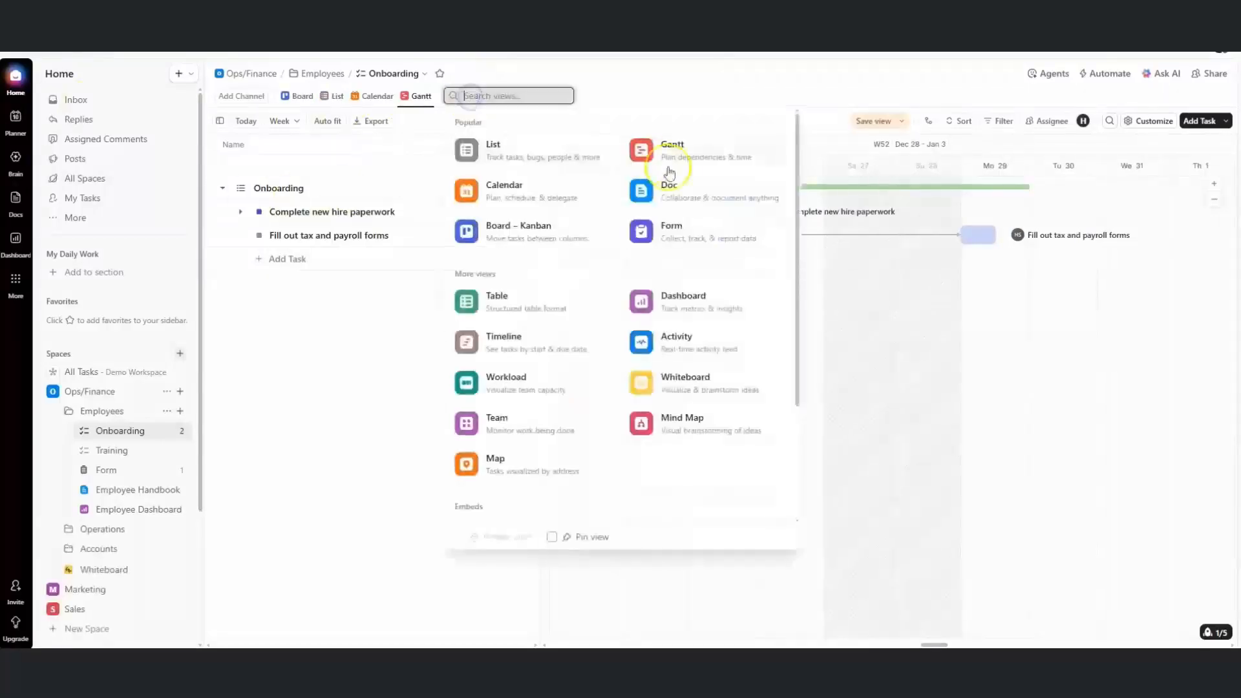
pyautogui.click(102, 413)
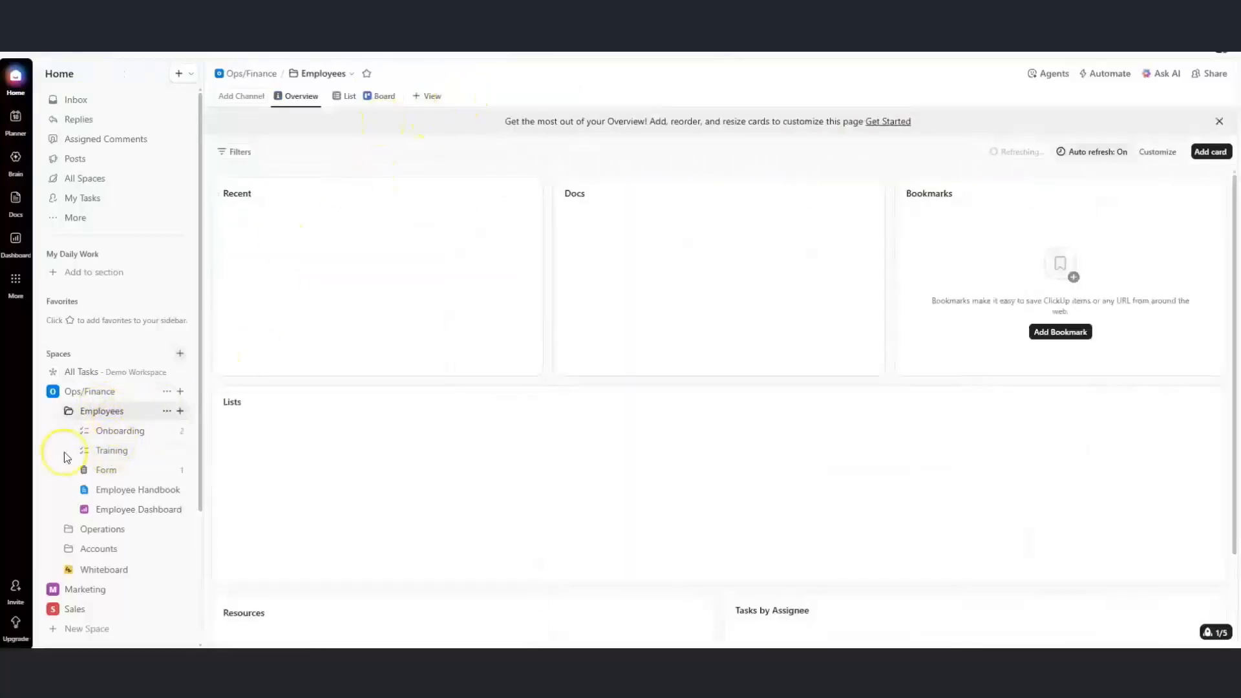
pyautogui.click(90, 394)
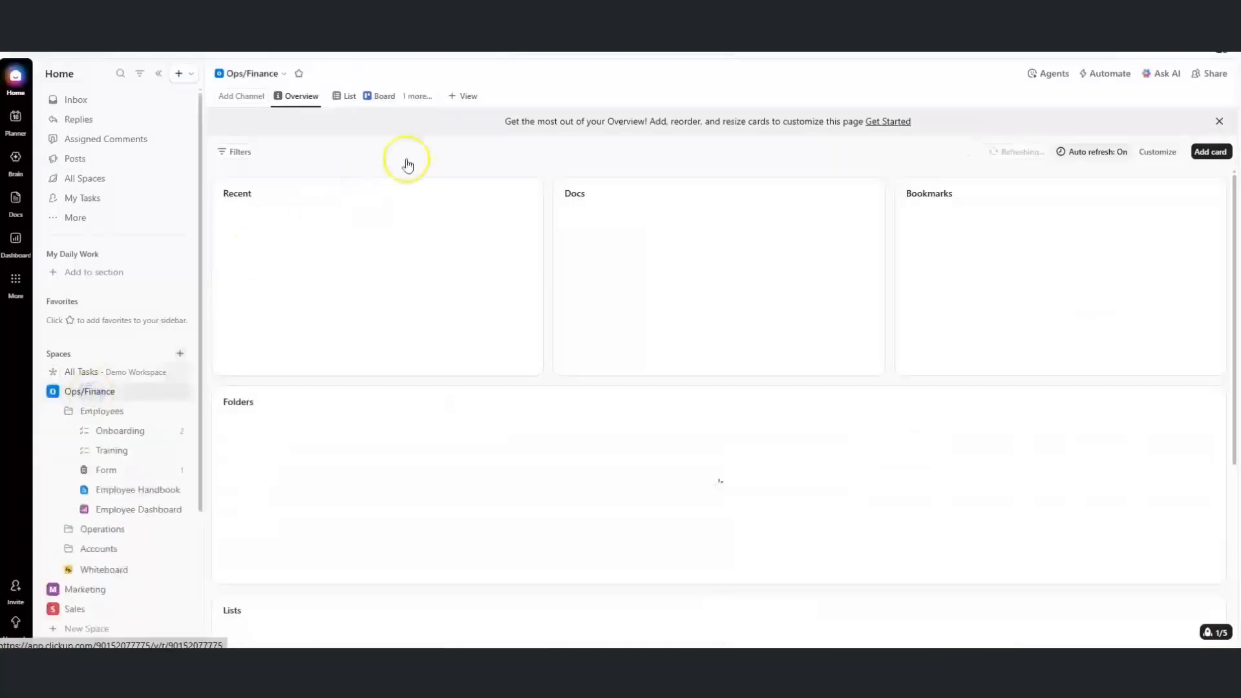
pyautogui.click(481, 102)
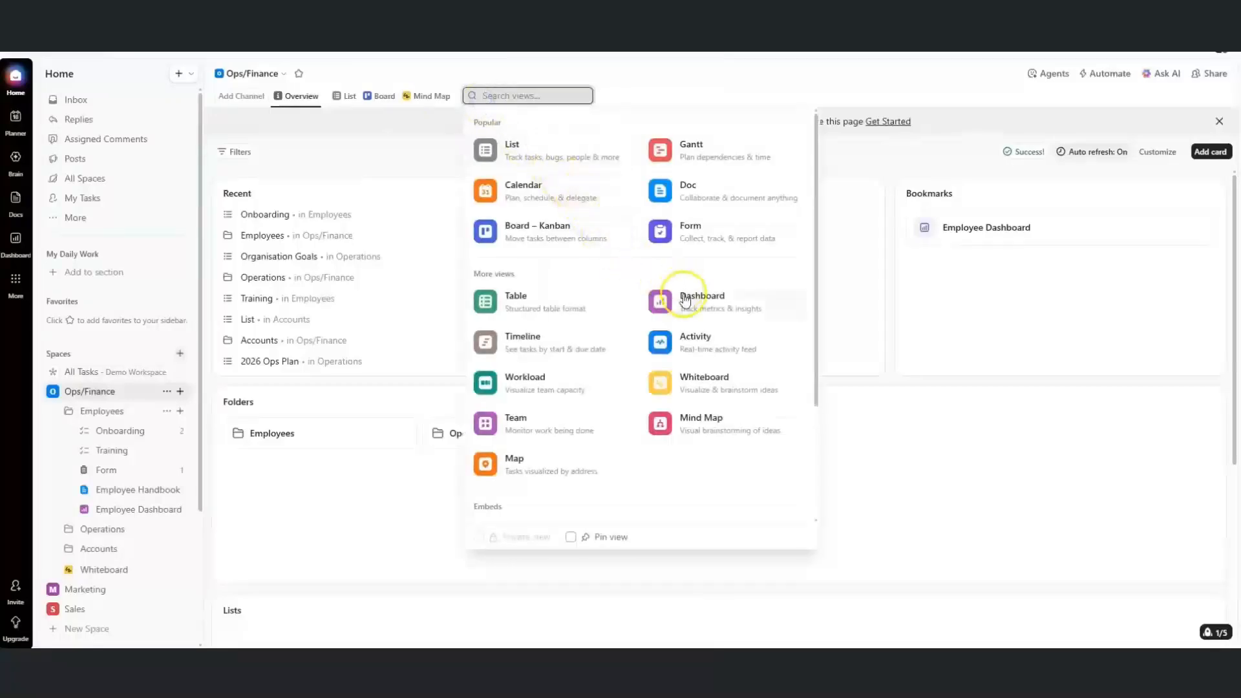
pyautogui.click(685, 299)
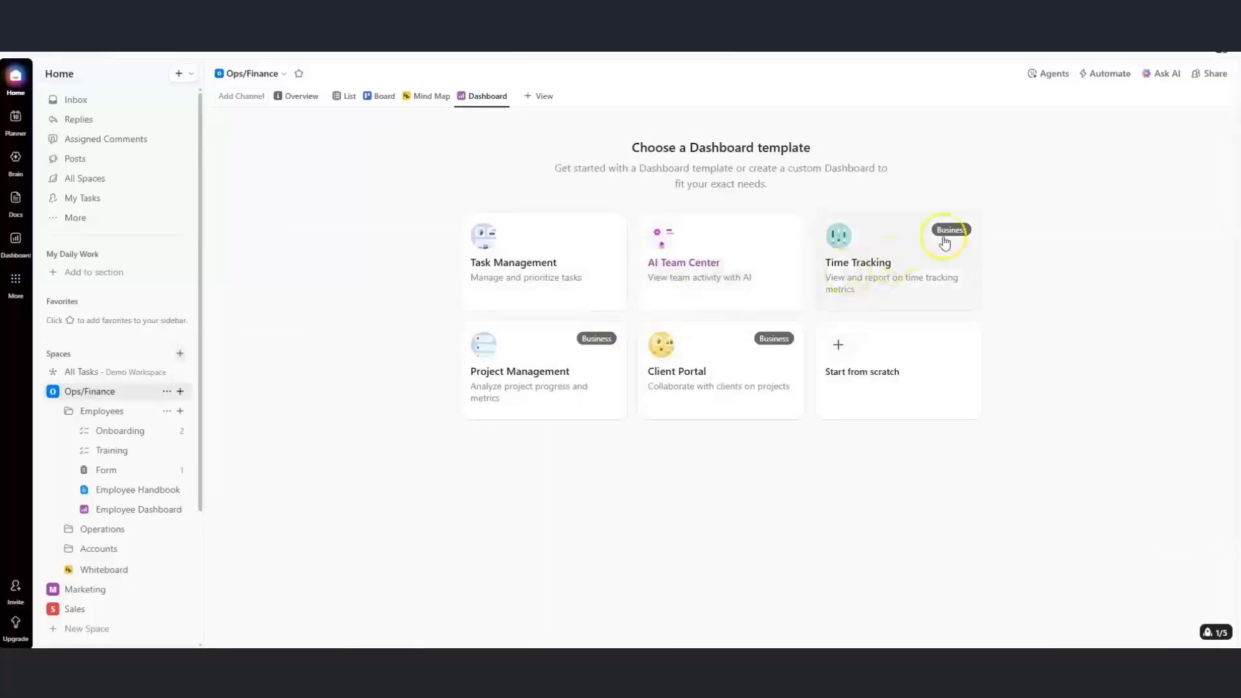
pyautogui.click(577, 296)
# Set the dashboard's data source to Ops/Finance, create it, and scroll through its cards
pyautogui.click(601, 359)
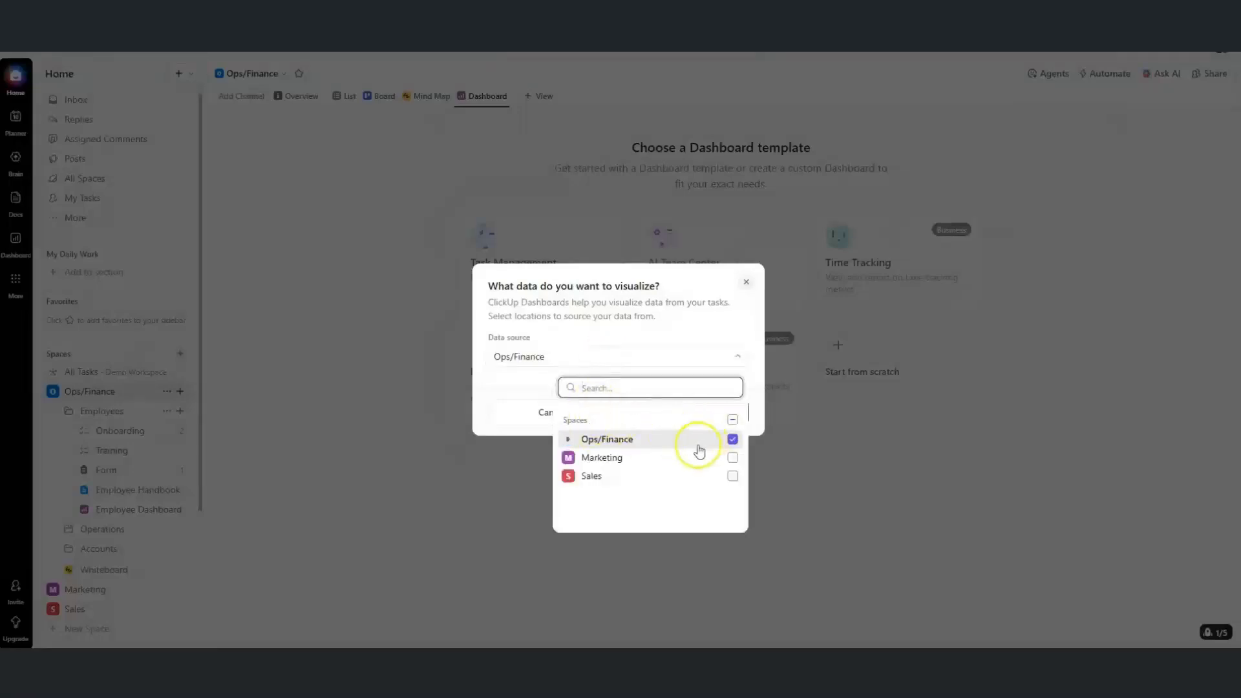
pyautogui.click(569, 440)
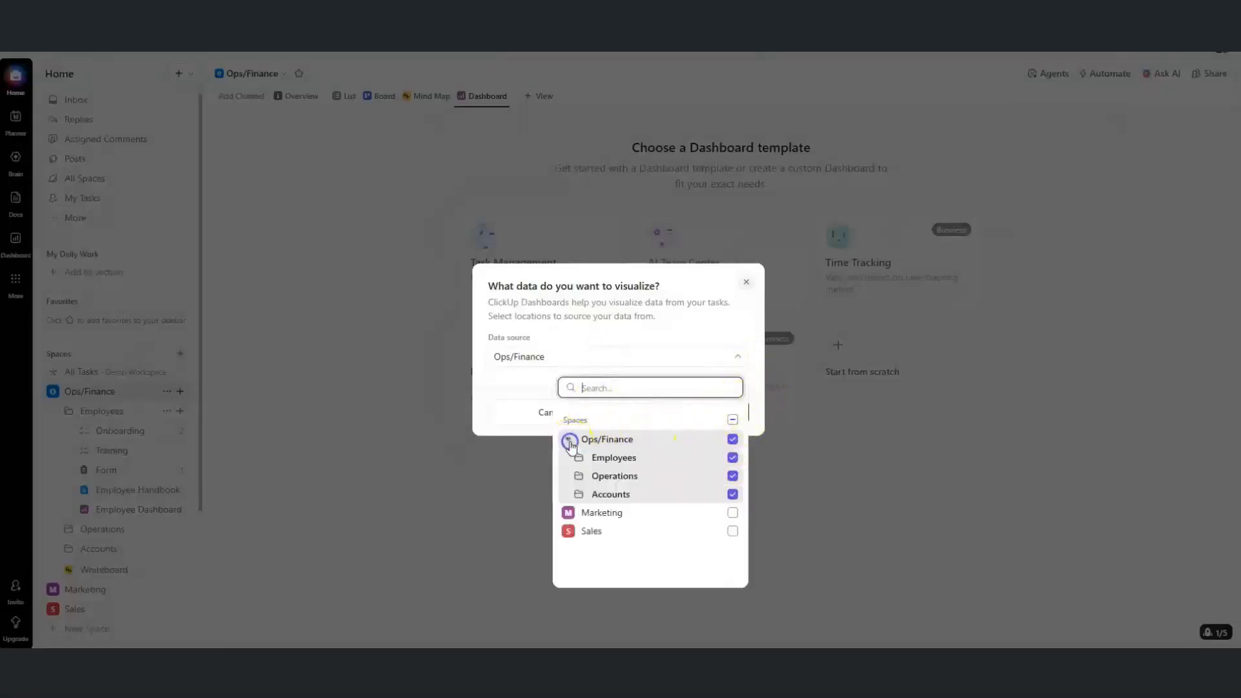
pyautogui.click(652, 355)
pyautogui.click(674, 413)
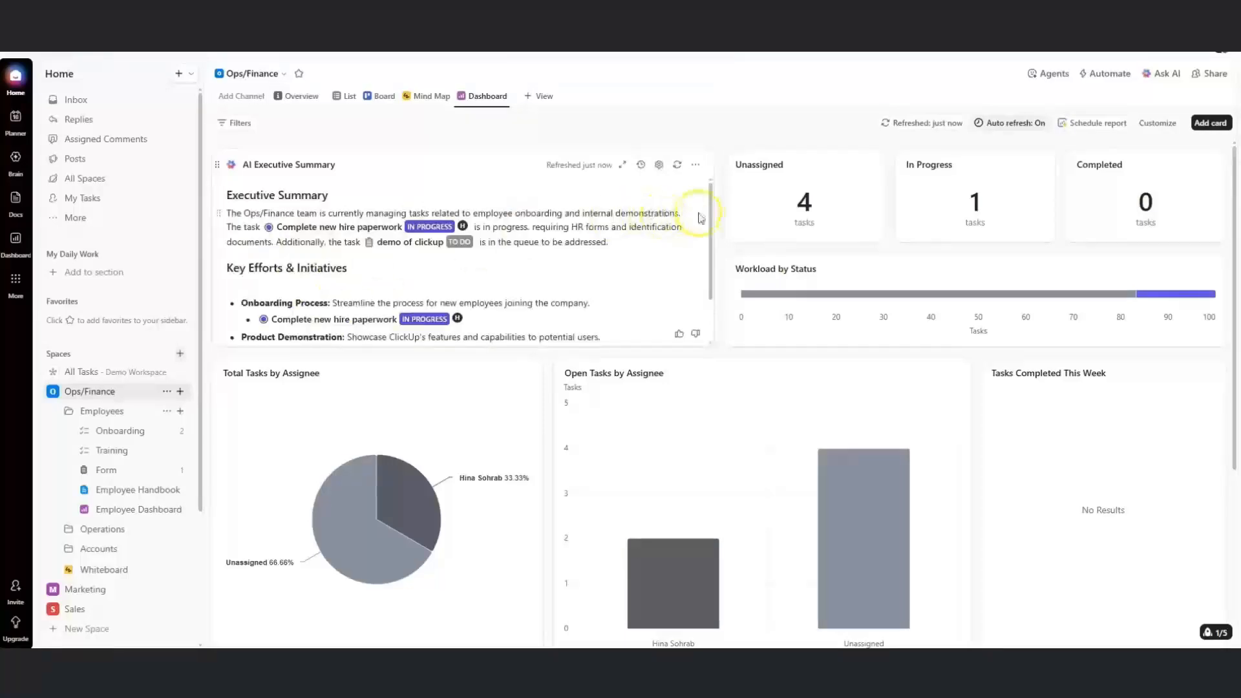
pyautogui.moveTo(709, 215)
pyautogui.mouseDown()
pyautogui.moveTo(709, 269)
pyautogui.moveTo(703, 192)
pyautogui.mouseUp()
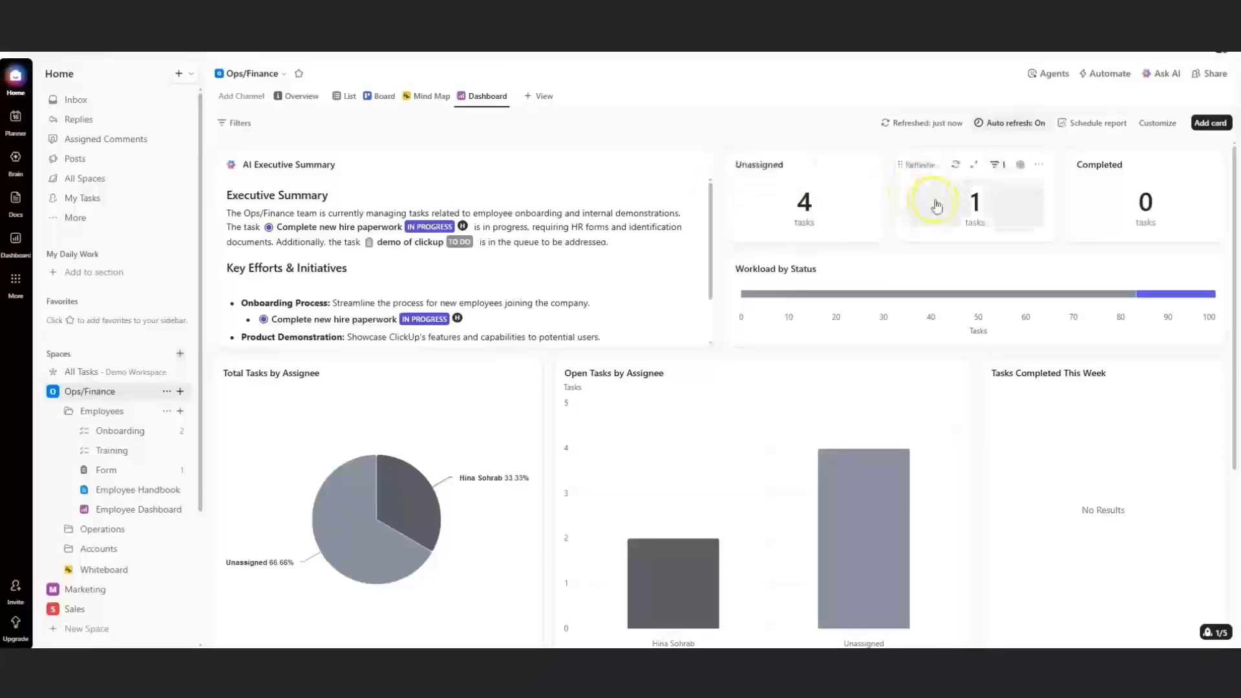
pyautogui.moveTo(1233, 233)
pyautogui.mouseDown()
pyautogui.moveTo(1235, 441)
pyautogui.moveTo(1236, 219)
pyautogui.mouseUp()
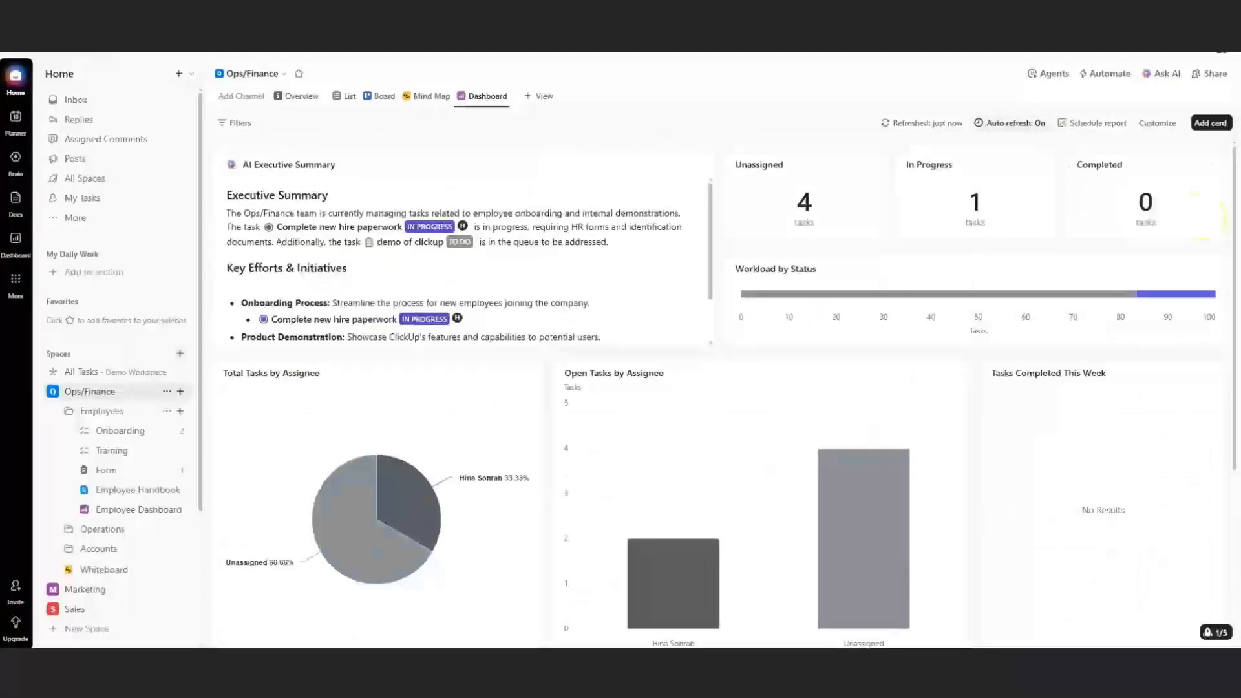
# Browse the dashboard's Add card catalogue and Filters, closing both
pyautogui.click(1211, 123)
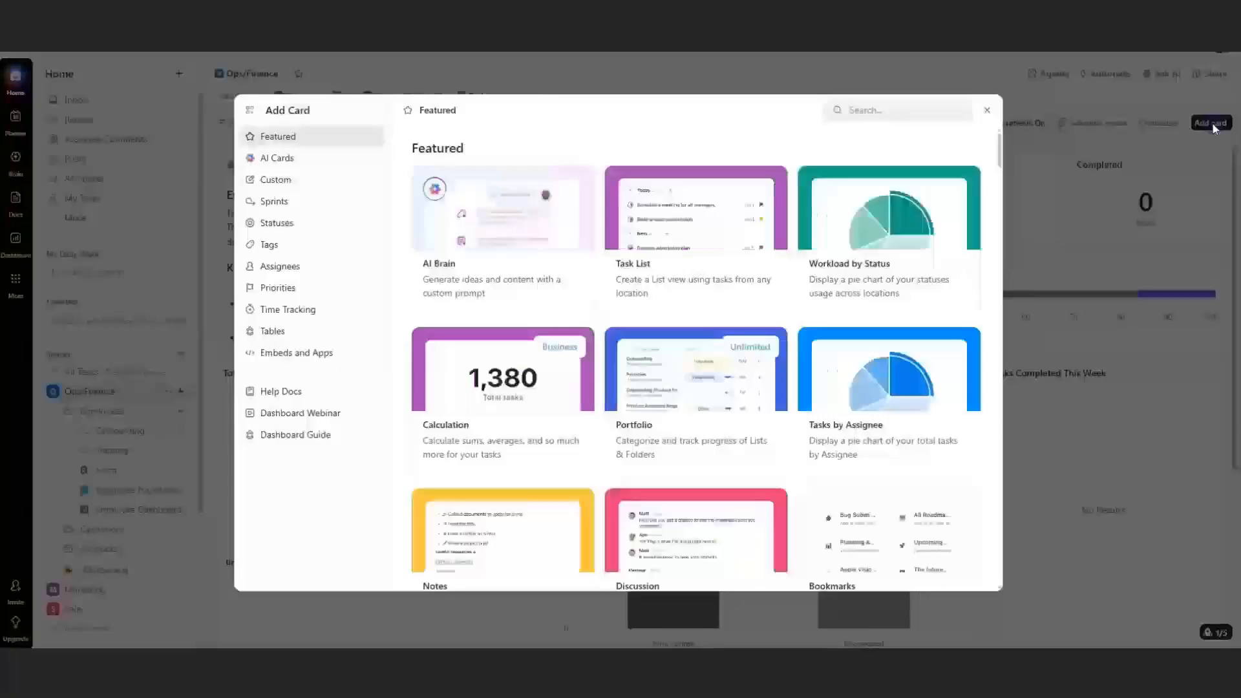
pyautogui.click(988, 113)
pyautogui.click(234, 123)
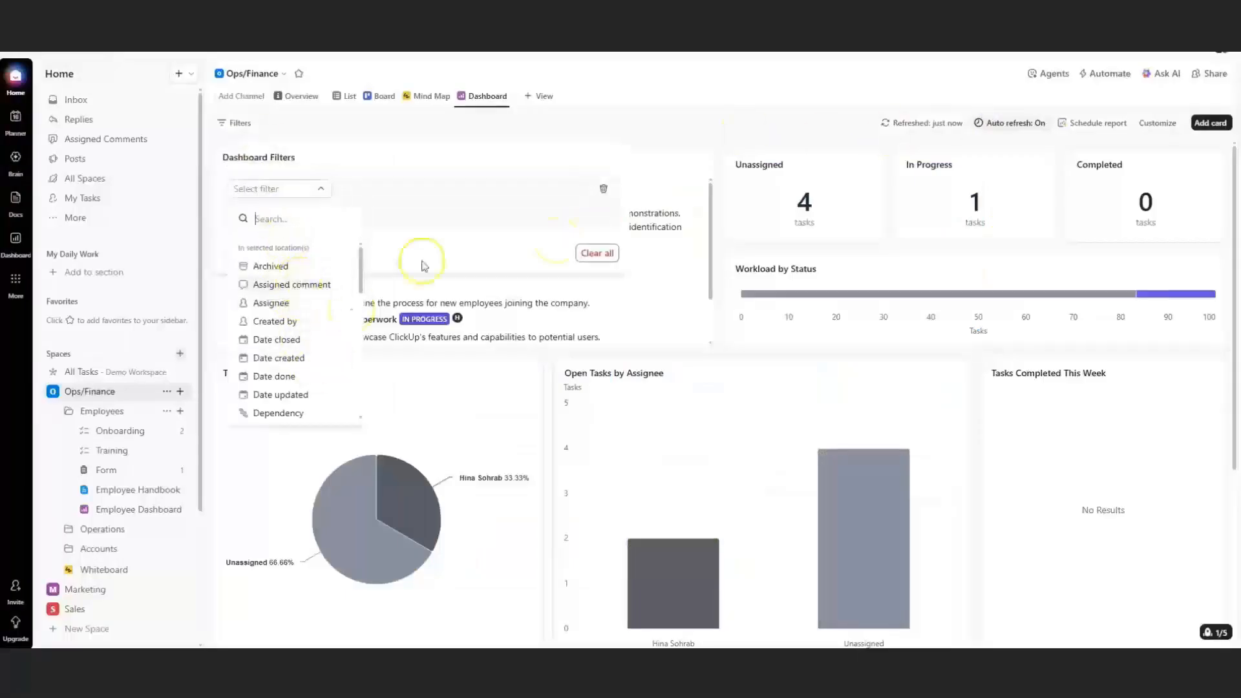
pyautogui.click(1097, 122)
# Open the Every Monday at 9am scheduled report, view its recipients, then discard edits
pyautogui.click(1024, 213)
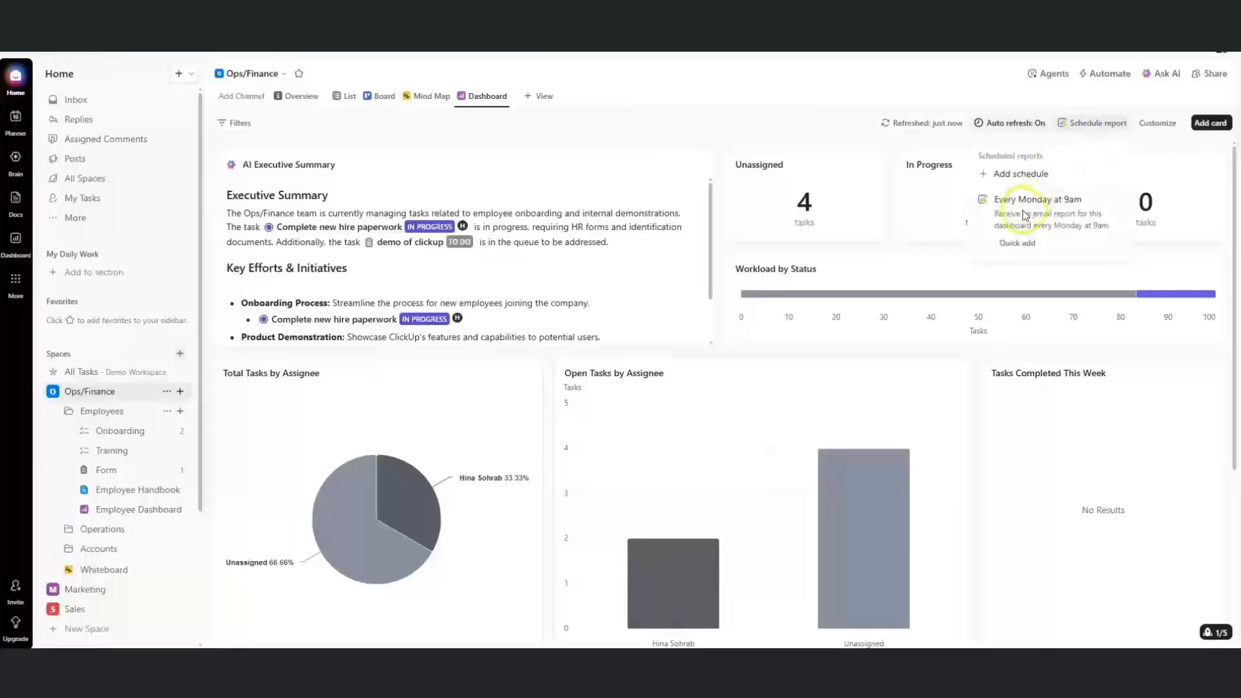
pyautogui.click(1017, 244)
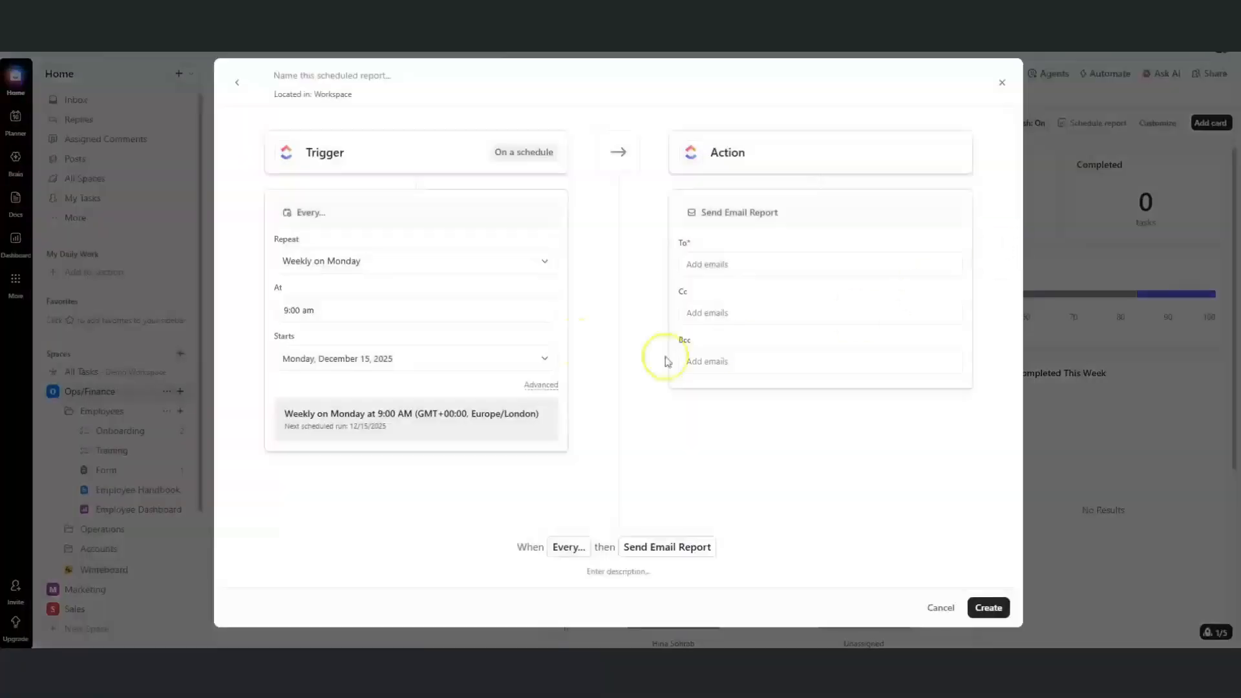
pyautogui.click(717, 264)
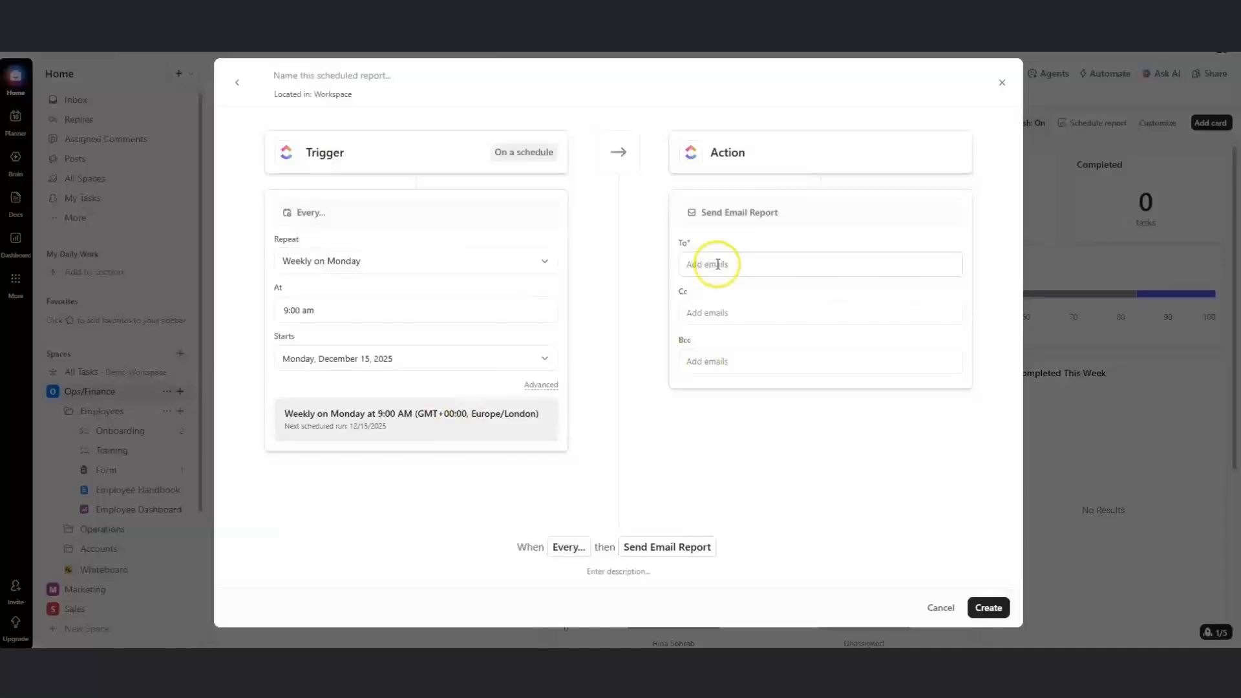
pyautogui.click(931, 607)
pyautogui.click(1009, 78)
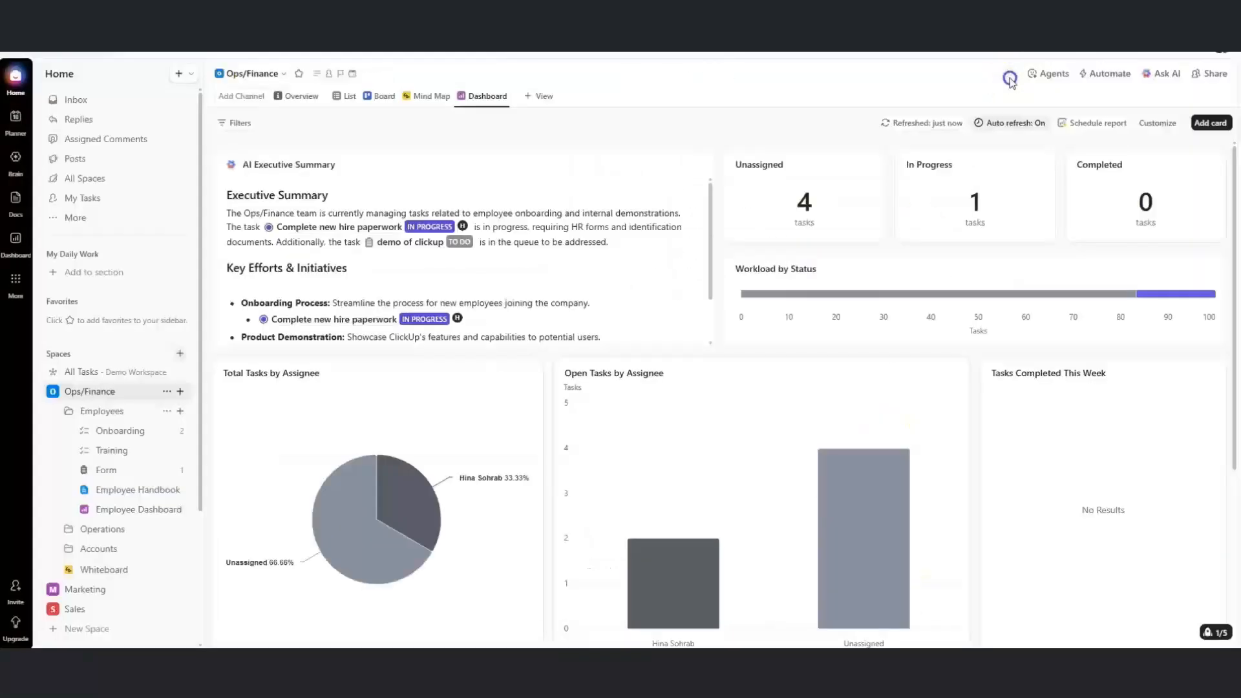
pyautogui.click(16, 241)
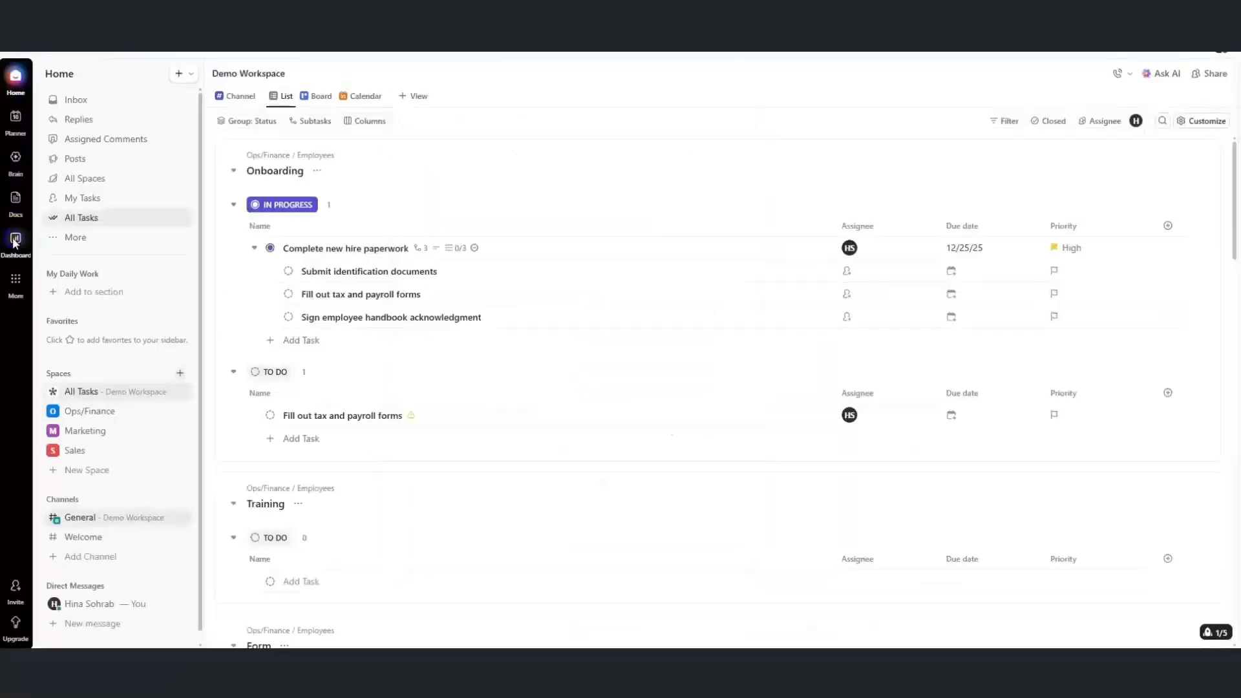
pyautogui.click(14, 242)
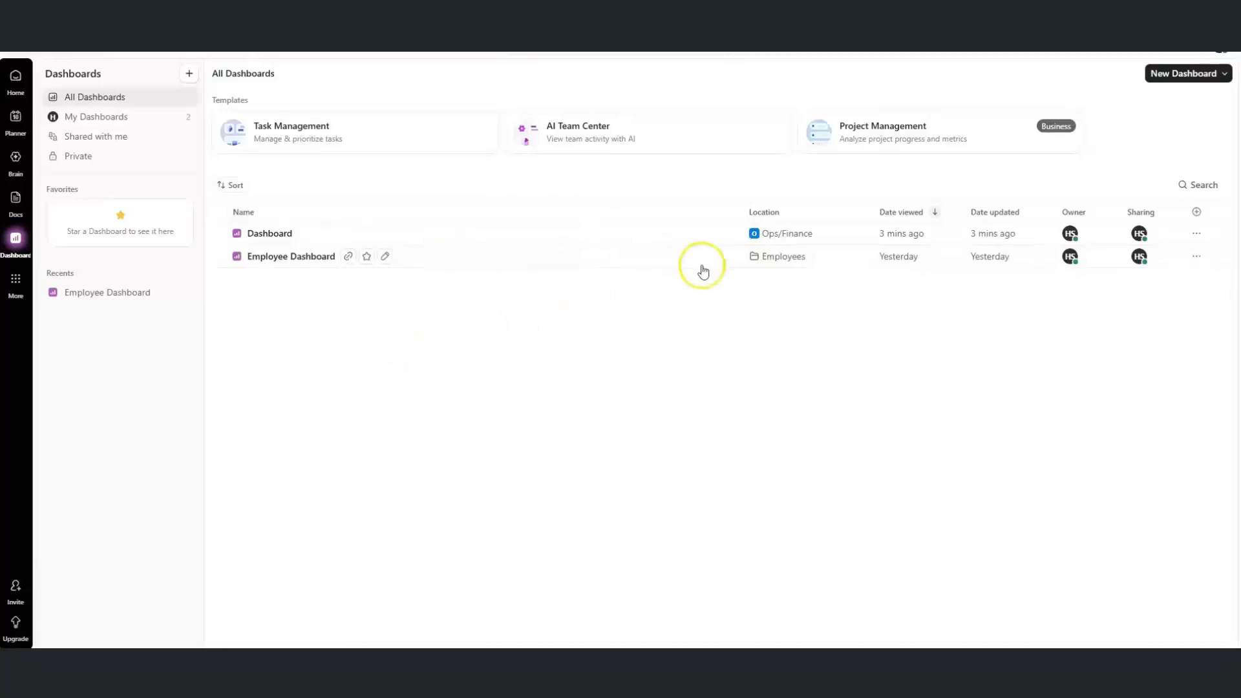
pyautogui.click(1169, 74)
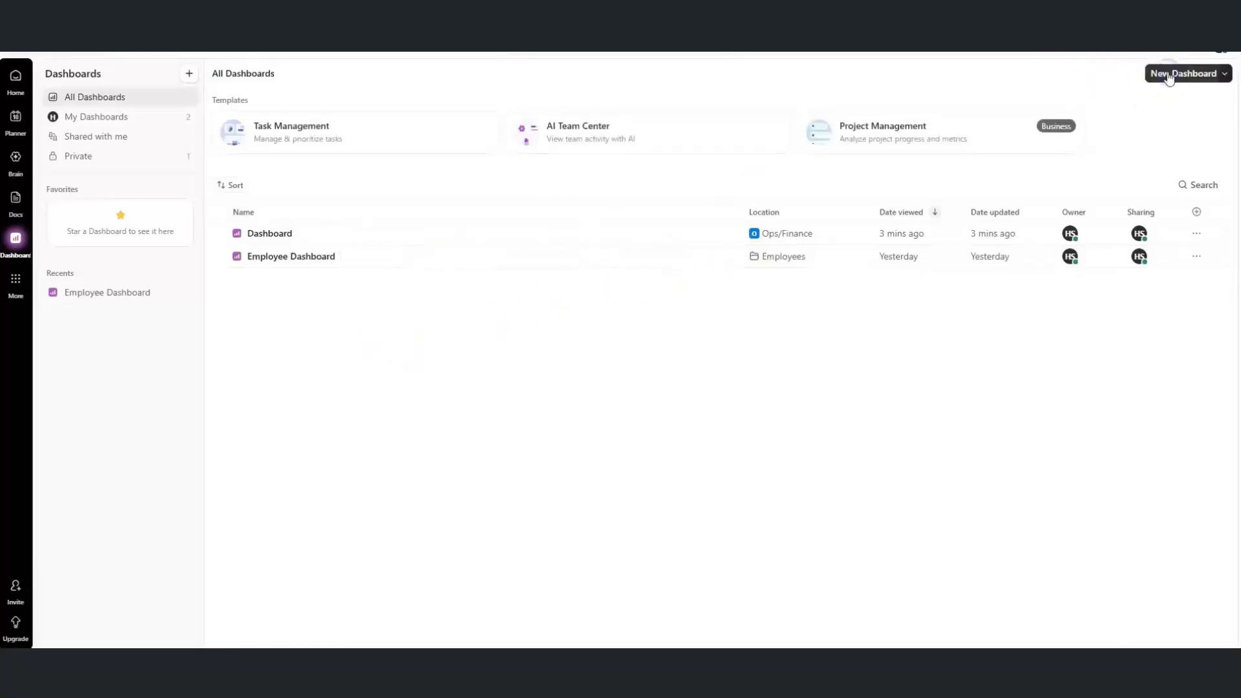
pyautogui.click(451, 252)
pyautogui.click(520, 346)
pyautogui.click(523, 349)
pyautogui.click(523, 349)
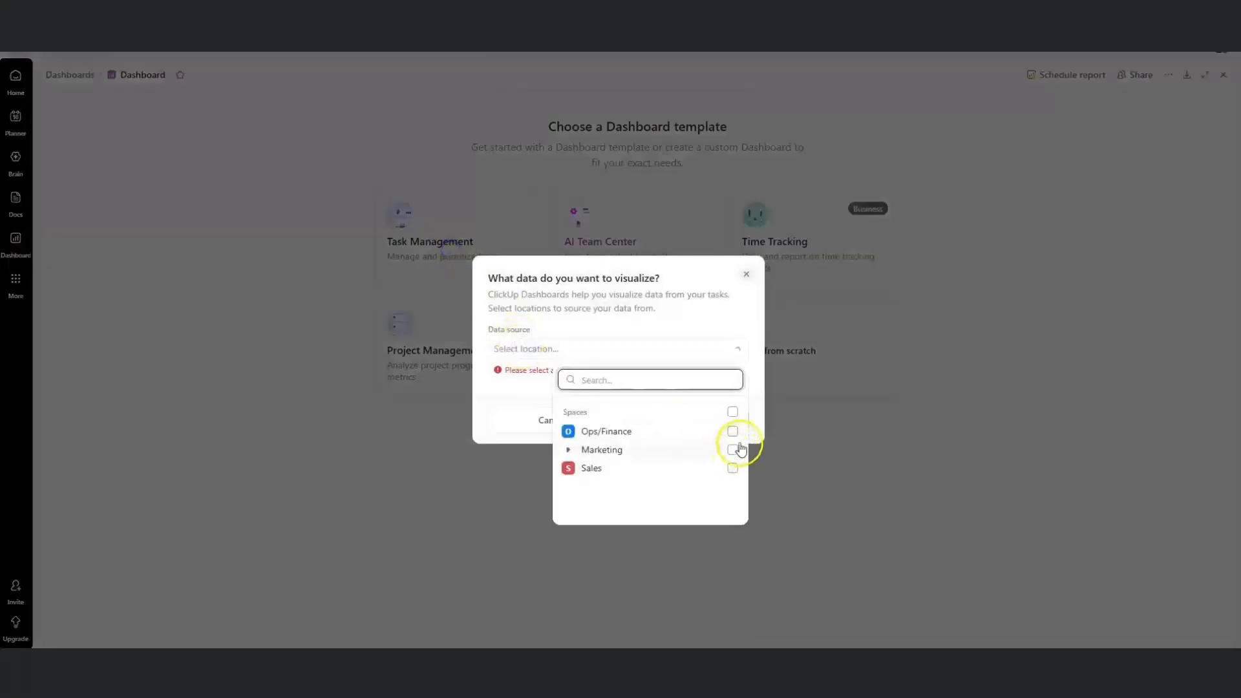
pyautogui.click(734, 414)
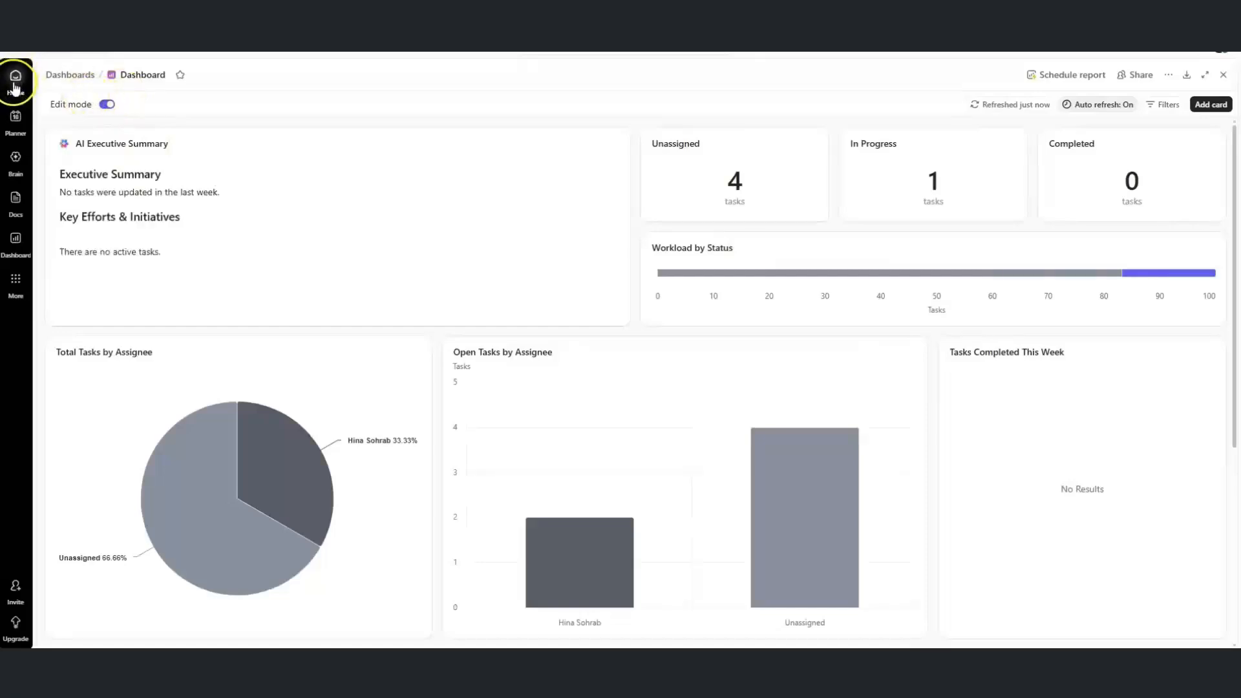
pyautogui.moveTo(15, 85)
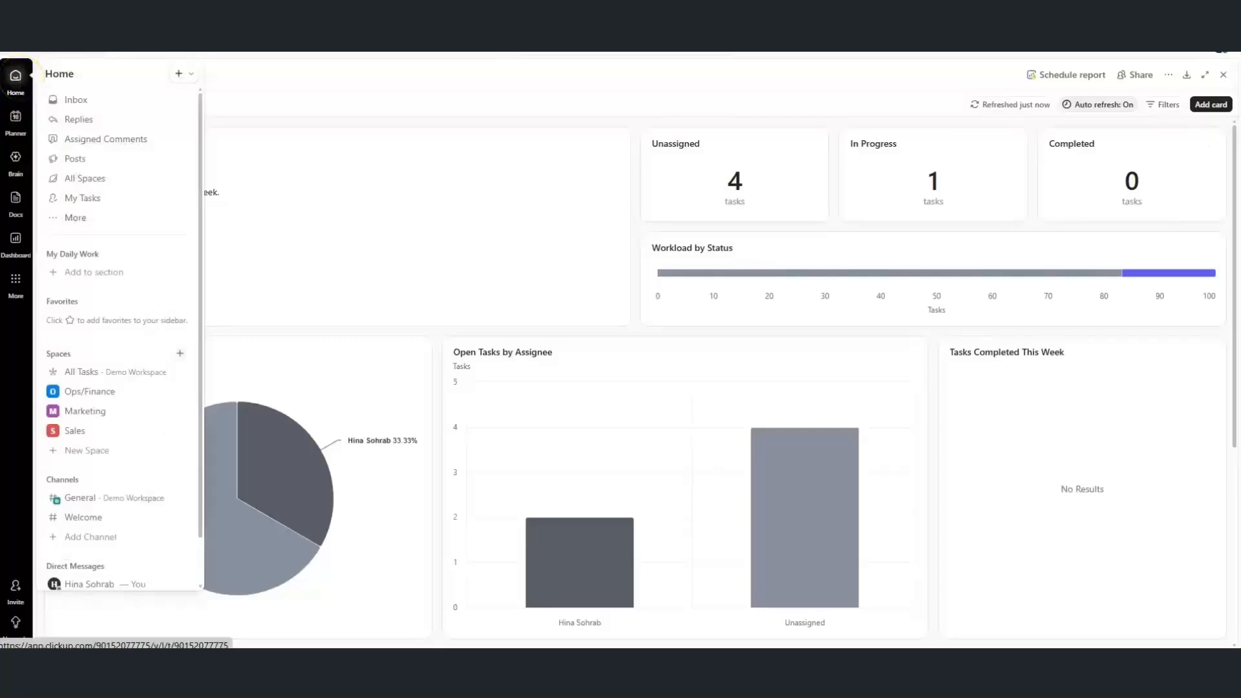
pyautogui.click(179, 75)
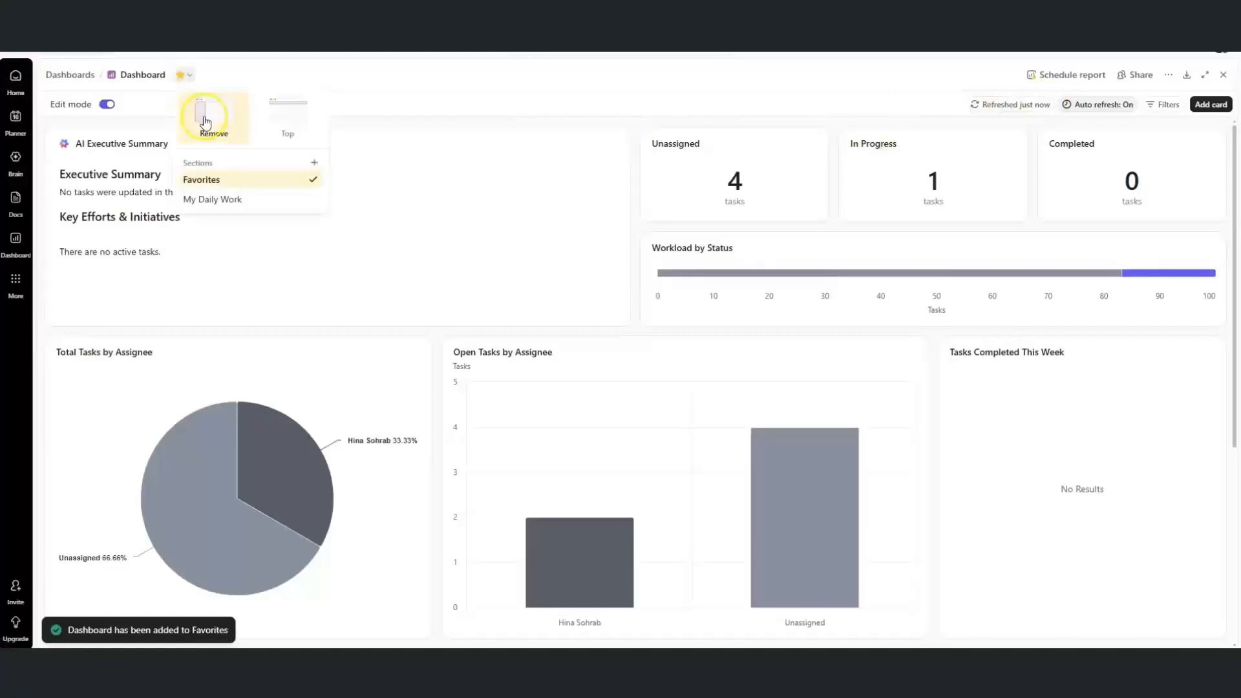
pyautogui.click(231, 109)
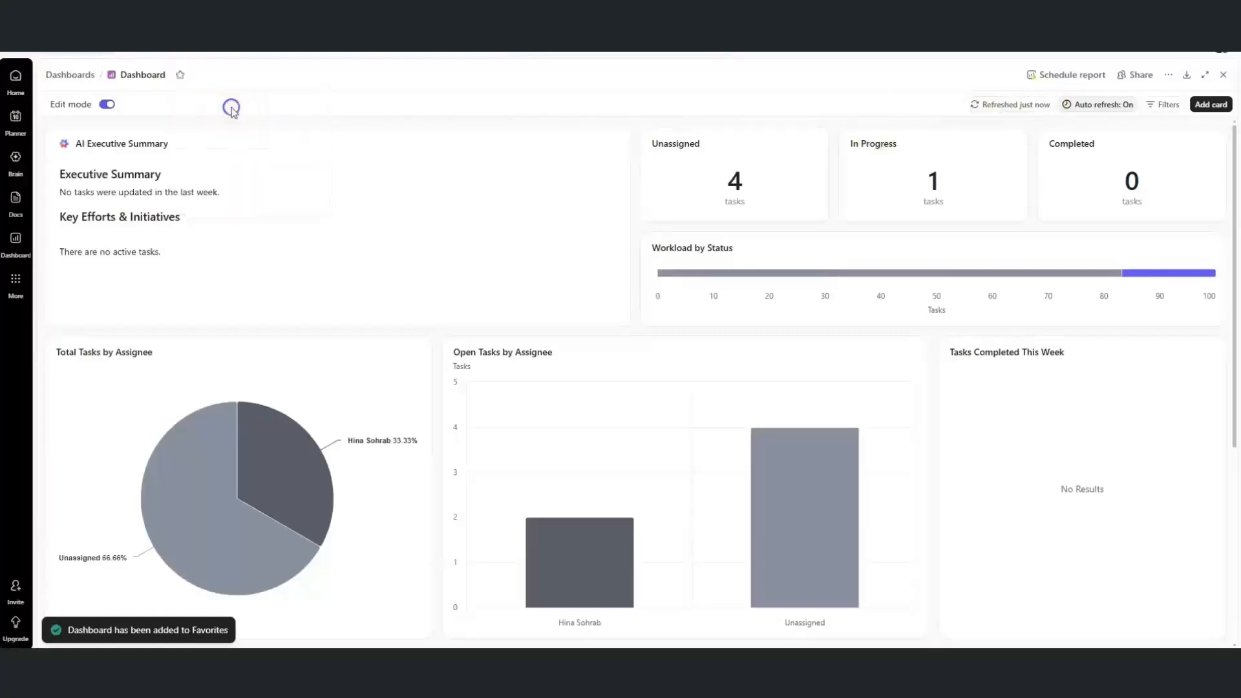
pyautogui.click(14, 89)
# Pin the Home sidebar and open the Demo Workspace menu
pyautogui.click(104, 317)
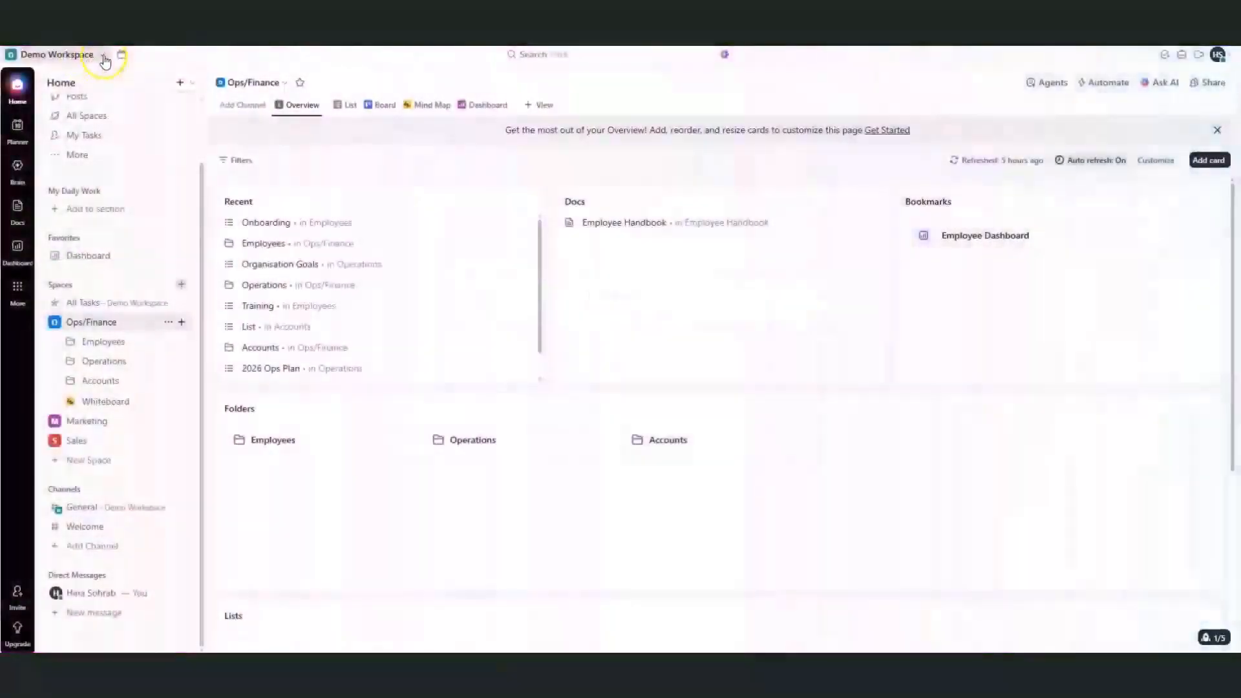
pyautogui.click(104, 55)
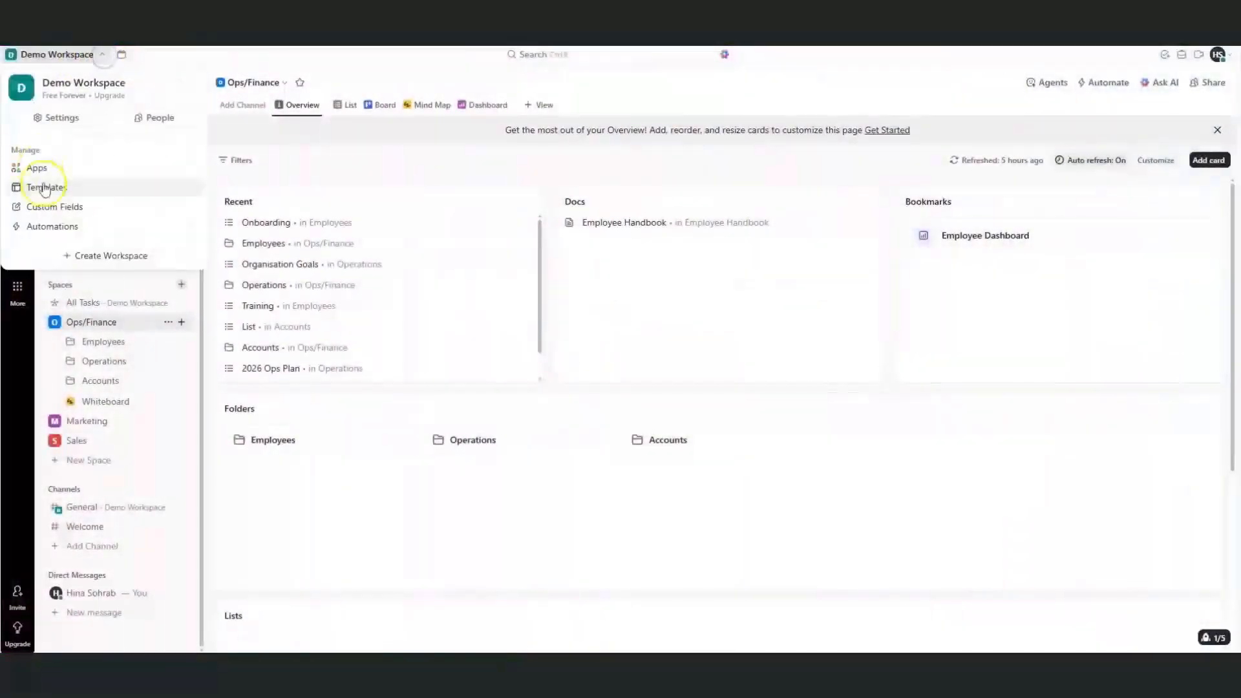
# Open the workspace Template Center after dismissing an accidental new-space dialog
pyautogui.click(181, 285)
pyautogui.click(181, 285)
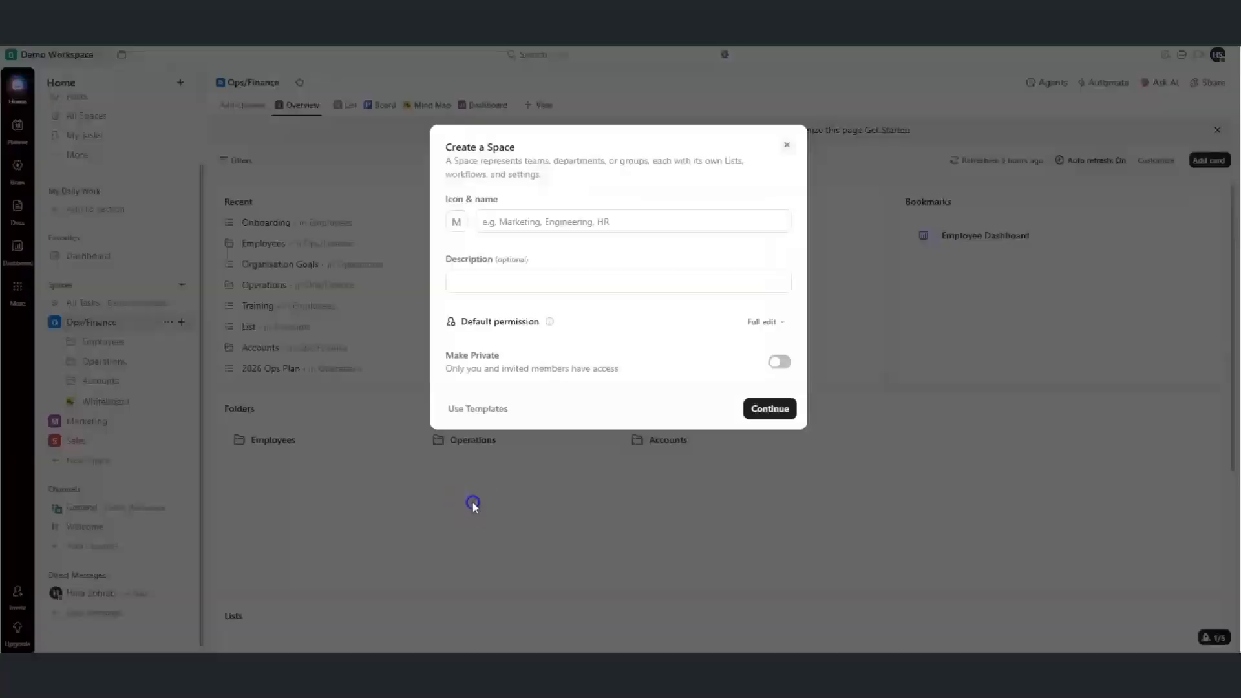
pyautogui.click(472, 503)
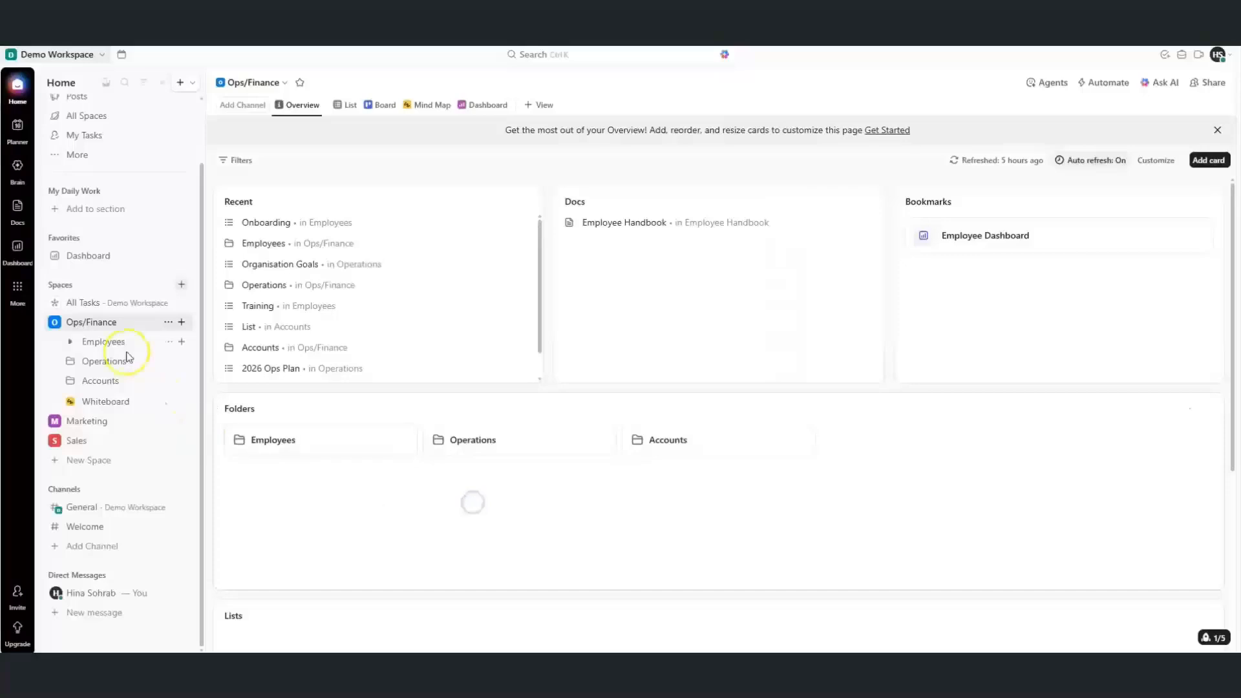
pyautogui.click(90, 54)
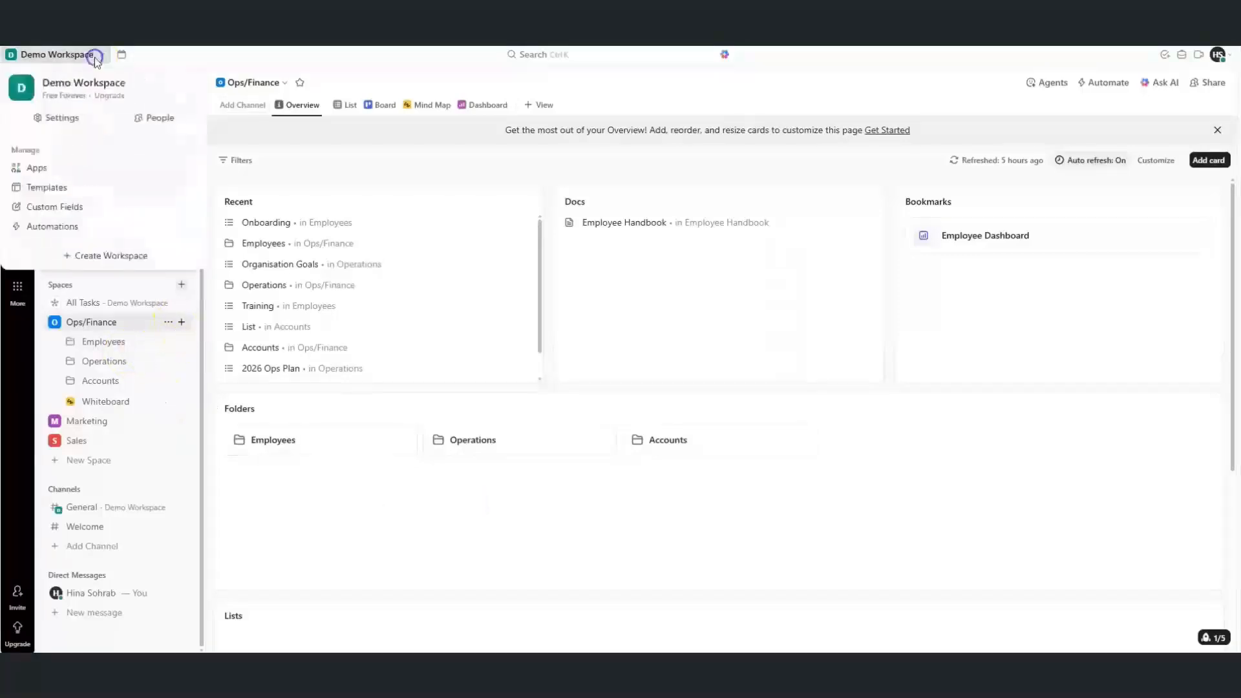
pyautogui.click(44, 188)
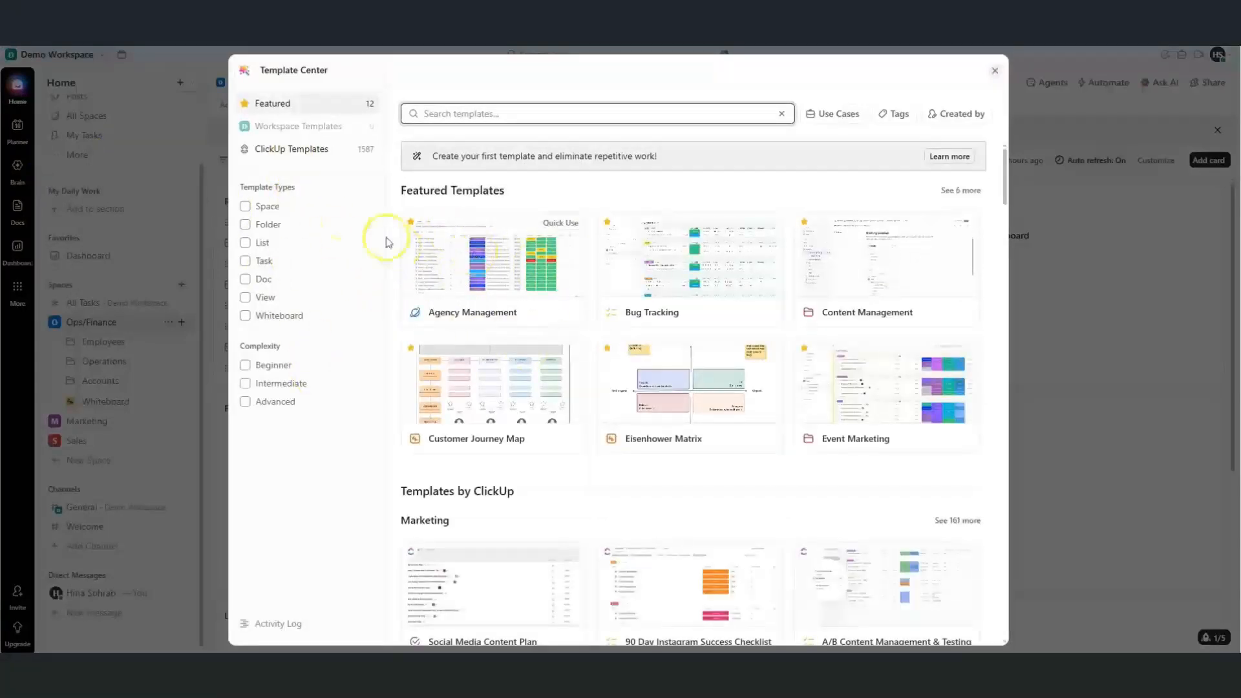
# Browse Space templates, then Folder templates, in the Template Center
pyautogui.click(246, 207)
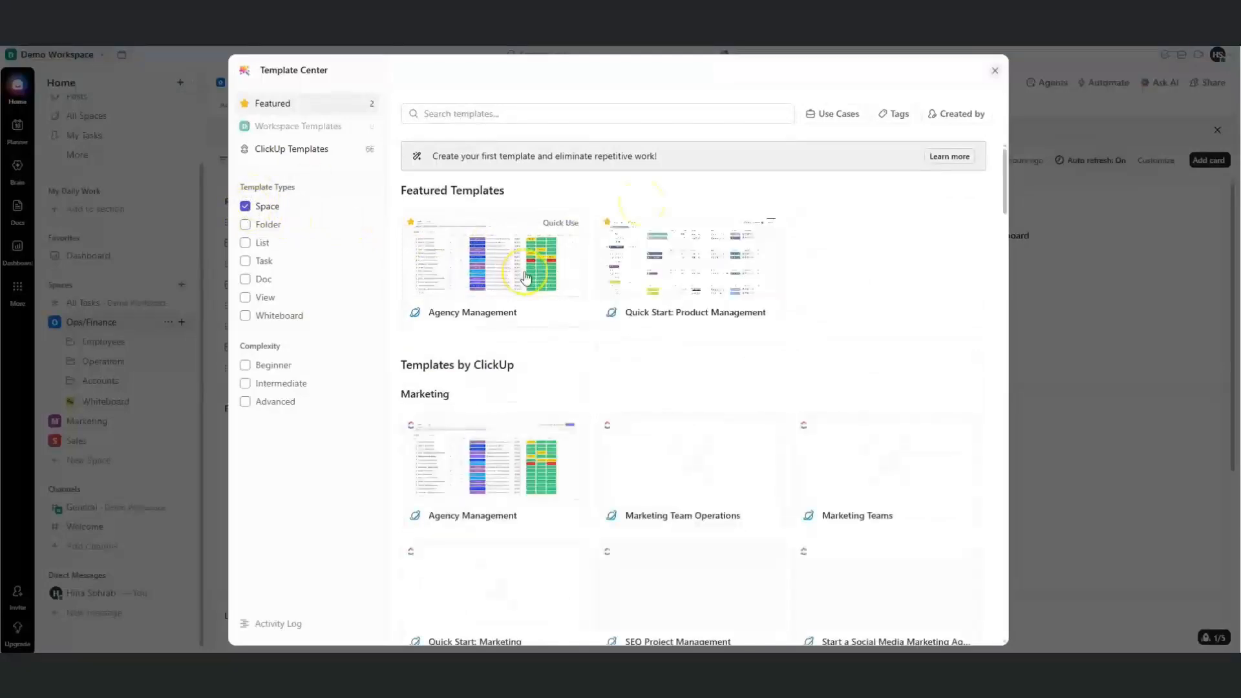
pyautogui.moveTo(1005, 194)
pyautogui.mouseDown()
pyautogui.moveTo(1006, 257)
pyautogui.moveTo(999, 205)
pyautogui.mouseUp()
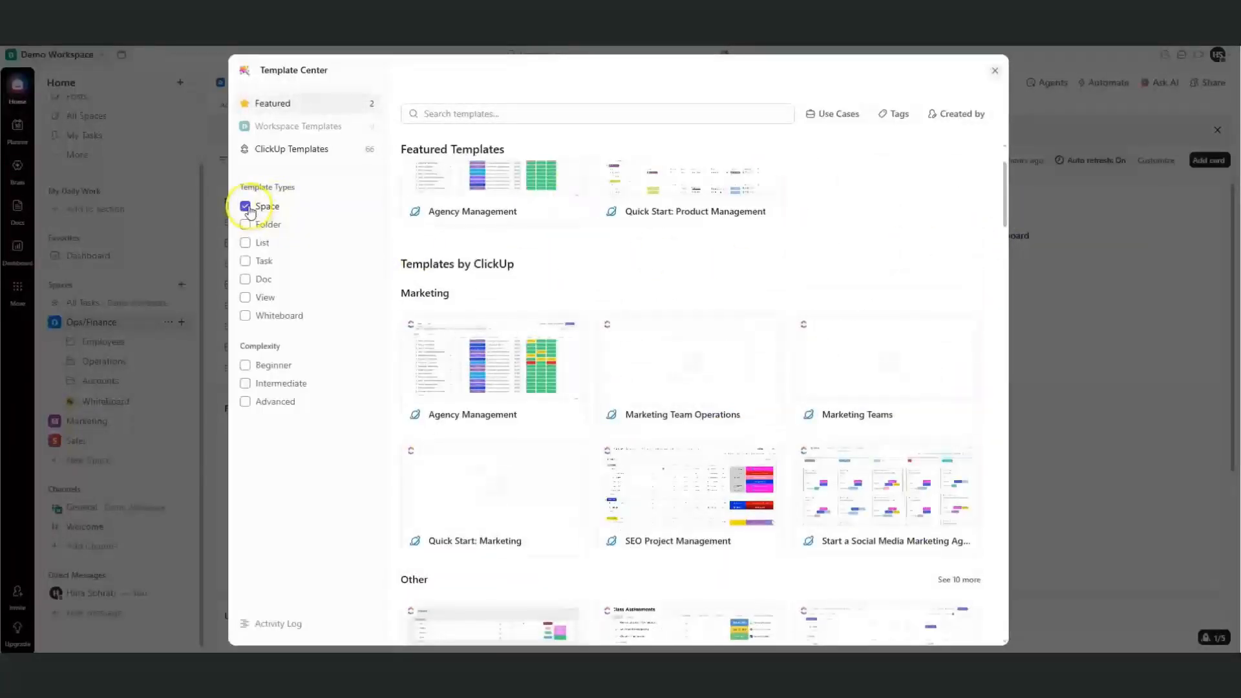
pyautogui.click(249, 210)
pyautogui.click(246, 225)
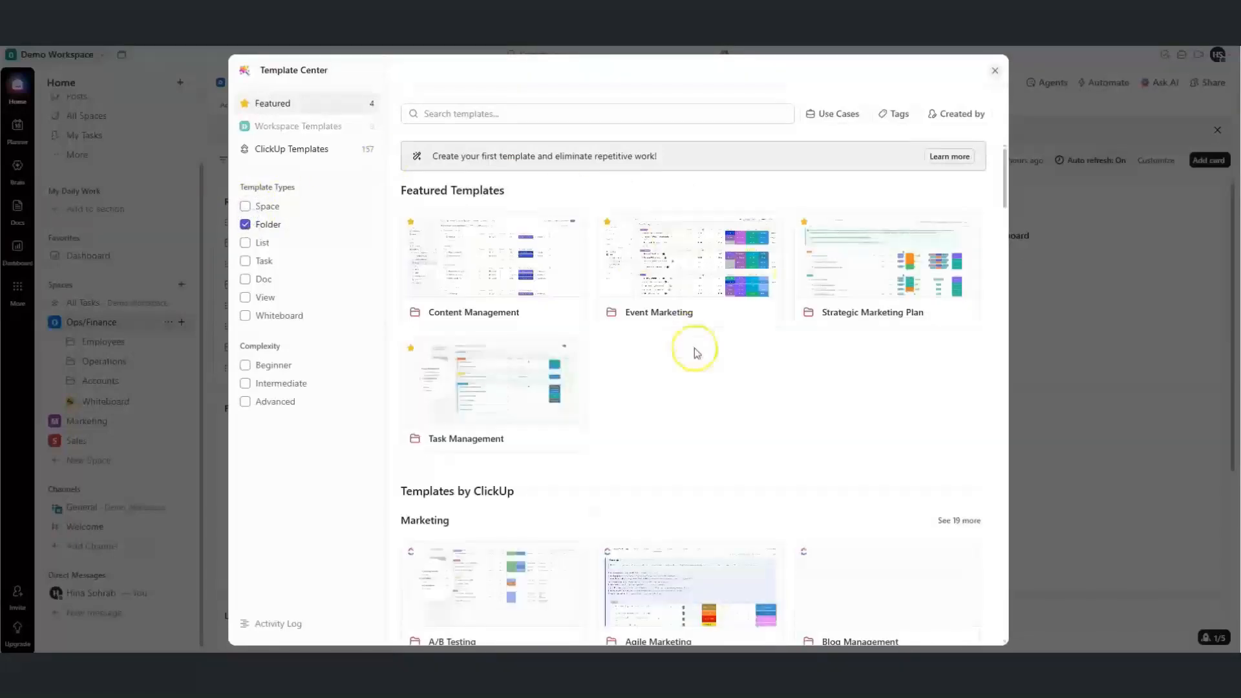
pyautogui.moveTo(1008, 192); pyautogui.dragTo(1006, 252)
# Search 'onboarding', try the List, Doc, View and Whiteboard filters, and close the Template Center
pyautogui.click(582, 113)
pyautogui.write('on')
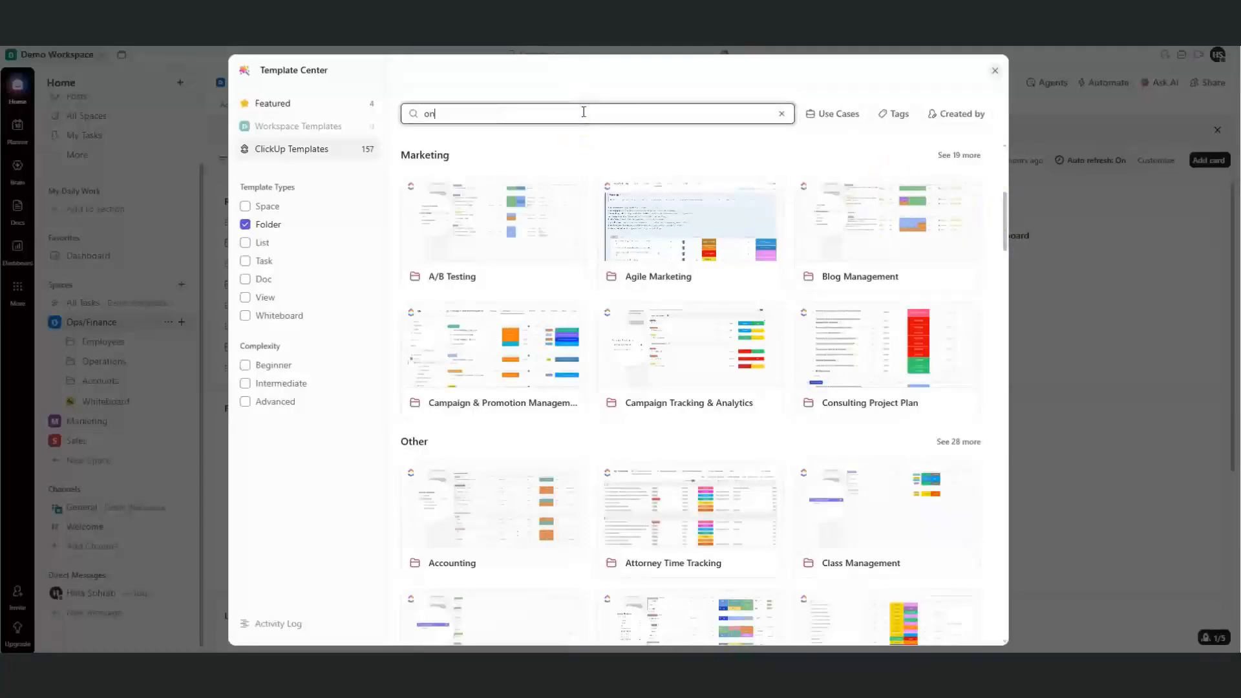
pyautogui.write('boarding')
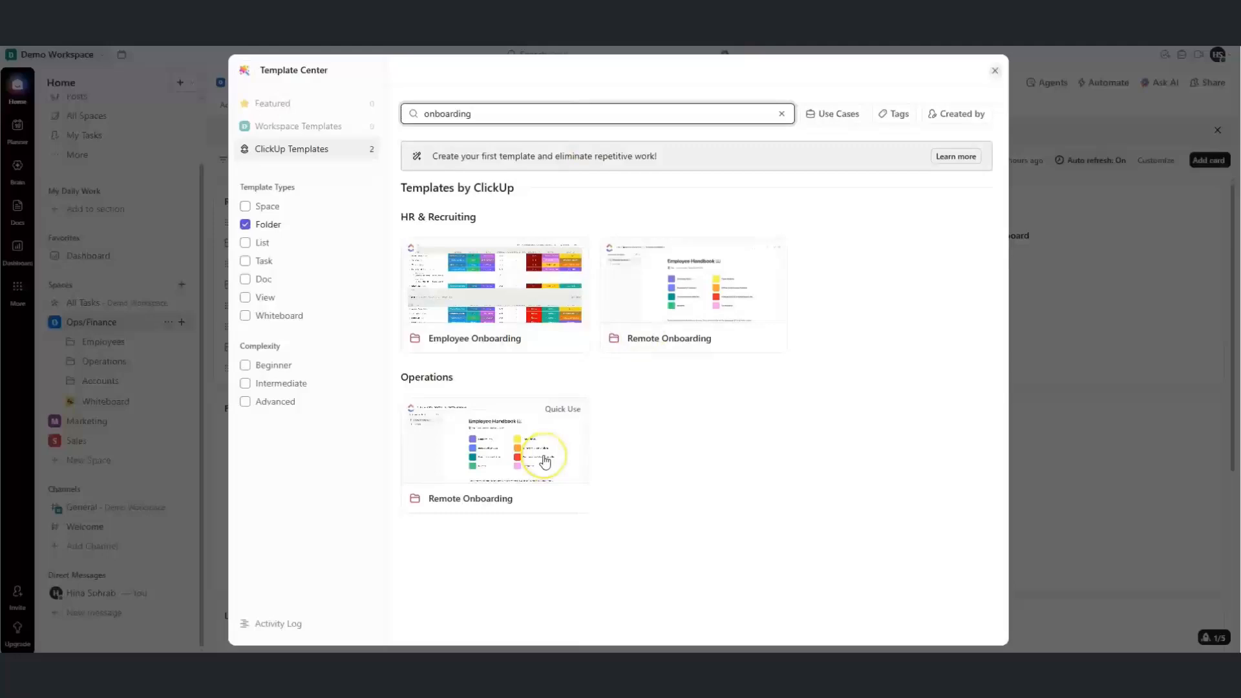
pyautogui.click(250, 248)
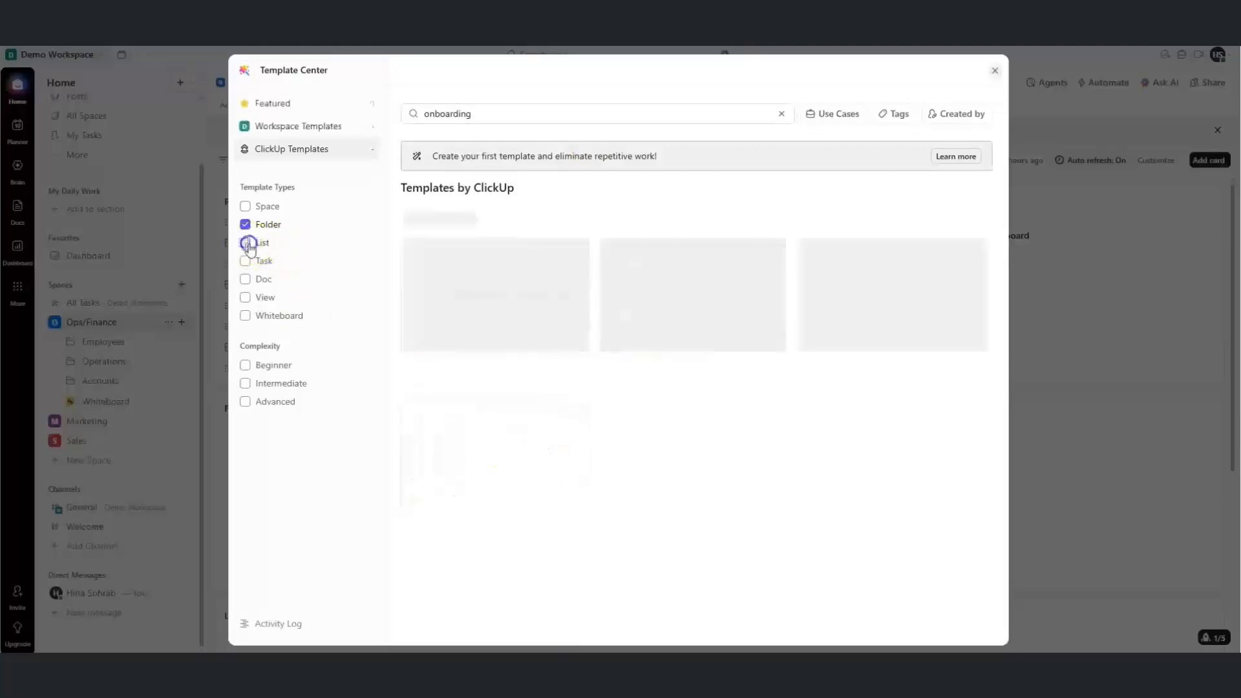
pyautogui.click(780, 118)
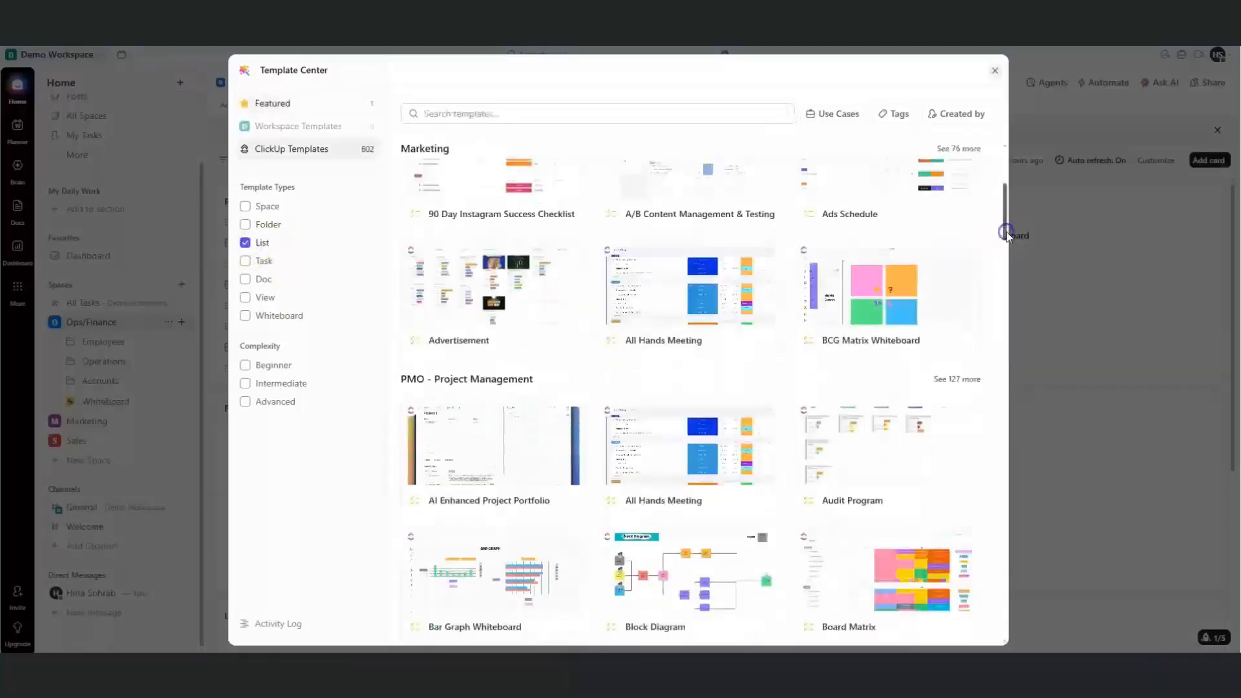
pyautogui.click(245, 243)
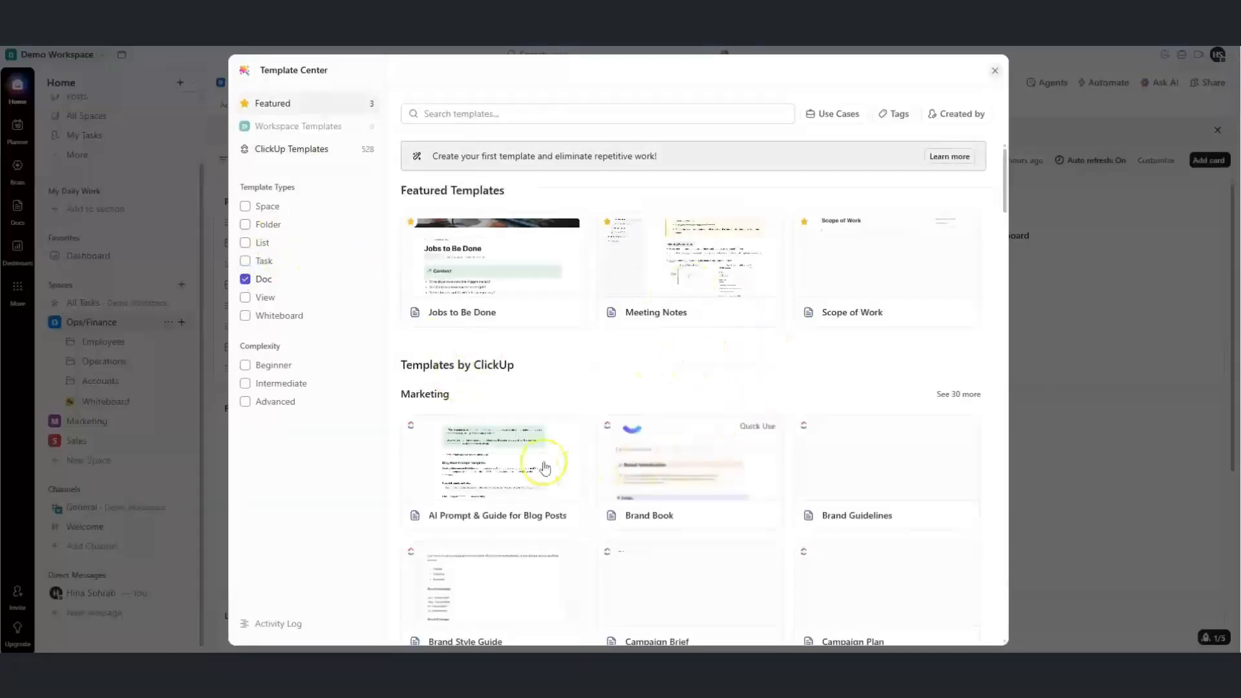
pyautogui.click(244, 279)
pyautogui.click(245, 298)
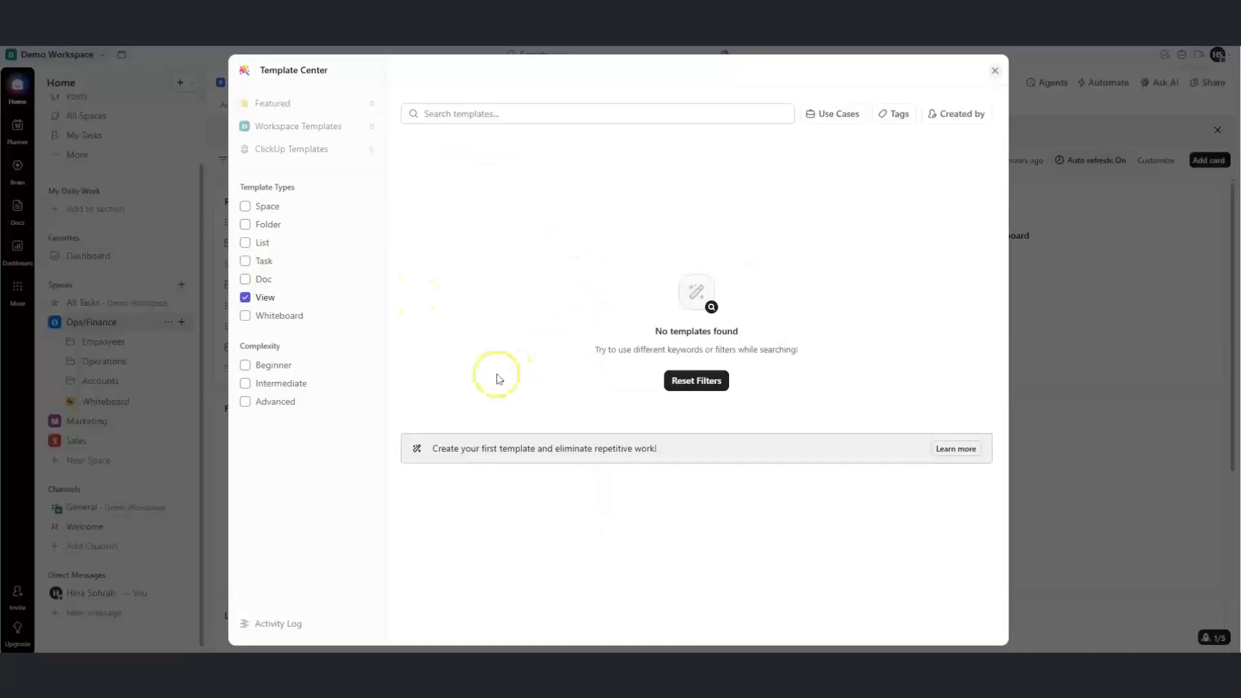
pyautogui.click(245, 315)
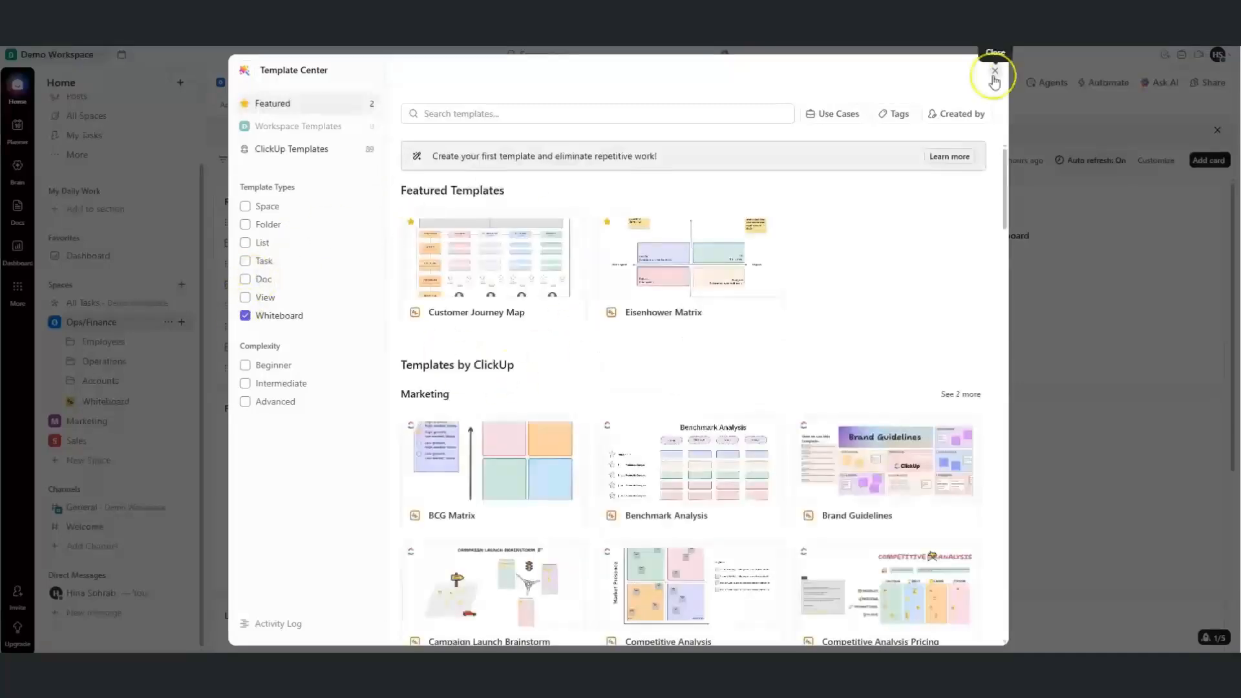
pyautogui.click(995, 71)
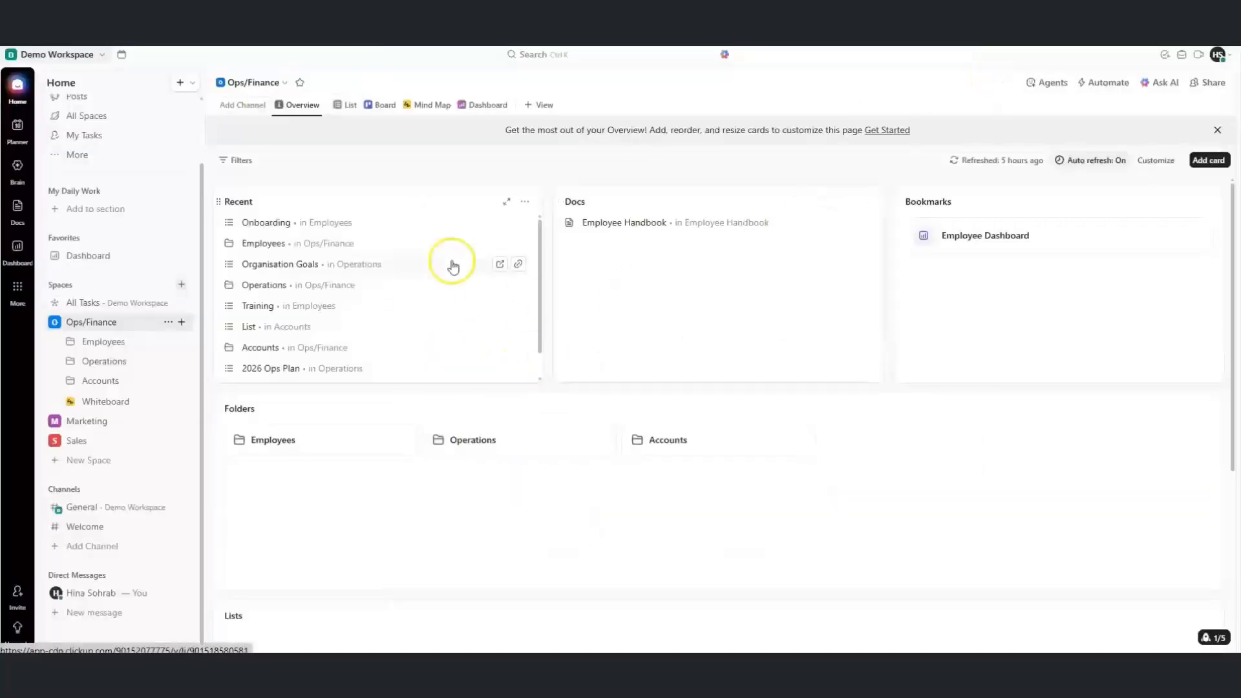
# Save the Employees Onboarding list as template 'template - onboarding' with Import everything
pyautogui.click(73, 343)
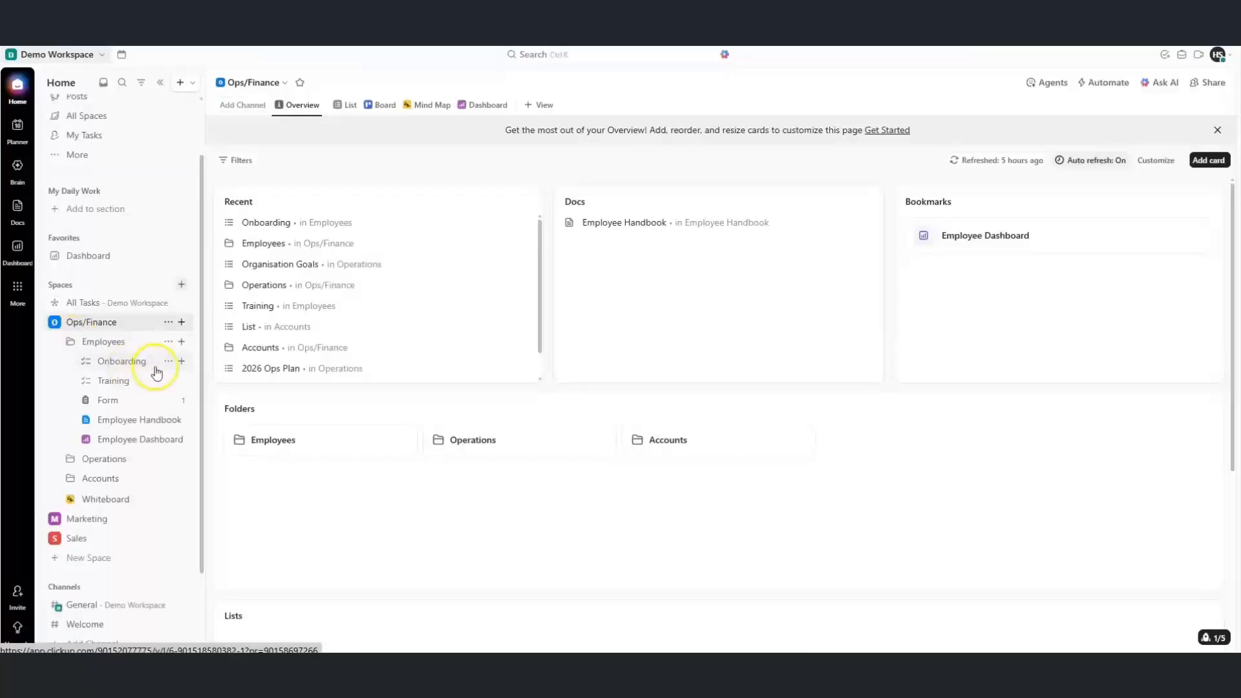
pyautogui.click(168, 362)
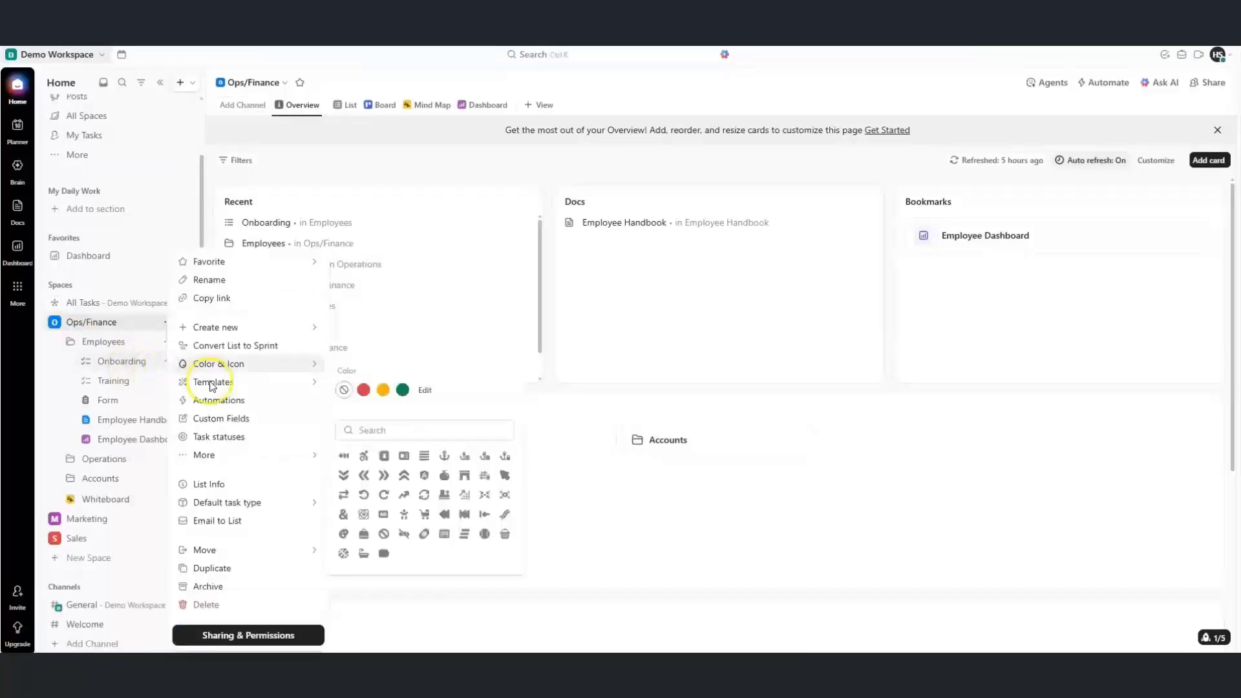
pyautogui.moveTo(217, 384)
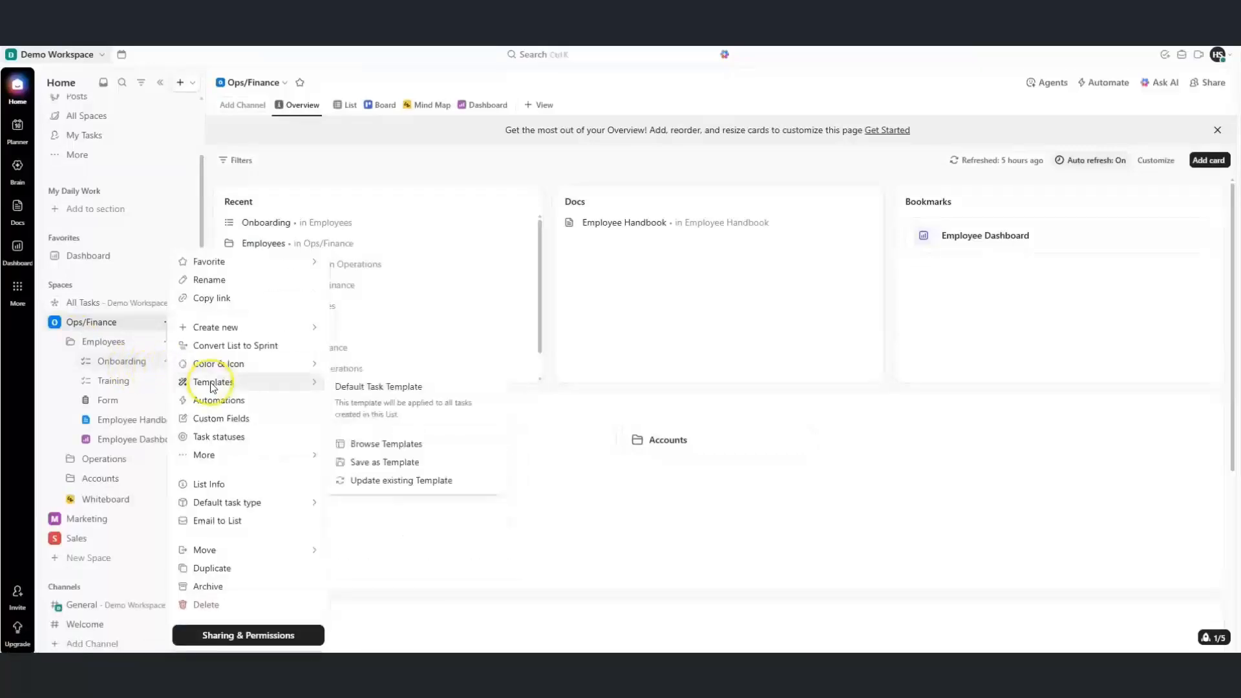
pyautogui.click(356, 461)
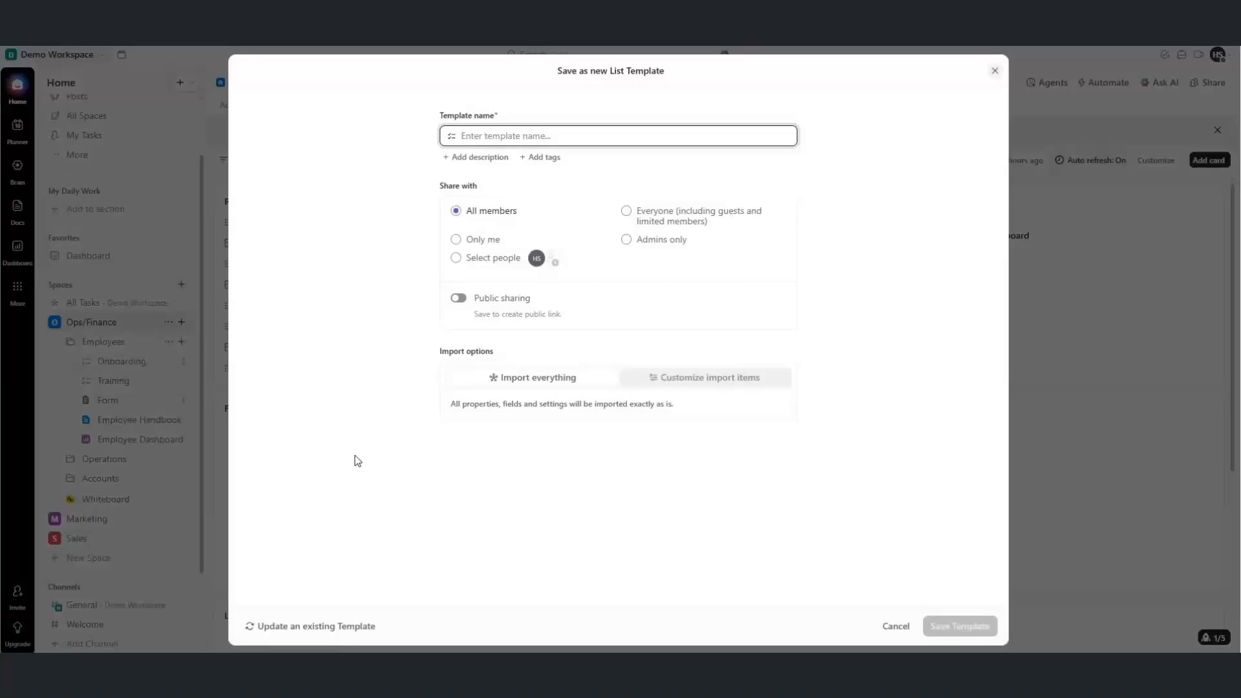
pyautogui.write('template - onboarding')
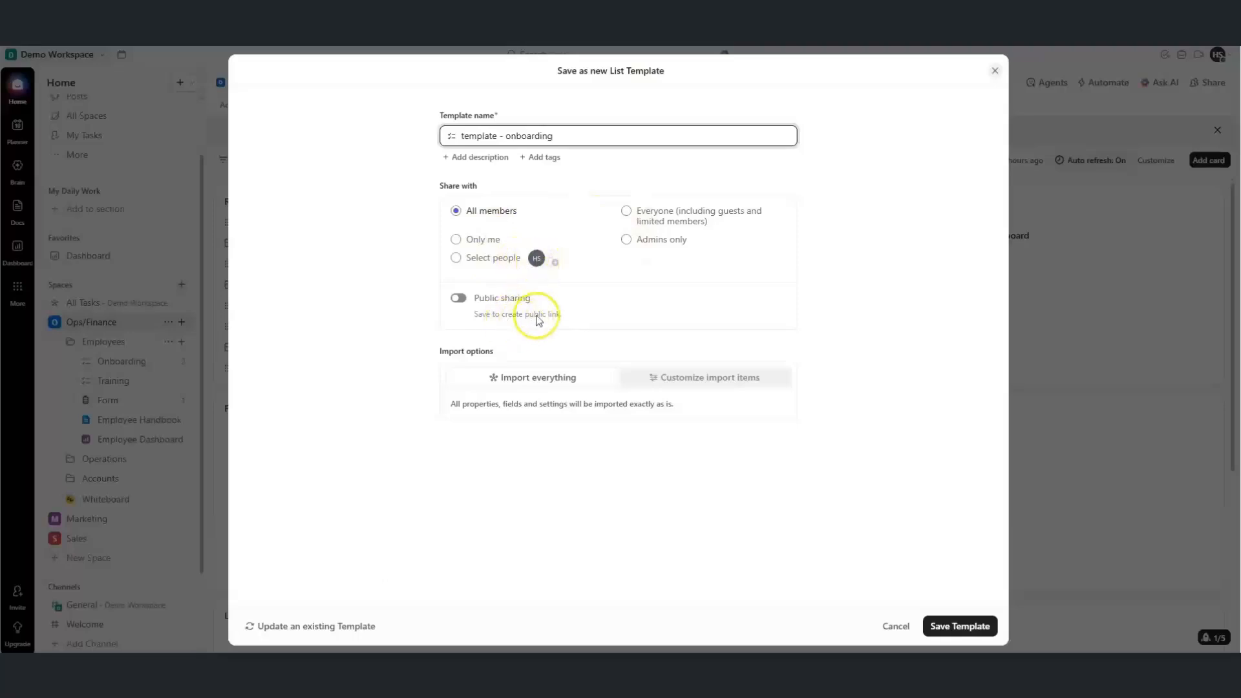
pyautogui.click(664, 386)
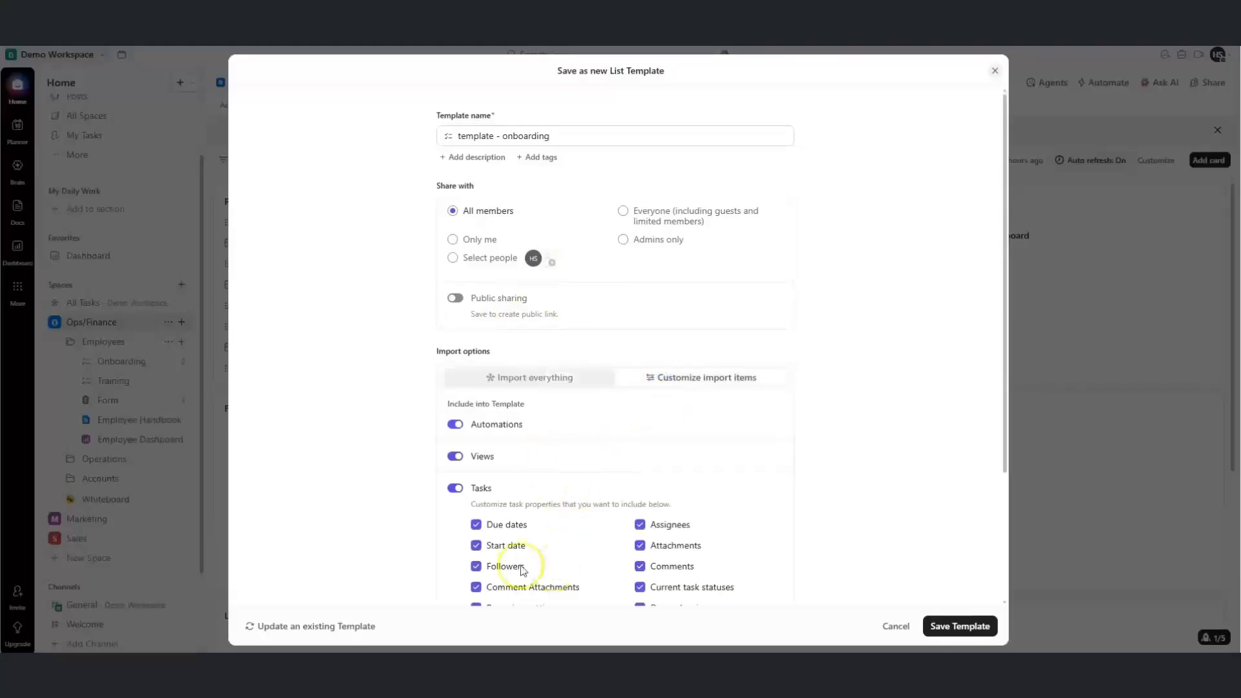
pyautogui.moveTo(1005, 370); pyautogui.dragTo(999, 462)
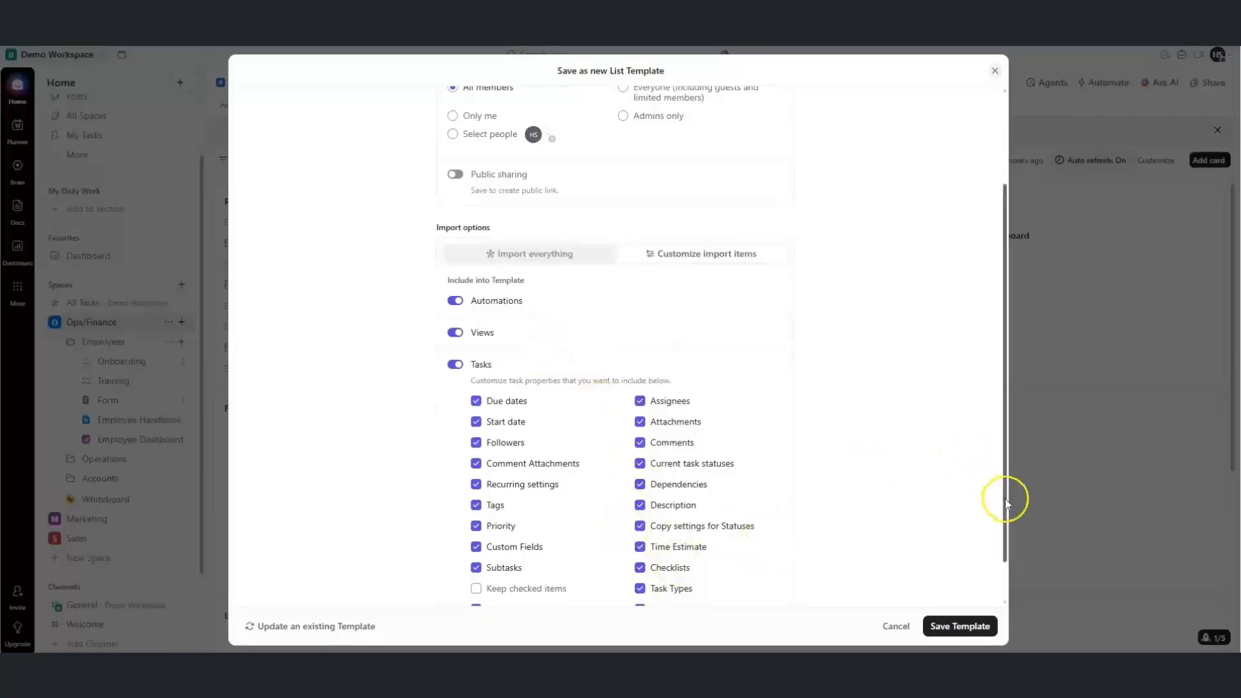
pyautogui.moveTo(1005, 499); pyautogui.dragTo(1009, 471)
pyautogui.click(596, 296)
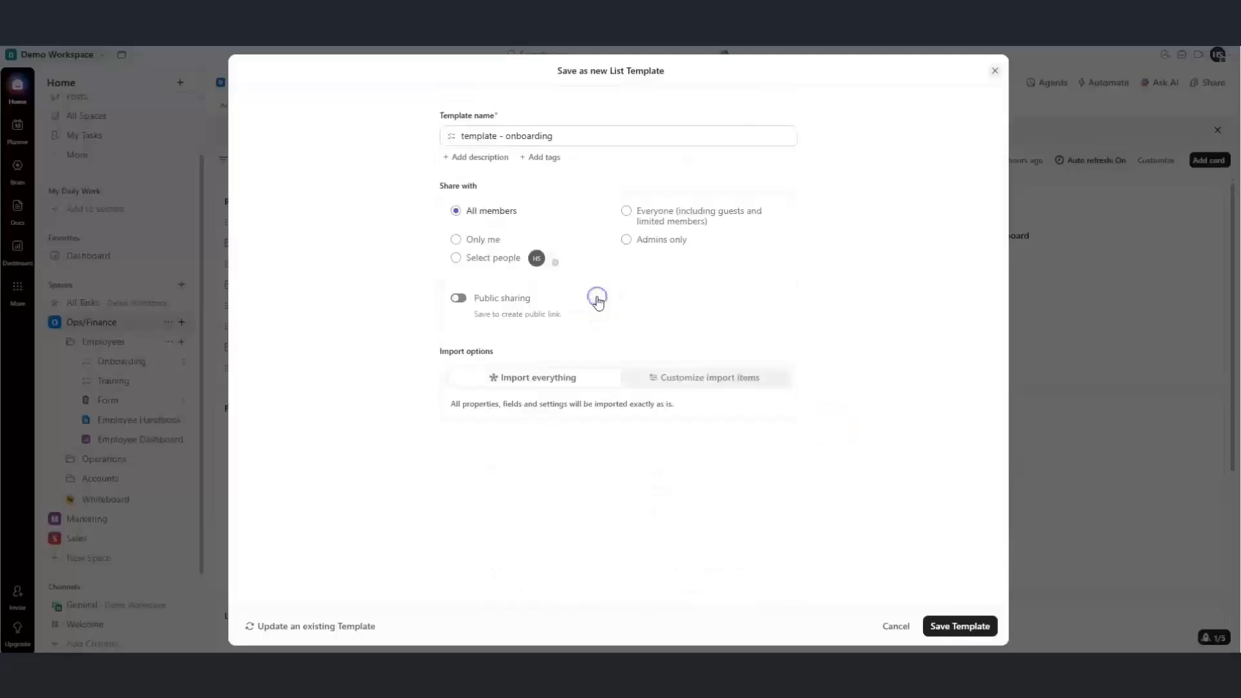
pyautogui.click(960, 625)
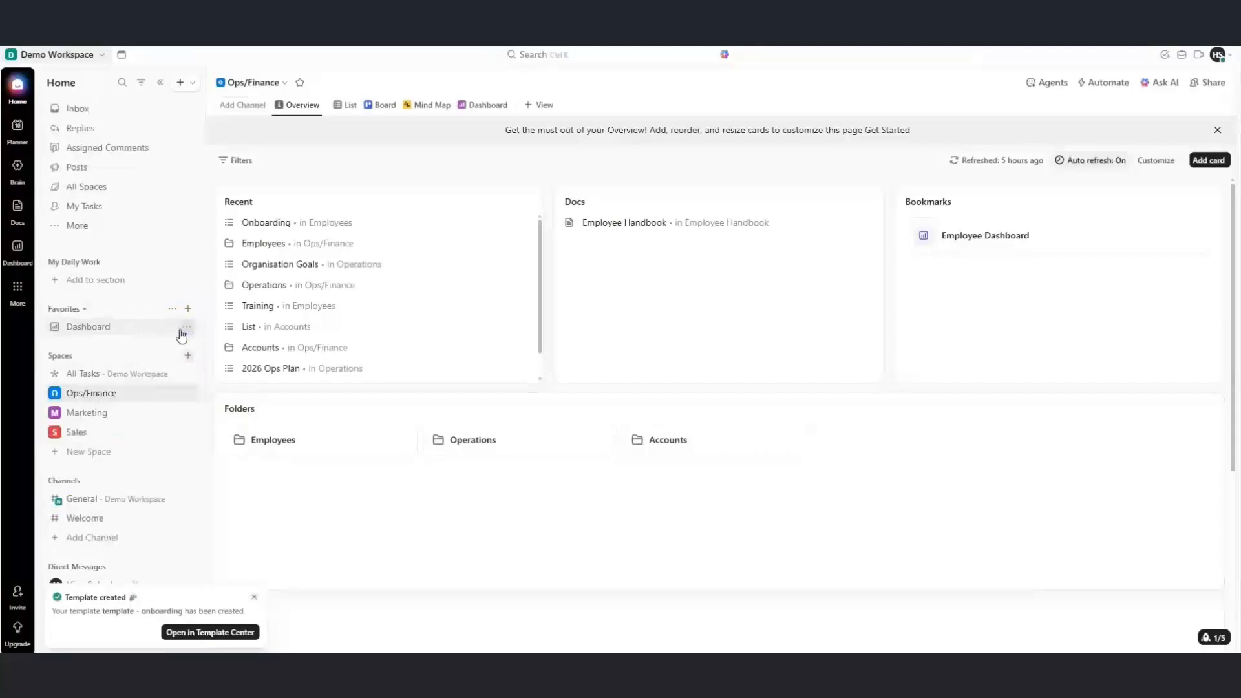
# Open the workspace's 'template - onboarding' list template from the Template Center
pyautogui.click(187, 356)
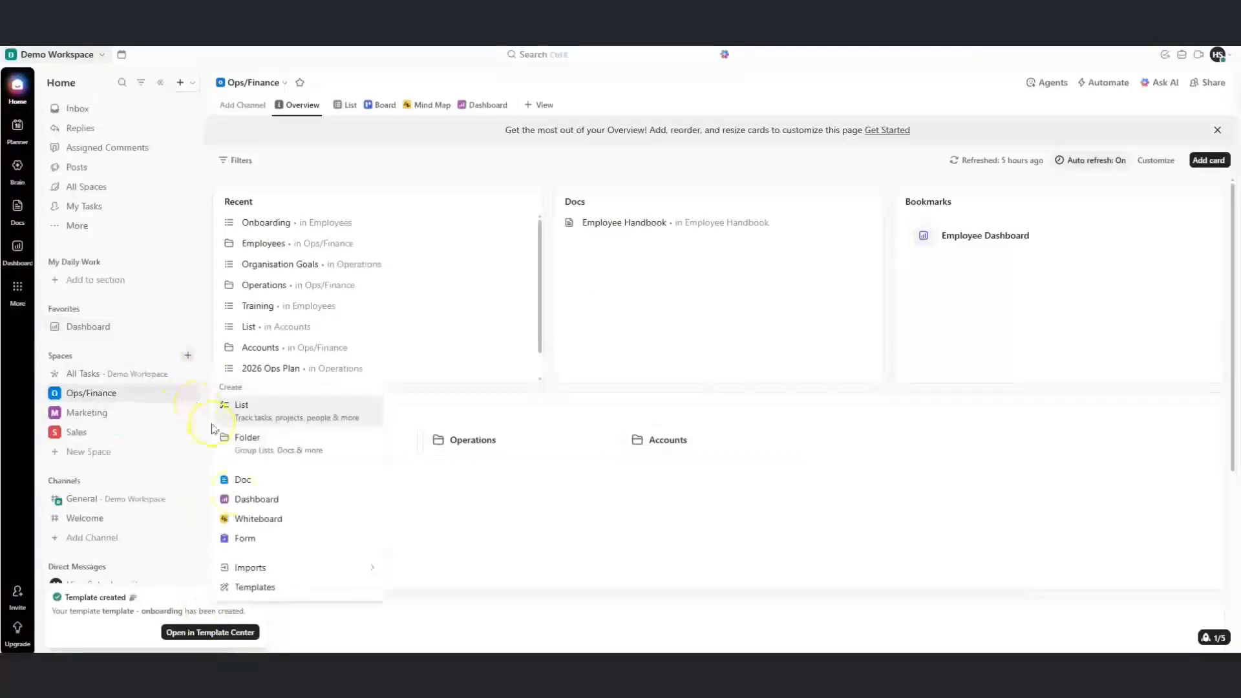
pyautogui.click(251, 587)
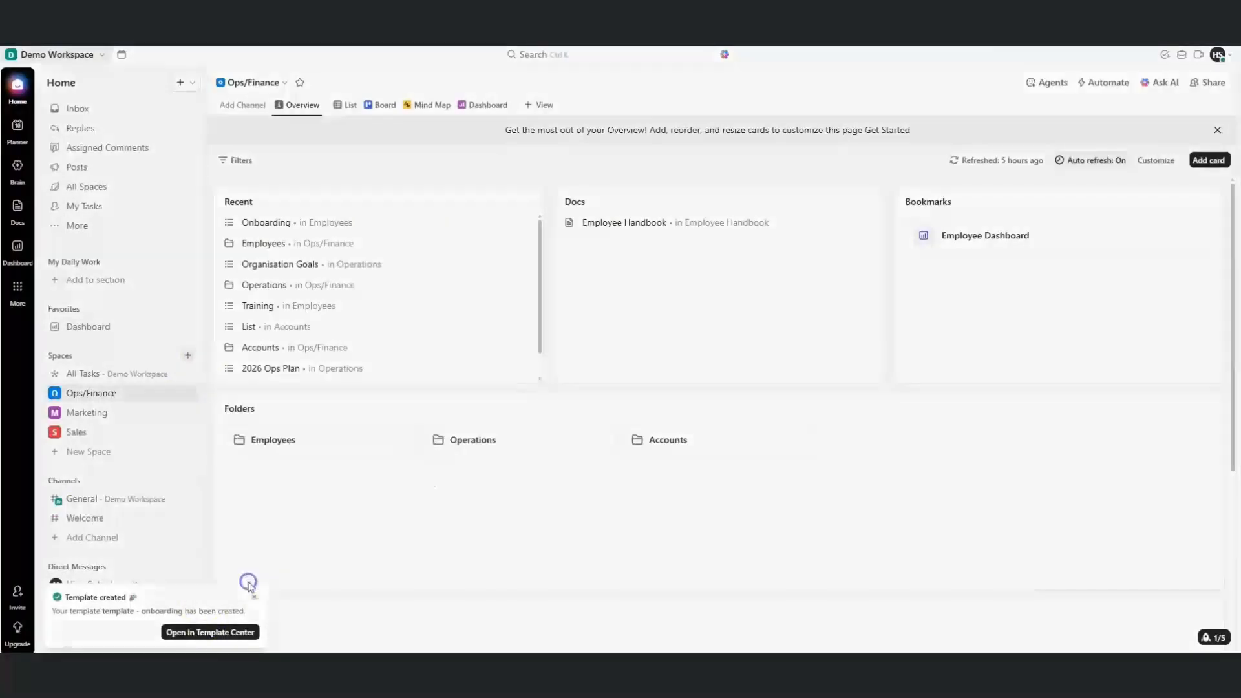
pyautogui.click(303, 130)
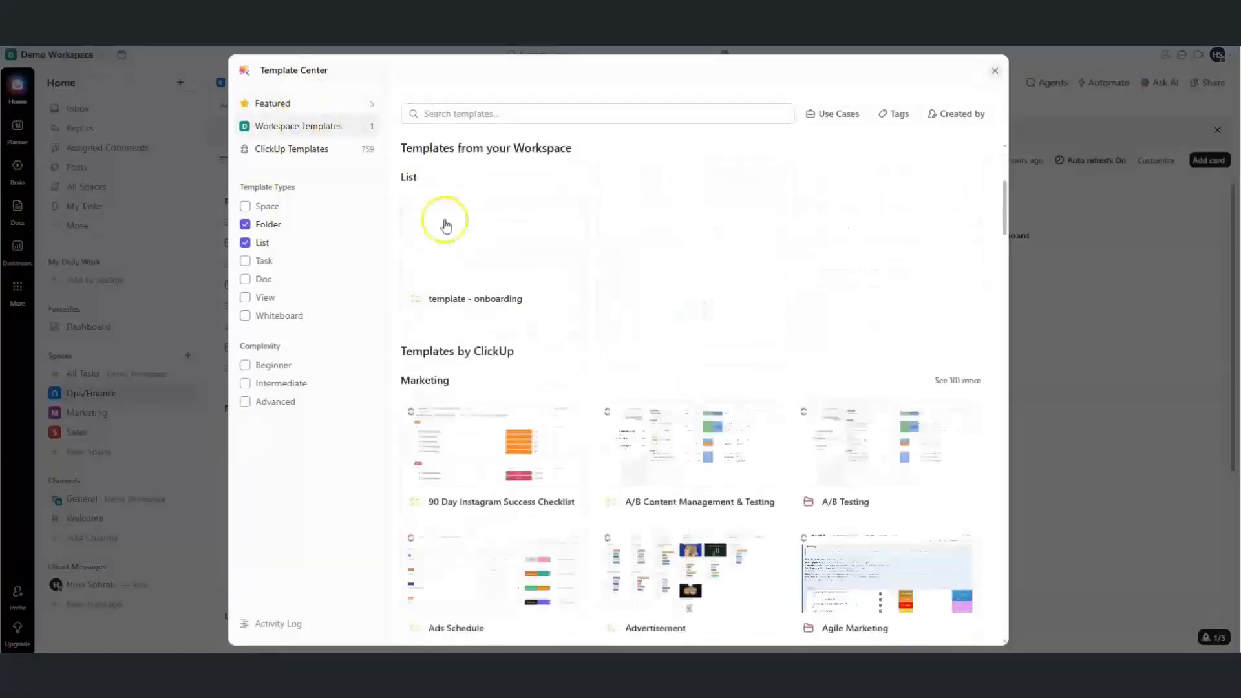
pyautogui.click(471, 279)
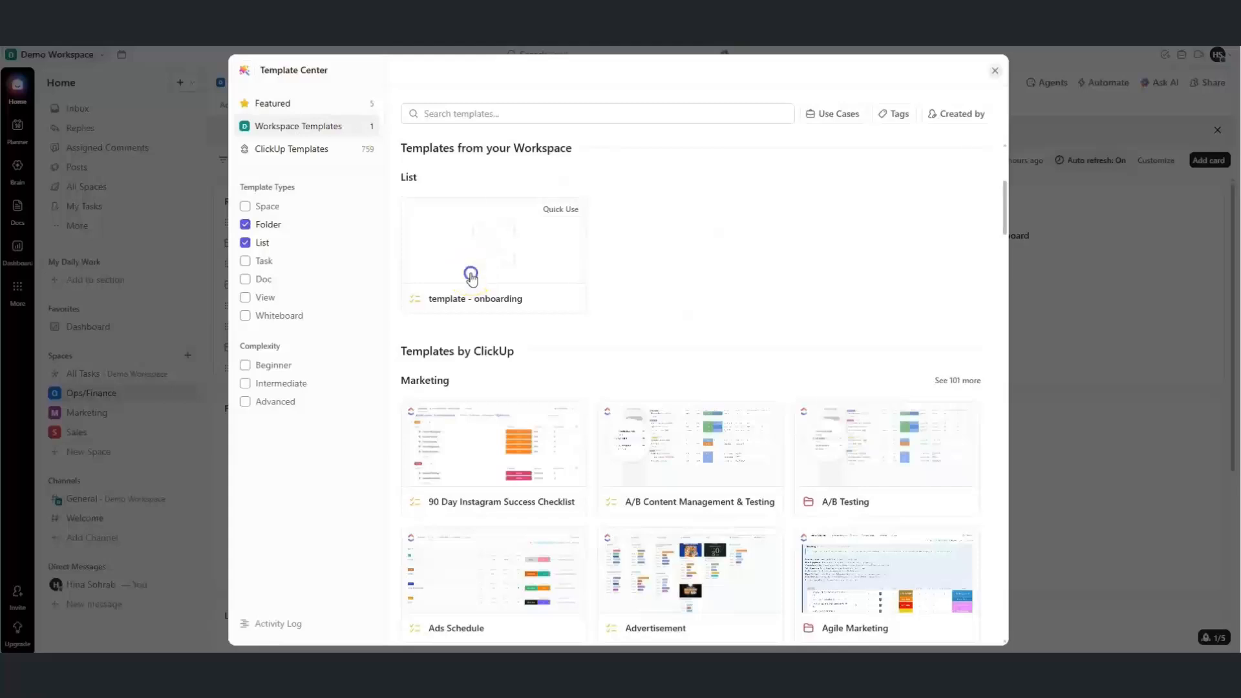
pyautogui.click(803, 119)
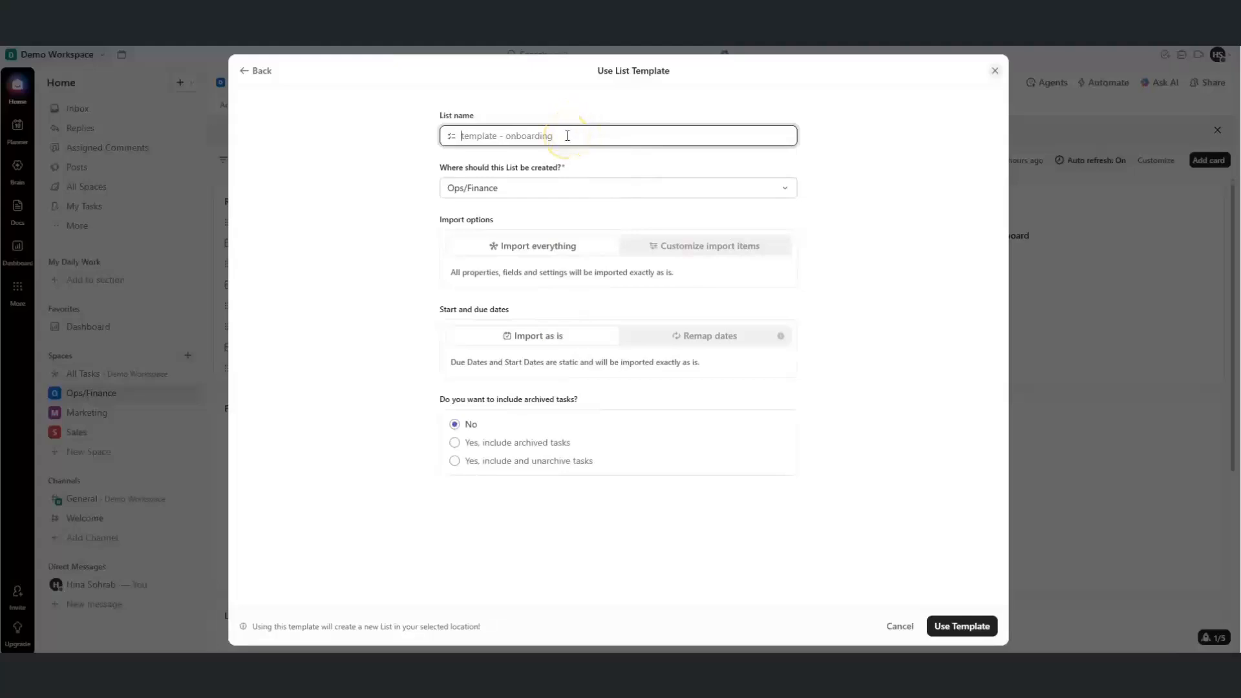
# Name the new list 'onboarding', place it in Marketing, keep the template dates, and create it
pyautogui.write('onboarding')
pyautogui.click(536, 188)
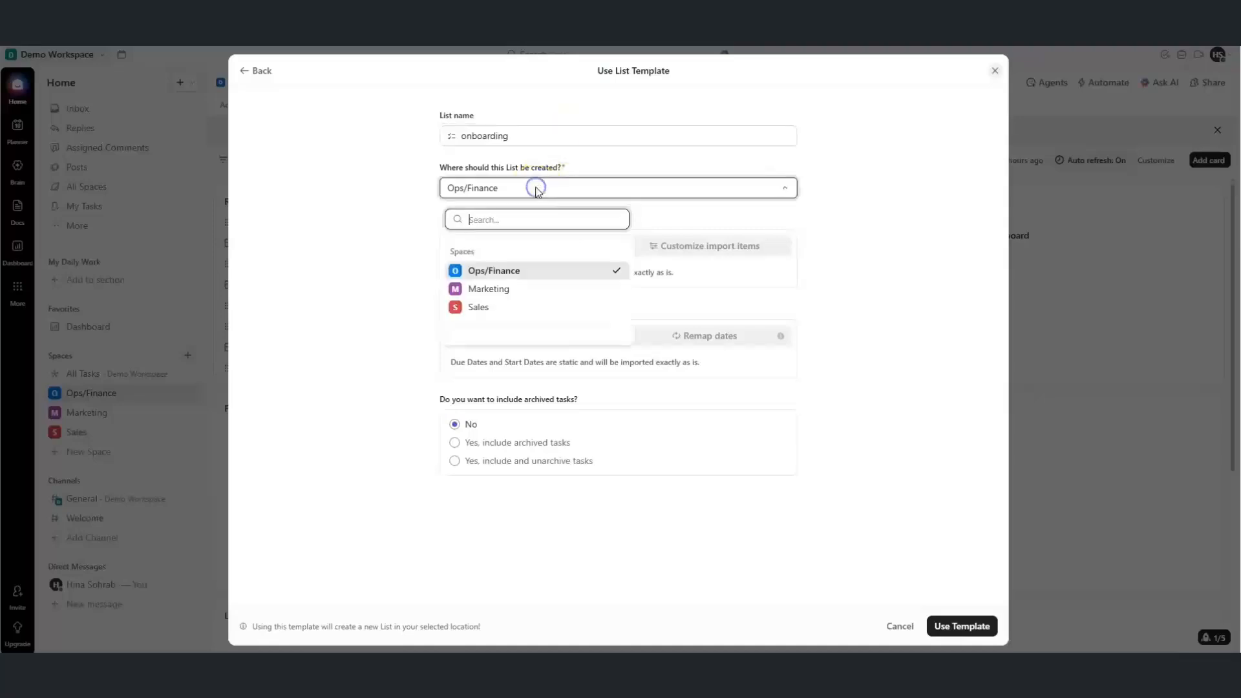
pyautogui.click(610, 284)
pyautogui.click(515, 194)
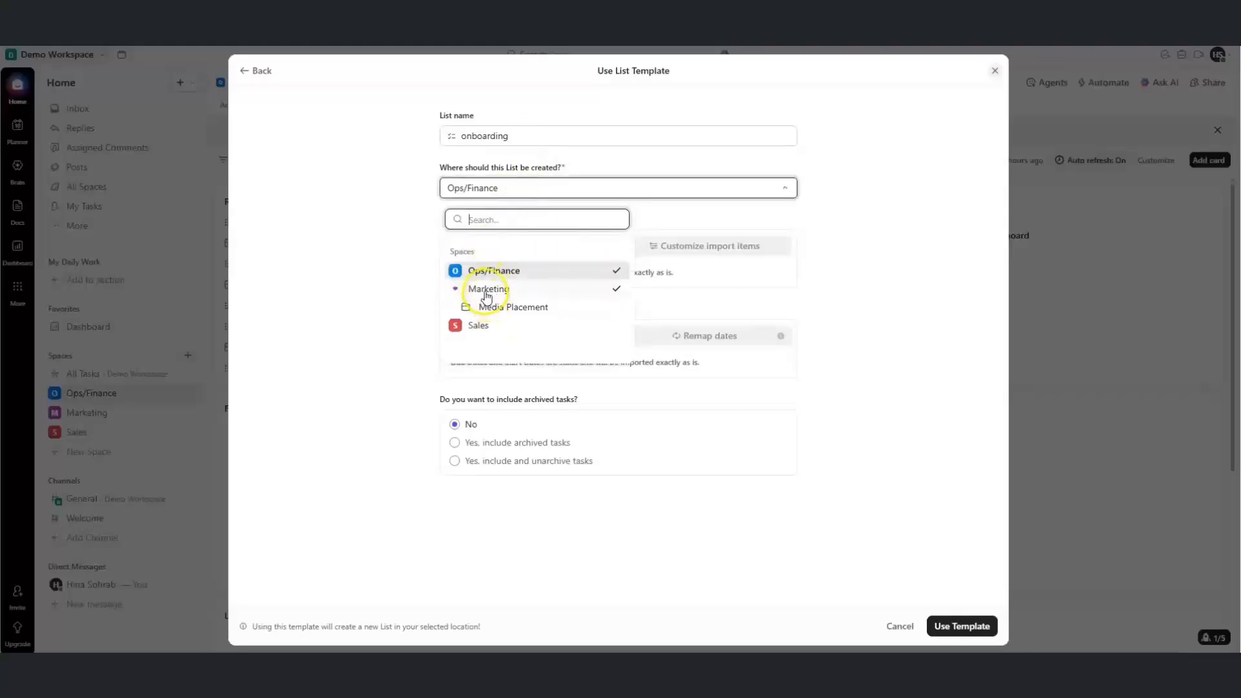
pyautogui.click(485, 289)
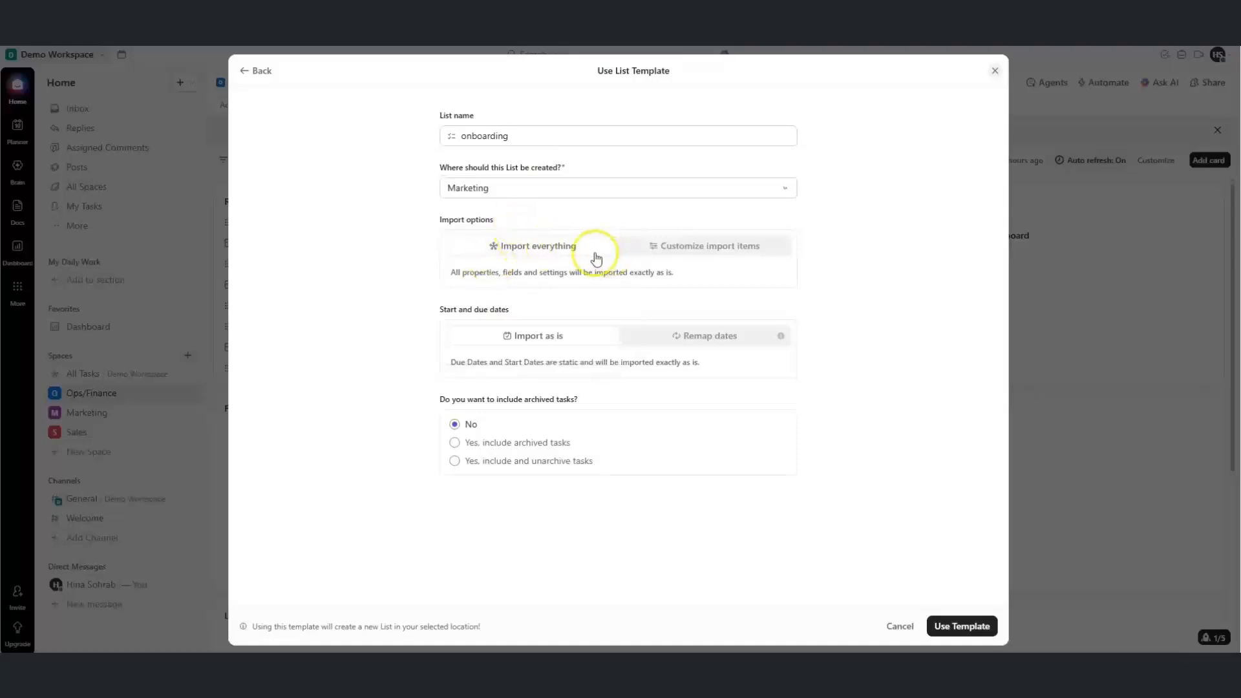
pyautogui.click(657, 334)
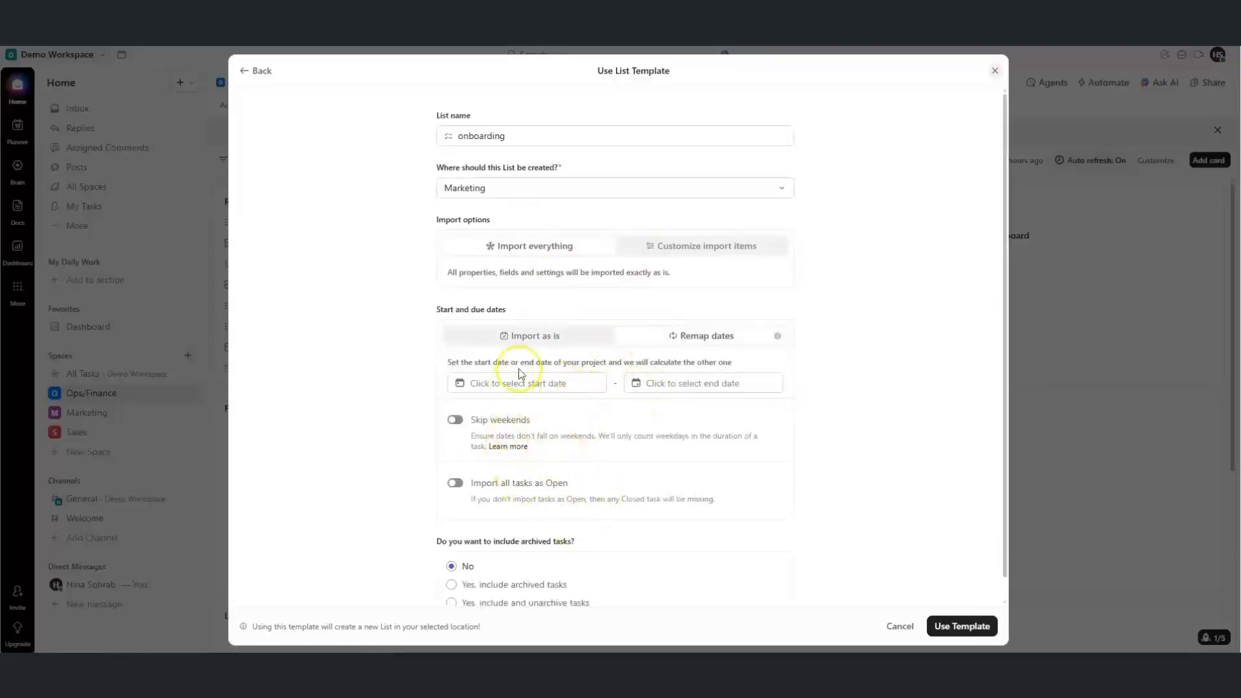
pyautogui.click(532, 334)
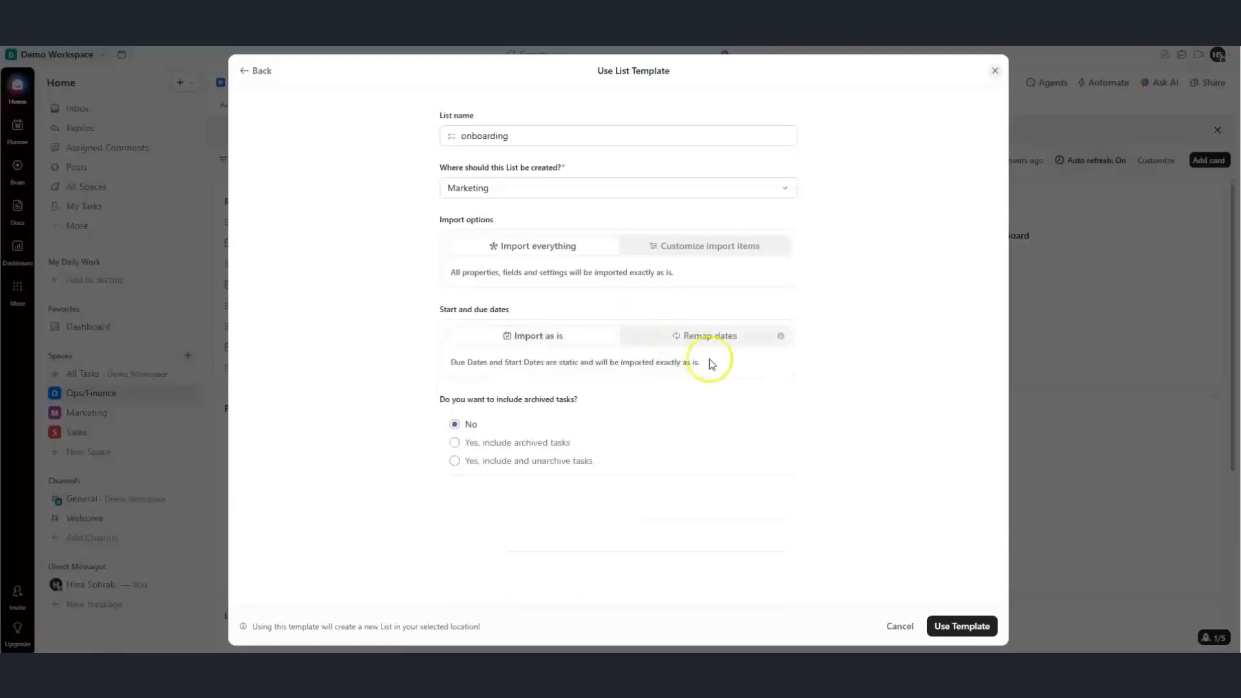
pyautogui.click(938, 635)
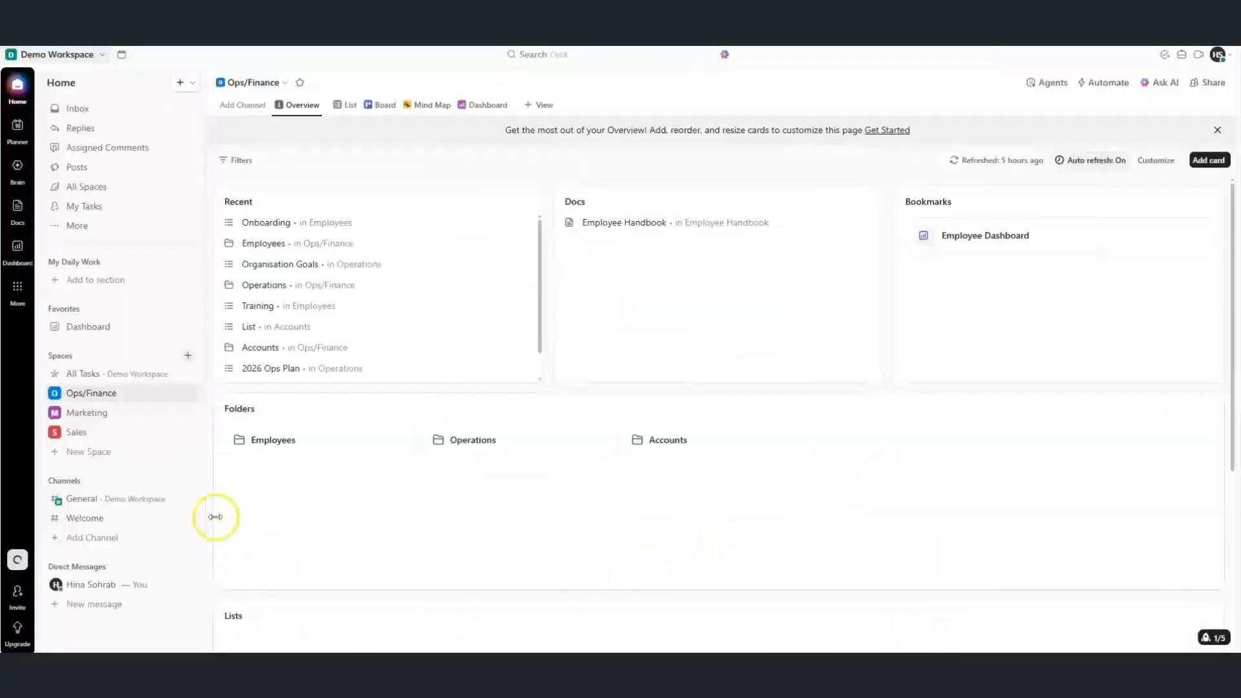
# Expand the Marketing space and open its new onboarding list
pyautogui.click(54, 413)
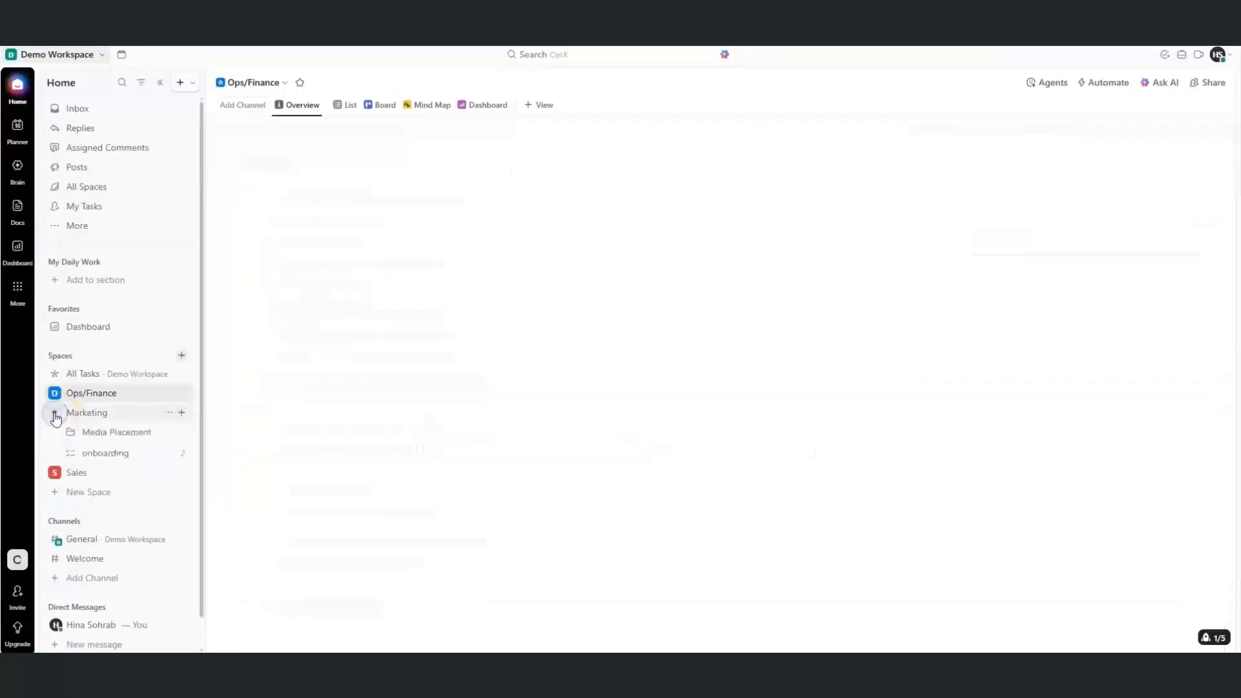
pyautogui.click(100, 455)
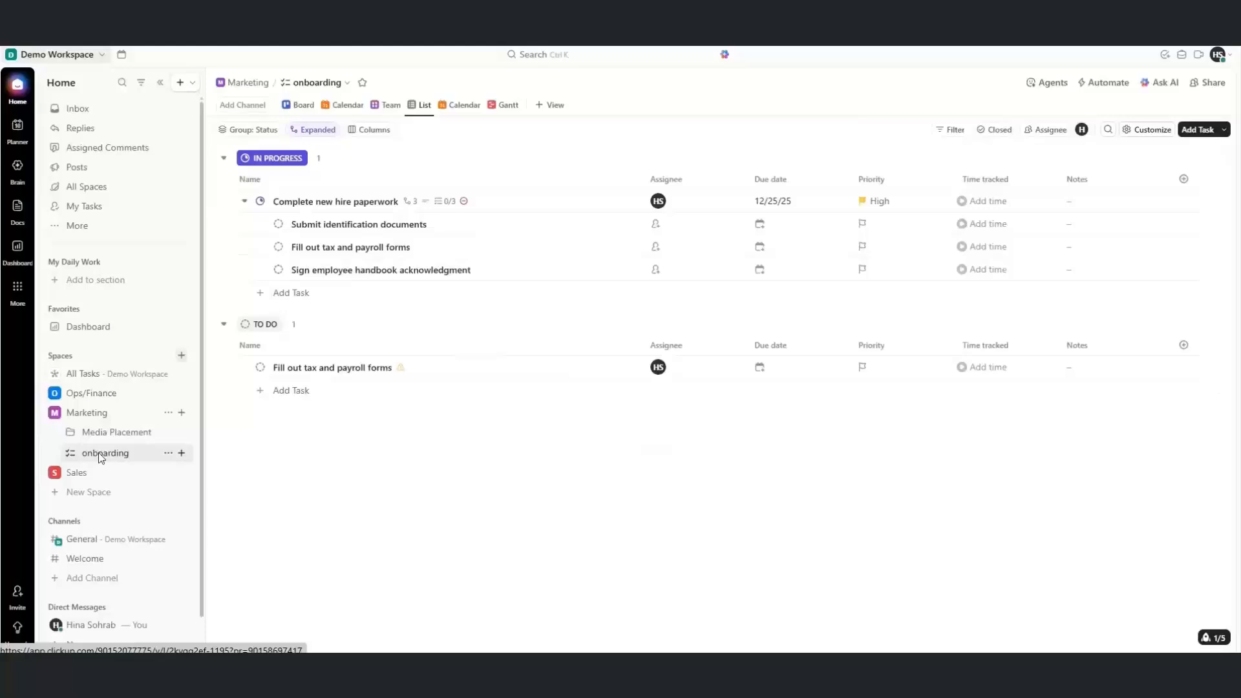
pyautogui.click(148, 439)
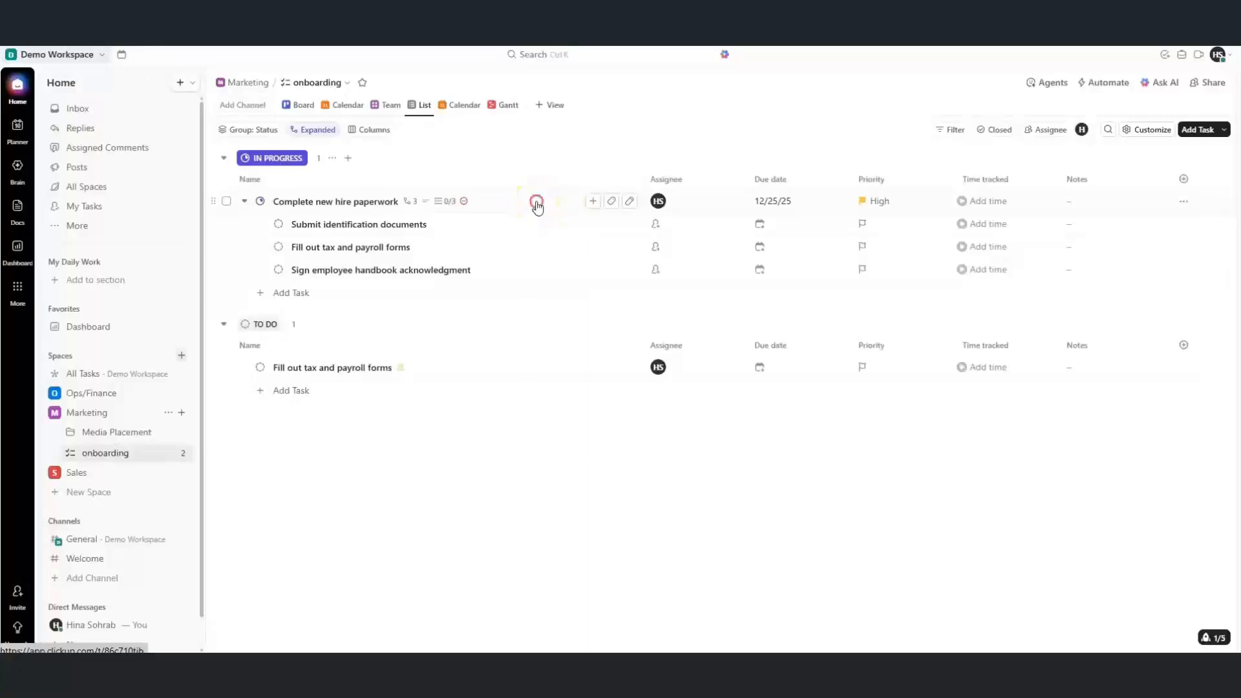
# Save the Complete new hire paperwork task as task template 'onboarding tasks'
pyautogui.rightClick(536, 206)
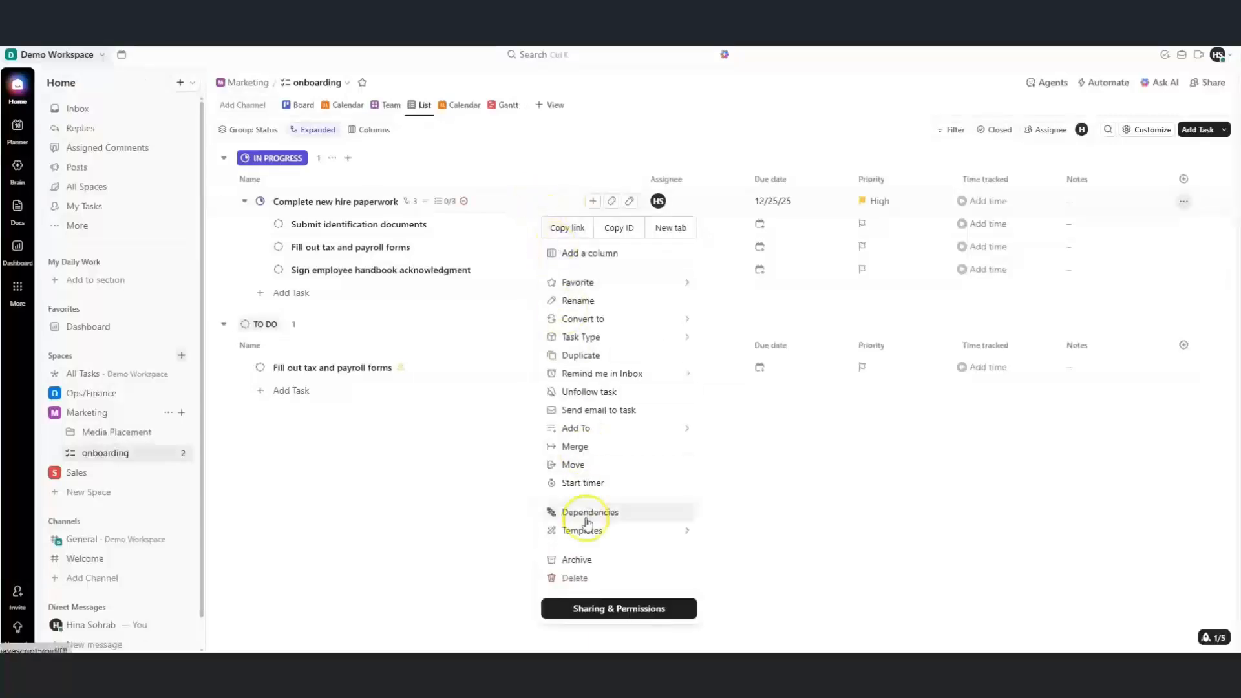
pyautogui.moveTo(590, 529)
pyautogui.click(763, 560)
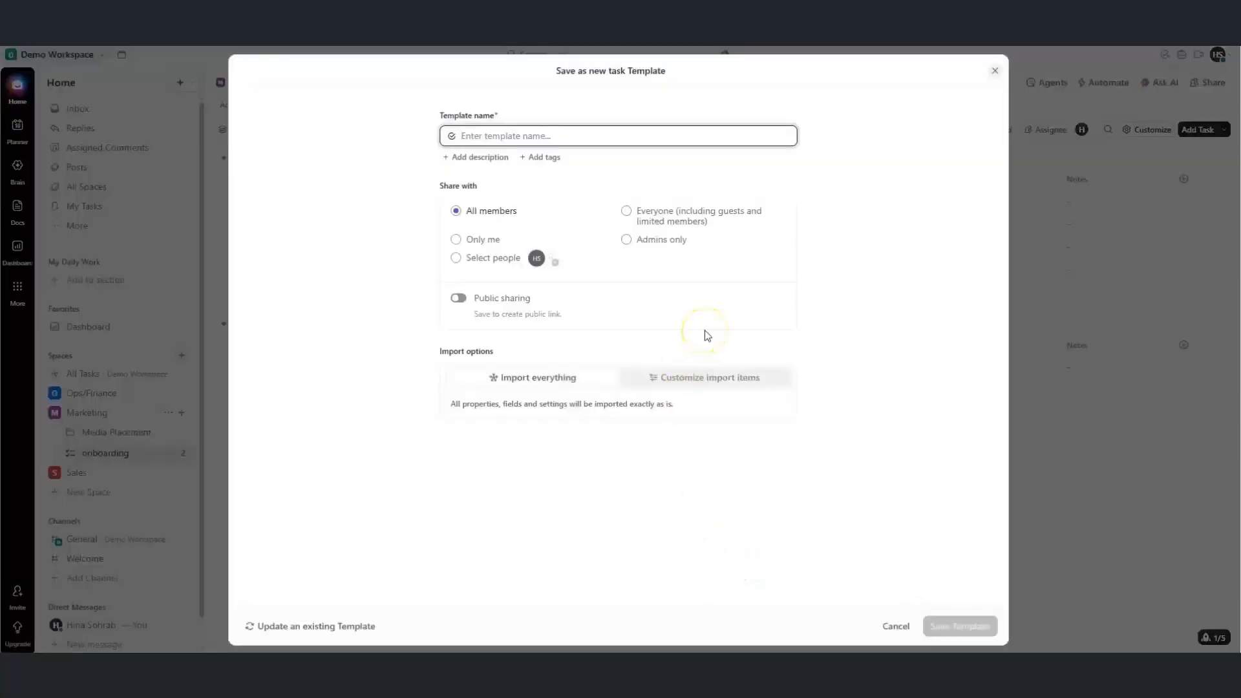
pyautogui.write('o')
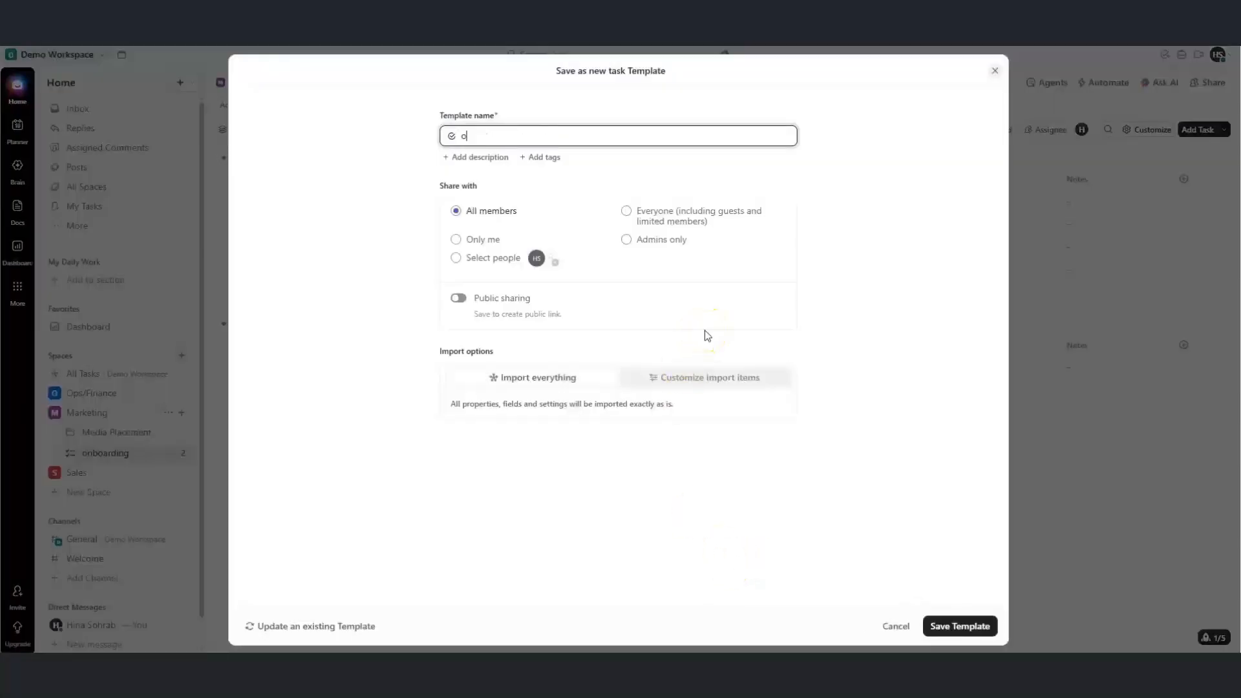
pyautogui.write('nboarding tasks')
pyautogui.click(703, 338)
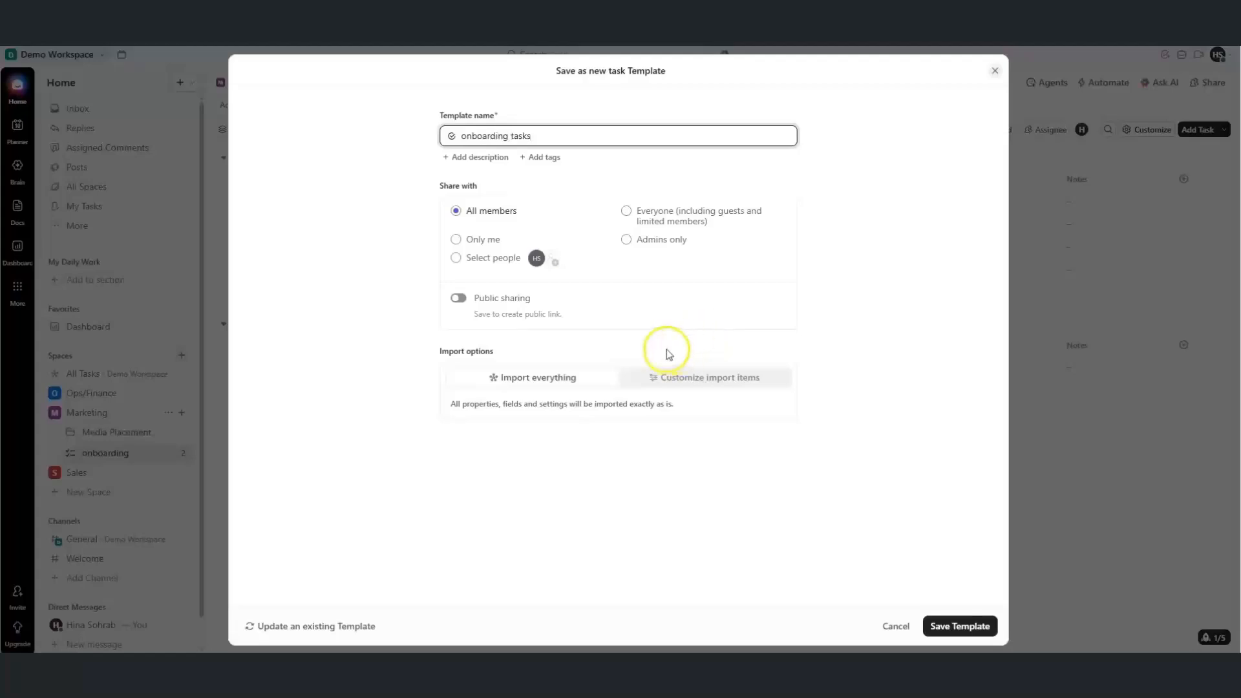
pyautogui.click(938, 627)
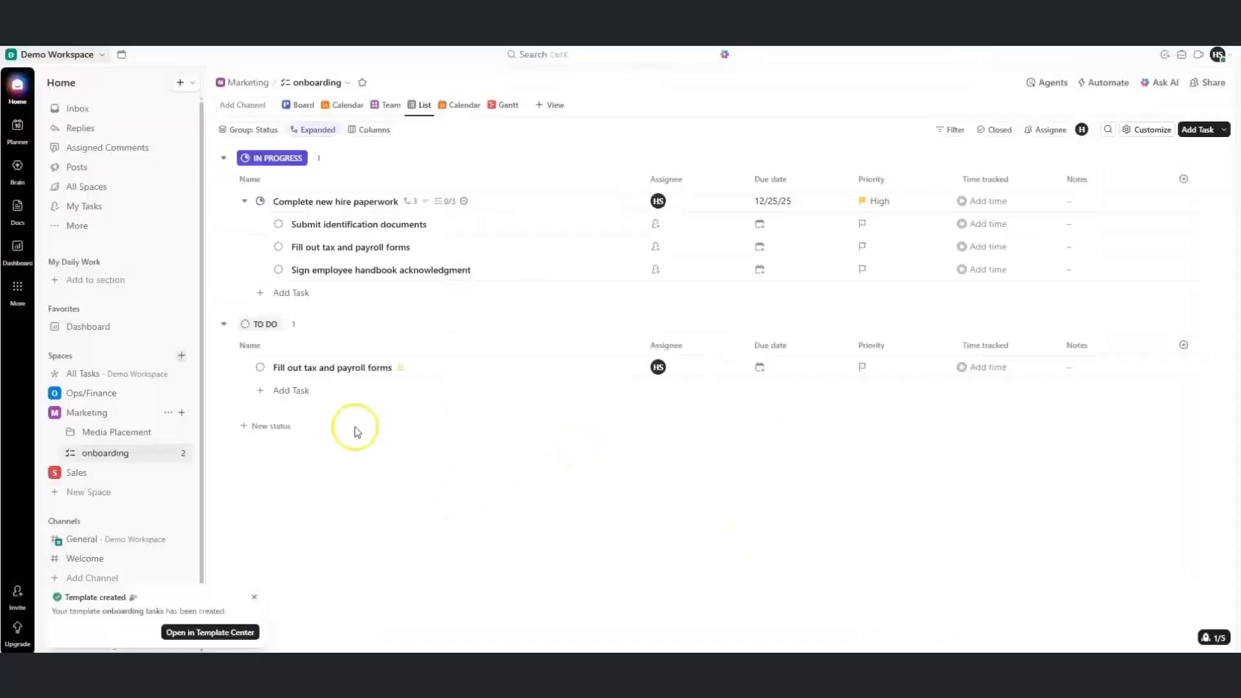
# Add a TO DO task named 'tasks' from the 'onboarding tasks' template, with its three subtasks
pyautogui.click(291, 390)
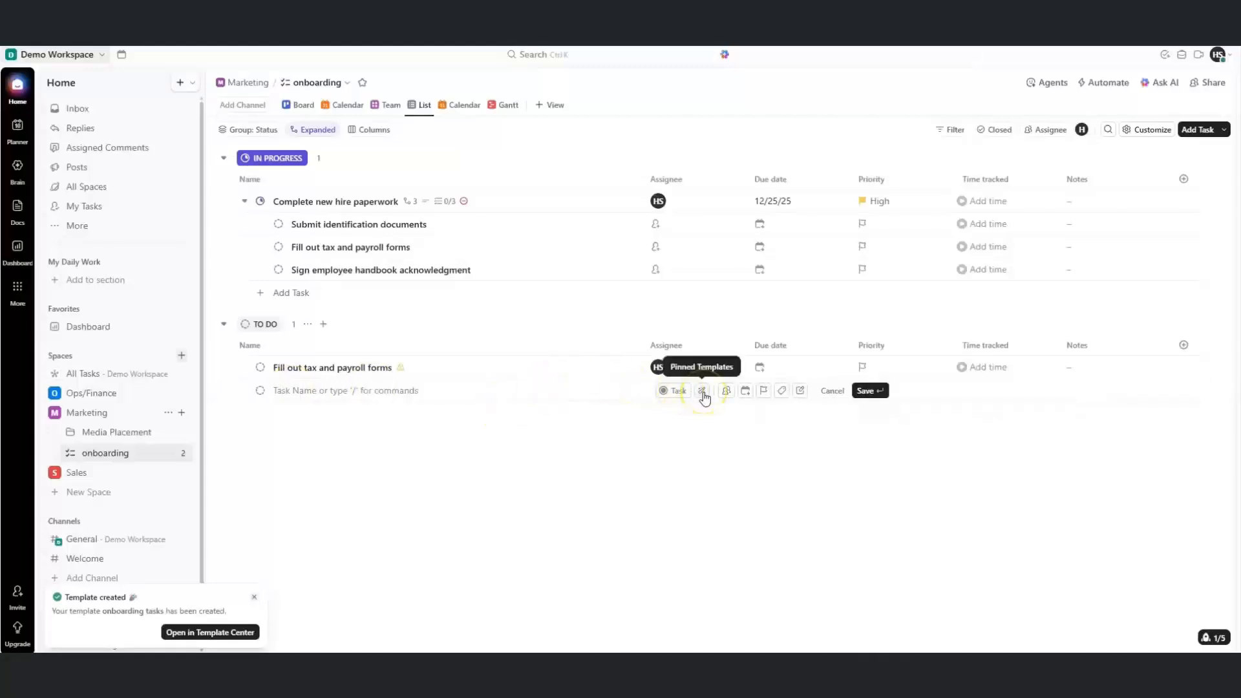
pyautogui.click(702, 391)
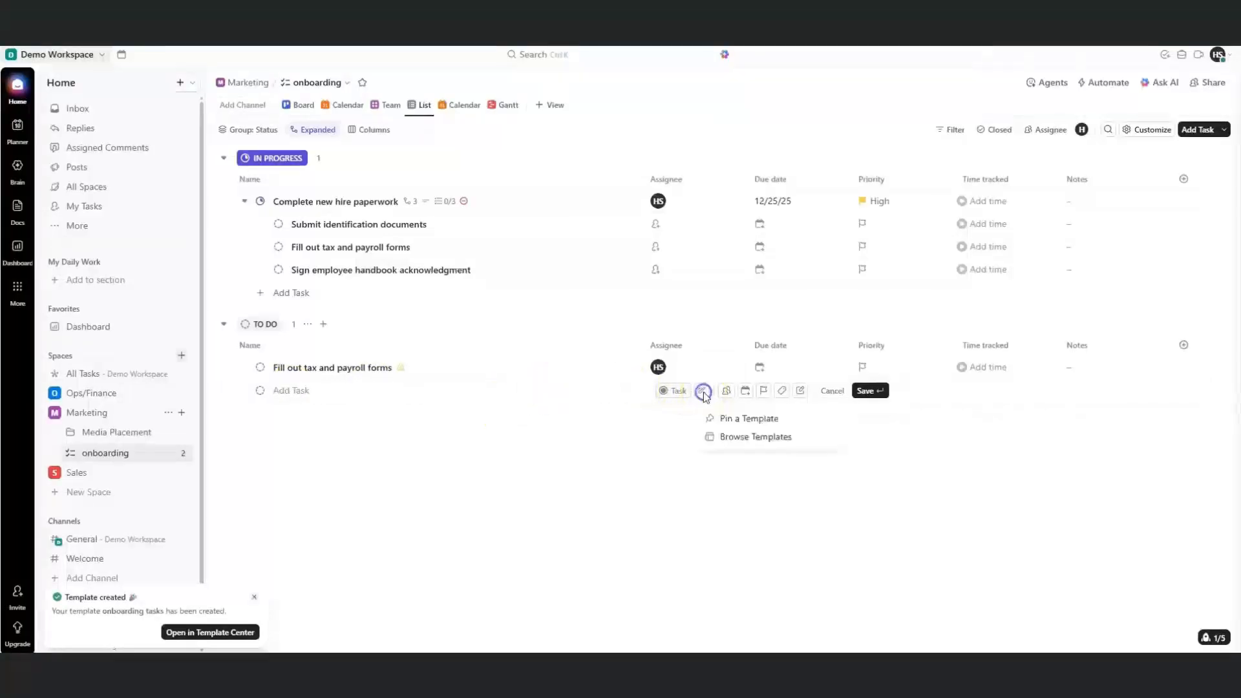
pyautogui.click(723, 435)
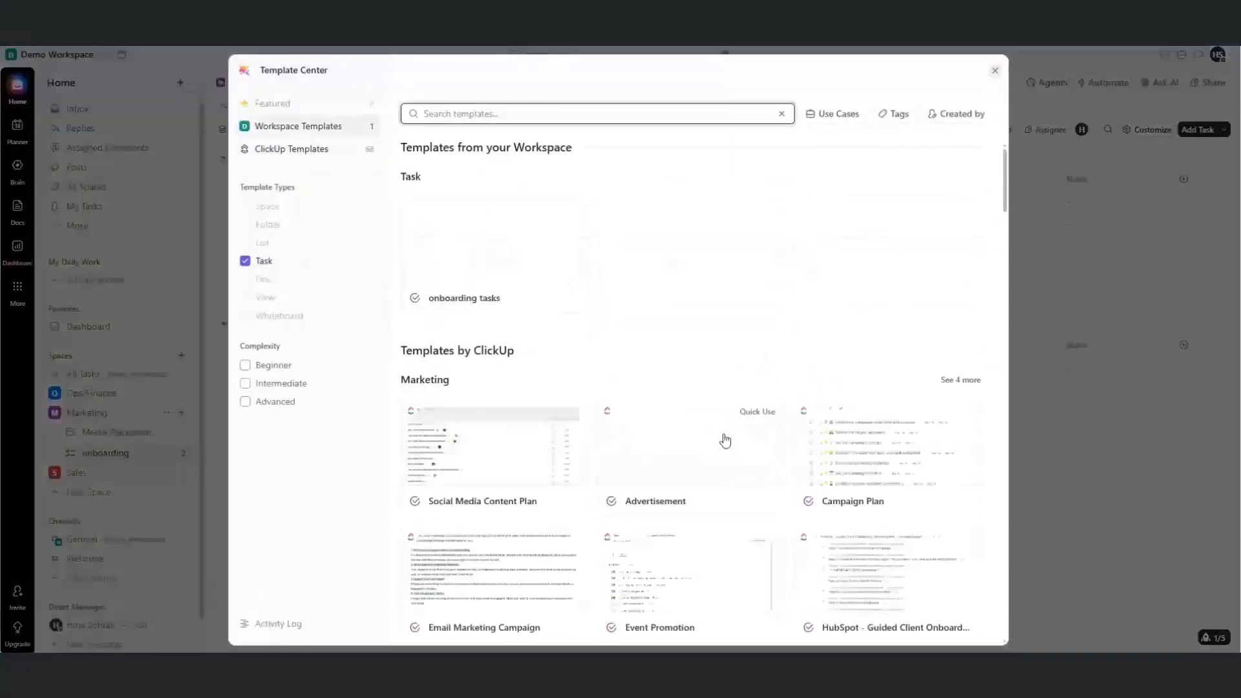
pyautogui.click(492, 287)
pyautogui.click(796, 119)
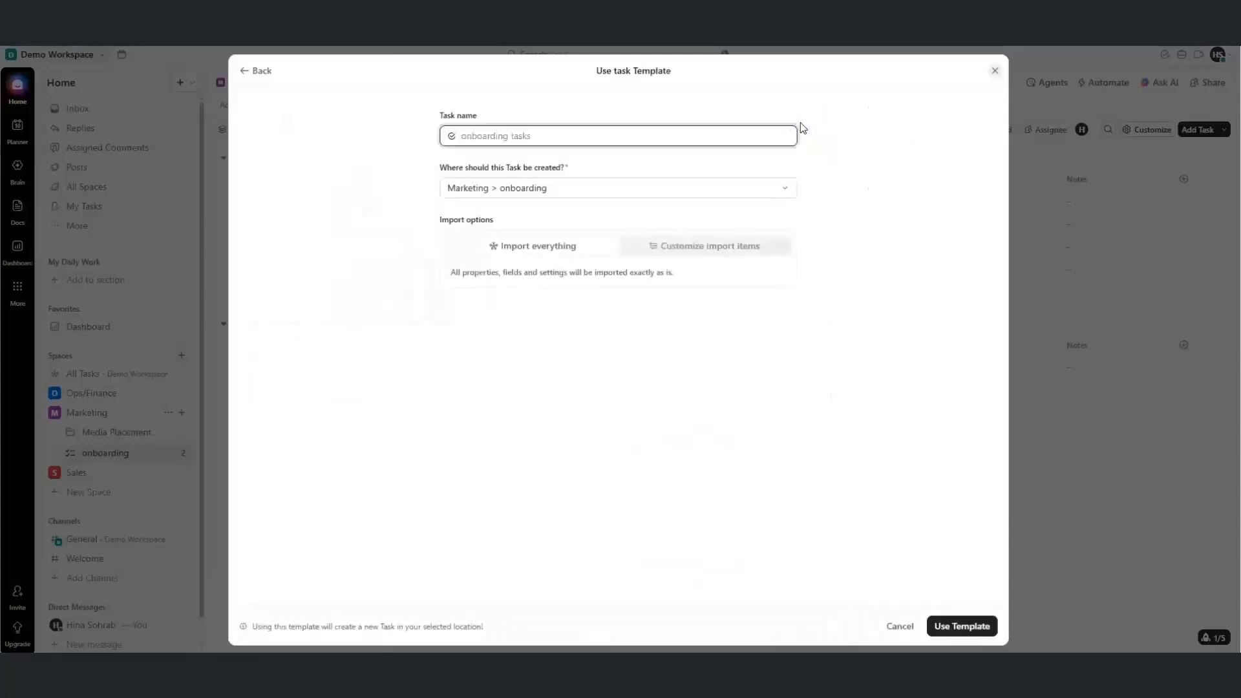
pyautogui.write('o')
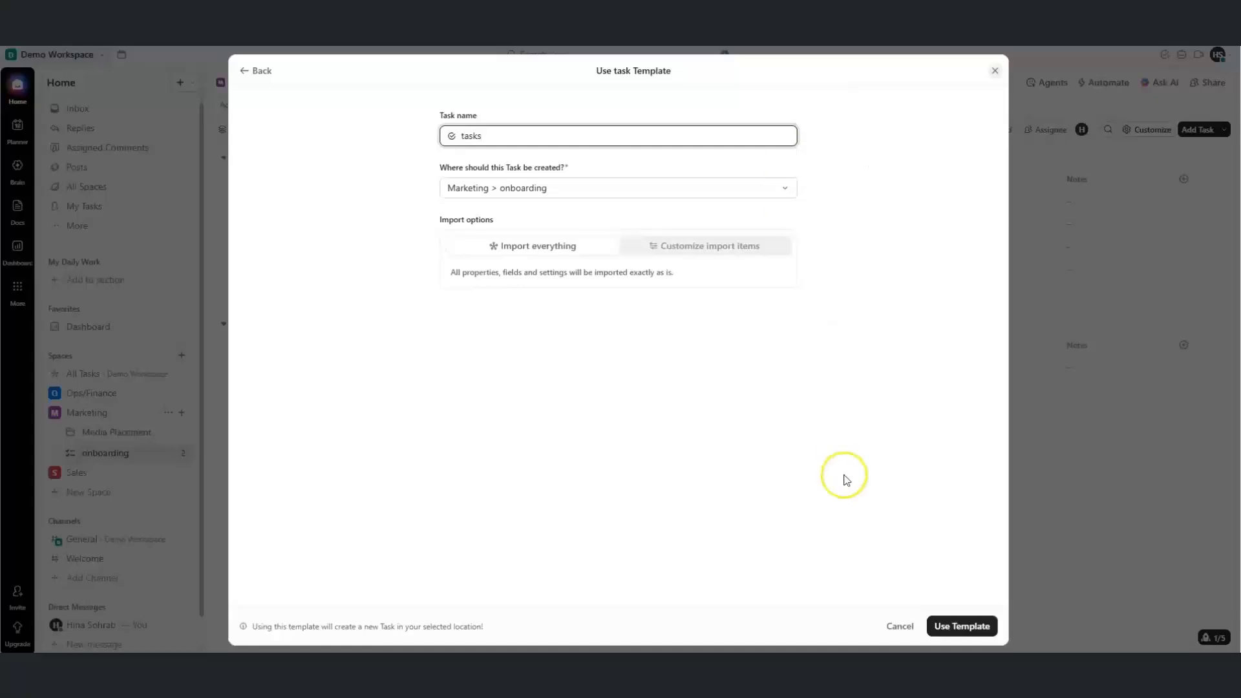
pyautogui.click(945, 630)
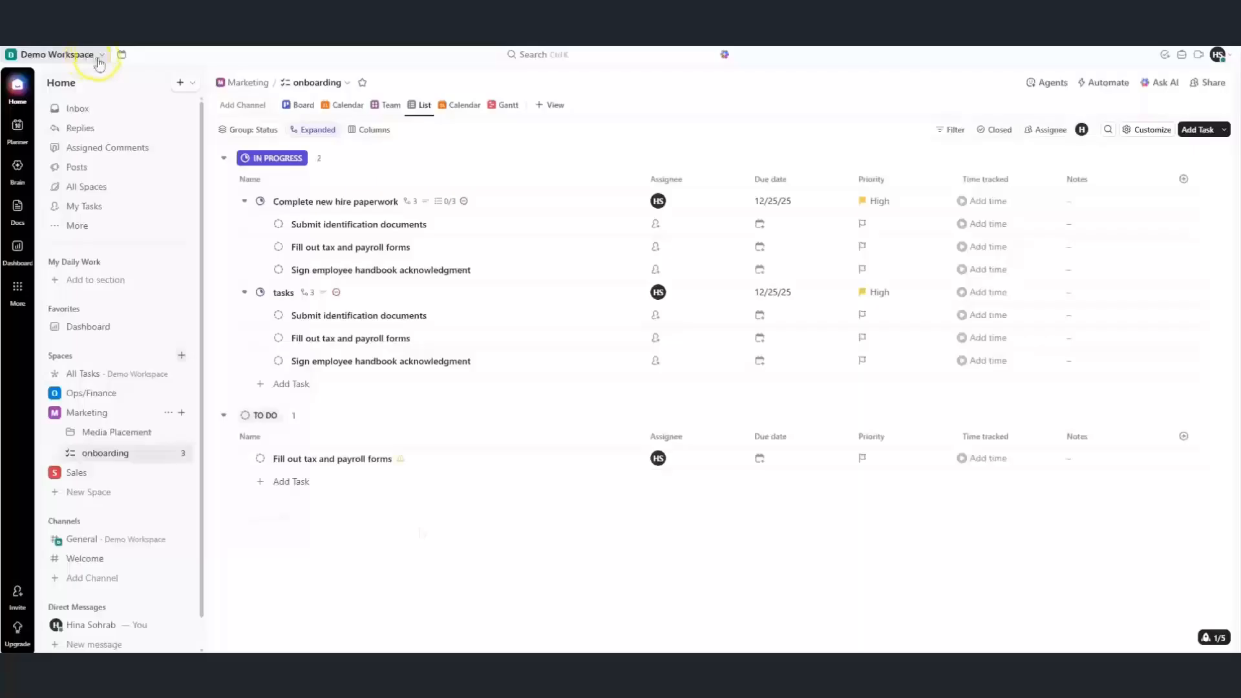
# Open workspace Automations and target the Ops/Finance › Employees › Onboarding list
pyautogui.click(100, 56)
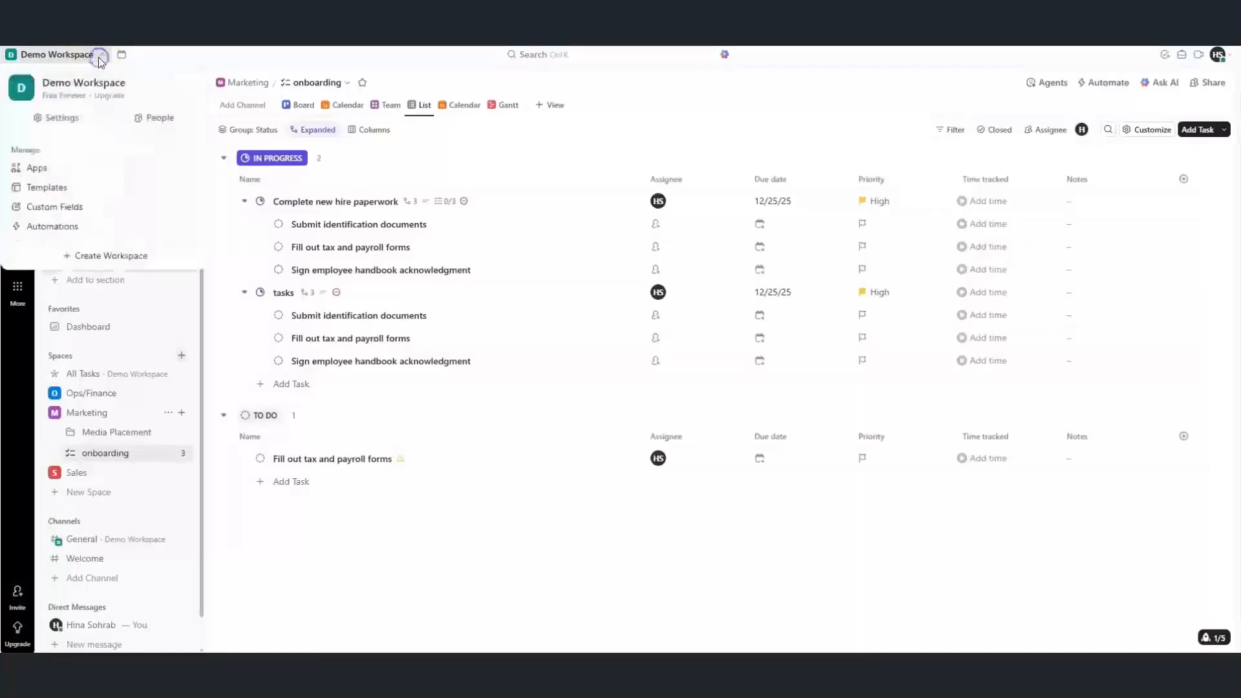
pyautogui.click(46, 228)
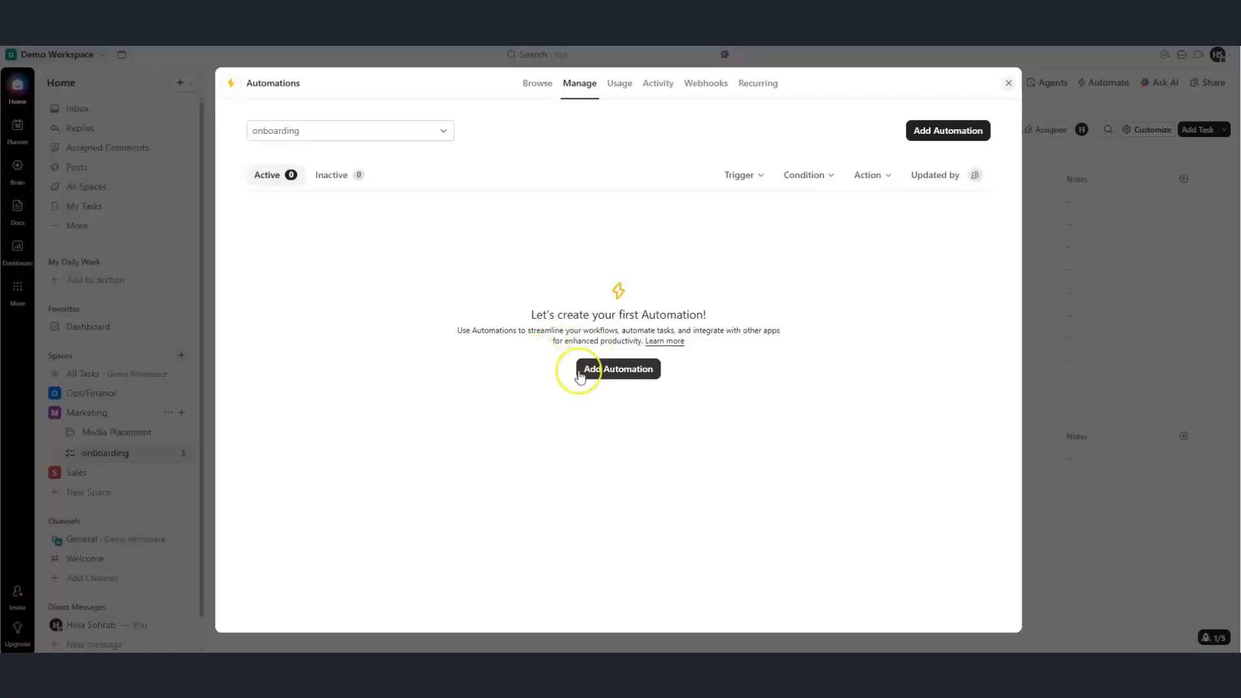
pyautogui.click(432, 143)
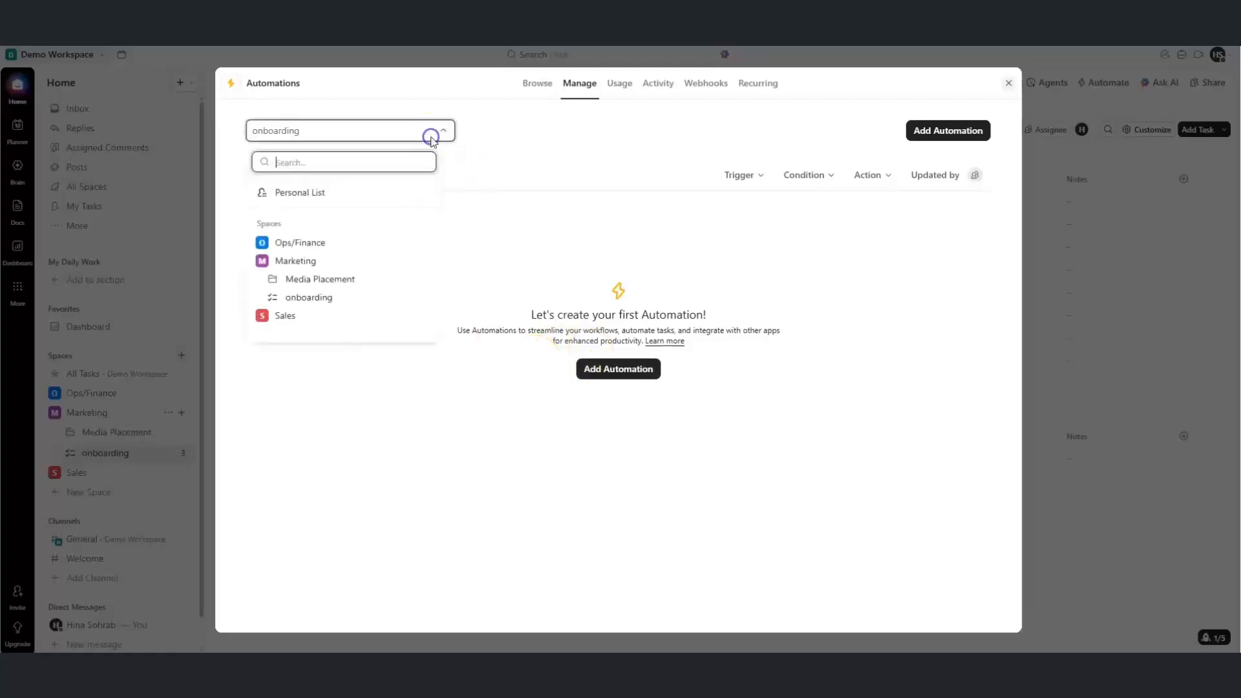
pyautogui.click(263, 243)
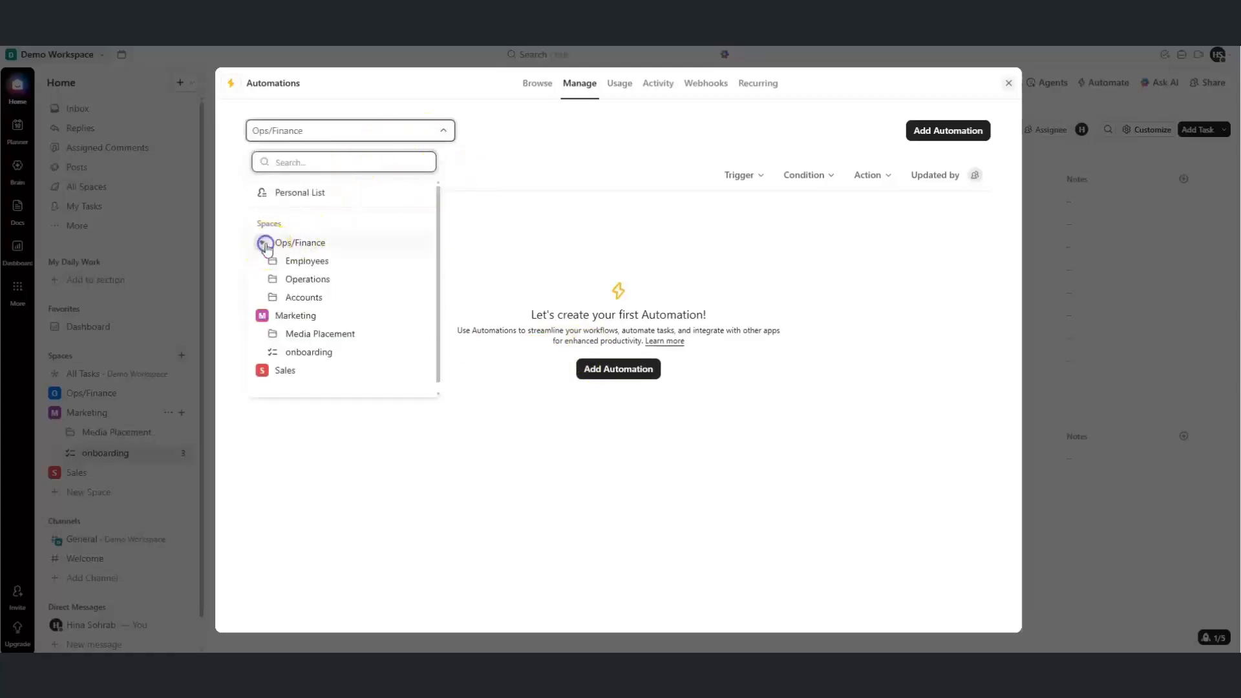
pyautogui.click(286, 265)
pyautogui.click(306, 282)
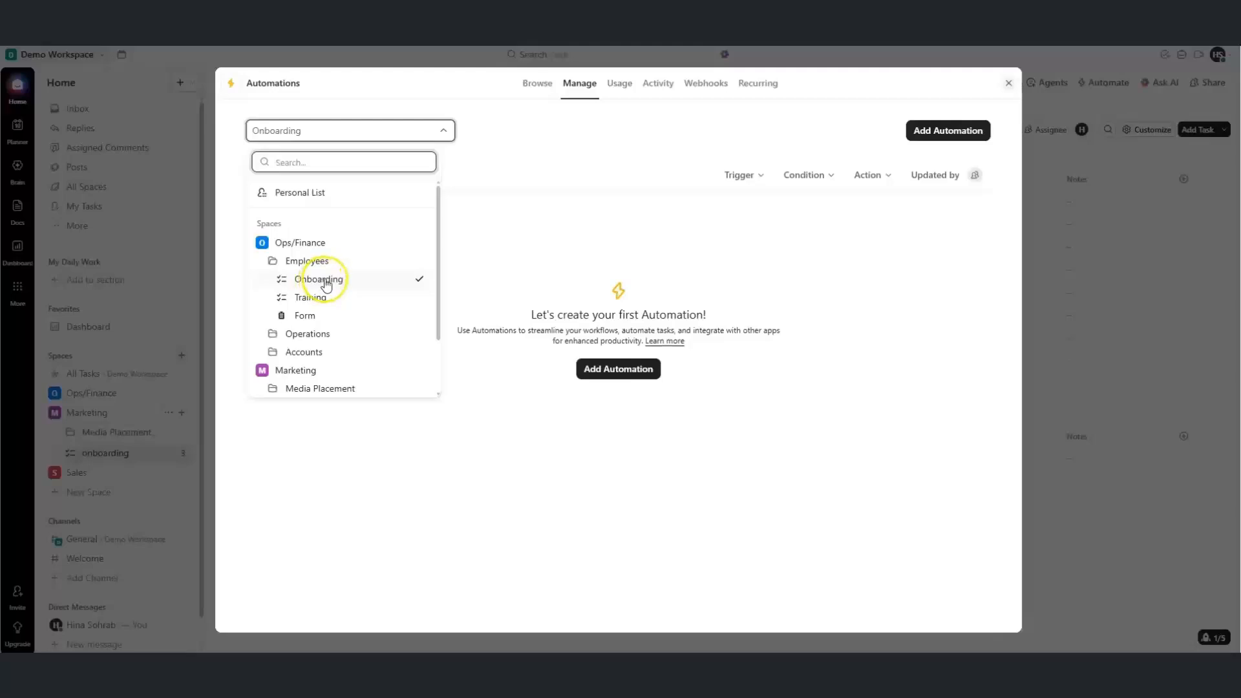
pyautogui.click(384, 282)
pyautogui.click(332, 278)
pyautogui.click(474, 259)
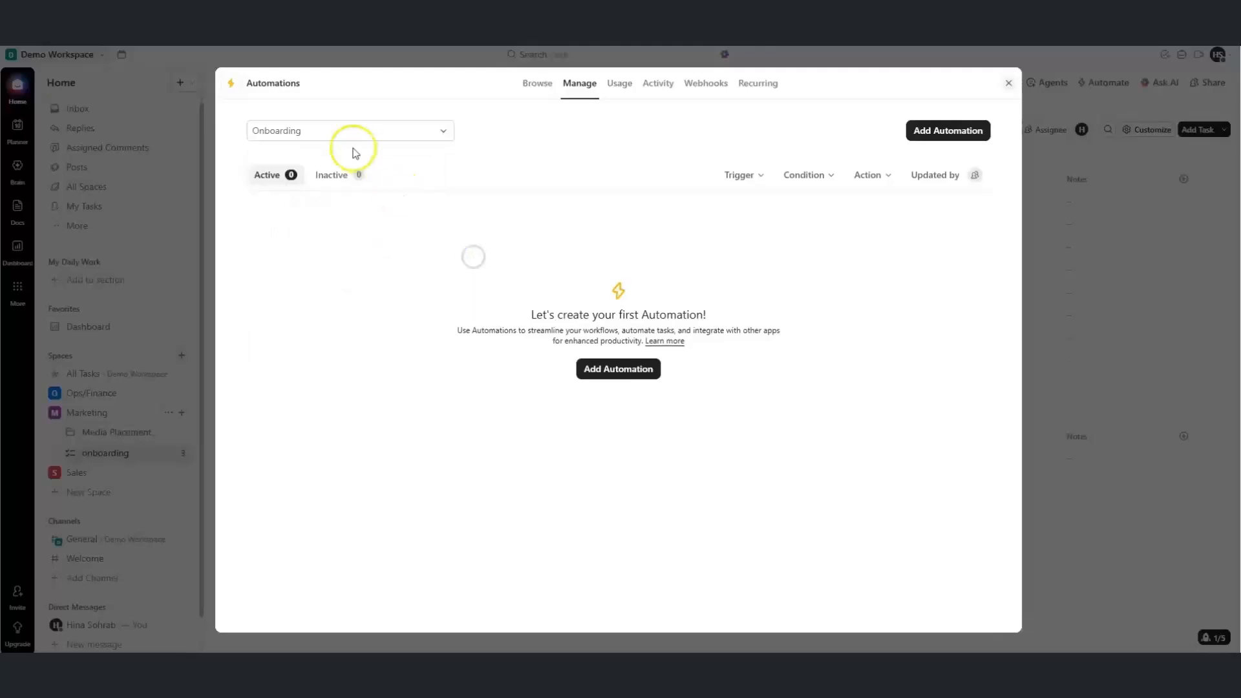
# Start an automation triggered on creation of tasks only, with Users as the sole source
pyautogui.click(929, 135)
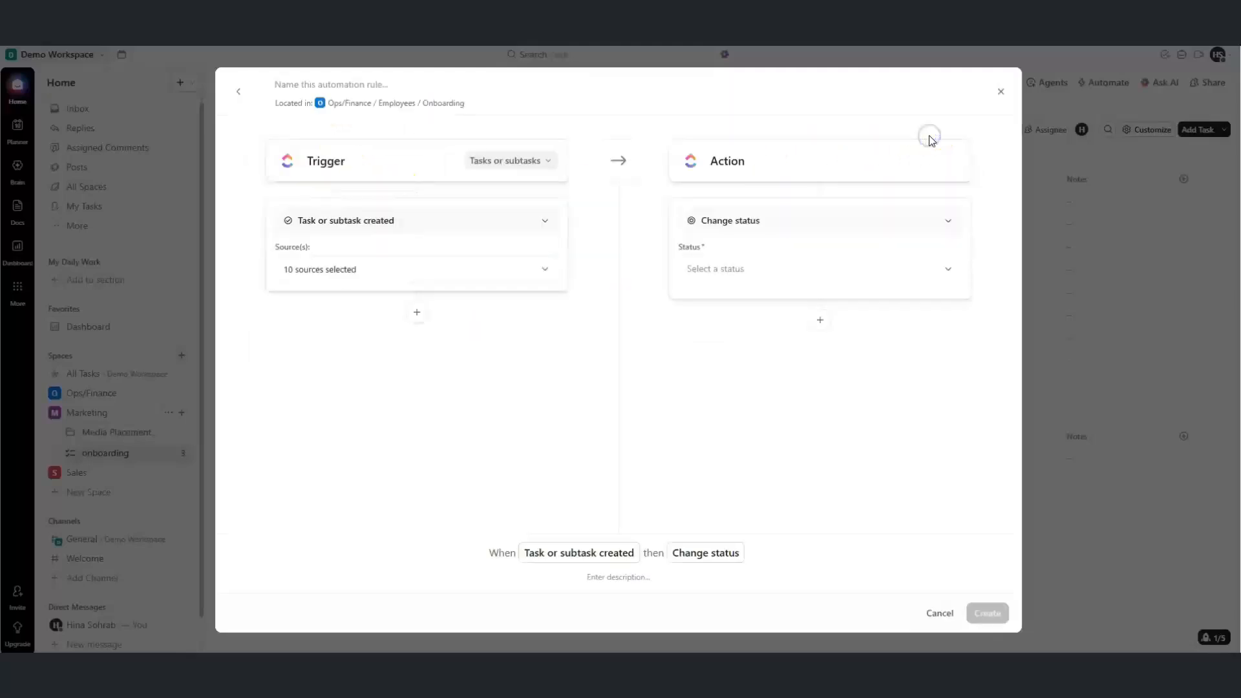
pyautogui.click(507, 163)
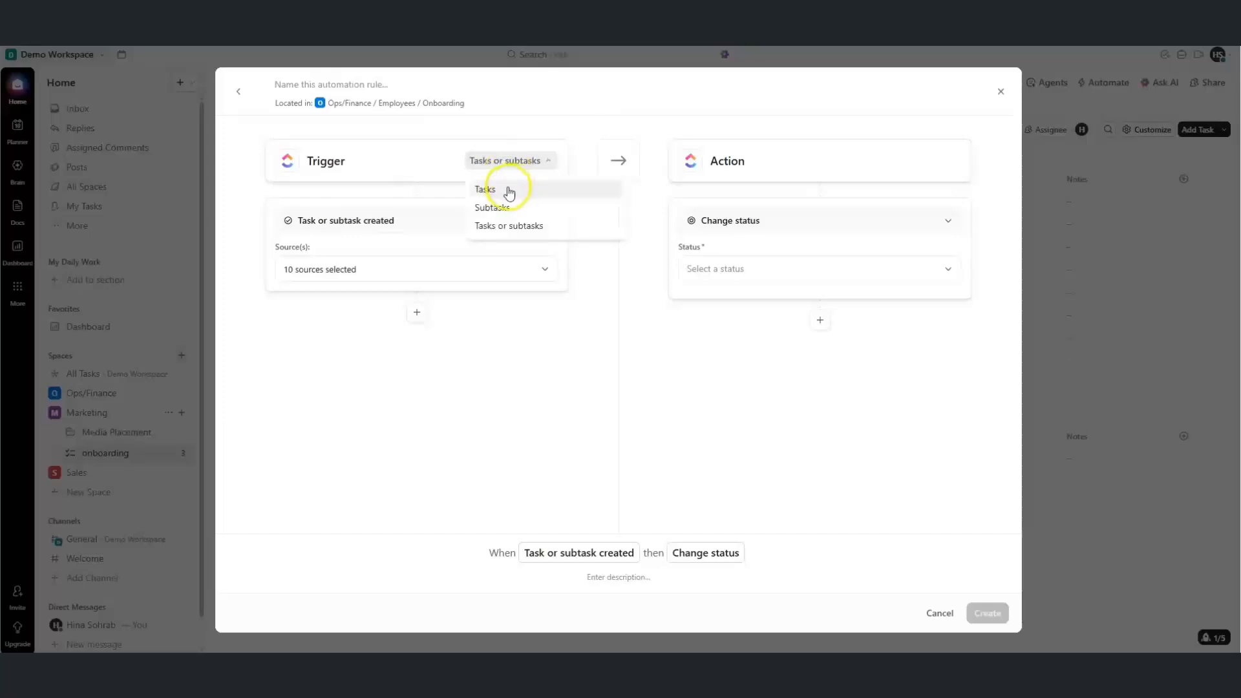
pyautogui.click(510, 190)
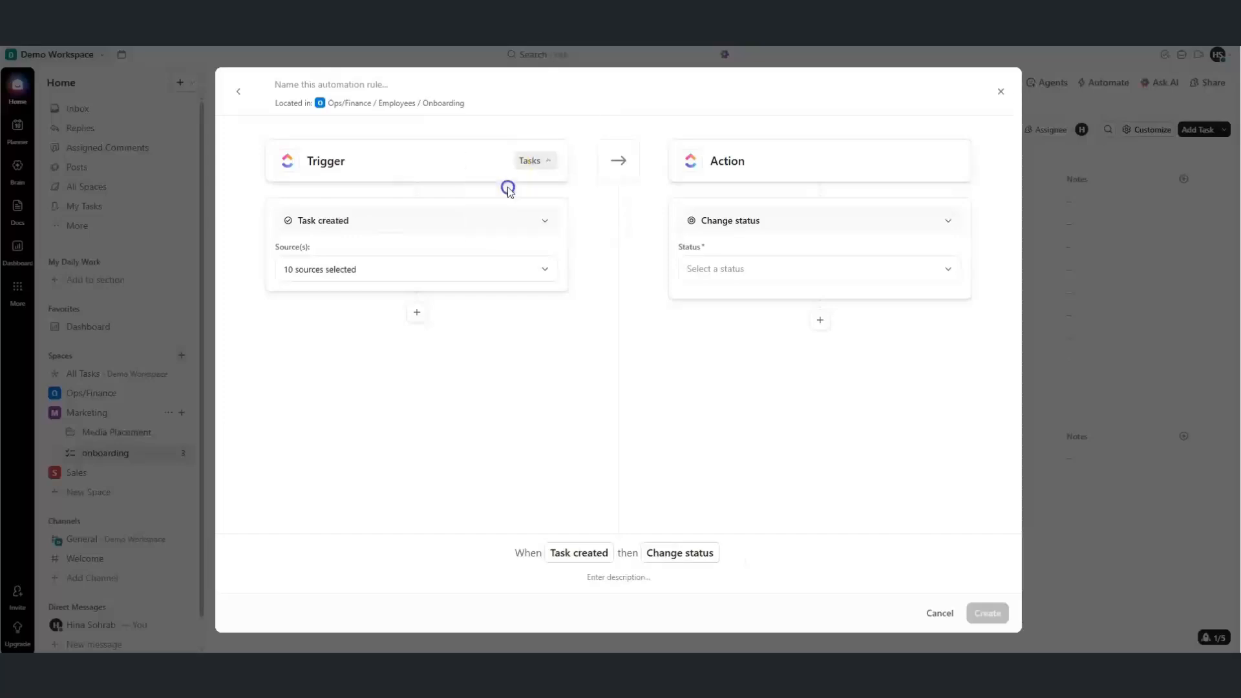
pyautogui.click(434, 269)
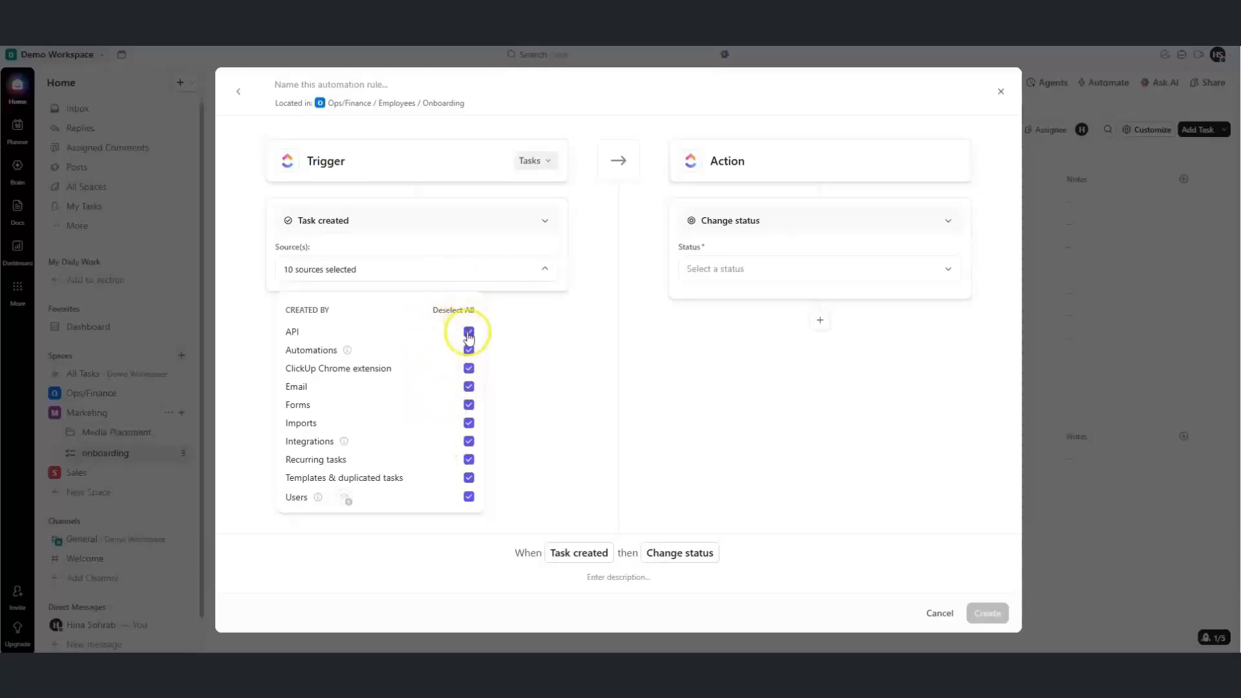
pyautogui.click(464, 311)
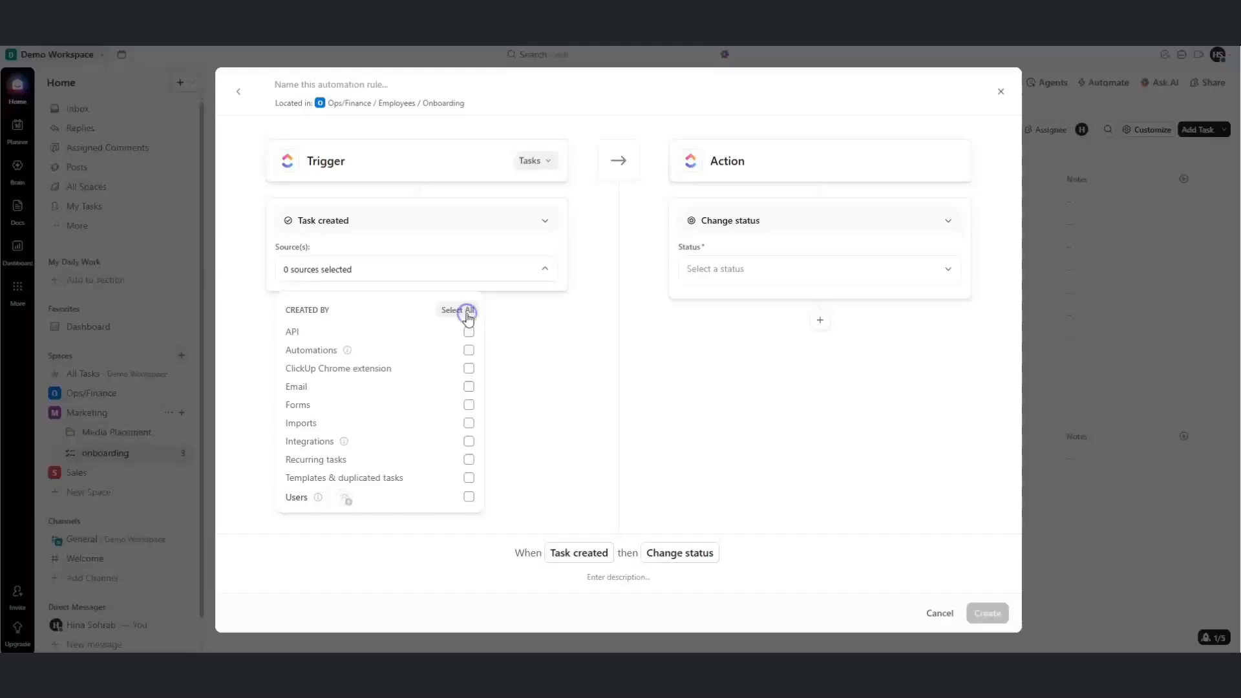
pyautogui.click(469, 498)
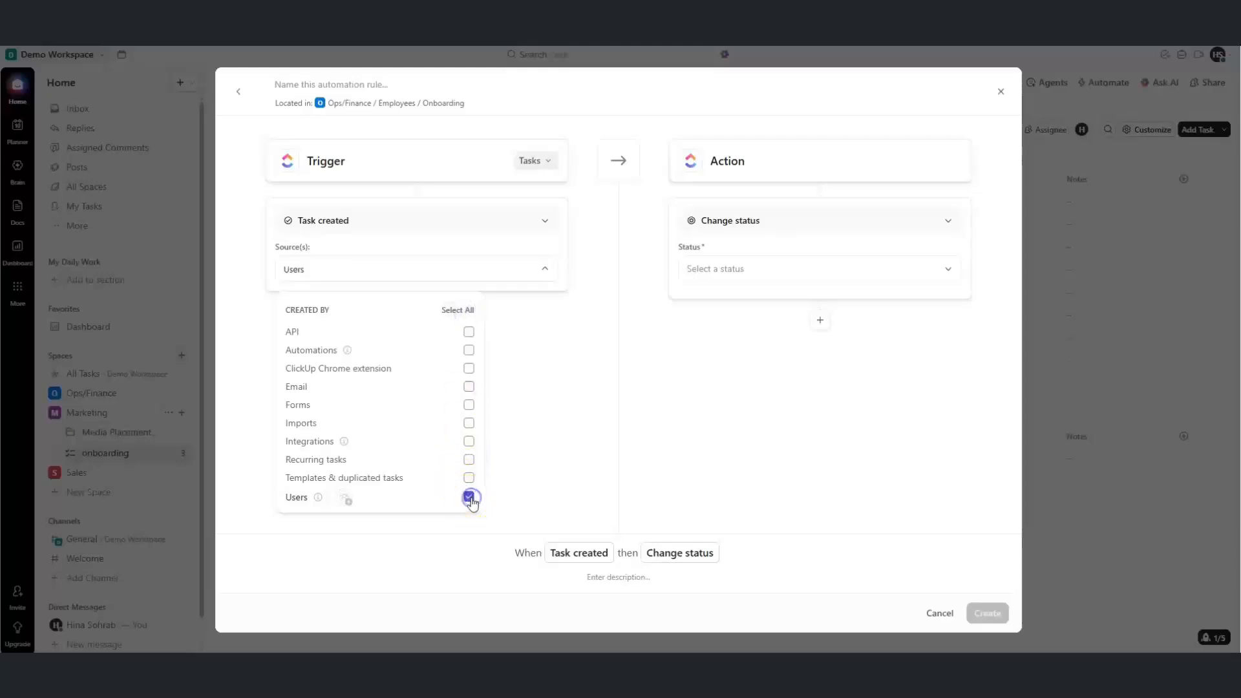
pyautogui.click(708, 420)
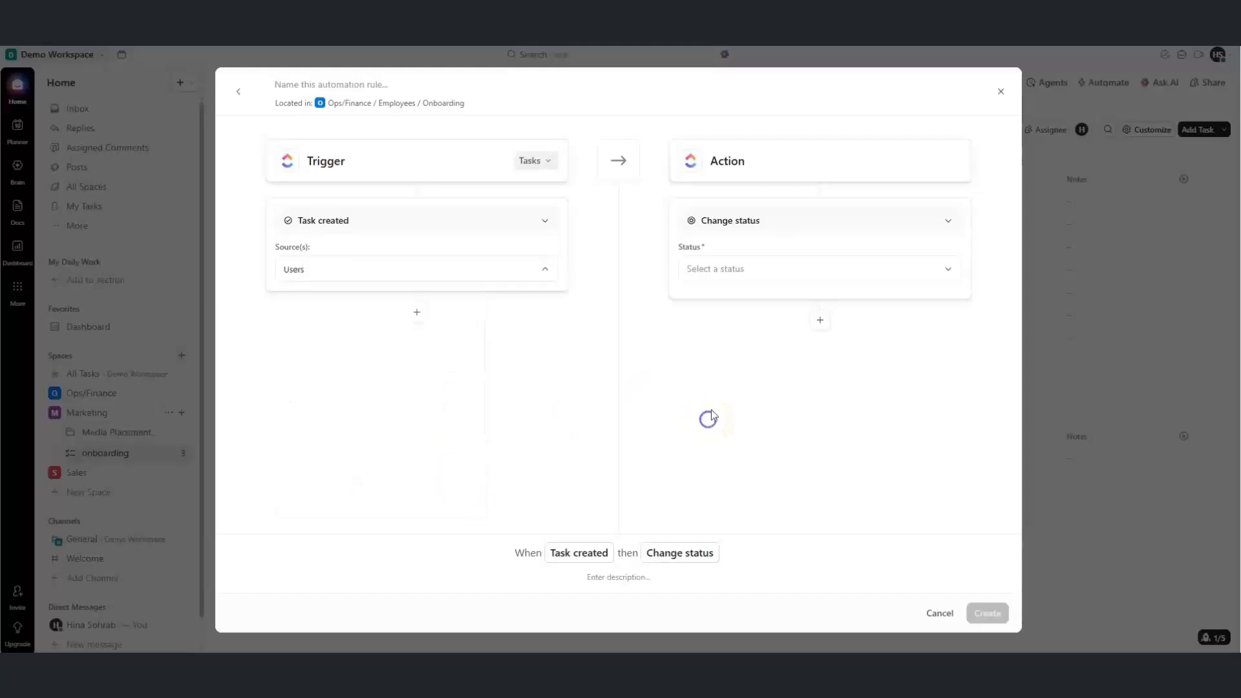
# Add a Change assignees action that assigns the task to Me
pyautogui.click(793, 227)
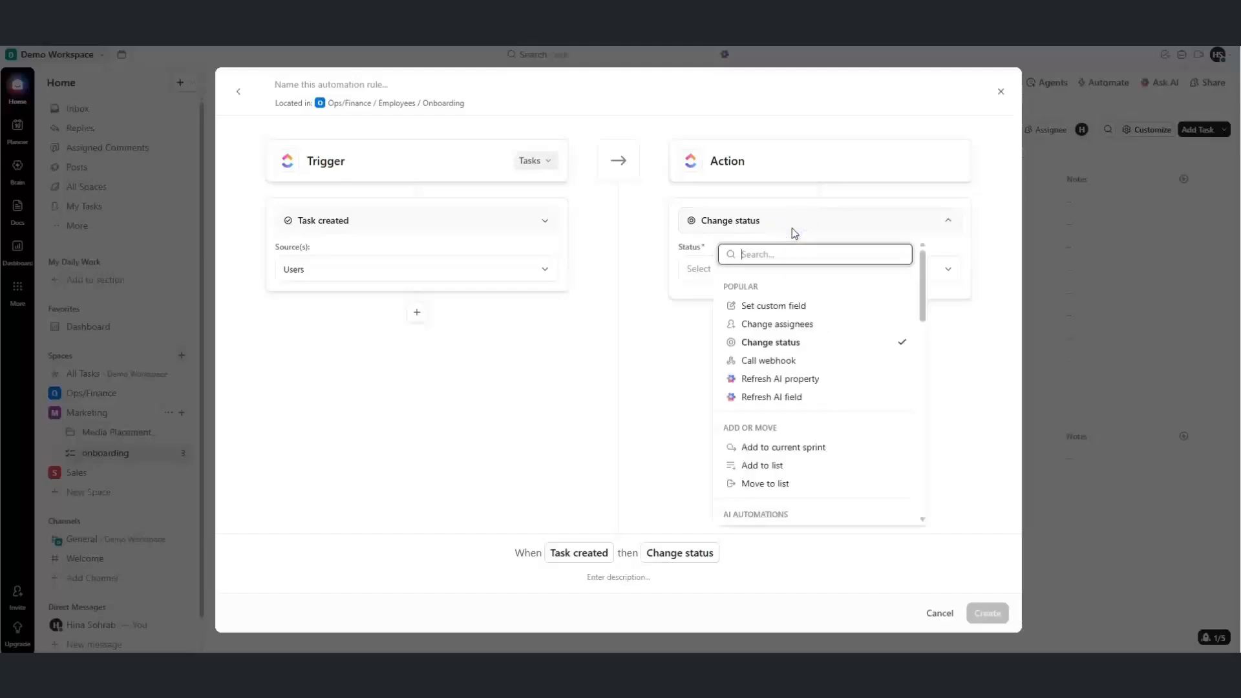
pyautogui.write('a')
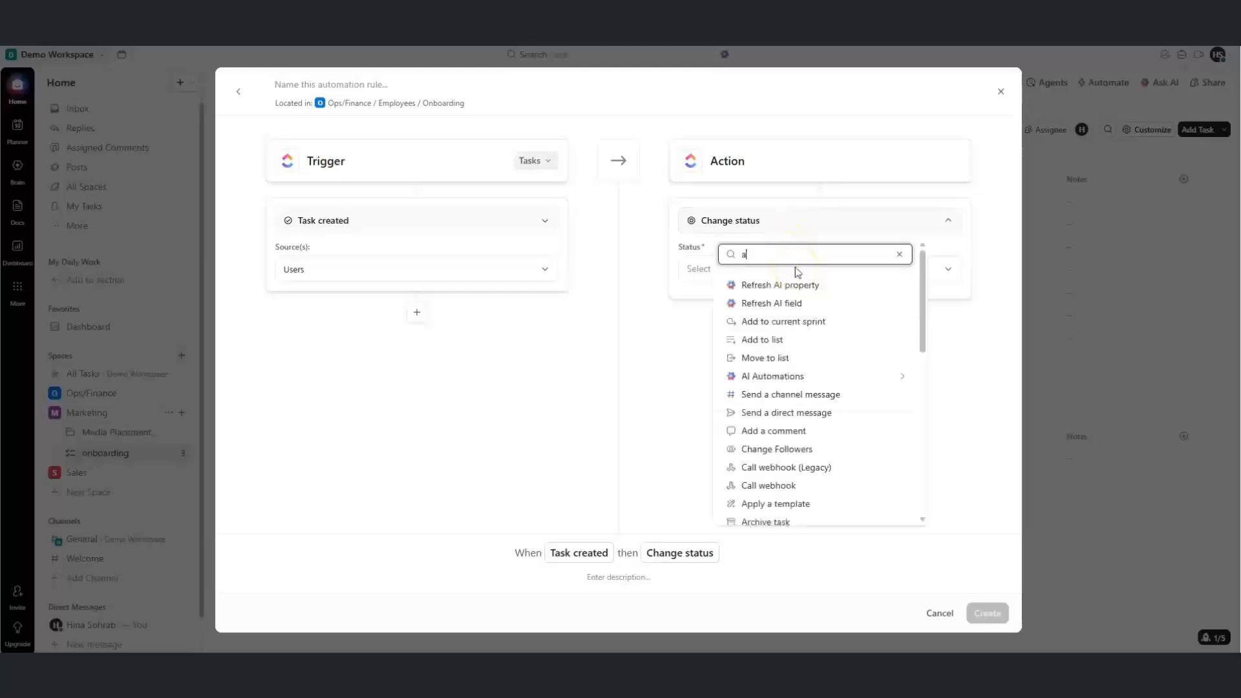
pyautogui.write('s')
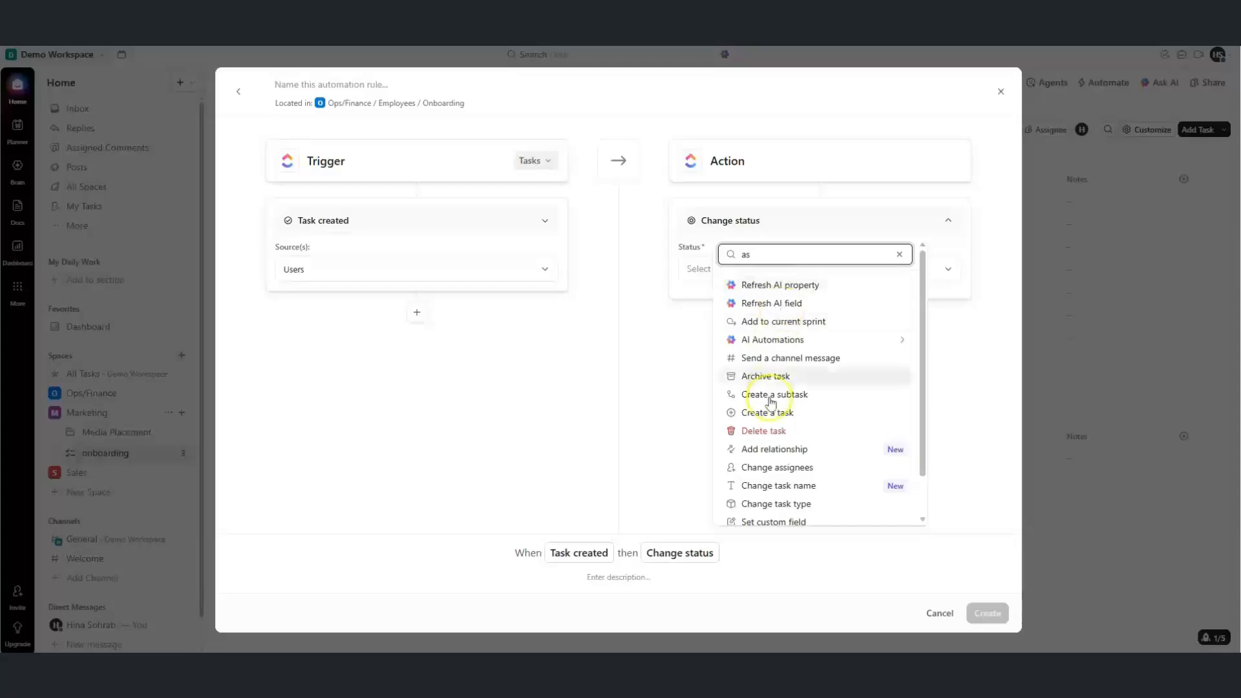
pyautogui.click(763, 465)
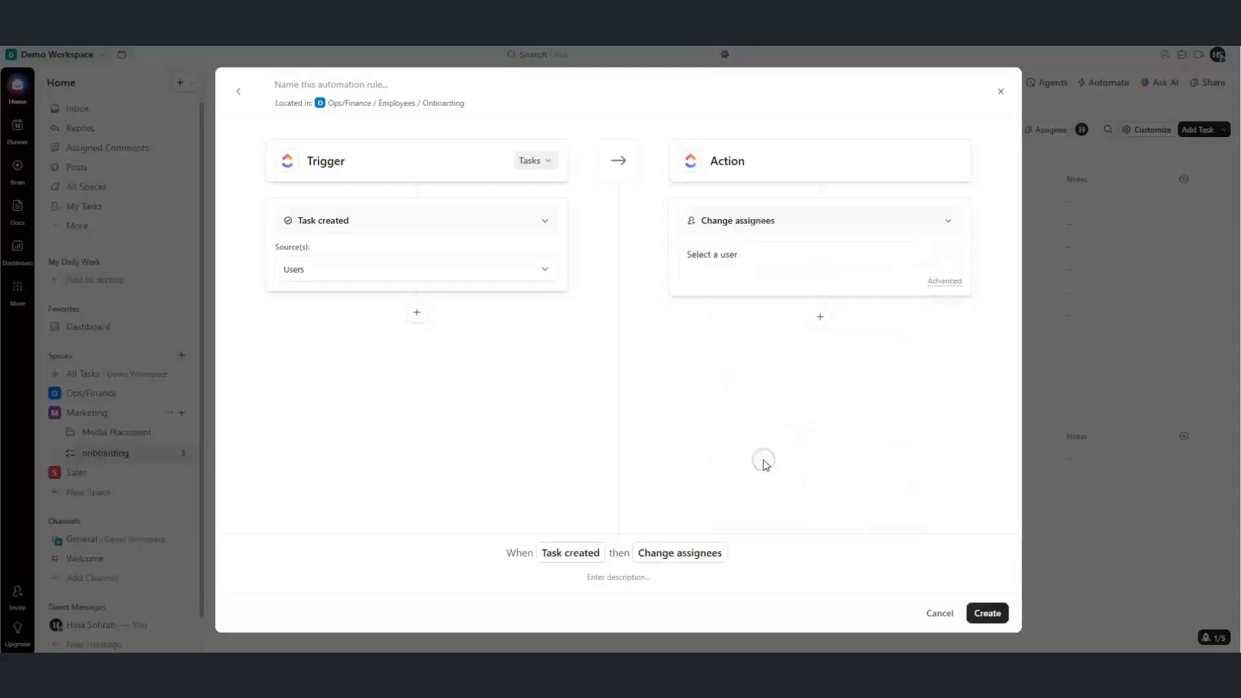
pyautogui.click(722, 254)
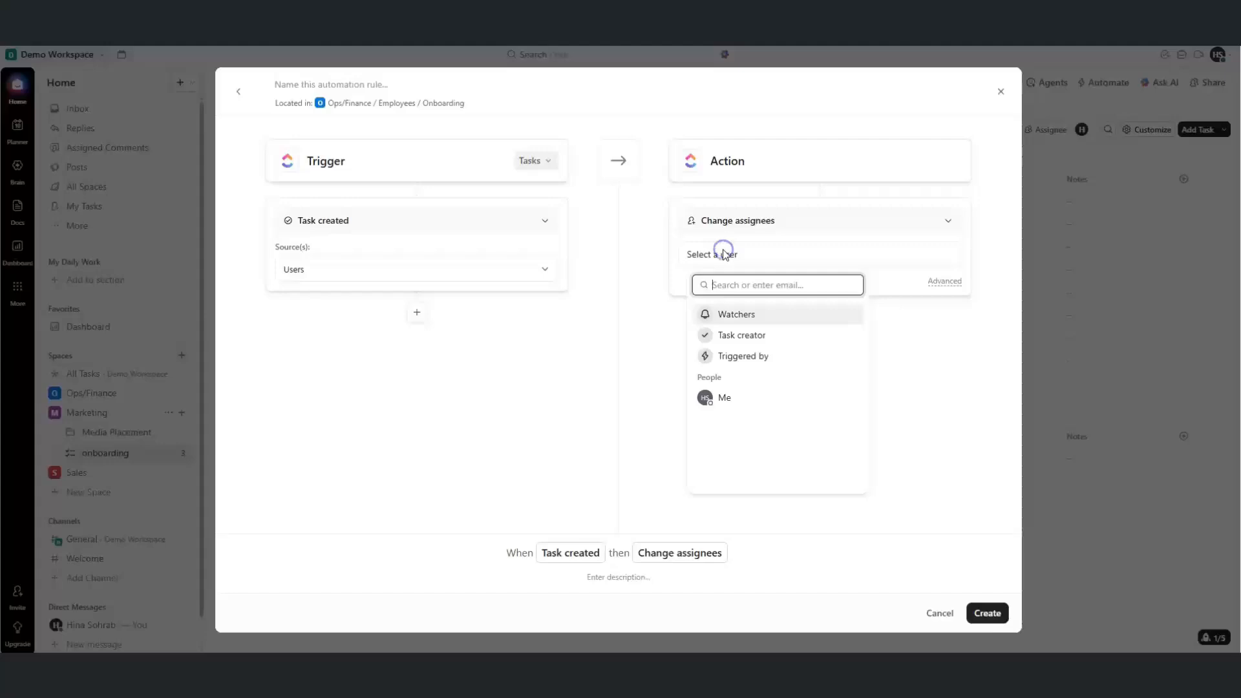
pyautogui.click(711, 397)
pyautogui.click(669, 390)
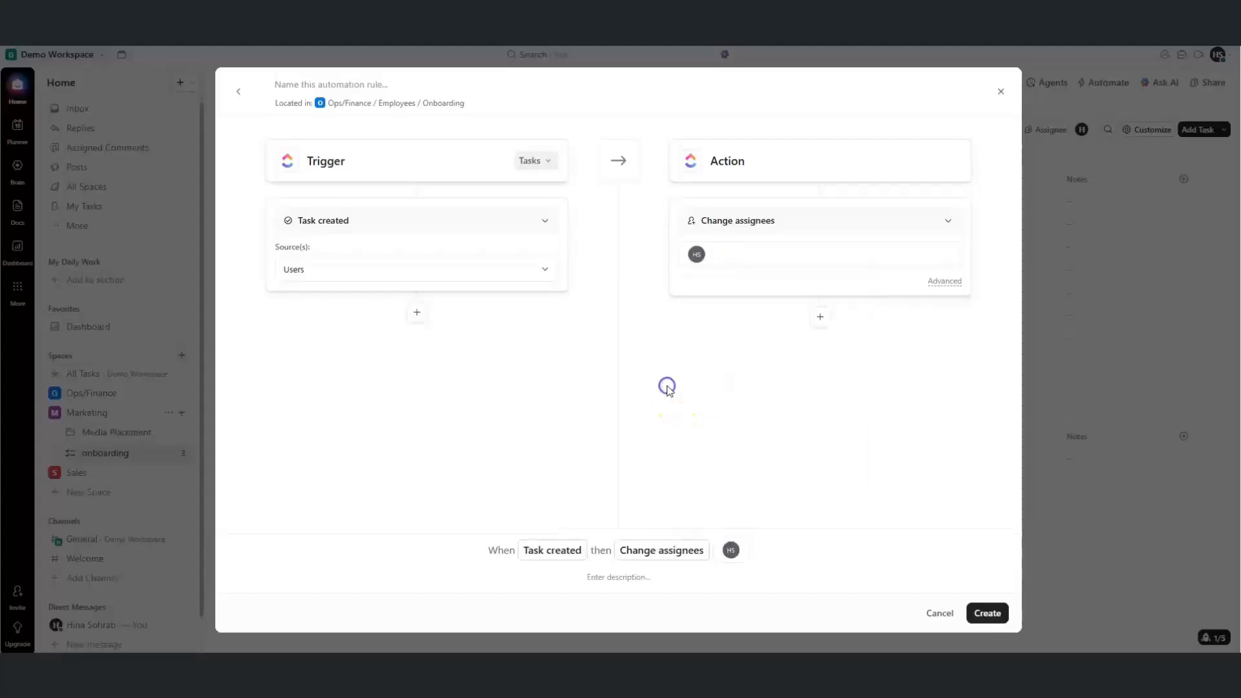
# Add a Change due date action of 2 days after the trigger date, then create the automation
pyautogui.click(821, 317)
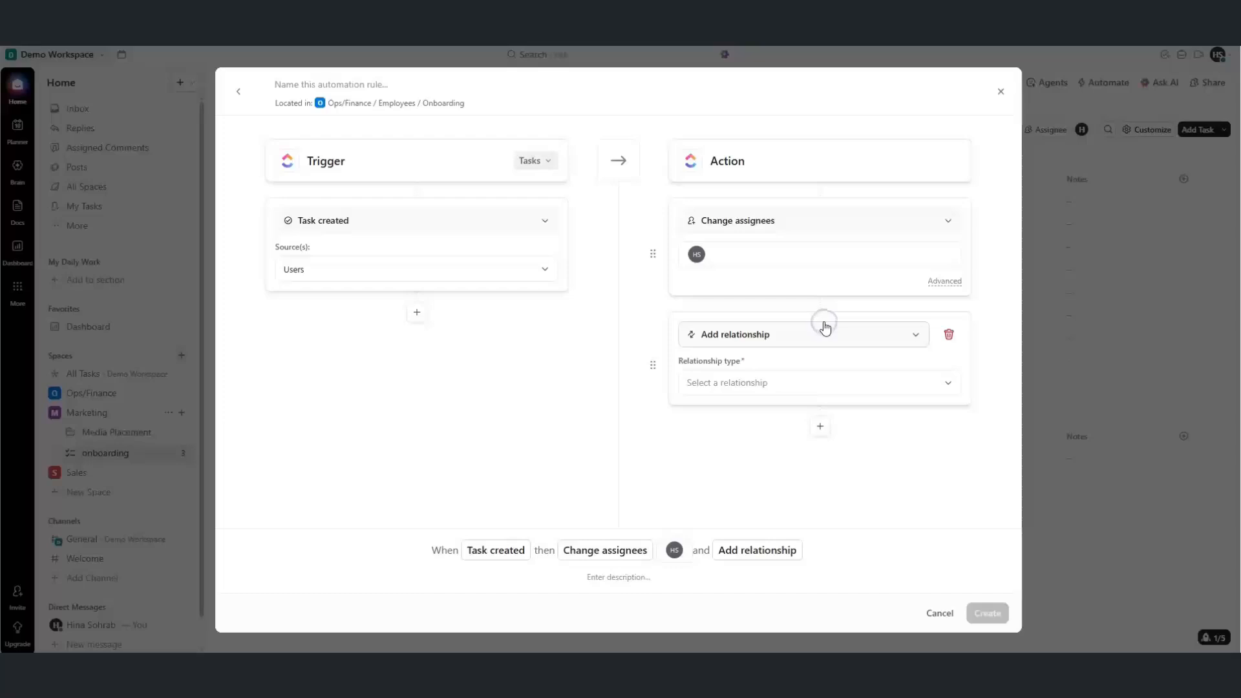
pyautogui.click(810, 333)
pyautogui.write('due')
pyautogui.click(773, 395)
pyautogui.click(747, 383)
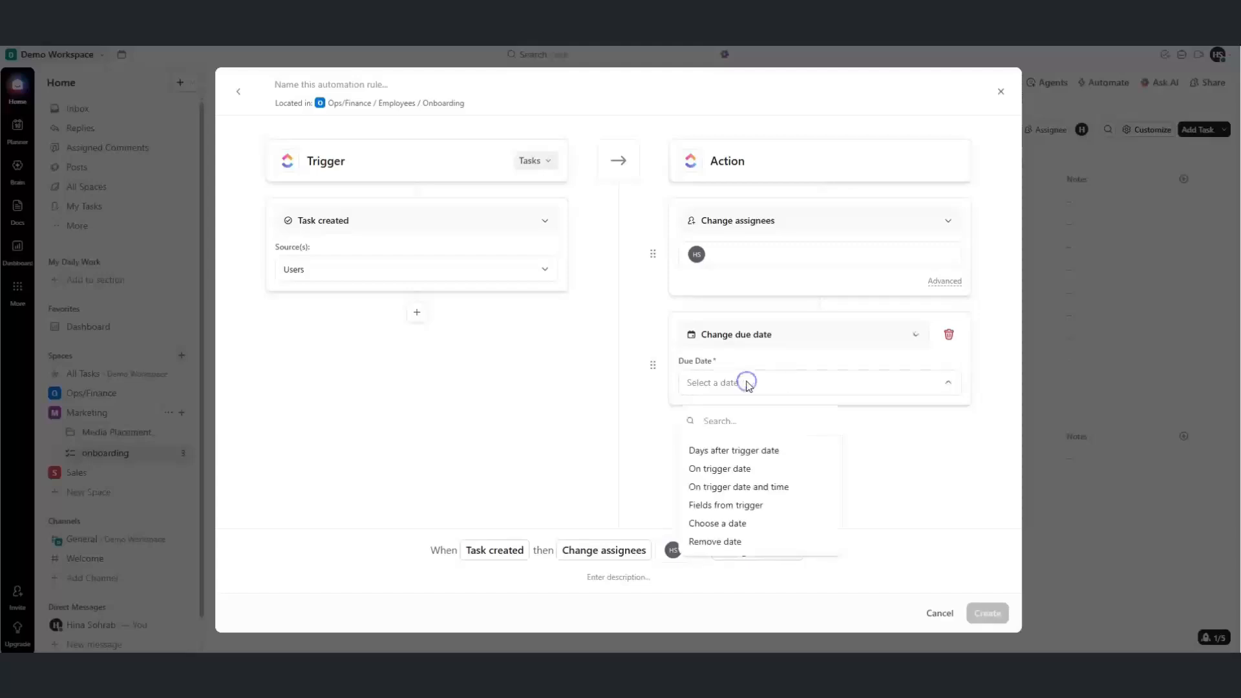
pyautogui.click(720, 449)
pyautogui.click(719, 407)
pyautogui.write('2')
pyautogui.click(691, 500)
pyautogui.click(599, 582)
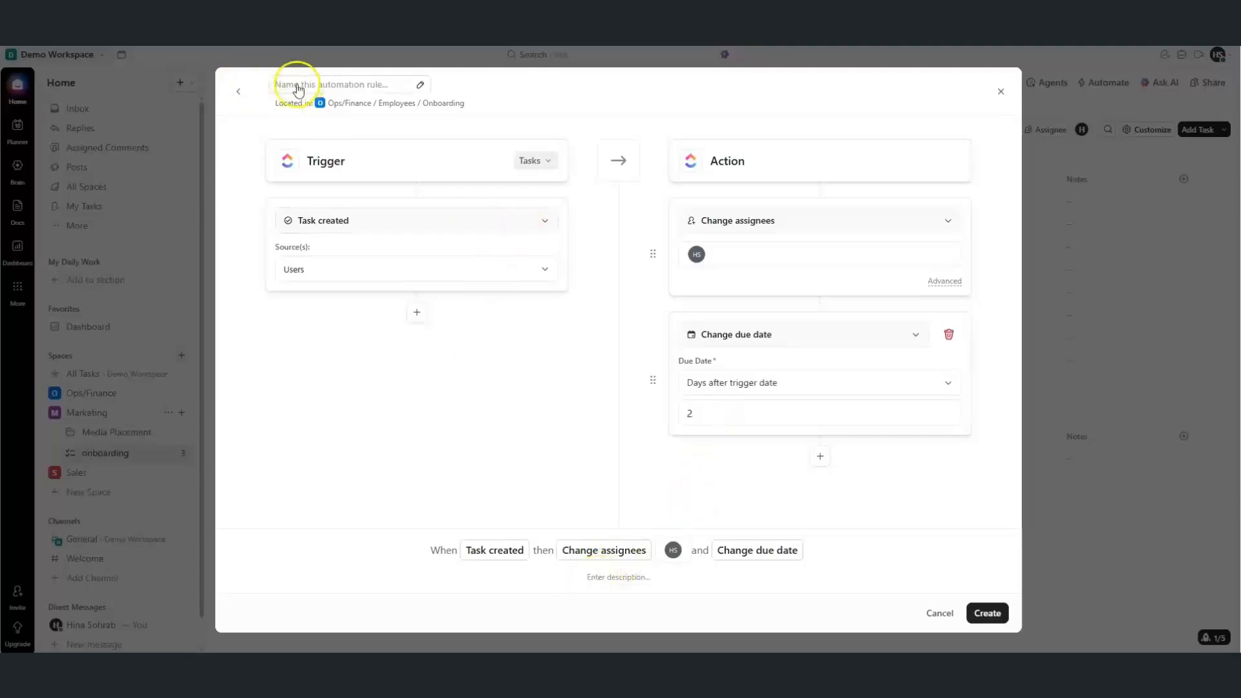
pyautogui.click(598, 577)
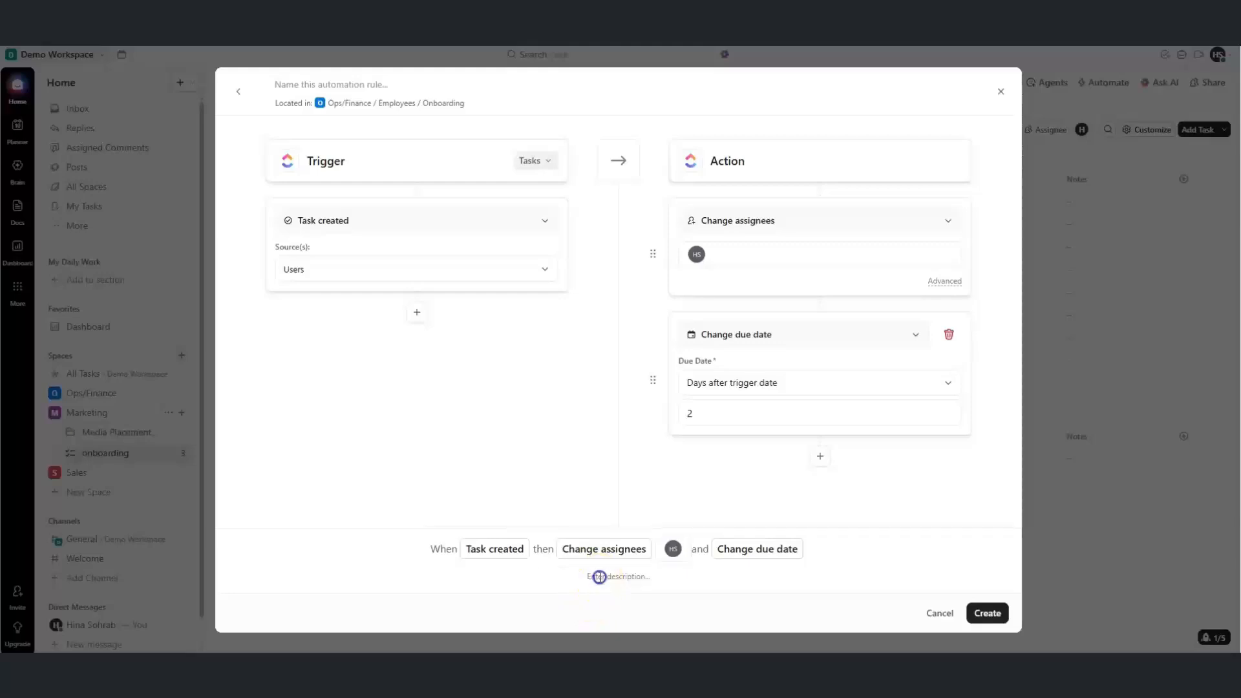
pyautogui.click(984, 613)
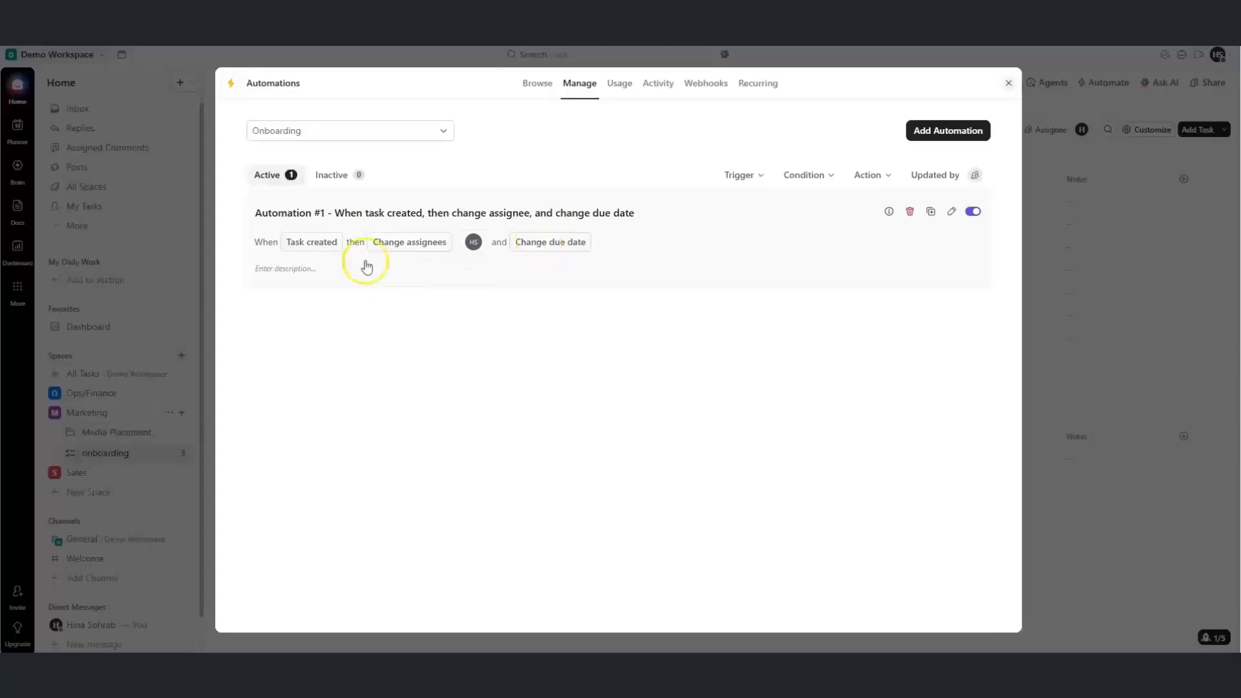
pyautogui.click(929, 213)
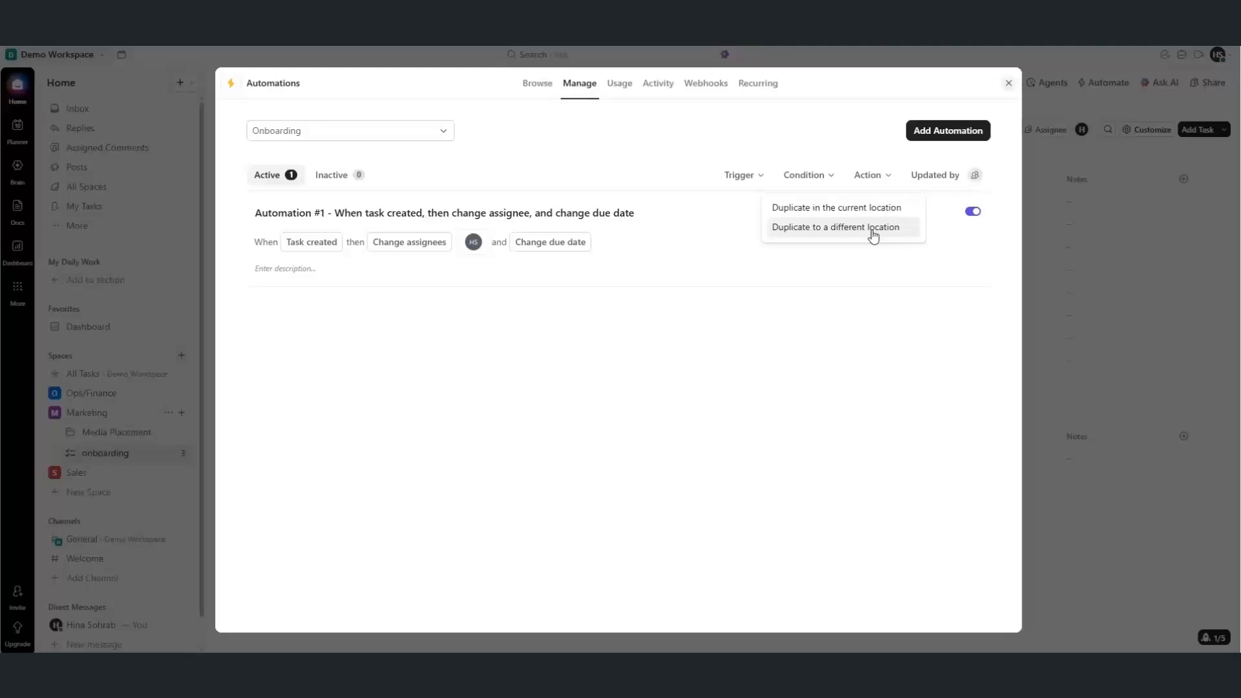
pyautogui.click(823, 277)
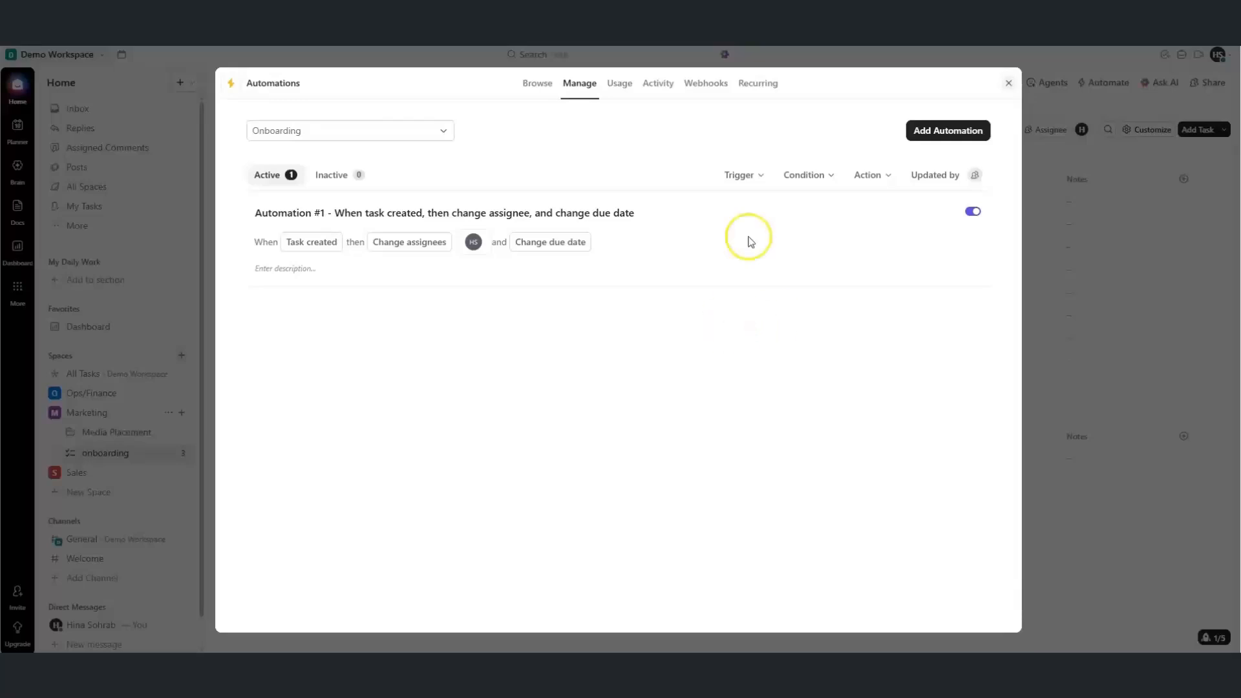
# Start another automation triggered when a task's status changes to REVIEW
pyautogui.click(928, 132)
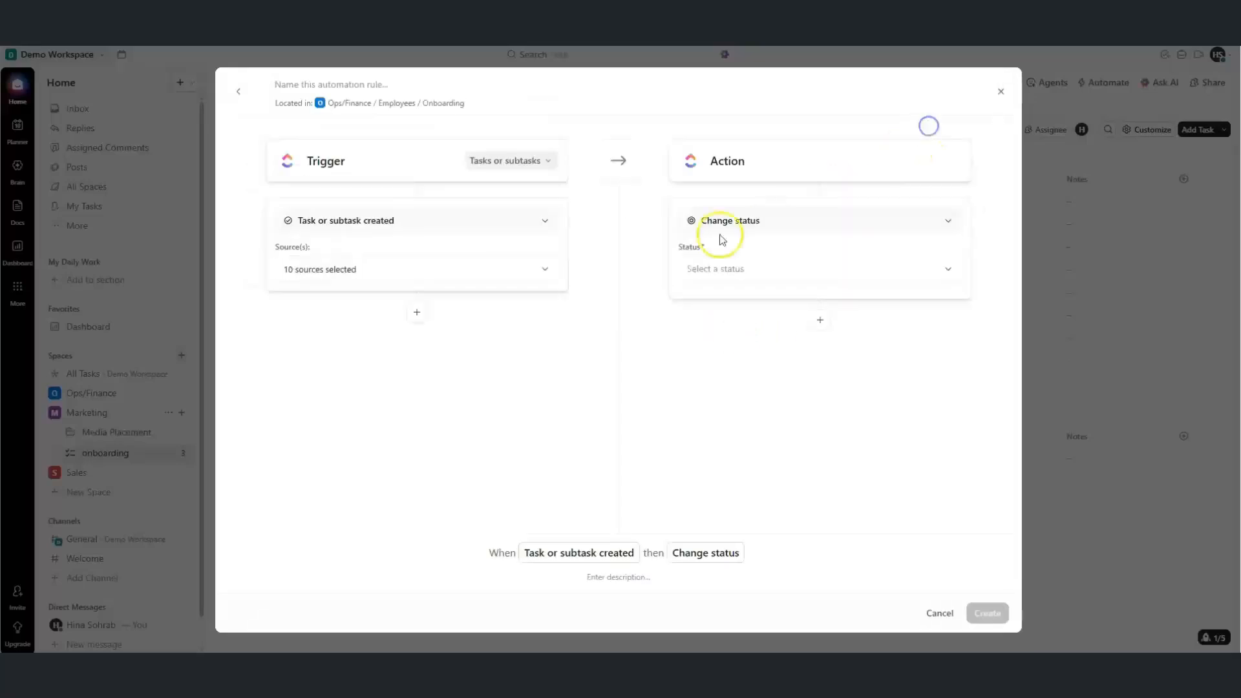
pyautogui.click(493, 220)
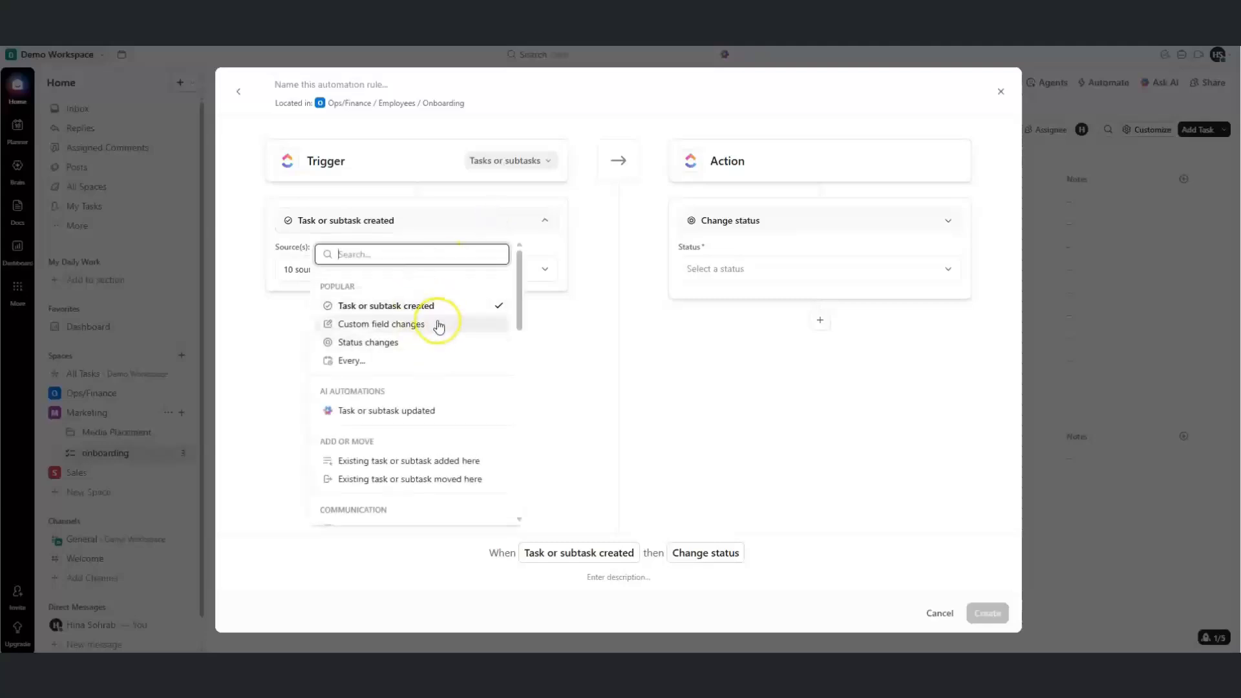
pyautogui.click(394, 346)
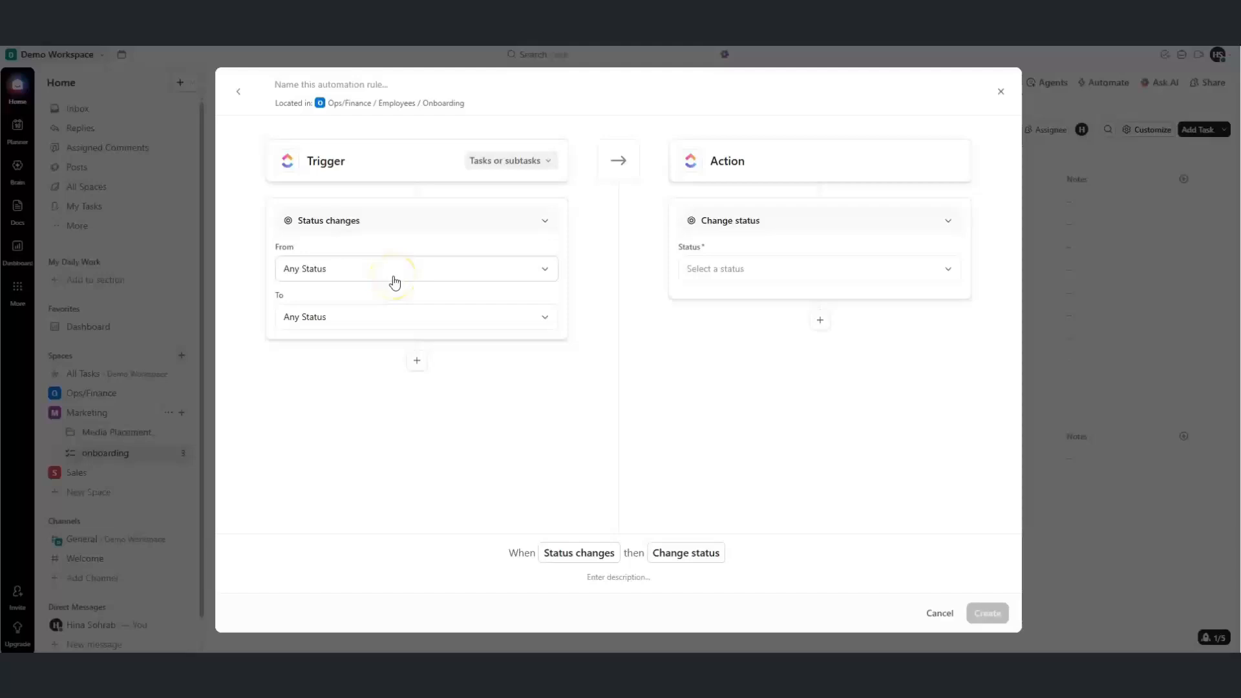
pyautogui.click(382, 313)
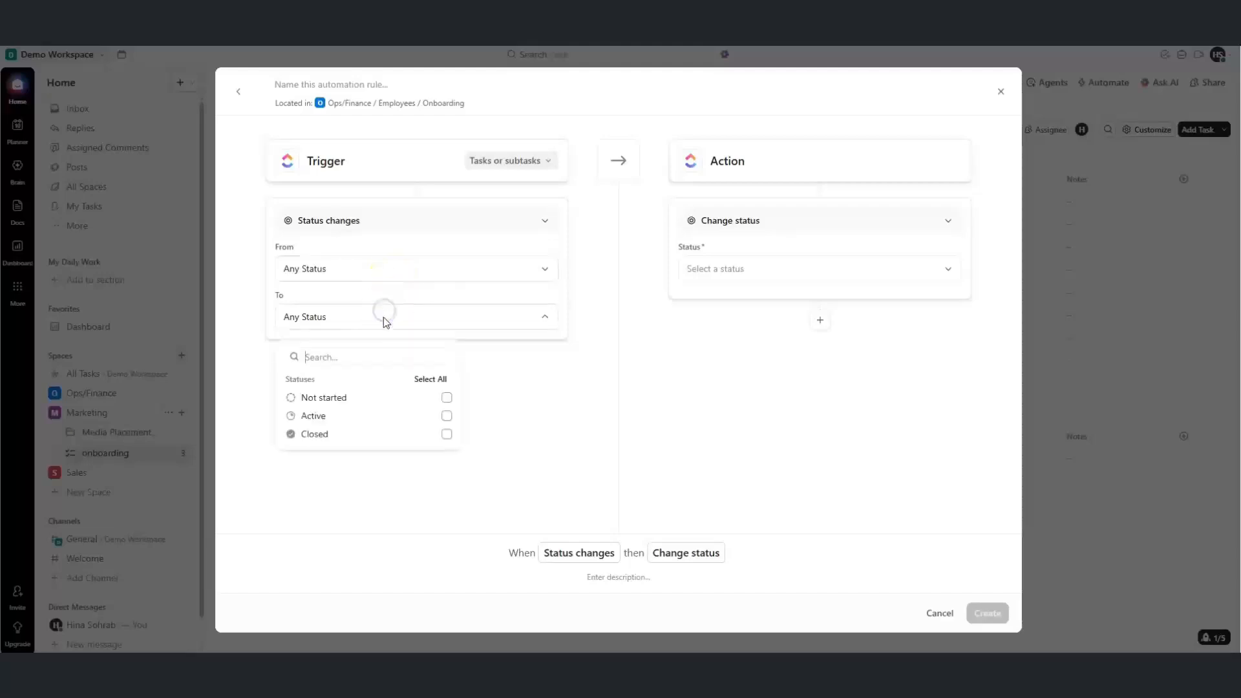
pyautogui.click(293, 417)
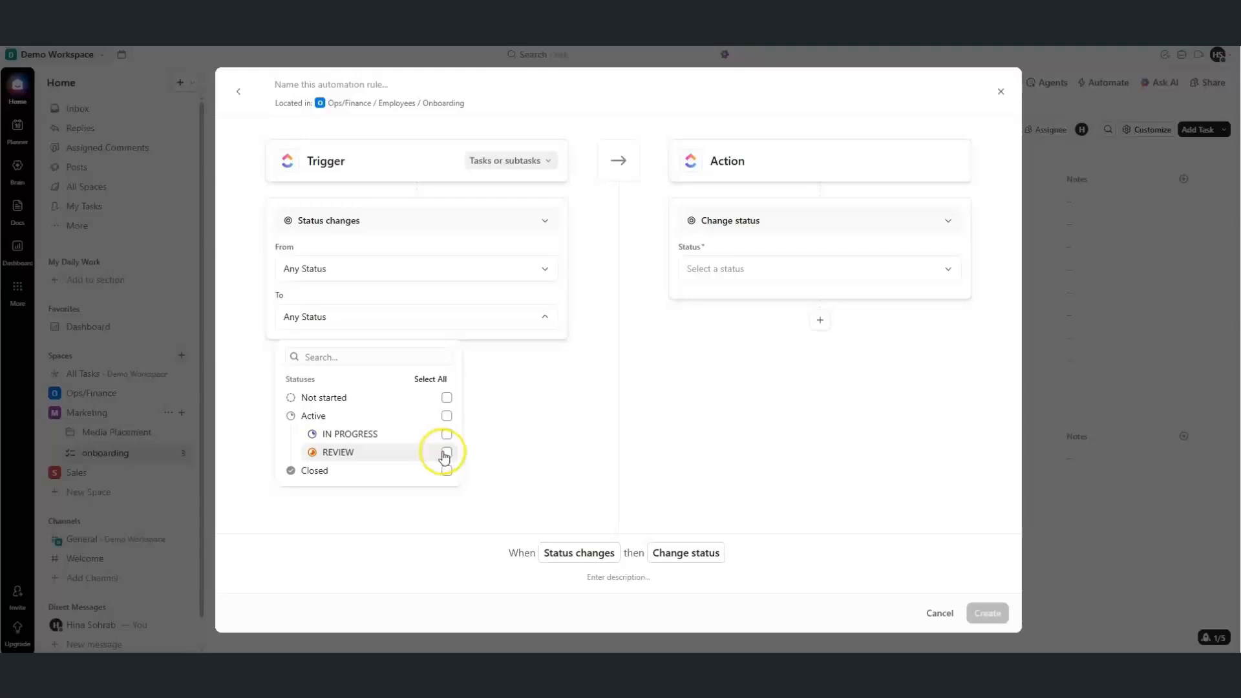
pyautogui.click(768, 344)
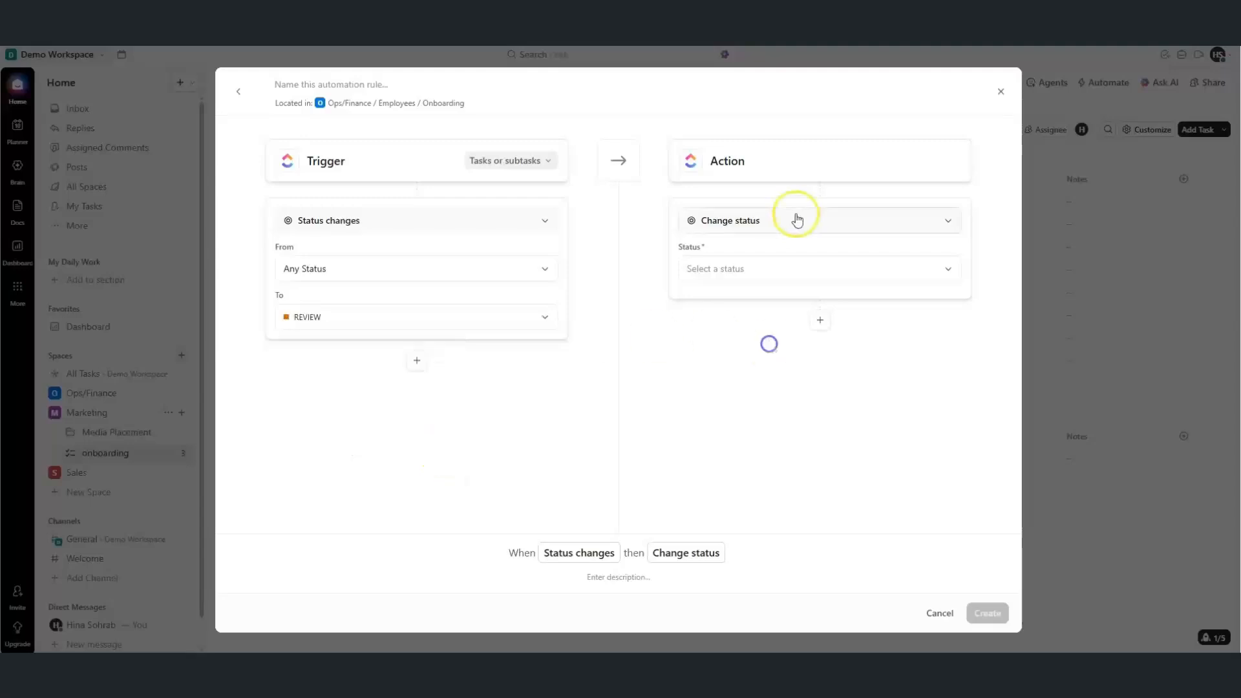
# Set the action to Add a comment containing the Task Name variable
pyautogui.click(799, 212)
pyautogui.write('co')
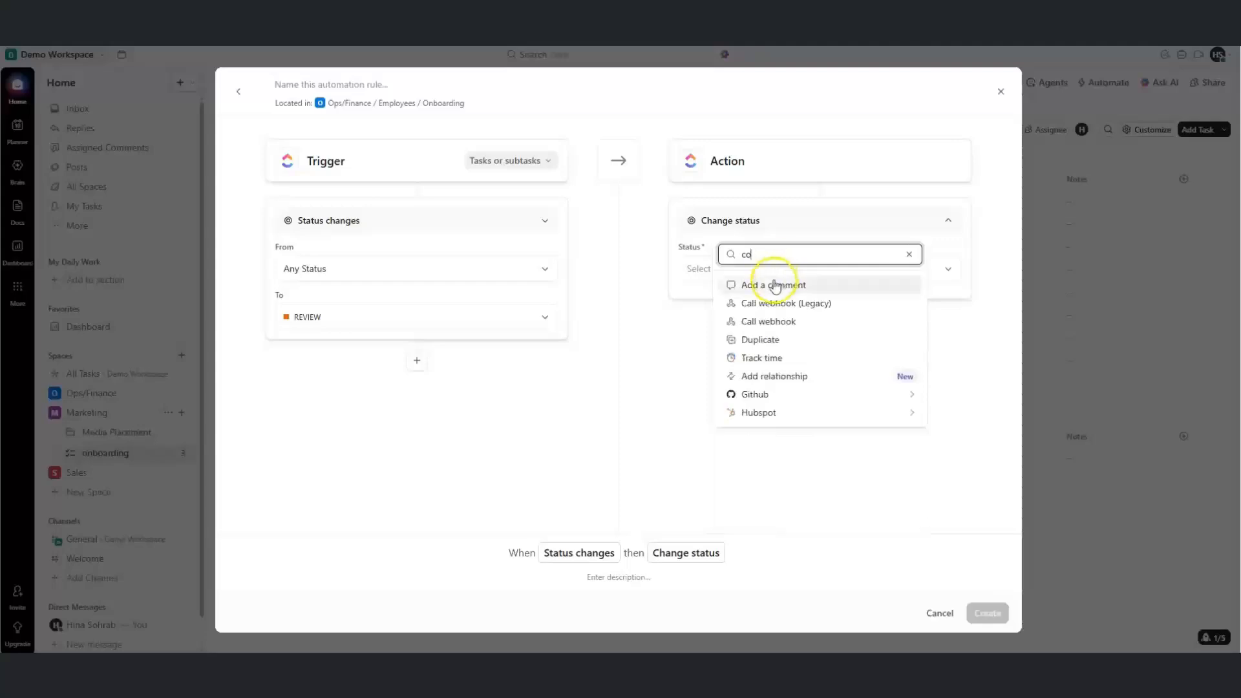
pyautogui.click(774, 285)
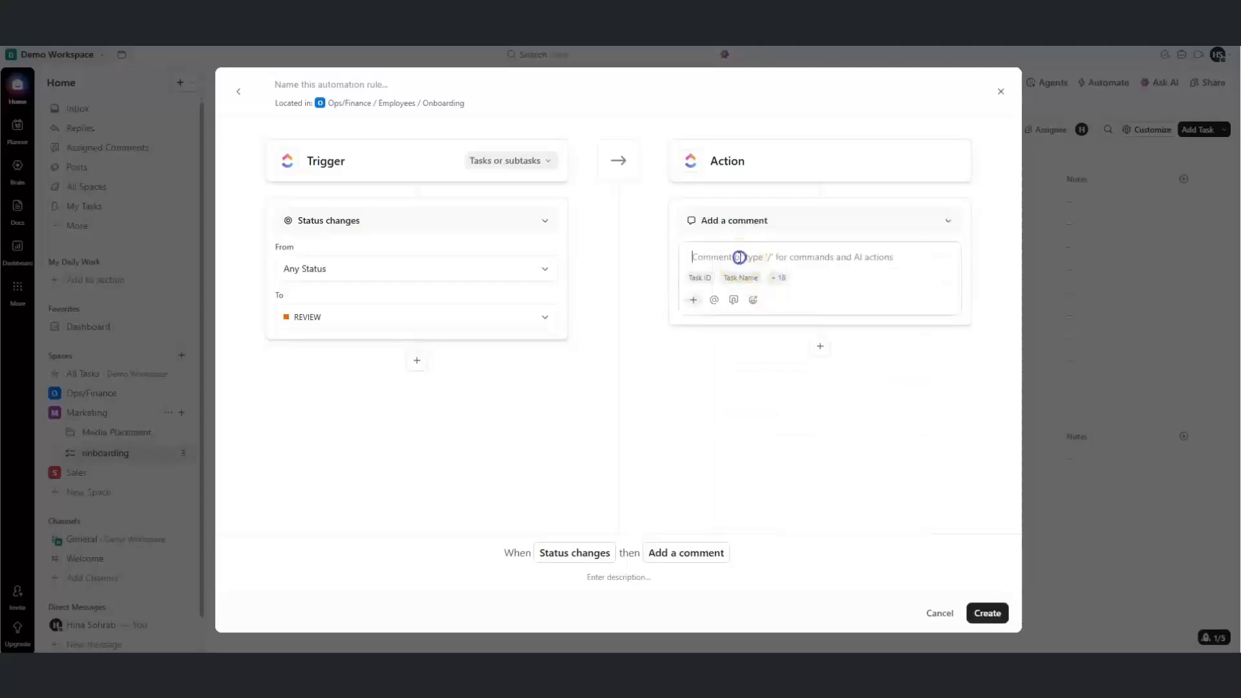
pyautogui.click(740, 278)
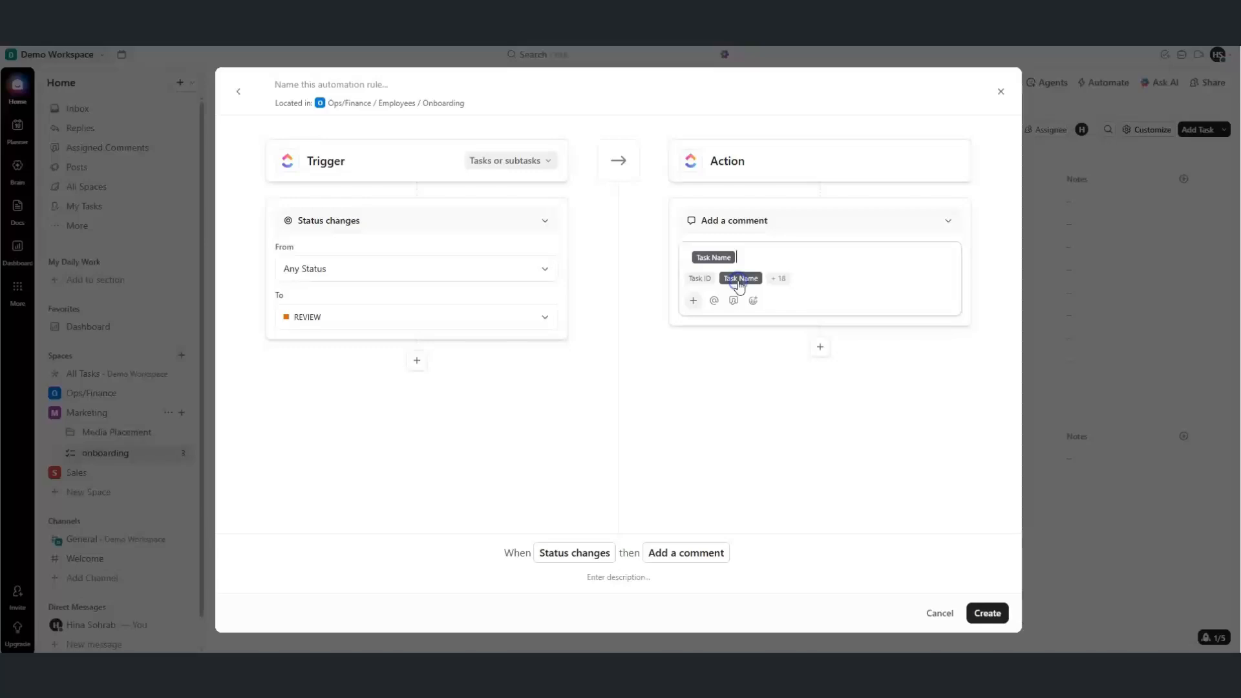
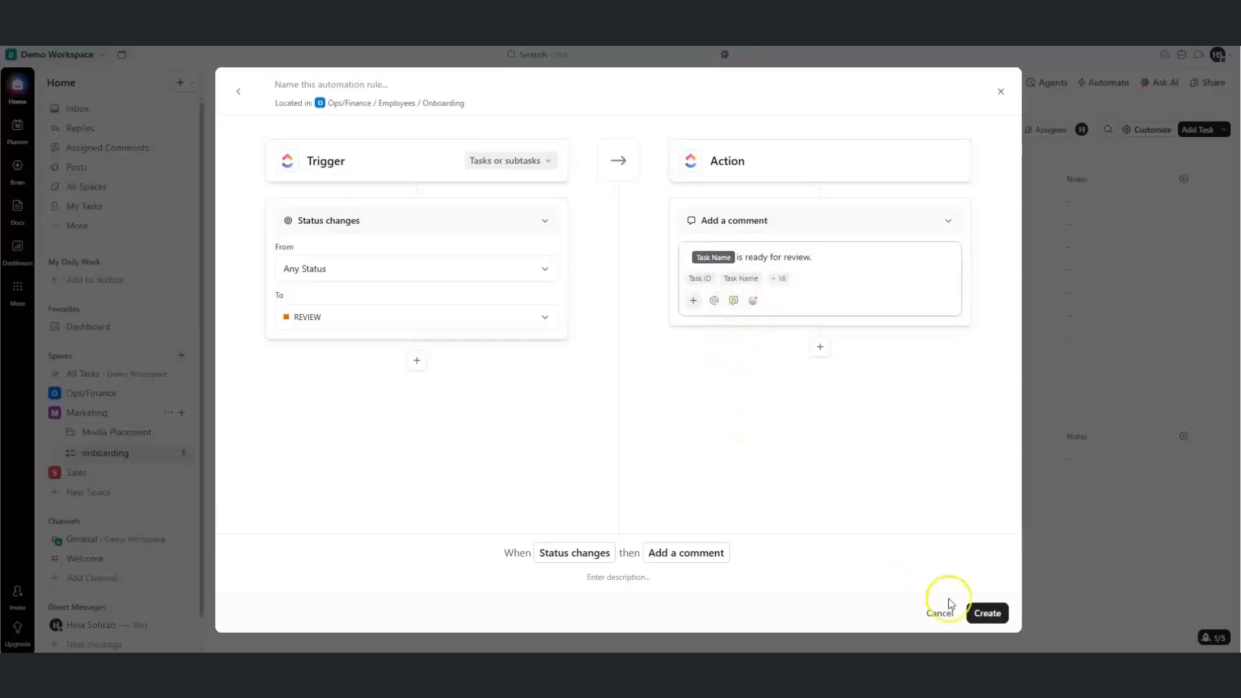
# Create the REVIEW-status Add a comment automation, then close the Automations window
pyautogui.click(986, 614)
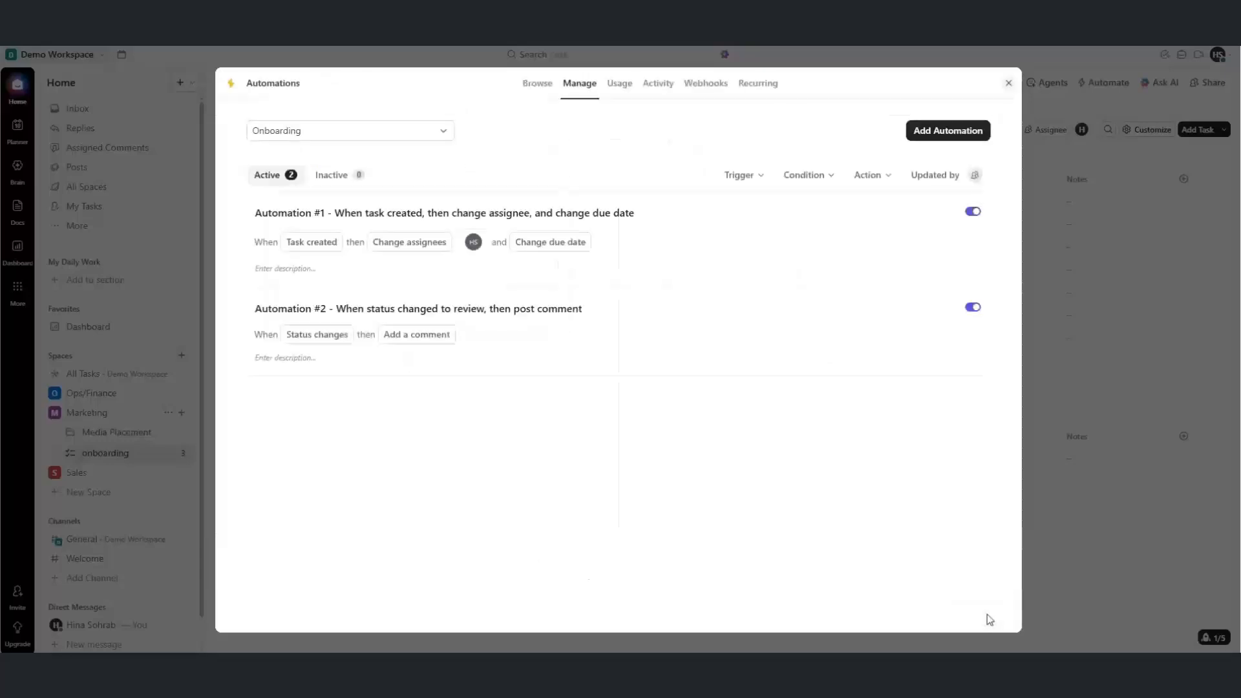
pyautogui.click(1008, 83)
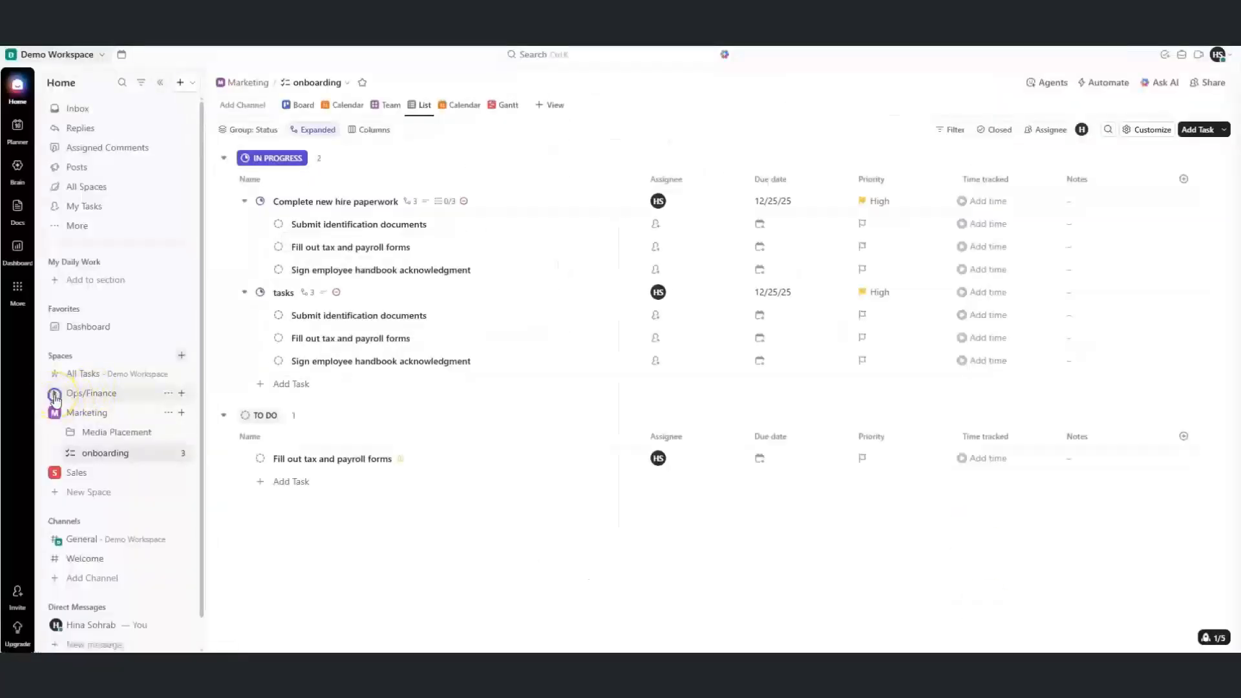
# Open the Ops/Finance > Employees > Onboarding list and review its active automations
pyautogui.click(55, 393)
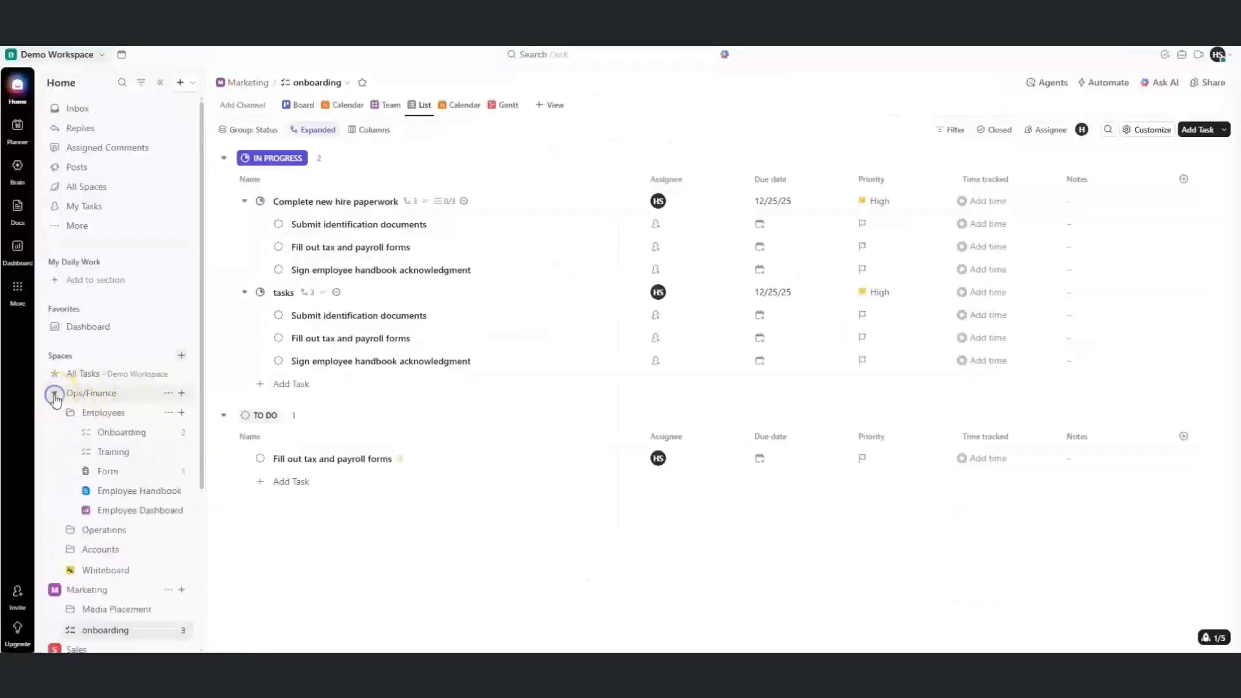
pyautogui.click(113, 431)
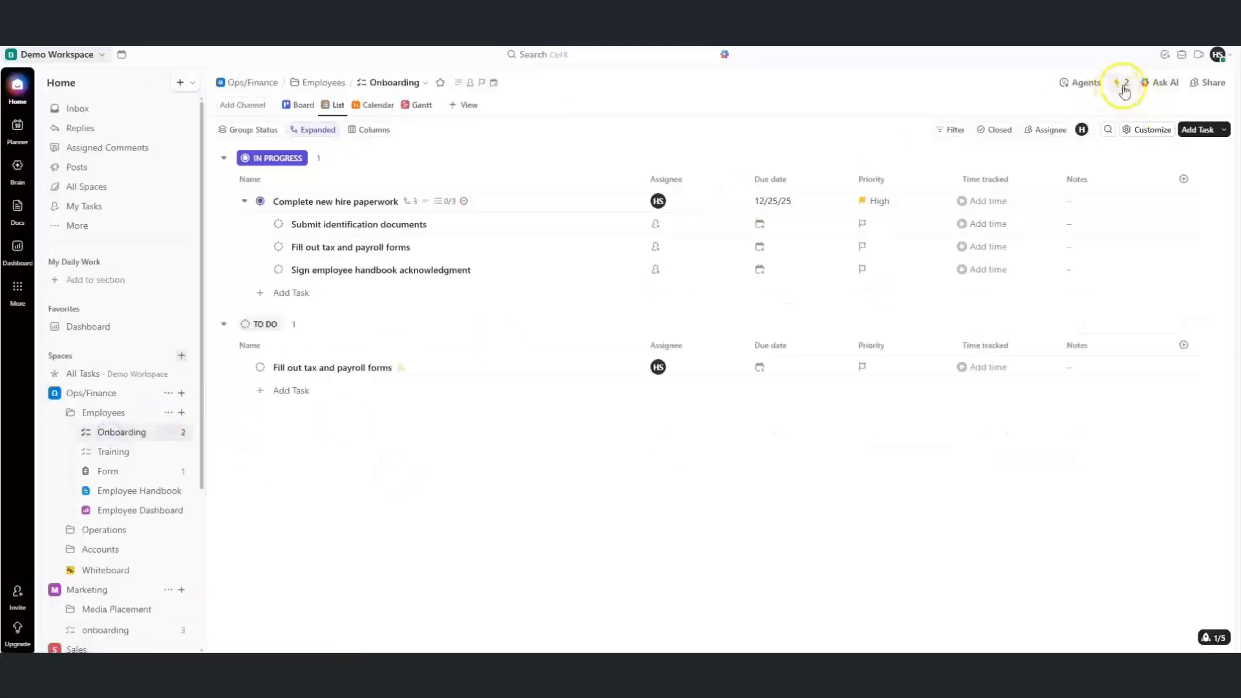
pyautogui.click(1119, 90)
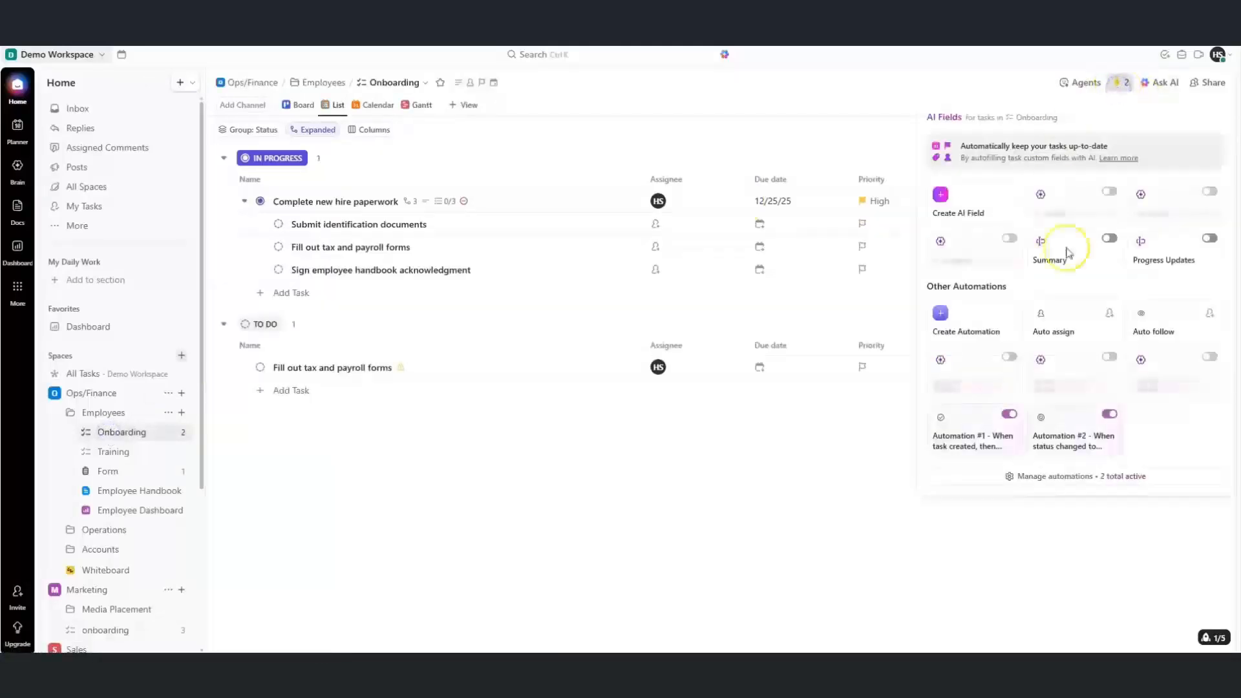
pyautogui.click(818, 457)
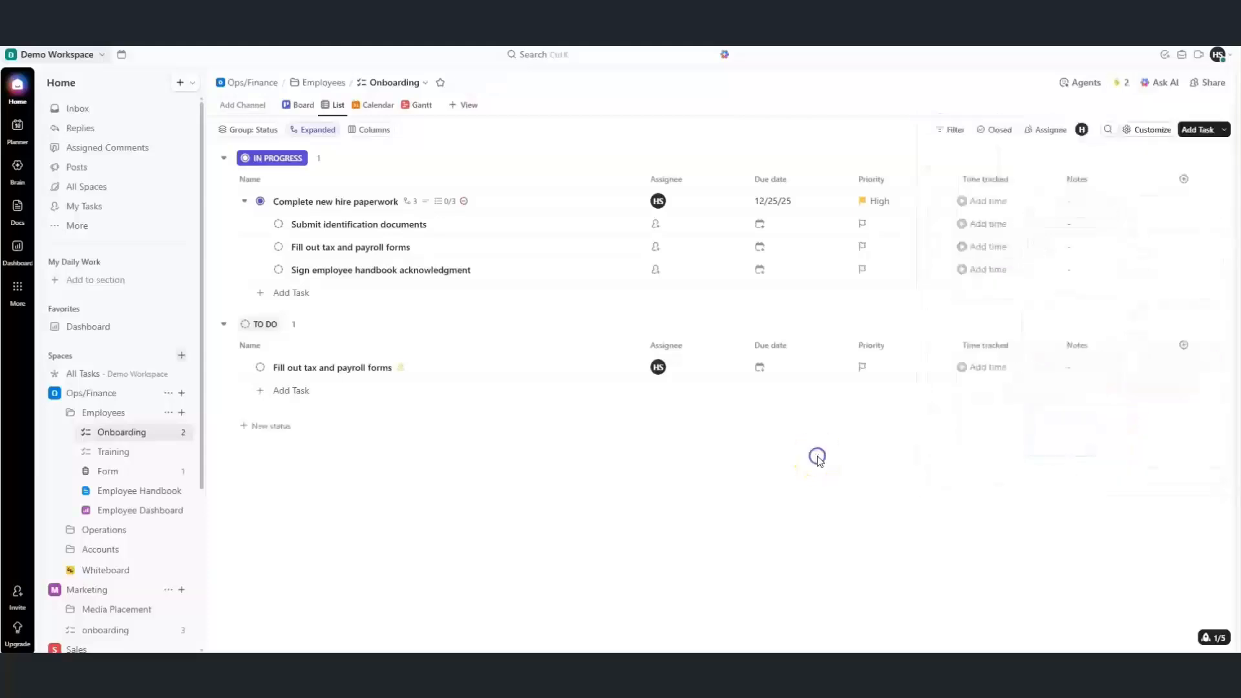
# Add 'Task auto assigned' to To Do, set it to REVIEW, and check the Inbox
pyautogui.click(288, 398)
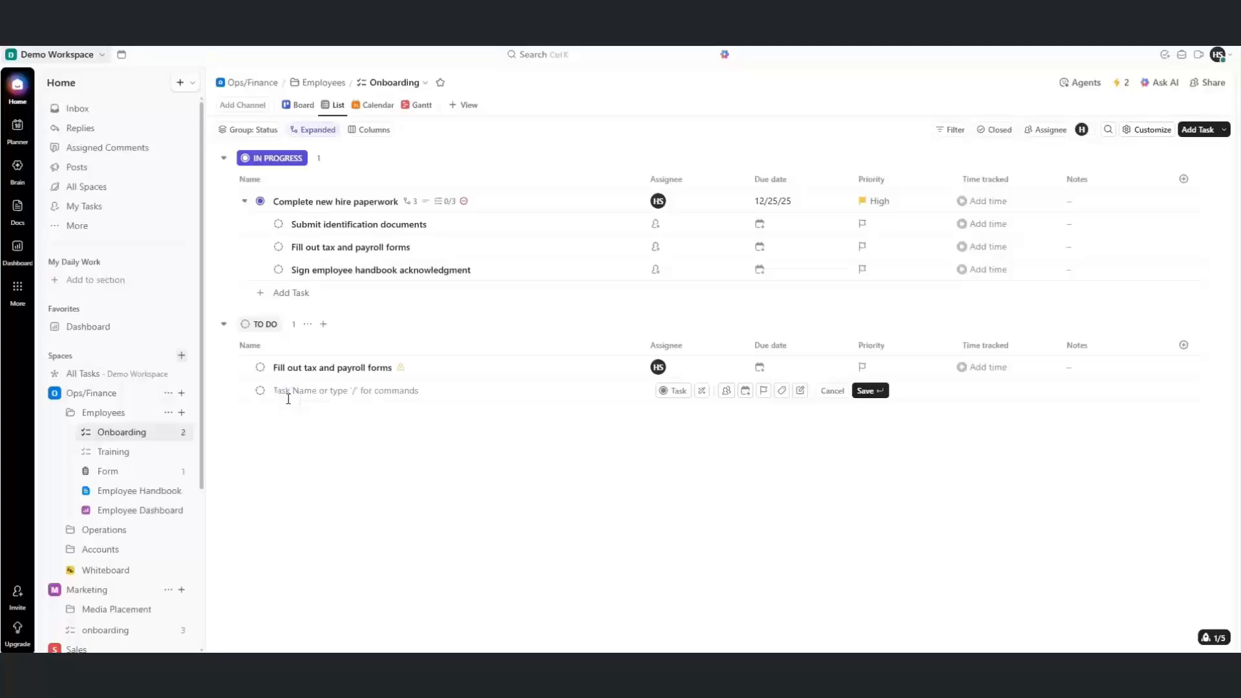
pyautogui.write('Task auto assigned')
pyautogui.press('Return')
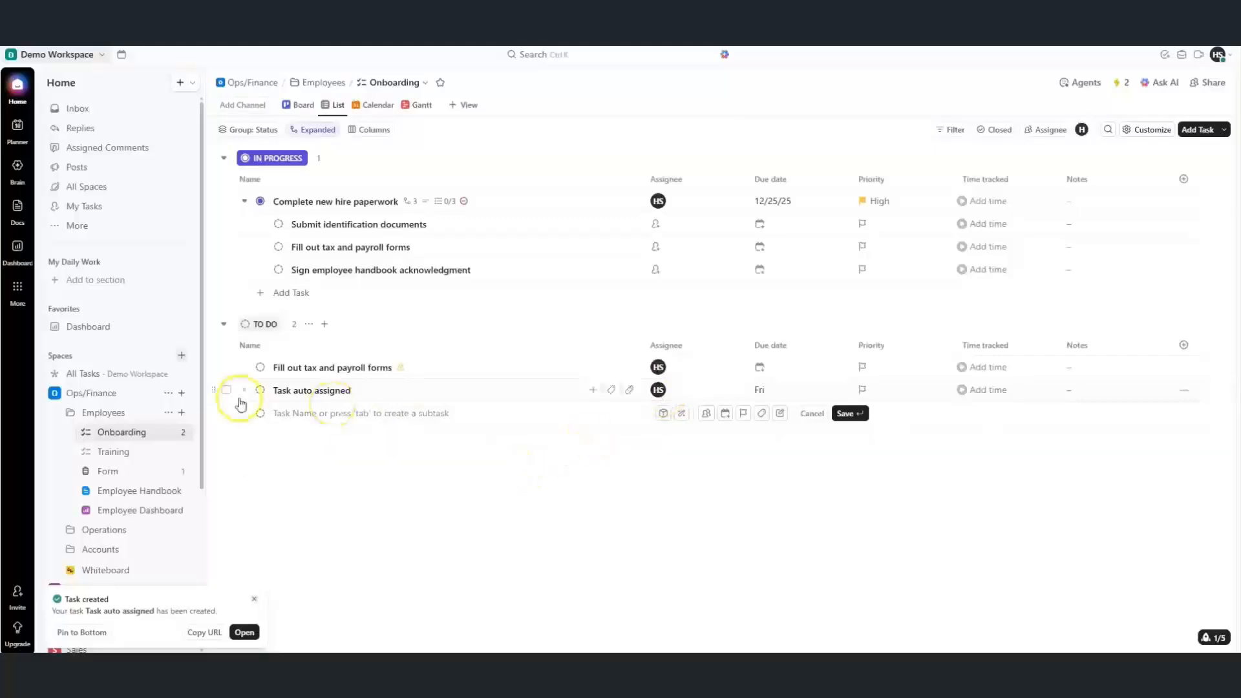
pyautogui.click(260, 391)
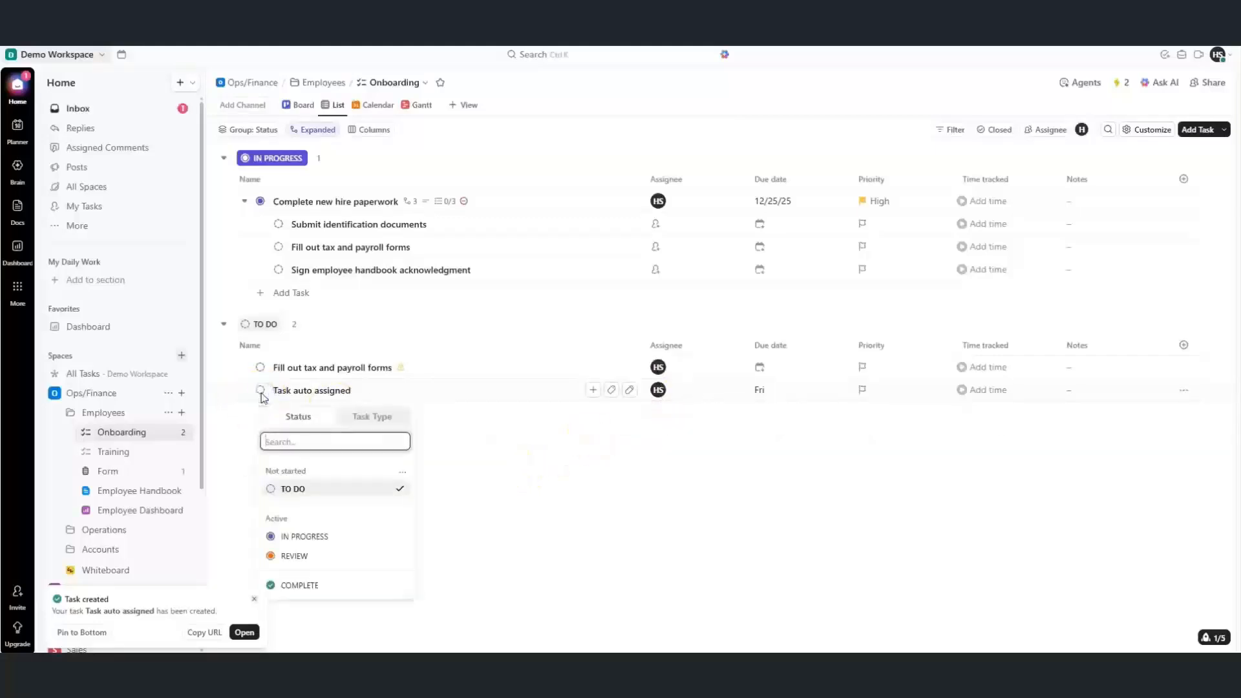
pyautogui.click(294, 556)
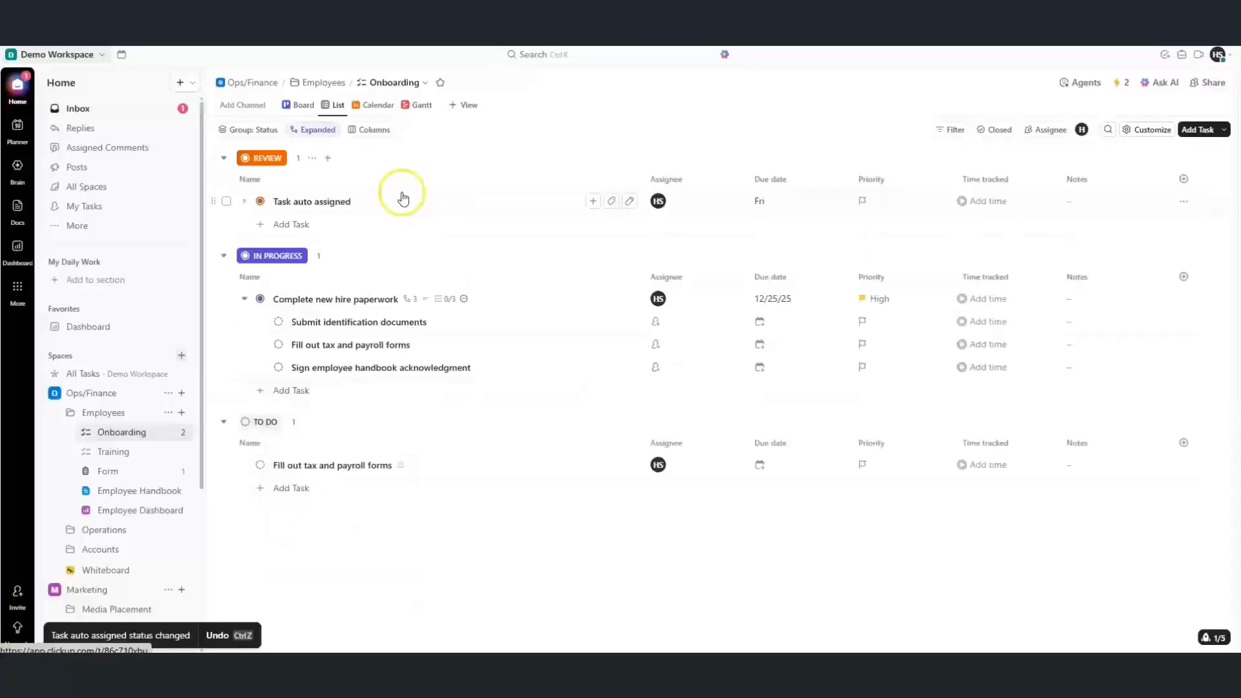
pyautogui.click(94, 111)
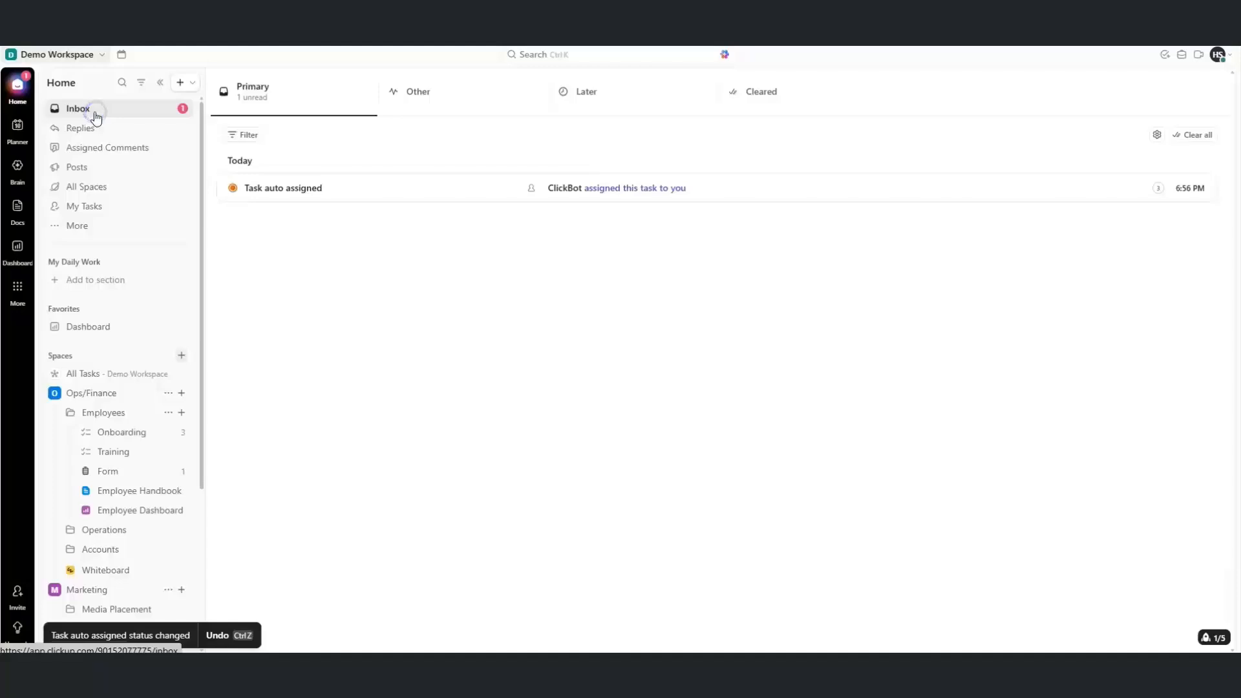
# Confirm the automatic review comment on Task auto assigned, then bring up the Autopilot Agents panel
pyautogui.click(141, 430)
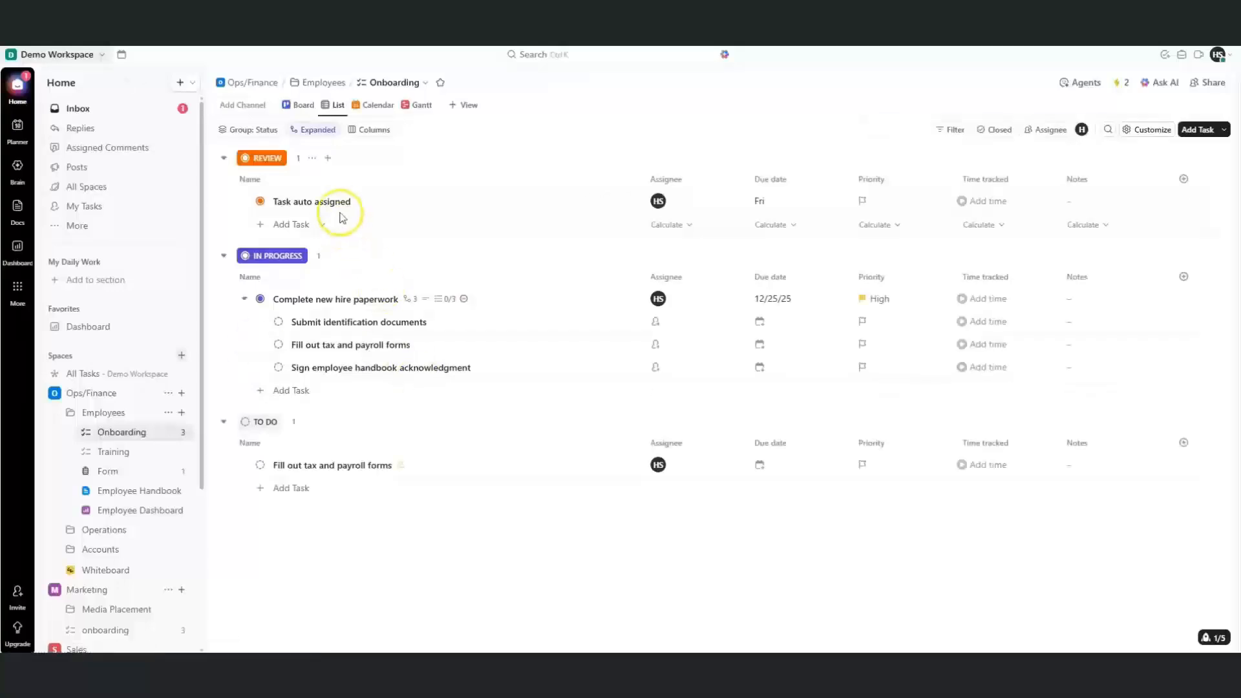
pyautogui.click(335, 201)
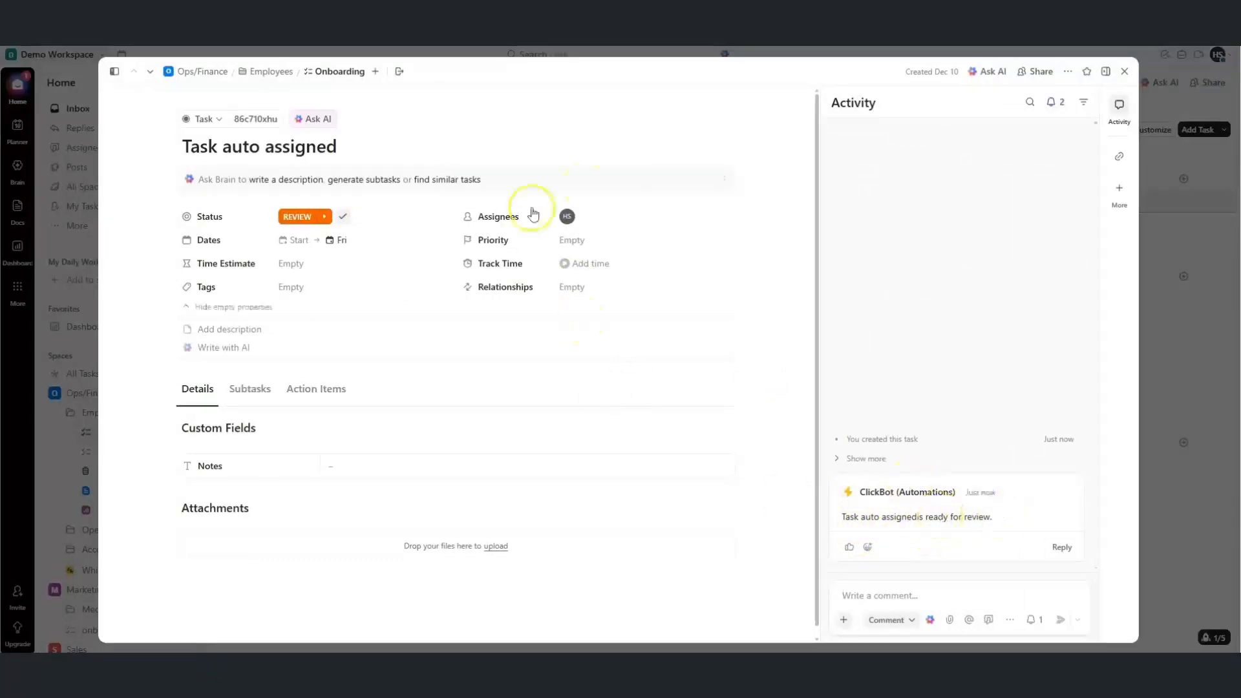
pyautogui.click(1123, 71)
pyautogui.click(1088, 81)
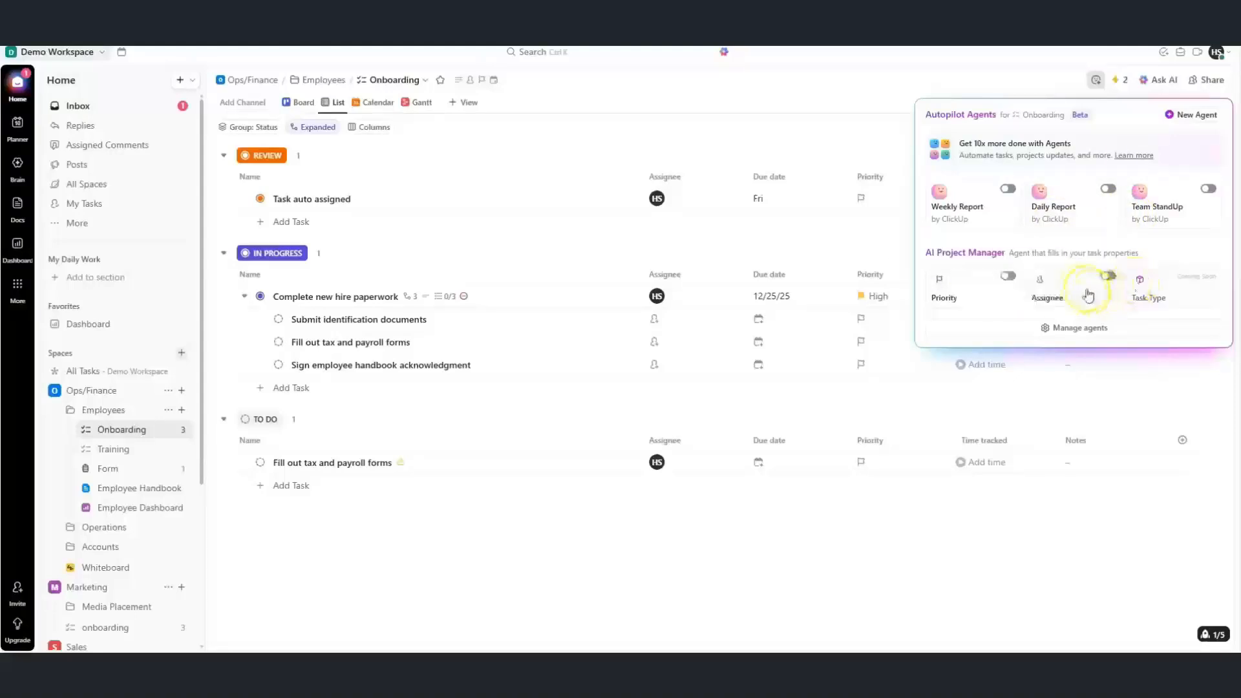
# Start a new agent in Manage agents, triggered on Task created and scoped to Tasks
pyautogui.click(1071, 329)
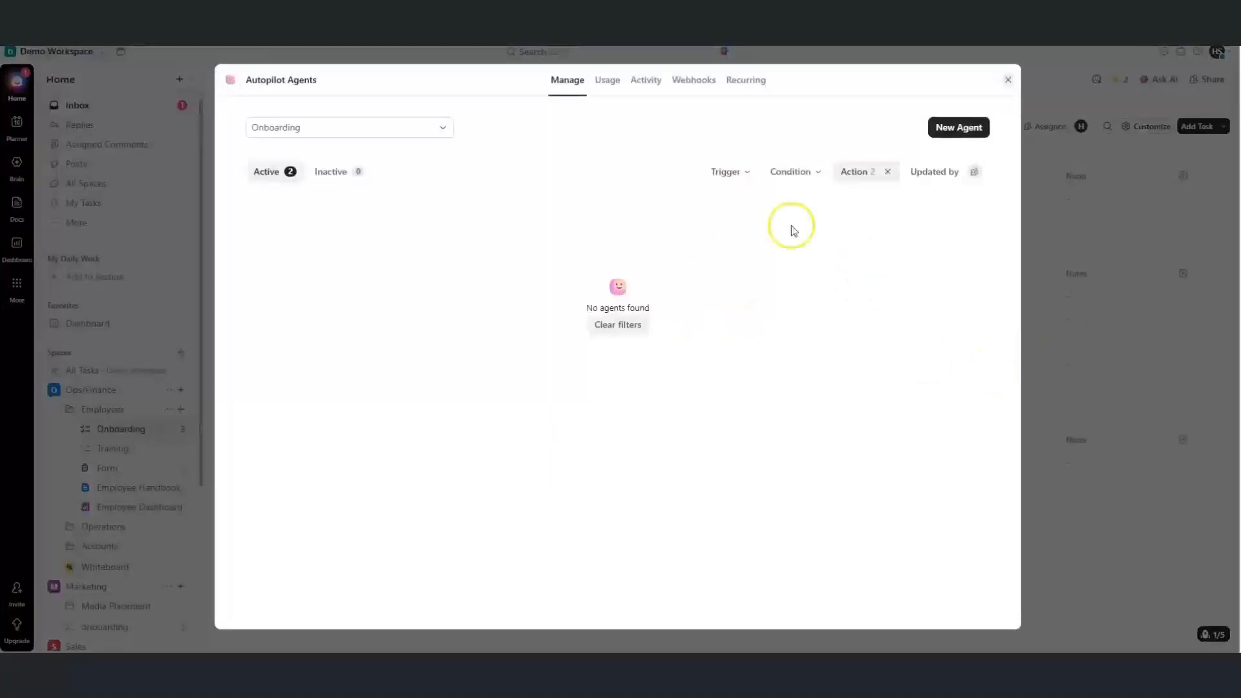
pyautogui.click(947, 134)
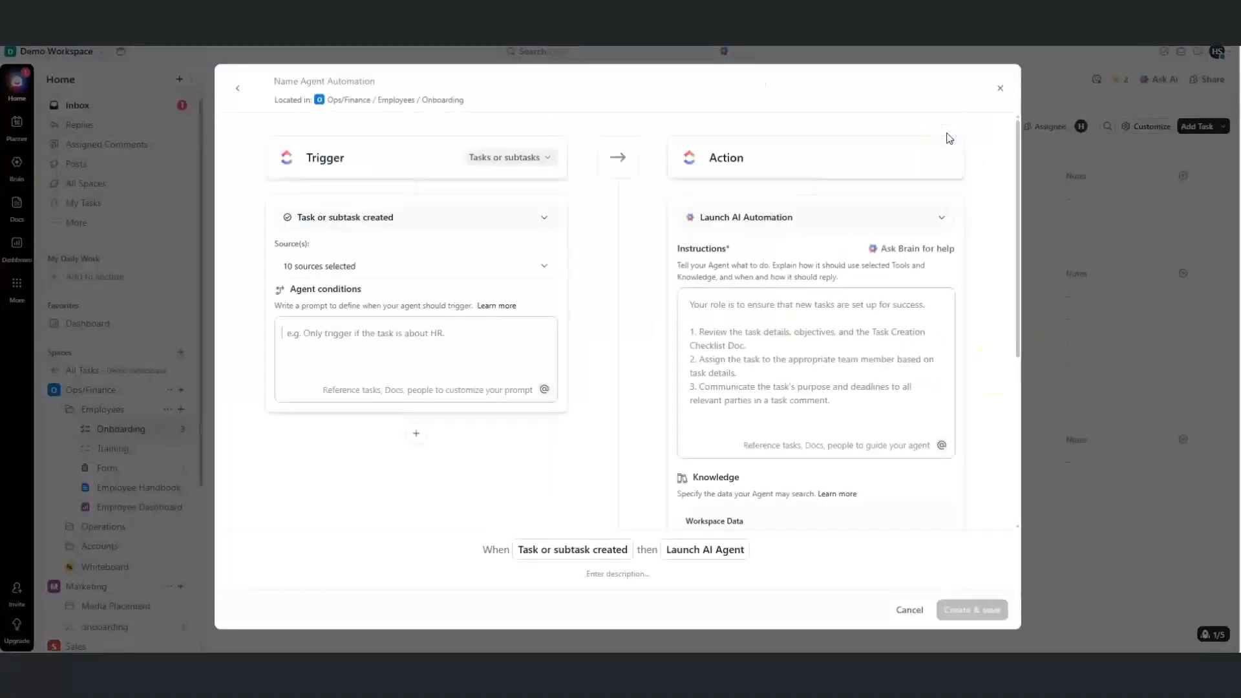
pyautogui.click(494, 161)
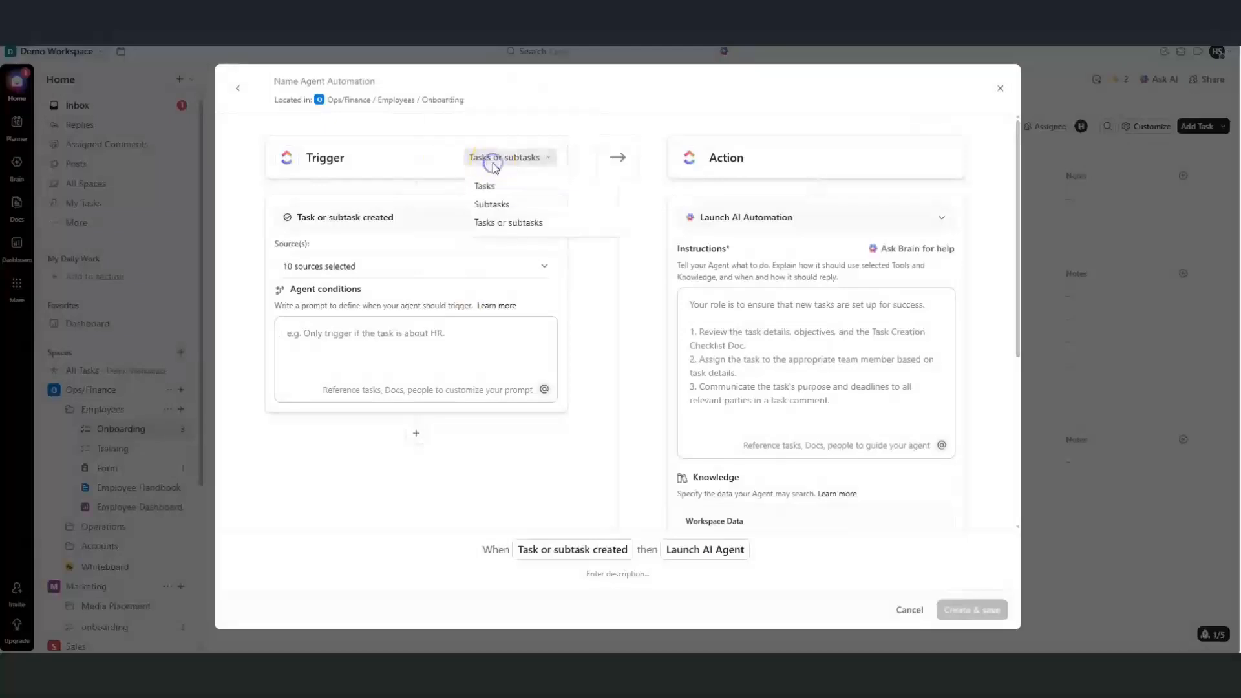
pyautogui.click(494, 188)
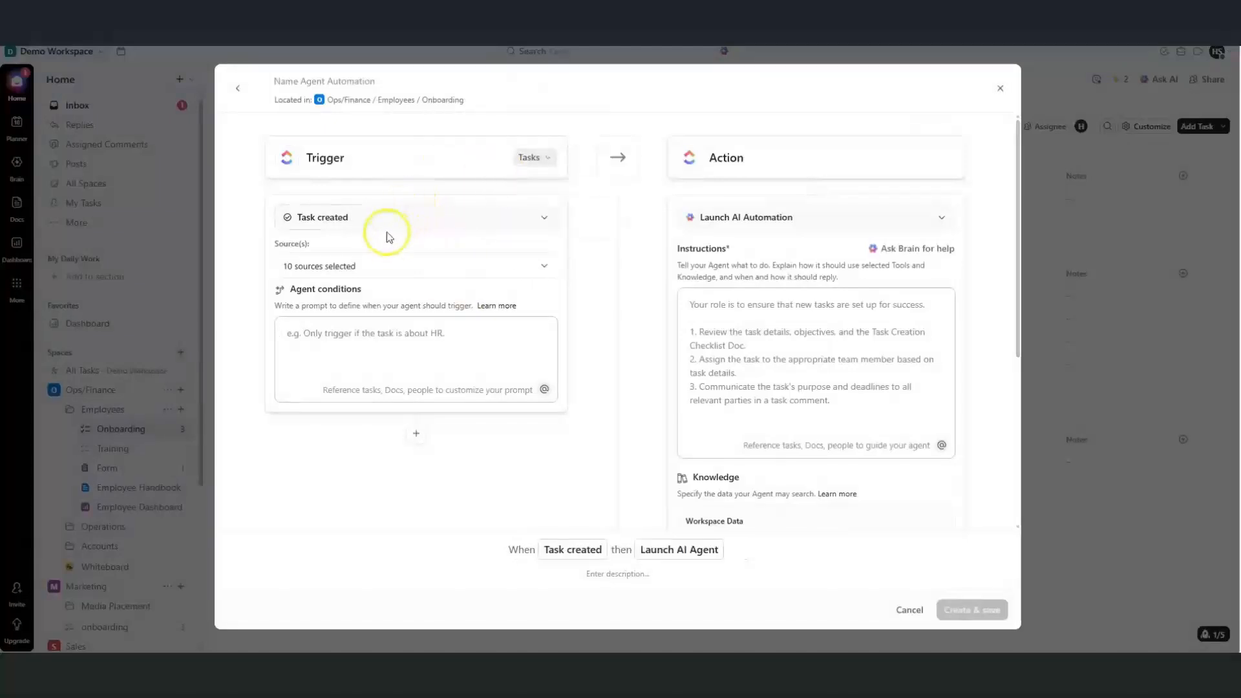
# Set the agent condition to task names containing New Hire and paste onboarding setup instructions
pyautogui.click(305, 339)
pyautogui.write('o')
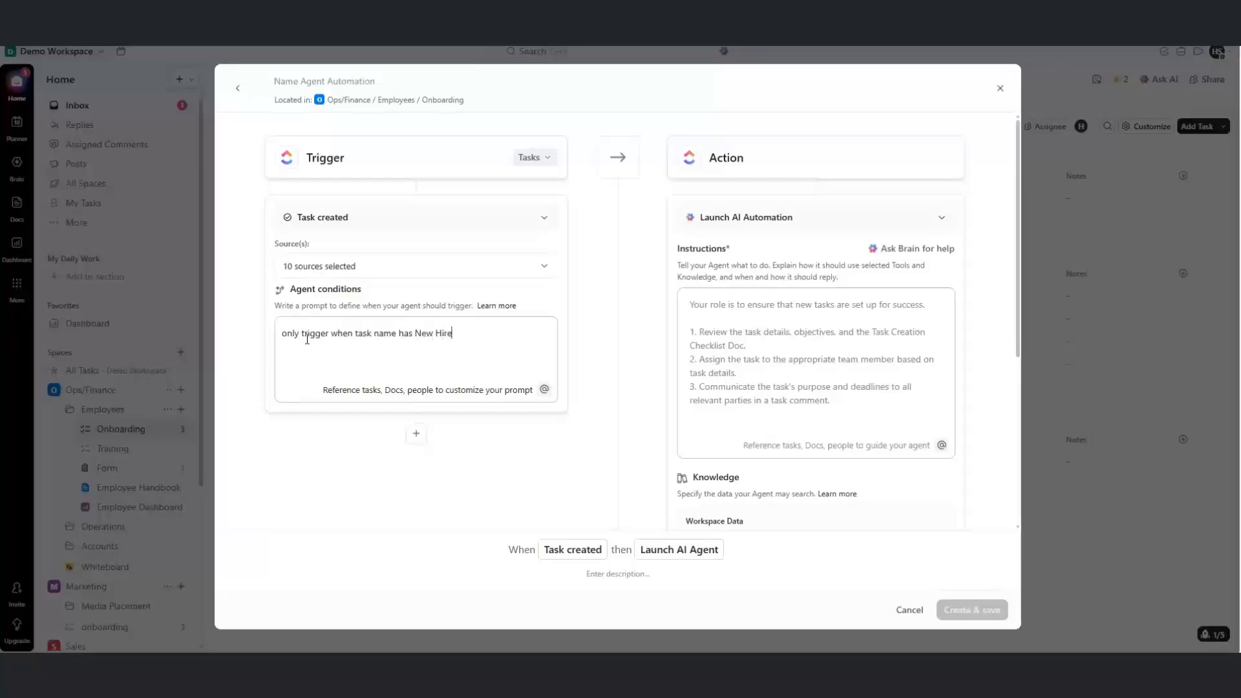
pyautogui.click(731, 312)
pyautogui.write('When a new onboarding task is created, assign all onboarding checklist items, send a welcome message to the new hire, and notify HR and IT for setup.')
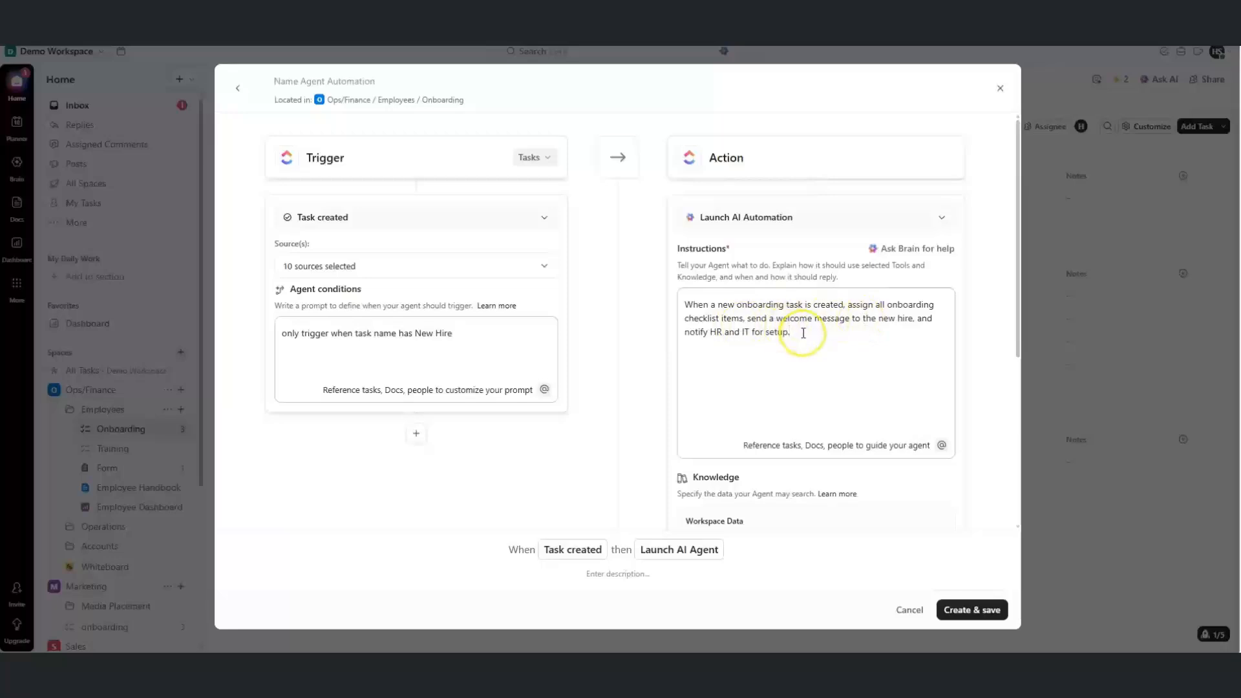
# Add the Employee Handbook doc as a knowledge source for the agent
pyautogui.moveTo(1019, 344); pyautogui.dragTo(1006, 444)
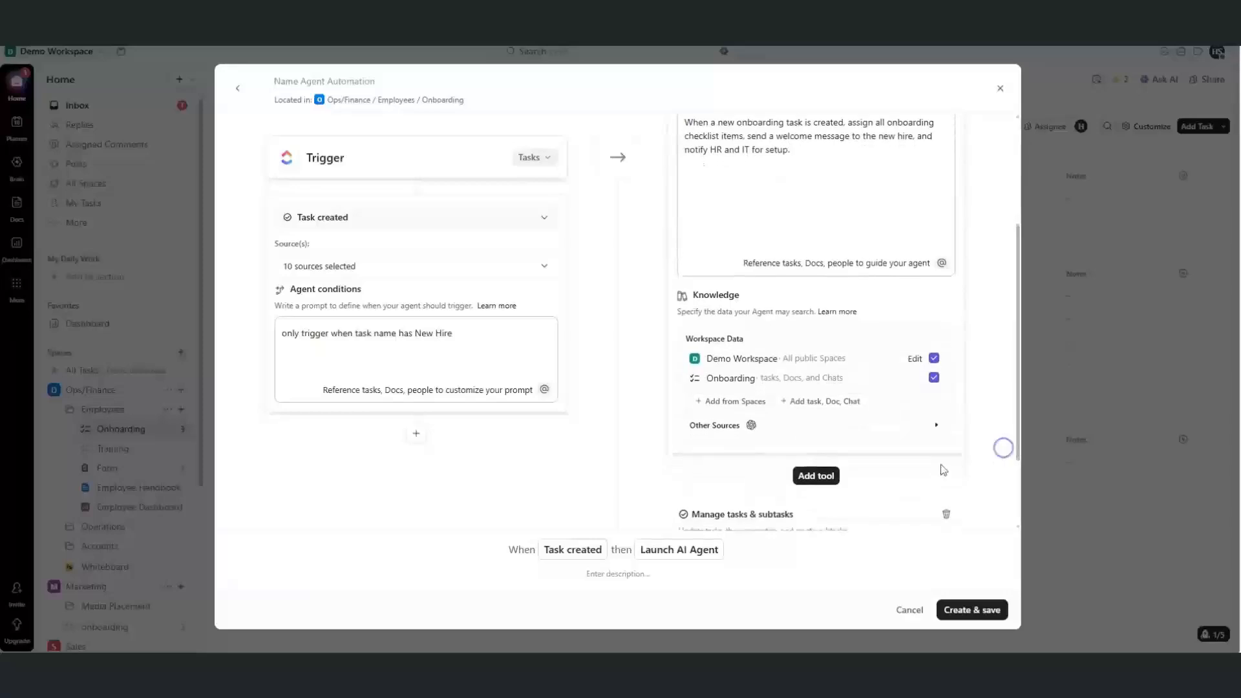
pyautogui.click(745, 426)
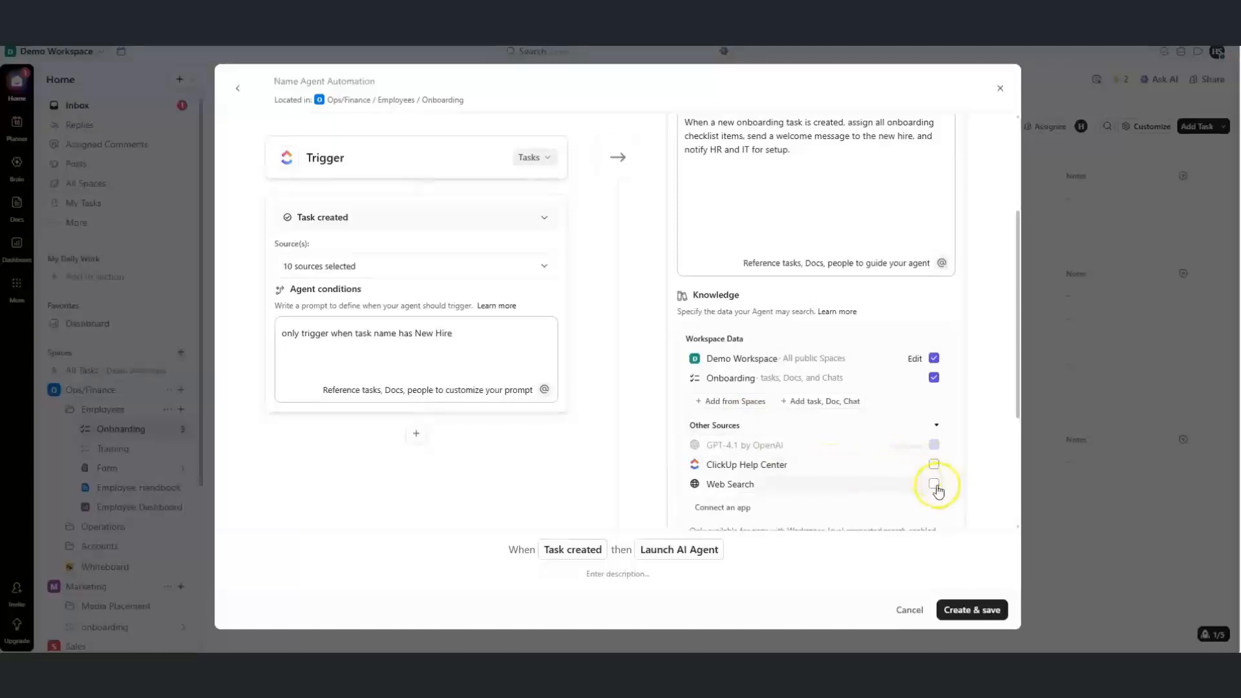
pyautogui.moveTo(1018, 396); pyautogui.dragTo(1006, 482)
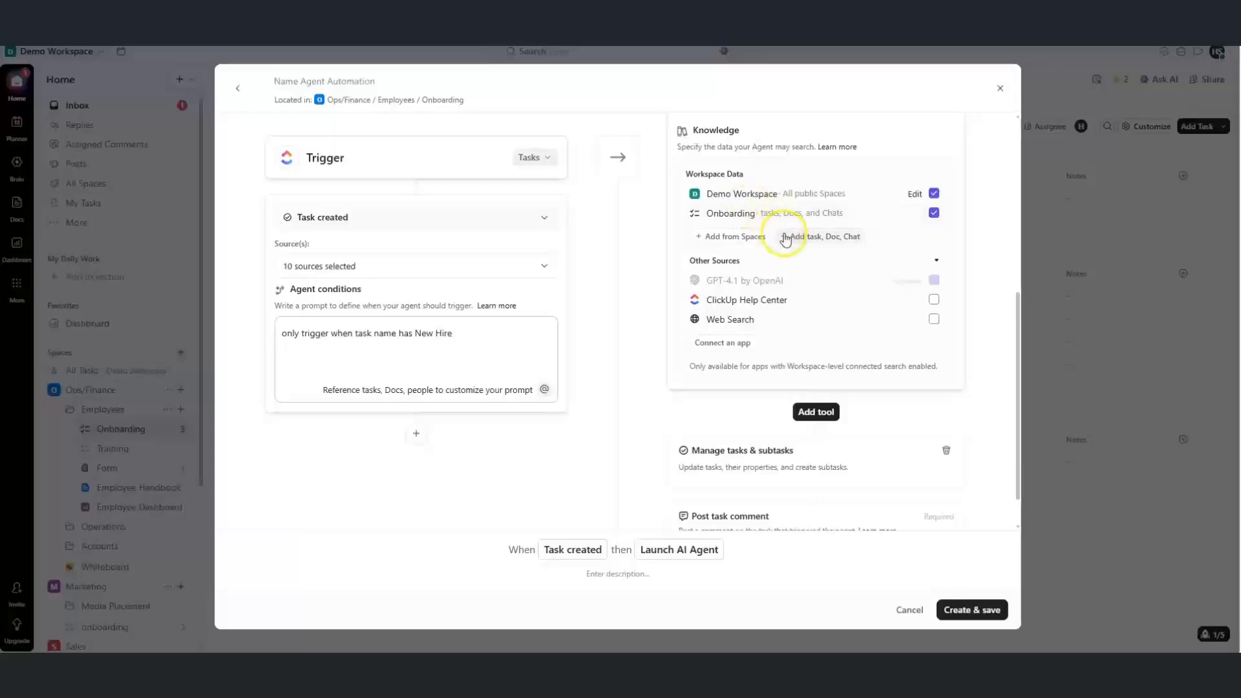
pyautogui.click(786, 238)
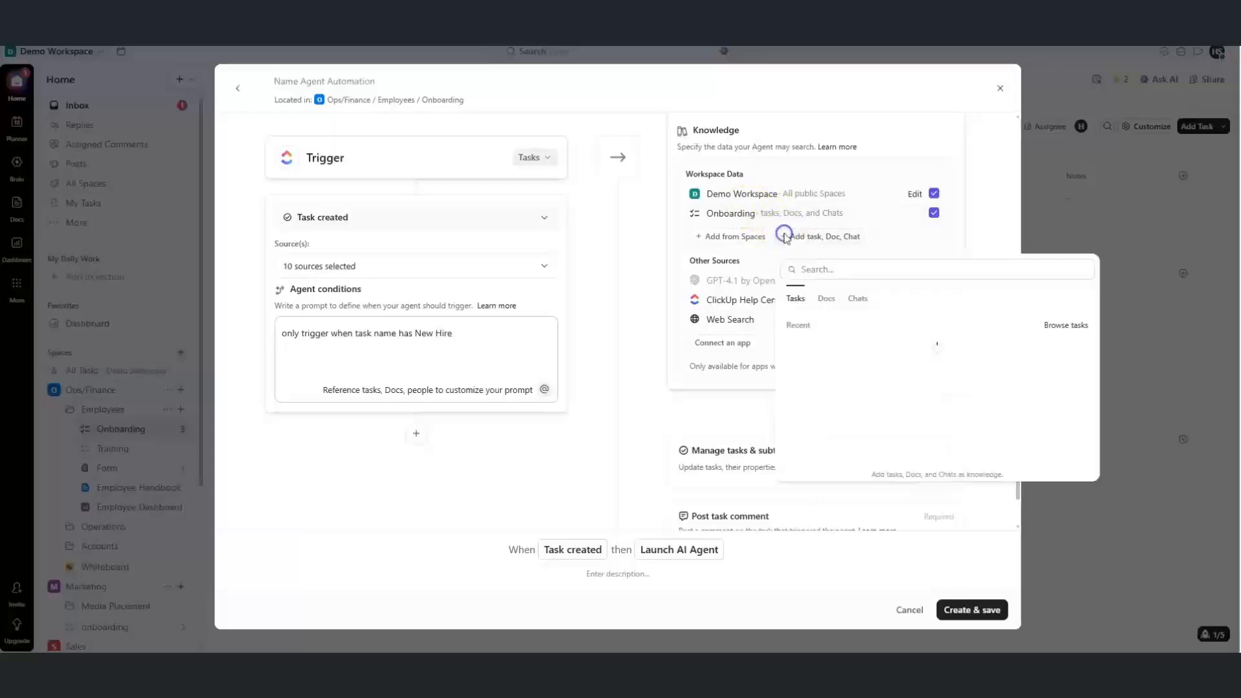
pyautogui.click(828, 299)
pyautogui.click(825, 327)
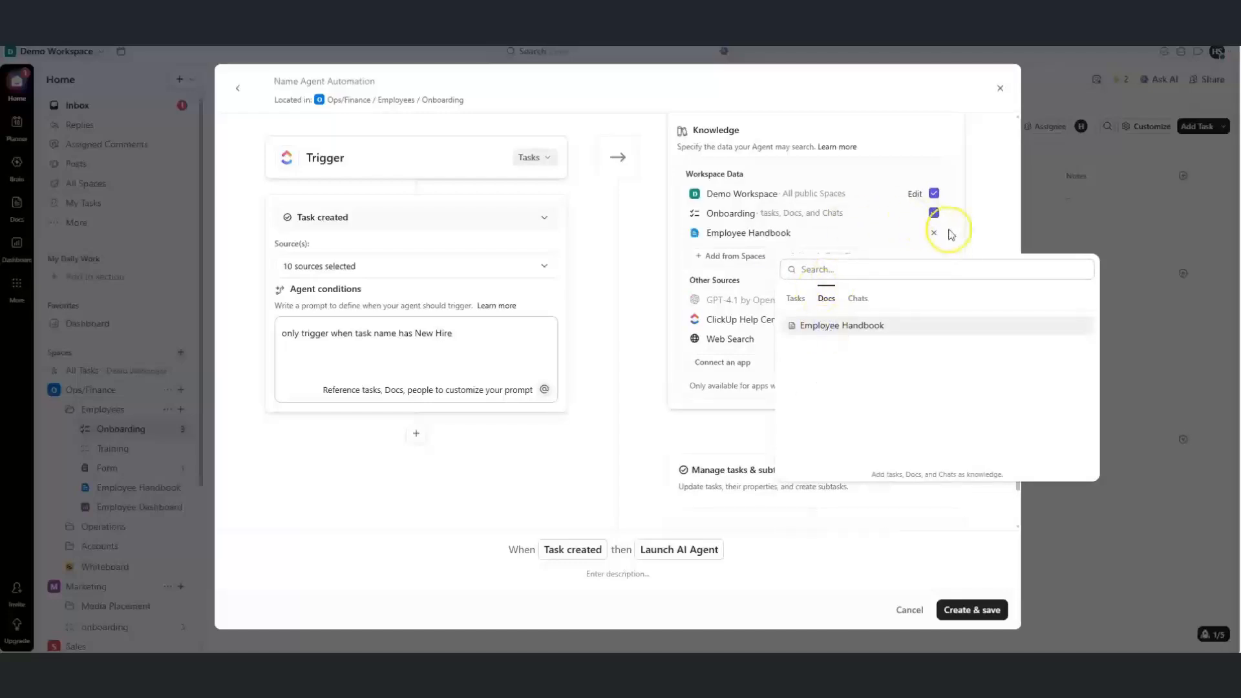
pyautogui.click(958, 228)
pyautogui.moveTo(1016, 396); pyautogui.dragTo(1006, 313)
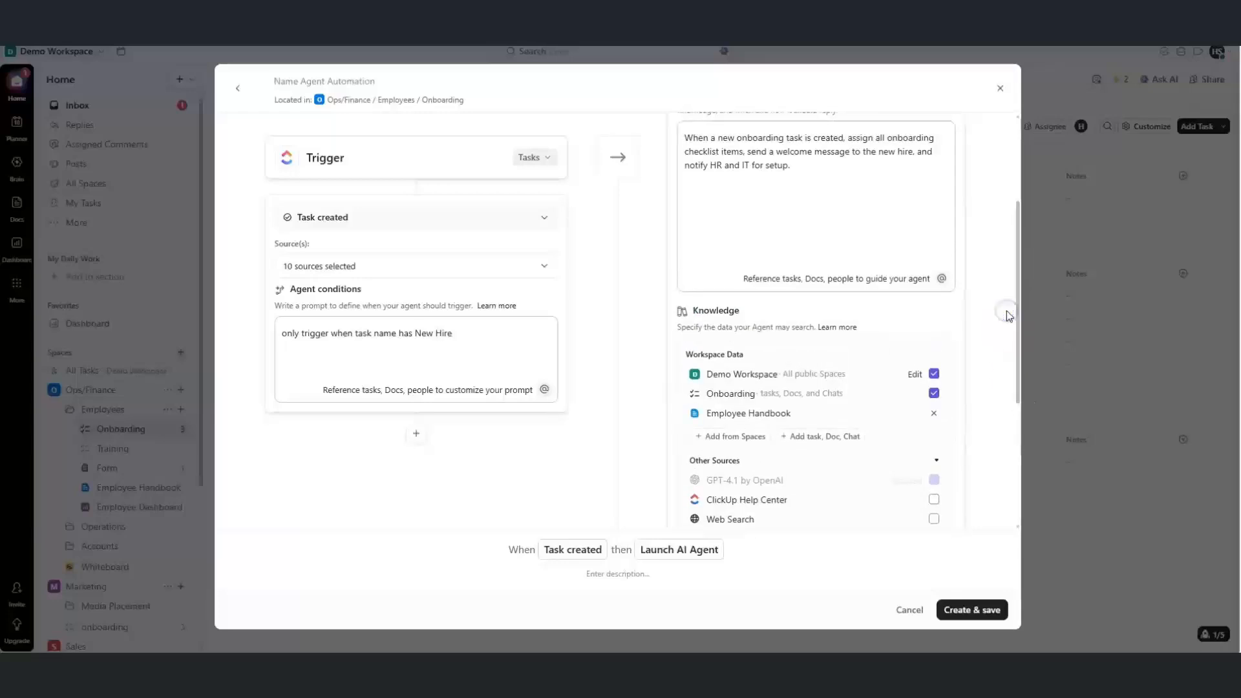
# Replace the notify-HR-and-IT clause with sharing the Employee Handbook link, then create and save the agent
pyautogui.click(922, 226)
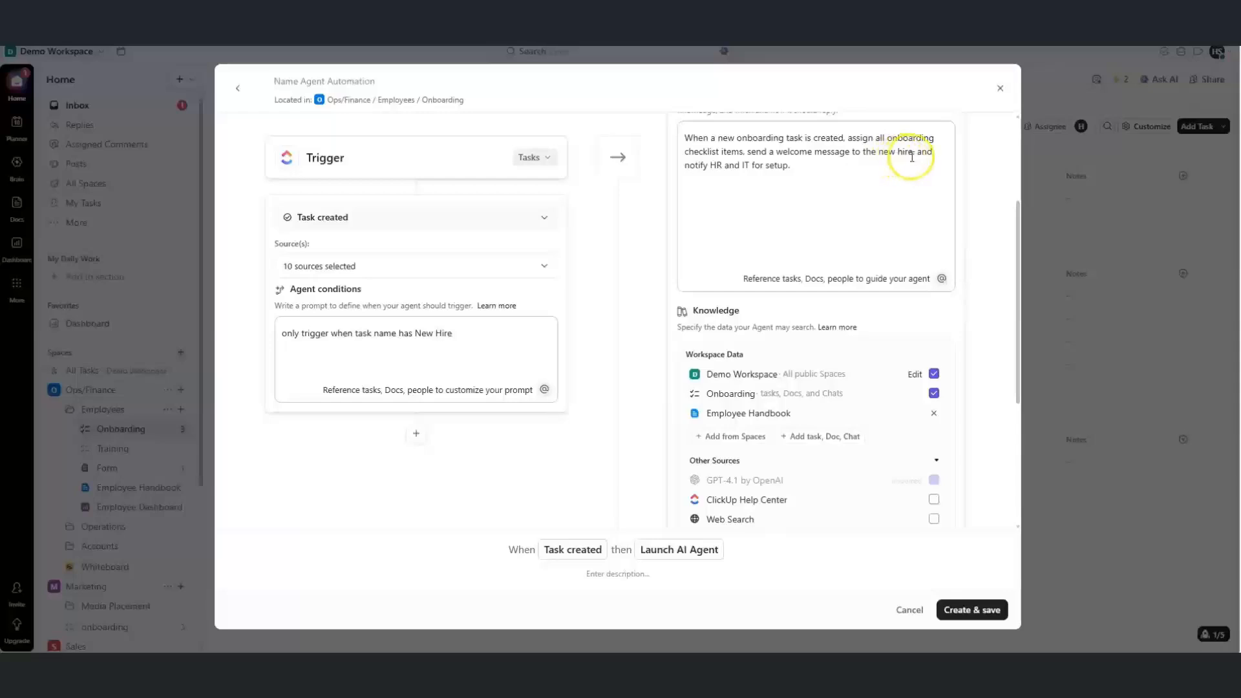
pyautogui.moveTo(894, 166); pyautogui.dragTo(910, 157)
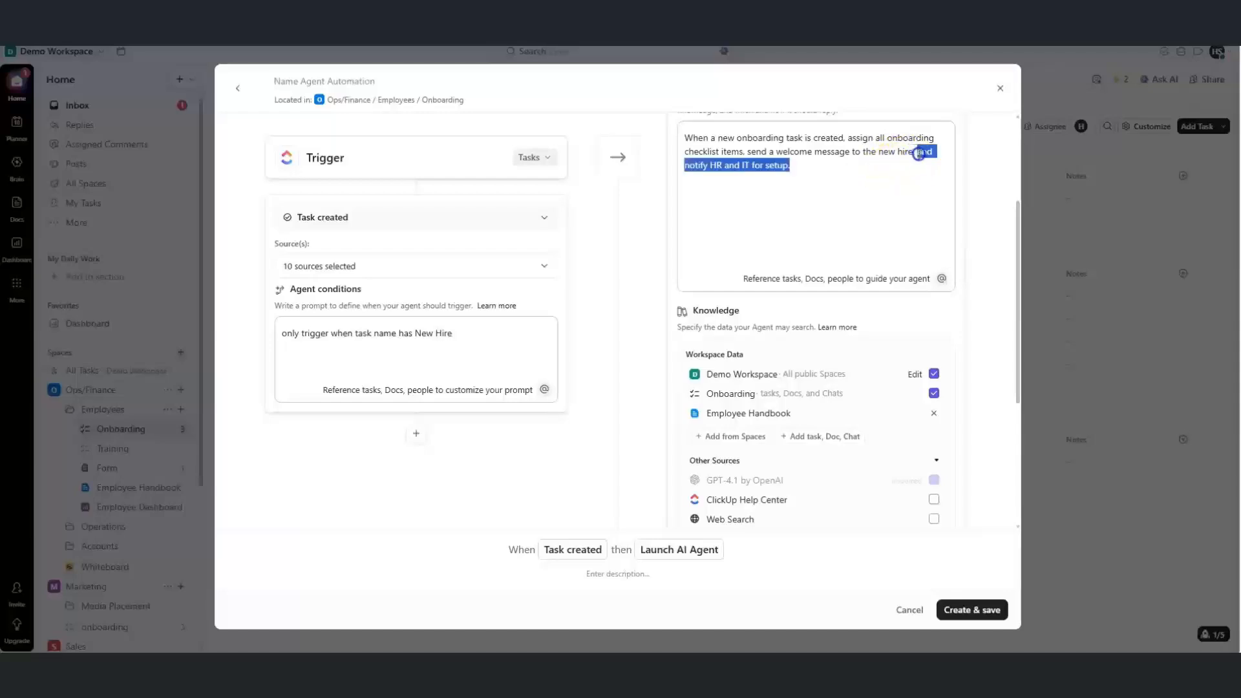
pyautogui.write('and share the')
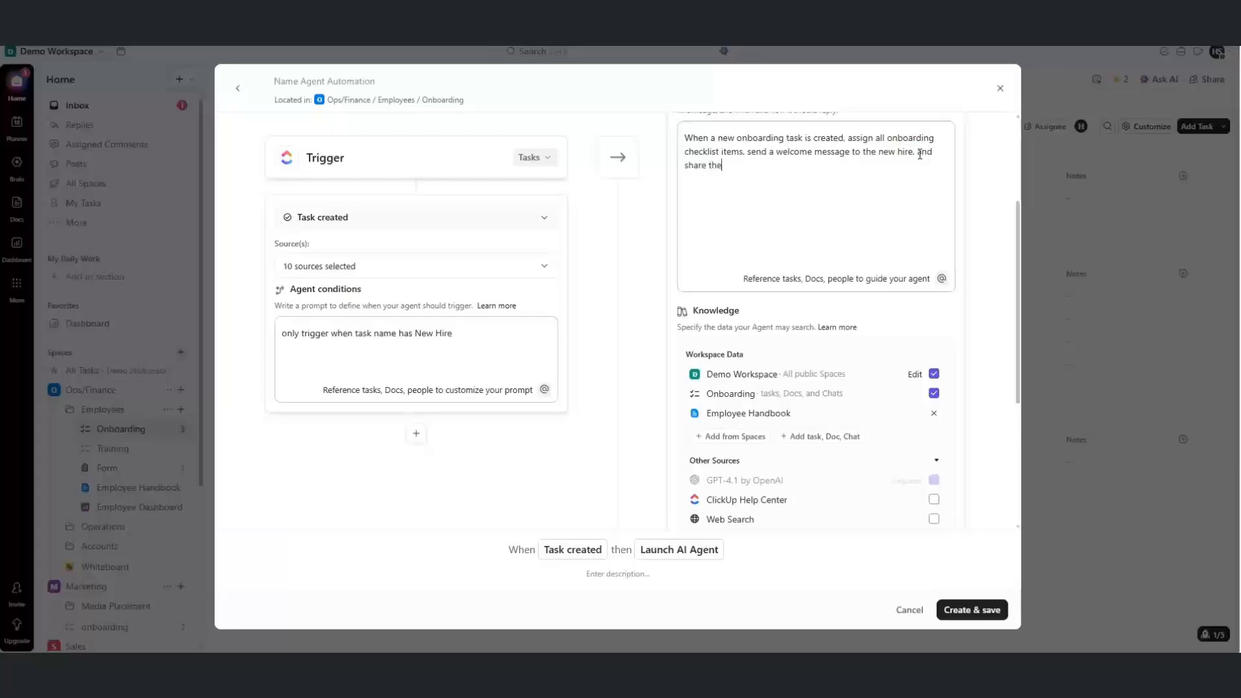
pyautogui.write(' link to Employee Handbook doccument.')
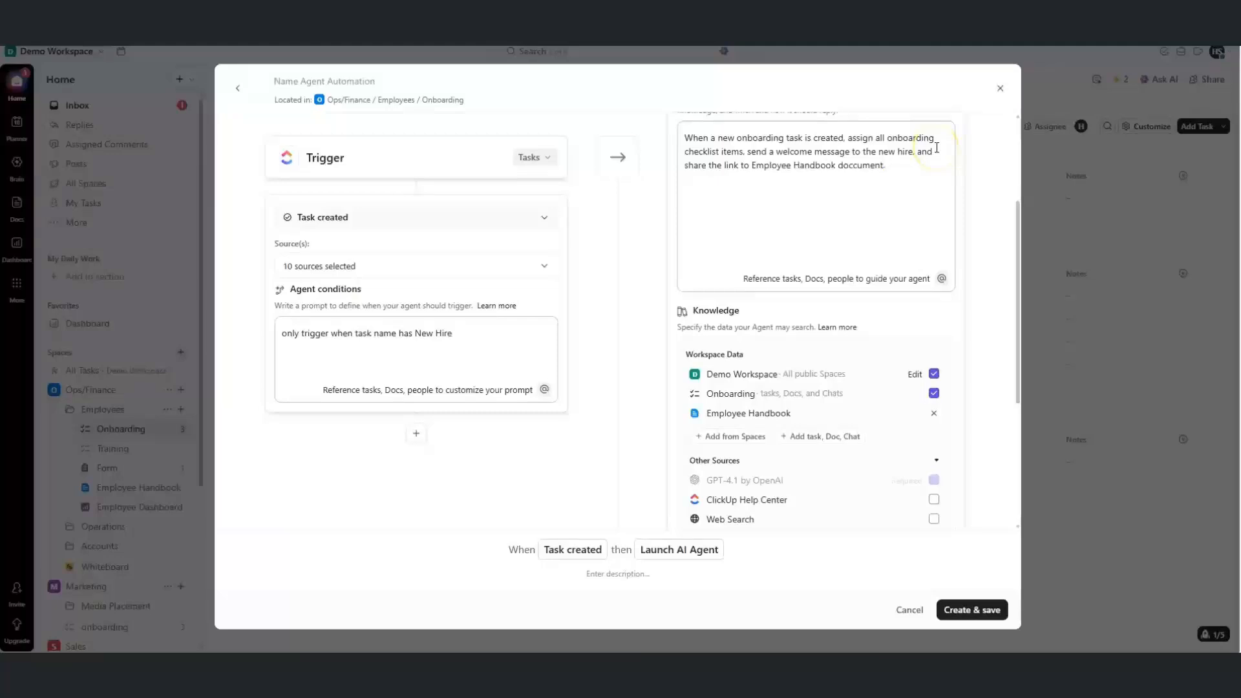
pyautogui.moveTo(1017, 321); pyautogui.dragTo(1018, 456)
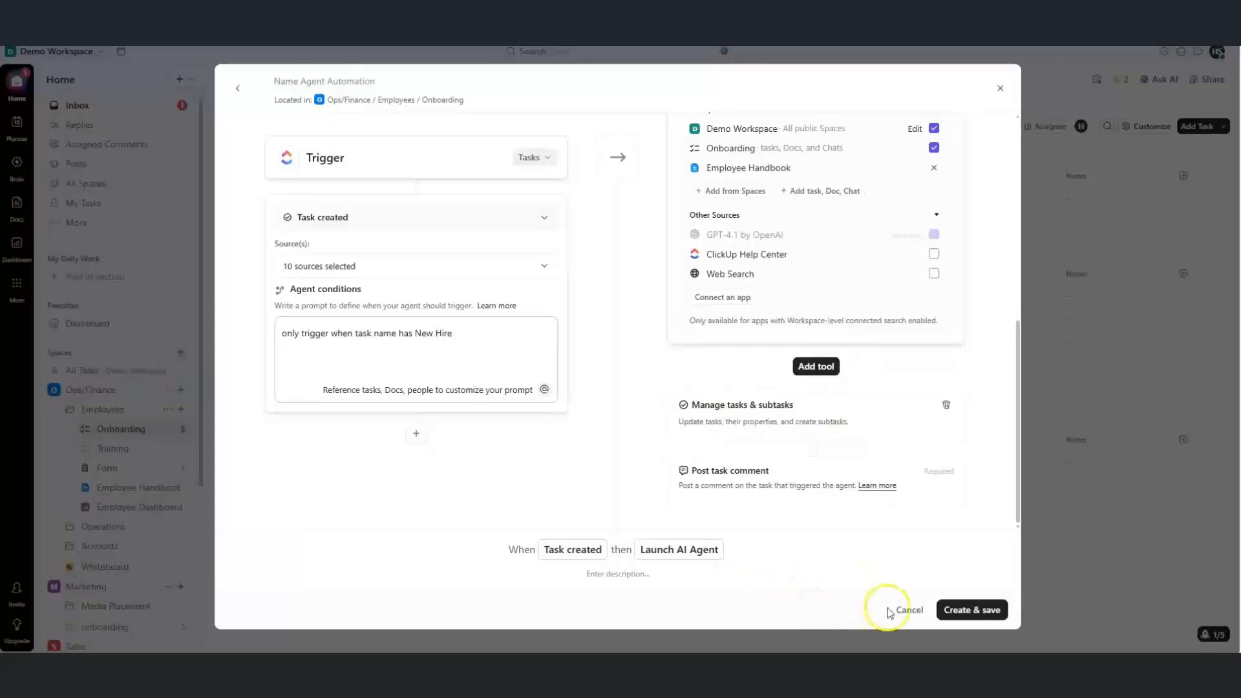
pyautogui.click(950, 622)
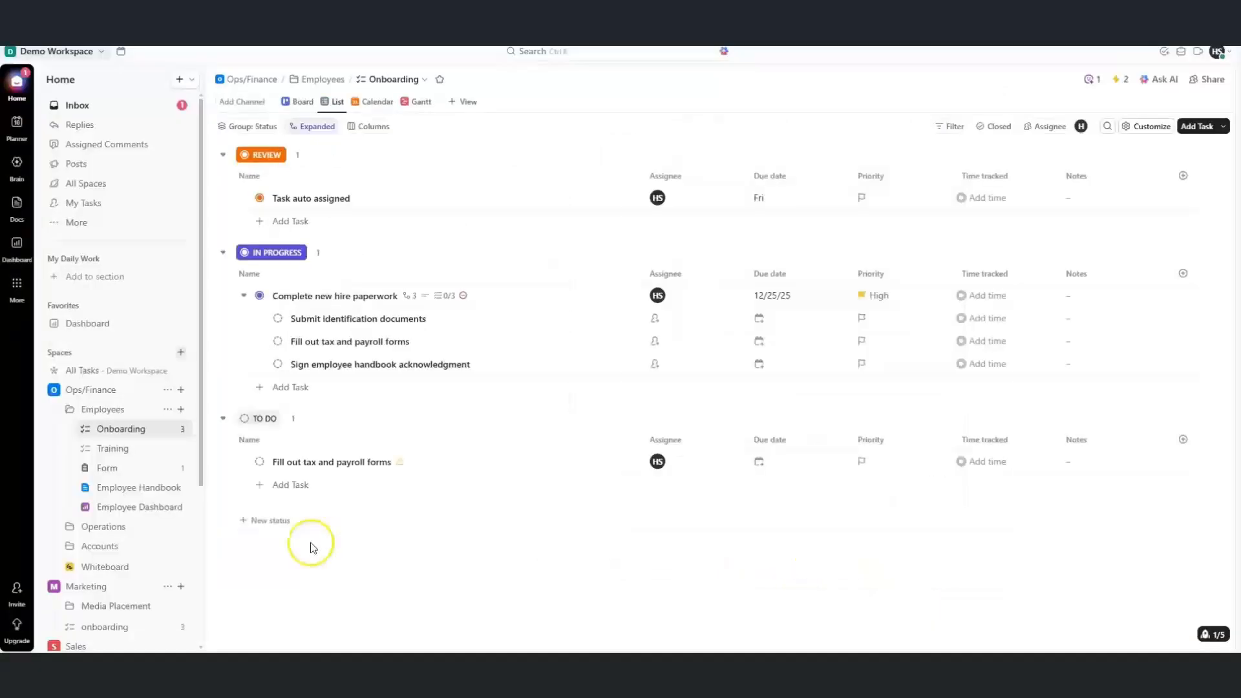
# Add a 'New Hire - ' task for the new employee to To Do, then check the Inbox
pyautogui.click(290, 486)
pyautogui.write('New Hi')
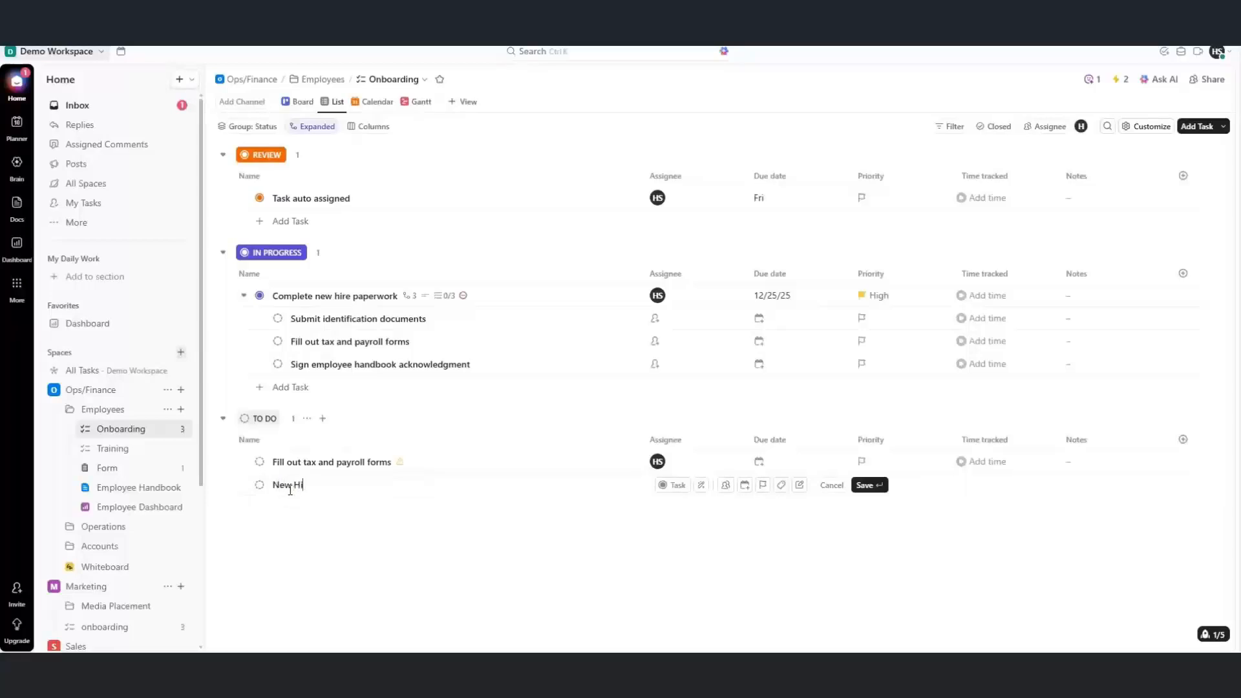
pyautogui.write('re - Hina')
pyautogui.press('Return')
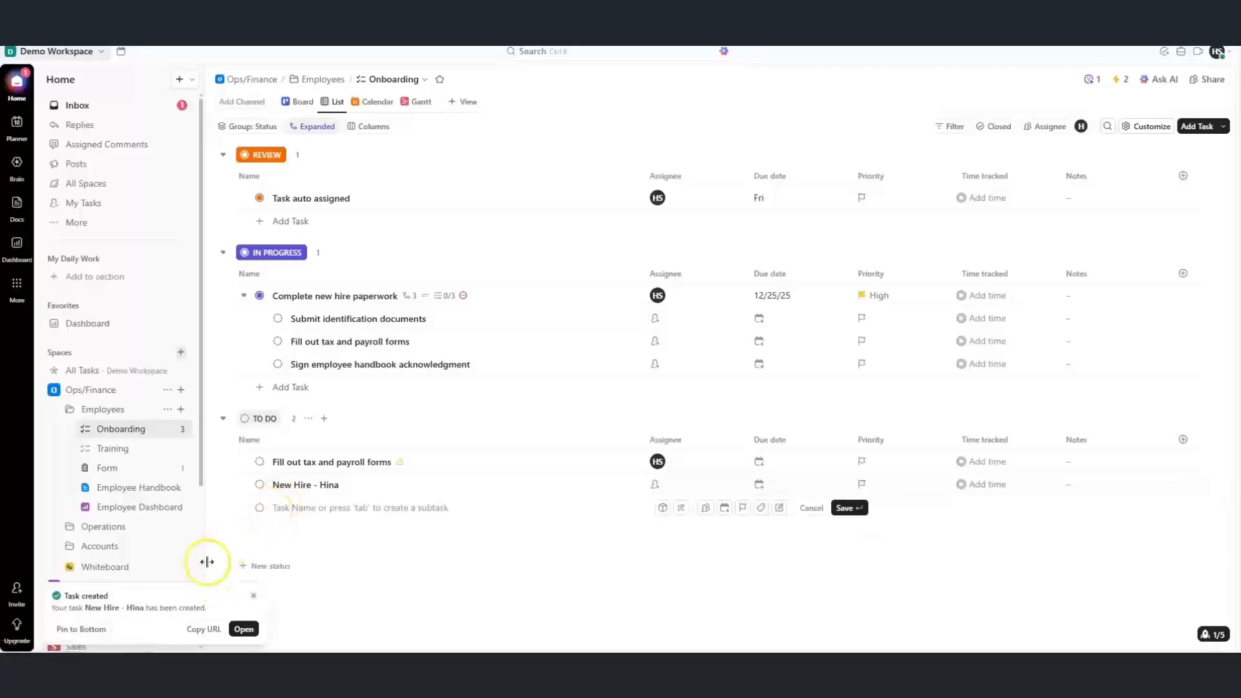
pyautogui.click(384, 563)
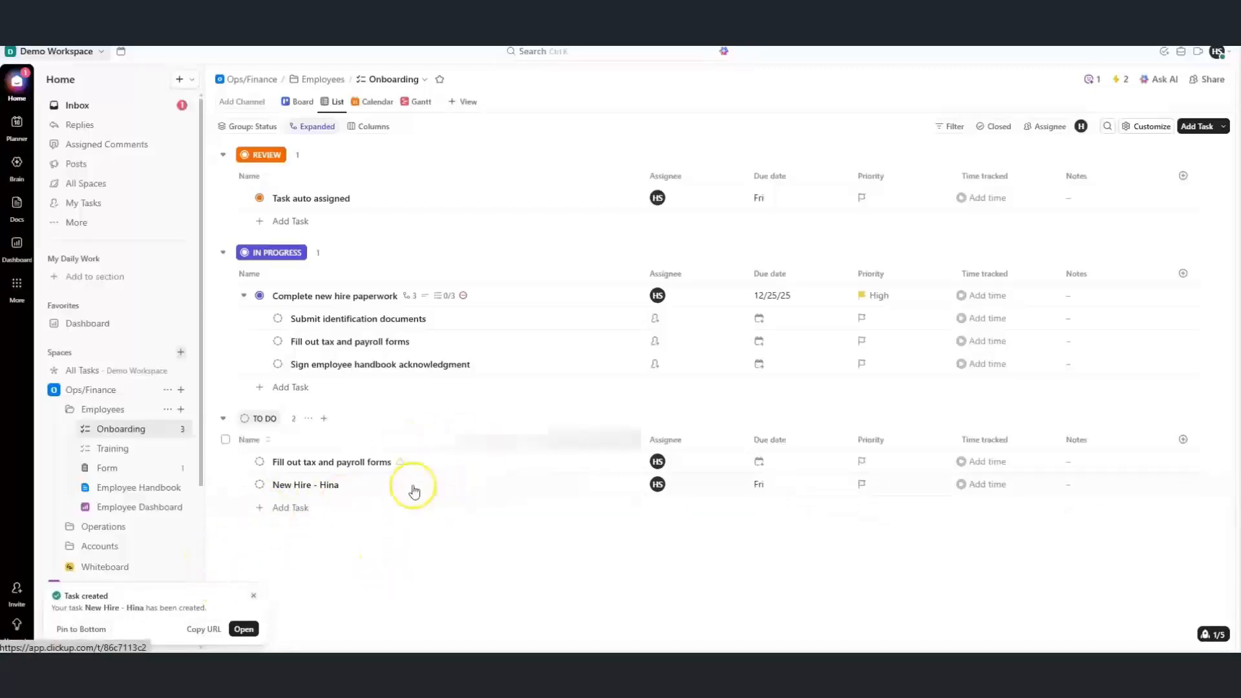
pyautogui.click(97, 105)
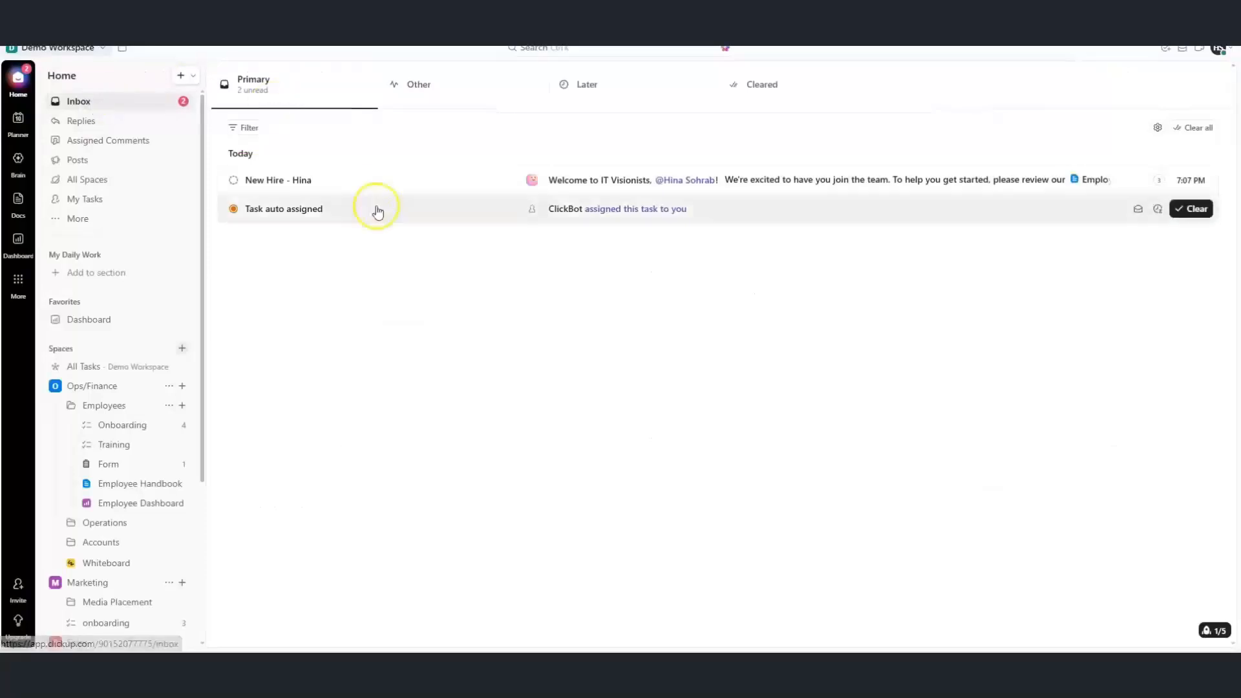
# Read the agent's welcome comment on the New Hire task from Inbox and the Onboarding list
pyautogui.click(784, 187)
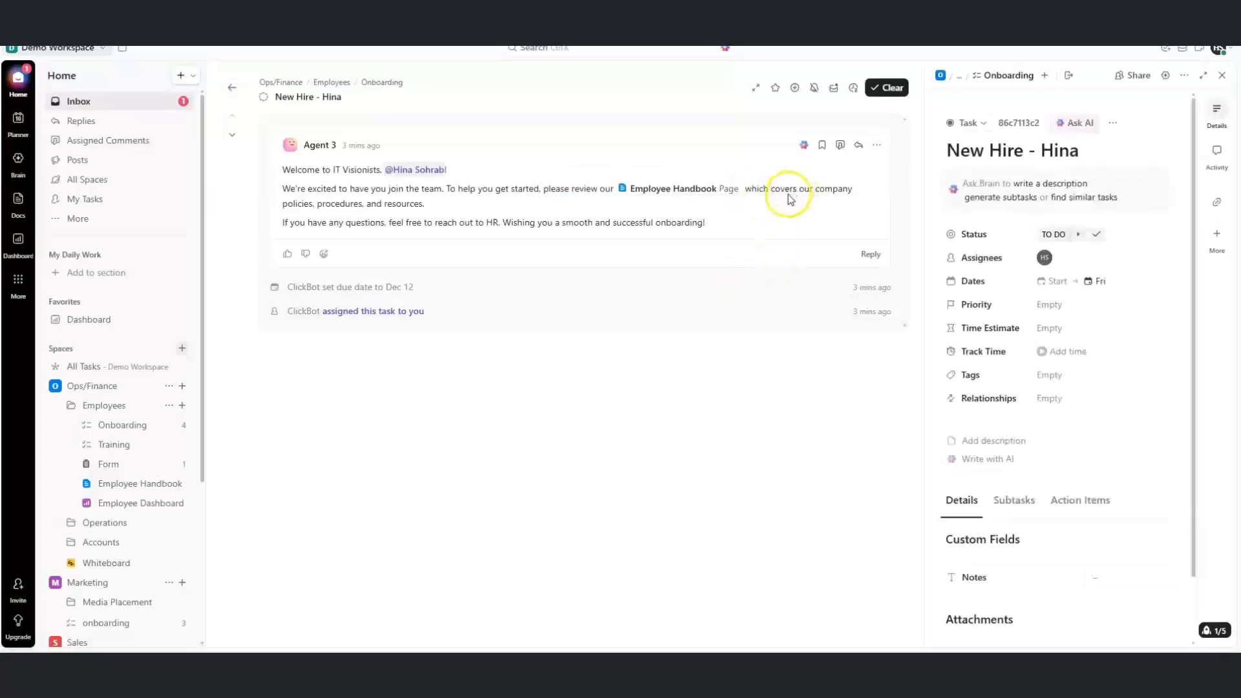
pyautogui.click(783, 221)
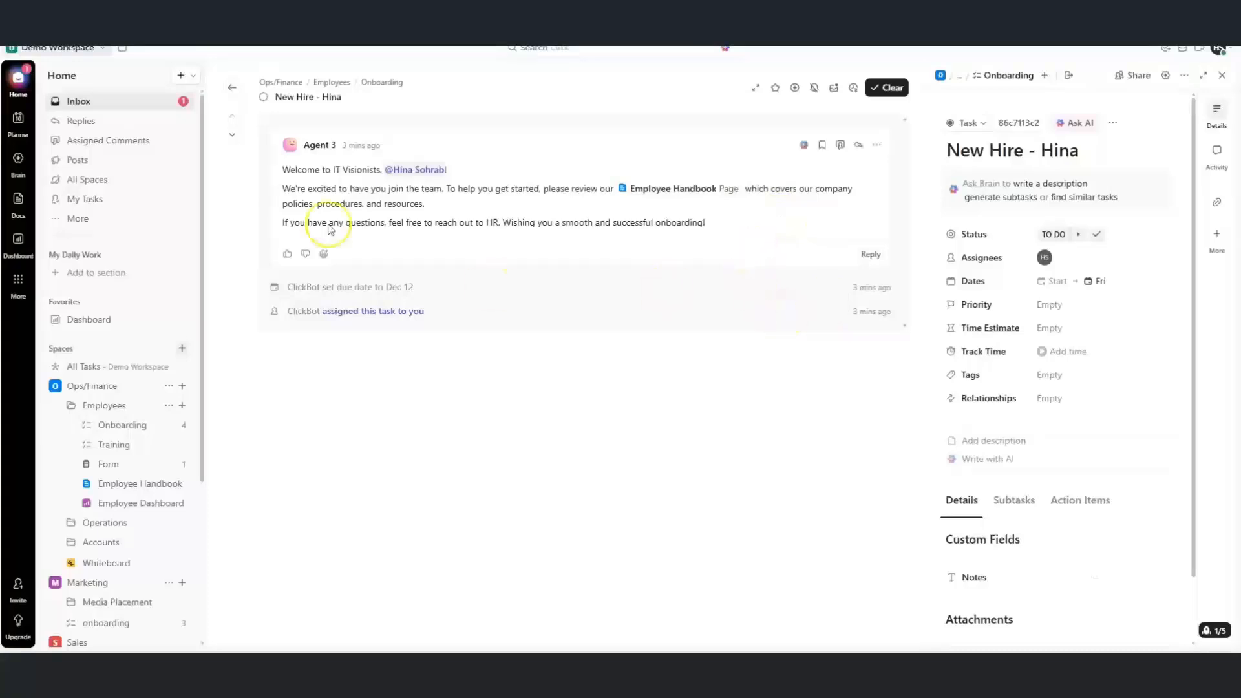
pyautogui.click(119, 432)
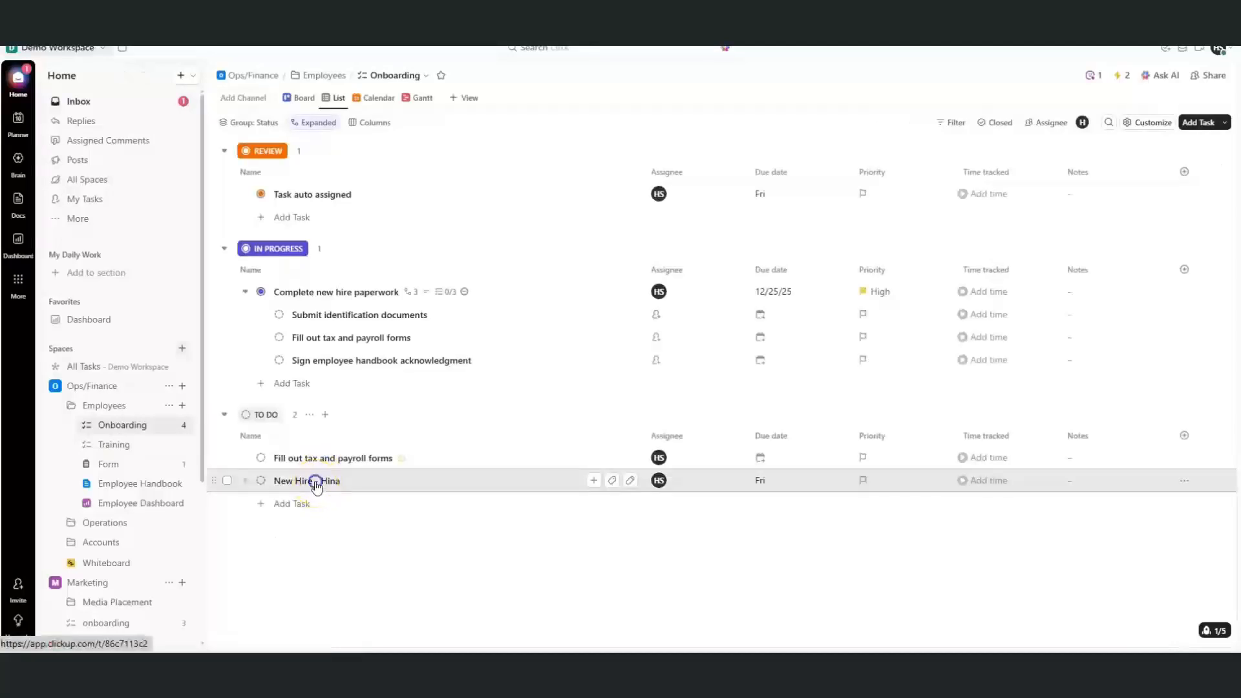
pyautogui.click(317, 481)
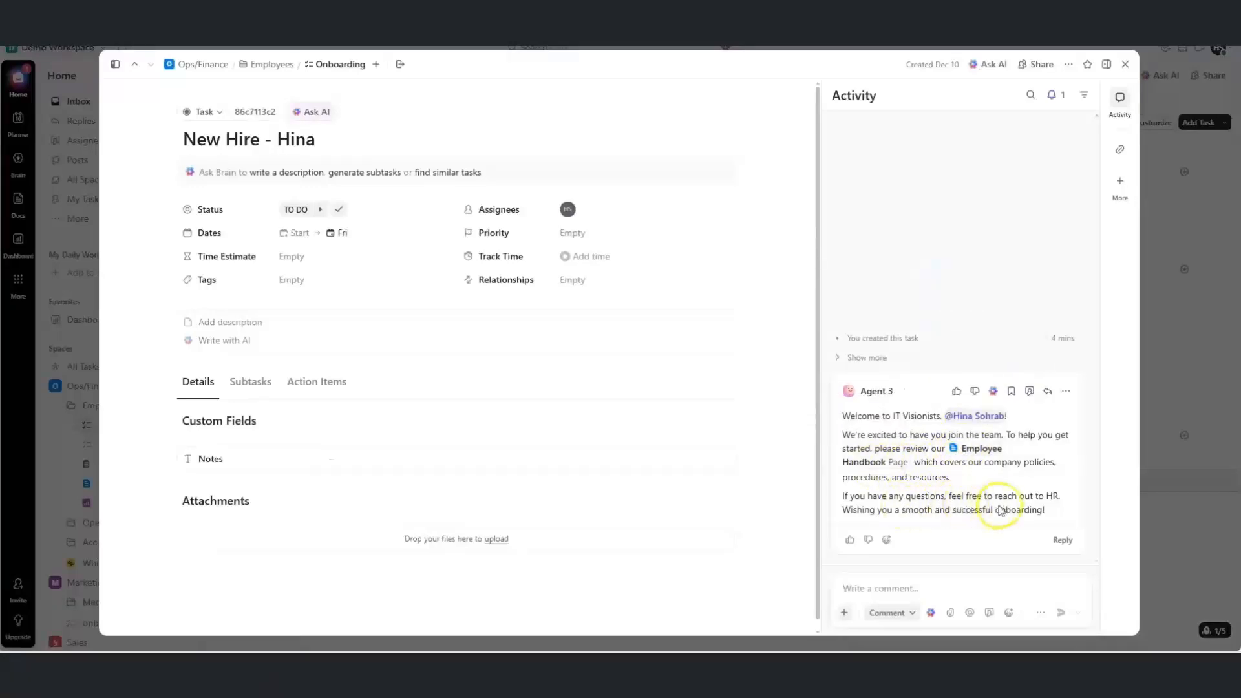
pyautogui.click(1126, 68)
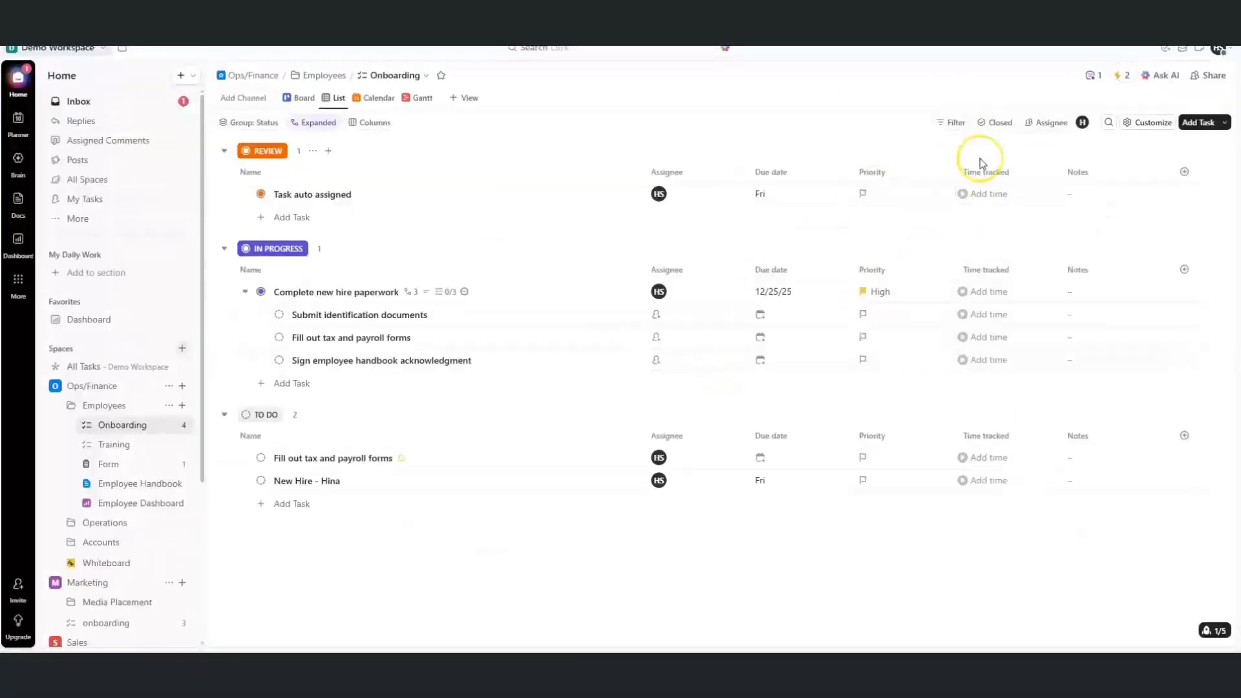
# Open and close the Ask AI Brain panel, then open the Demo Workspace menu
pyautogui.click(1160, 82)
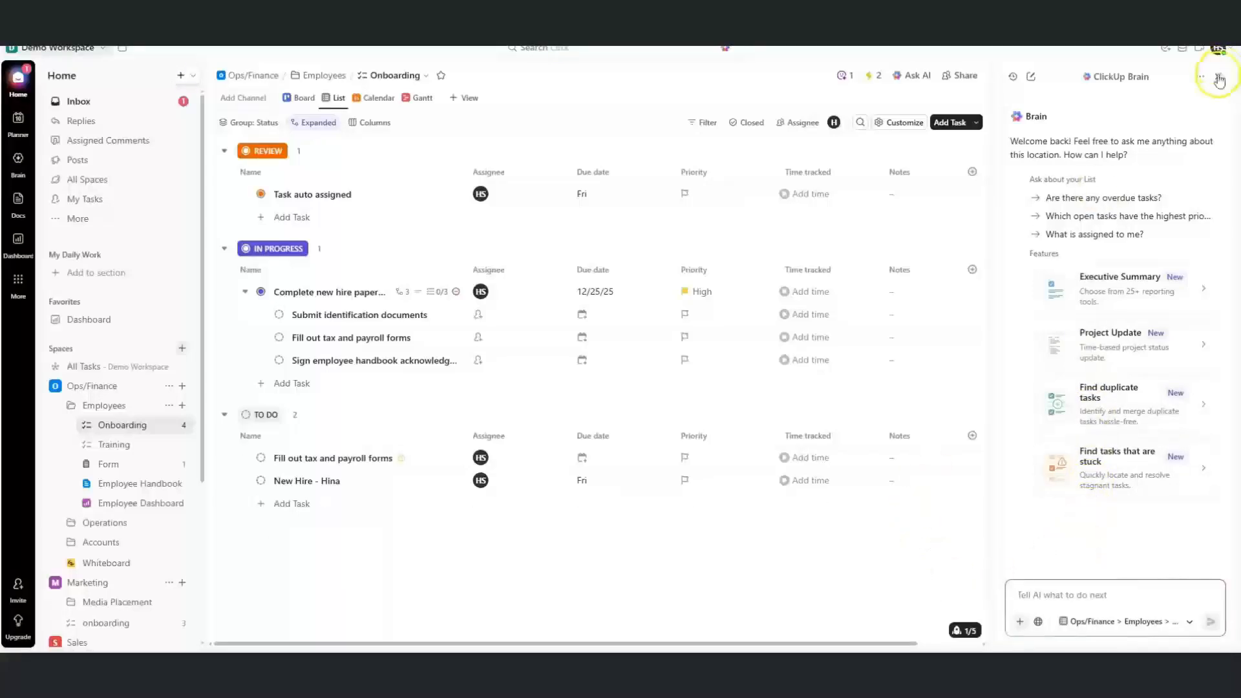
pyautogui.click(1219, 78)
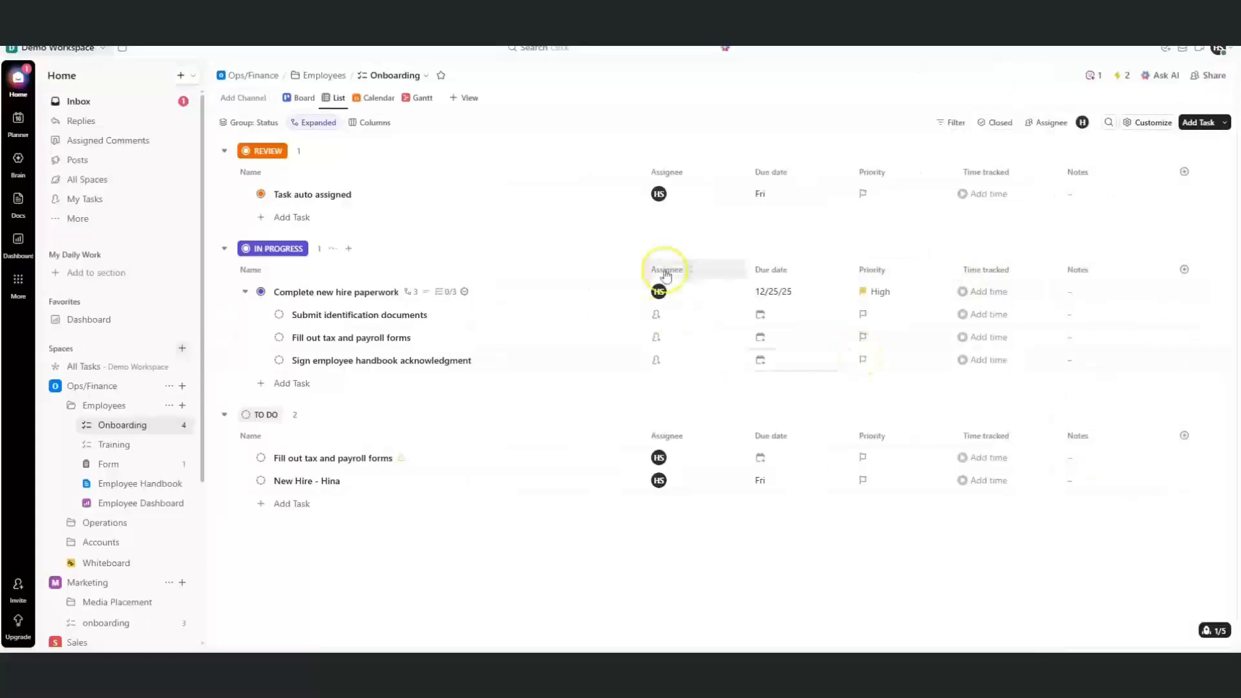
pyautogui.click(102, 50)
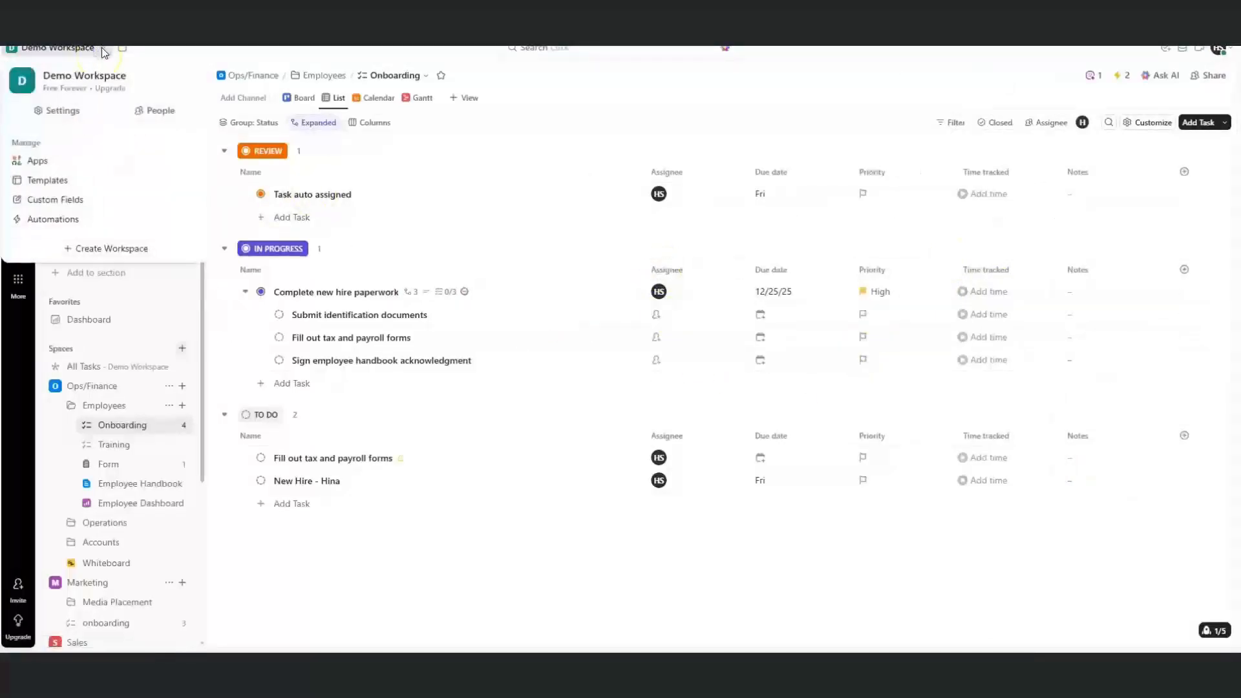
# Find Google Calendar in the App Center and begin connecting it
pyautogui.click(62, 162)
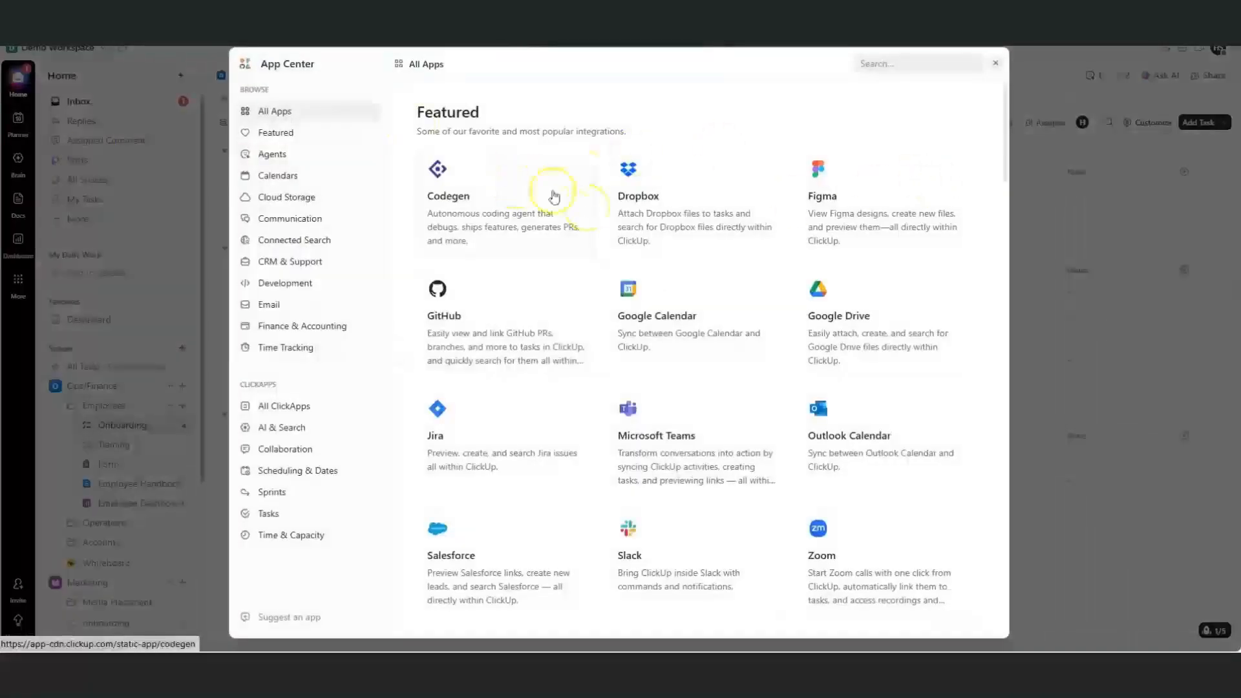
pyautogui.moveTo(1008, 155); pyautogui.dragTo(1003, 181)
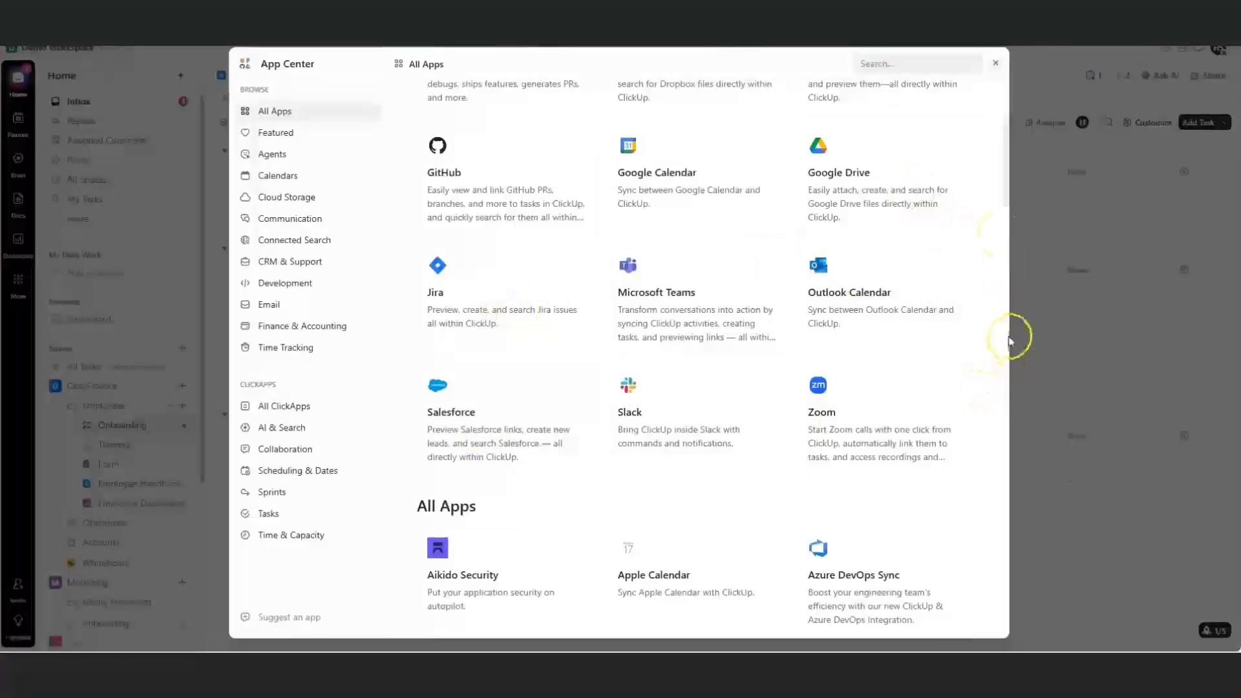
pyautogui.scroll(-5, 997, 259)
pyautogui.moveTo(997, 259); pyautogui.dragTo(1000, 395)
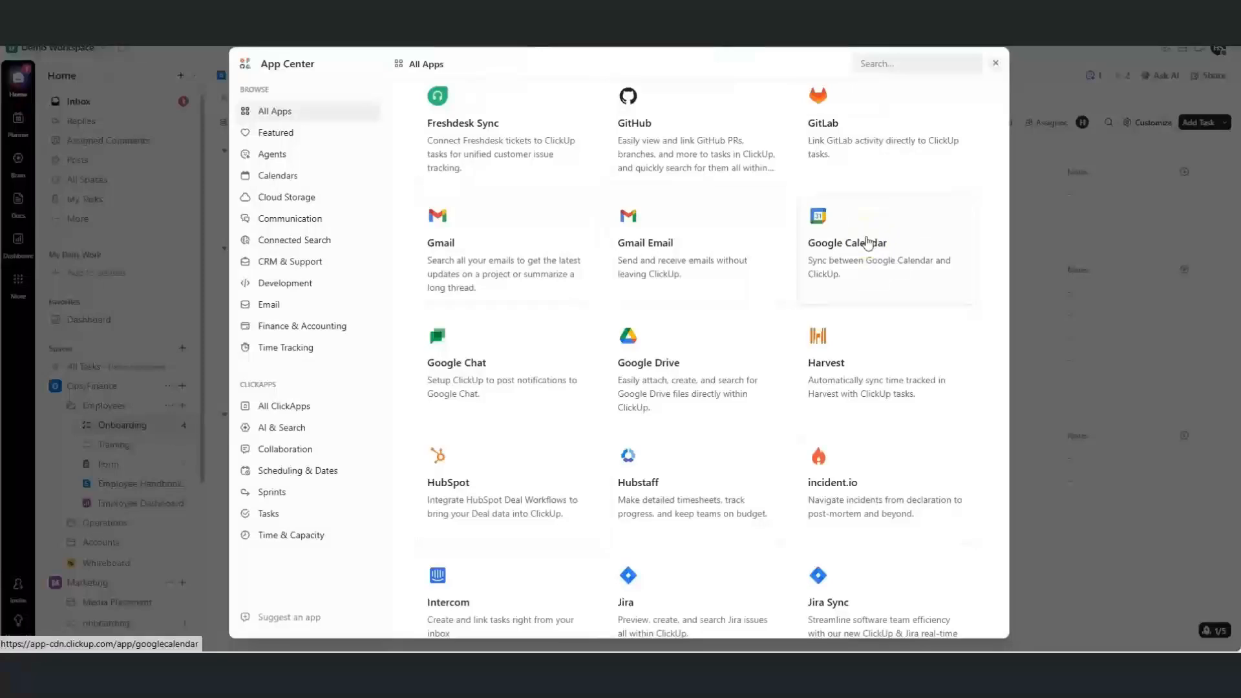
pyautogui.click(1006, 365)
pyautogui.click(878, 256)
pyautogui.click(808, 226)
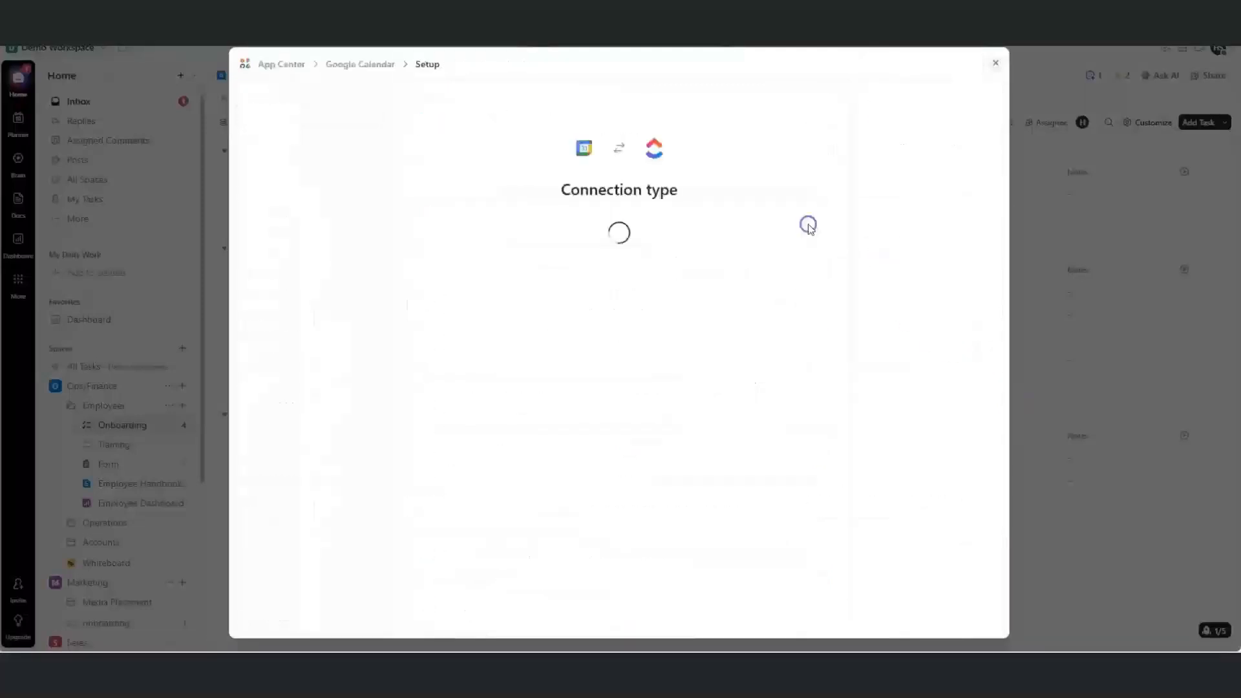
# Sign in with the Google account, grant ClickUp access, and close the App Center
pyautogui.click(737, 350)
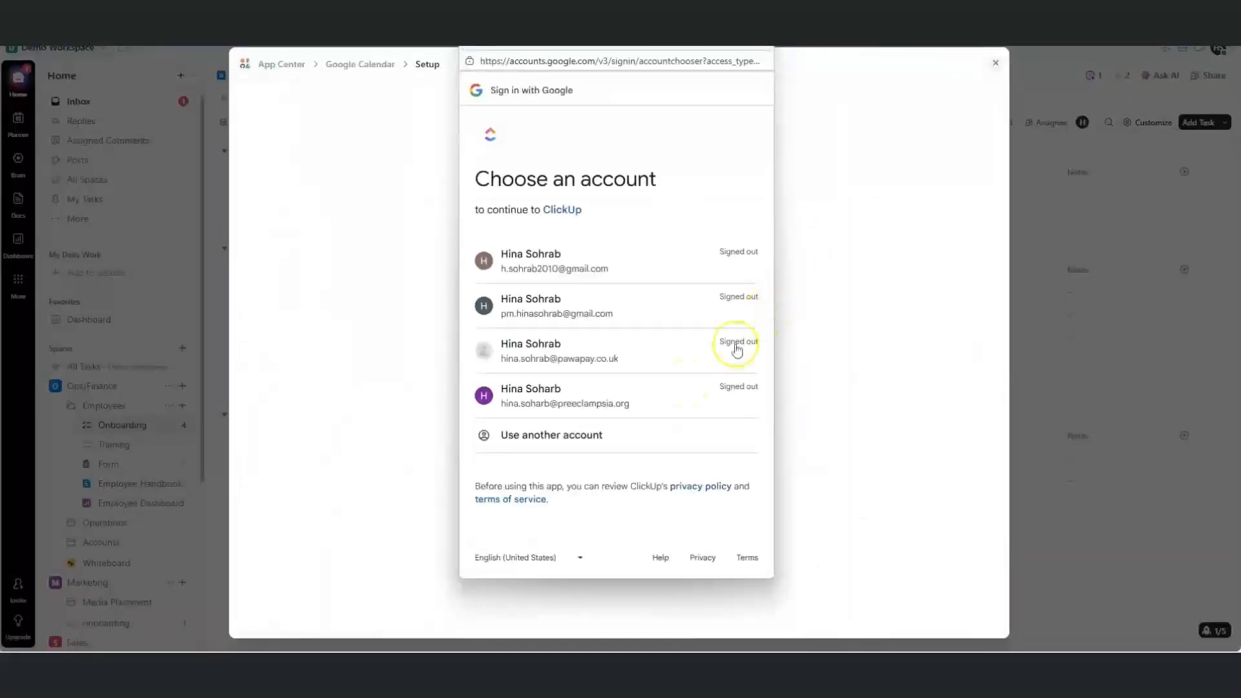
pyautogui.click(632, 312)
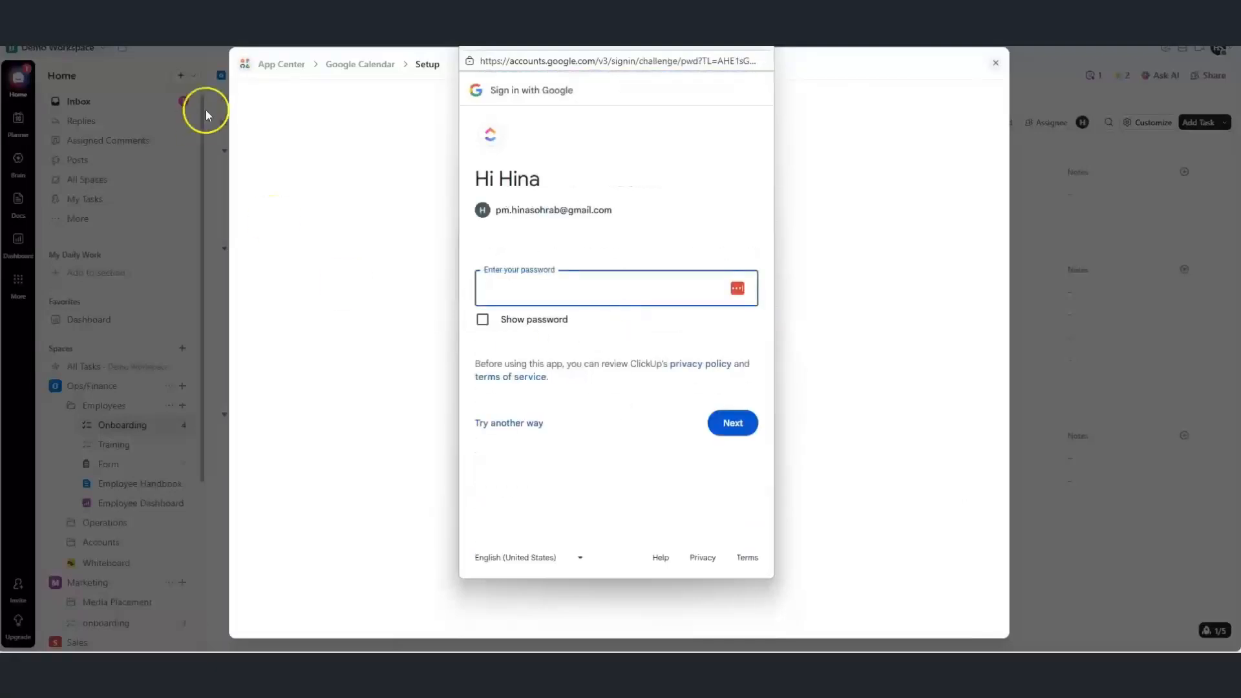
pyautogui.click(686, 395)
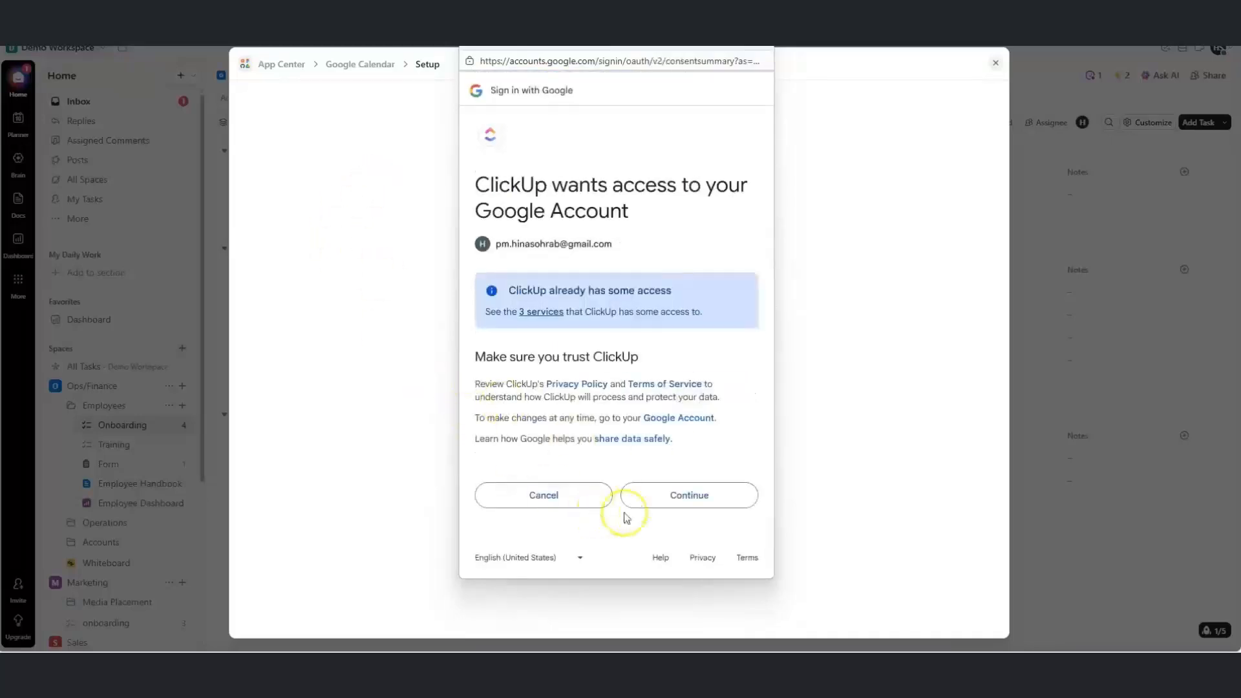
pyautogui.click(644, 503)
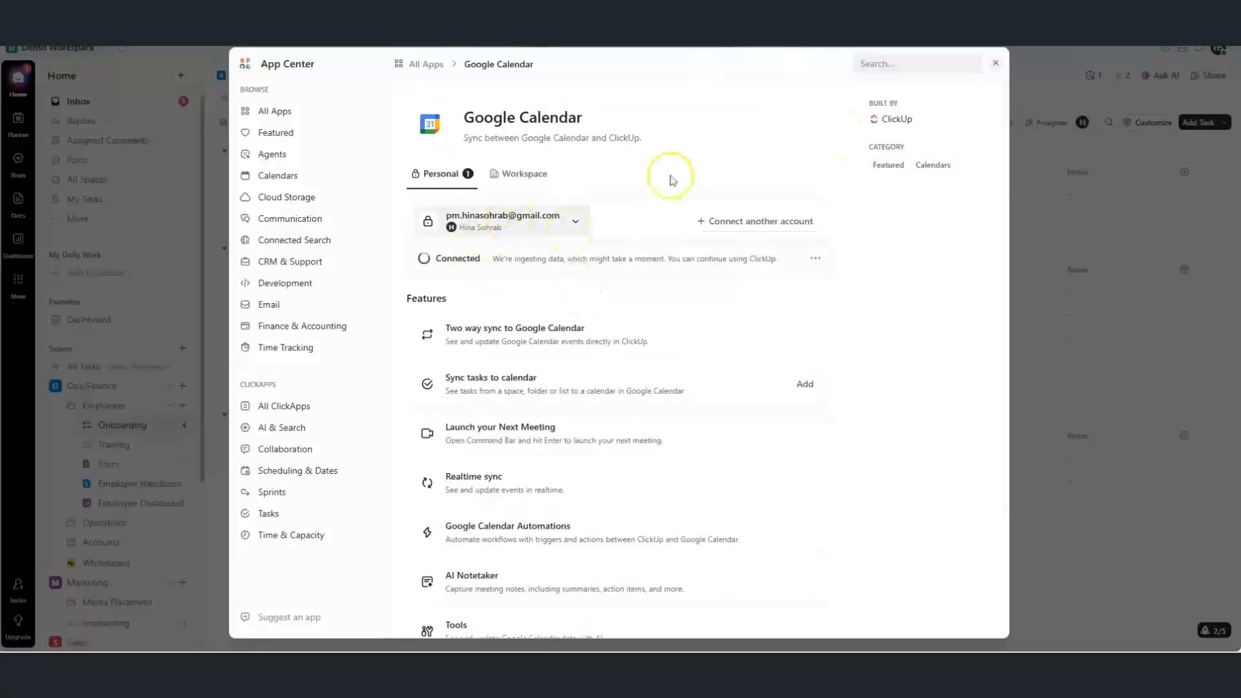
pyautogui.click(995, 67)
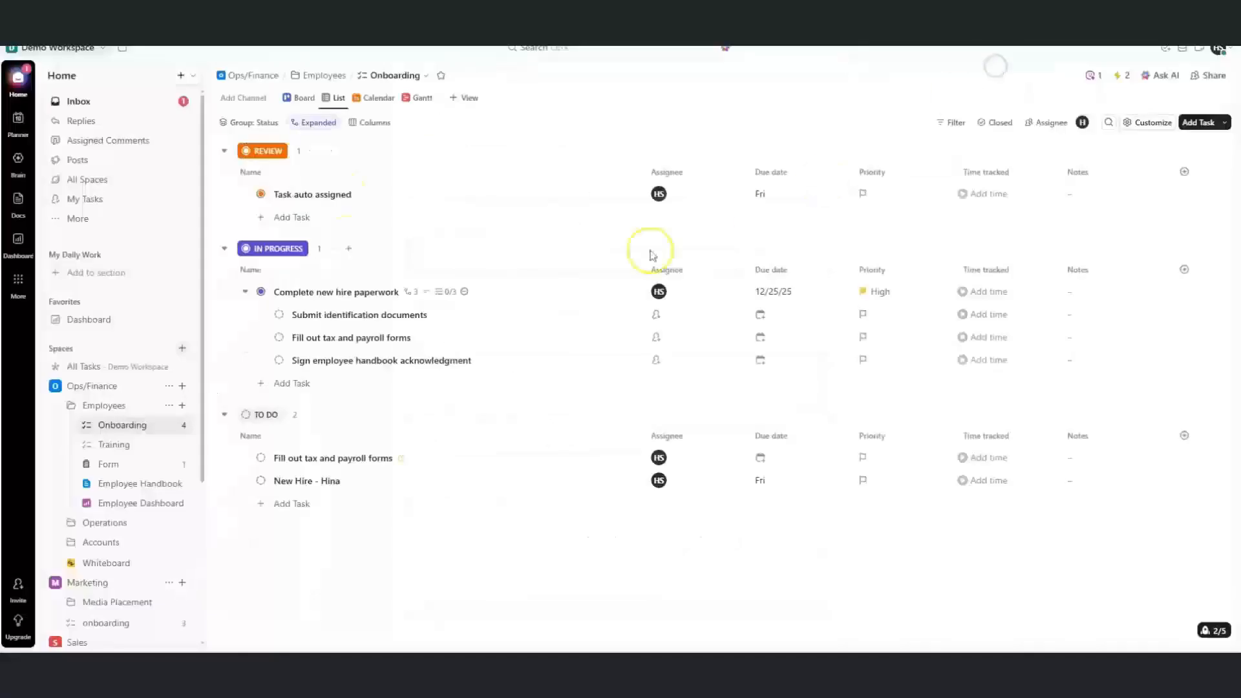
# Scroll the rest of the App Center integrations list, then return to the empty Ops/Finance whiteboard
pyautogui.click(19, 123)
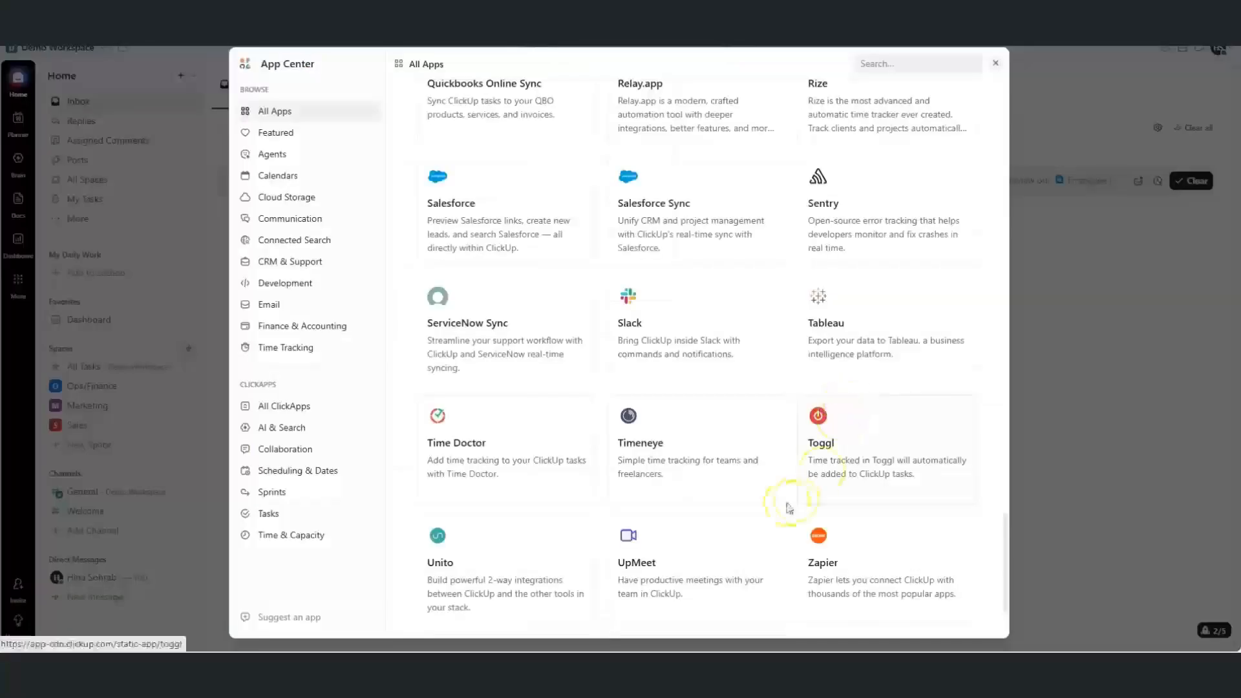
pyautogui.moveTo(1005, 535); pyautogui.dragTo(989, 392)
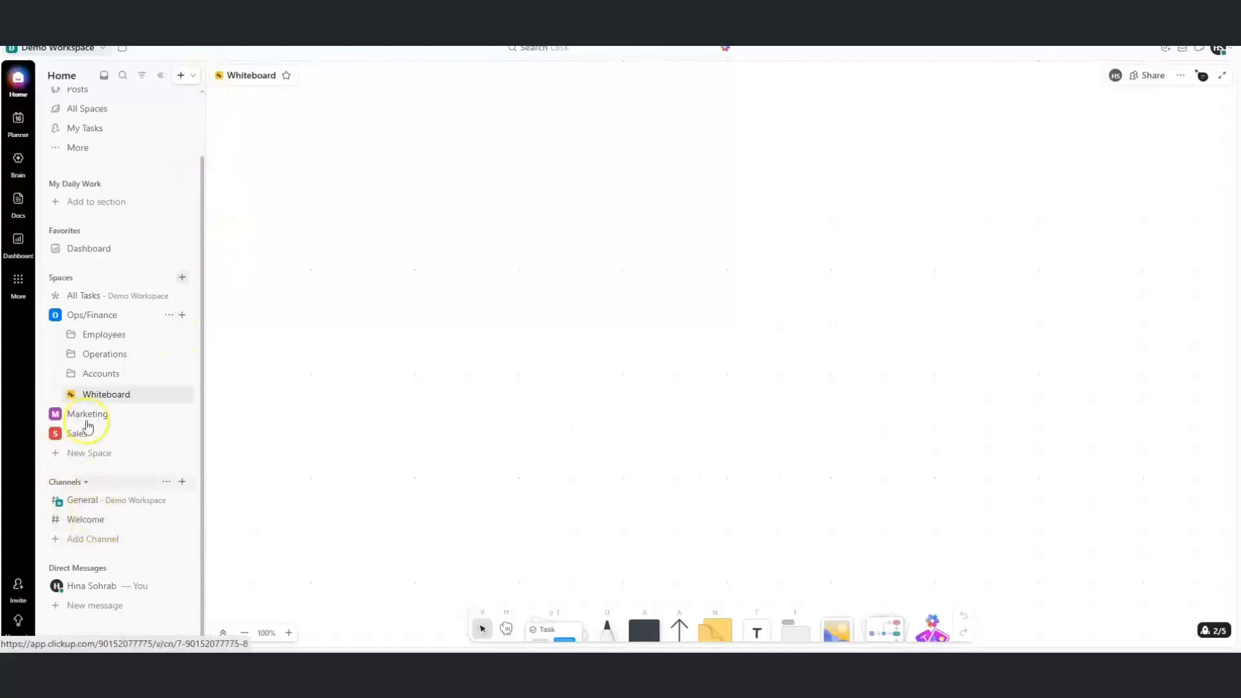
# In Chat, try the message box's slash commands, AI assistant and @ task mentions
pyautogui.click(19, 291)
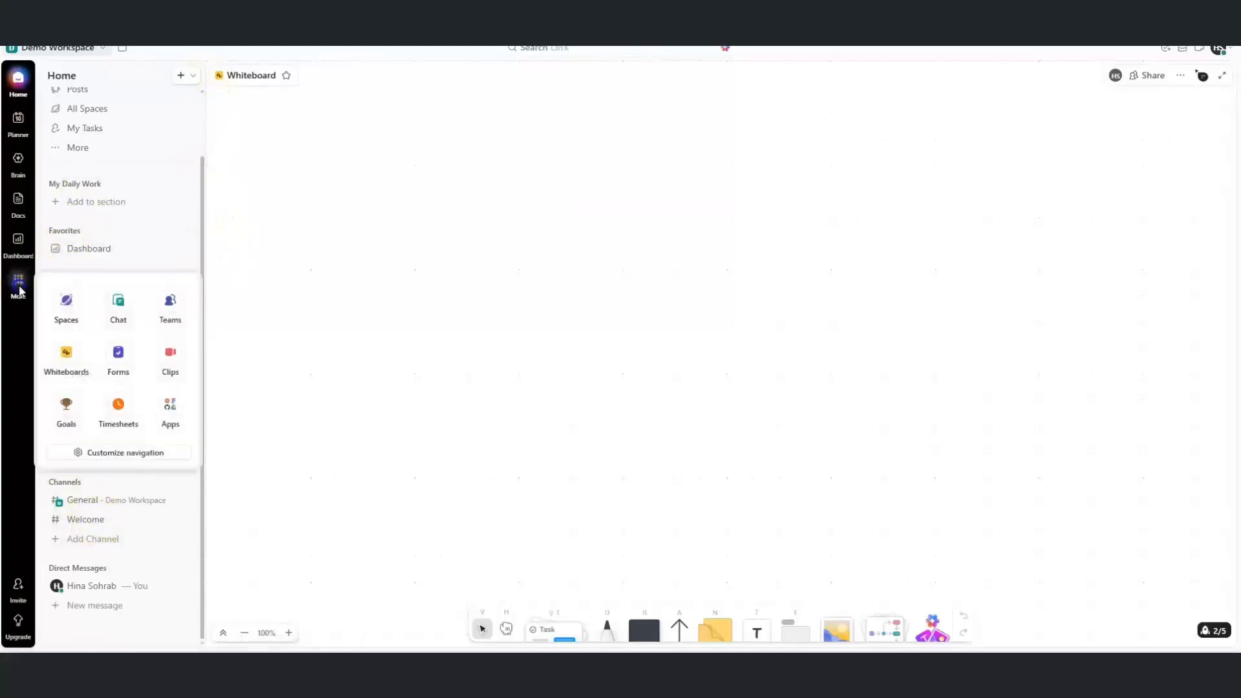
pyautogui.click(105, 312)
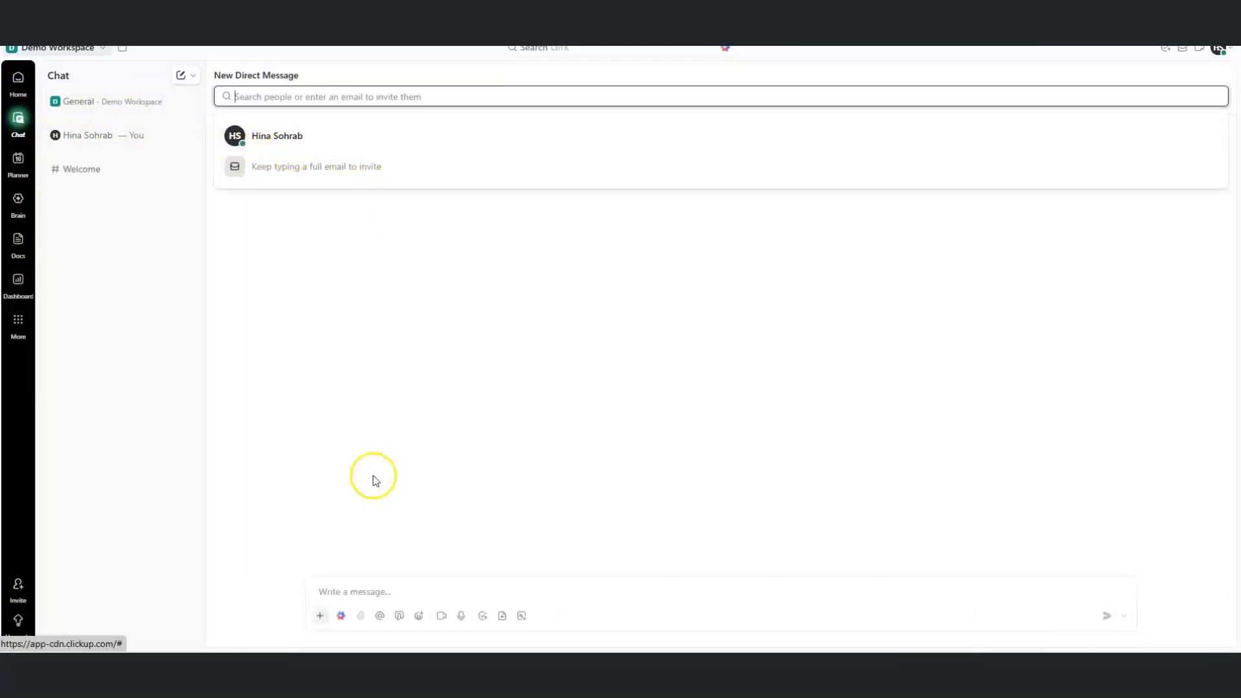
pyautogui.click(336, 591)
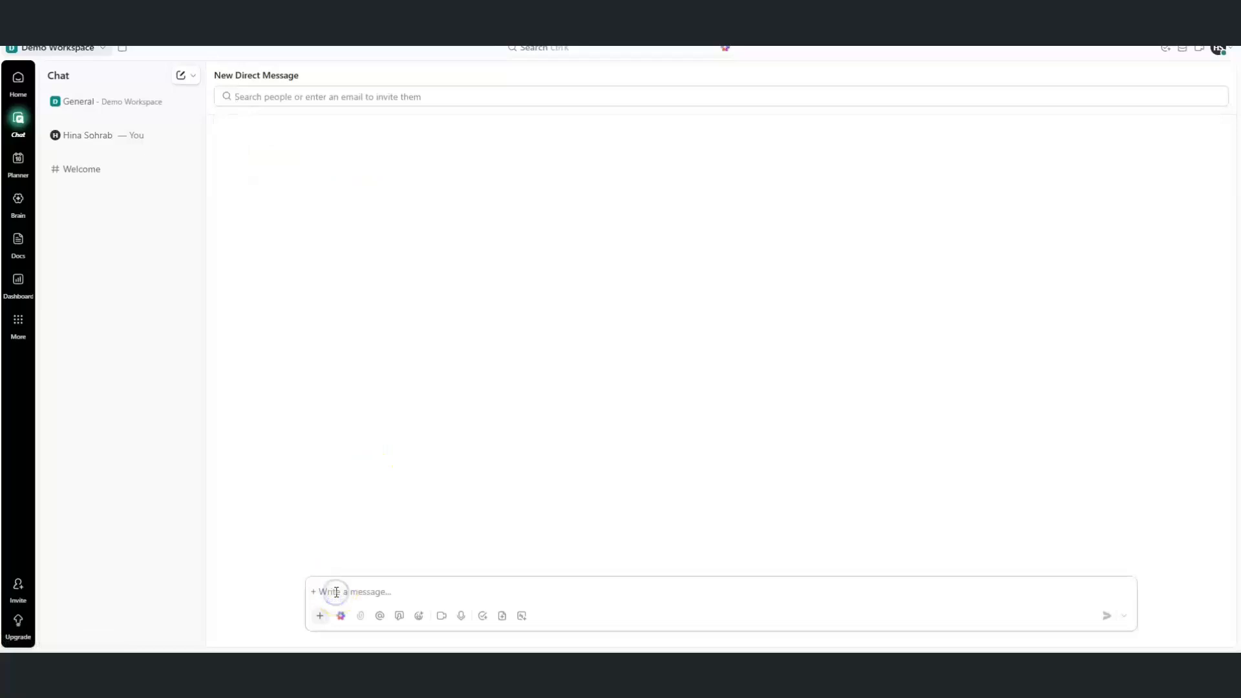
pyautogui.click(320, 617)
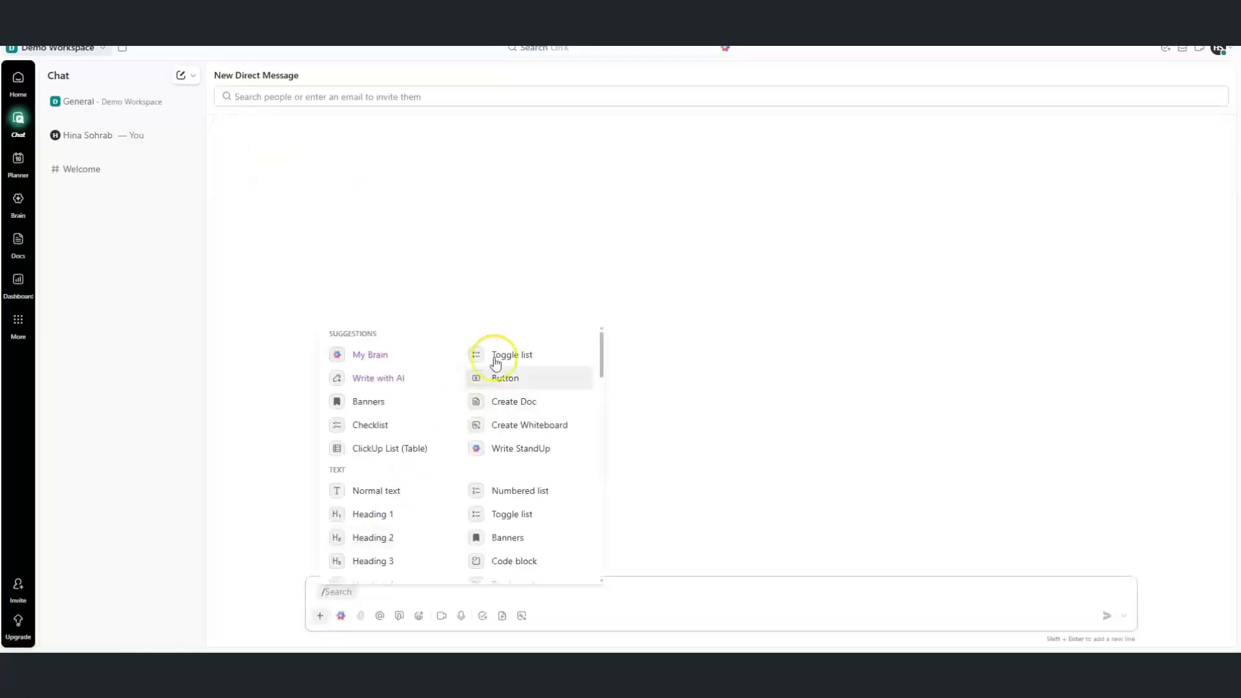
pyautogui.moveTo(599, 369); pyautogui.dragTo(587, 437)
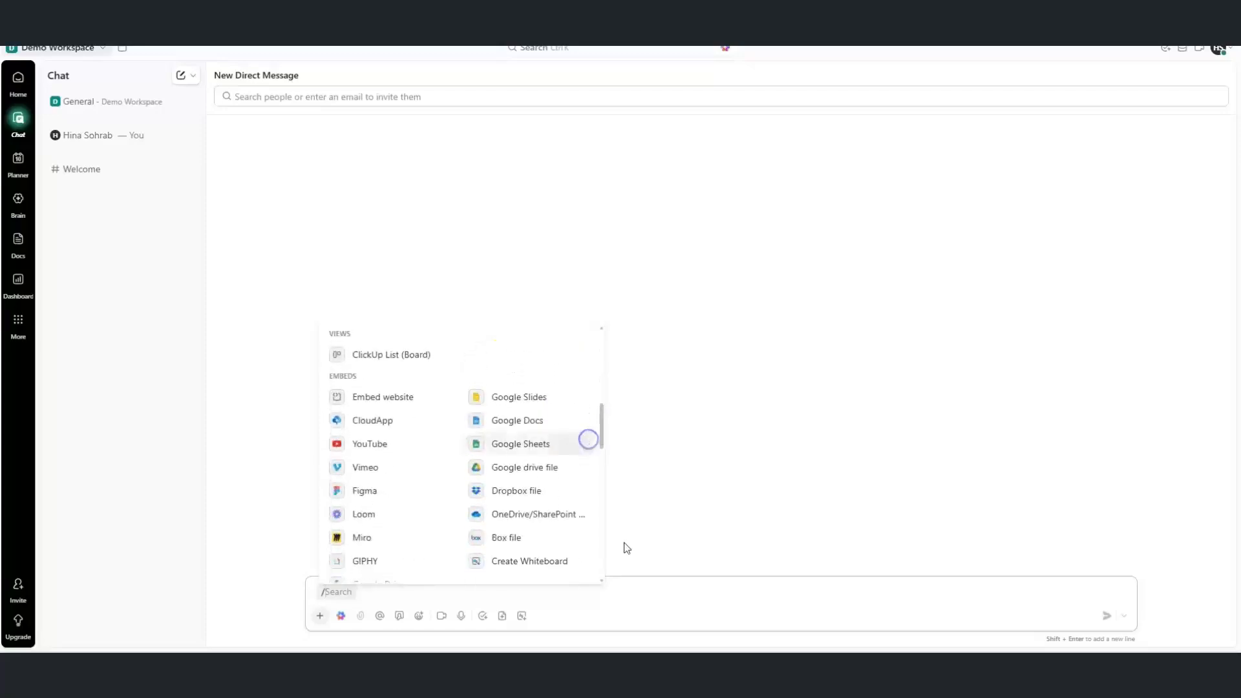
pyautogui.click(637, 595)
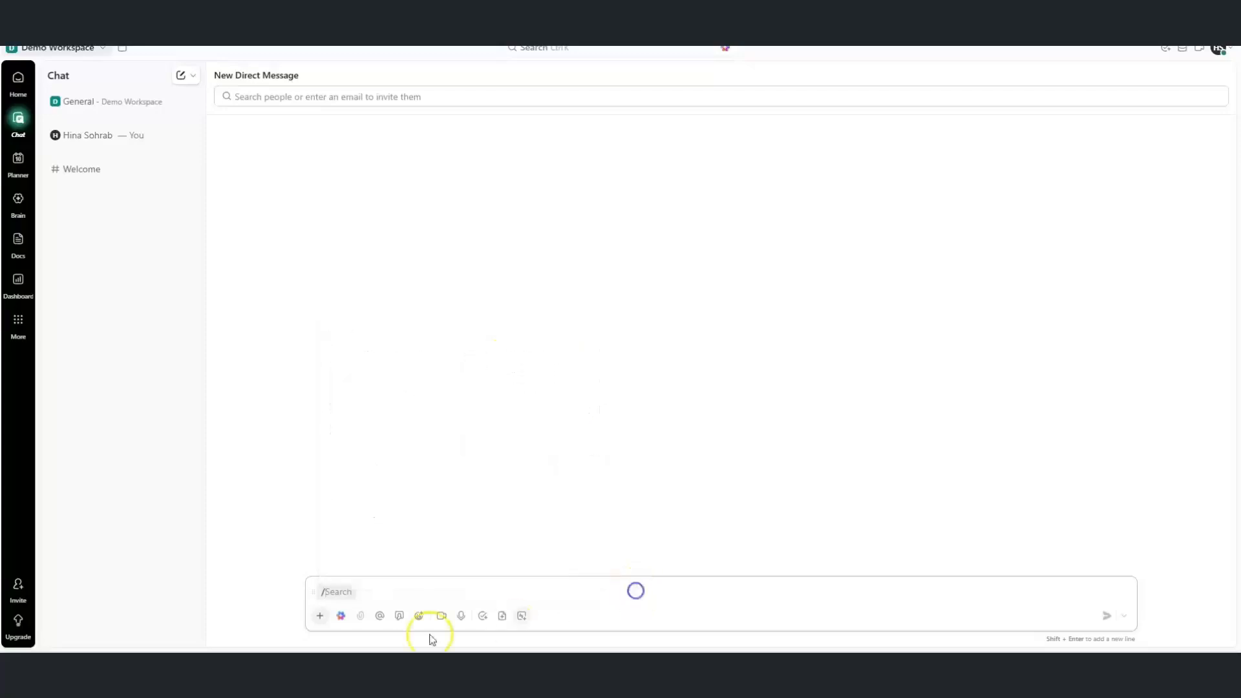
pyautogui.click(342, 618)
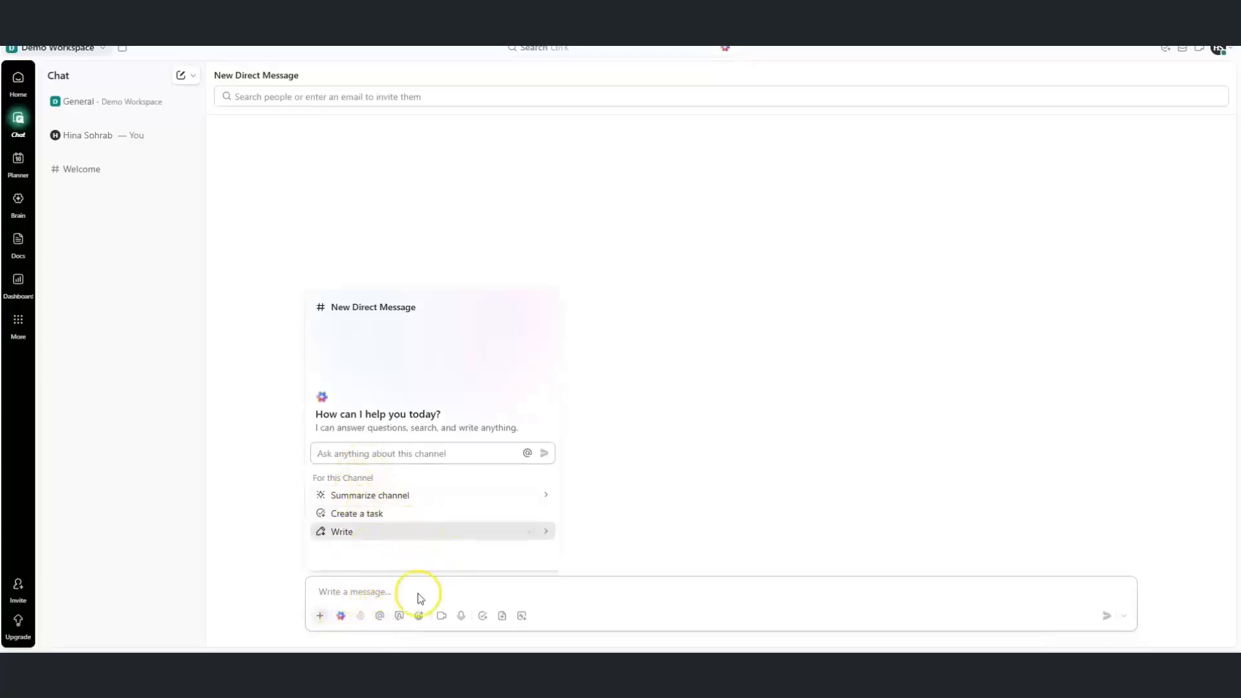
pyautogui.click(379, 615)
pyautogui.click(379, 616)
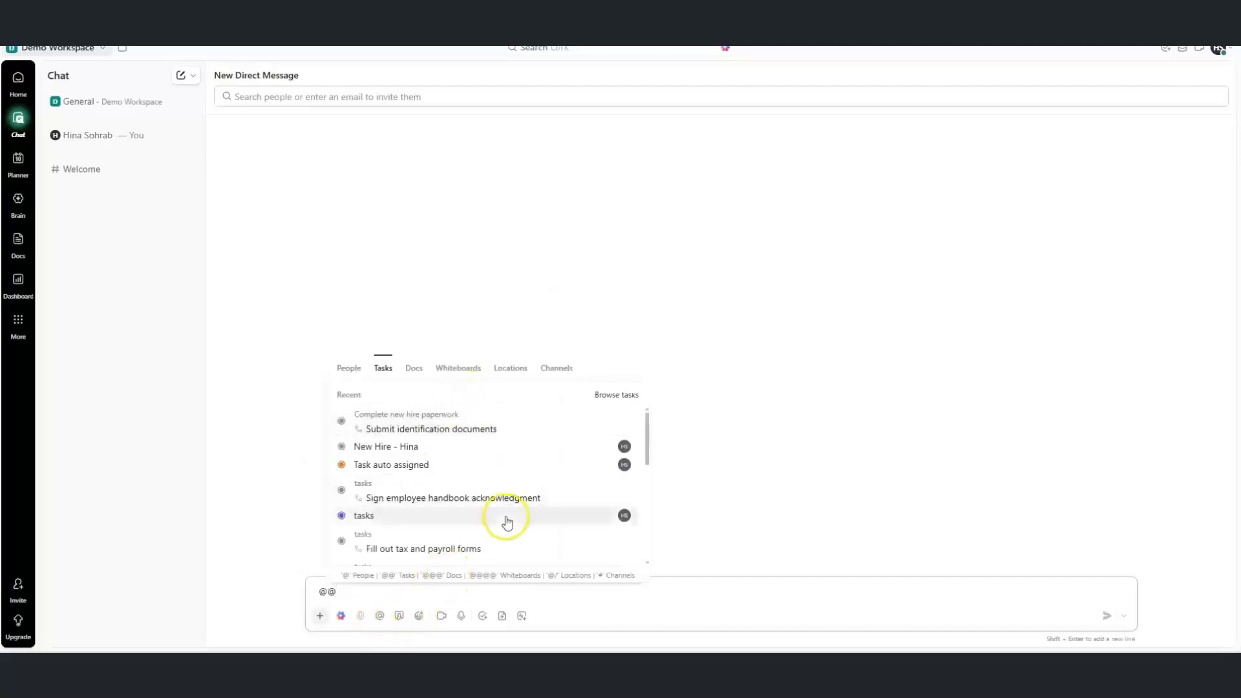
pyautogui.click(519, 599)
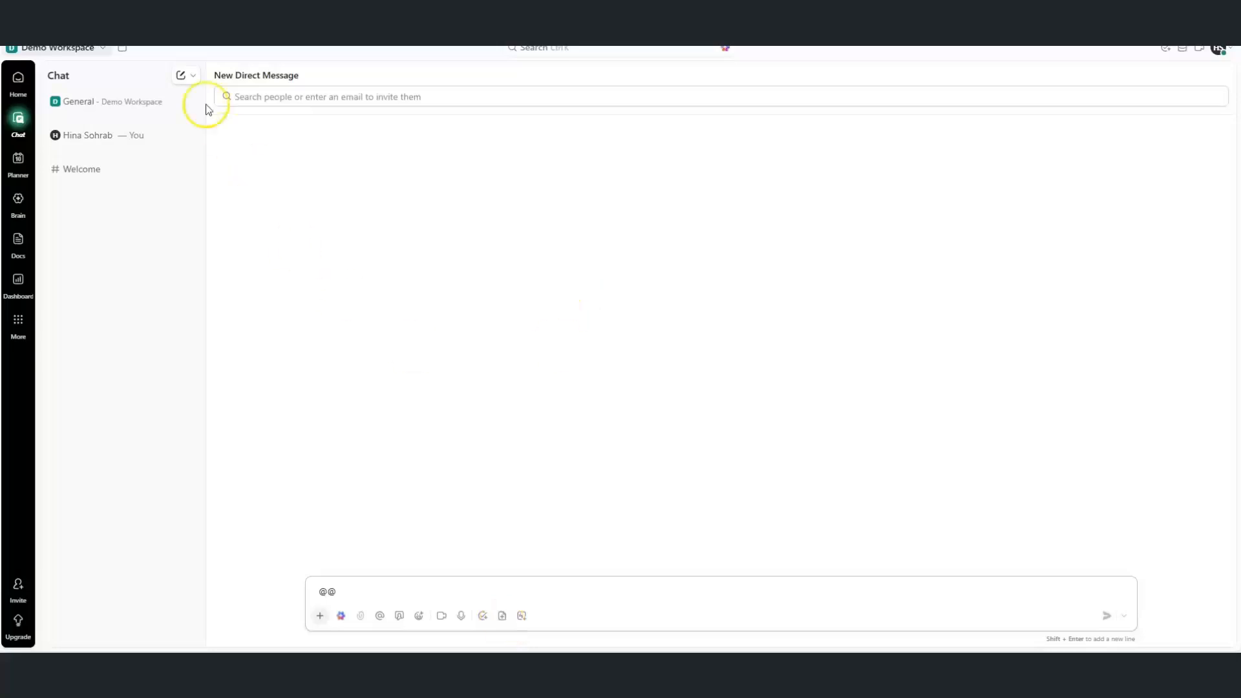
# Start creating a new chat channel from Create > Channel, then cancel it
pyautogui.click(194, 77)
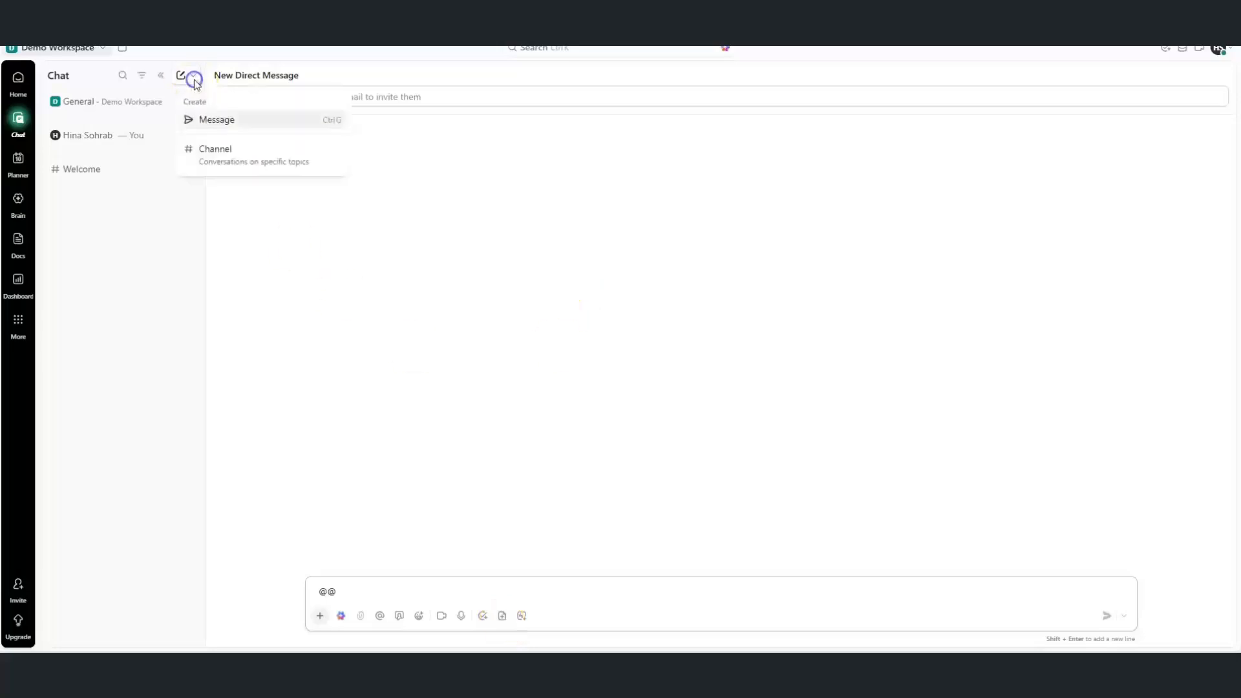
pyautogui.click(202, 163)
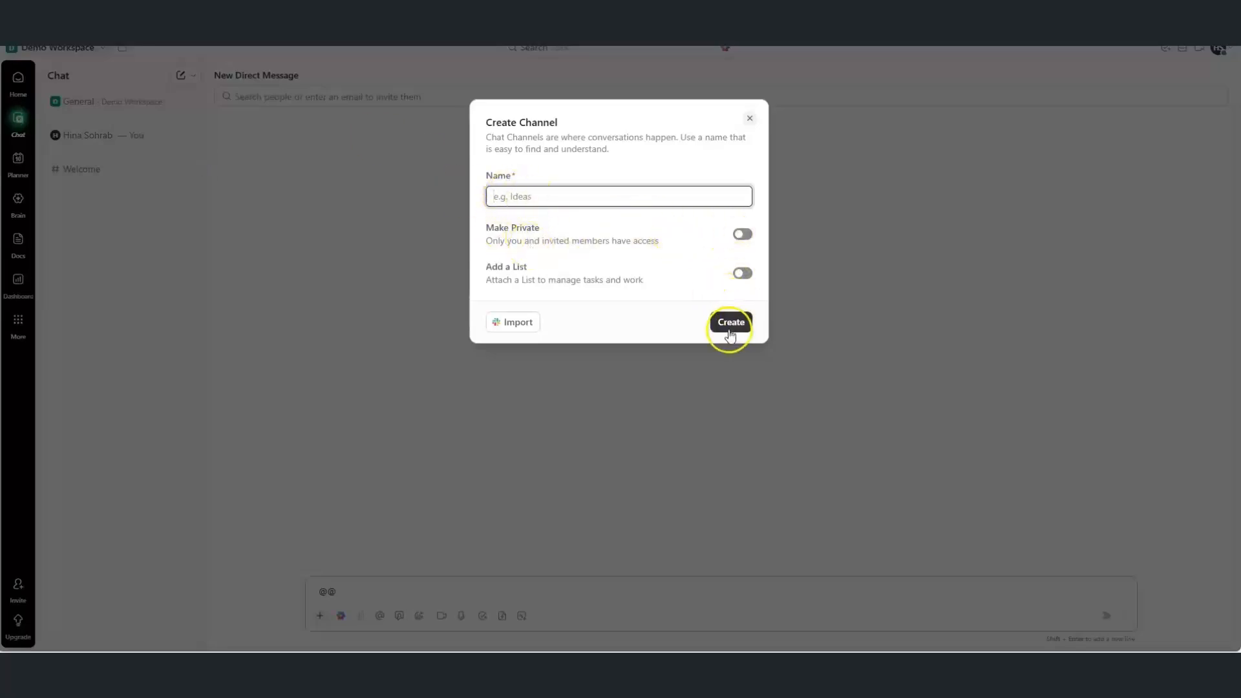
pyautogui.click(749, 119)
pyautogui.click(143, 76)
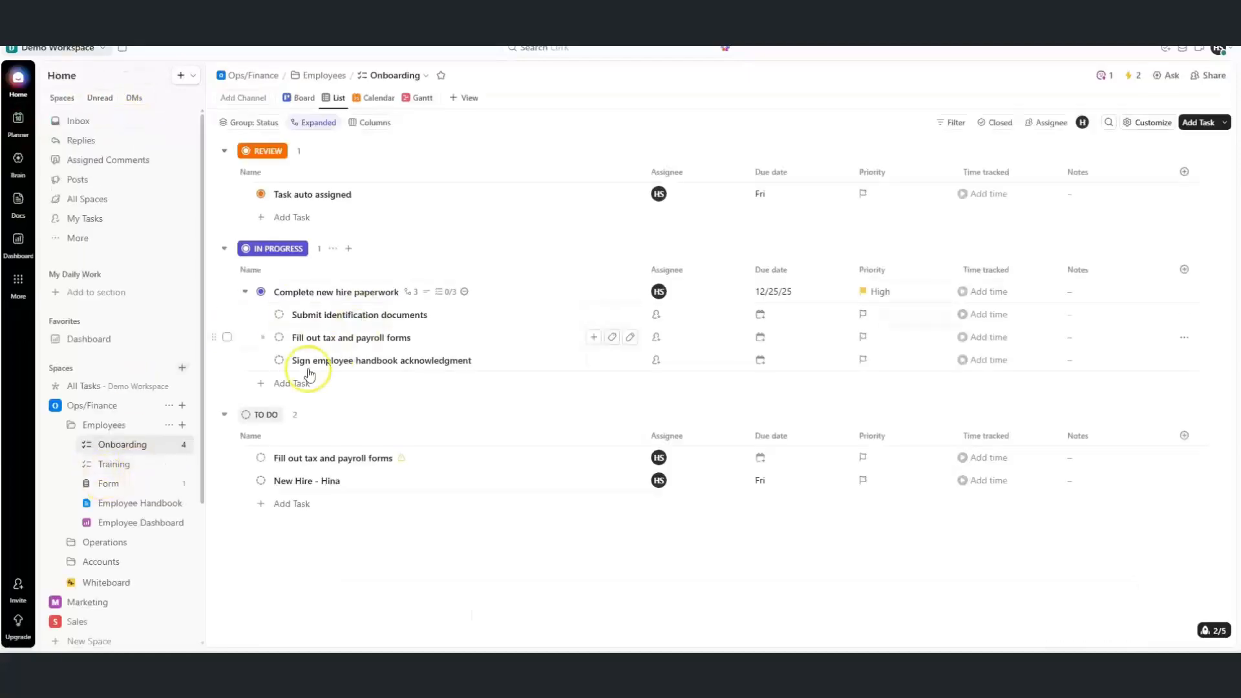
pyautogui.click(354, 296)
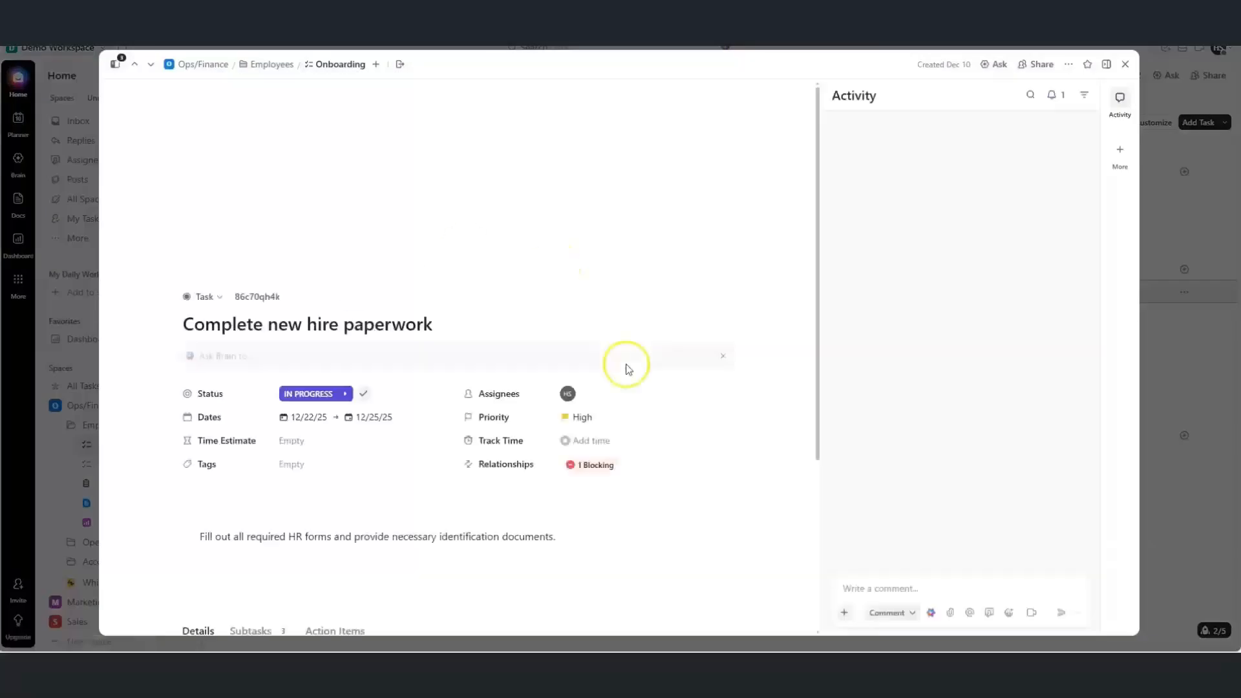
pyautogui.click(864, 588)
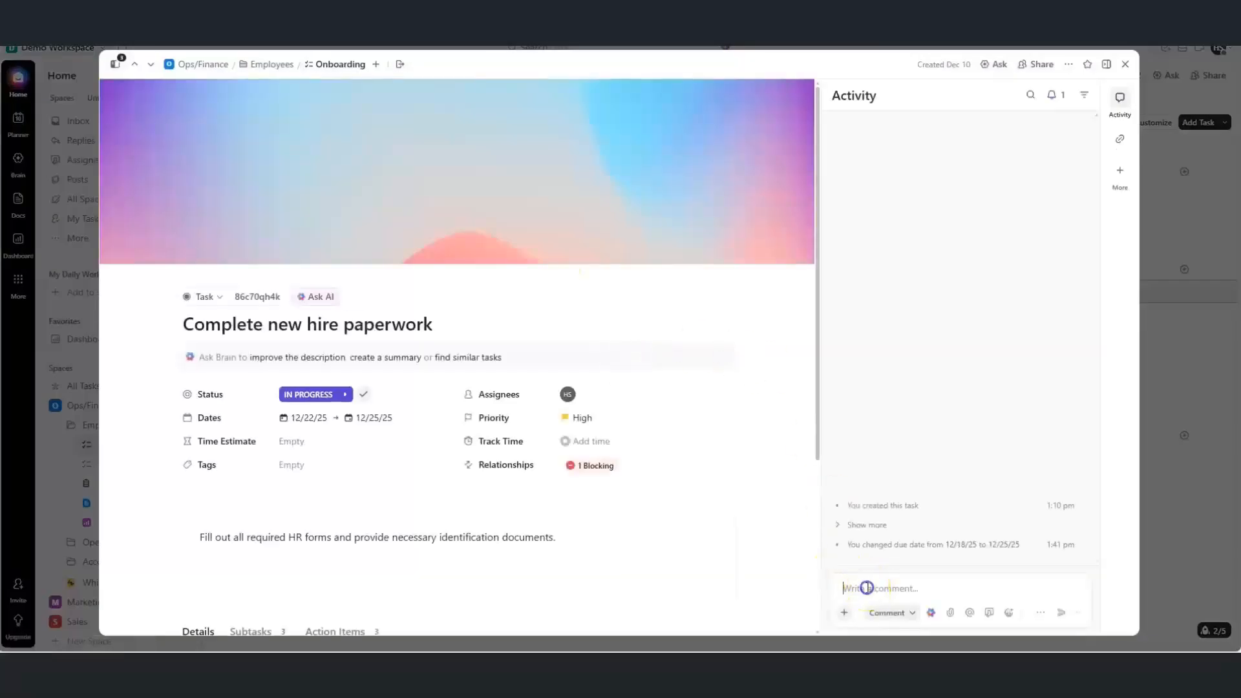
pyautogui.click(911, 612)
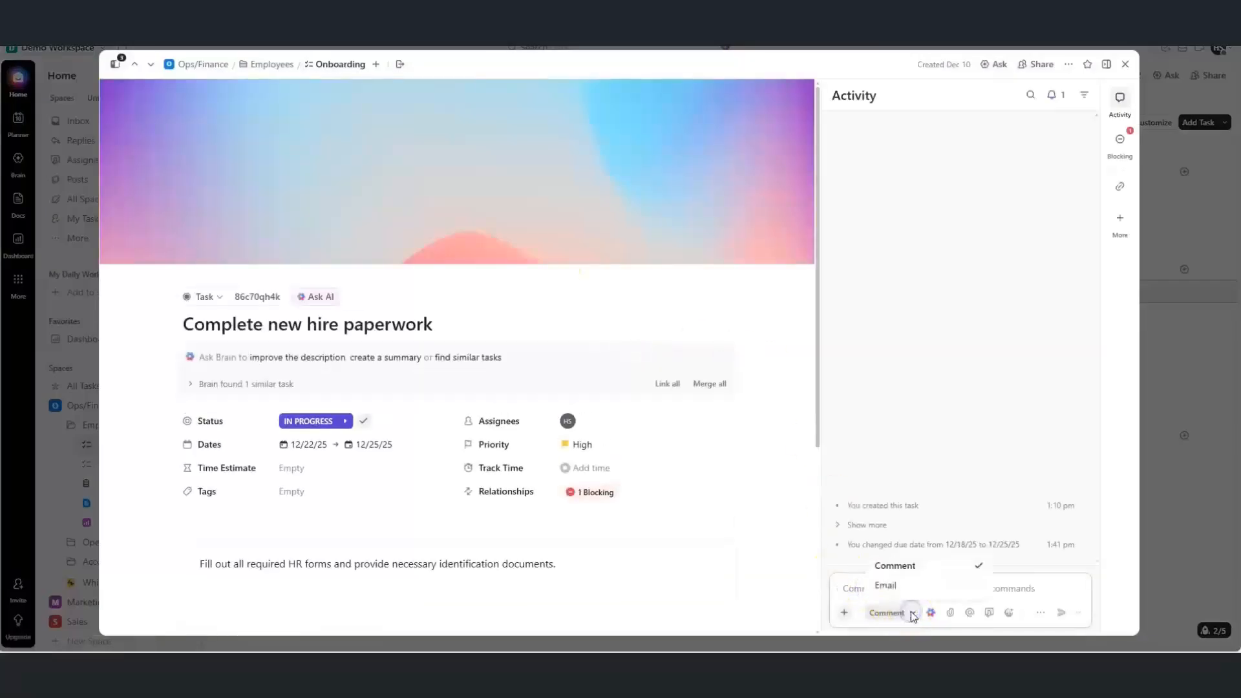
pyautogui.click(854, 589)
pyautogui.click(854, 586)
pyautogui.write('@')
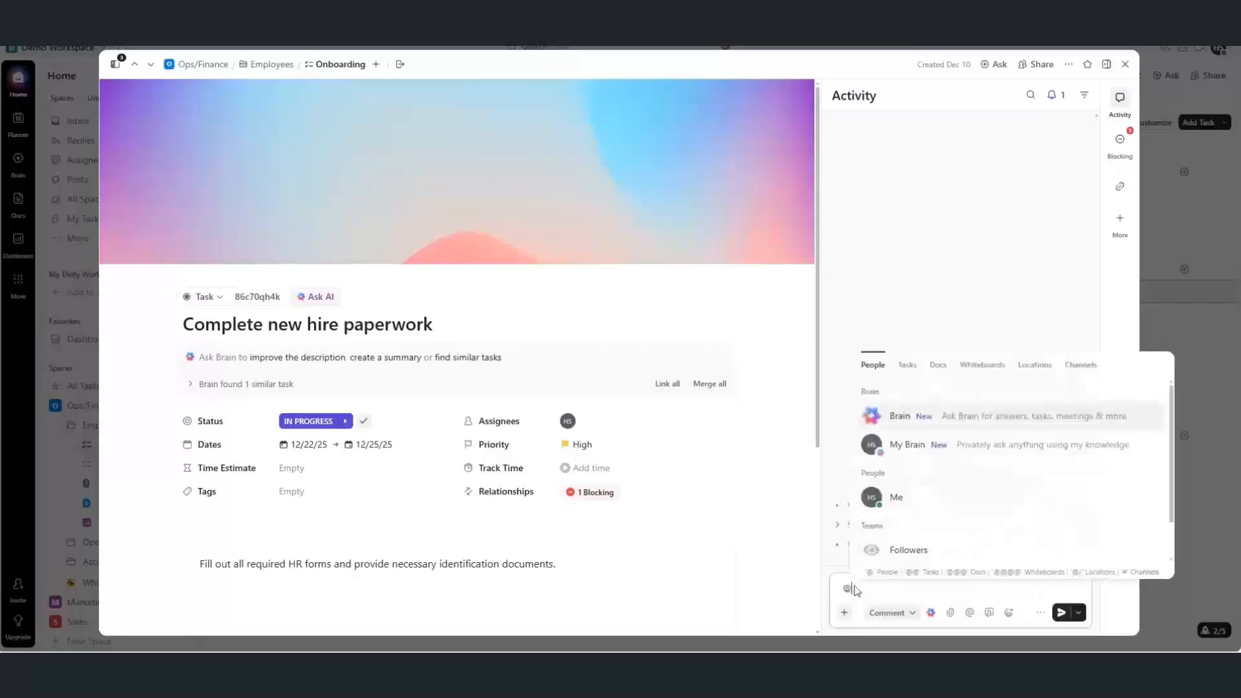
pyautogui.click(922, 326)
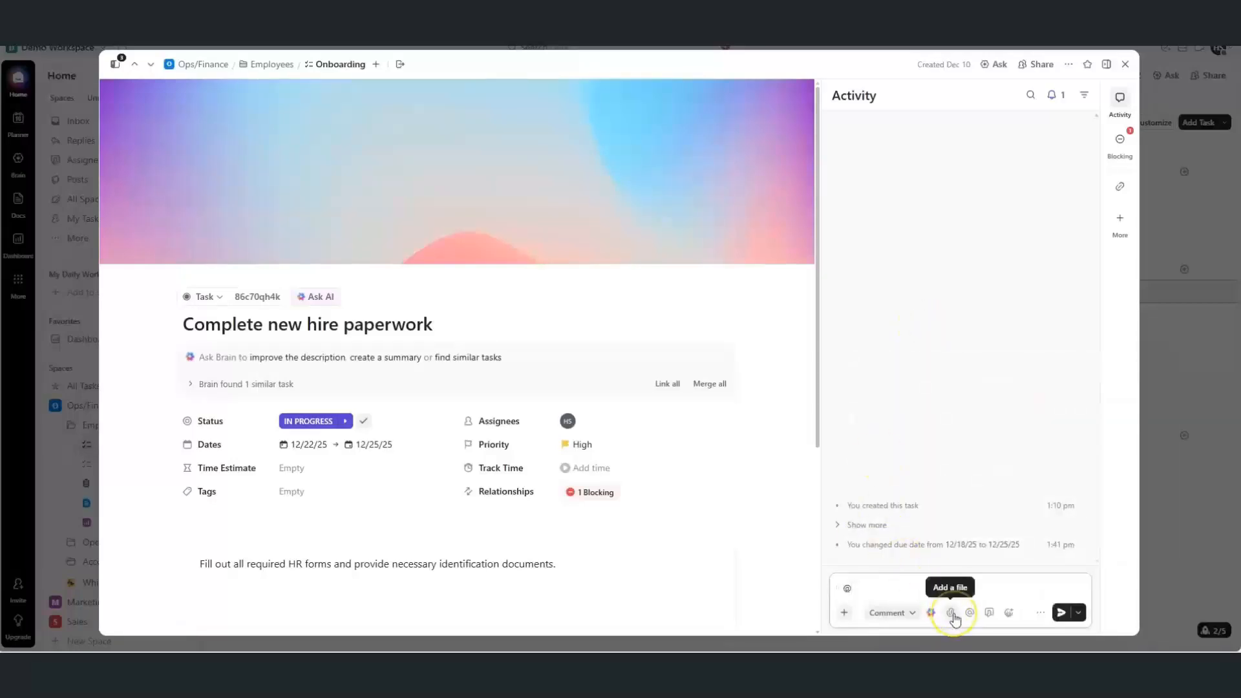
pyautogui.click(1039, 617)
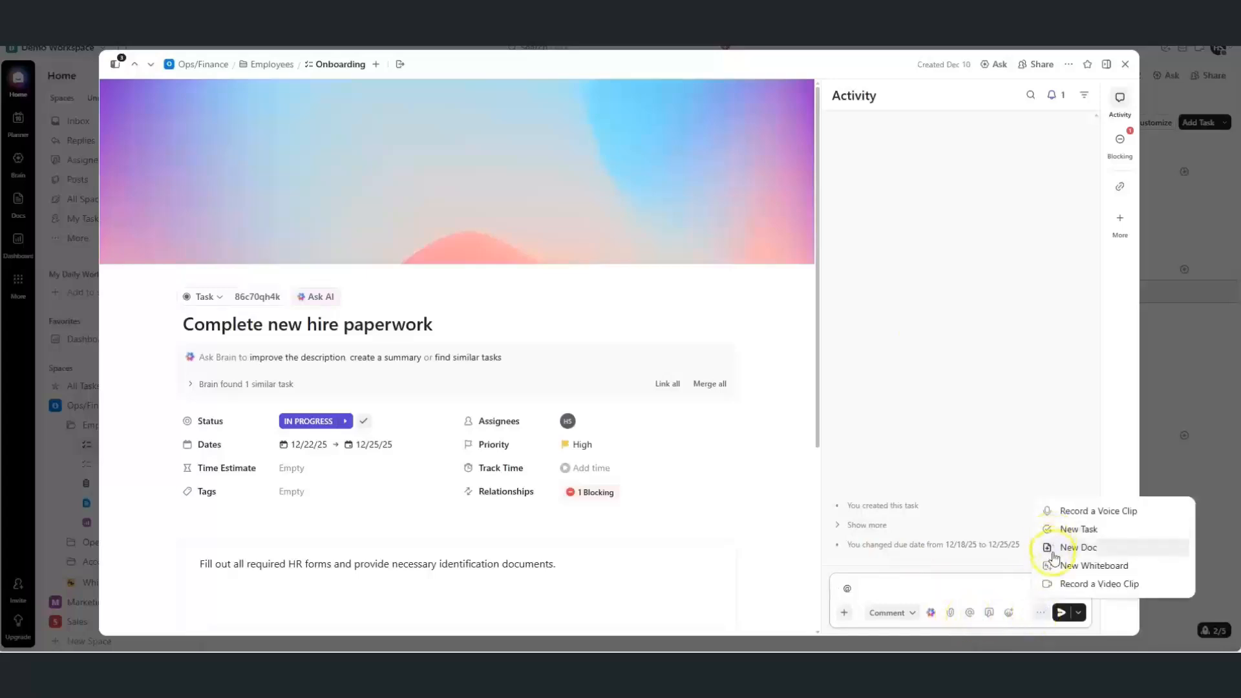
pyautogui.click(998, 589)
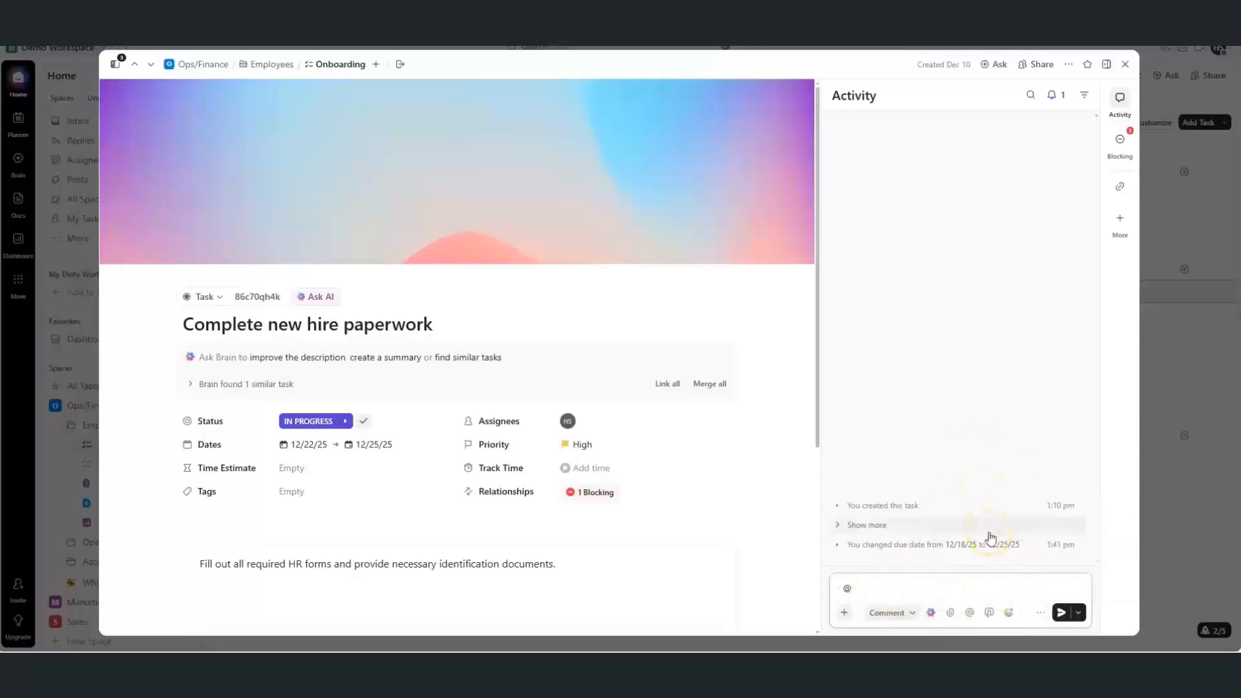
pyautogui.click(1120, 67)
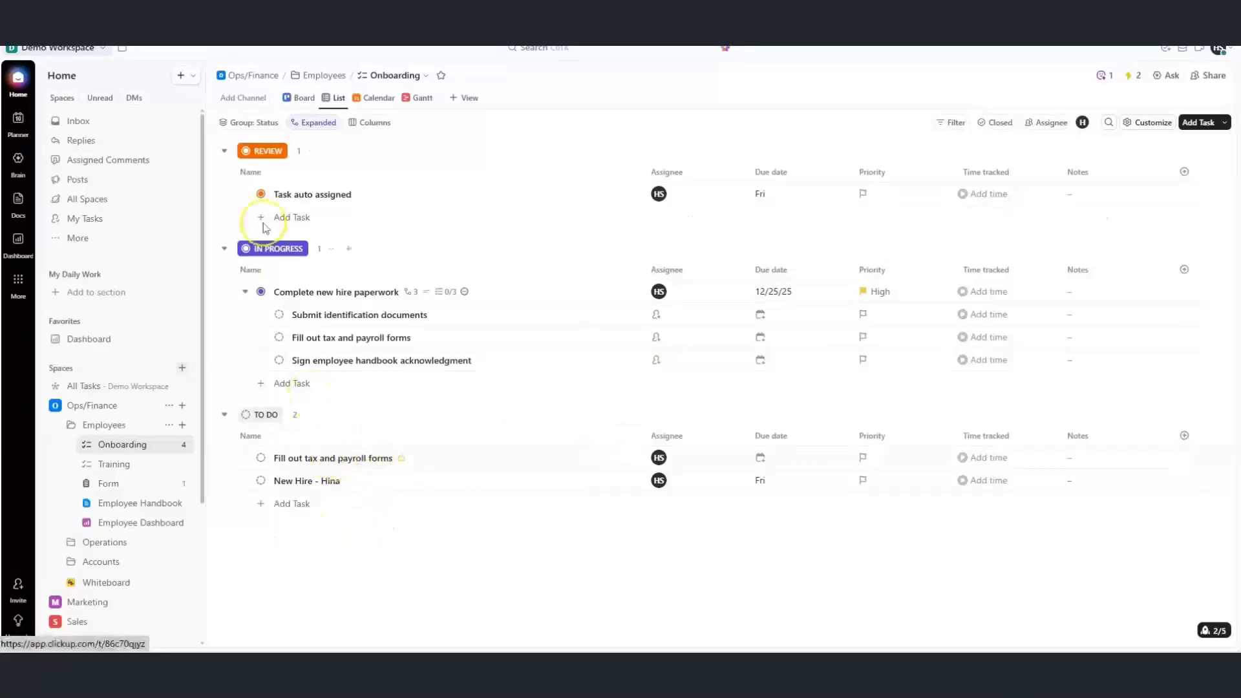
# Look over Demo Workspace settings and My Settings, then go to the Notifications settings page
pyautogui.click(103, 52)
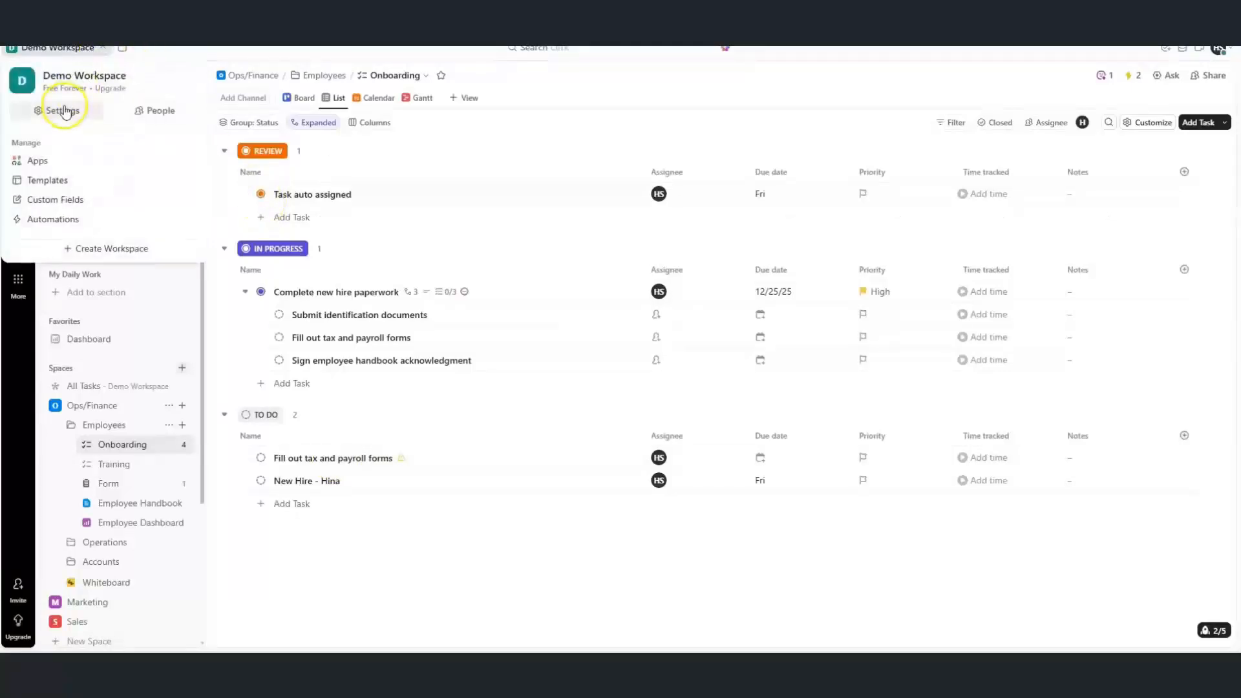
pyautogui.click(63, 111)
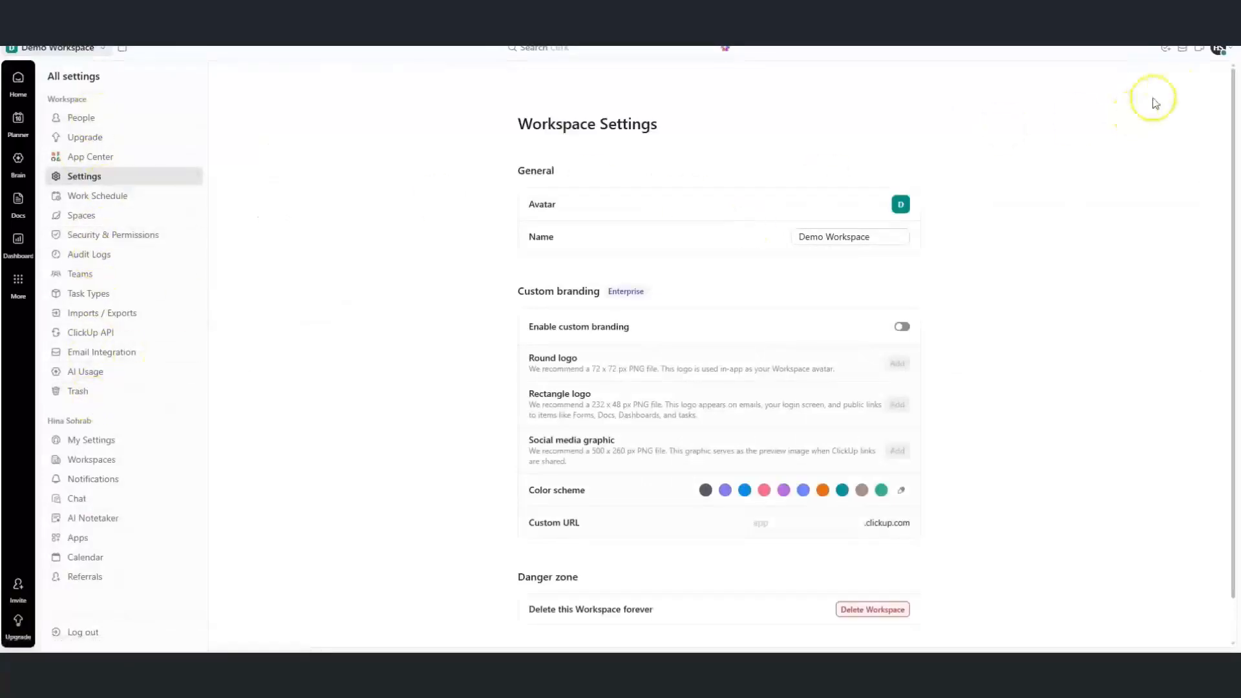
pyautogui.click(1212, 58)
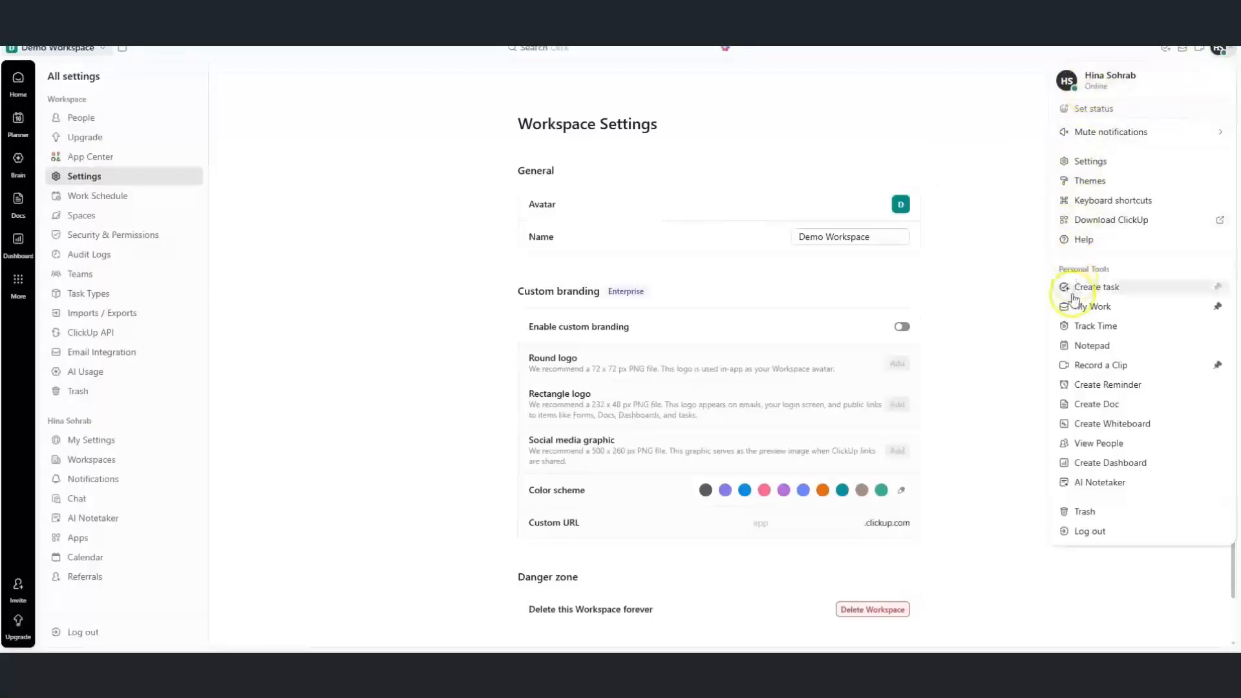
pyautogui.click(1088, 163)
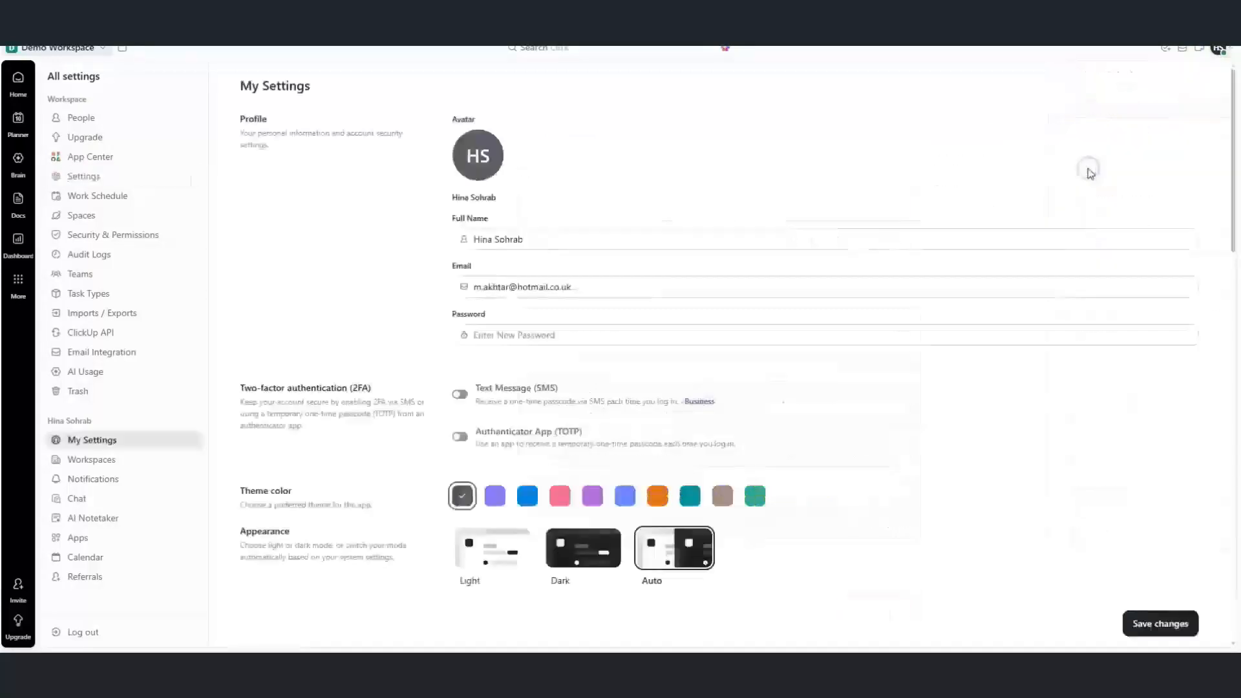
pyautogui.click(87, 481)
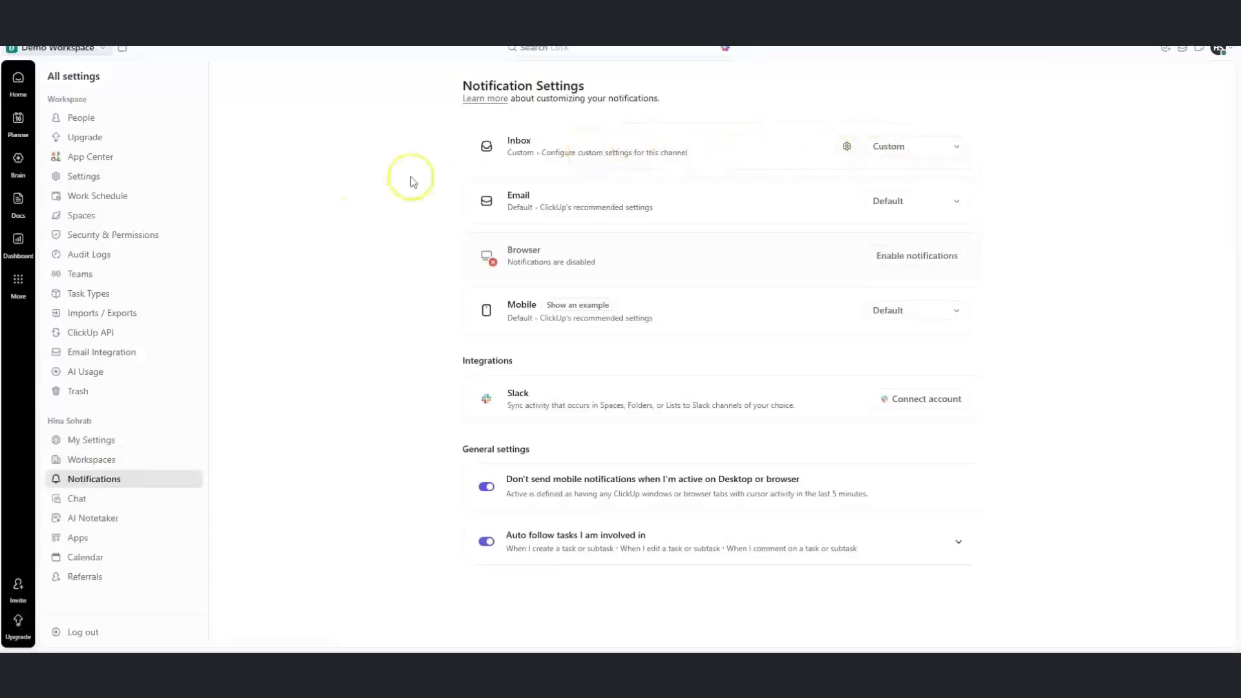
# Review the Inbox's custom notification triggers, then open the Email row's Default level dropdown
pyautogui.moveTo(20, 78)
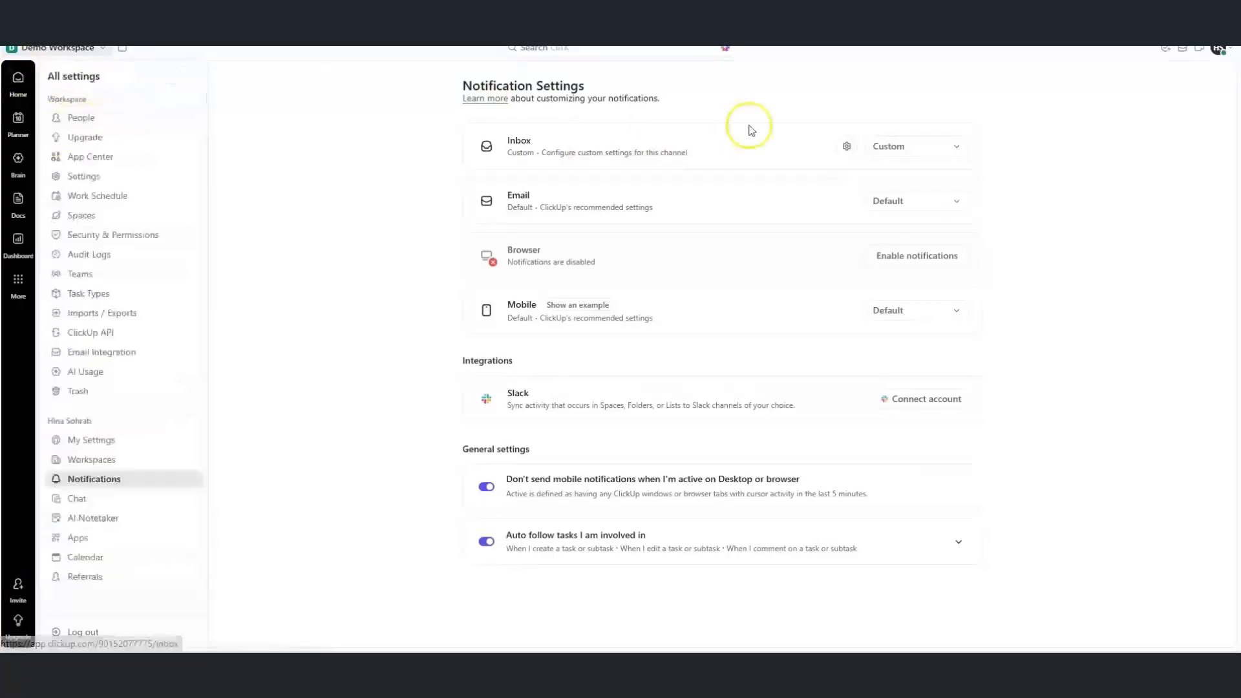
pyautogui.click(888, 153)
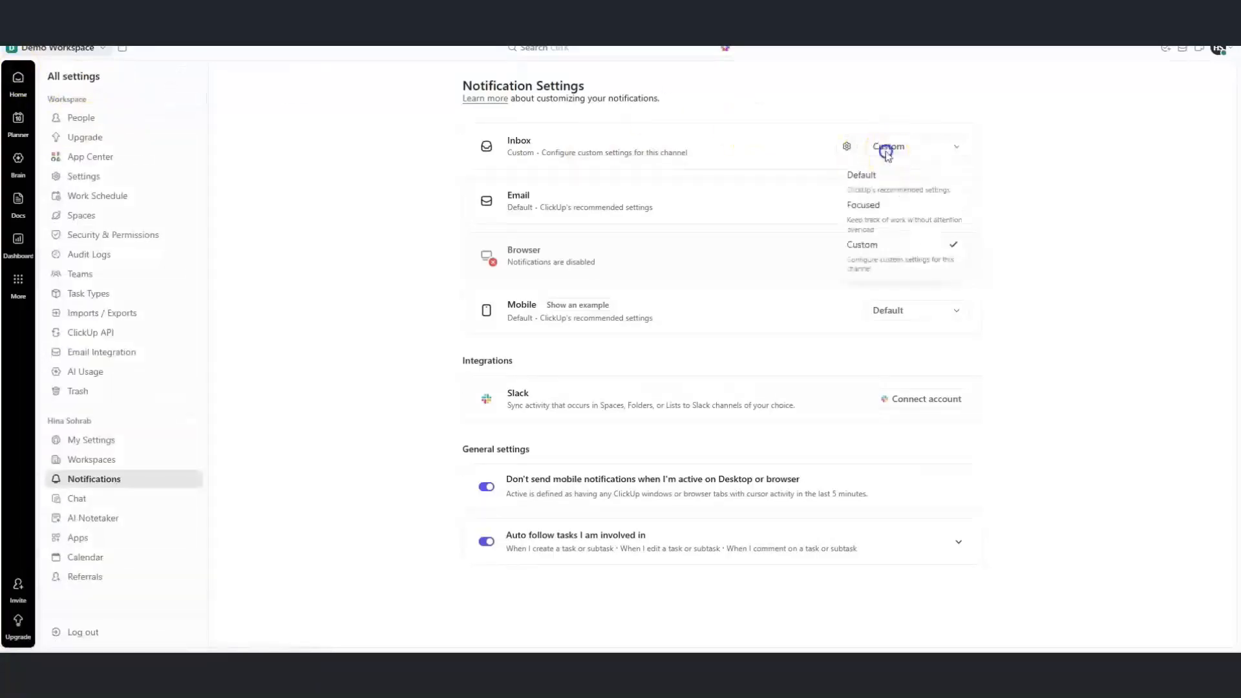
pyautogui.click(848, 148)
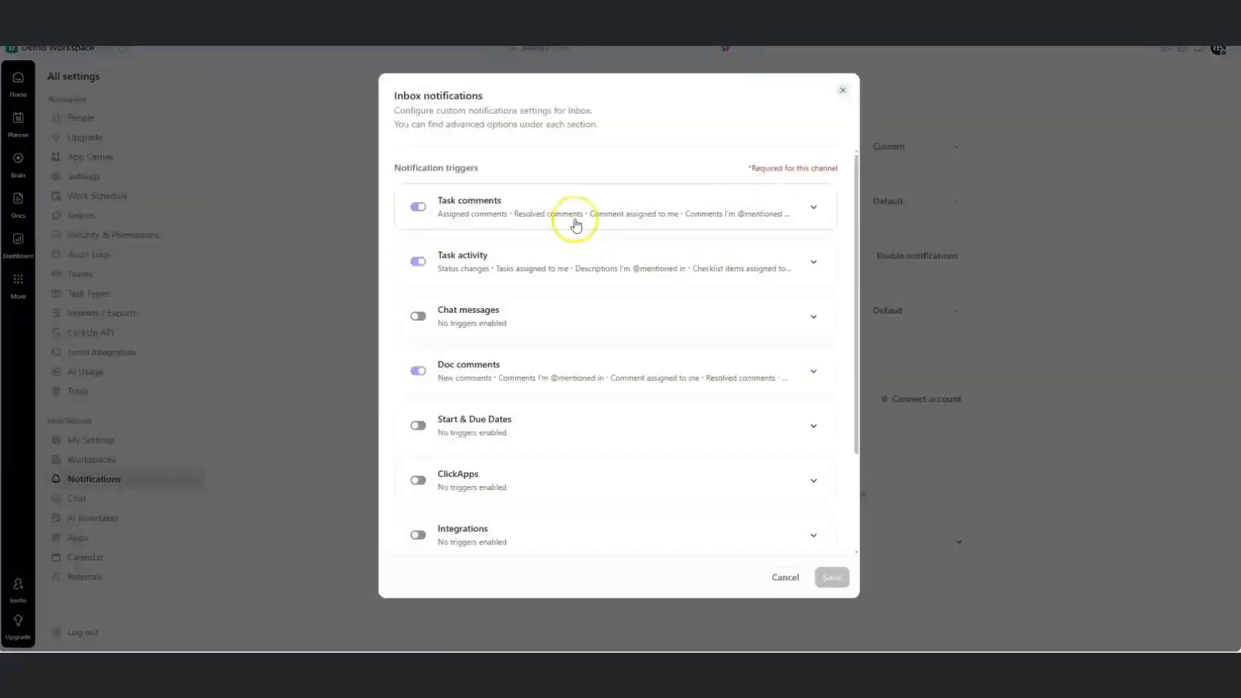
pyautogui.moveTo(858, 279); pyautogui.dragTo(839, 109)
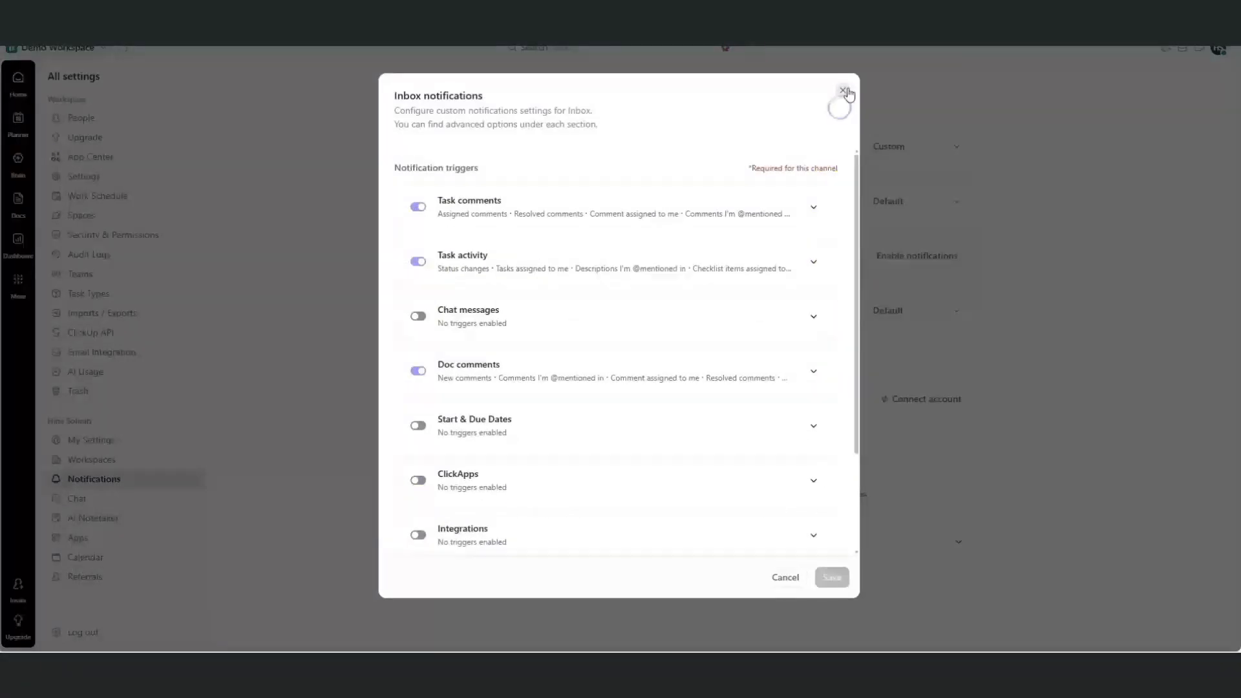
pyautogui.click(847, 90)
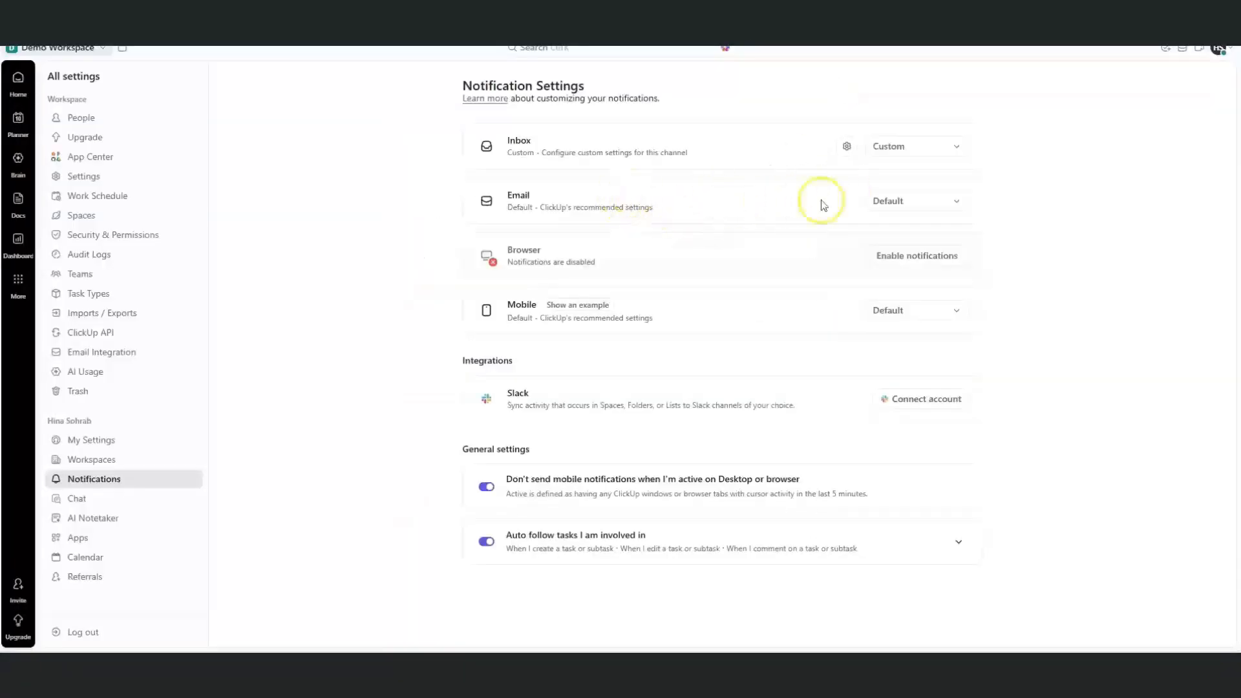
pyautogui.click(877, 205)
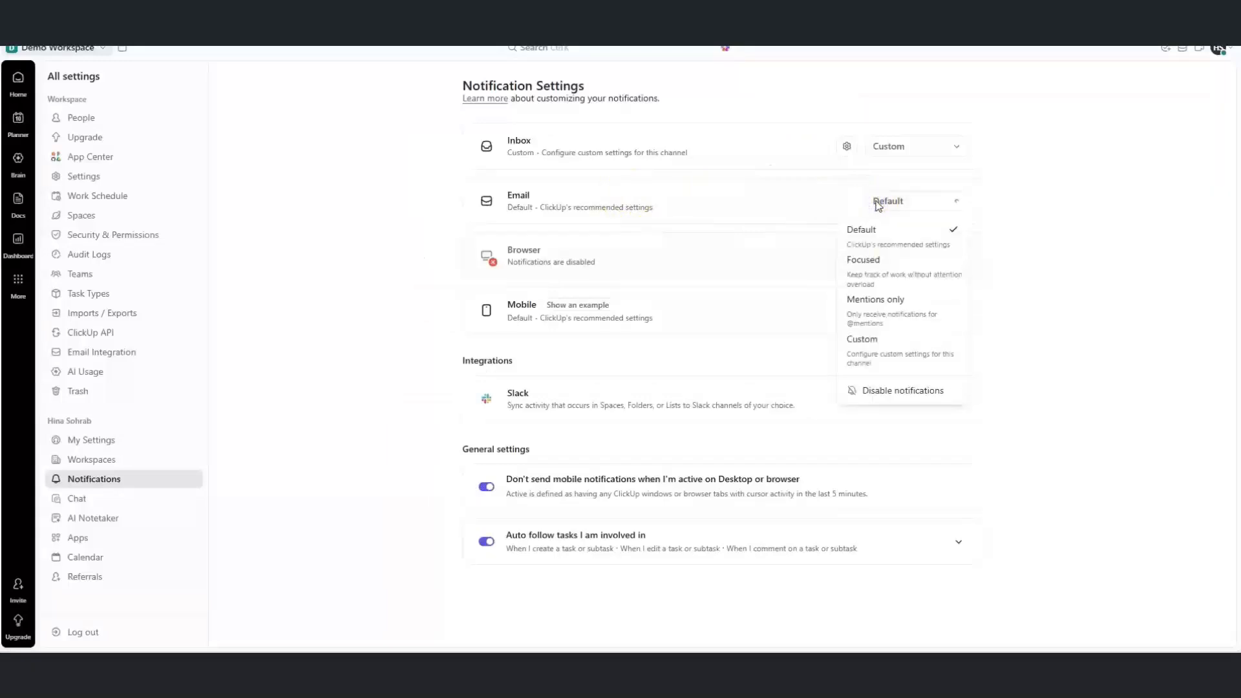
pyautogui.click(858, 348)
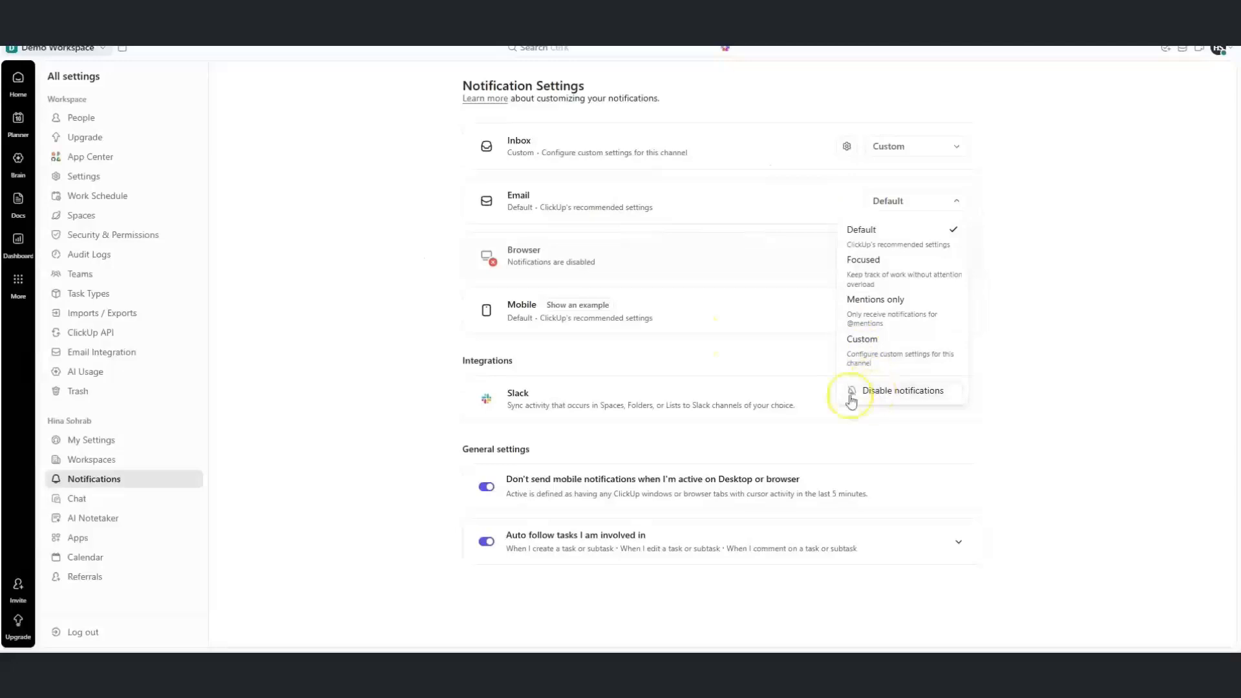
# Set Email to Custom and switch off Task comments, Task activity, Chat messages and Doc comments emails
pyautogui.click(933, 205)
pyautogui.click(933, 204)
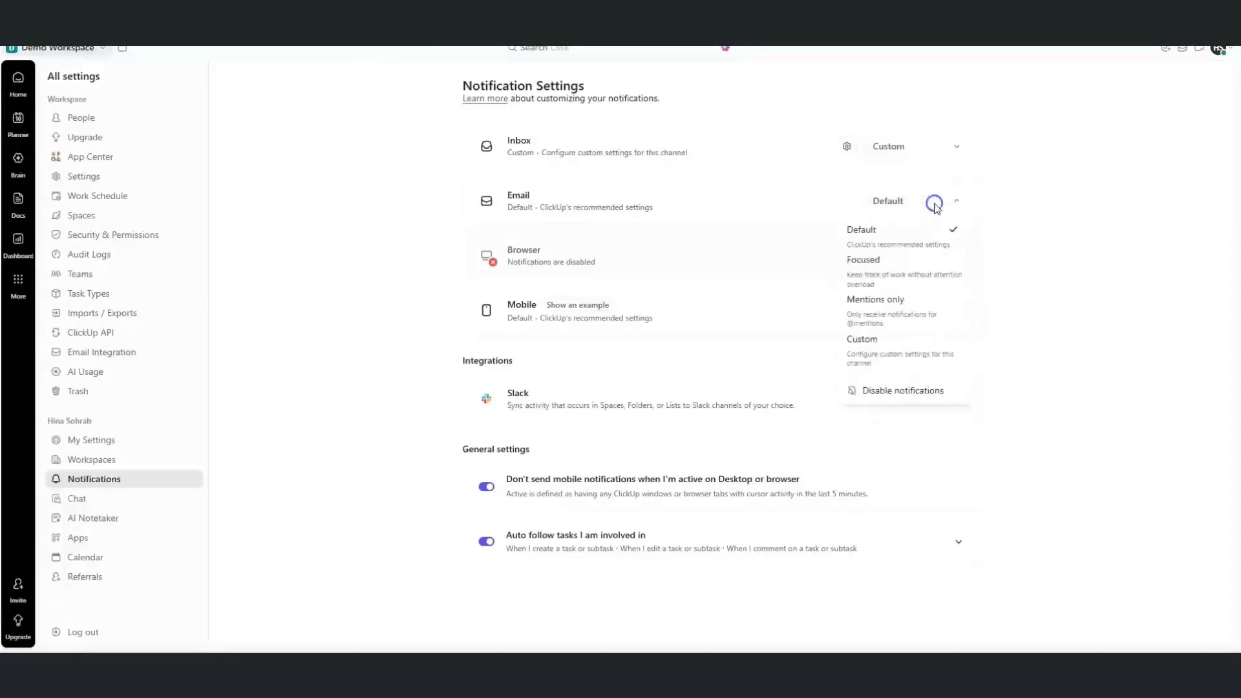
pyautogui.click(876, 346)
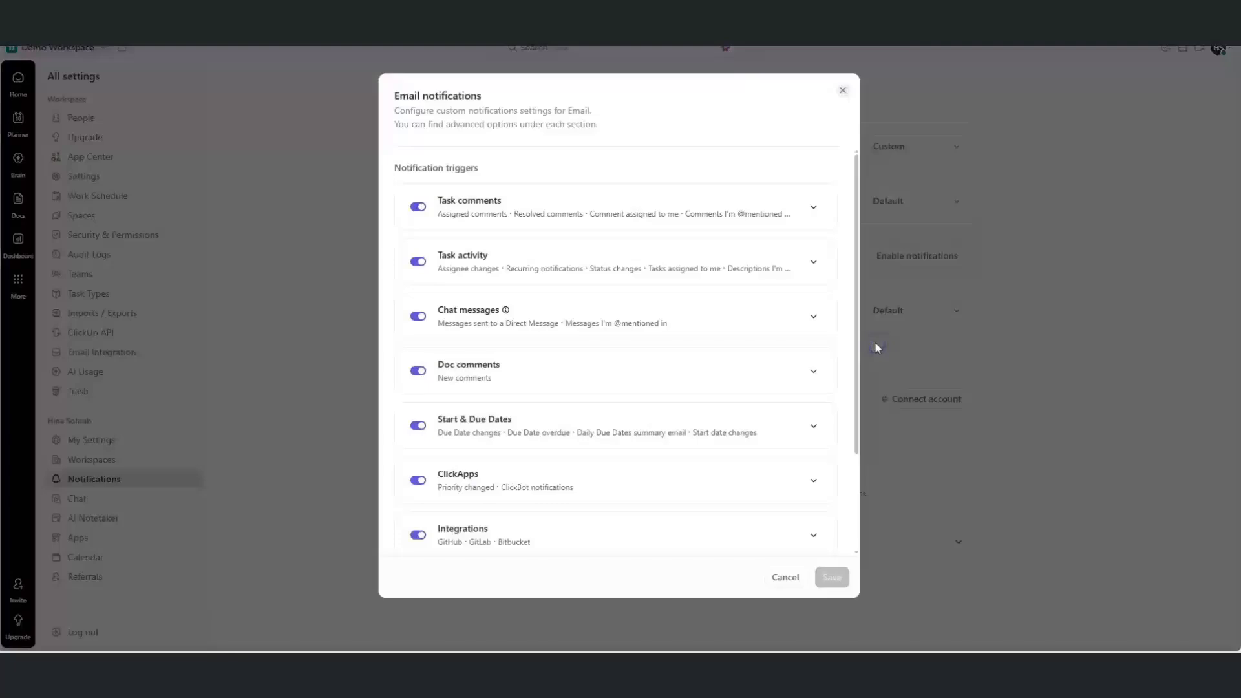
pyautogui.click(420, 208)
pyautogui.click(418, 261)
pyautogui.click(418, 316)
pyautogui.click(420, 372)
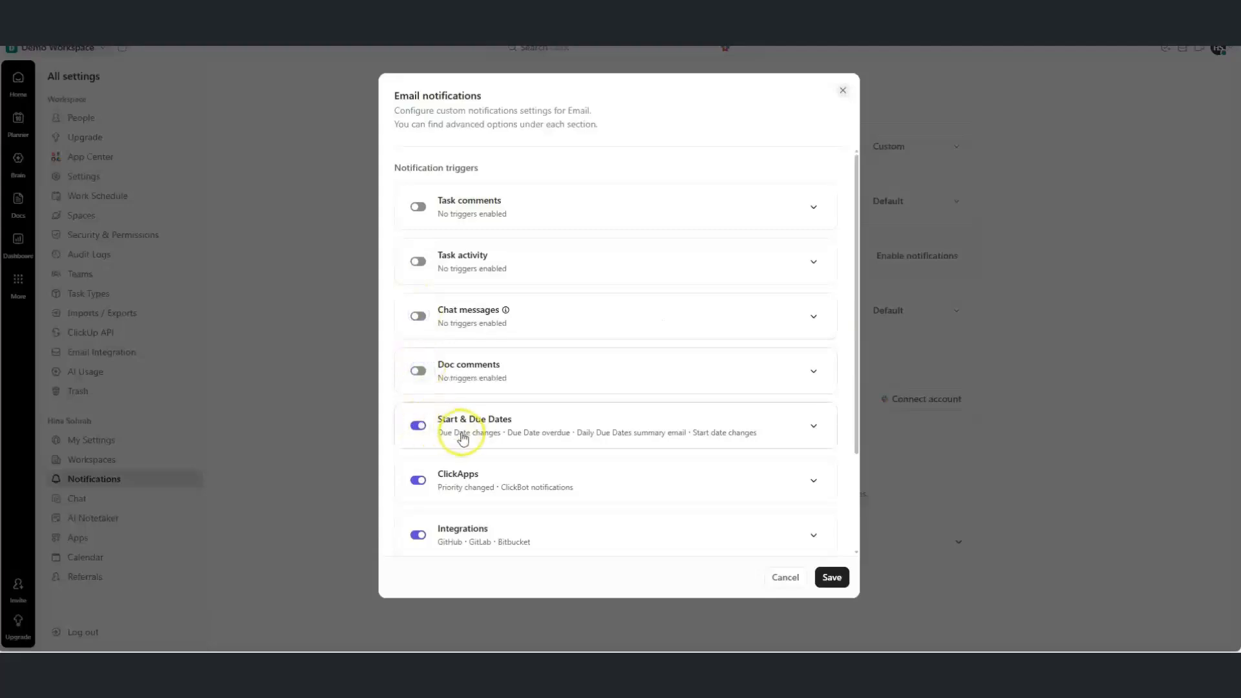
# Limit Due Date changes and overdue emails to My assigned tasks, and turn off start date changes
pyautogui.click(484, 433)
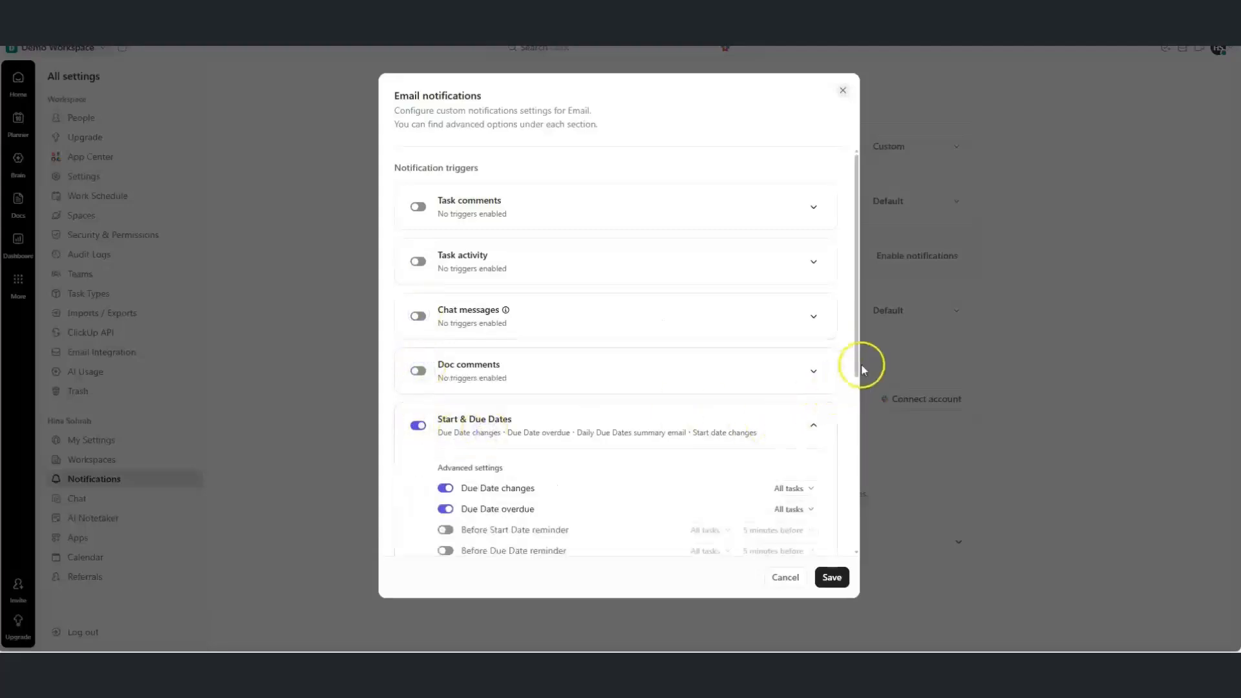
pyautogui.moveTo(859, 360); pyautogui.dragTo(853, 457)
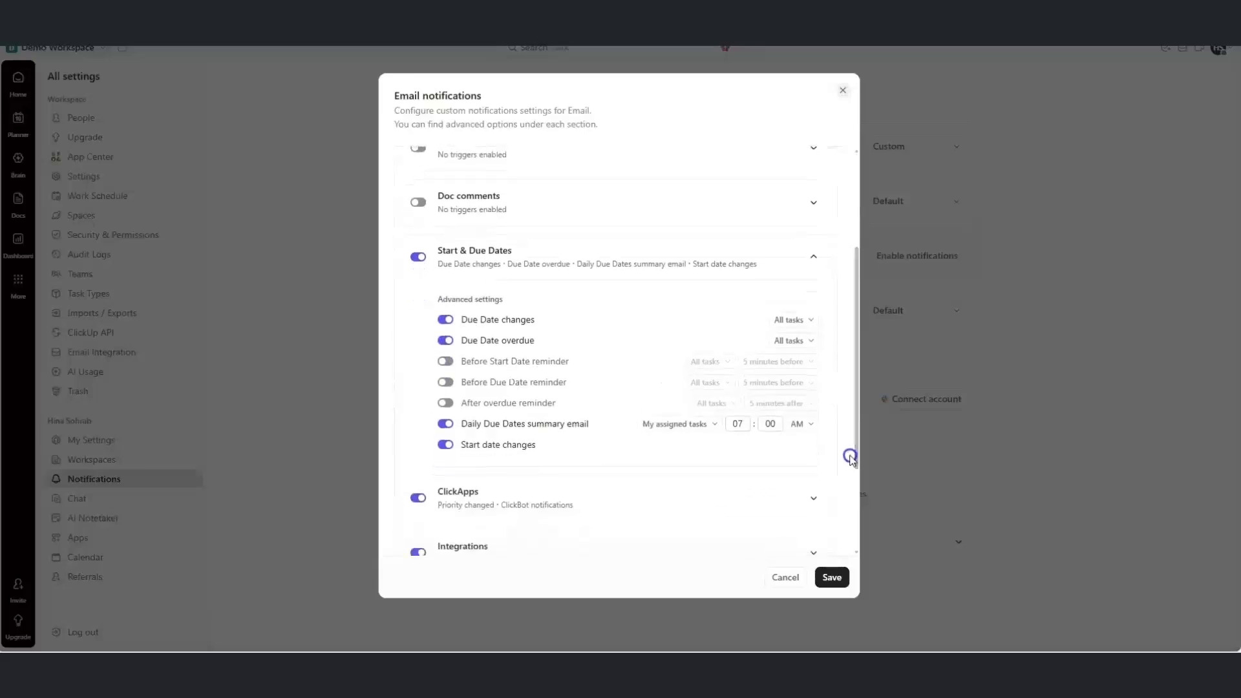
pyautogui.click(810, 322)
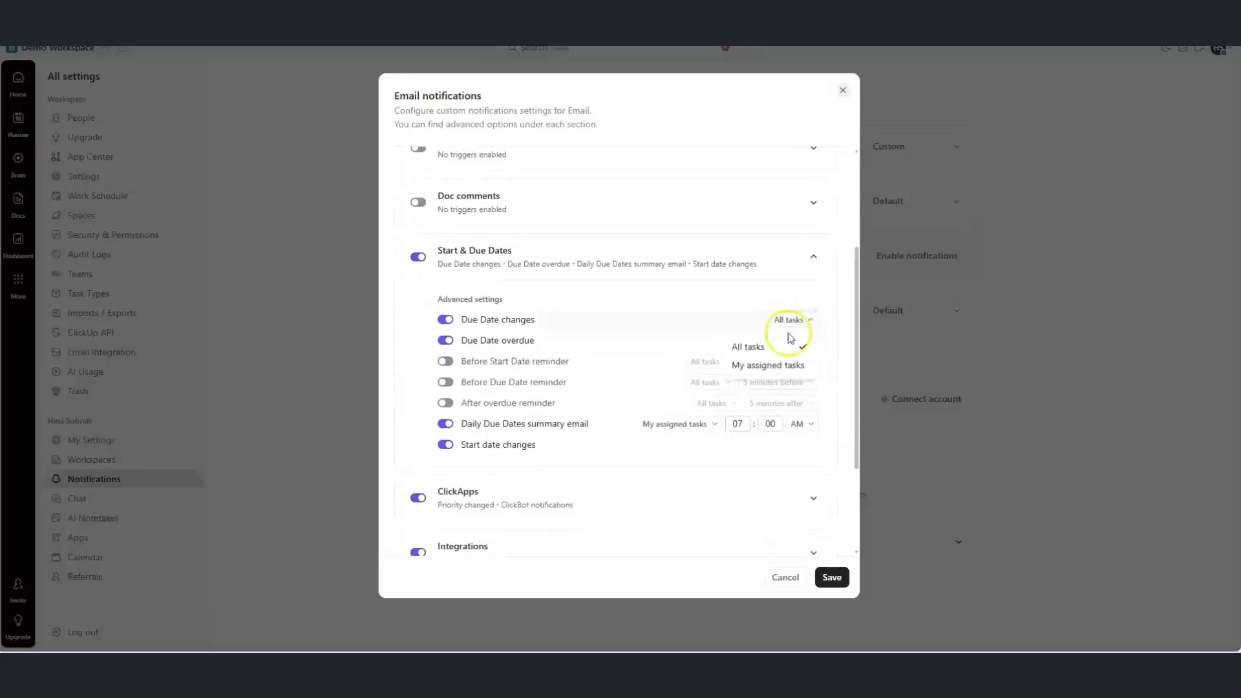
pyautogui.click(782, 367)
pyautogui.click(800, 344)
pyautogui.click(775, 384)
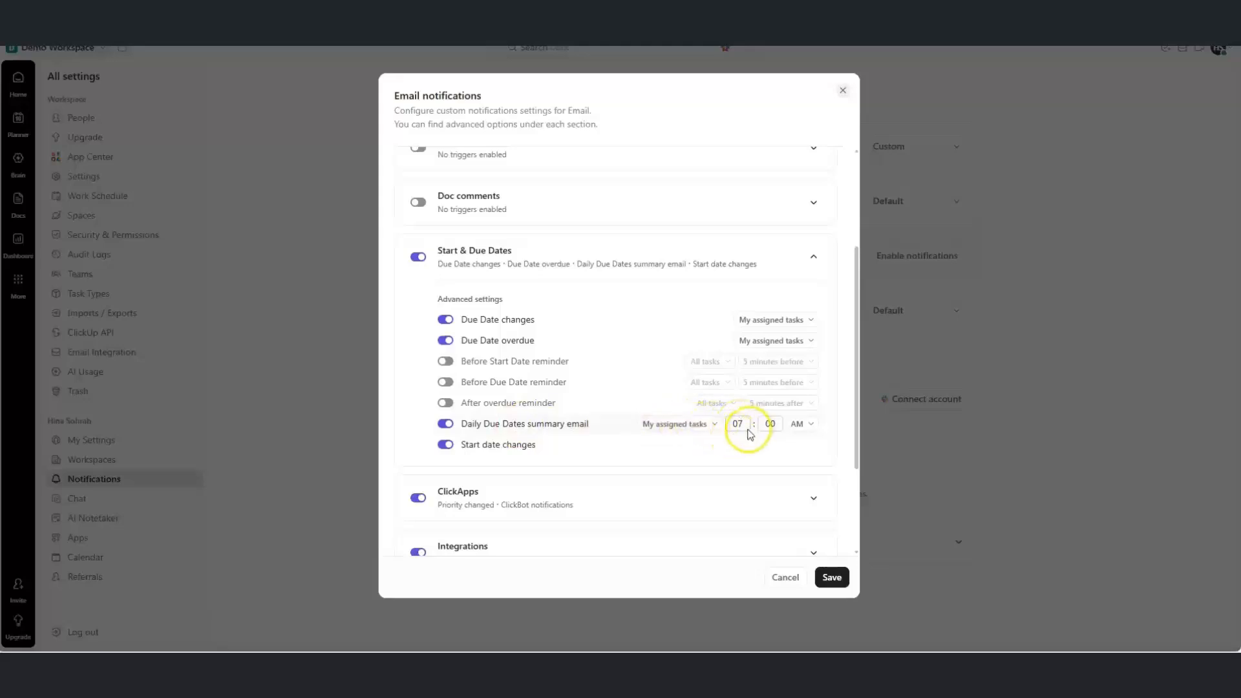
pyautogui.click(445, 445)
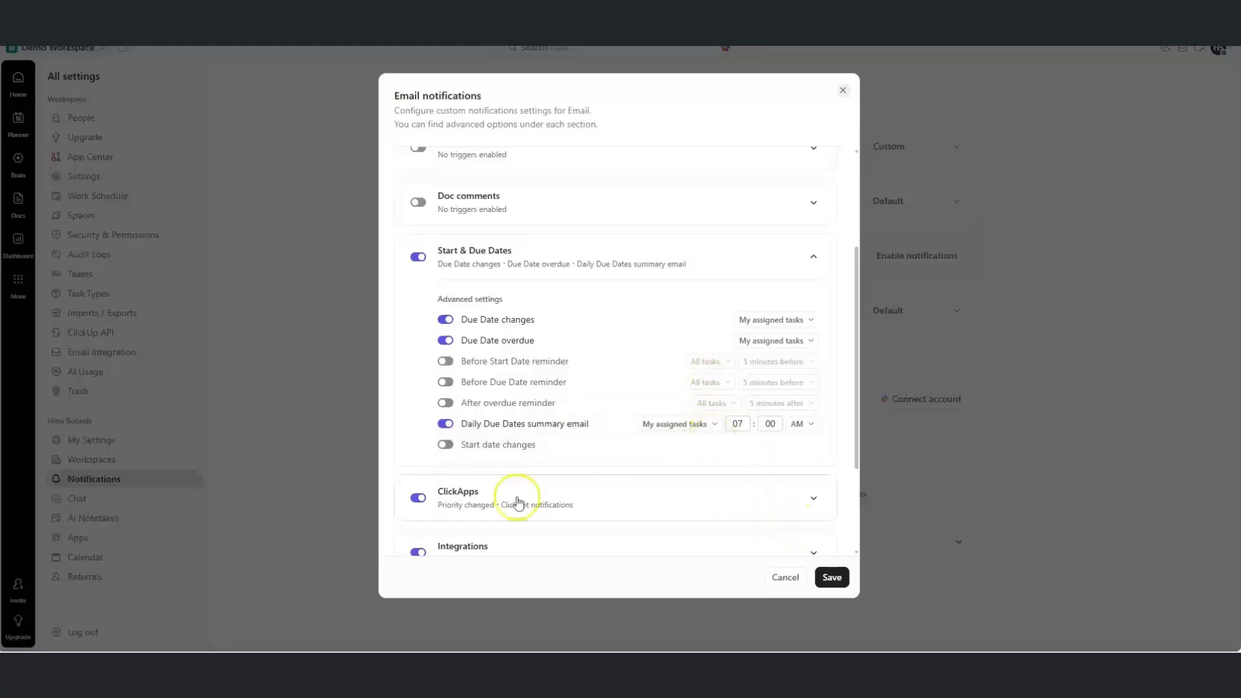
# Turn off ClickApps, Integrations and Sharing emails, then save the custom Email settings
pyautogui.click(418, 499)
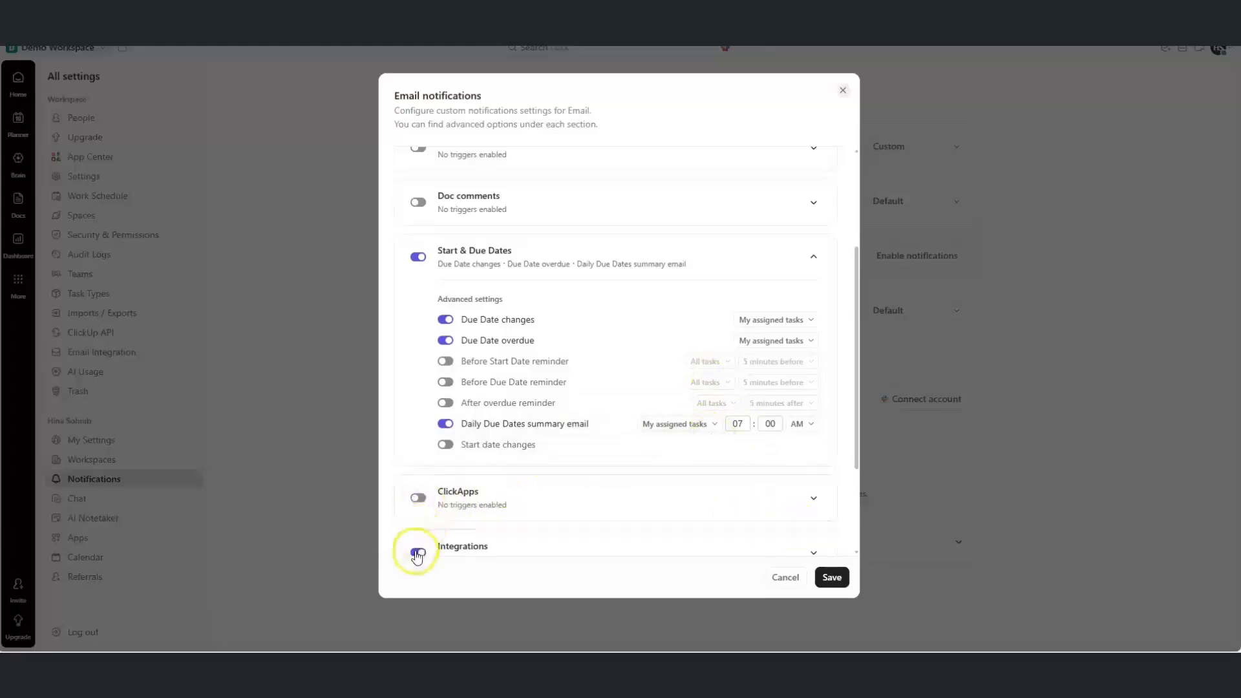
pyautogui.click(416, 554)
pyautogui.moveTo(859, 396); pyautogui.dragTo(854, 477)
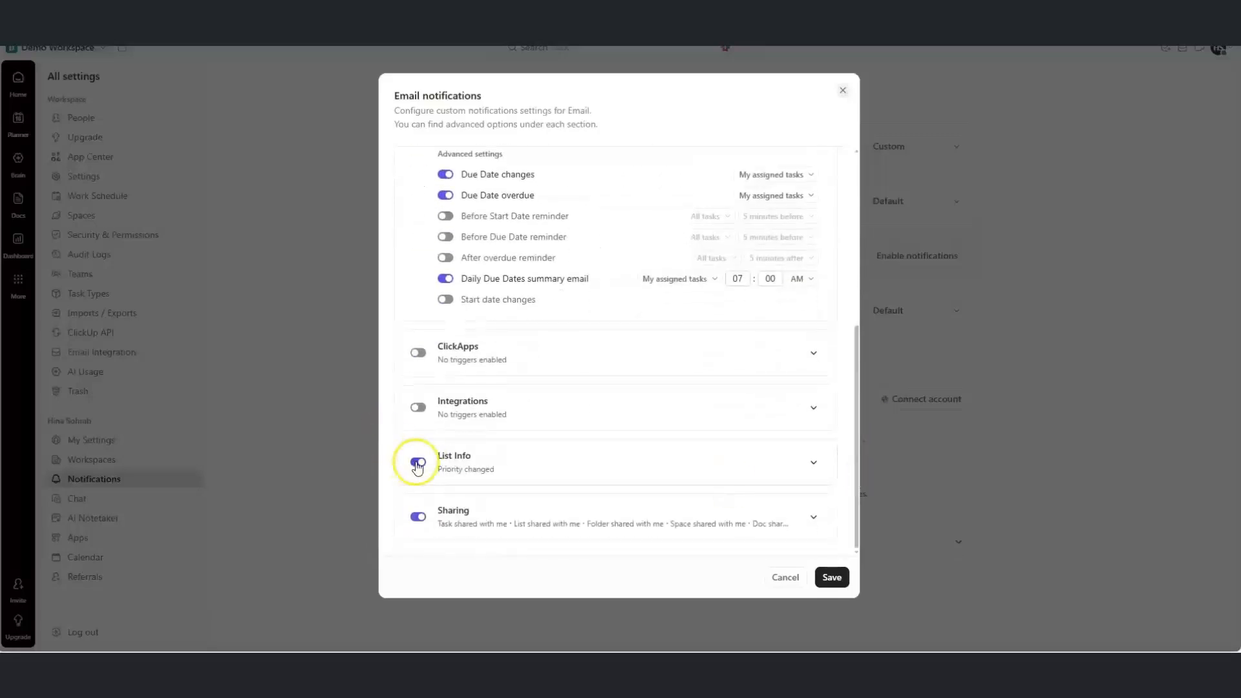
pyautogui.click(417, 515)
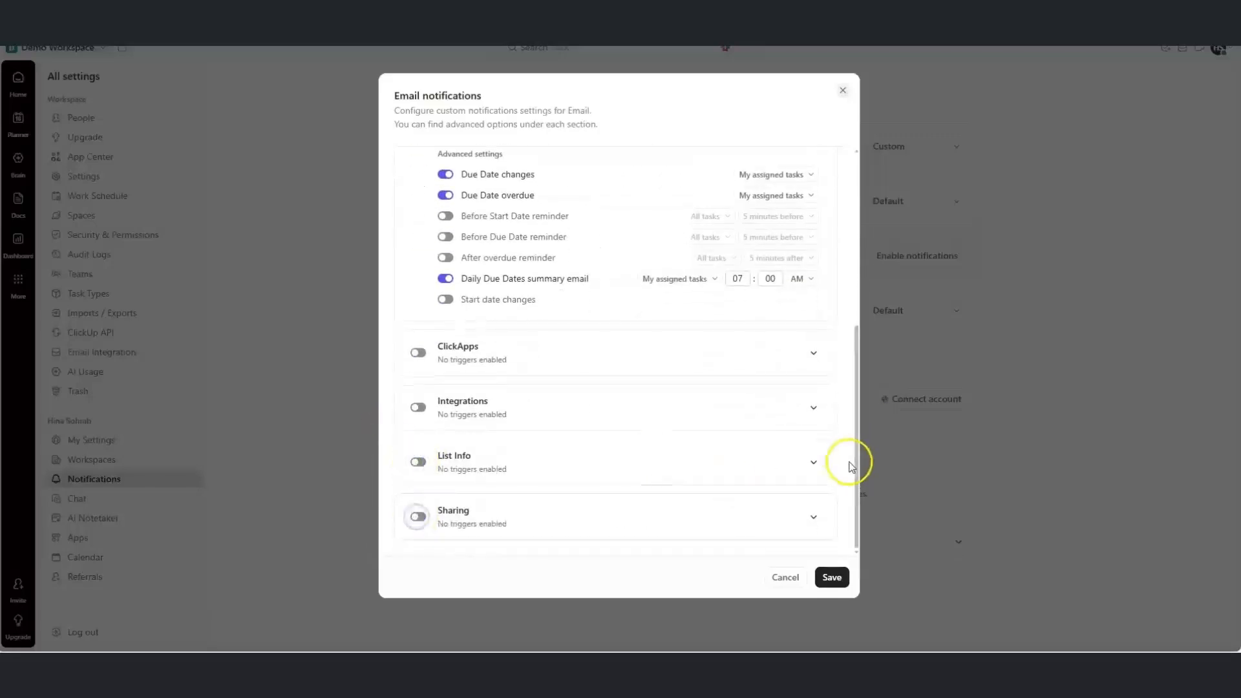
pyautogui.moveTo(857, 503); pyautogui.dragTo(855, 407)
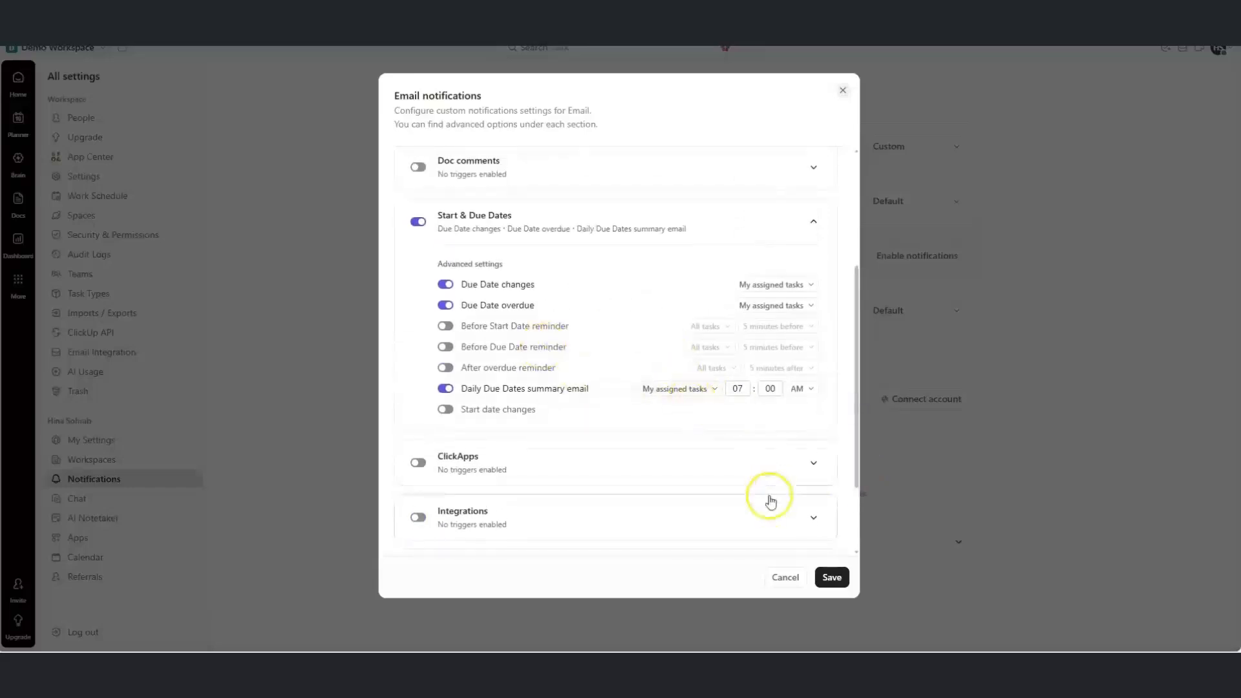
pyautogui.click(832, 578)
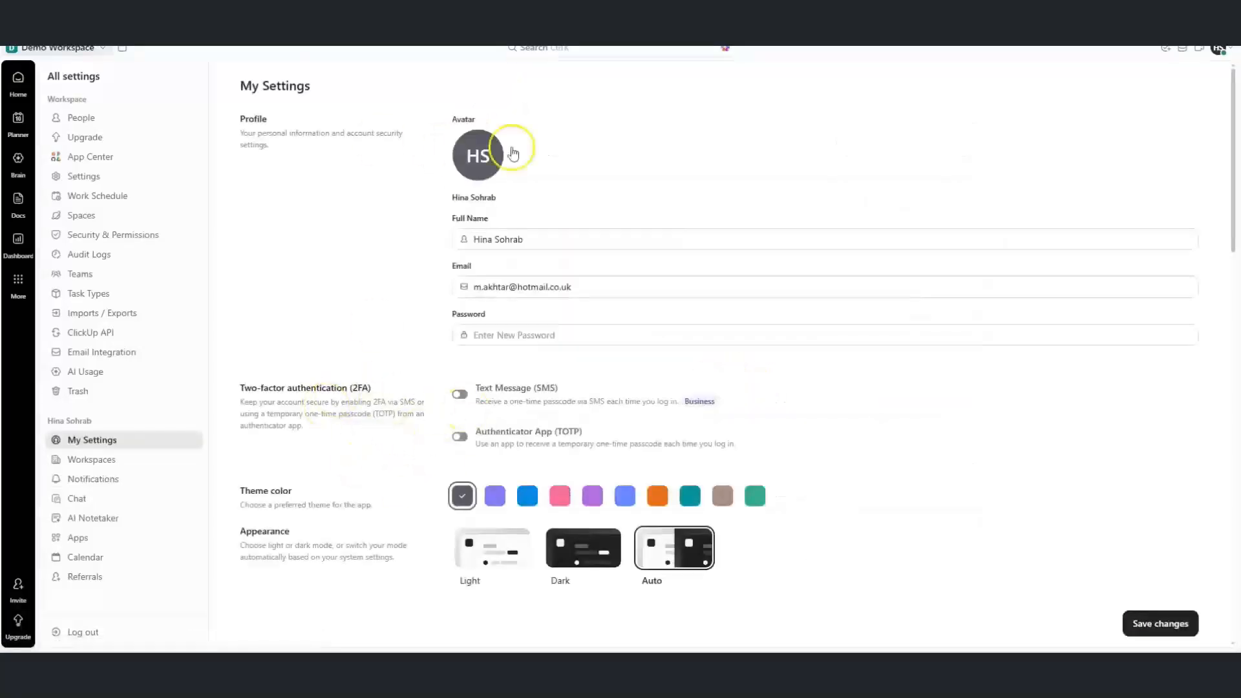
# Change the profile avatar colour to teal
pyautogui.click(486, 163)
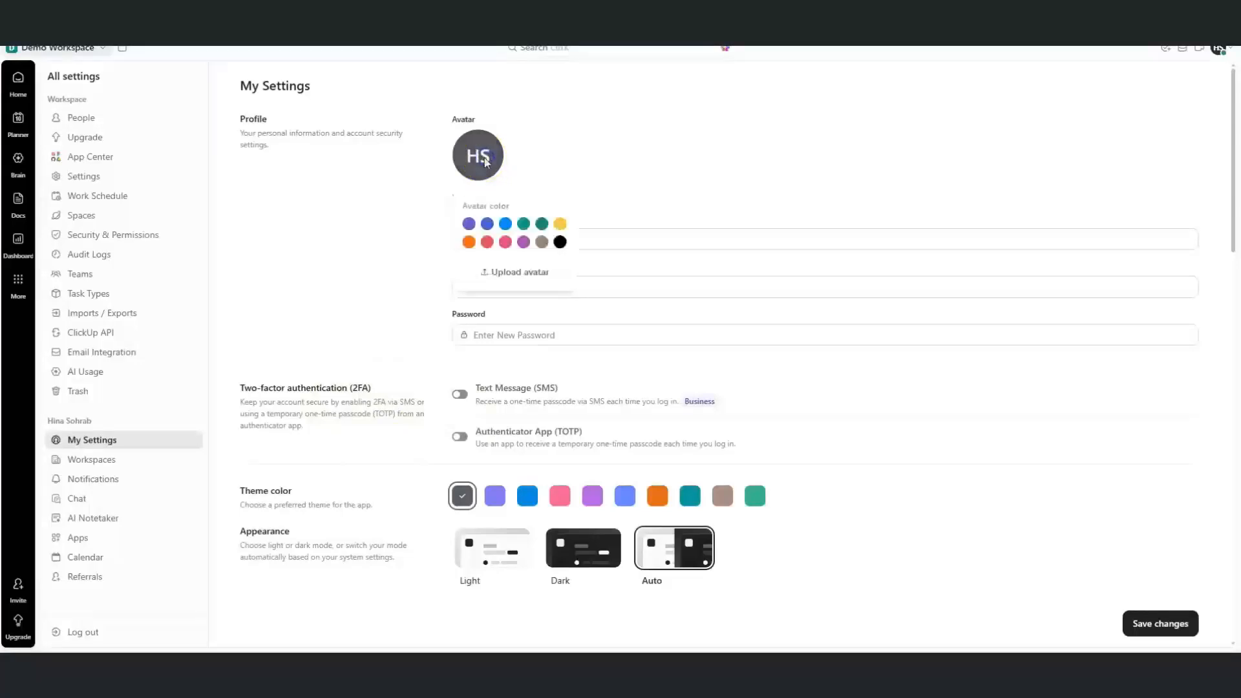
pyautogui.click(523, 223)
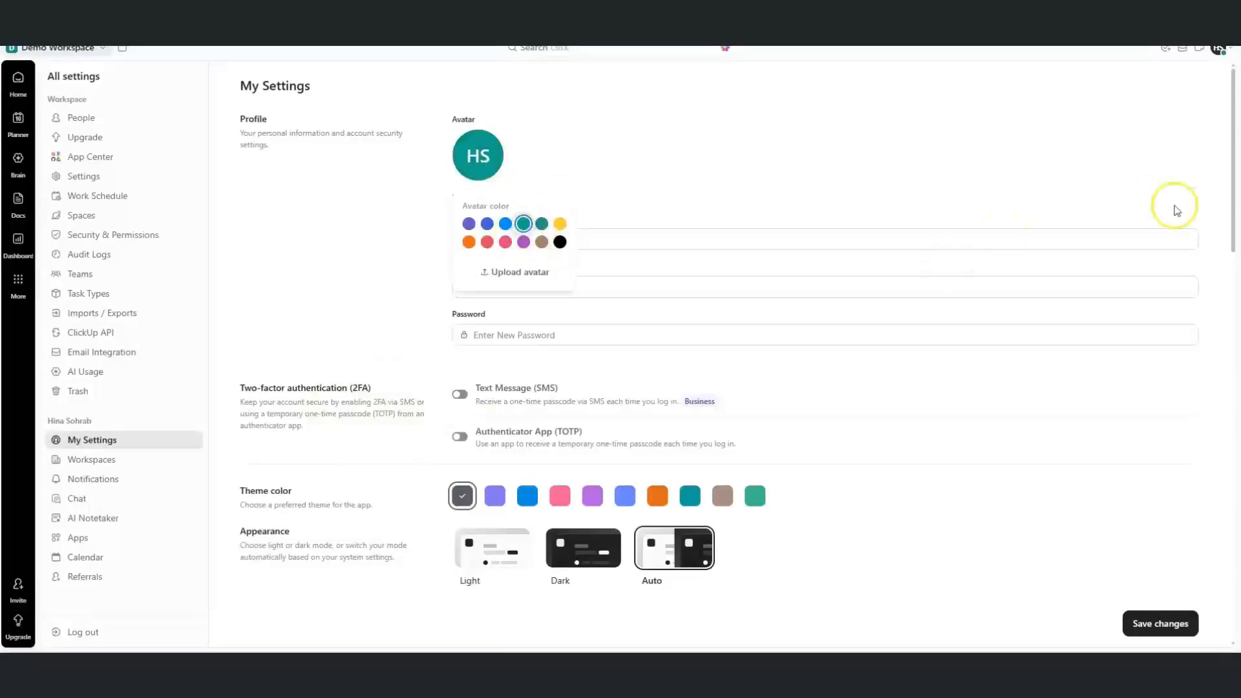
pyautogui.click(1232, 223)
# Set the start of the week to Monday
pyautogui.moveTo(1233, 246); pyautogui.dragTo(1176, 409)
pyautogui.click(473, 360)
pyautogui.moveTo(1231, 348); pyautogui.dragTo(1221, 429)
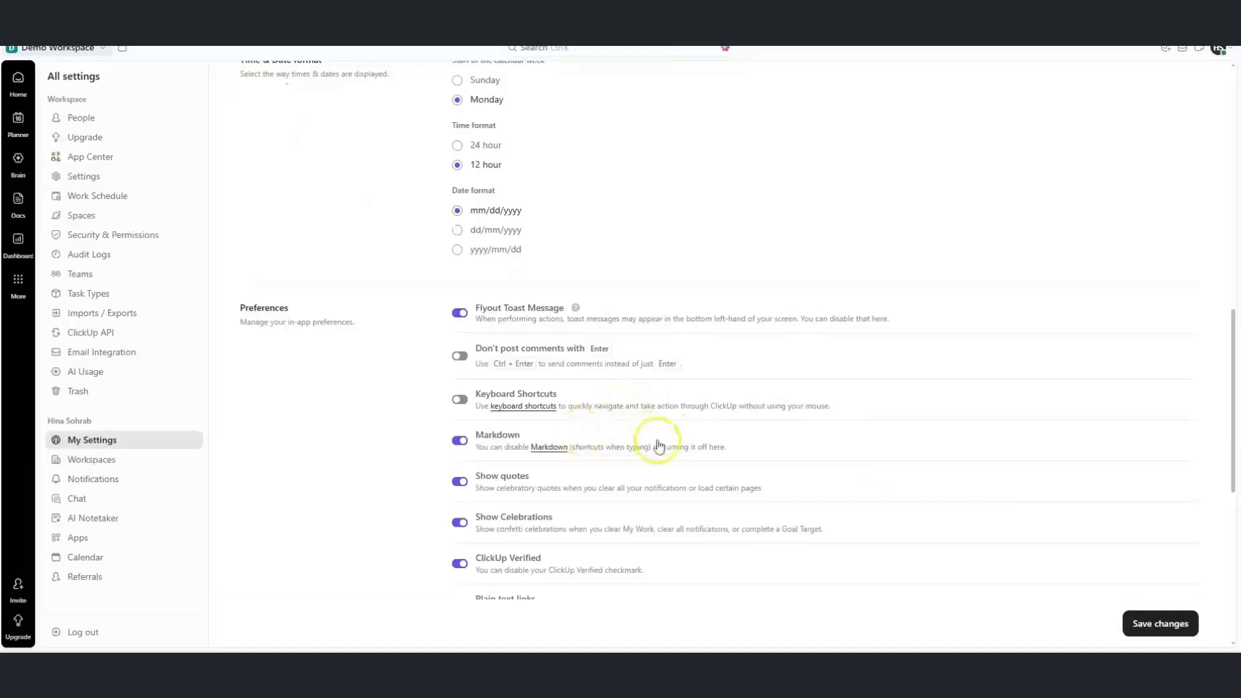
pyautogui.moveTo(1233, 477); pyautogui.dragTo(1228, 524)
# Look through the Workspaces list and Chat settings, then go to AI Notetaker settings
pyautogui.click(86, 460)
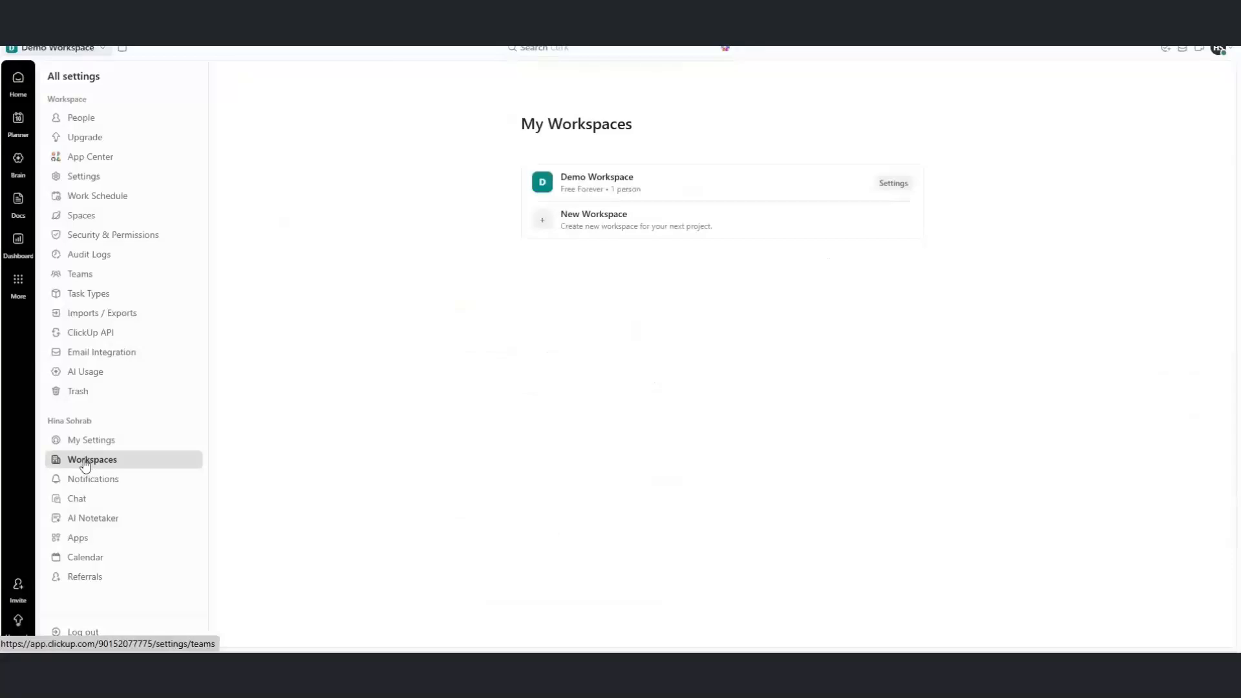
pyautogui.click(77, 500)
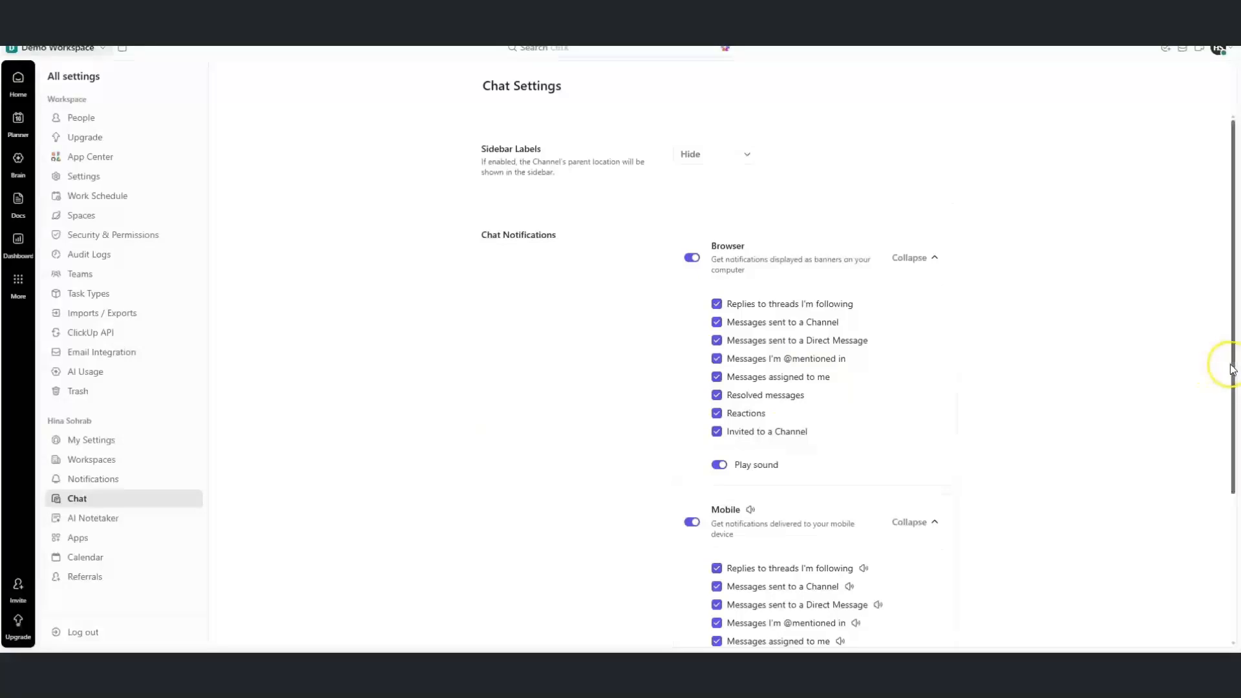
pyautogui.moveTo(1233, 359); pyautogui.dragTo(1205, 318)
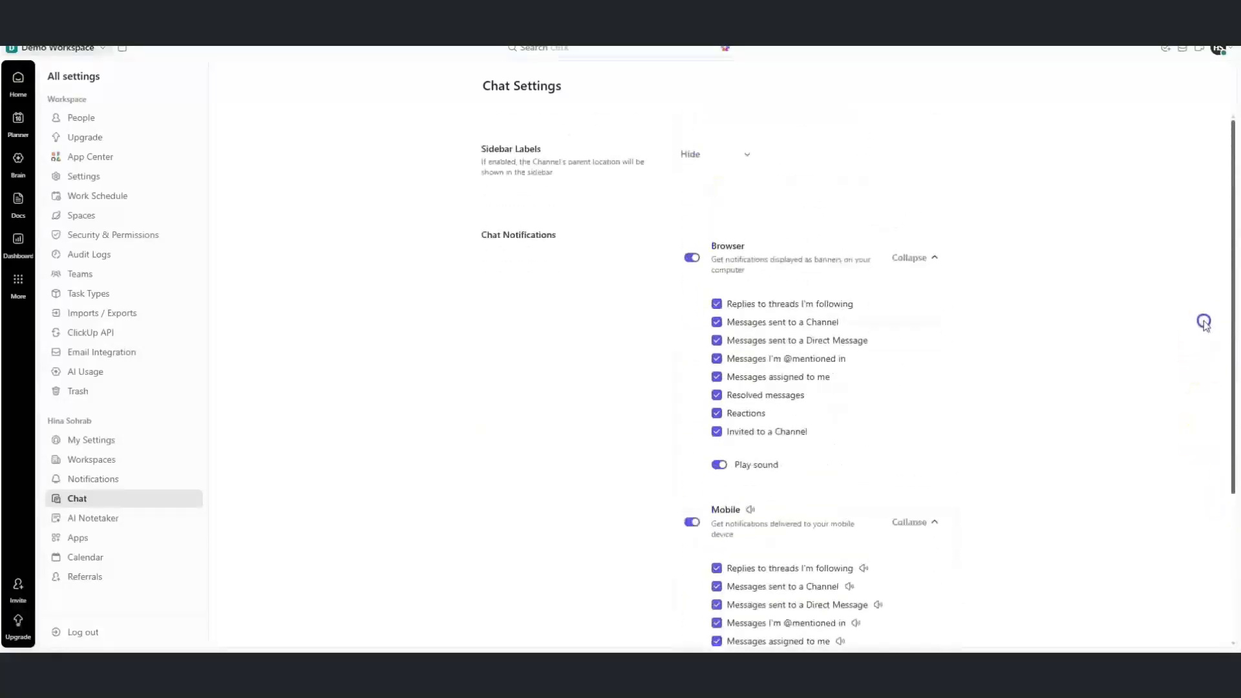
pyautogui.click(80, 525)
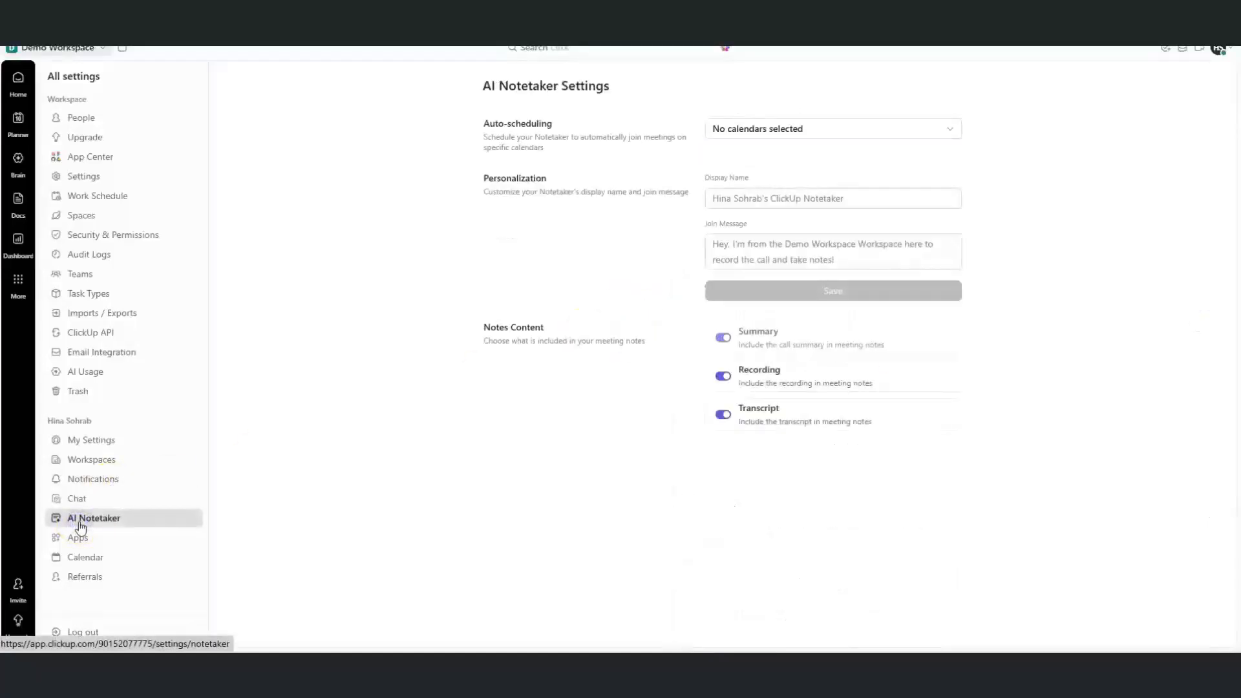
# Check the auto-scheduling calendar list, then view the connected Calendars apps in App Center and close it
pyautogui.click(775, 128)
pyautogui.click(776, 178)
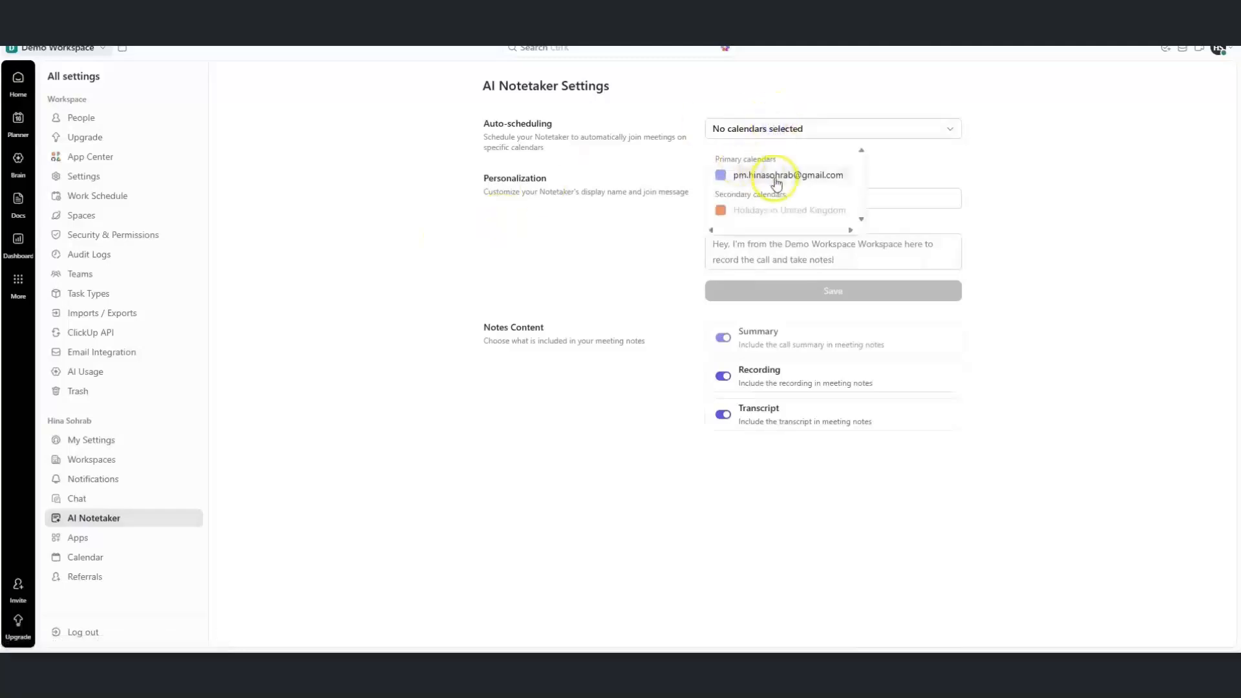
pyautogui.click(561, 248)
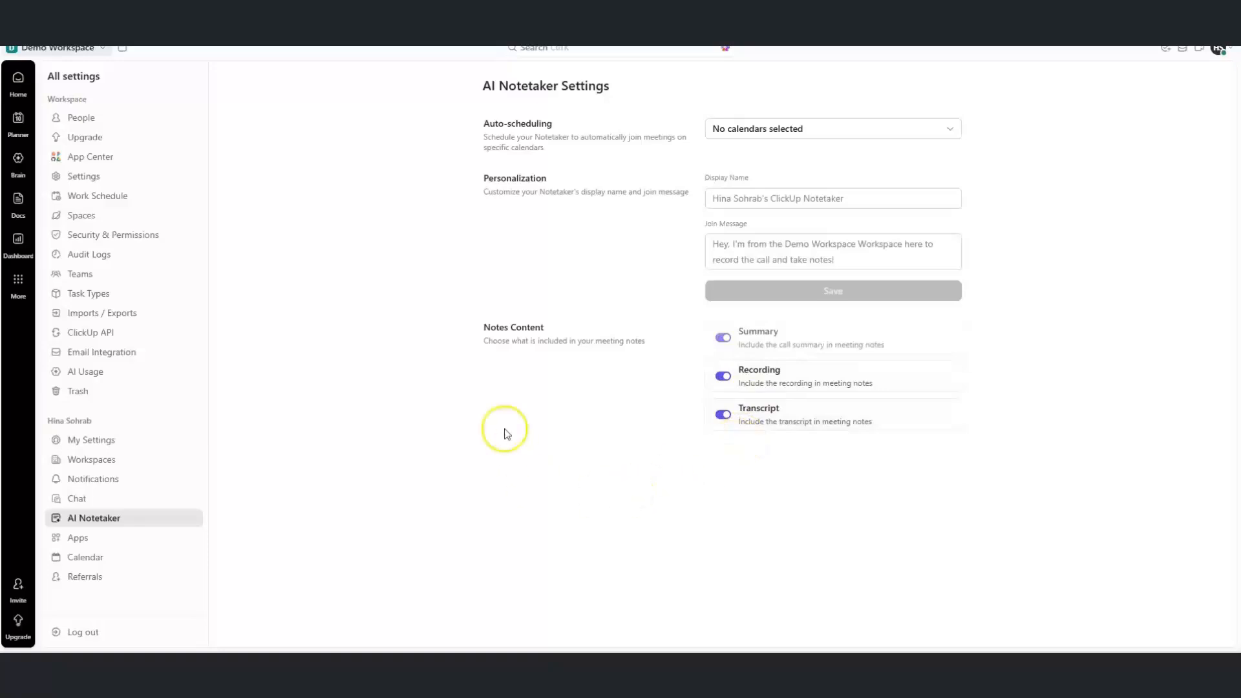
pyautogui.click(133, 537)
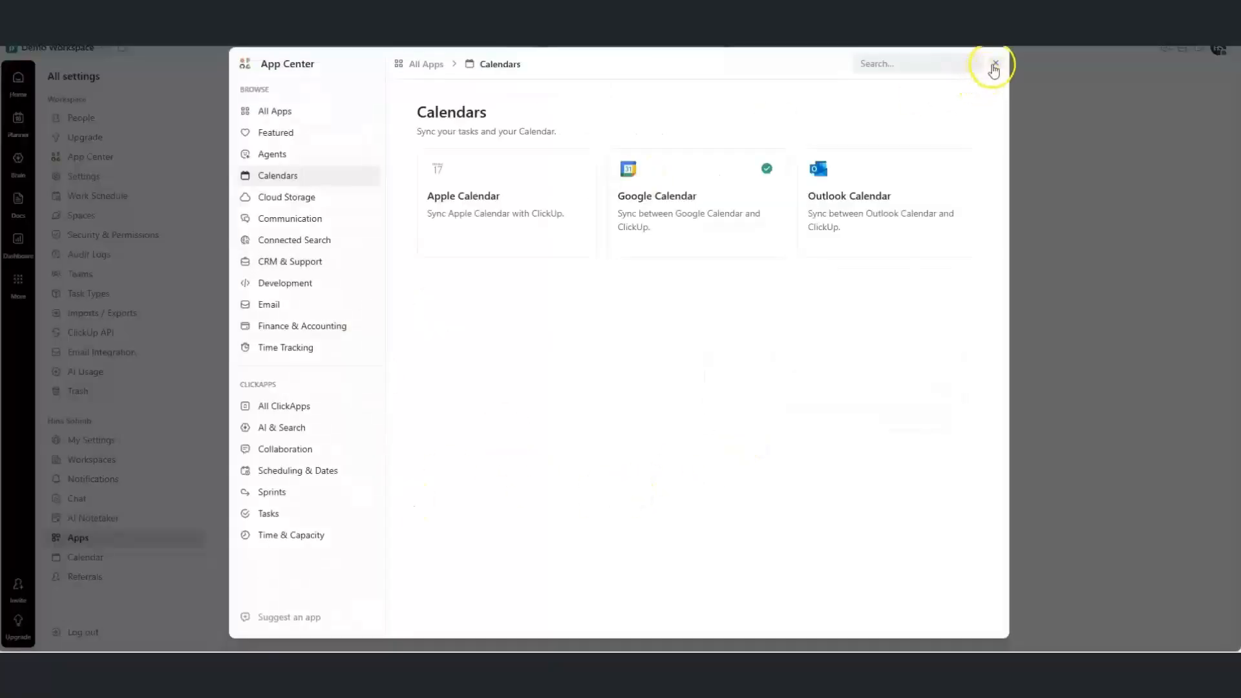
pyautogui.click(994, 65)
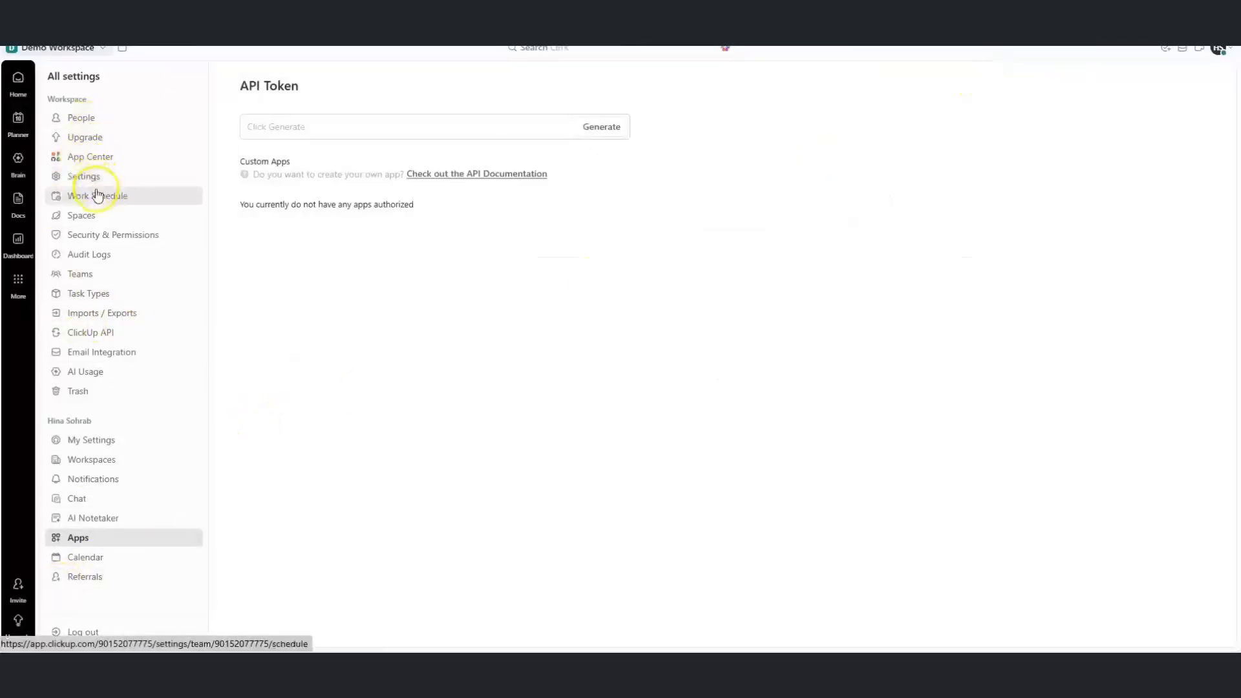
# Open All ClickApps in the App Center and scroll down to Scheduling & Dates
pyautogui.click(86, 332)
pyautogui.click(298, 407)
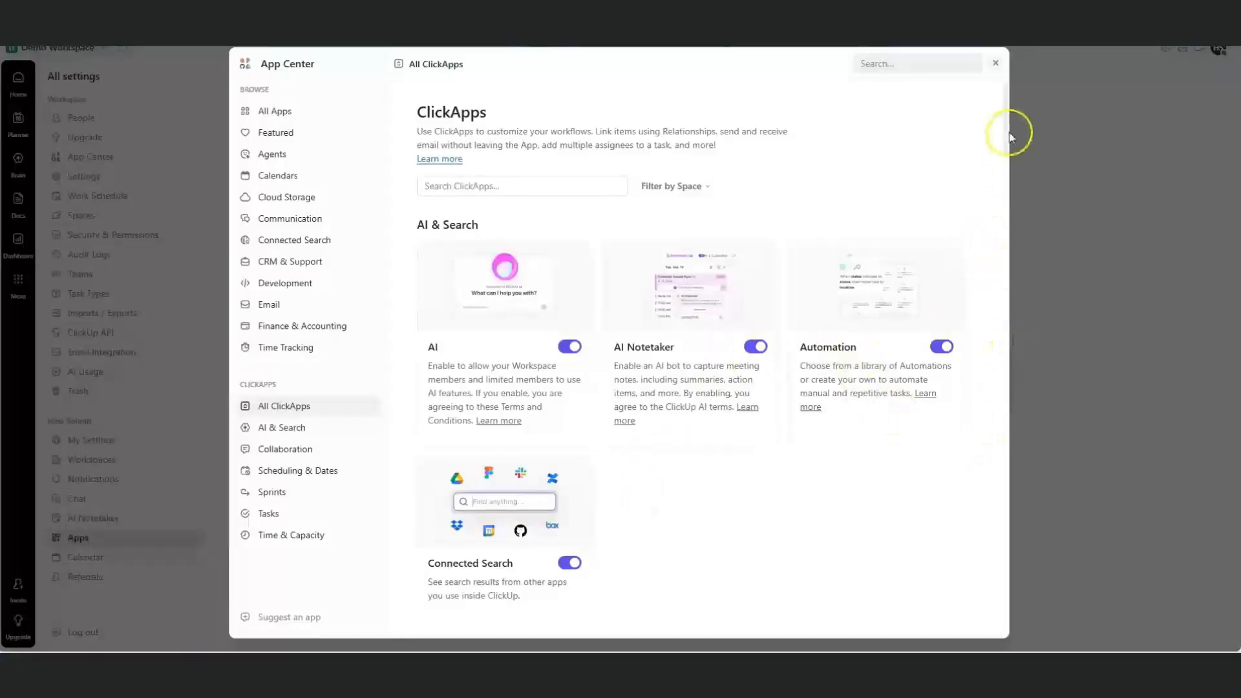
pyautogui.moveTo(1007, 136); pyautogui.dragTo(986, 251)
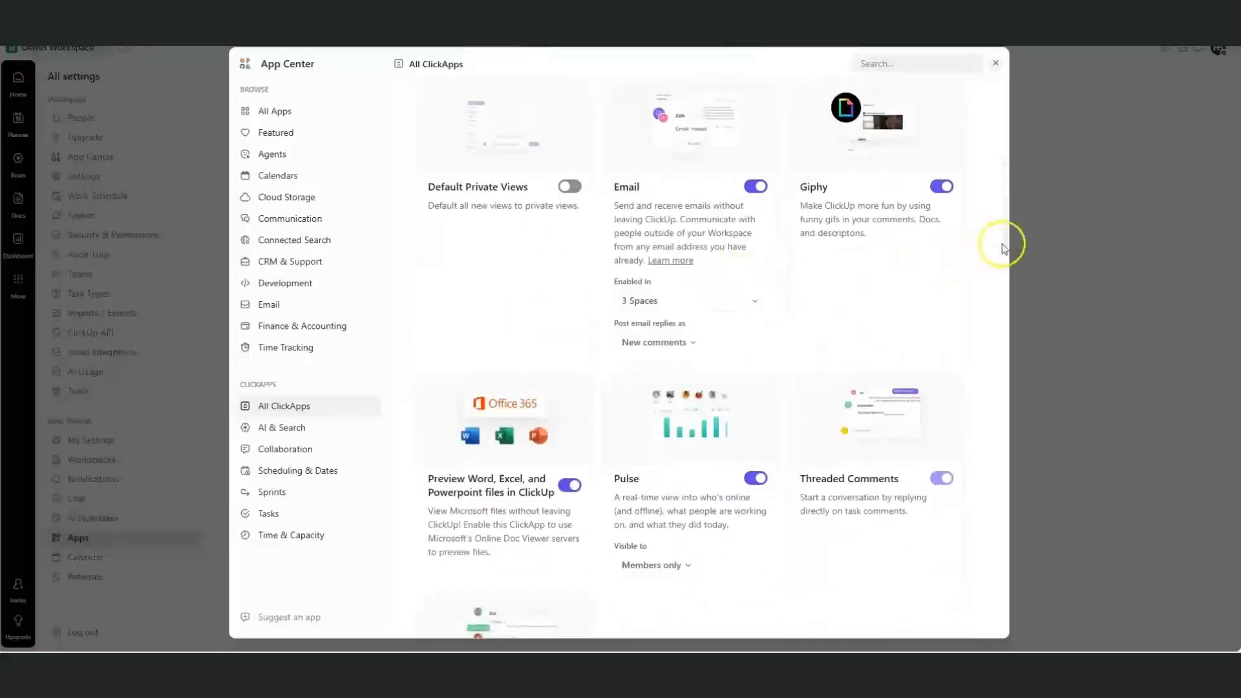
pyautogui.moveTo(1006, 257); pyautogui.dragTo(1003, 278)
pyautogui.scroll(-9, 931, 226)
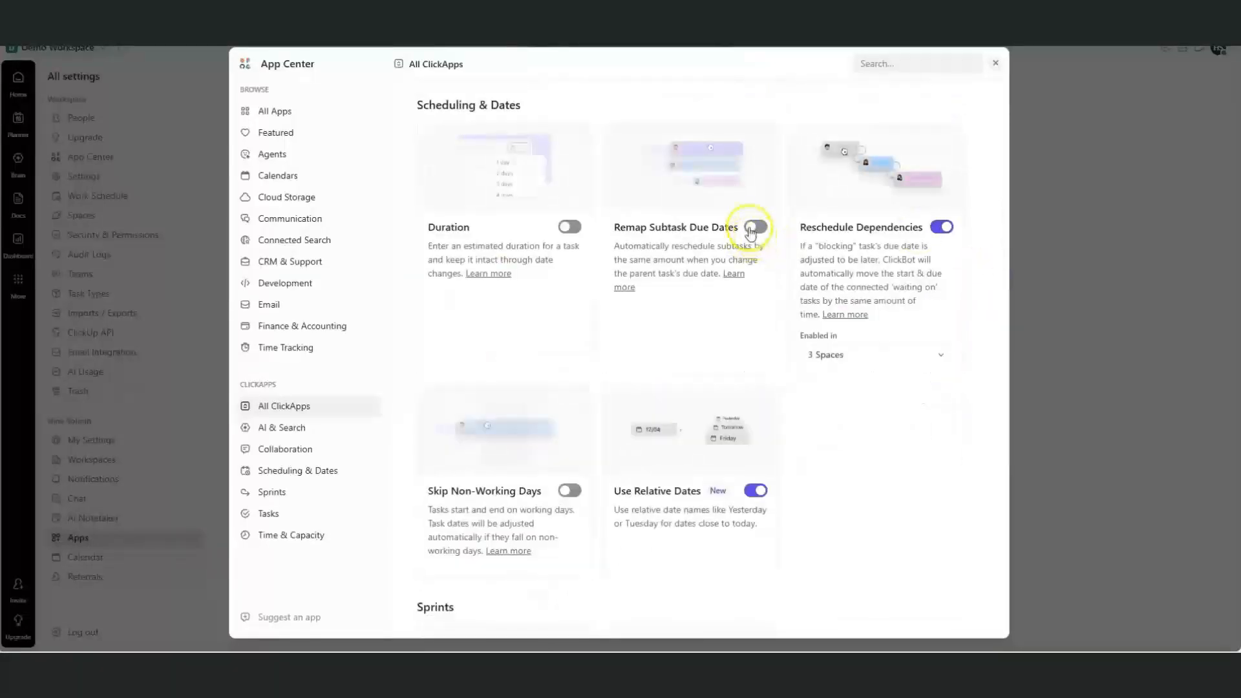
# Enable Remap Subtask Due Dates for all 3 Spaces and dismiss the Skip Non-Working Days upgrade prompt
pyautogui.click(753, 227)
pyautogui.click(838, 382)
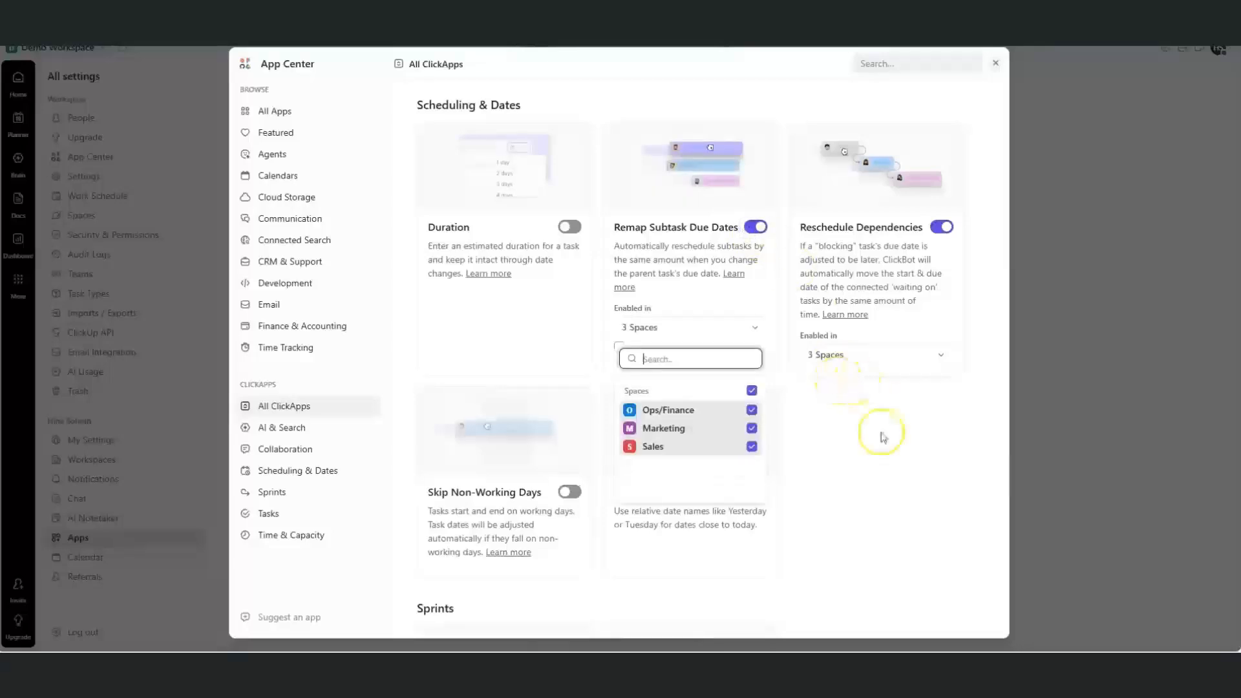
pyautogui.click(879, 437)
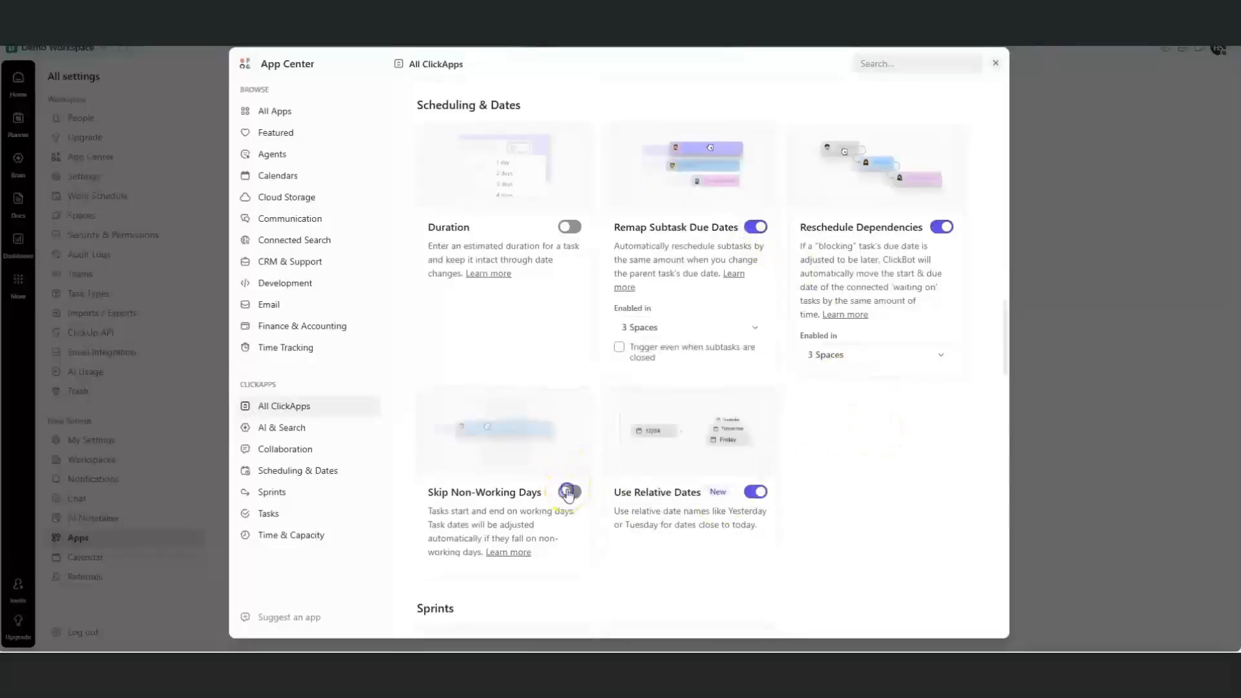
pyautogui.click(568, 492)
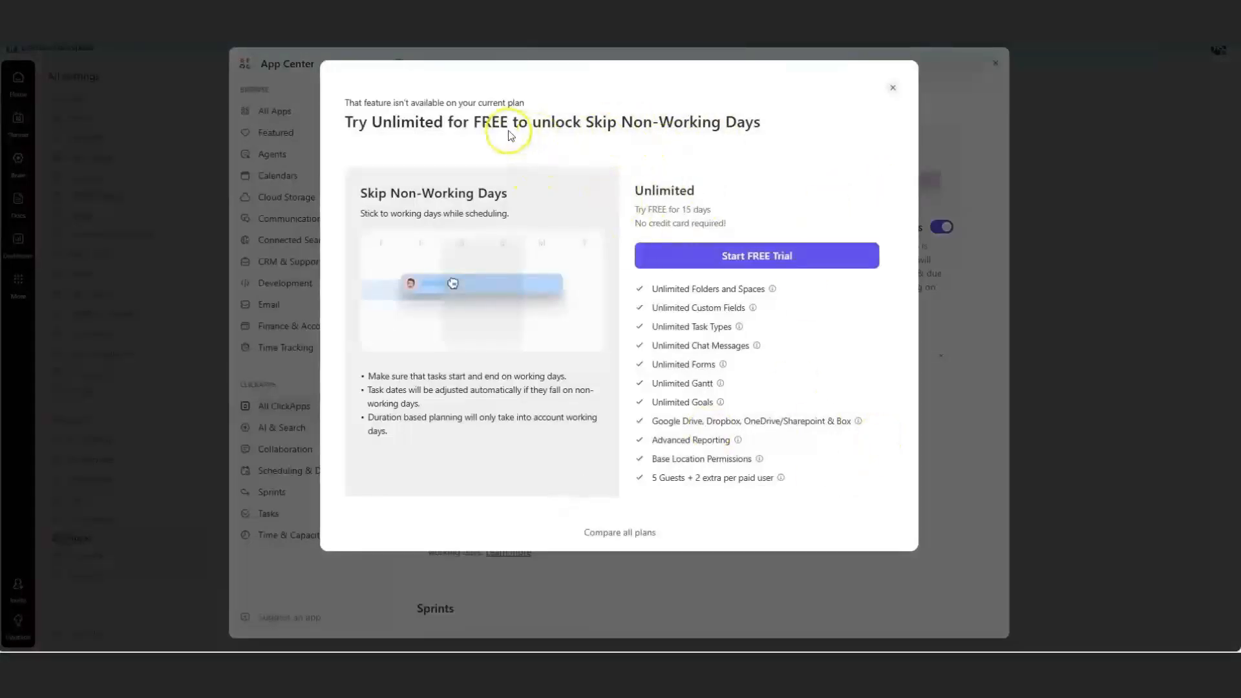
pyautogui.click(891, 88)
pyautogui.moveTo(1008, 320); pyautogui.dragTo(1003, 82)
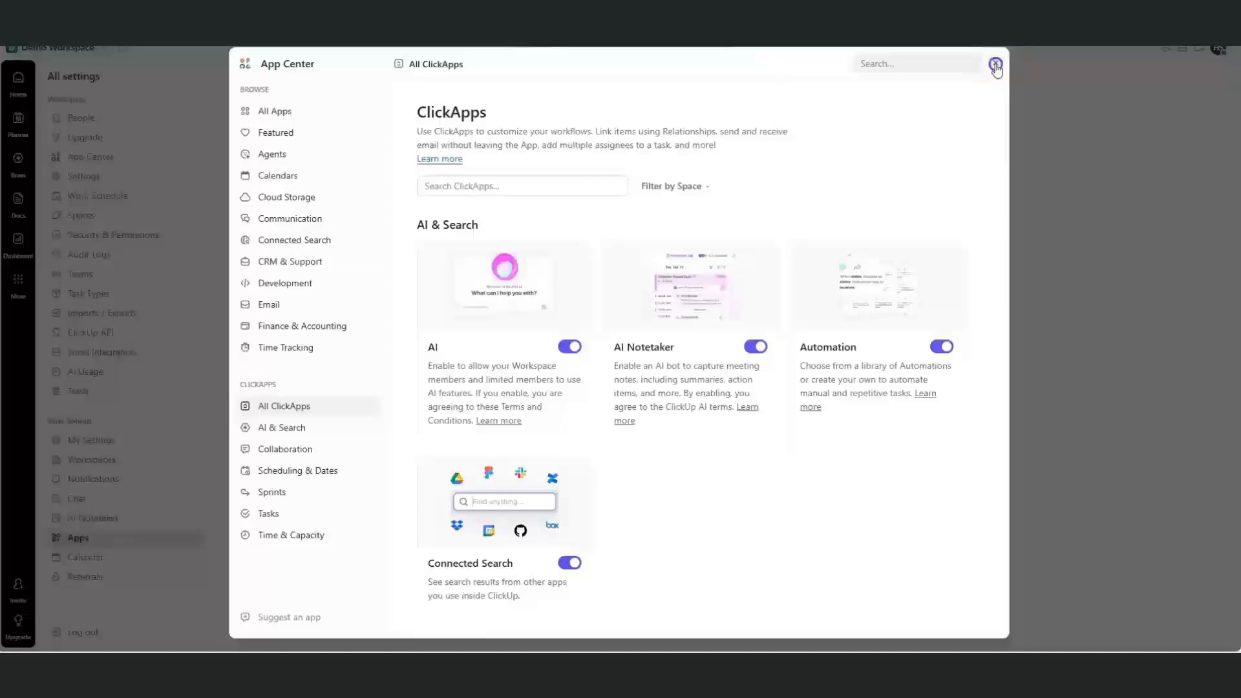
pyautogui.click(995, 65)
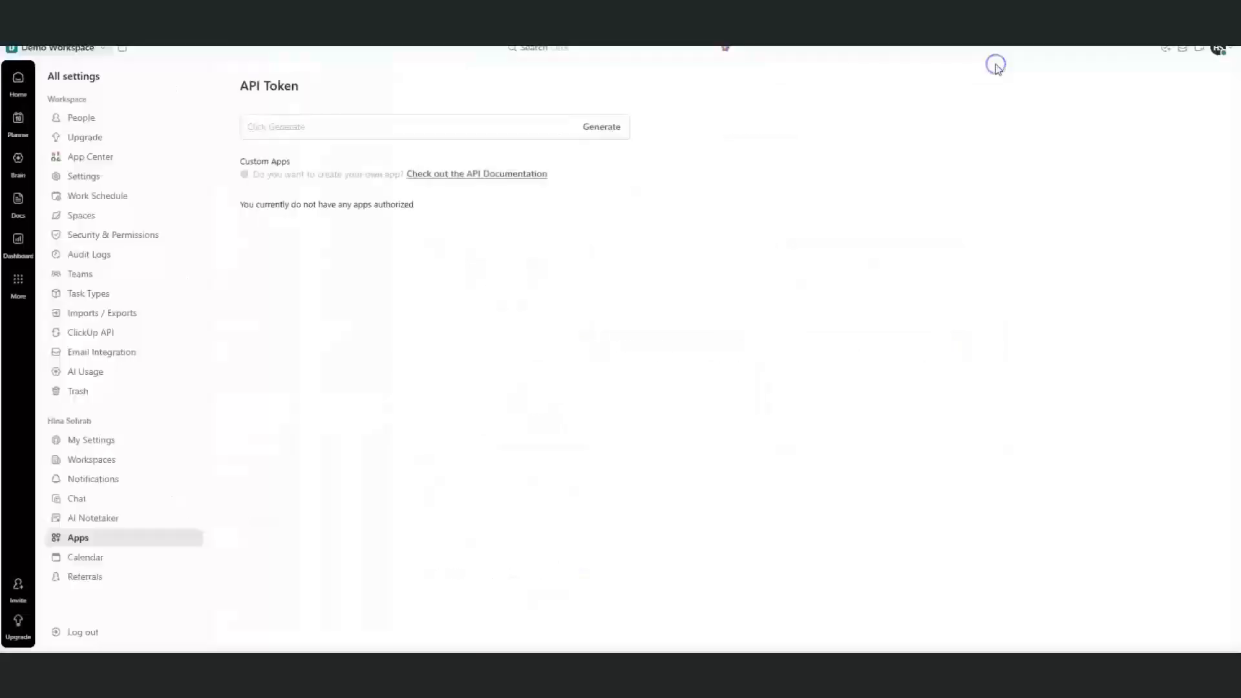
# Scroll through the Security & Permissions settings, then move on to Imports / Exports
pyautogui.click(142, 237)
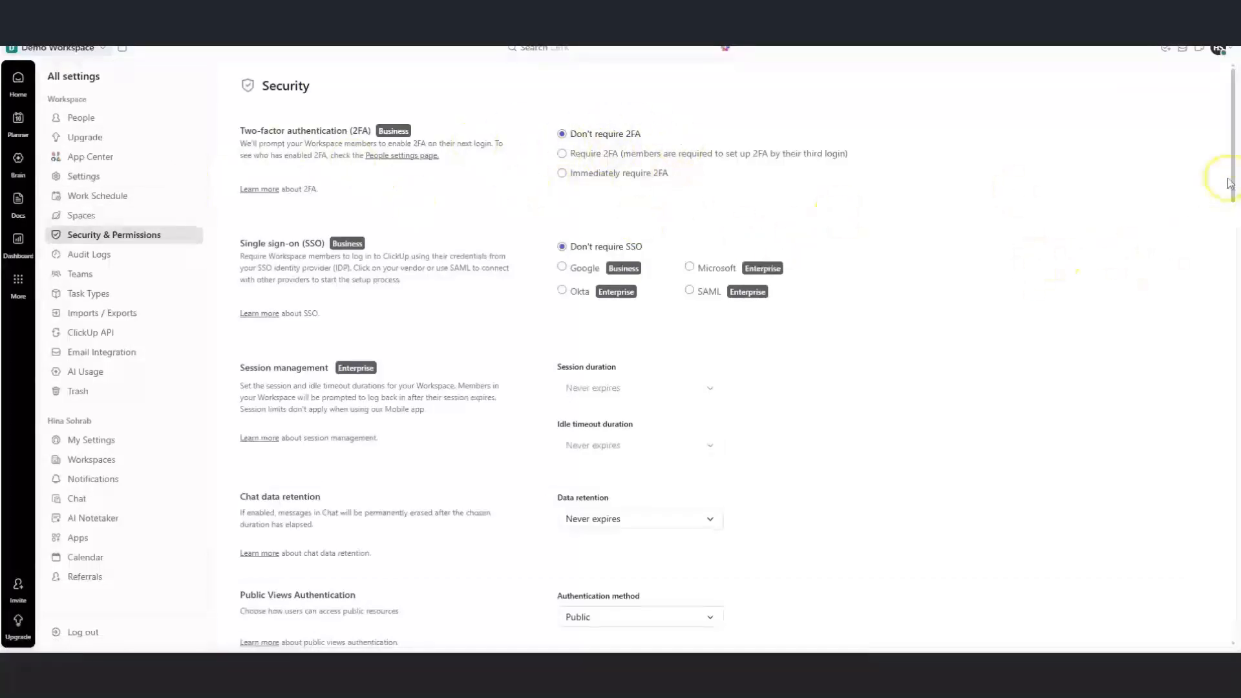
pyautogui.moveTo(1233, 187); pyautogui.dragTo(1212, 304)
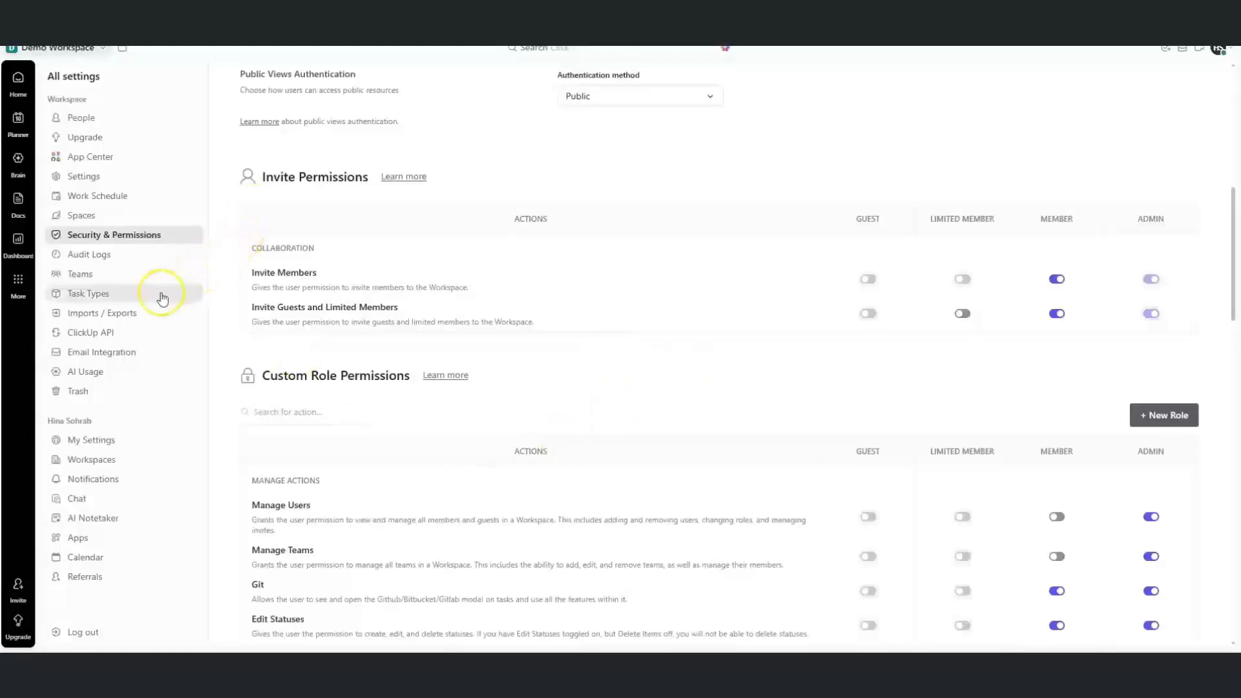
pyautogui.click(133, 314)
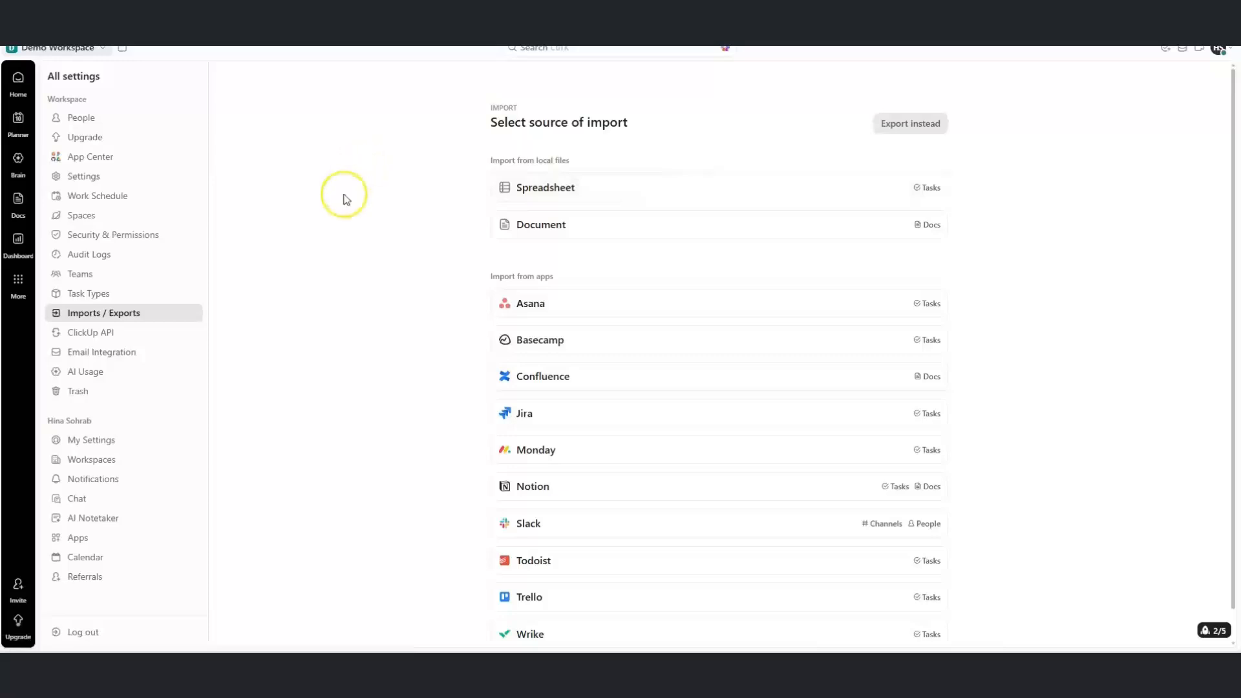
# Check AI credit usage, review the Trash's deleted Whiteboard, Ops/Finance and Space, and open the profile menu
pyautogui.click(86, 372)
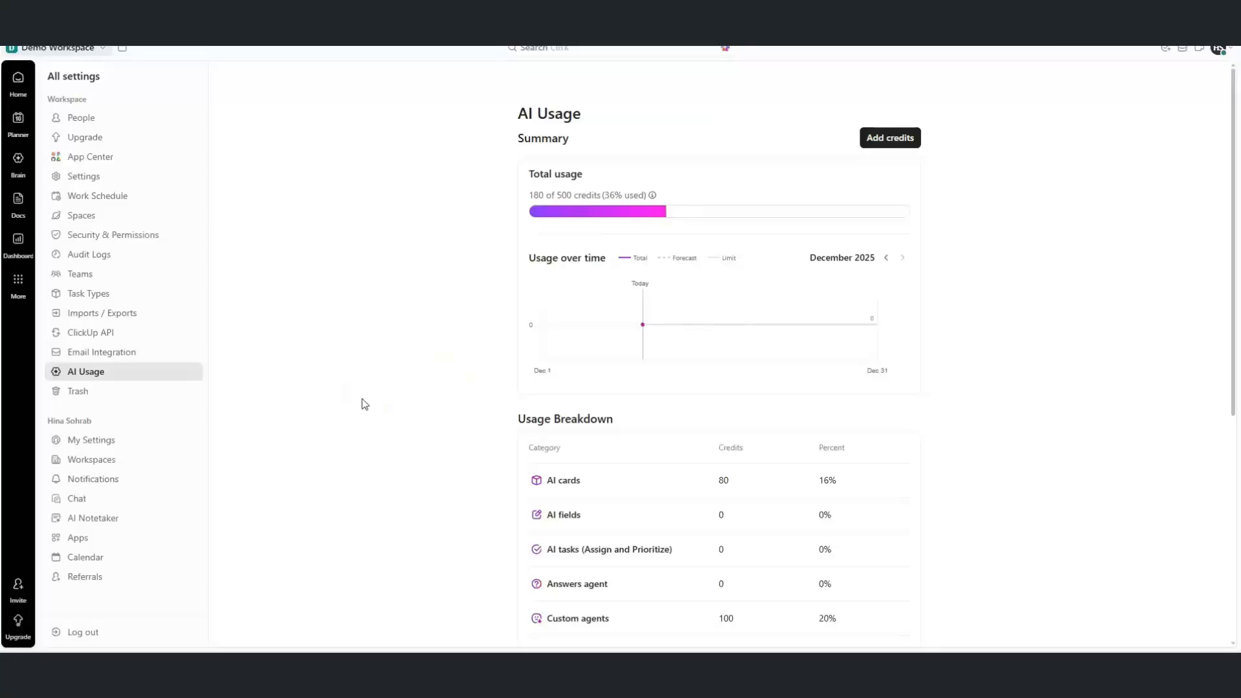
pyautogui.click(95, 392)
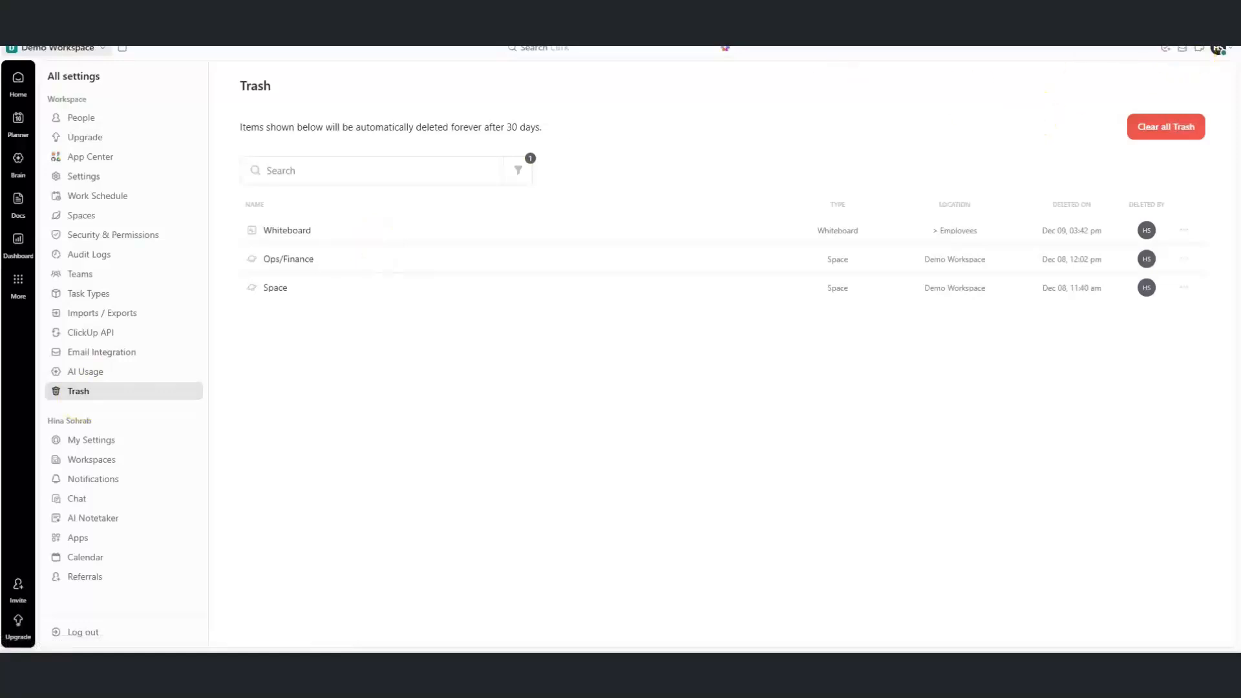
pyautogui.click(1219, 58)
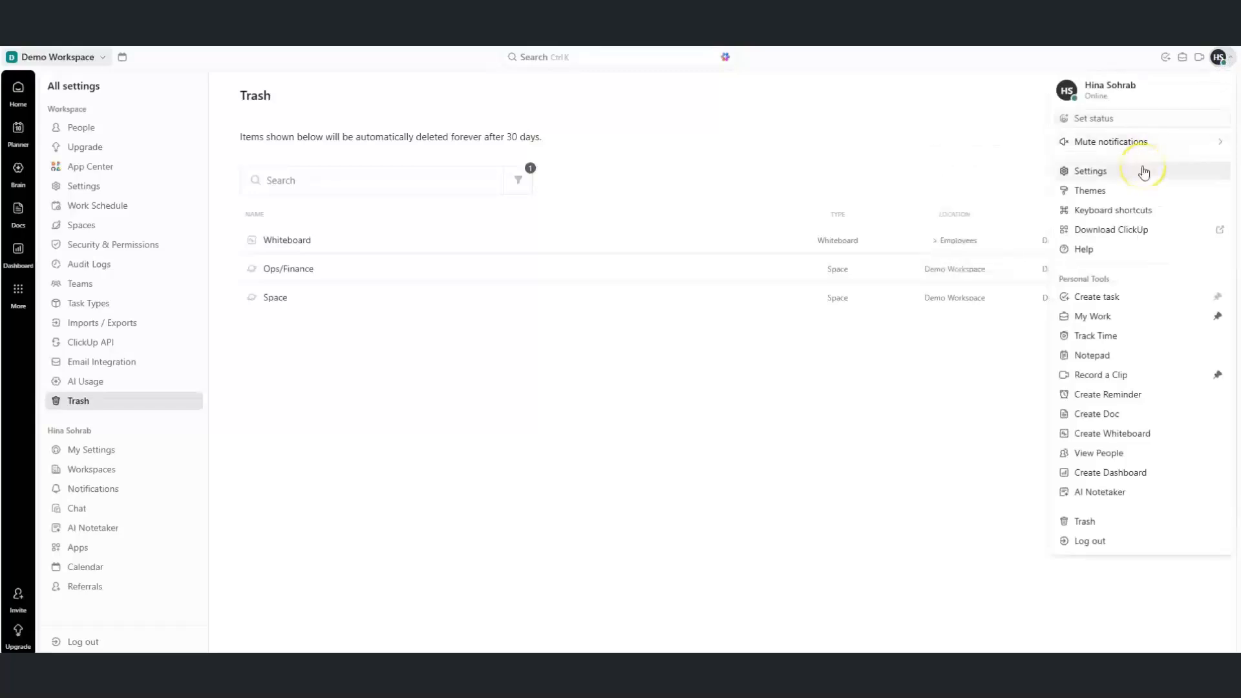
# Go Home to the Onboarding list, then start a Record Clip capture sharing the Entire Screen
pyautogui.click(892, 495)
pyautogui.click(18, 89)
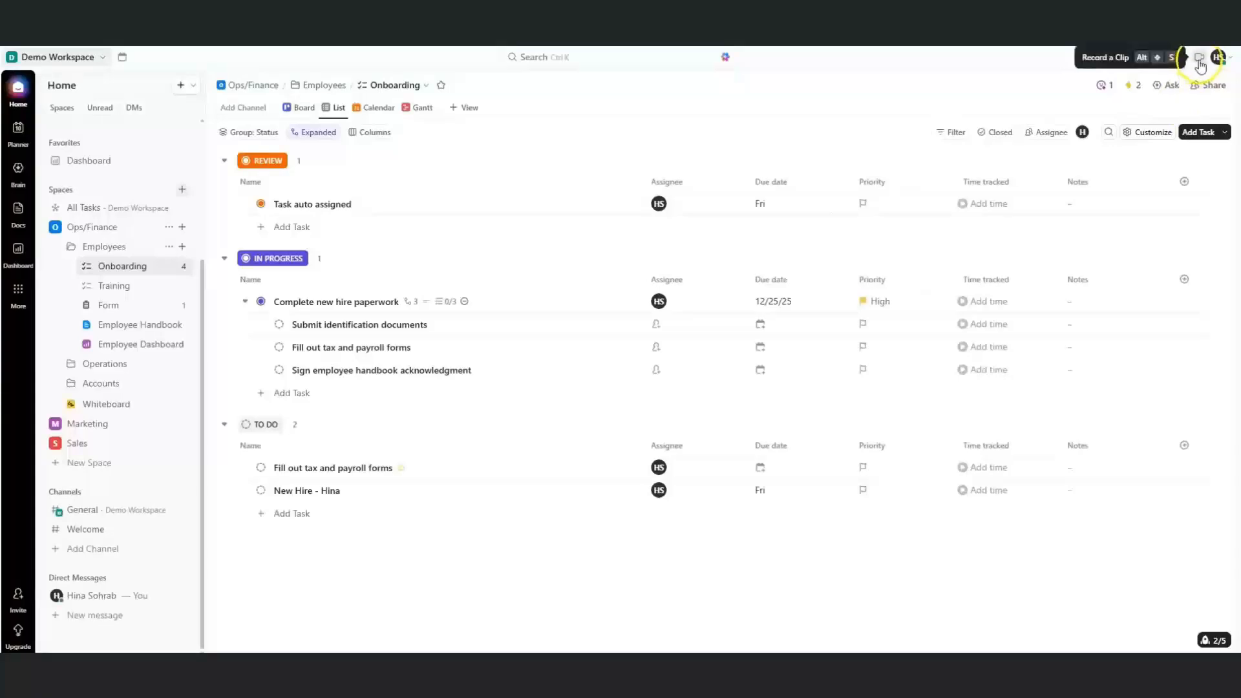
pyautogui.click(1225, 59)
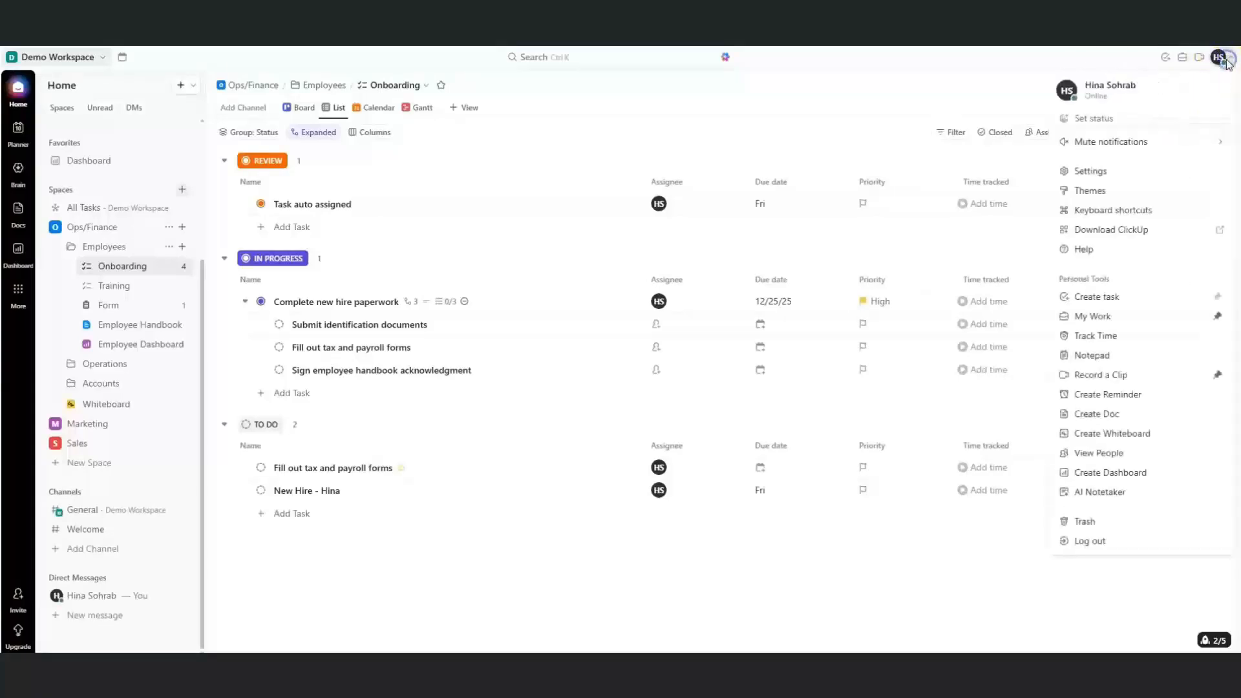
pyautogui.click(1114, 377)
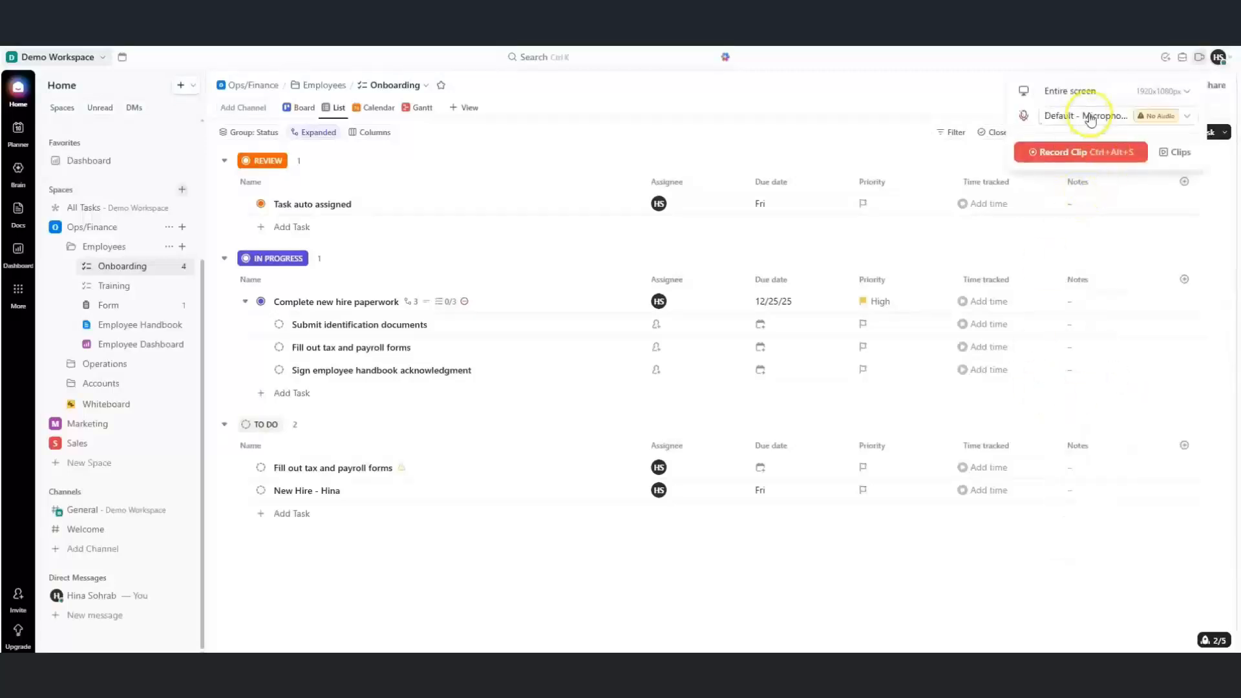
pyautogui.click(1070, 153)
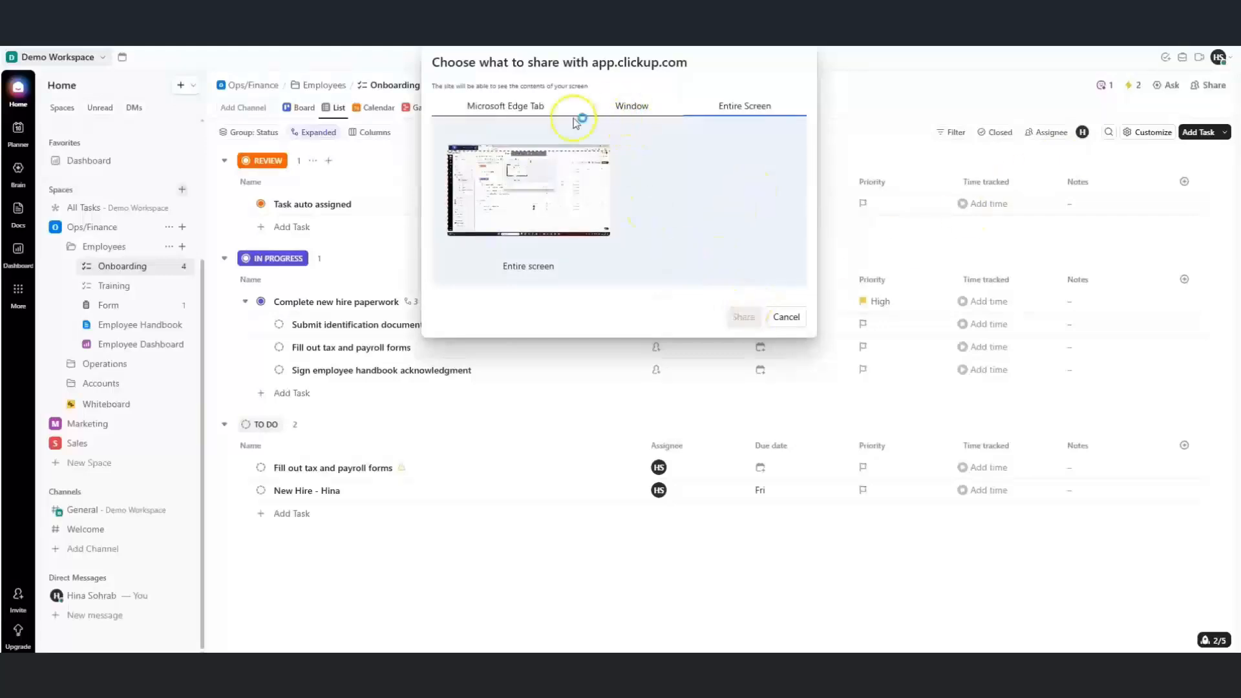
pyautogui.click(526, 181)
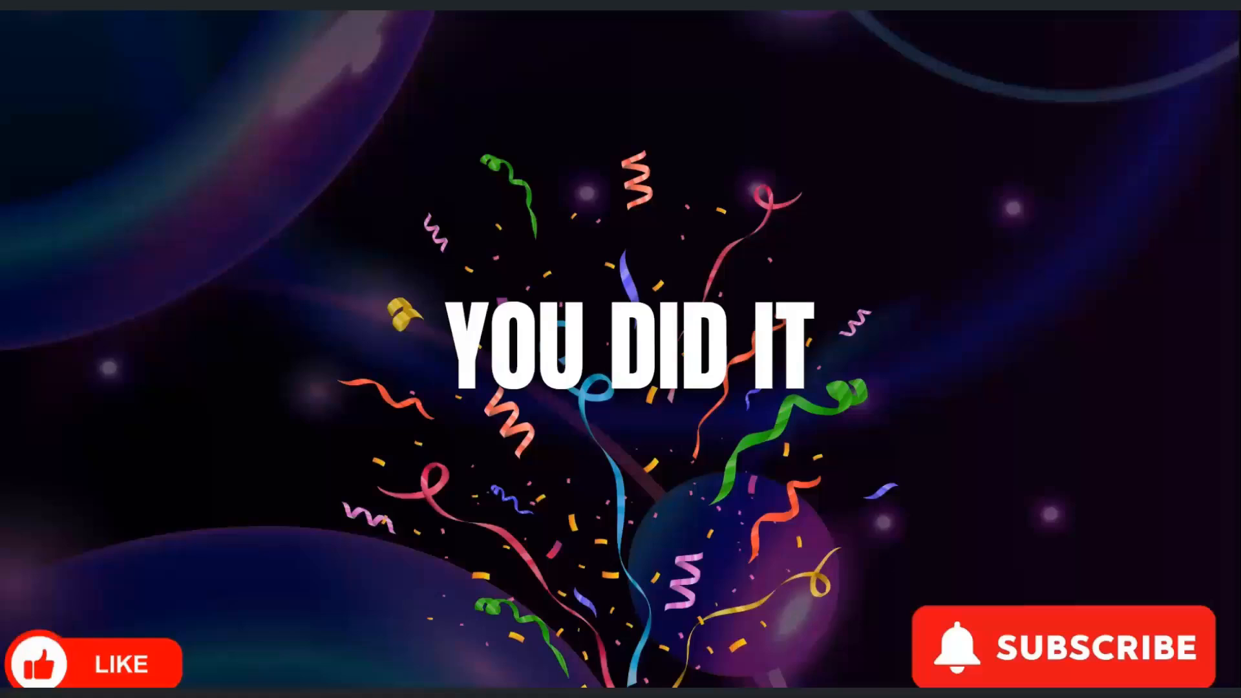